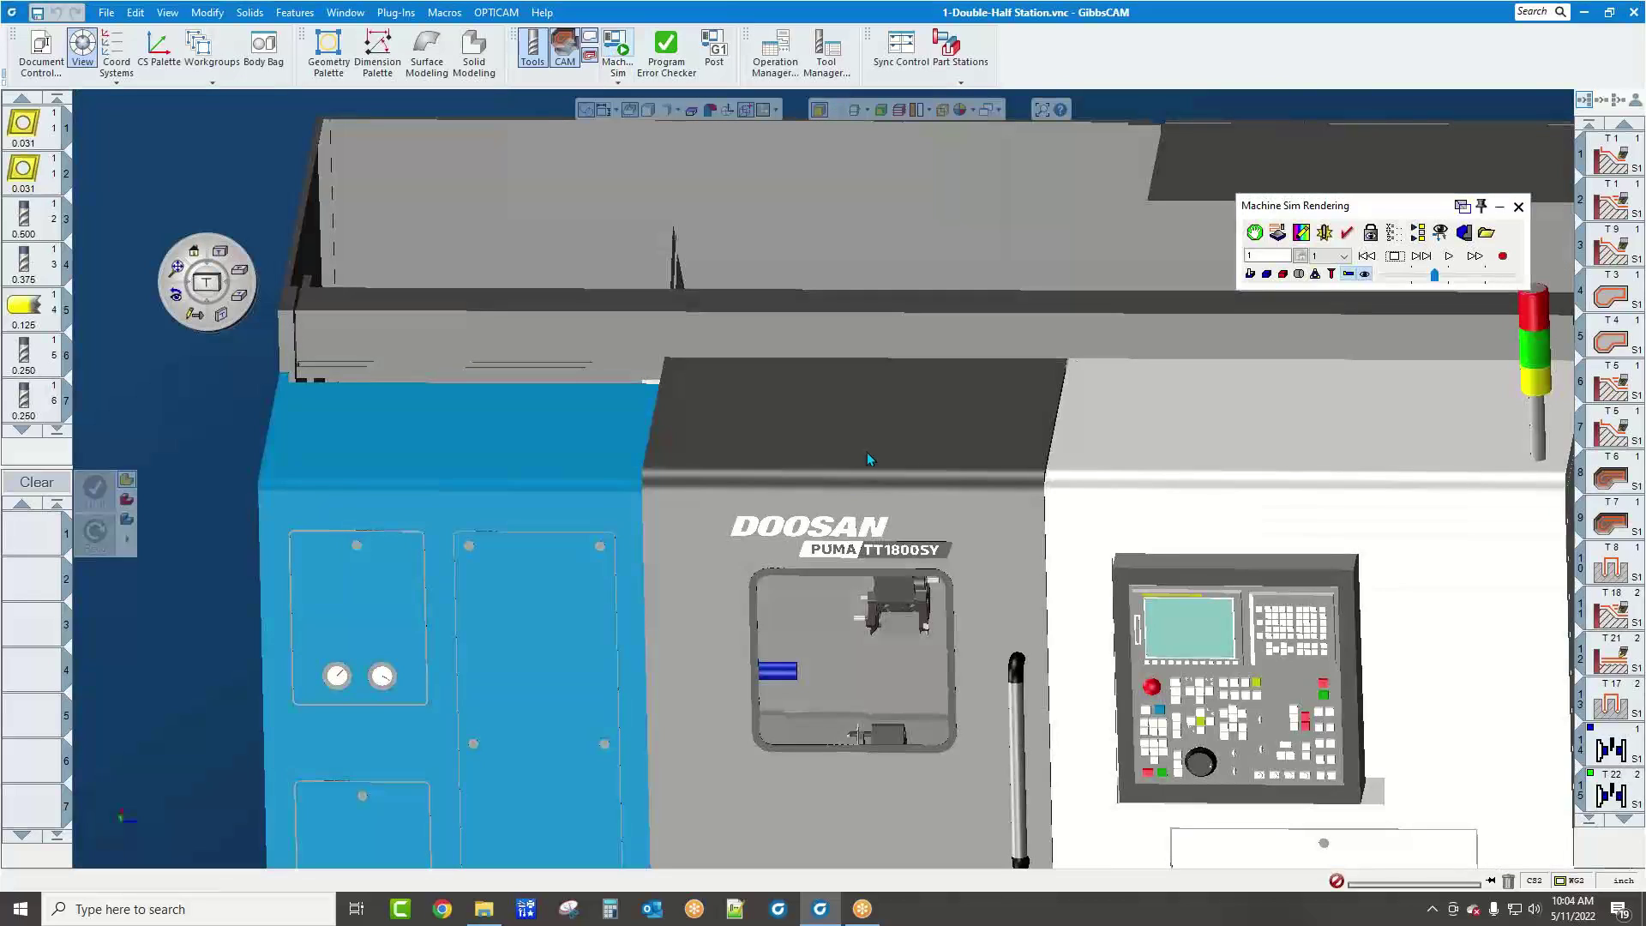
Start the machine simulation to open the machine door and examine the upper turret's toolholders up close from several angles
{"action": "middle_click_drag", "start_coordinate": [988, 559], "coordinate": [904, 457]}
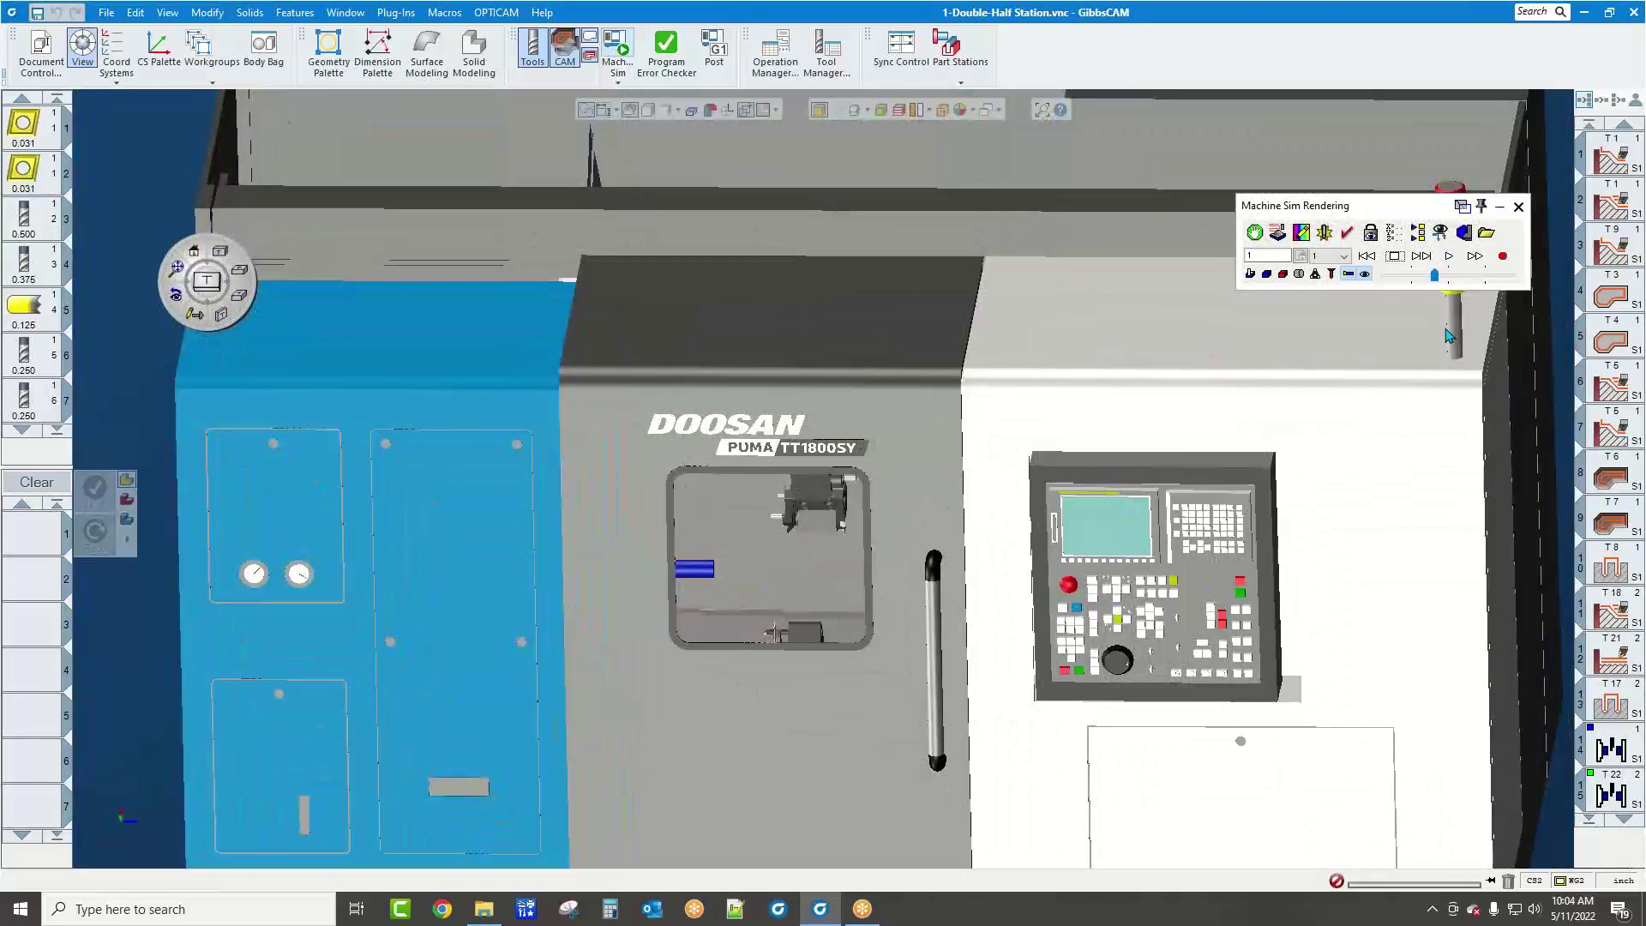
{"action": "left_click", "coordinate": [1446, 257]}
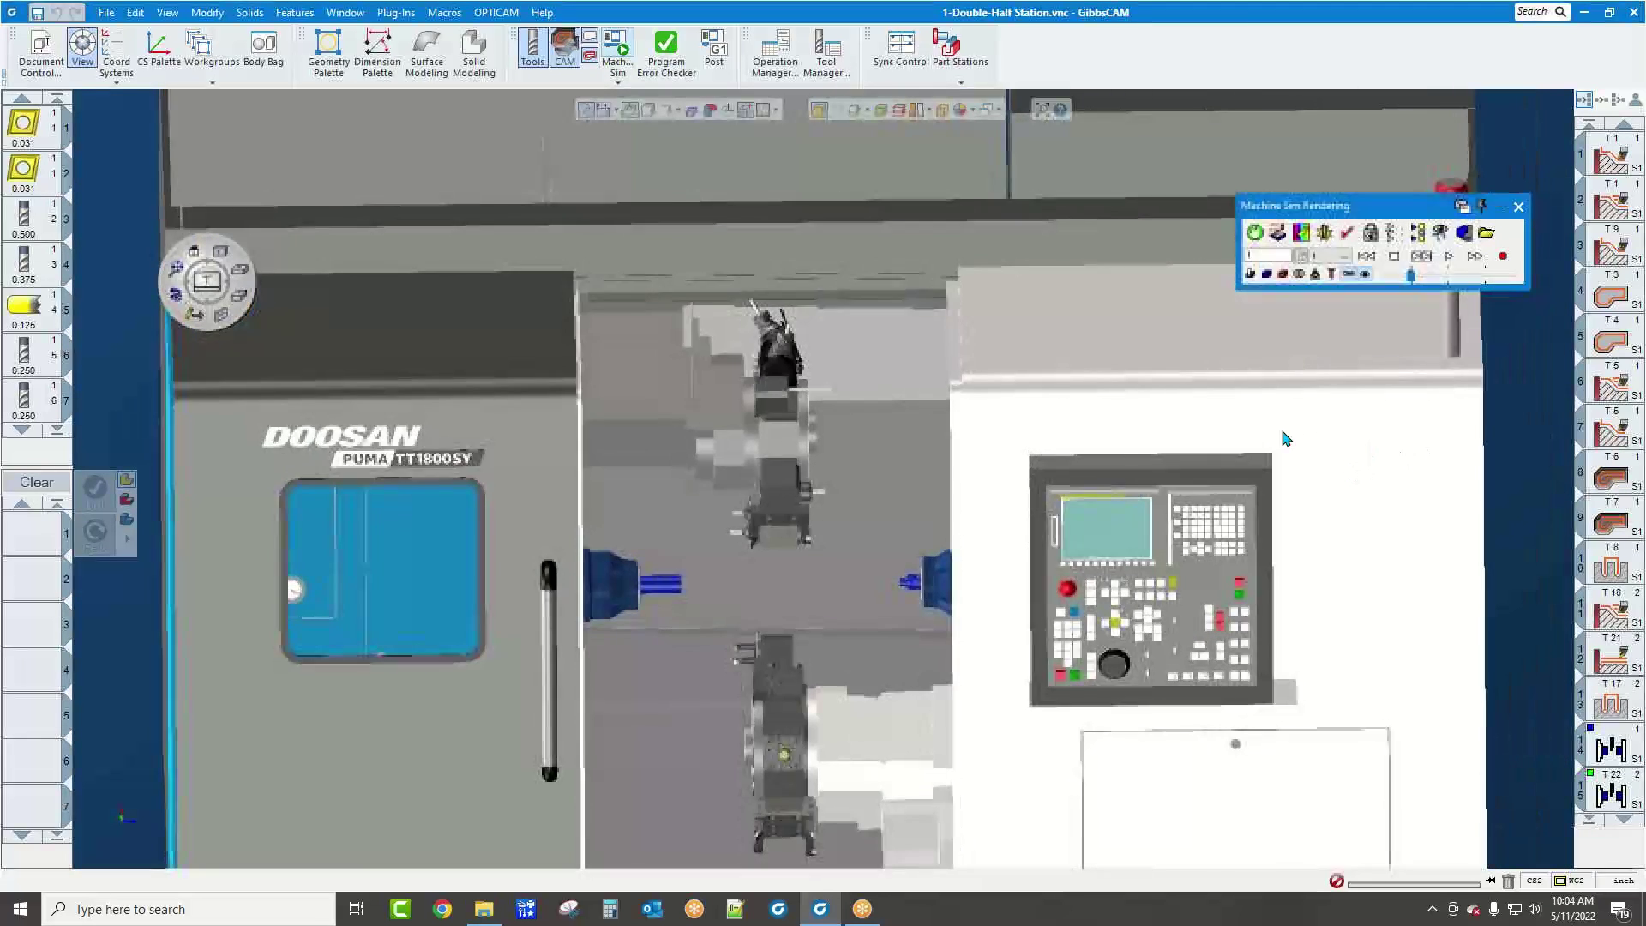
{"action": "left_click_drag", "start_coordinate": [336, 305], "coordinate": [1063, 668]}
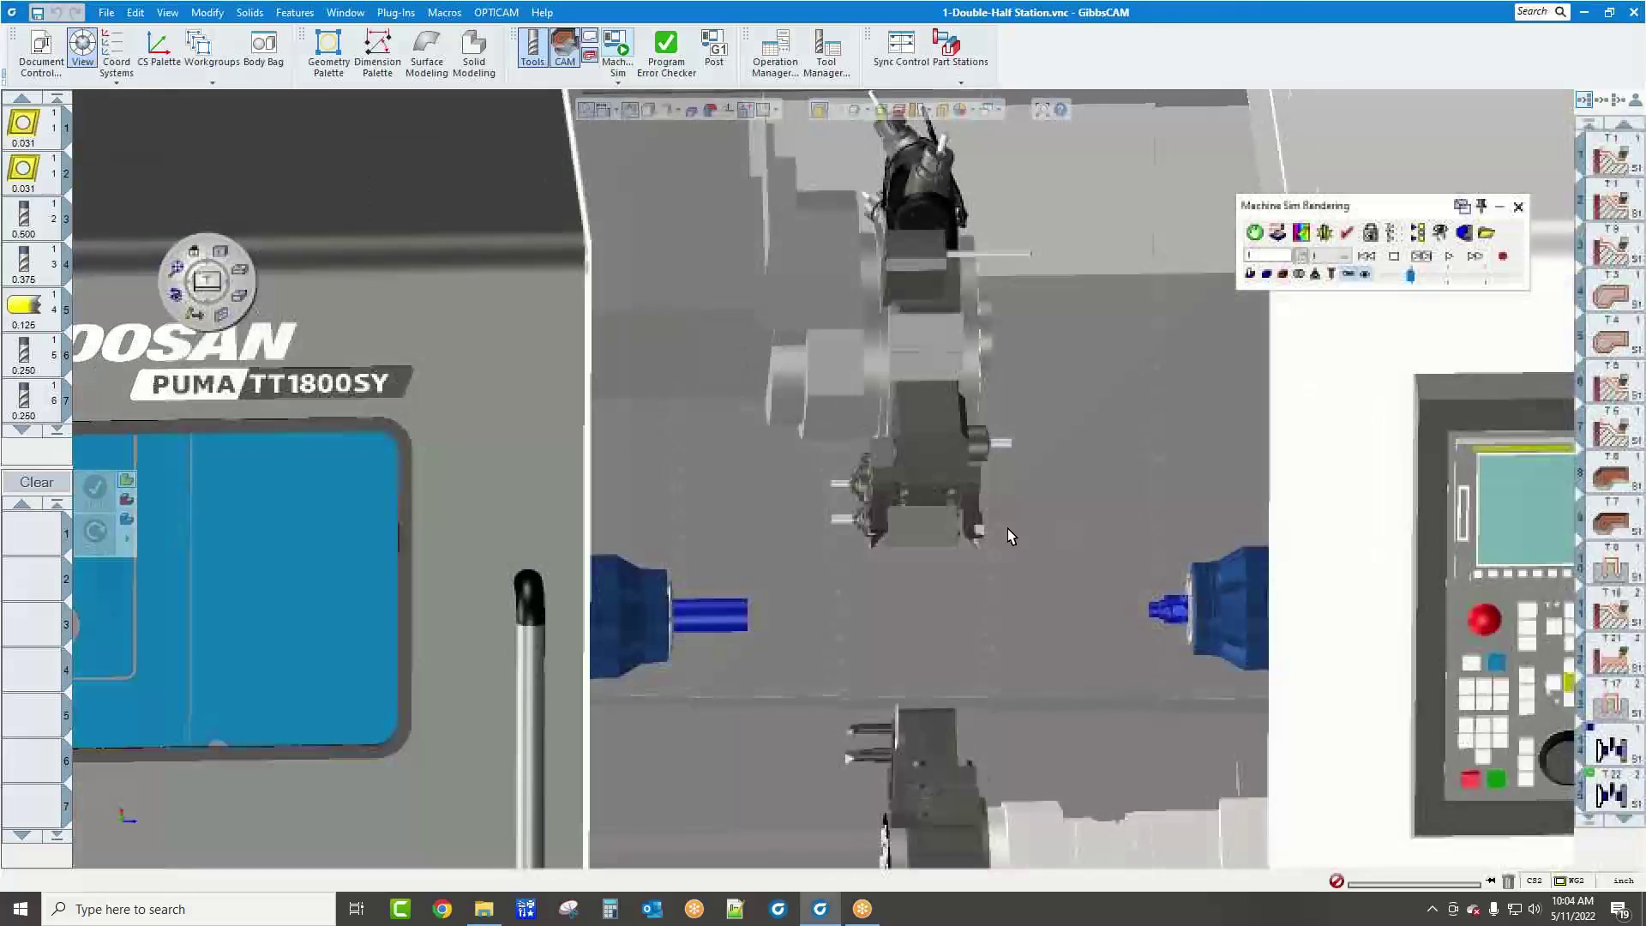
{"action": "middle_click_drag", "start_coordinate": [1006, 528], "coordinate": [1217, 518]}
{"action": "left_click_drag", "start_coordinate": [802, 324], "coordinate": [965, 579]}
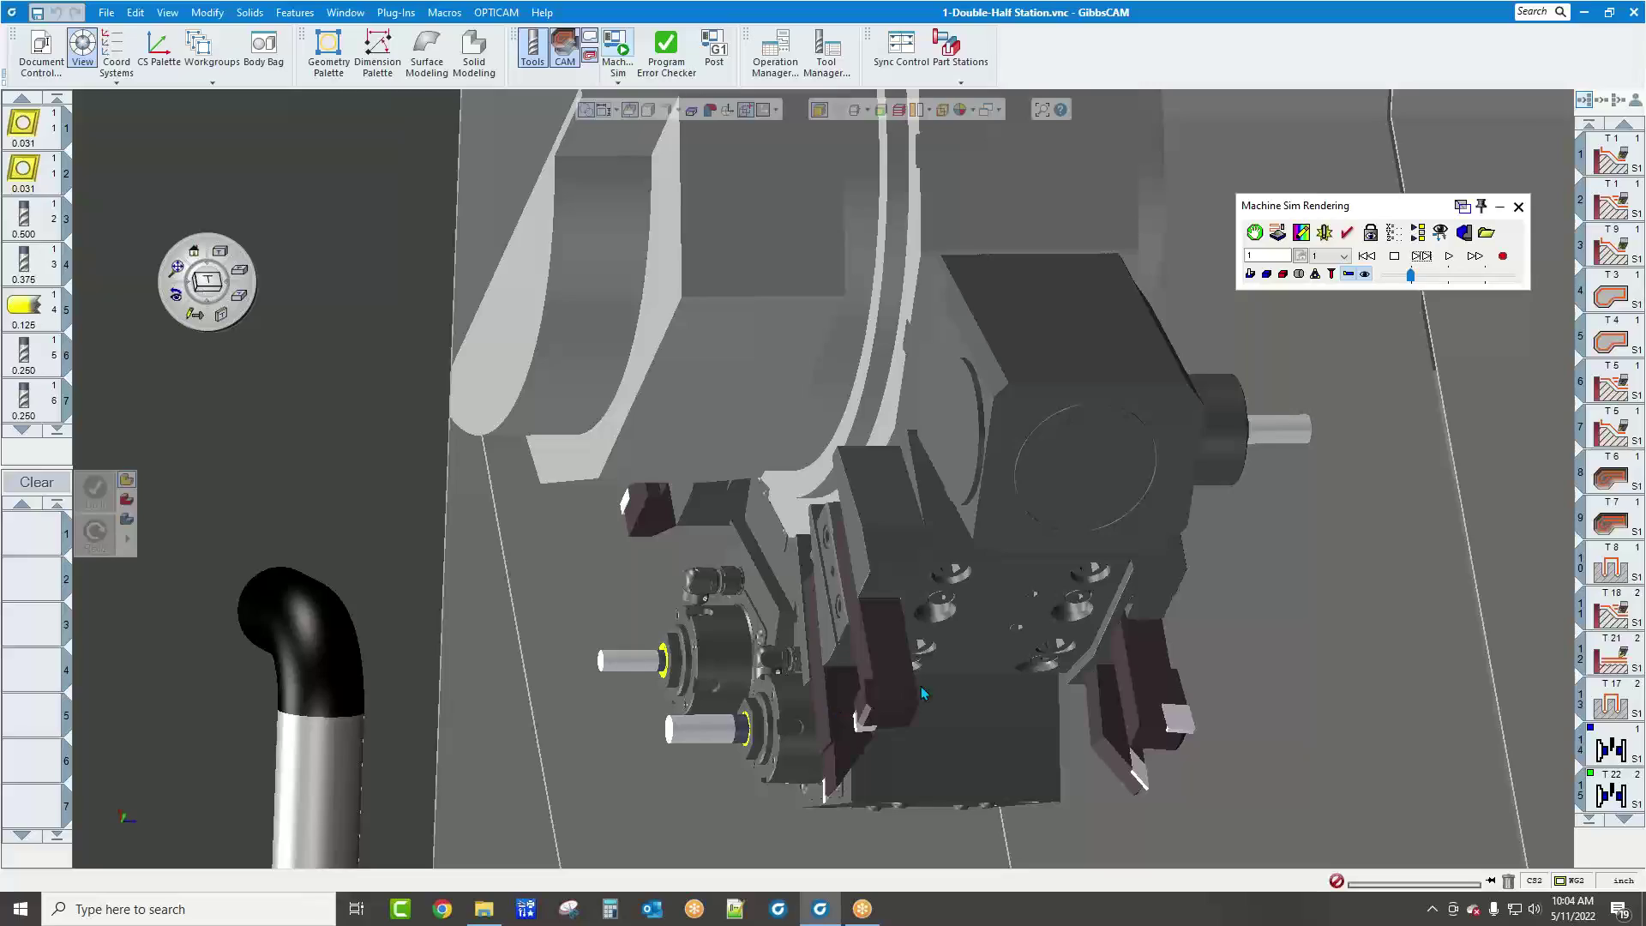
{"action": "middle_click_drag", "start_coordinate": [938, 675], "coordinate": [907, 534]}
{"action": "scroll", "coordinate": [906, 534], "scroll_direction": "down", "scroll_amount": 4}
{"action": "middle_click_drag", "start_coordinate": [915, 405], "coordinate": [542, 578]}
{"action": "scroll", "coordinate": [579, 571], "scroll_direction": "down", "scroll_amount": 3}
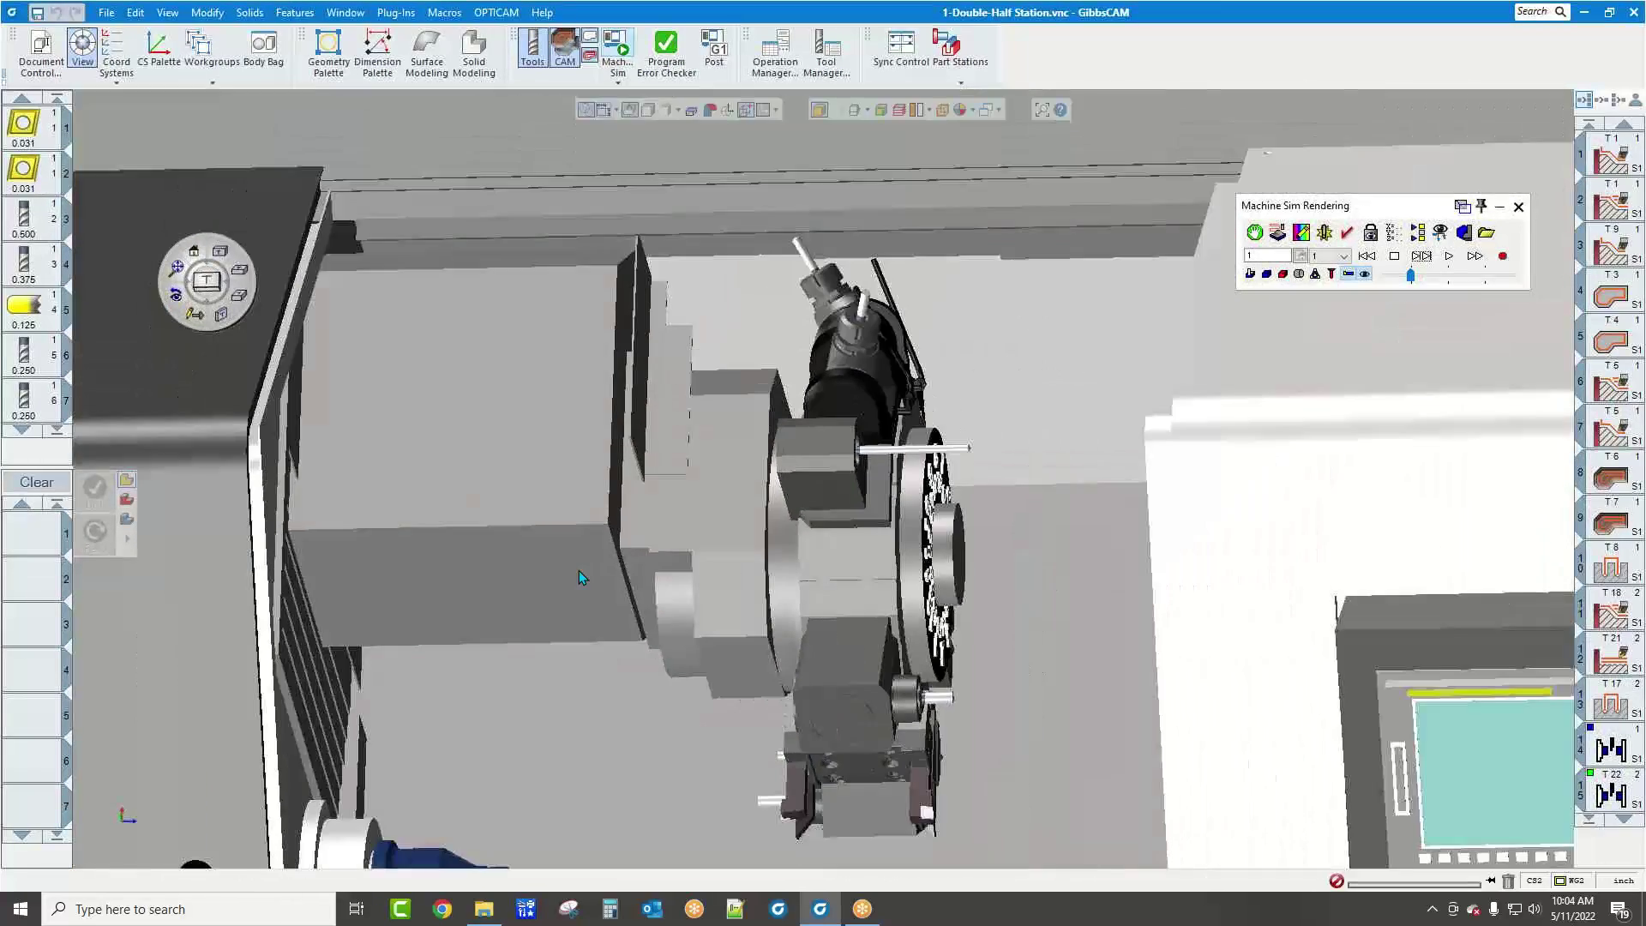
{"action": "scroll", "coordinate": [578, 576], "scroll_direction": "down", "scroll_amount": 2}
{"action": "middle_click_drag", "start_coordinate": [772, 674], "coordinate": [826, 2]}
Play the machine simulation close up on the main spindle, adjust the playback speed, and stop it at operation 9
{"action": "middle_click_drag", "start_coordinate": [840, 523], "coordinate": [1474, 302]}
{"action": "left_click", "coordinate": [1448, 257]}
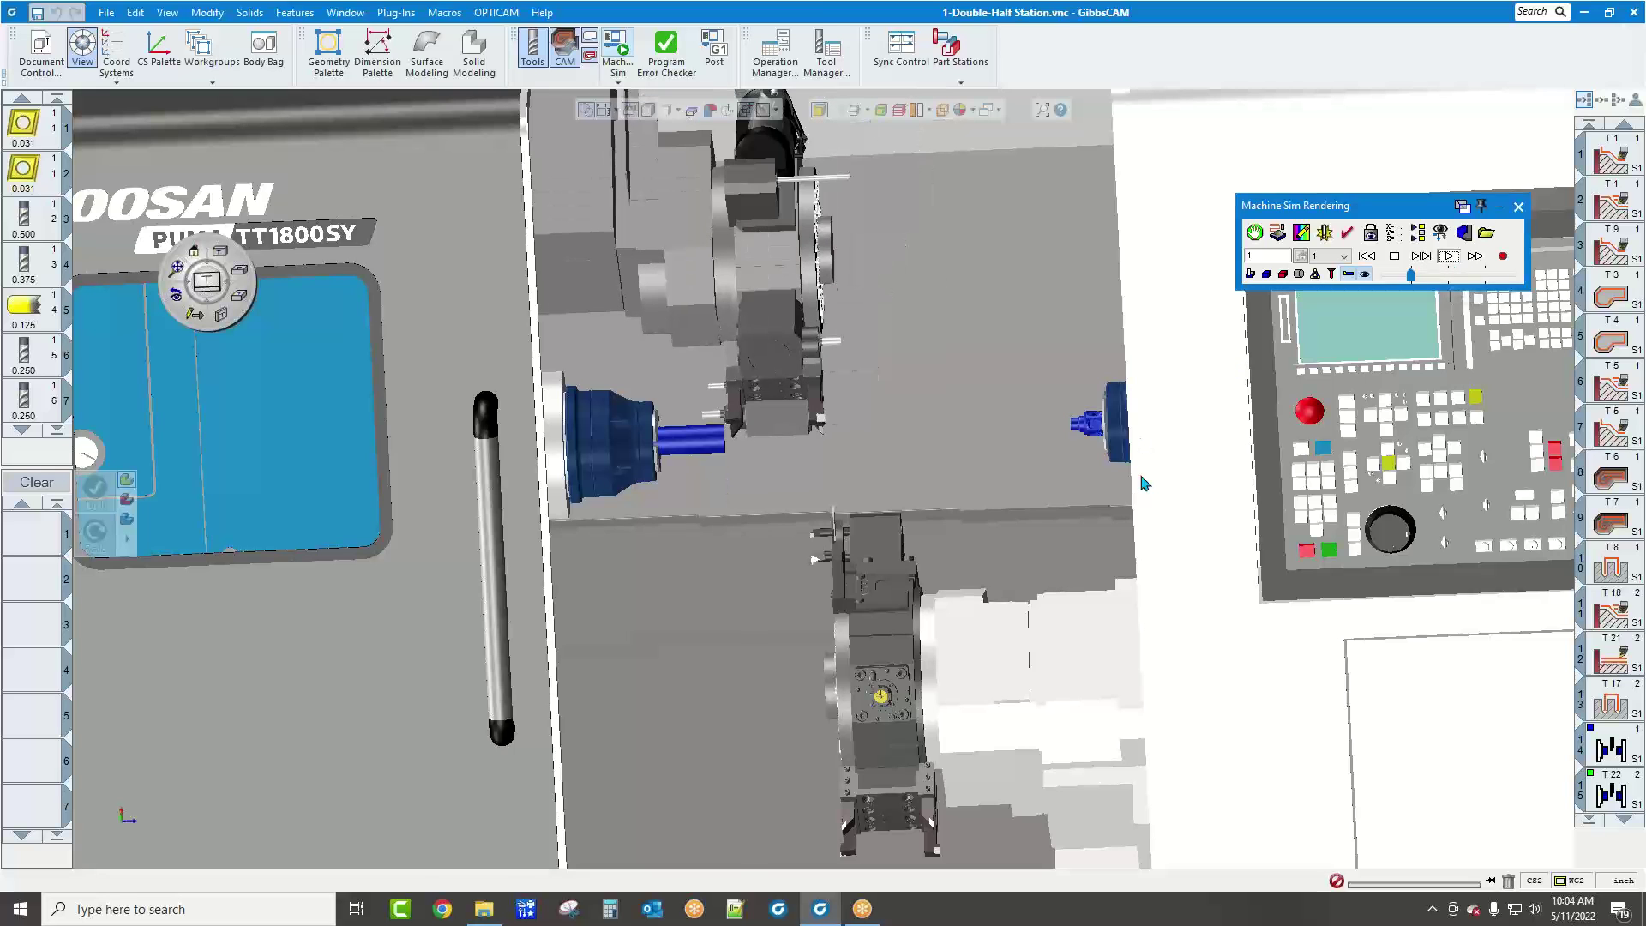
{"action": "scroll", "coordinate": [727, 611], "scroll_direction": "up", "scroll_amount": 5}
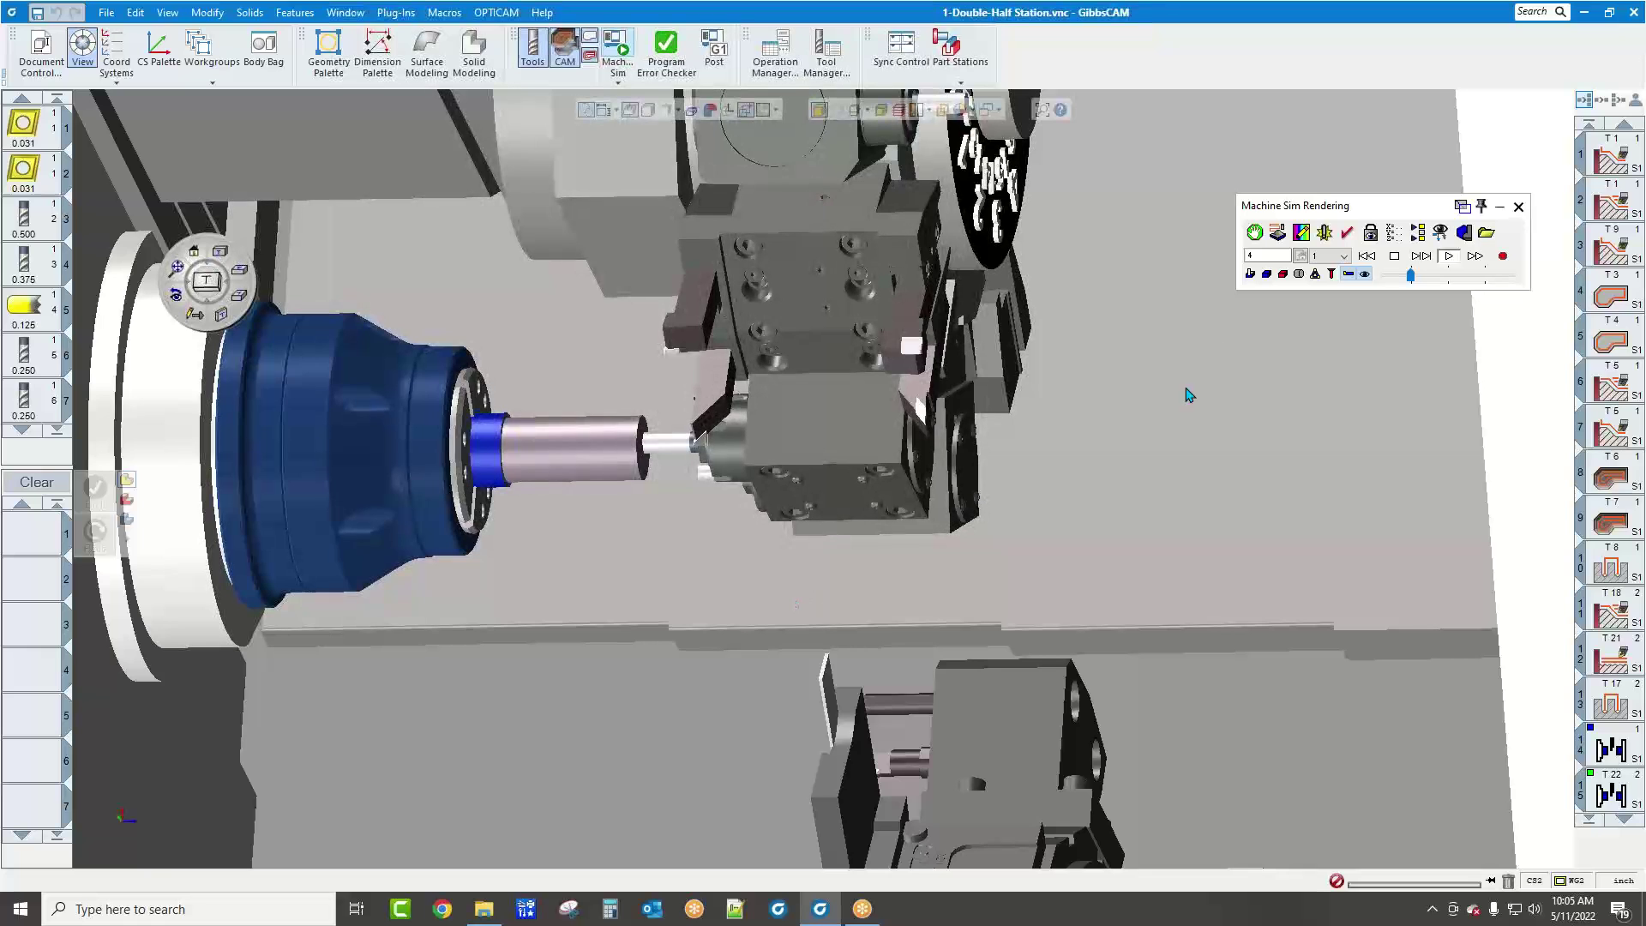
{"action": "left_click_drag", "start_coordinate": [1410, 276], "coordinate": [1441, 278]}
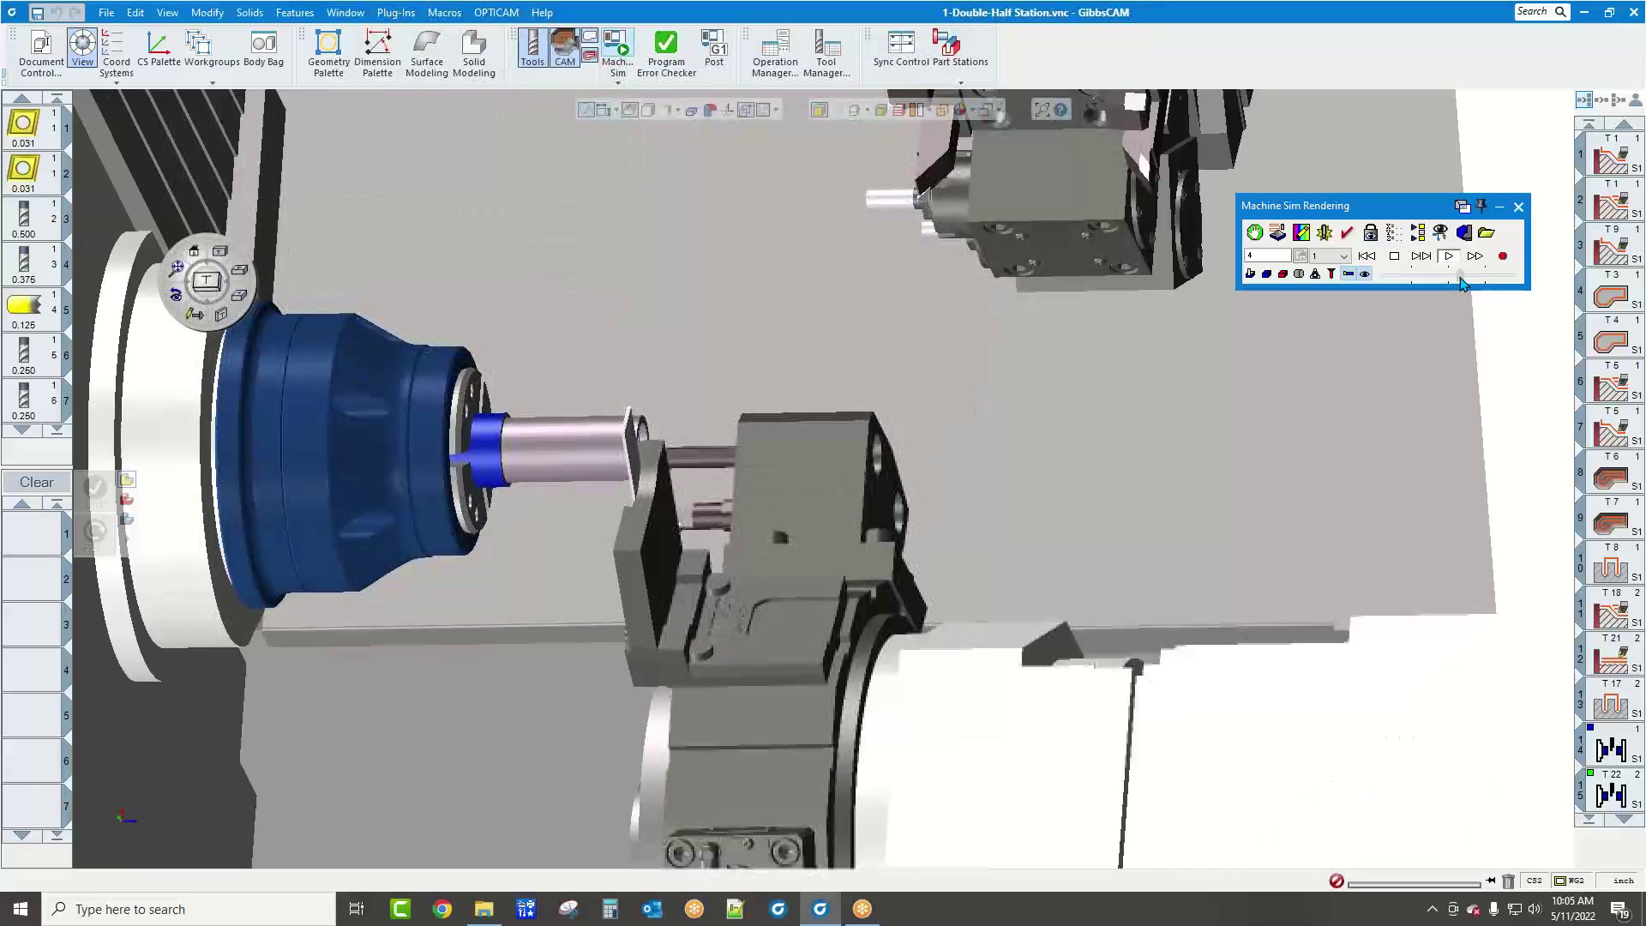
{"action": "left_click_drag", "start_coordinate": [1461, 279], "coordinate": [1443, 278]}
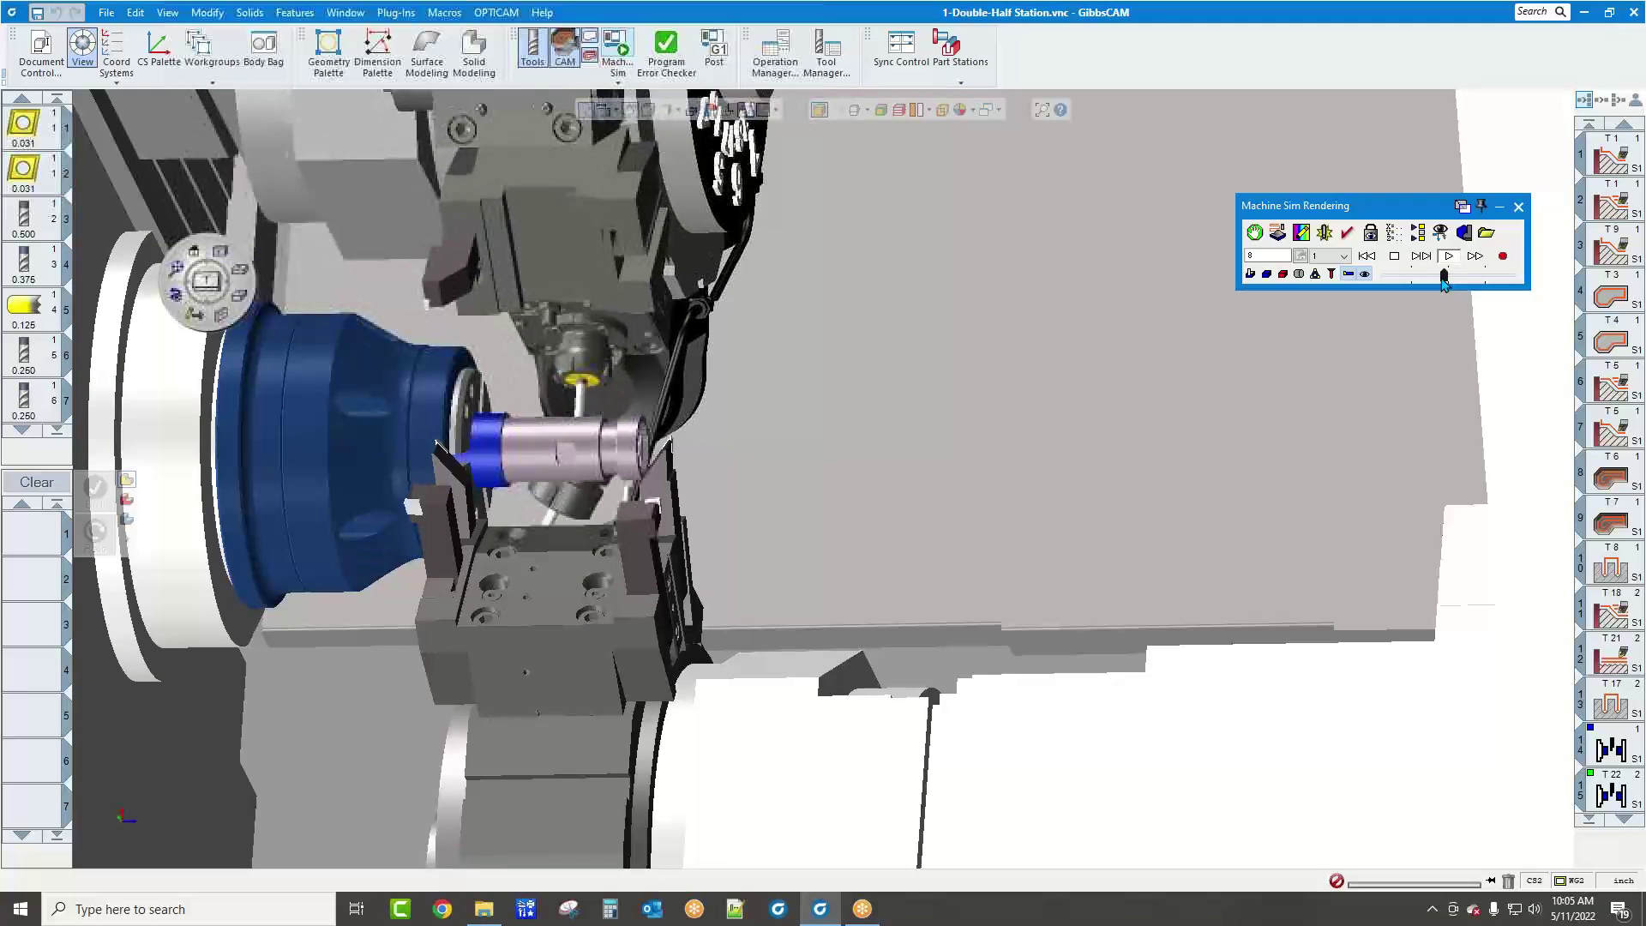
{"action": "left_click_drag", "start_coordinate": [1442, 279], "coordinate": [1431, 279]}
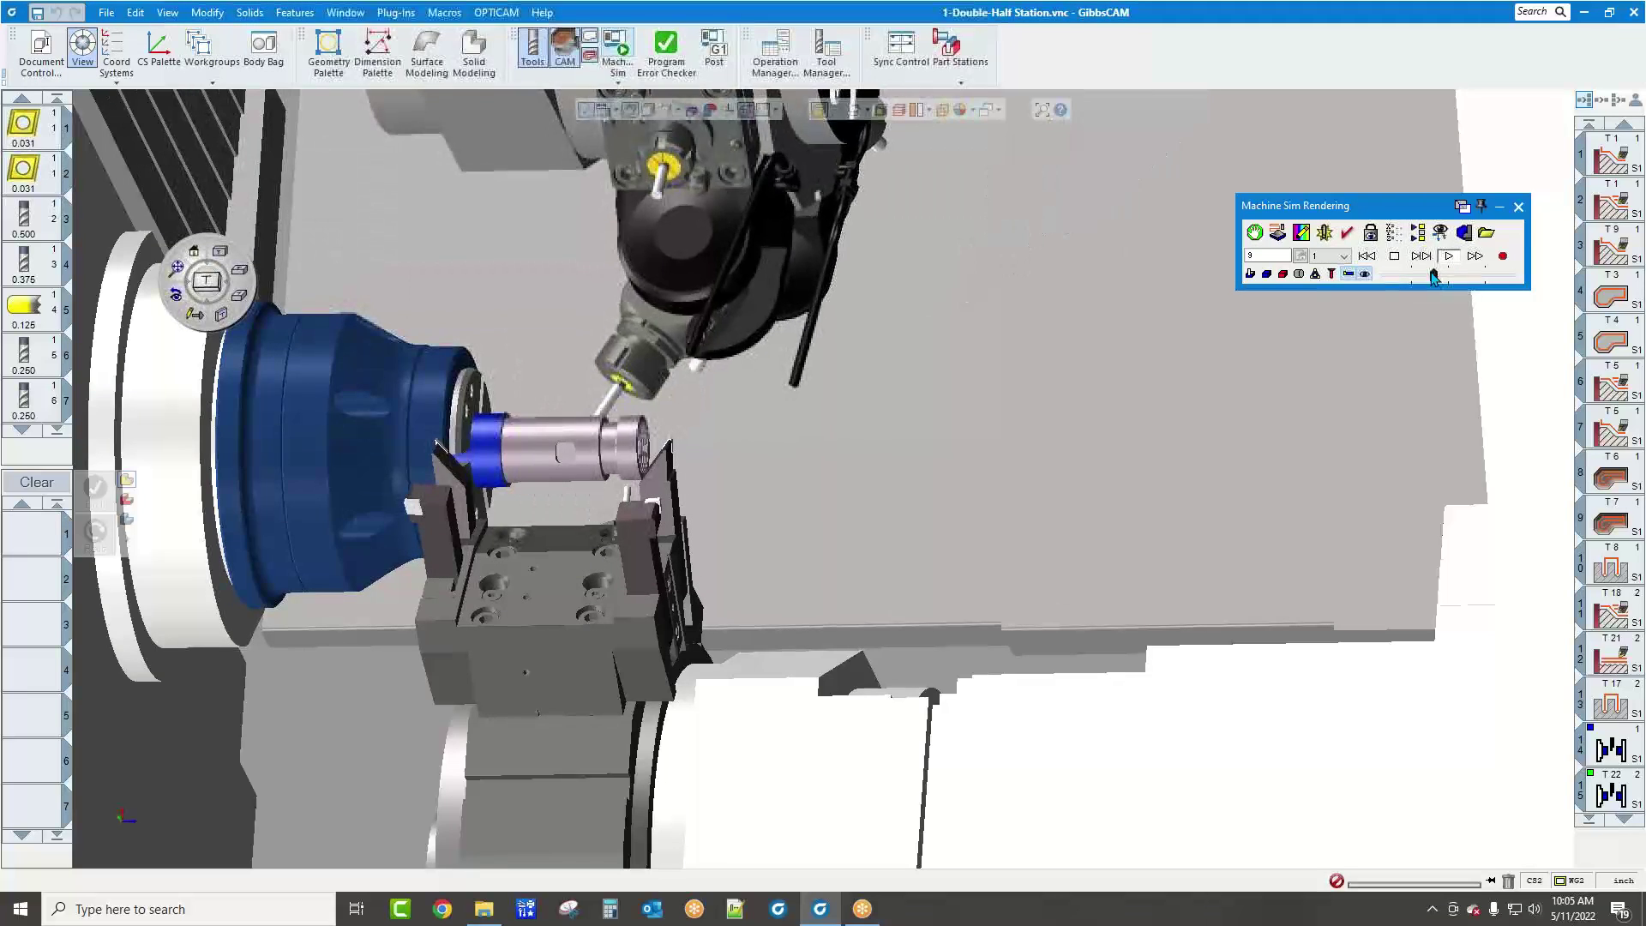
{"action": "left_click", "coordinate": [1394, 257]}
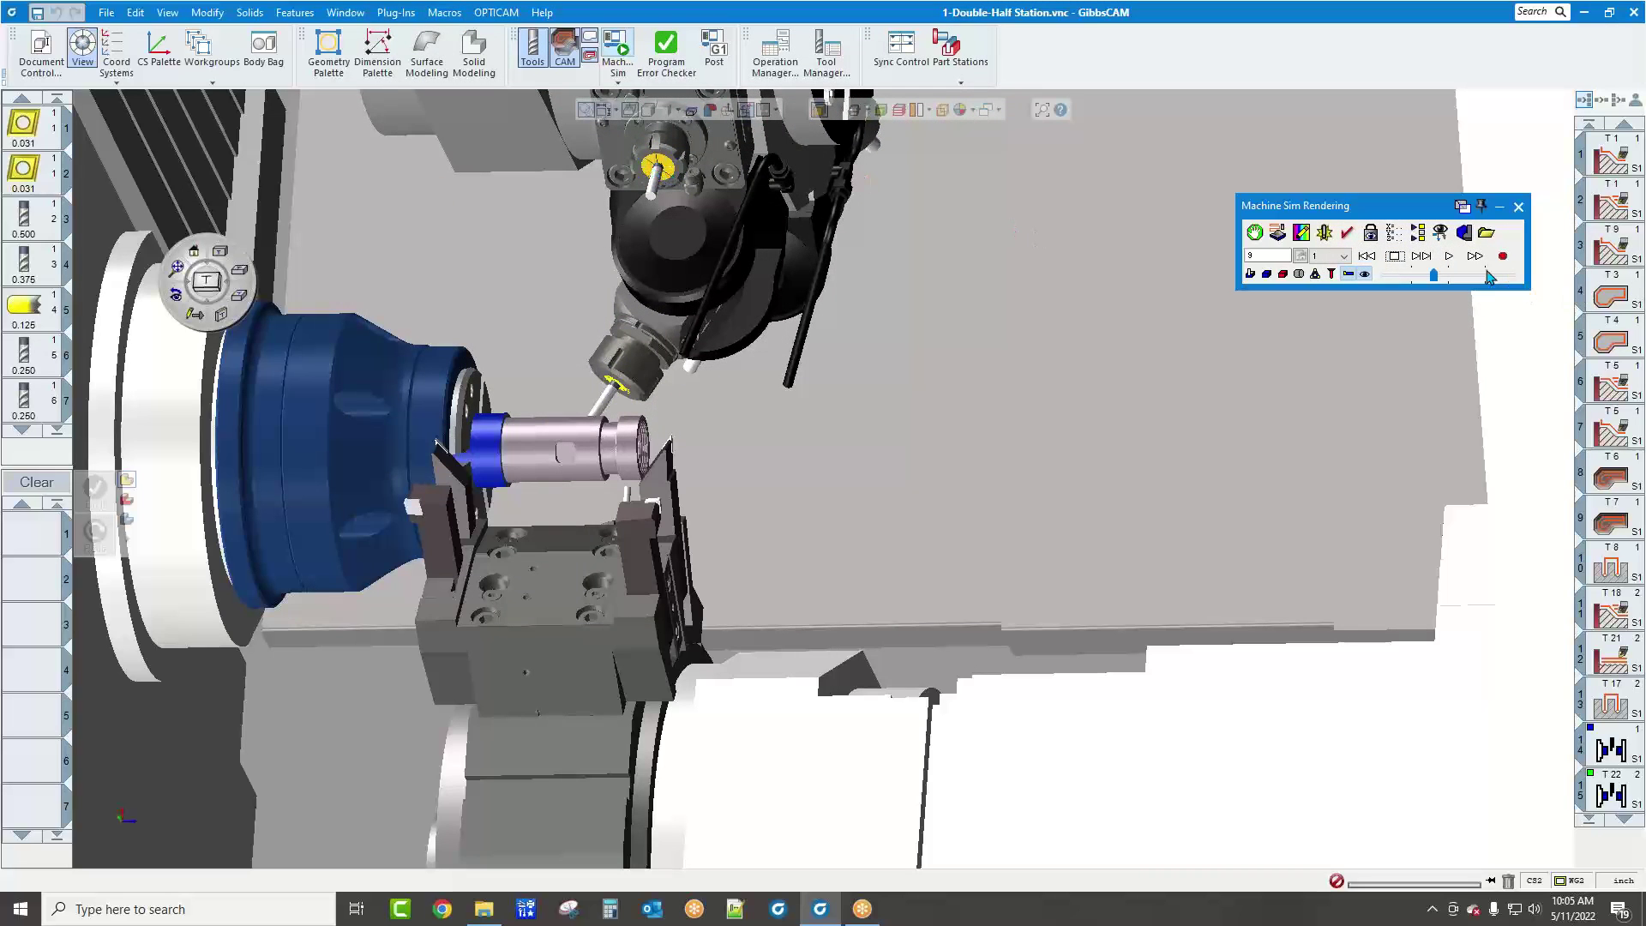
Resume the machine simulation and follow the machining on the sub-spindle to the end of the program
{"action": "left_click", "coordinate": [1447, 257]}
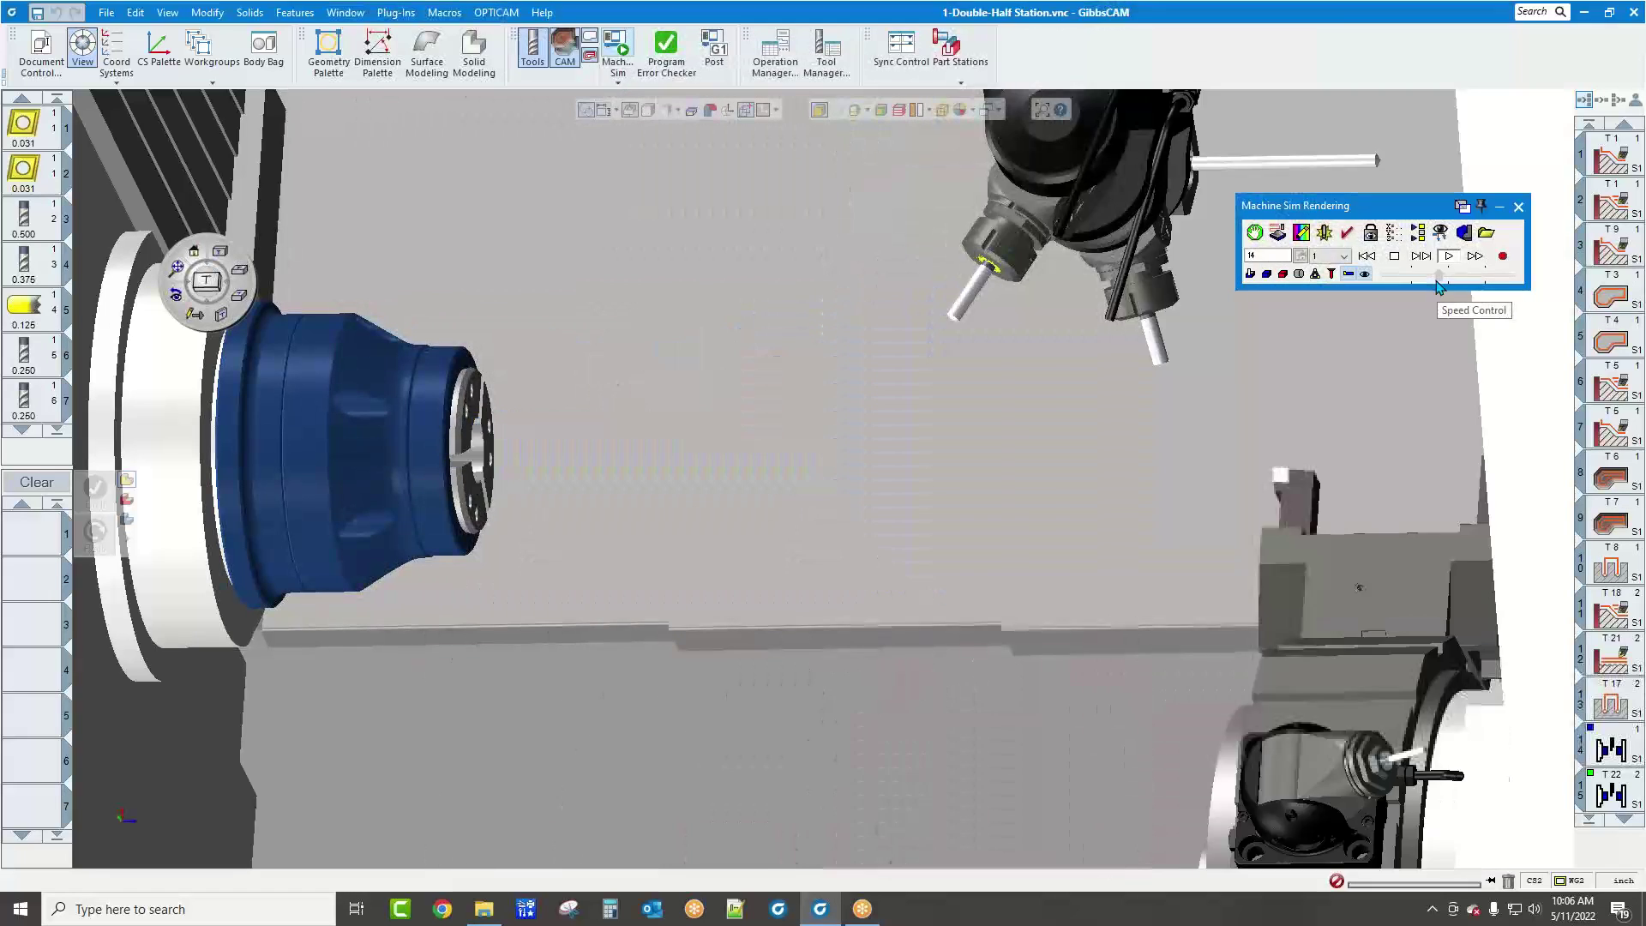
{"action": "scroll", "coordinate": [1395, 336], "scroll_direction": "down", "scroll_amount": 5}
{"action": "middle_click_drag", "start_coordinate": [1506, 408], "coordinate": [1293, 310]}
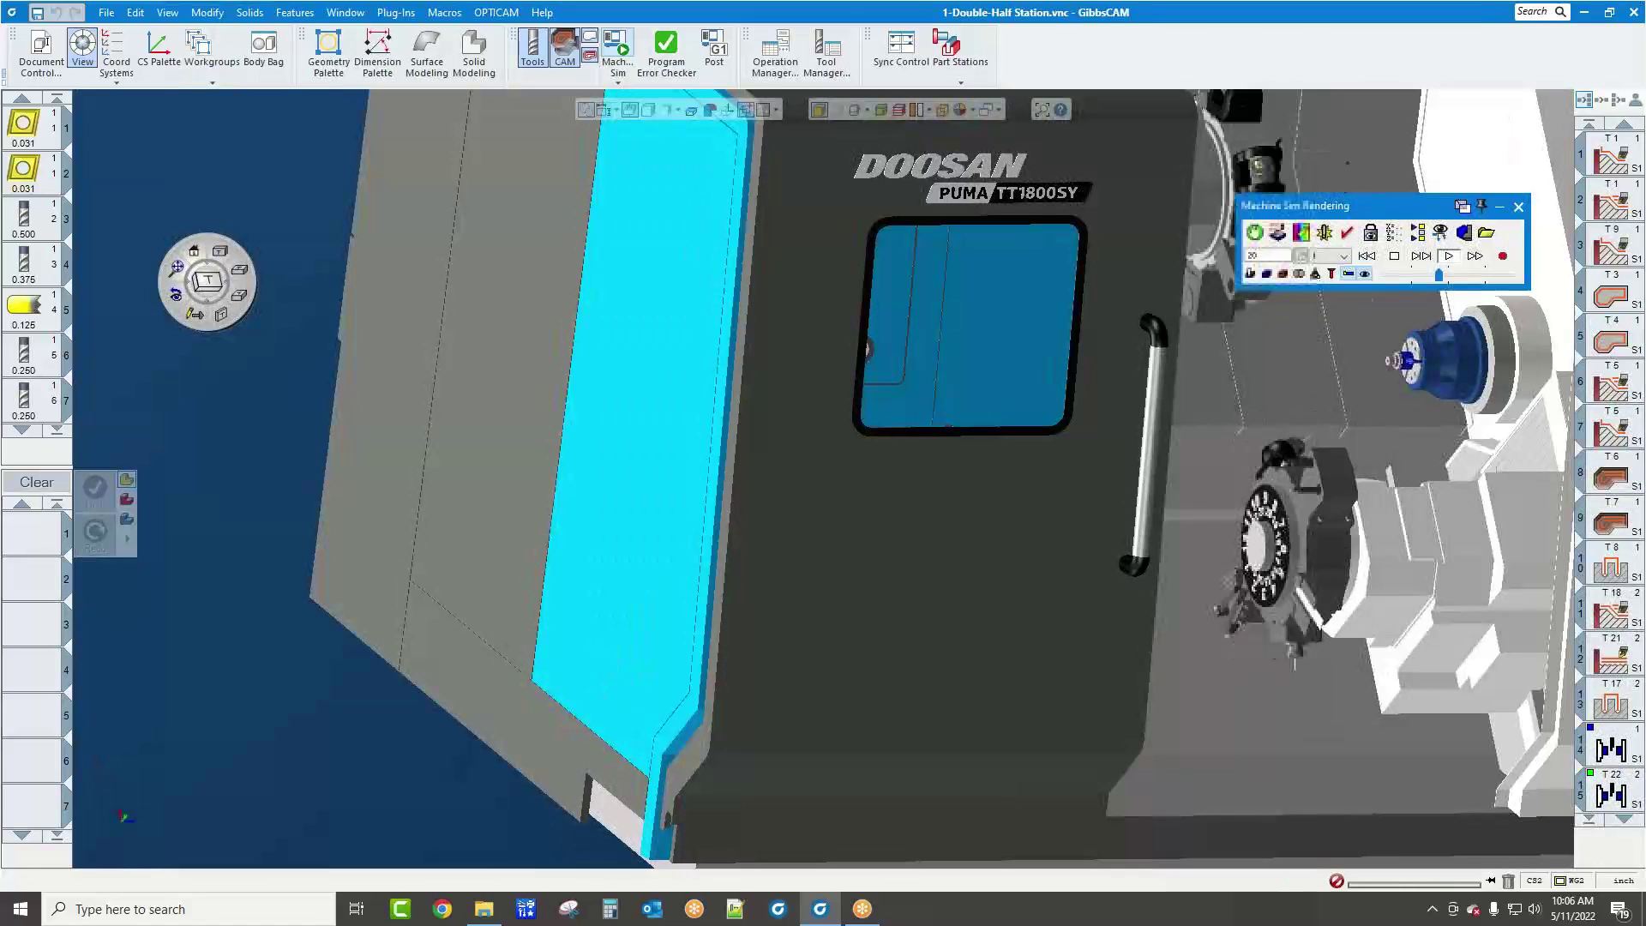
{"action": "scroll", "coordinate": [1306, 319], "scroll_direction": "up", "scroll_amount": 5}
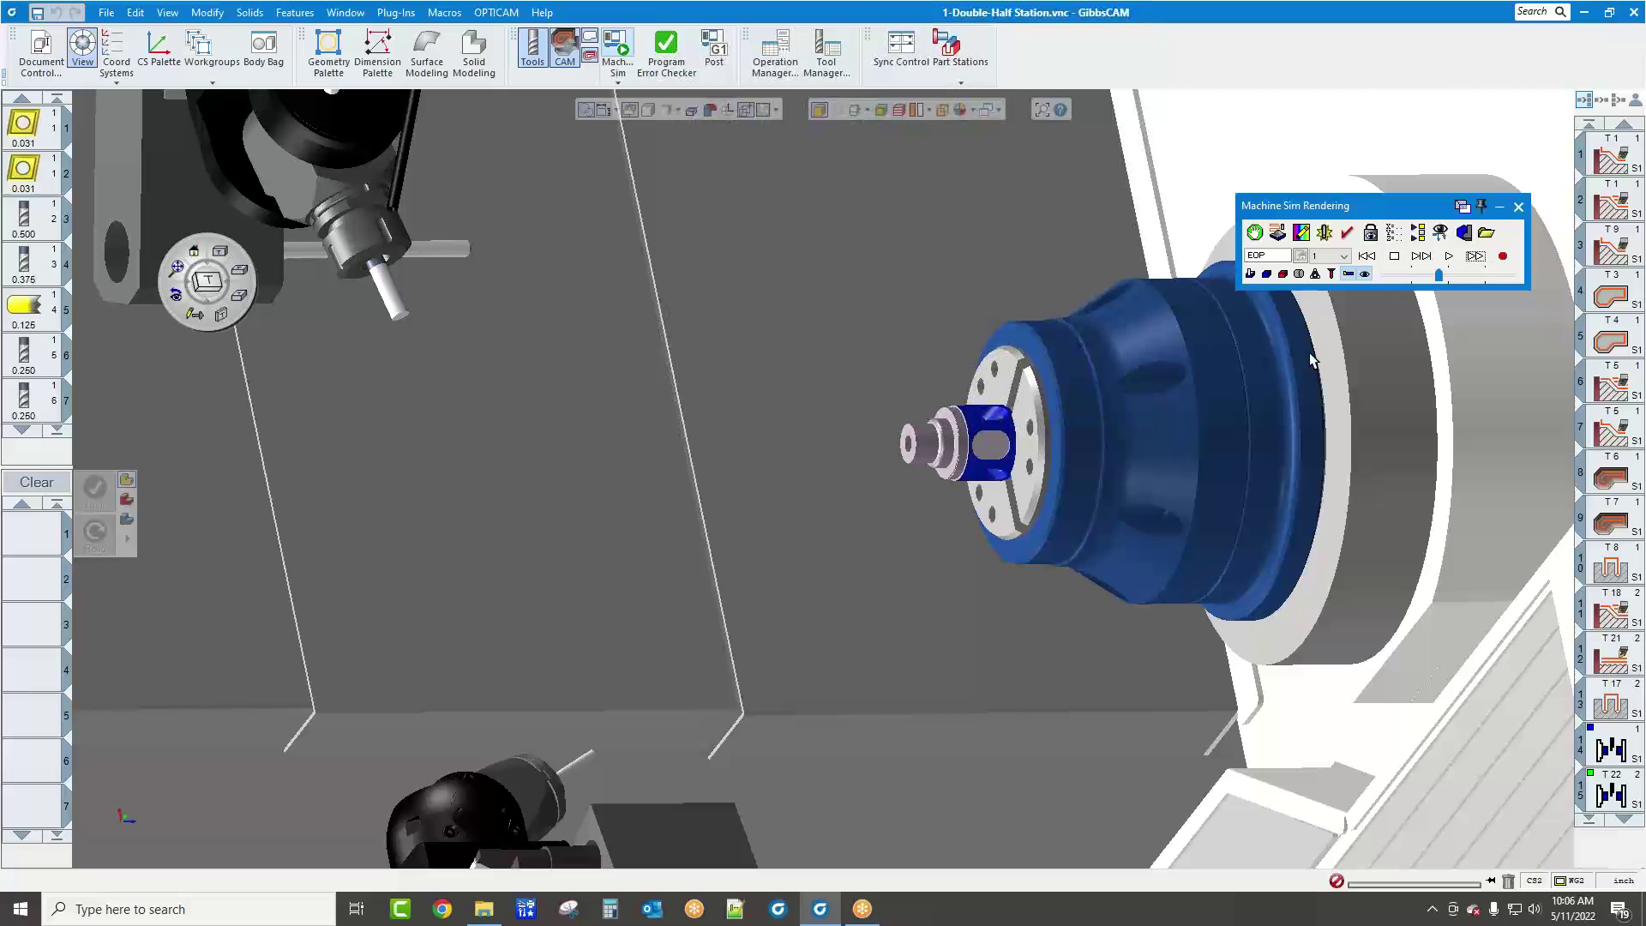
{"action": "scroll", "coordinate": [1309, 352], "scroll_direction": "down", "scroll_amount": 2}
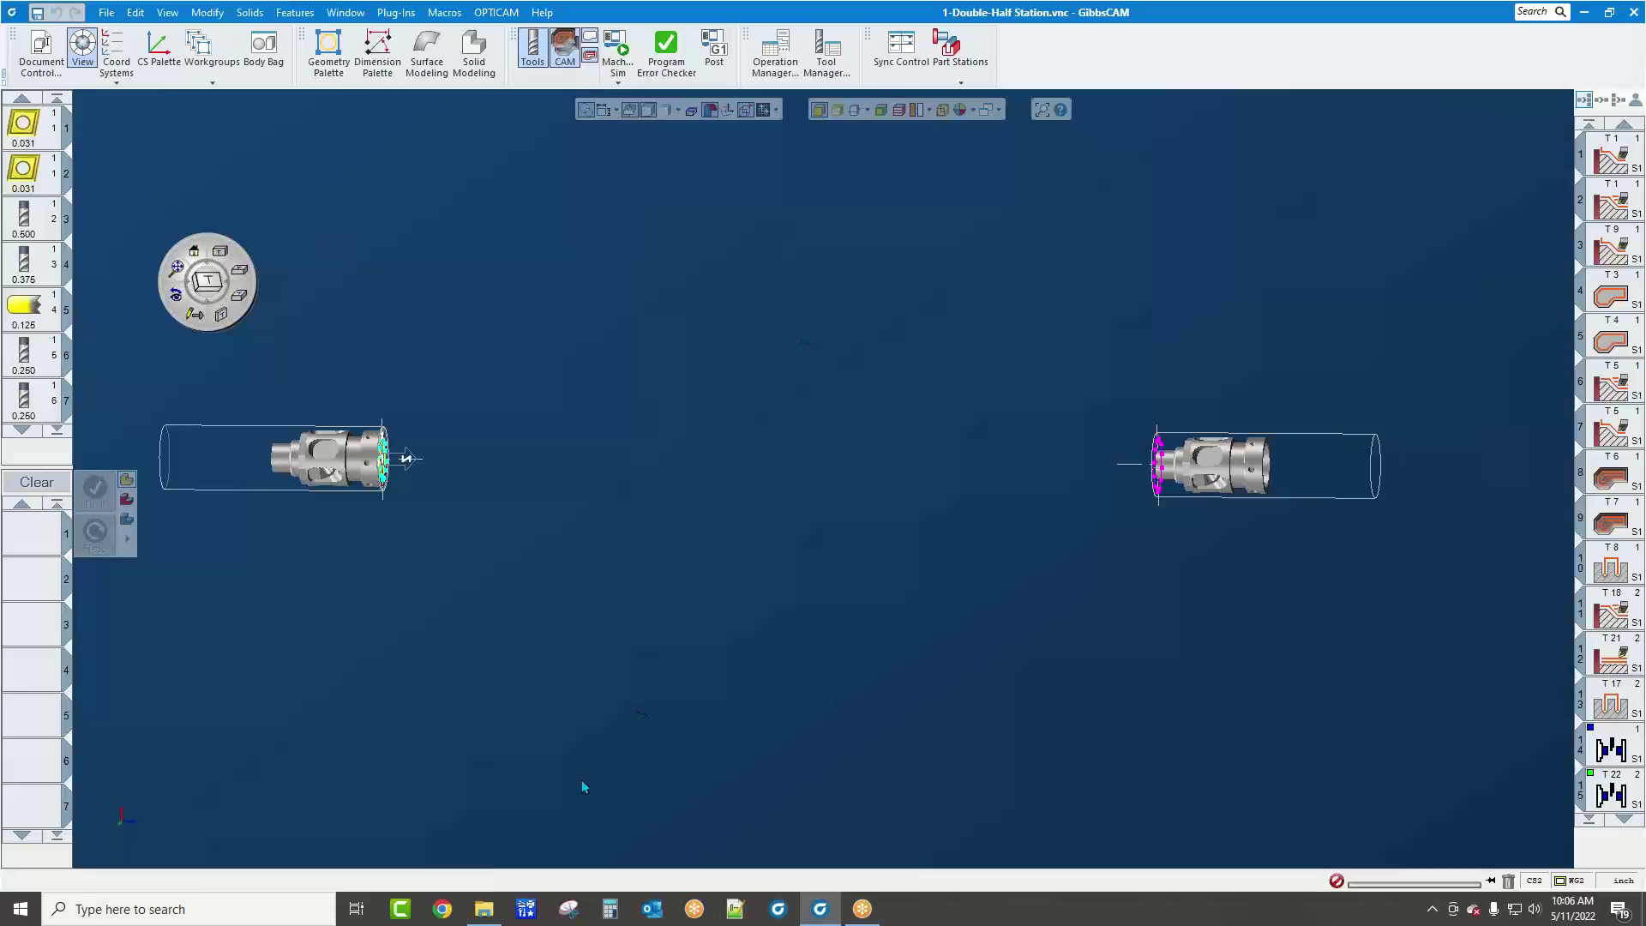
Switch to File Explorer and open the Windows (C:) drive
{"action": "left_click", "coordinate": [493, 909]}
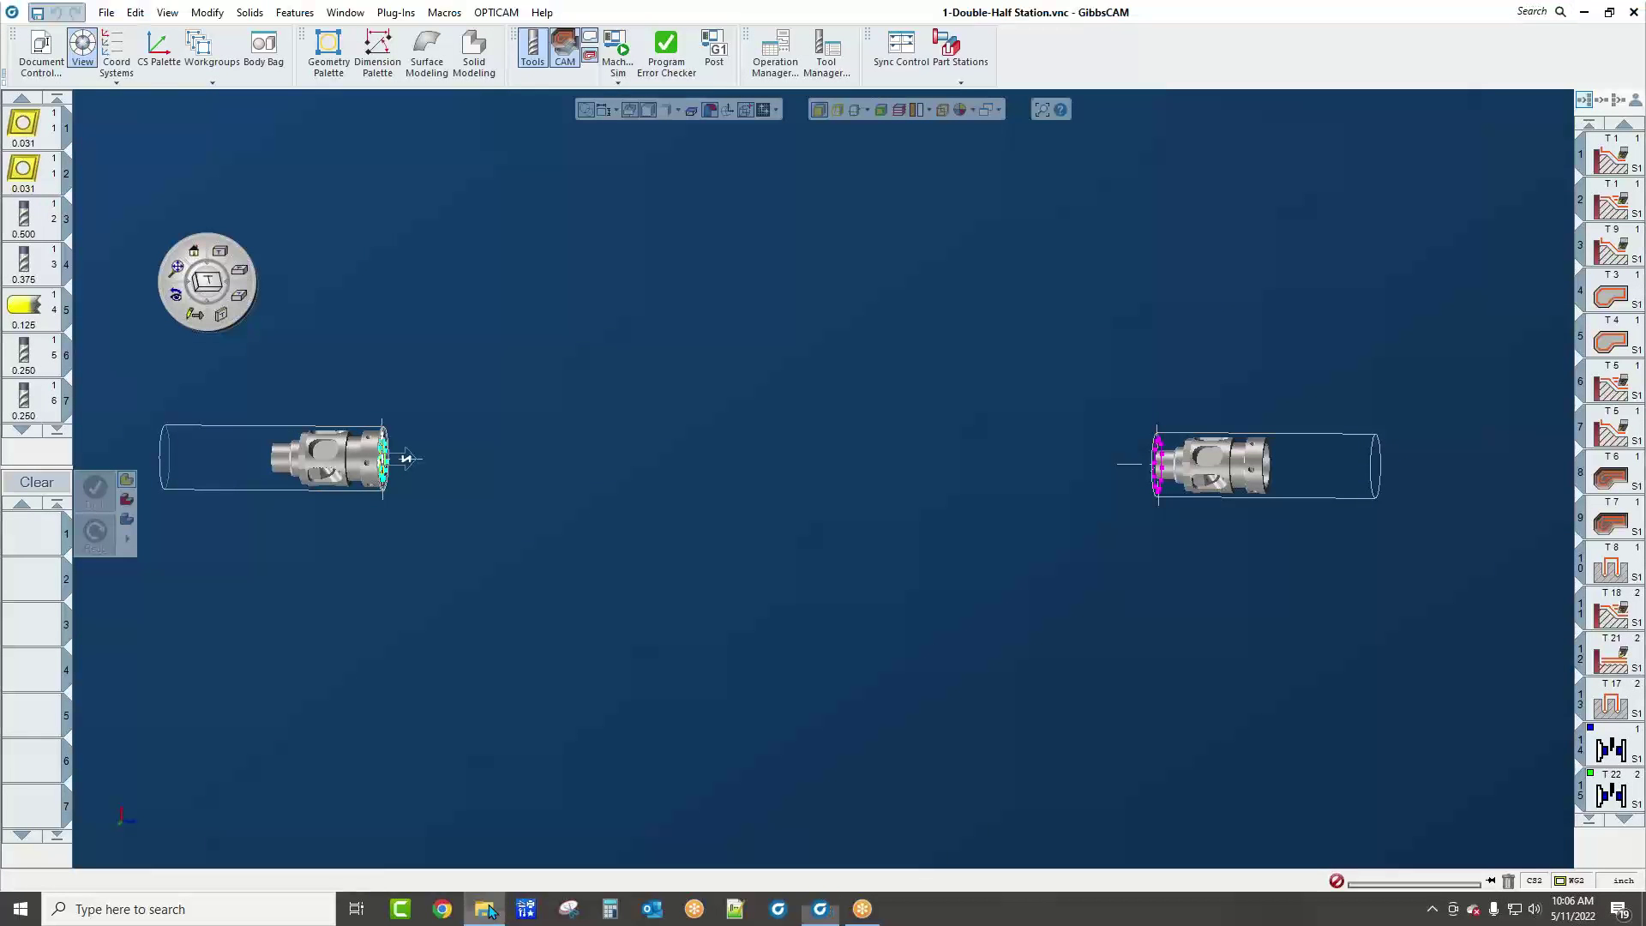
{"action": "left_click_drag", "start_coordinate": [1645, 17], "coordinate": [622, 29]}
{"action": "scroll", "coordinate": [233, 356], "scroll_direction": "up", "scroll_amount": 2}
{"action": "right_click", "coordinate": [226, 312]}
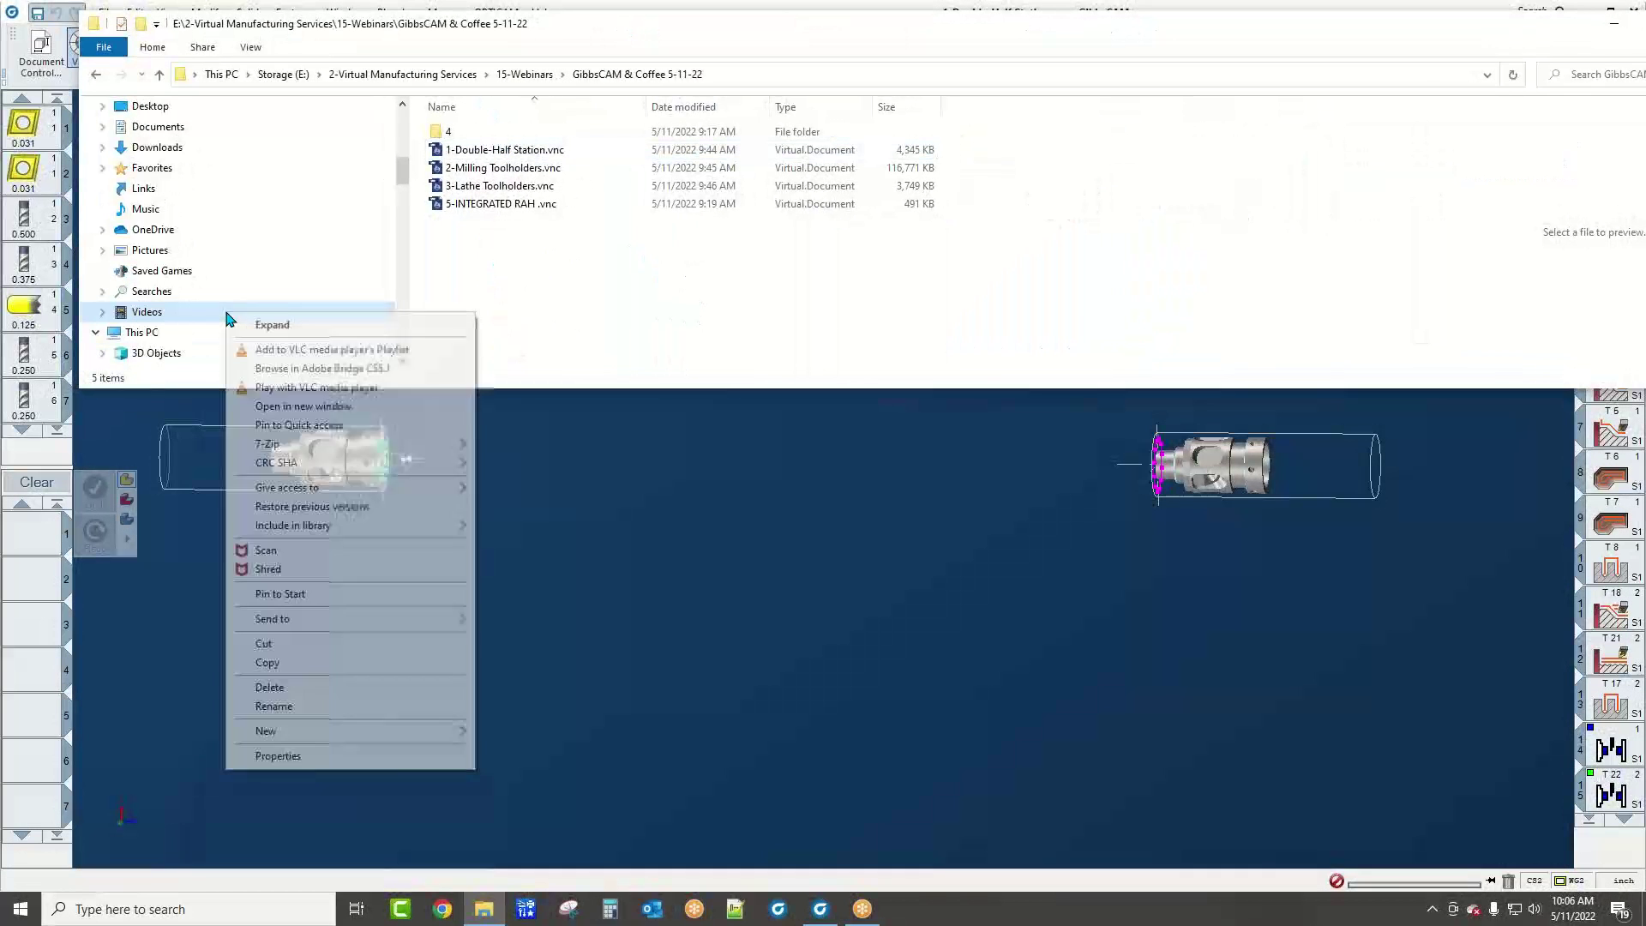
{"action": "left_click", "coordinate": [244, 230]}
{"action": "scroll", "coordinate": [247, 232], "scroll_direction": "down", "scroll_amount": 5}
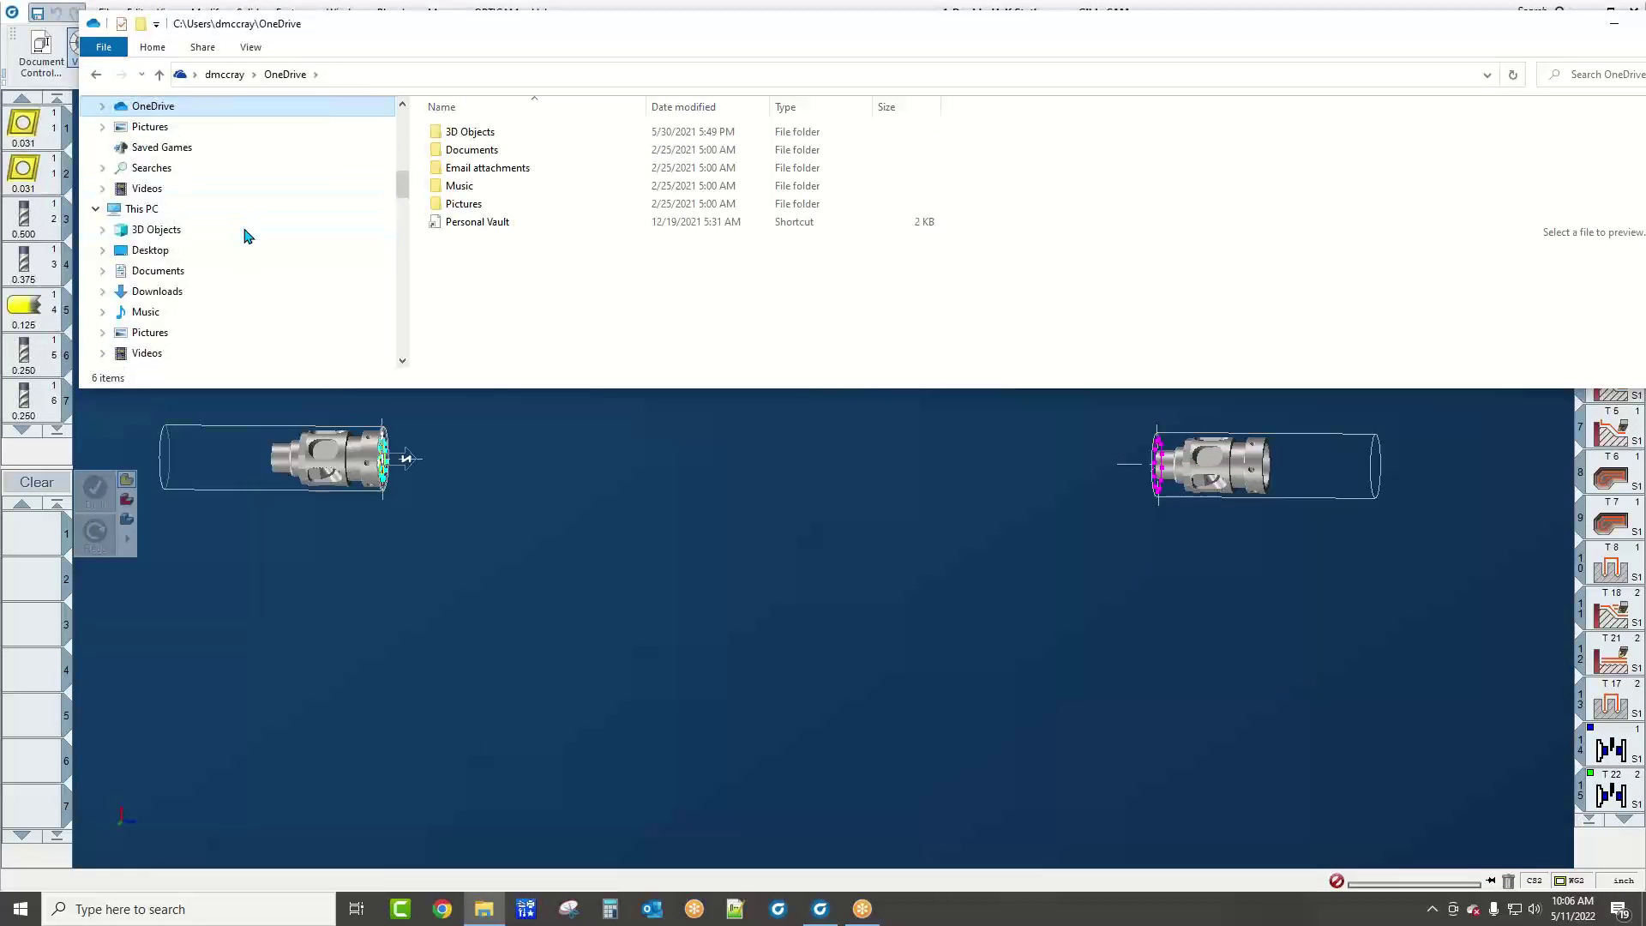
{"action": "left_click", "coordinate": [162, 189]}
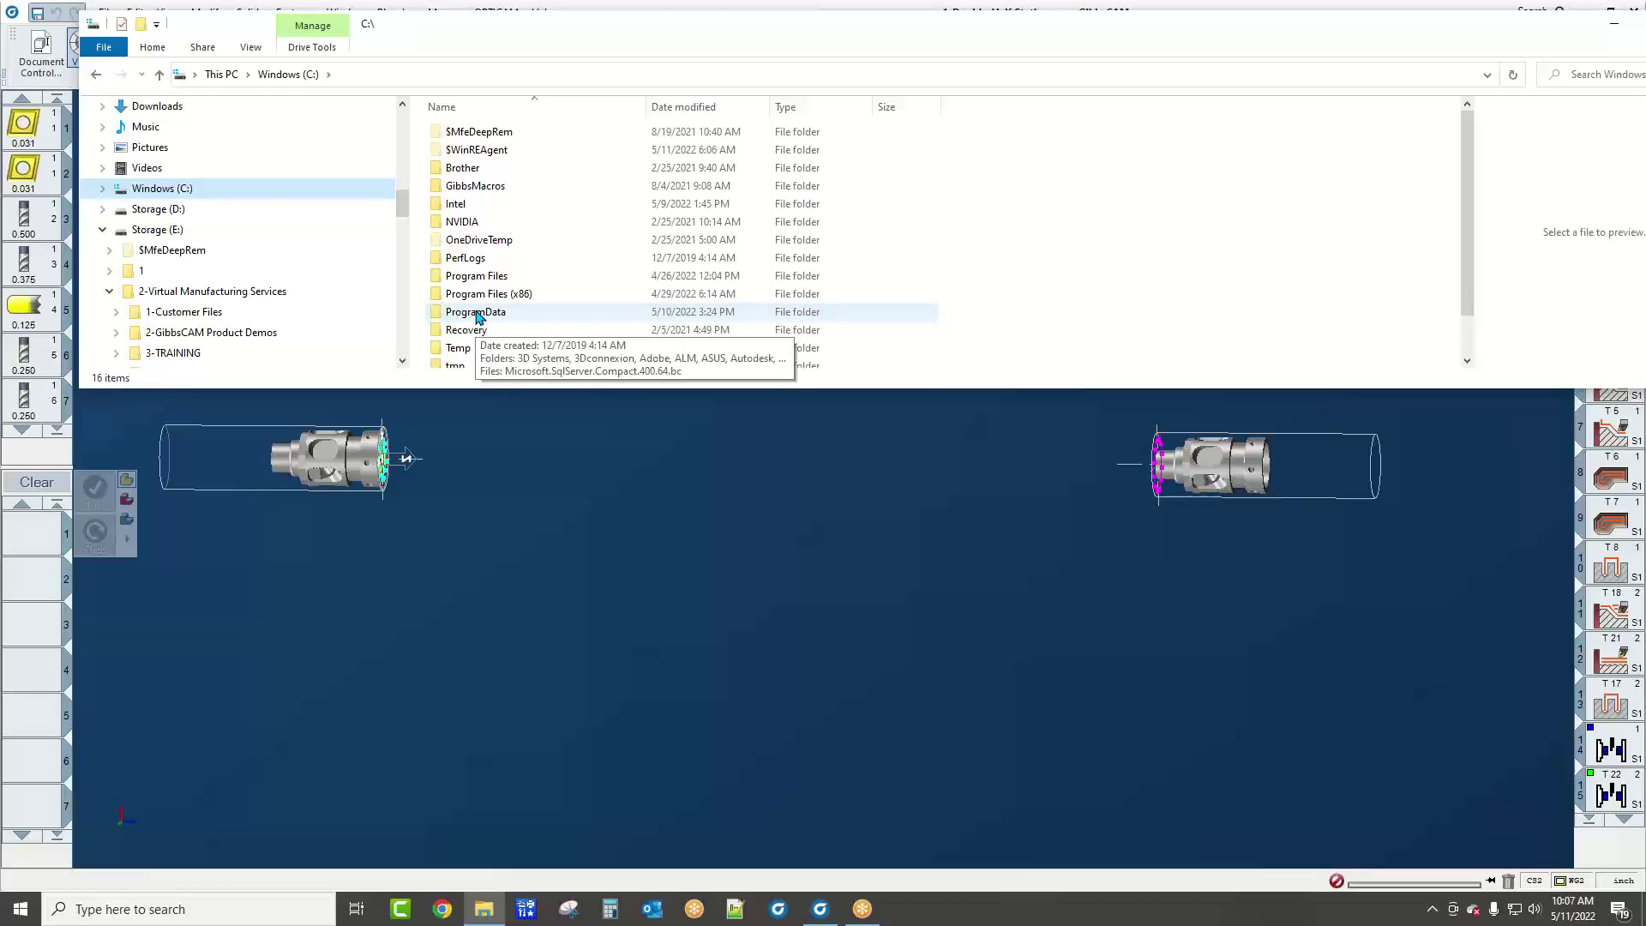
Check the Hidden items display option and open the ProgramData folder
{"action": "left_click", "coordinate": [250, 48]}
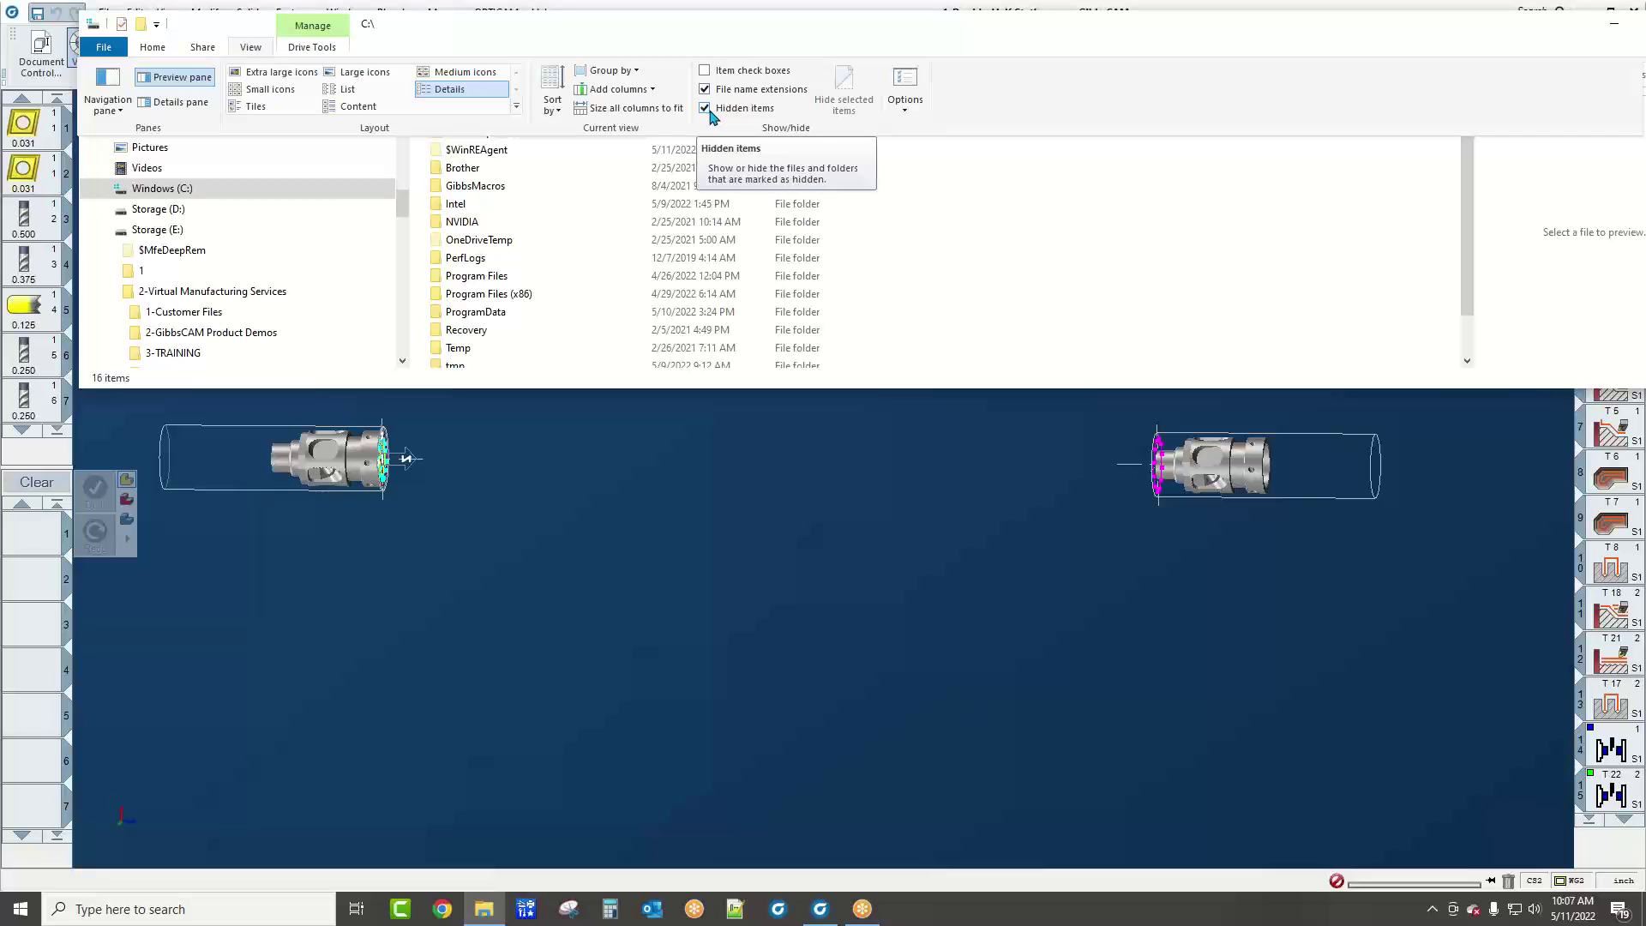
{"action": "left_click", "coordinate": [478, 316]}
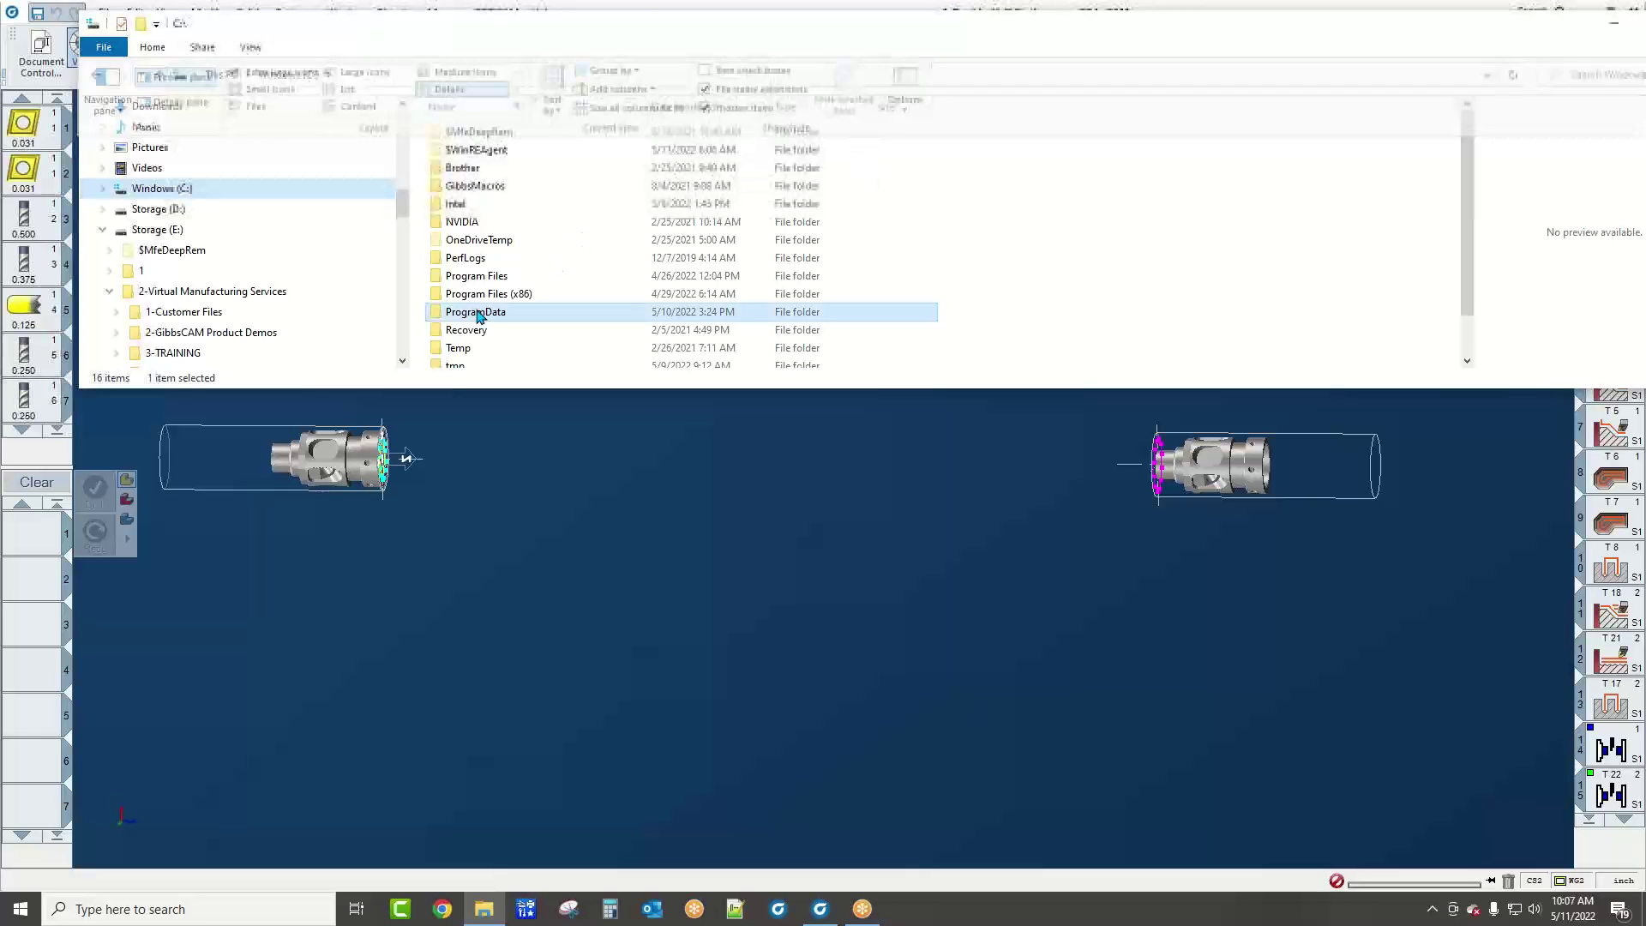
{"action": "double_click", "coordinate": [617, 319]}
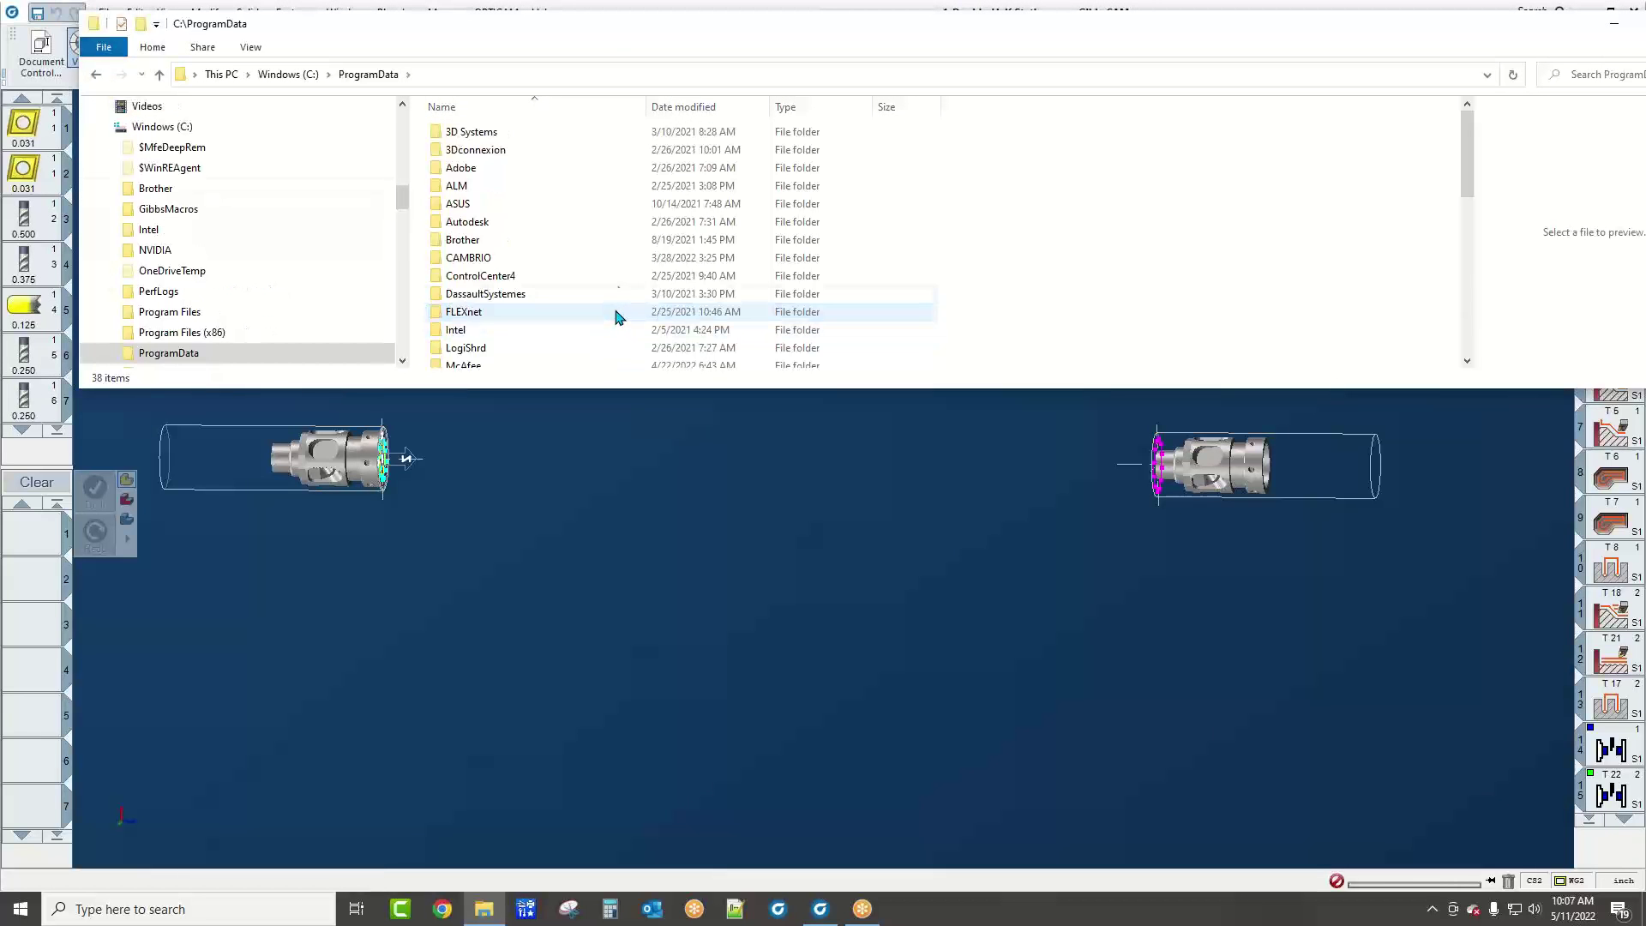
Open the folder CAMBRIO\GibbsCAM\22.0.37\Intermediate Tooling\Toolblocks inside ProgramData
{"action": "double_click", "coordinate": [493, 256]}
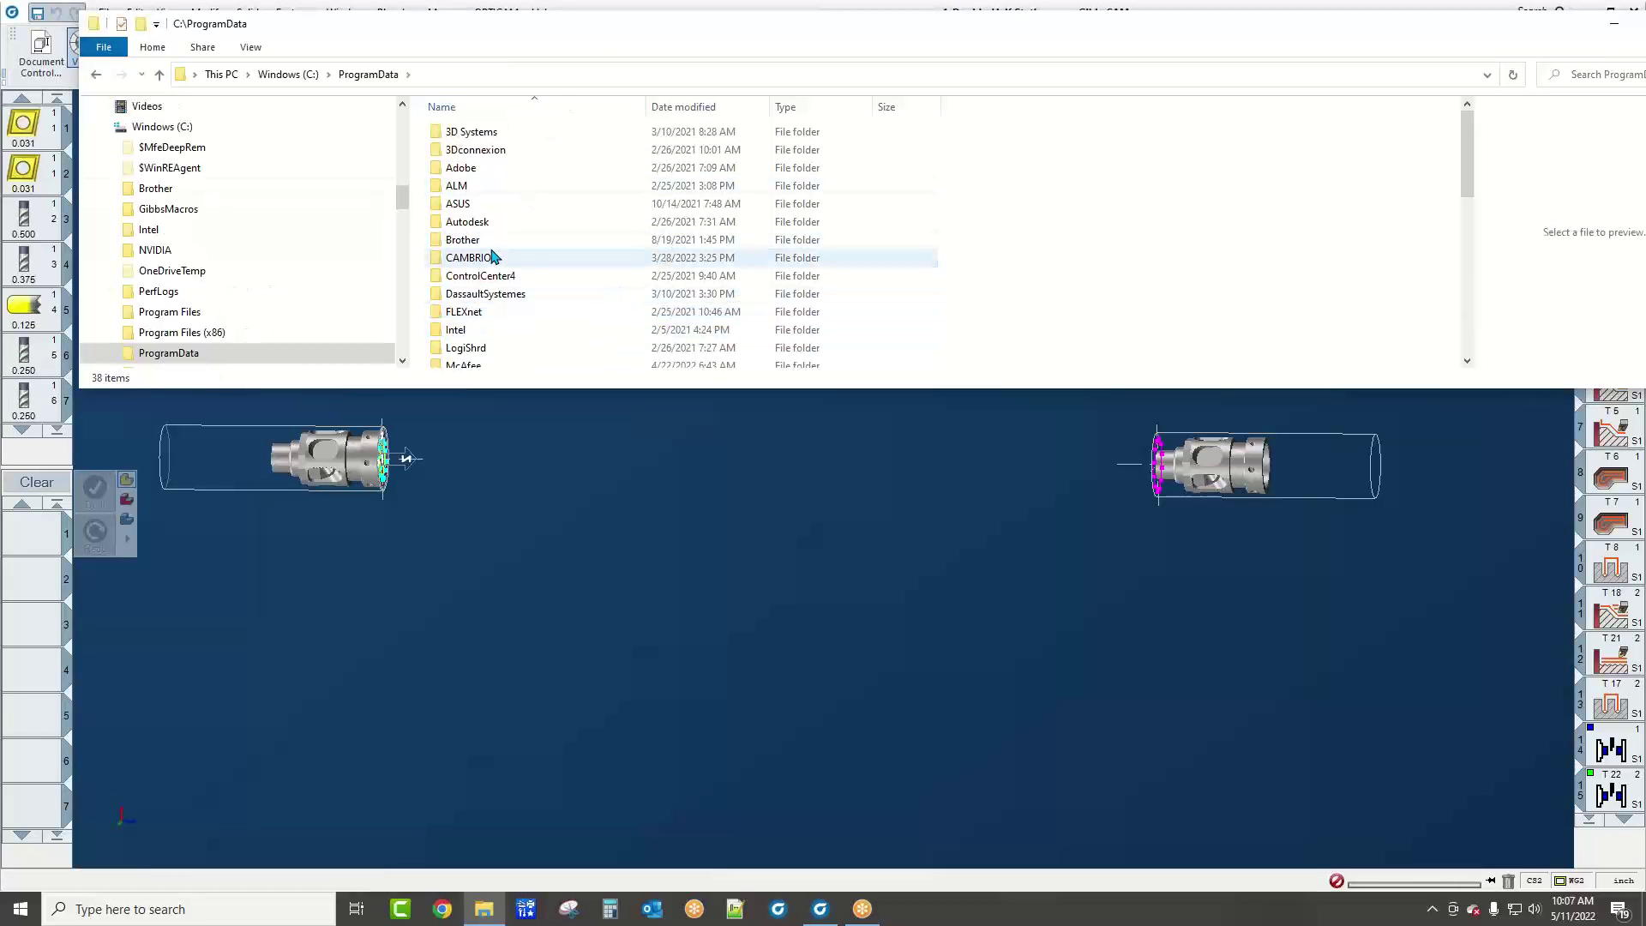
{"action": "left_click", "coordinate": [496, 170]}
{"action": "double_click", "coordinate": [495, 172]}
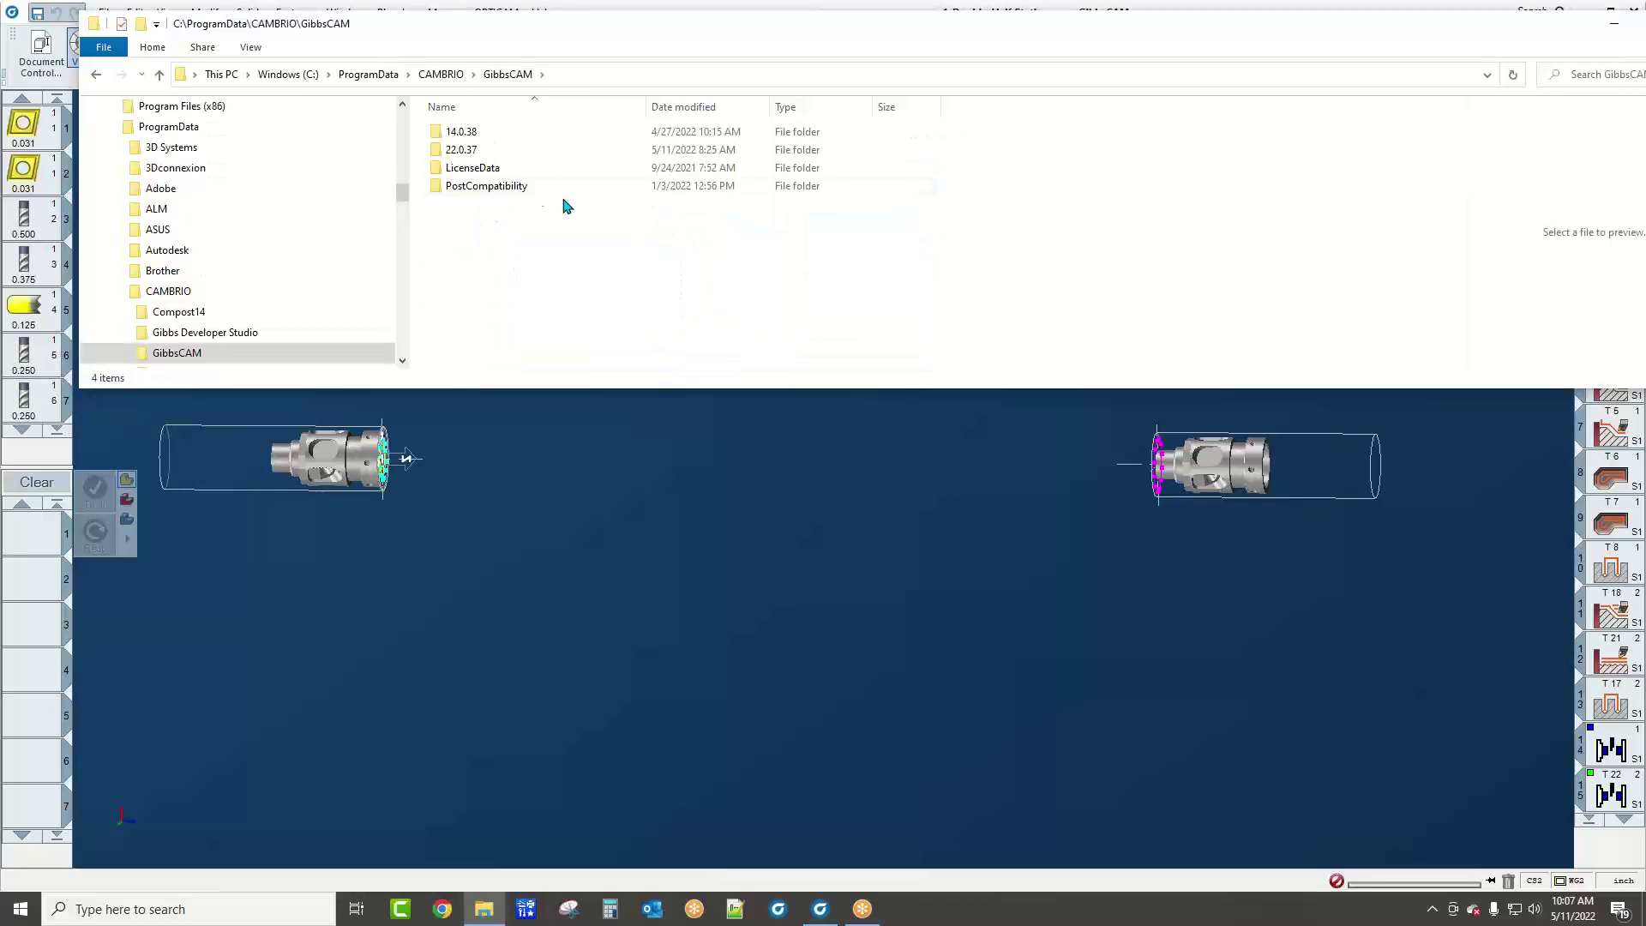
{"action": "double_click", "coordinate": [513, 153]}
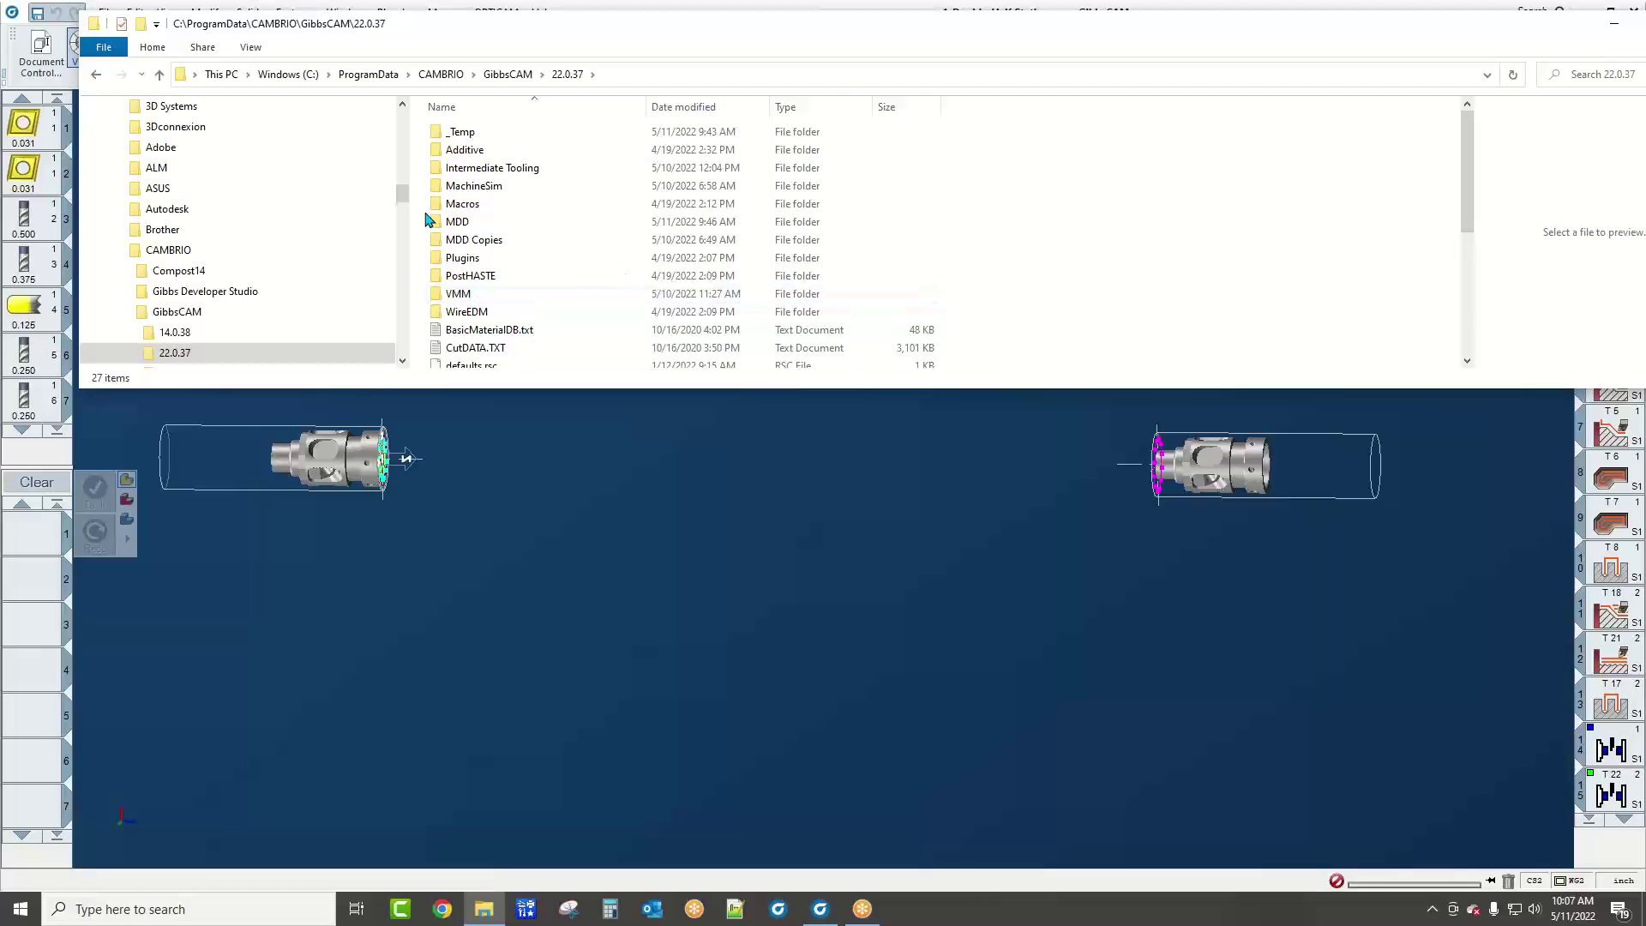
{"action": "double_click", "coordinate": [480, 167]}
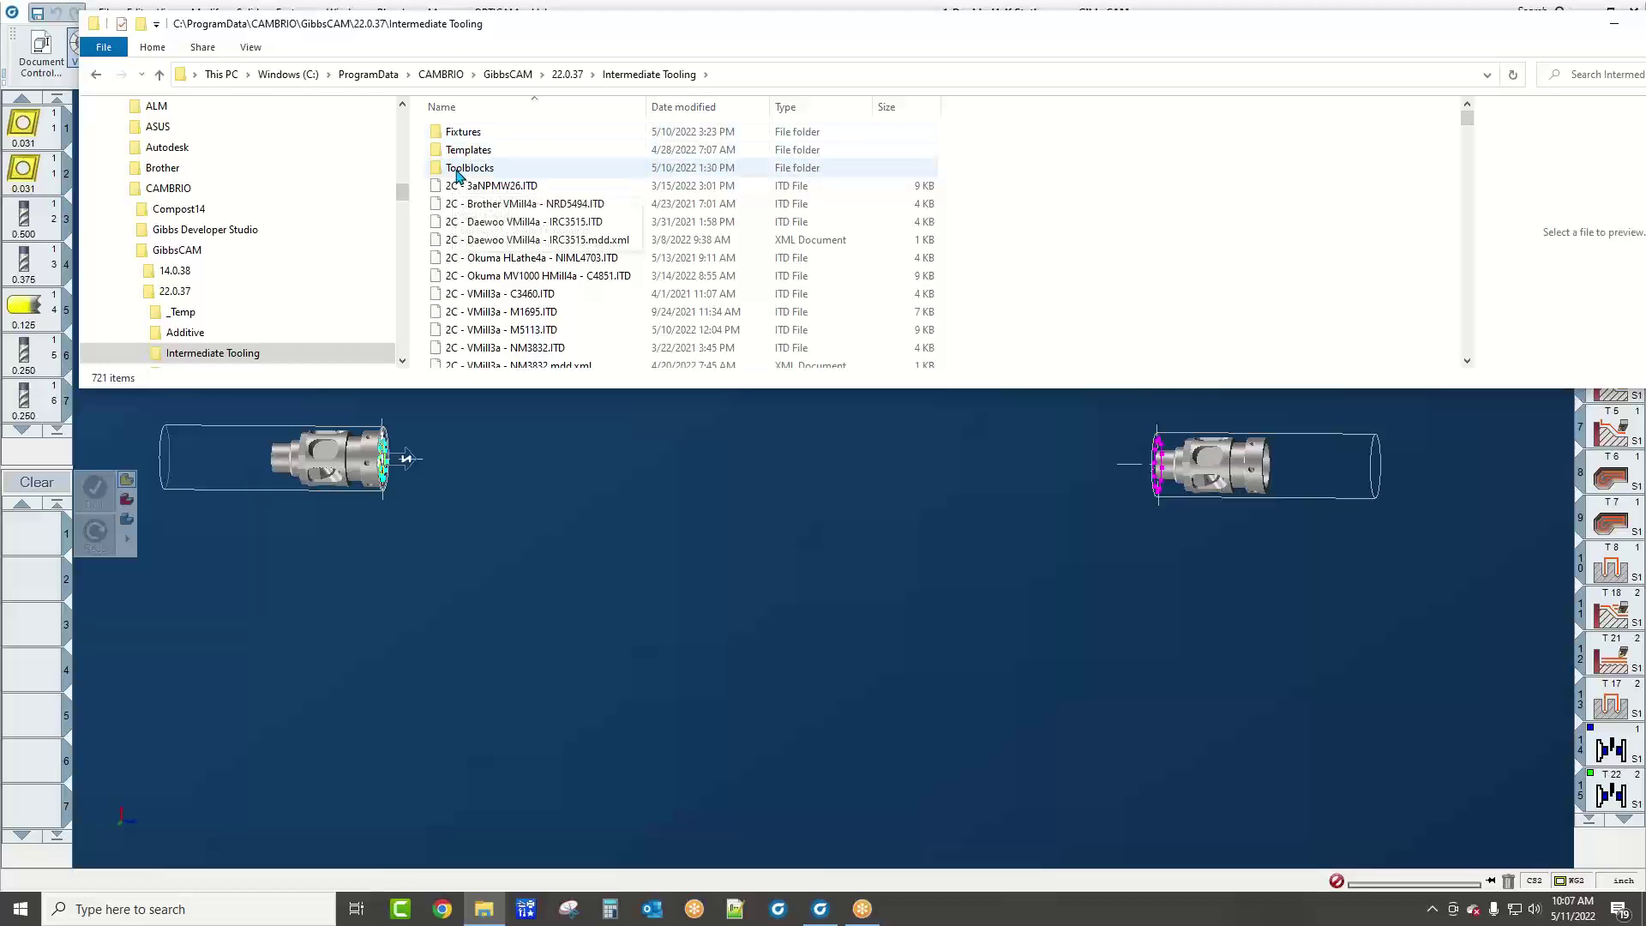
{"action": "double_click", "coordinate": [457, 169]}
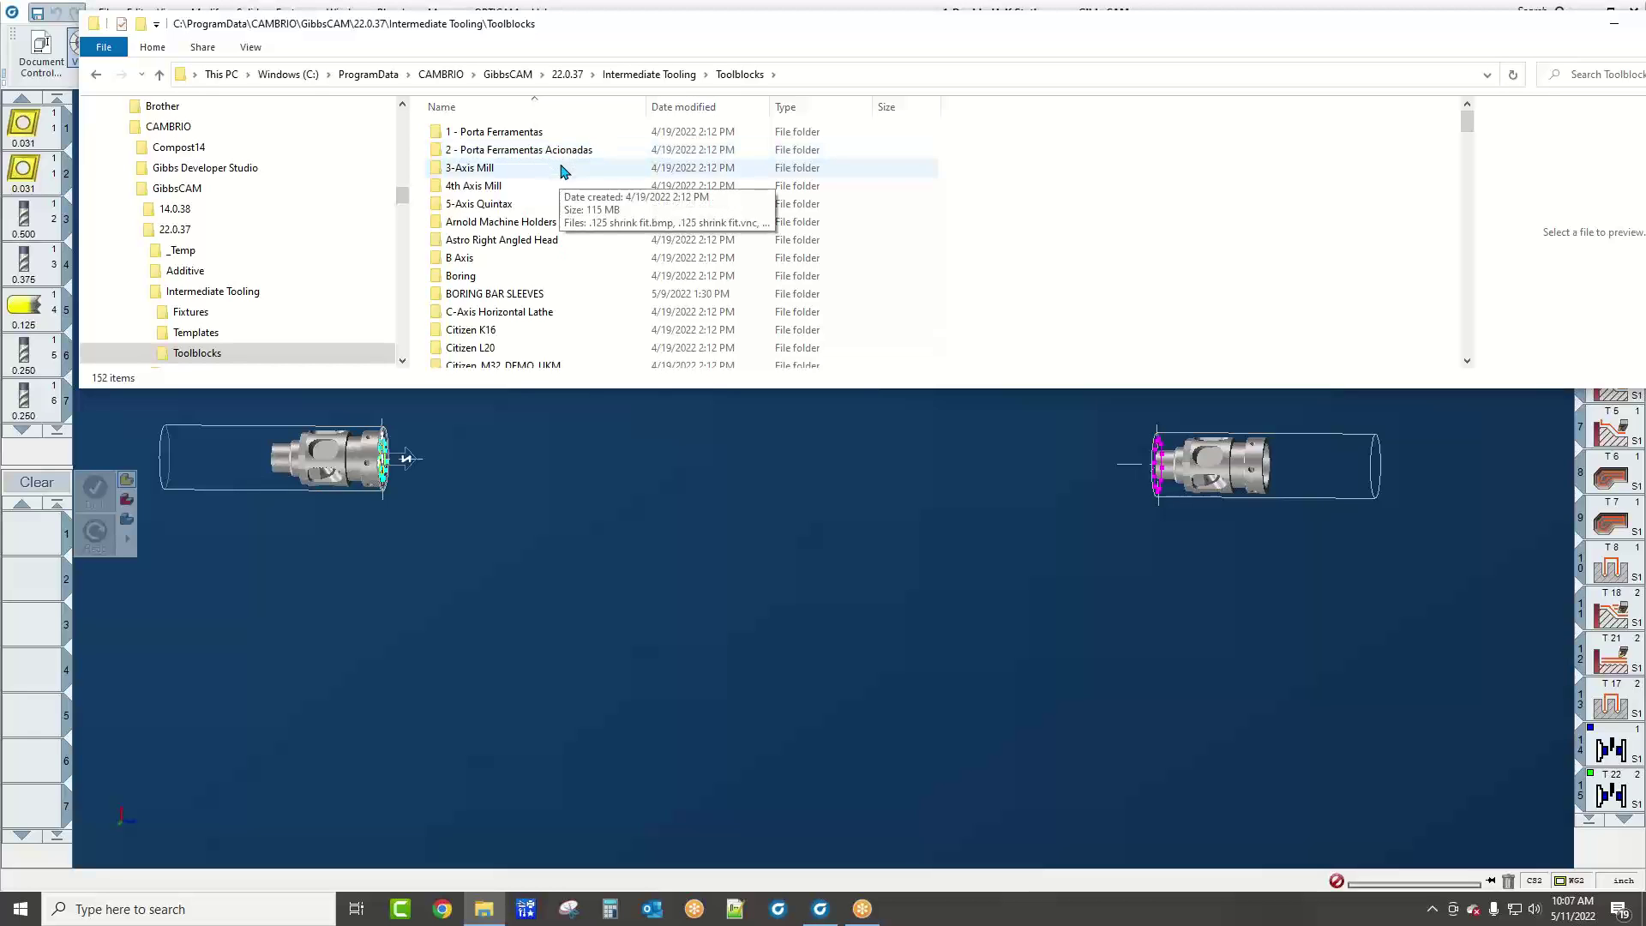
Browse the manufacturer and holder-type folders in the Toolblocks library, and reposition the File Explorer window
{"action": "scroll", "coordinate": [566, 214], "scroll_direction": "down", "scroll_amount": 10}
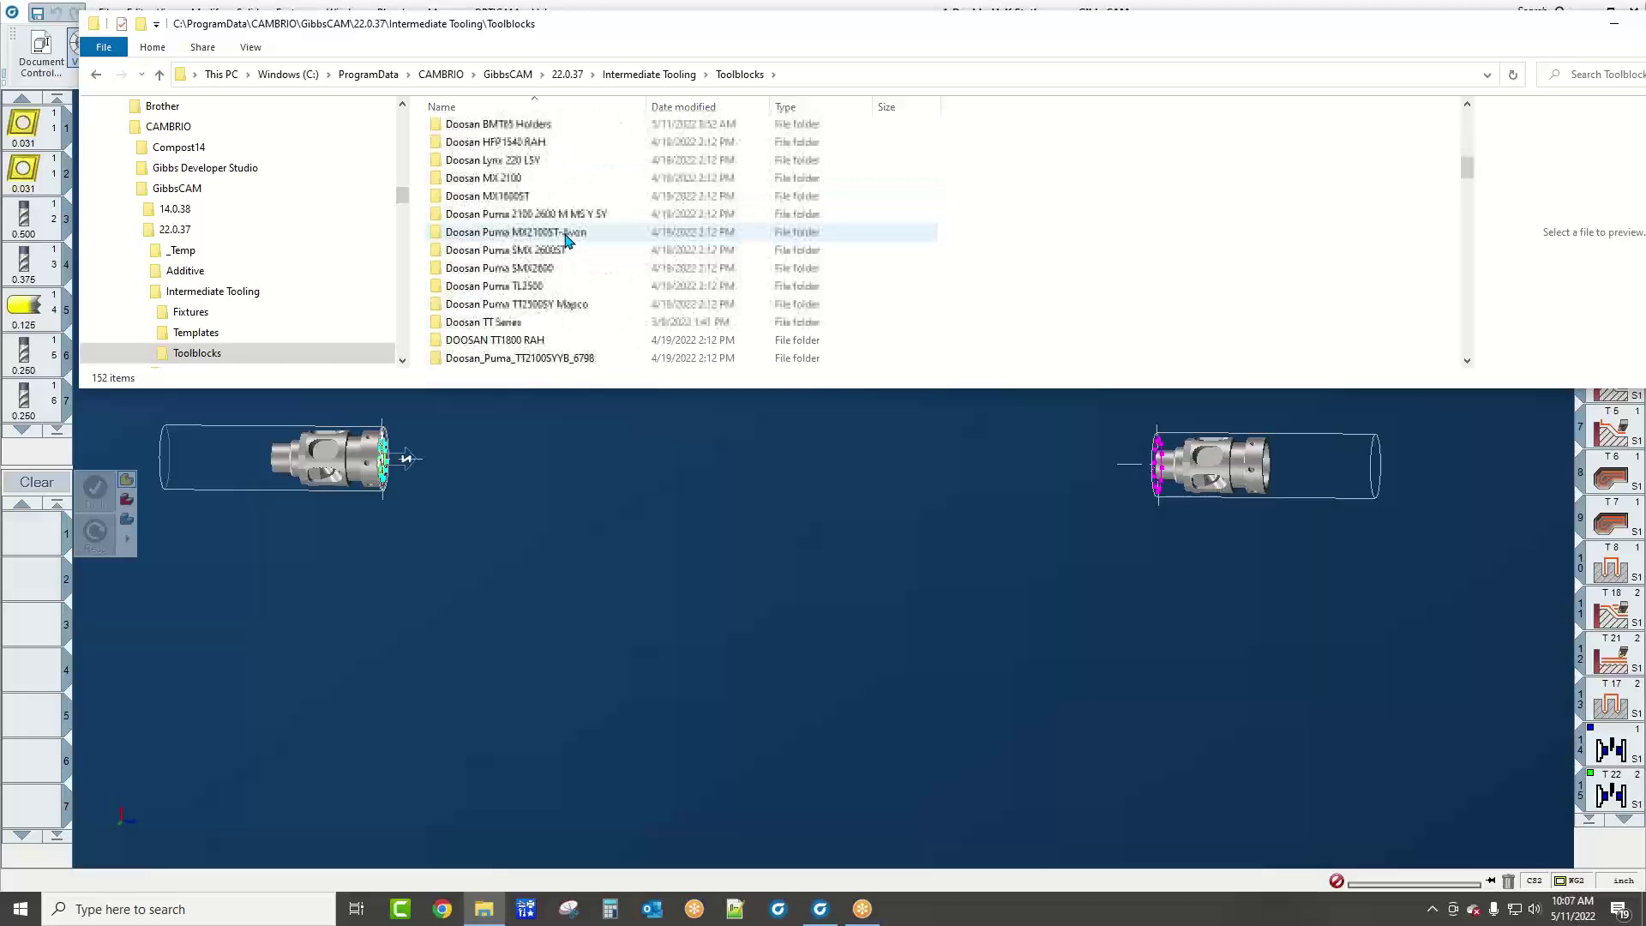
{"action": "scroll", "coordinate": [566, 240], "scroll_direction": "down", "scroll_amount": 4}
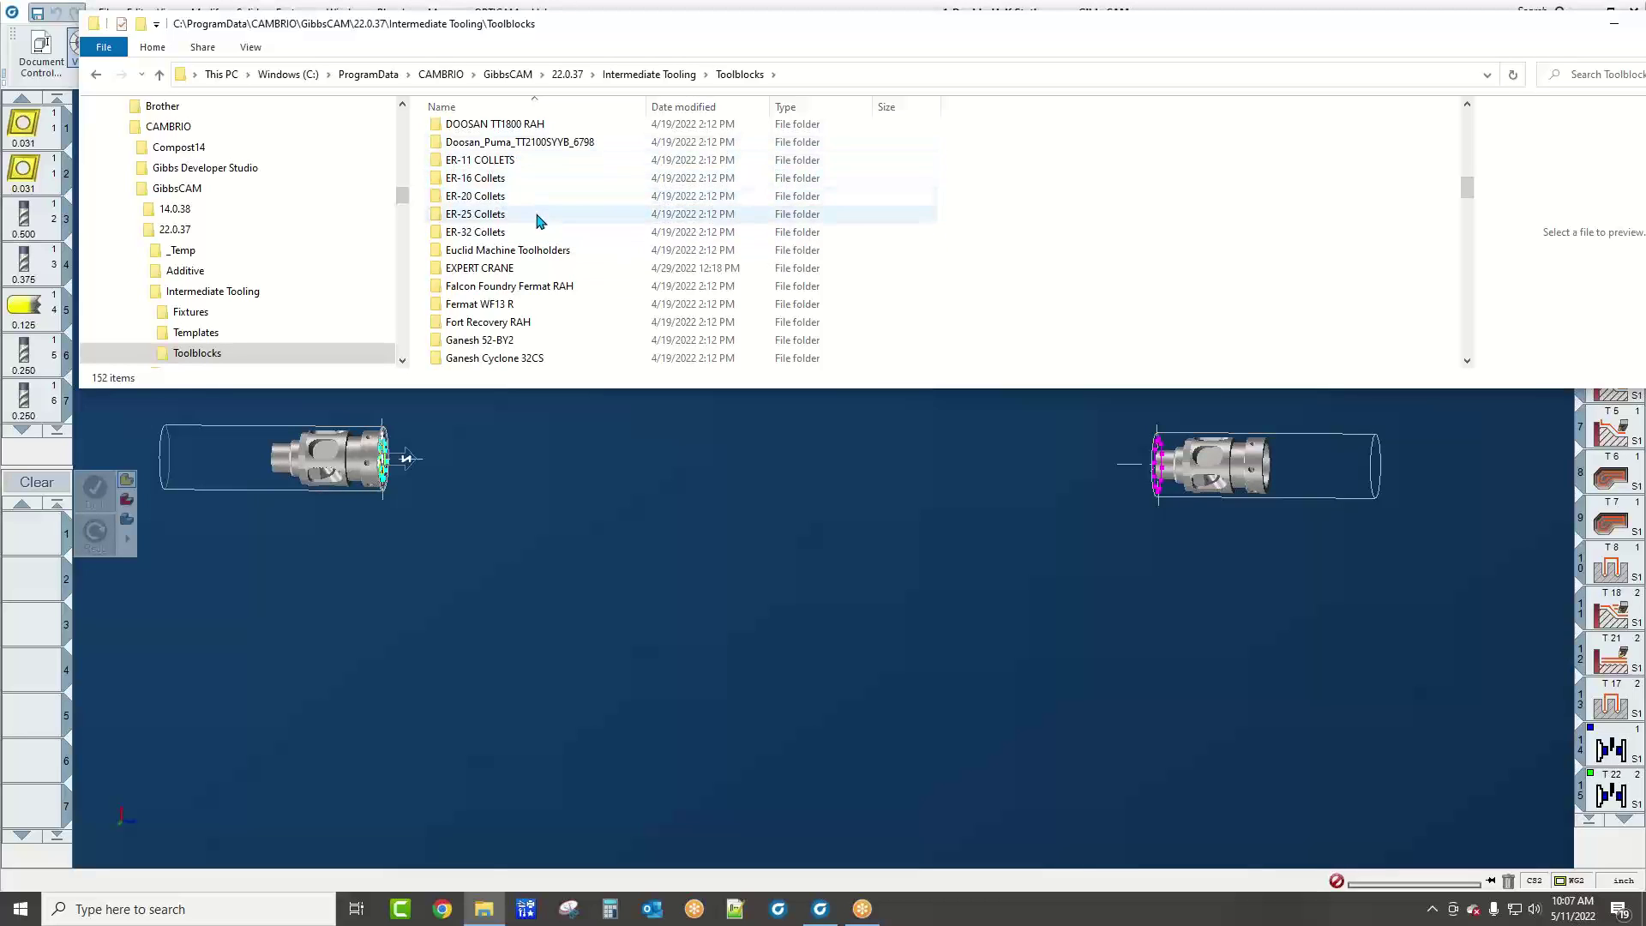
{"action": "scroll", "coordinate": [676, 230], "scroll_direction": "down", "scroll_amount": 10}
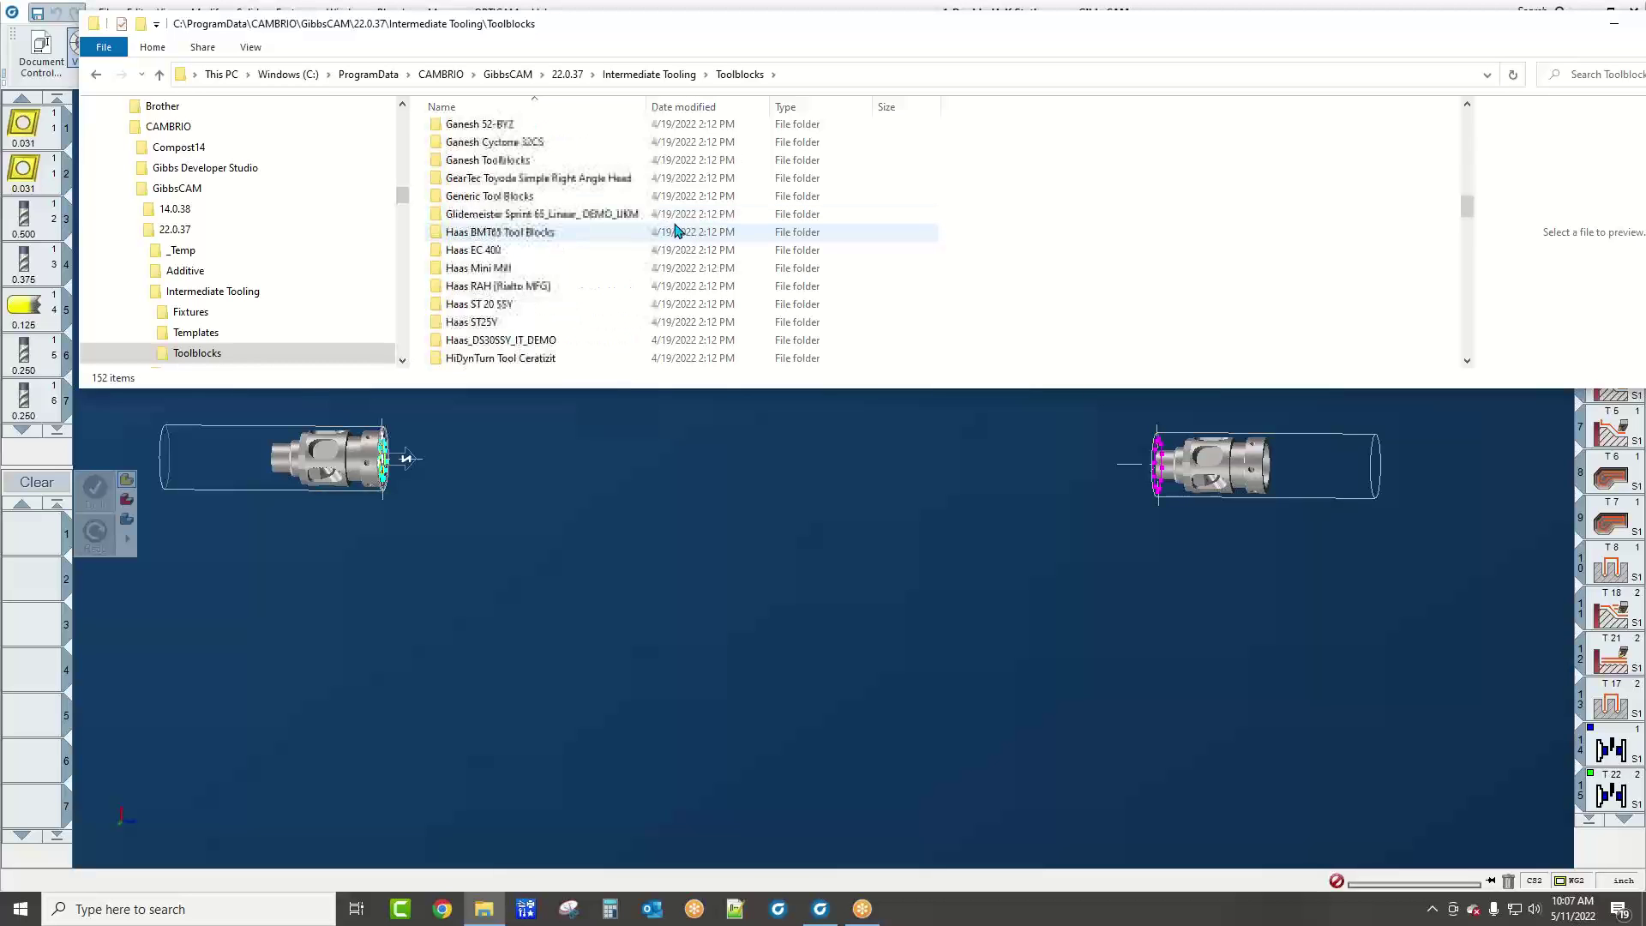
{"action": "scroll", "coordinate": [676, 230], "scroll_direction": "down", "scroll_amount": 7}
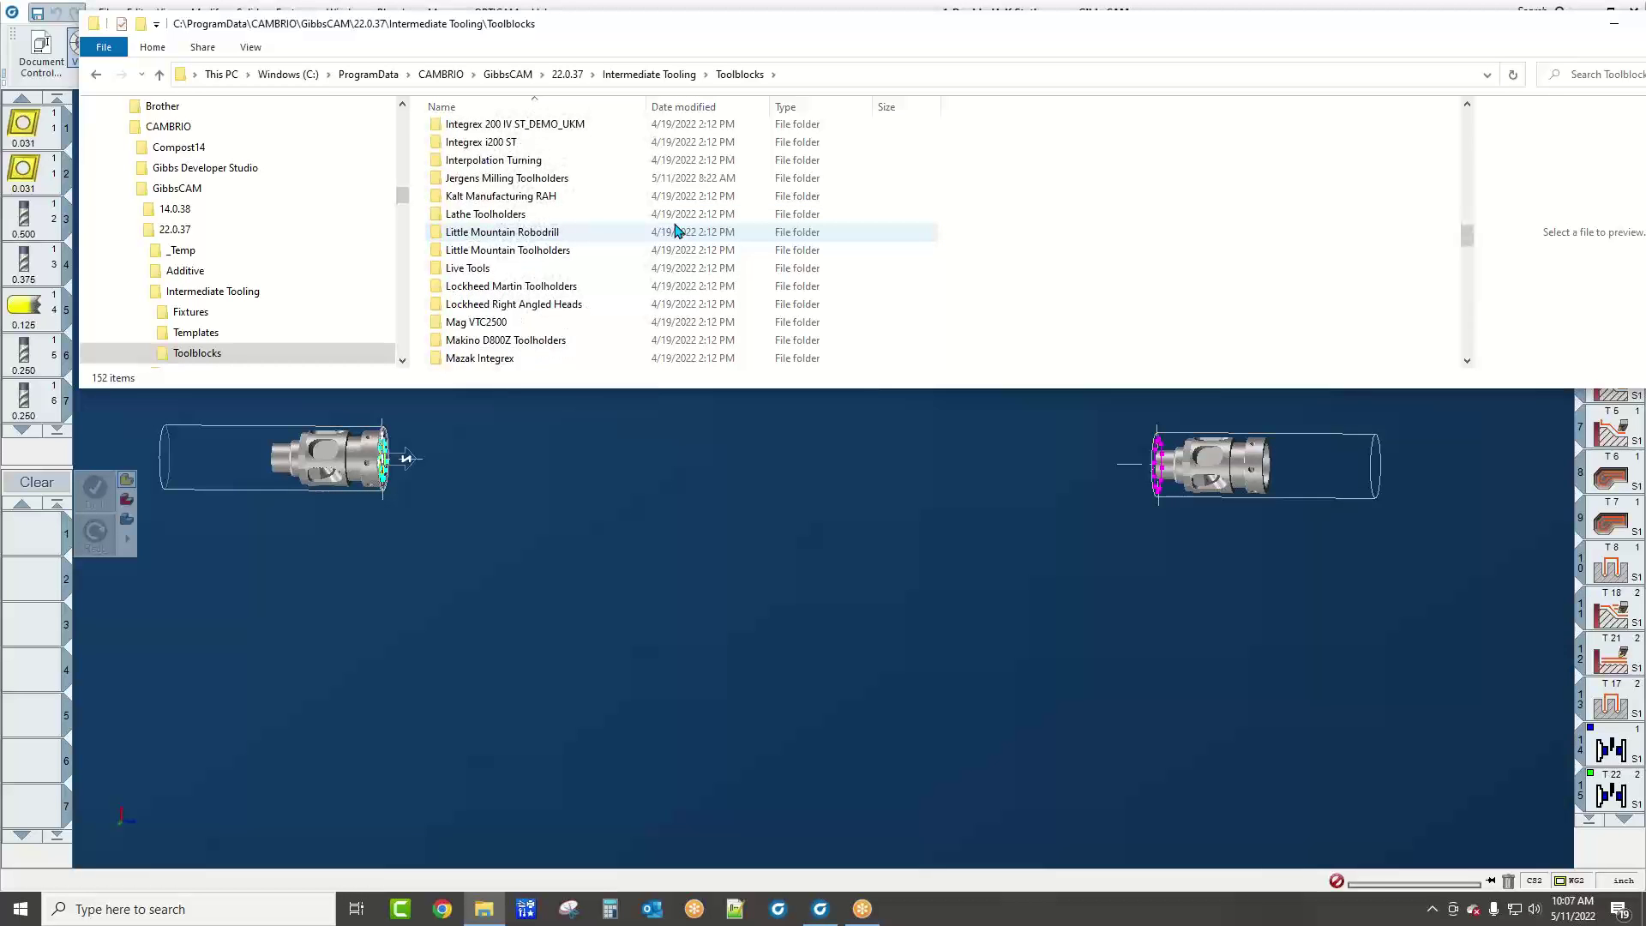
{"action": "scroll", "coordinate": [676, 230], "scroll_direction": "down", "scroll_amount": 5}
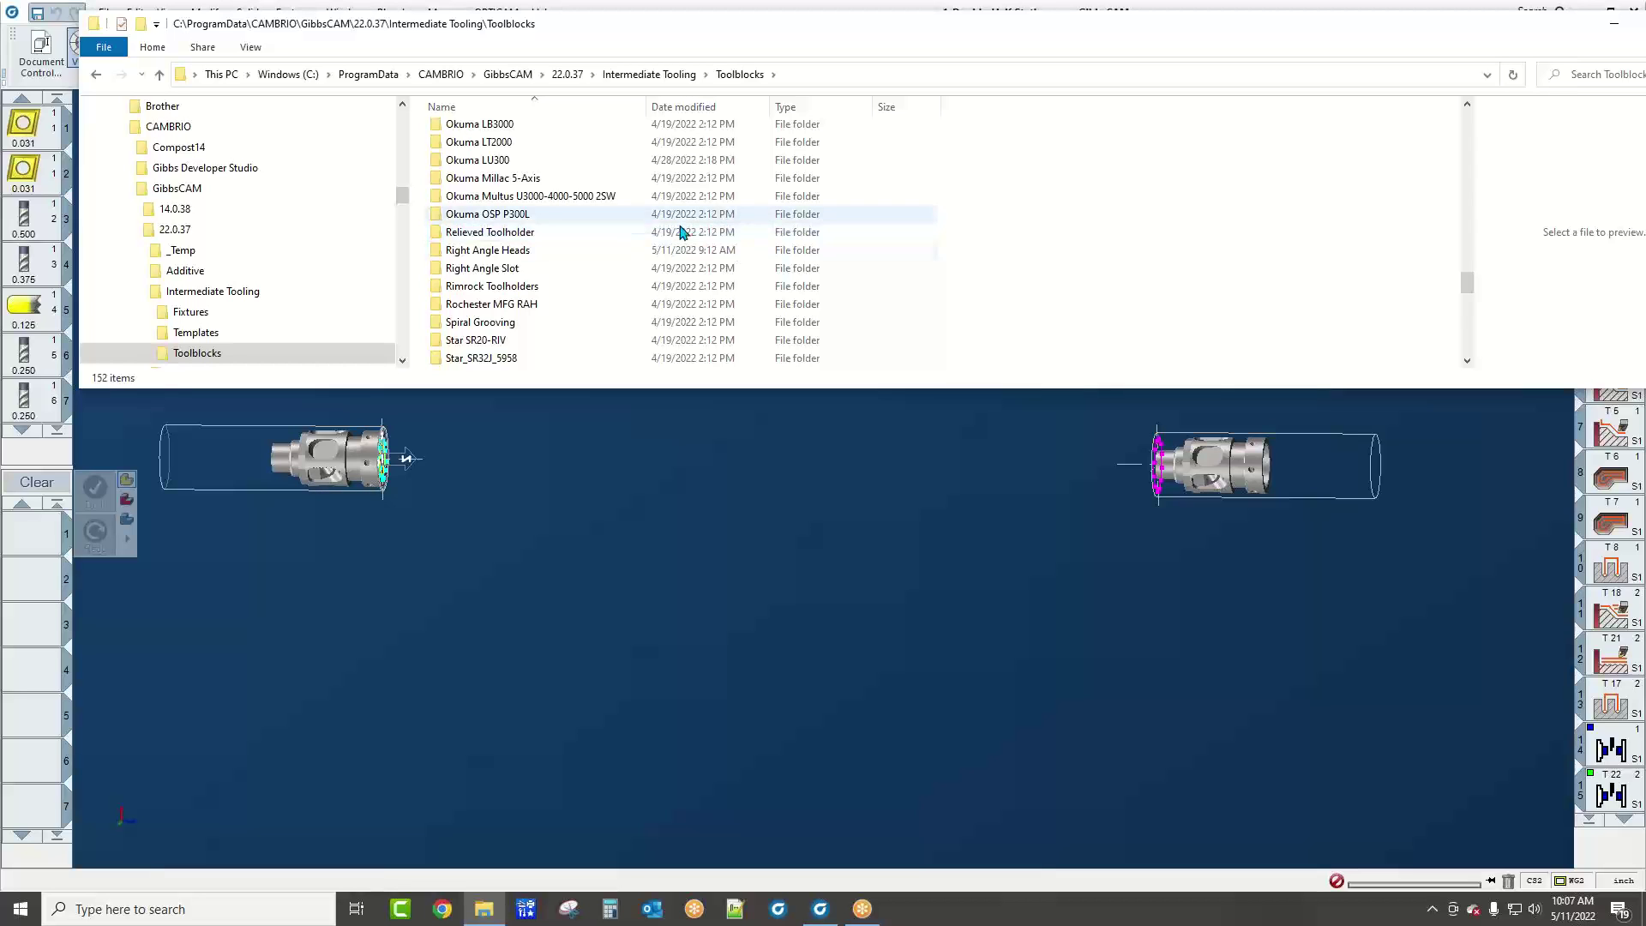
{"action": "scroll", "coordinate": [759, 253], "scroll_direction": "up", "scroll_amount": 15}
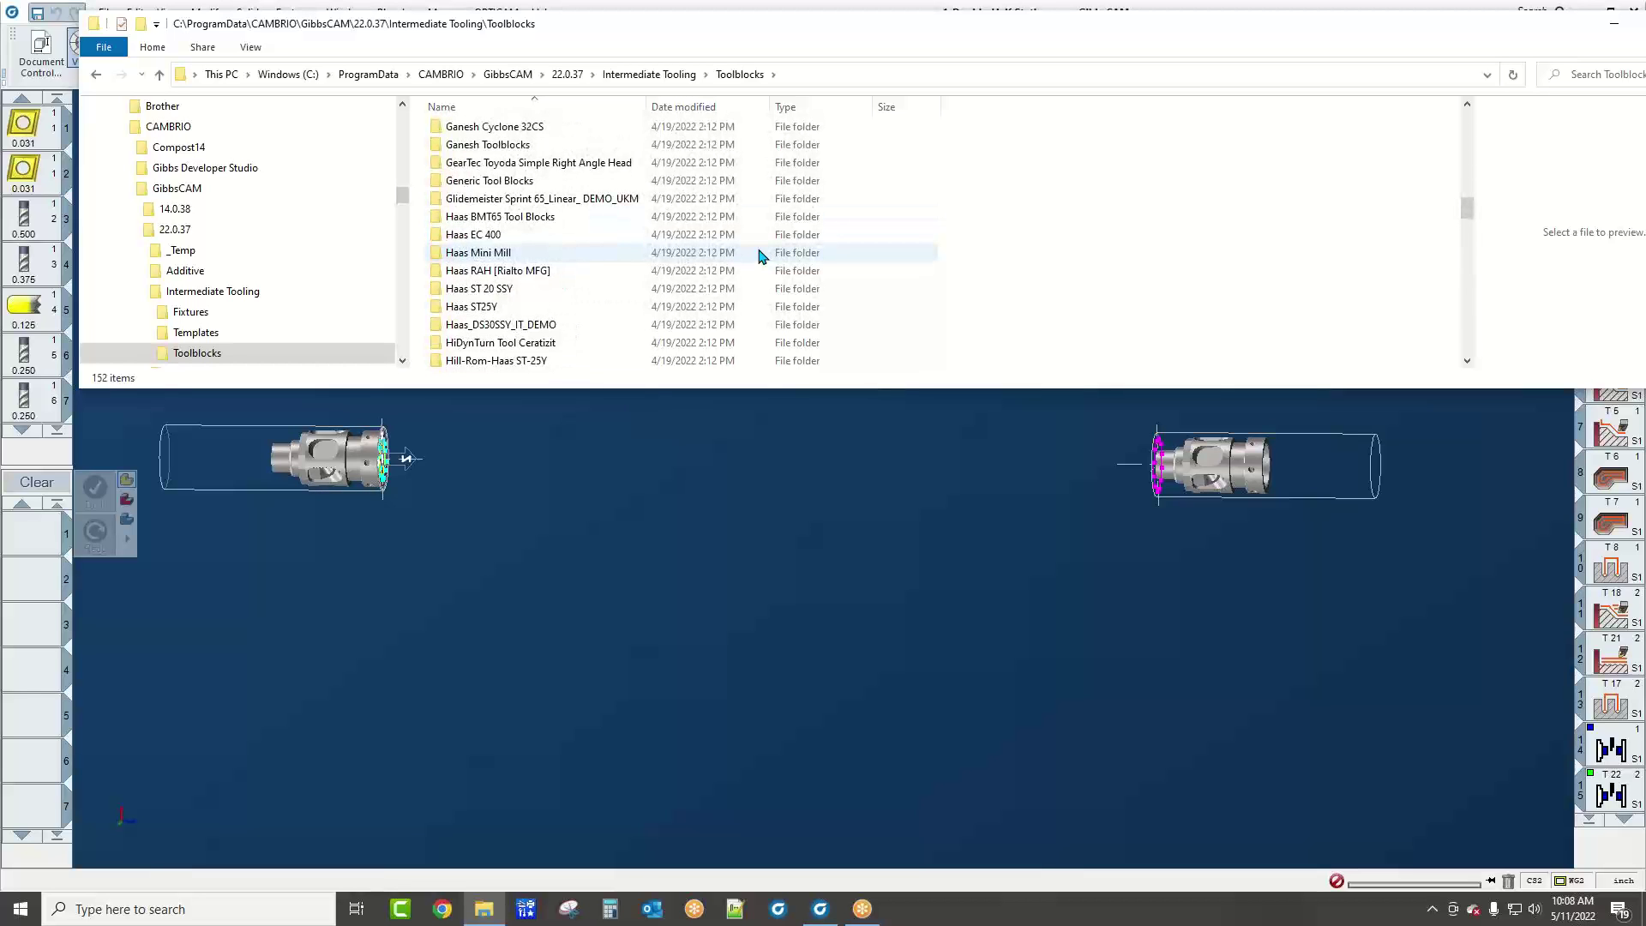
{"action": "scroll", "coordinate": [759, 253], "scroll_direction": "up", "scroll_amount": 2}
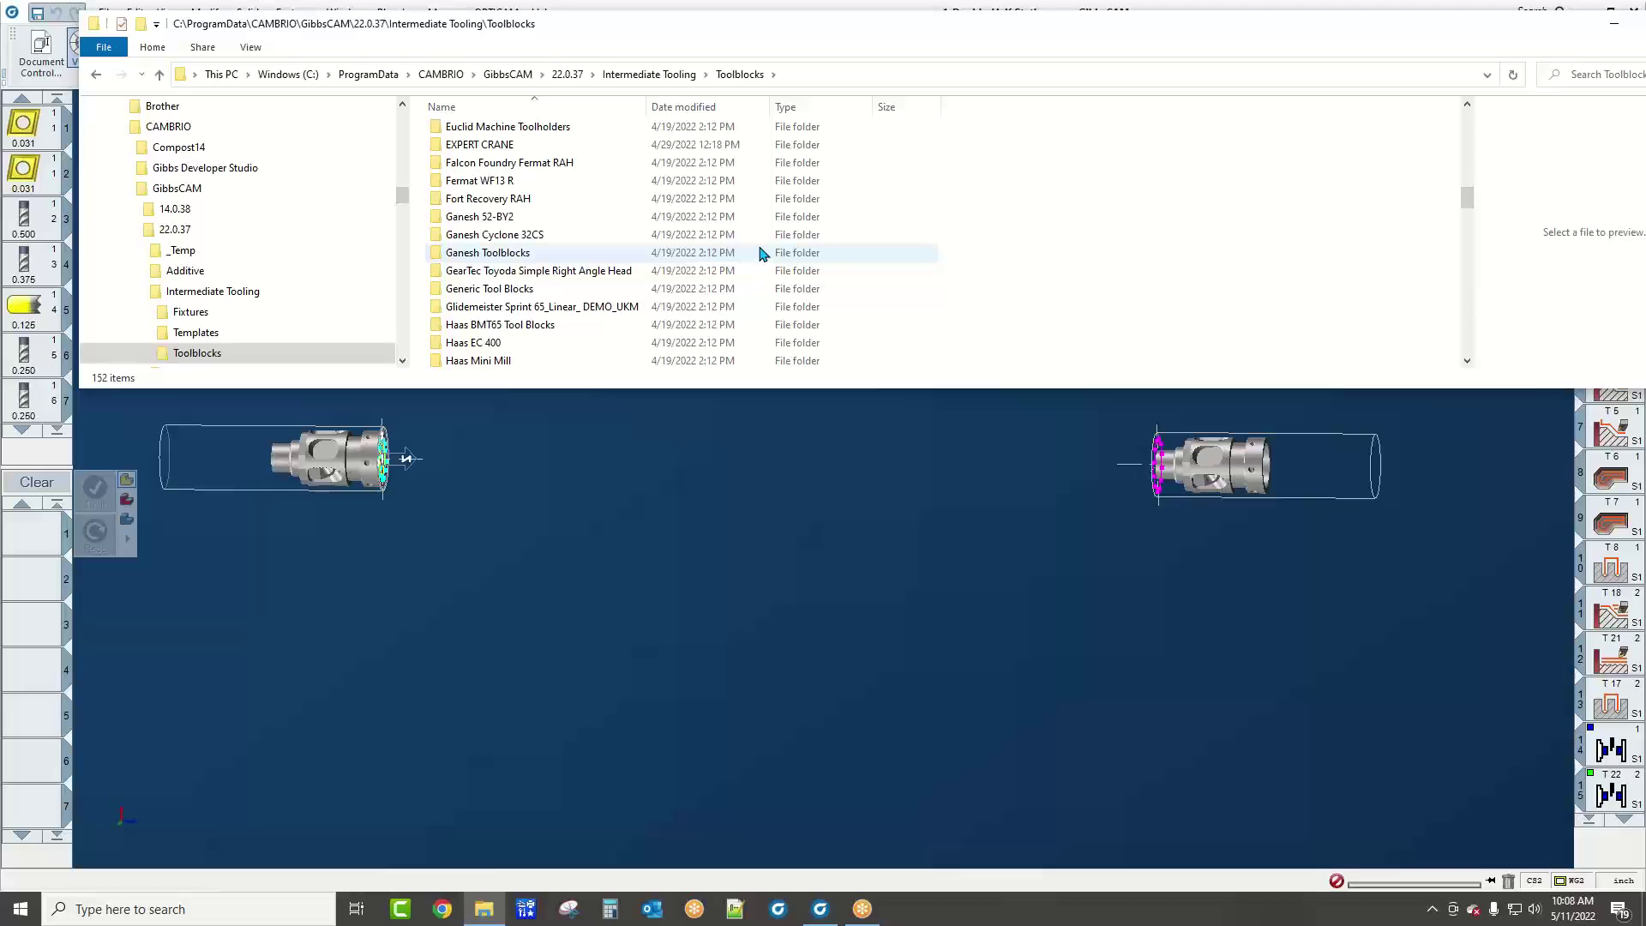
{"action": "left_click_drag", "start_coordinate": [1099, 23], "coordinate": [765, 128]}
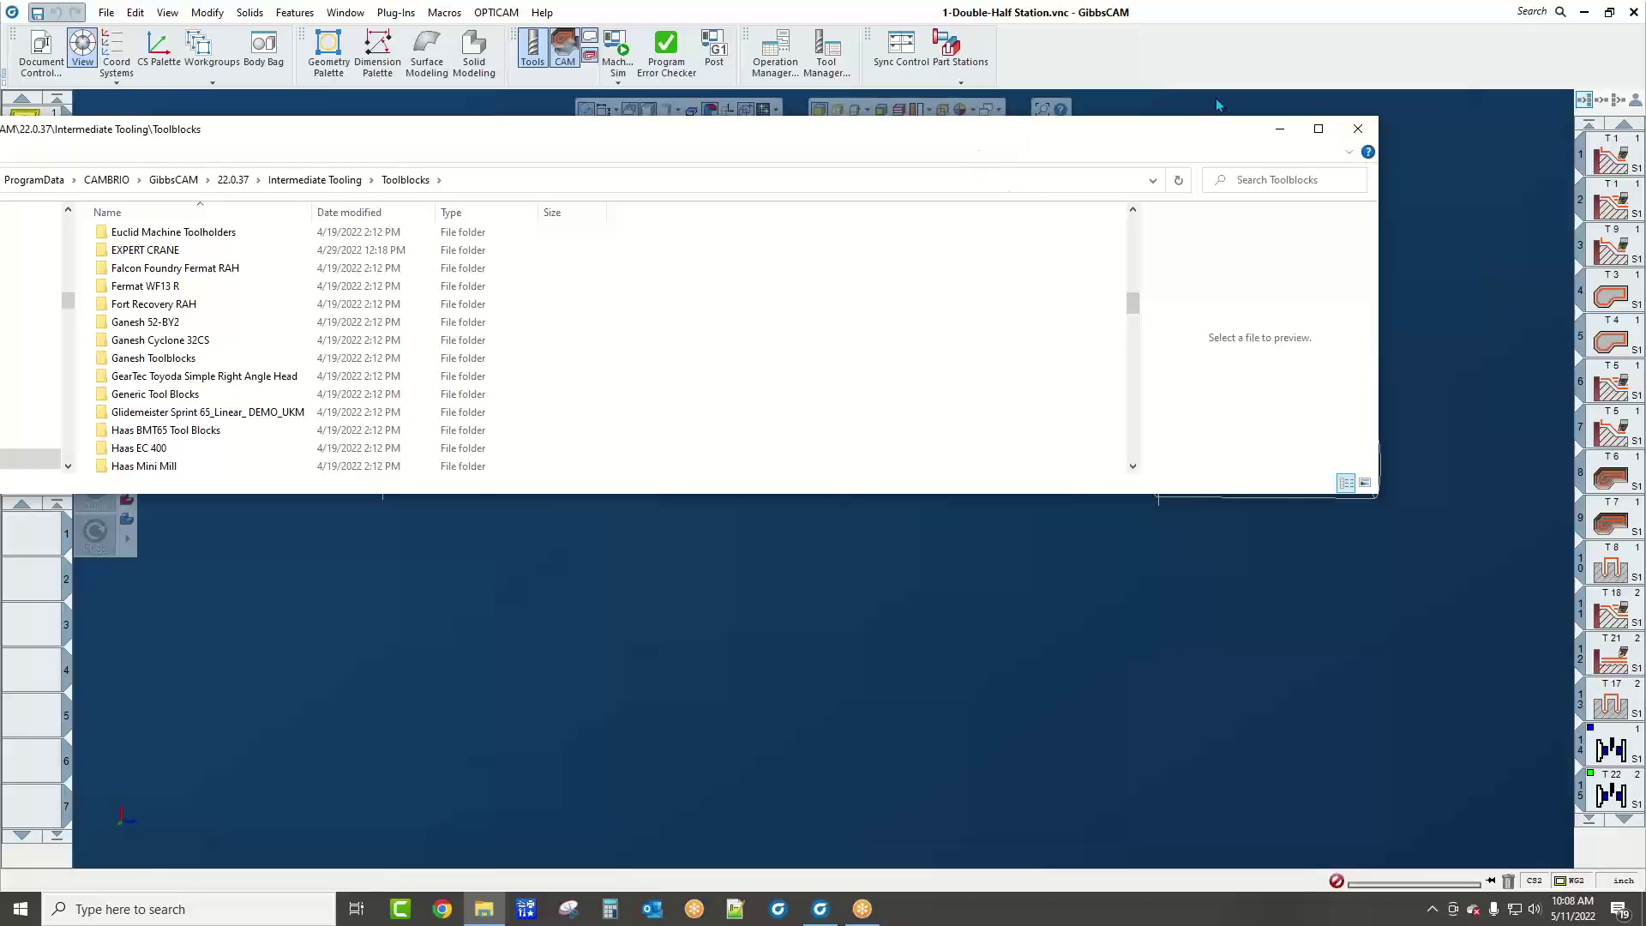
Close File Explorer and open the part file 2-Milling Toolholders.vnc, discarding changes to the current part
{"action": "left_click", "coordinate": [1357, 127]}
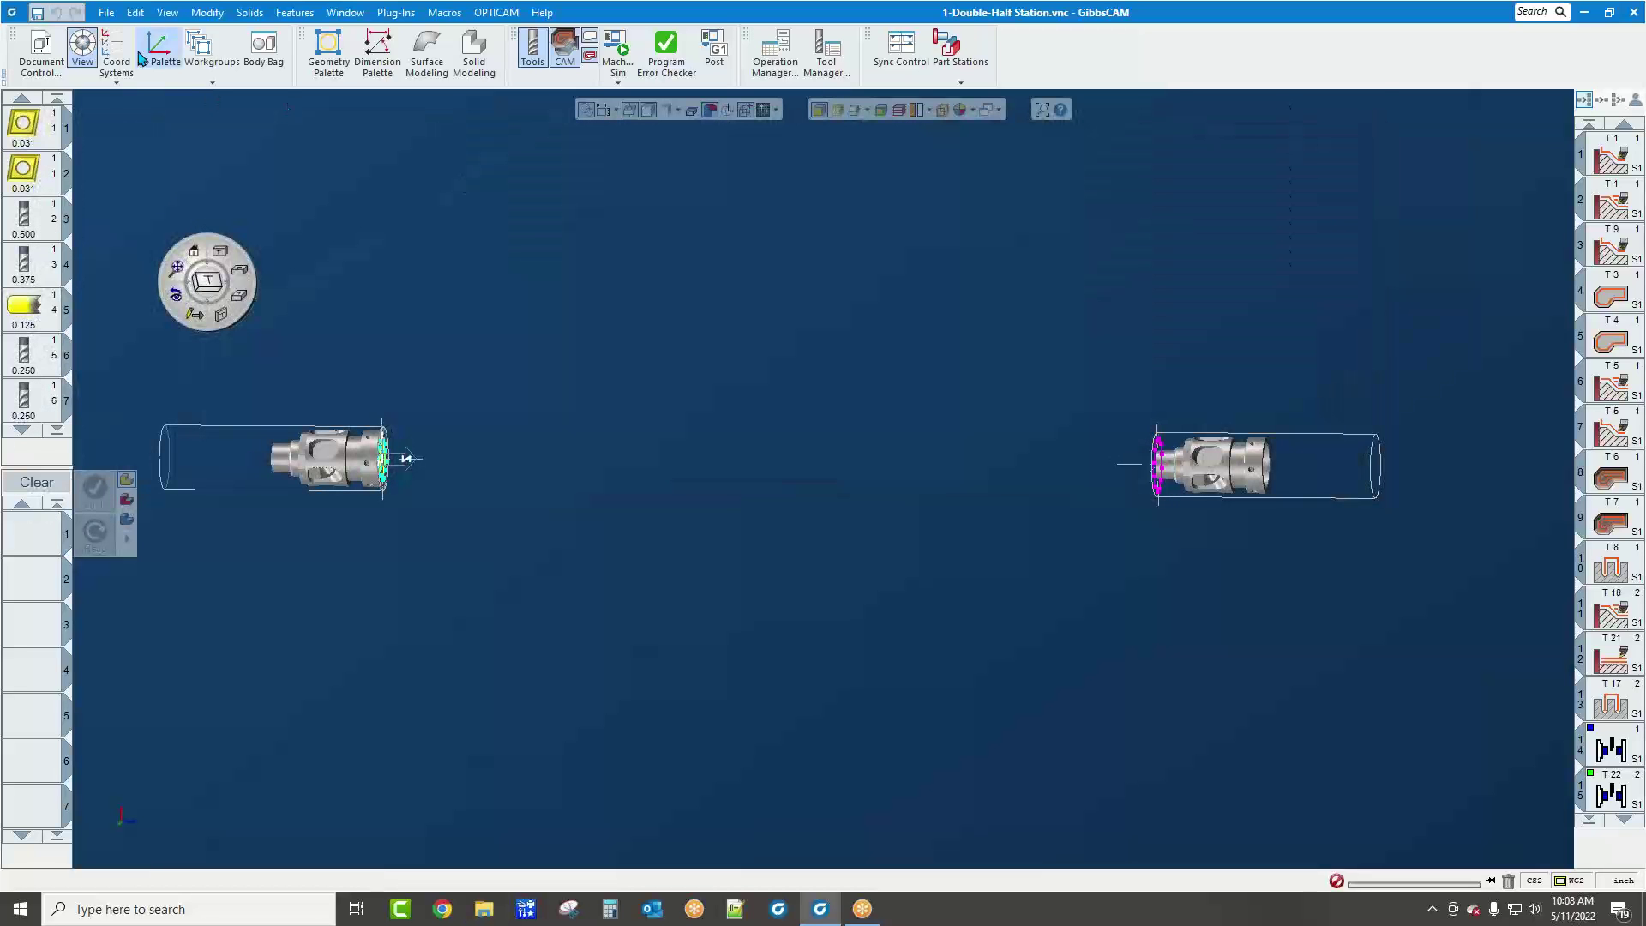
{"action": "left_click", "coordinate": [106, 12]}
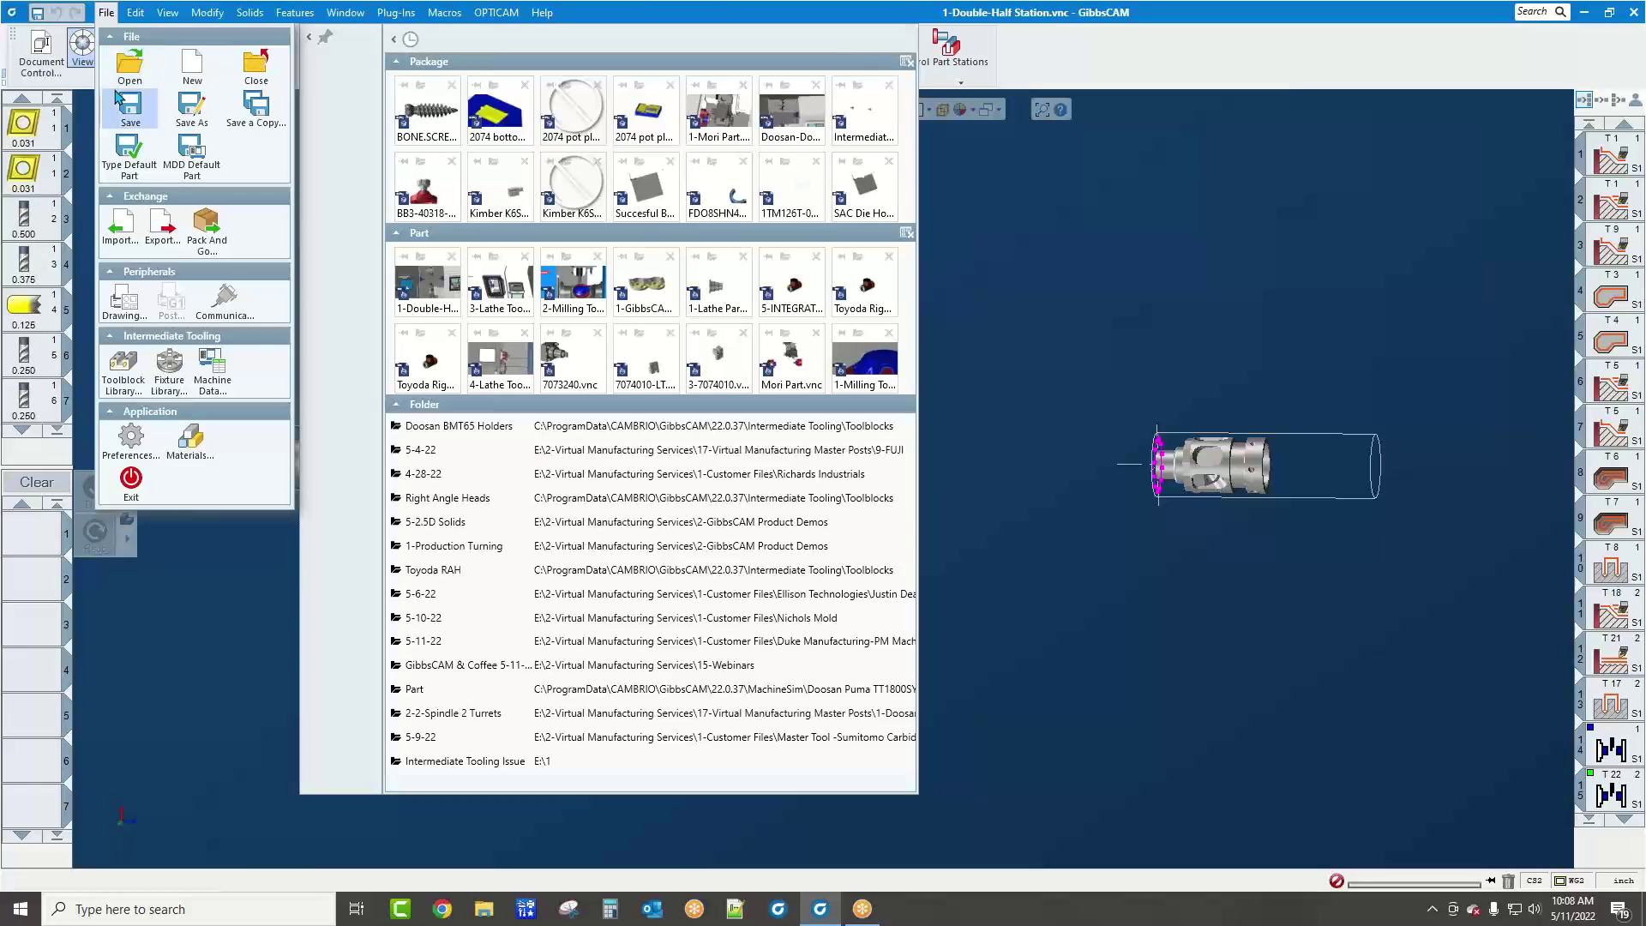
{"action": "left_click", "coordinate": [128, 68]}
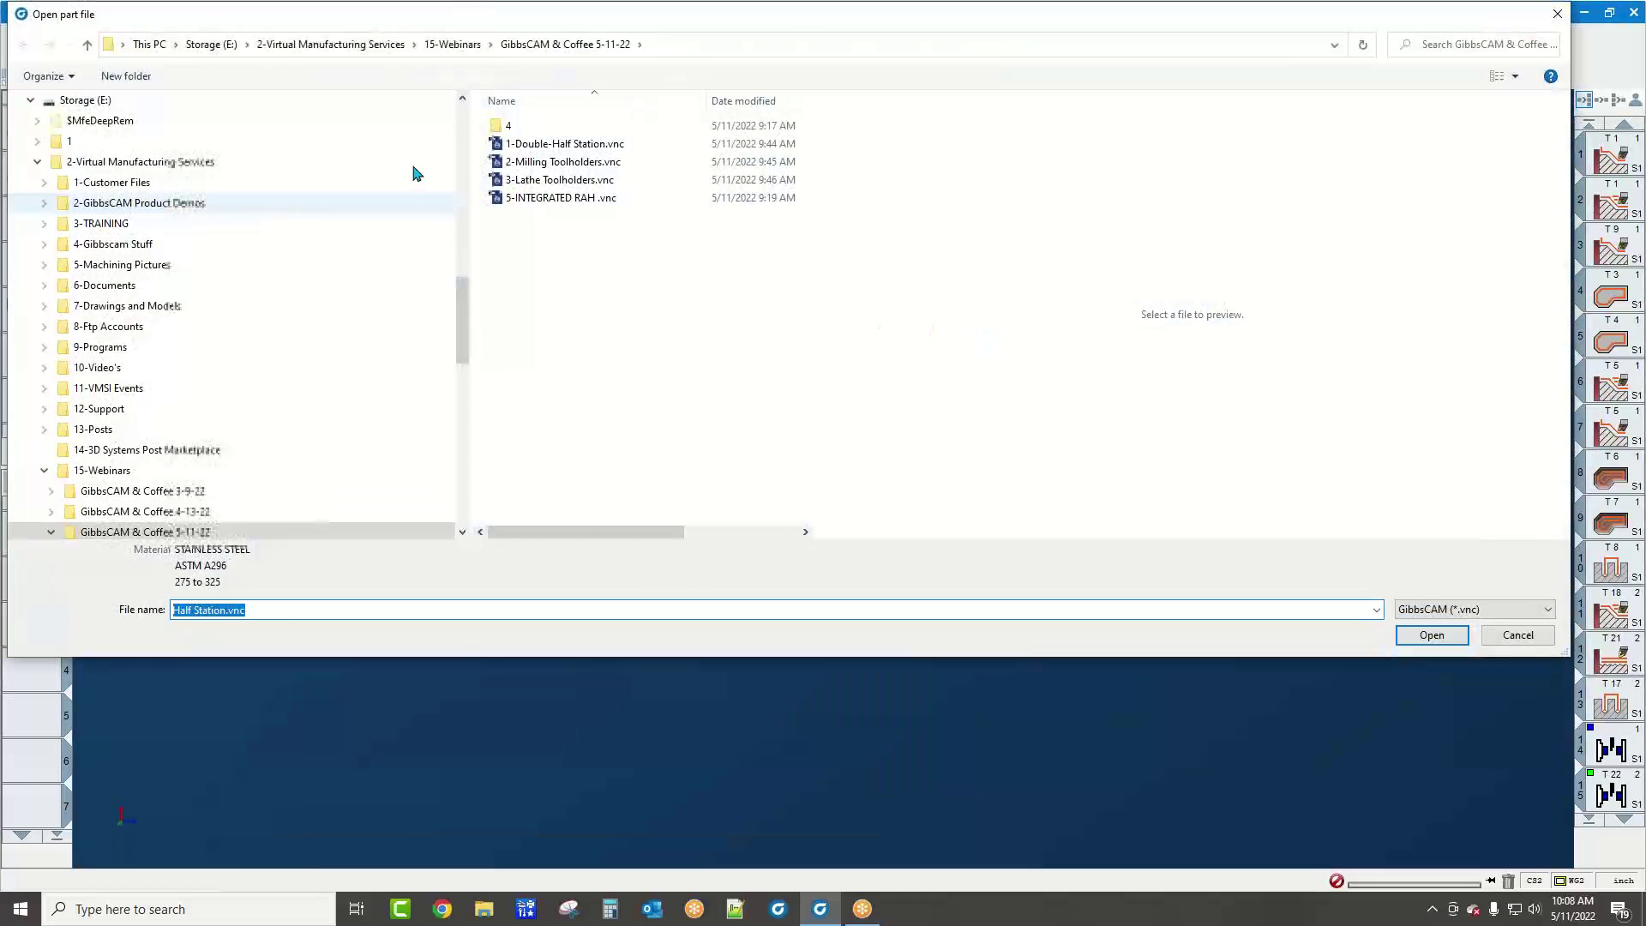
{"action": "double_click", "coordinate": [582, 164]}
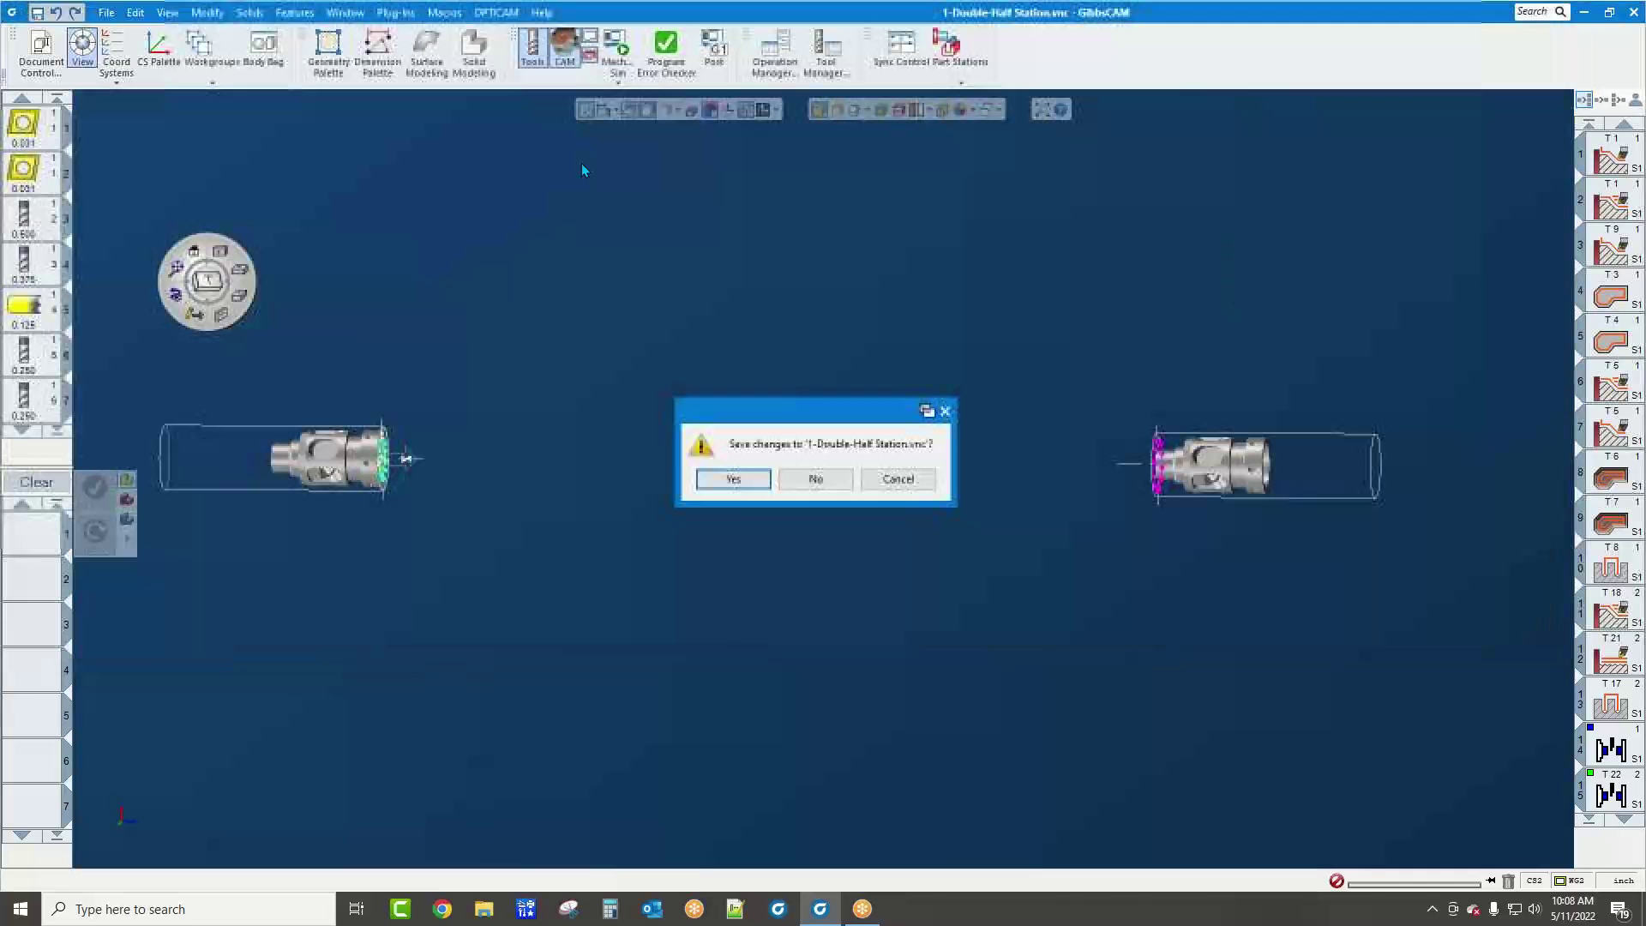
{"action": "left_click", "coordinate": [816, 476]}
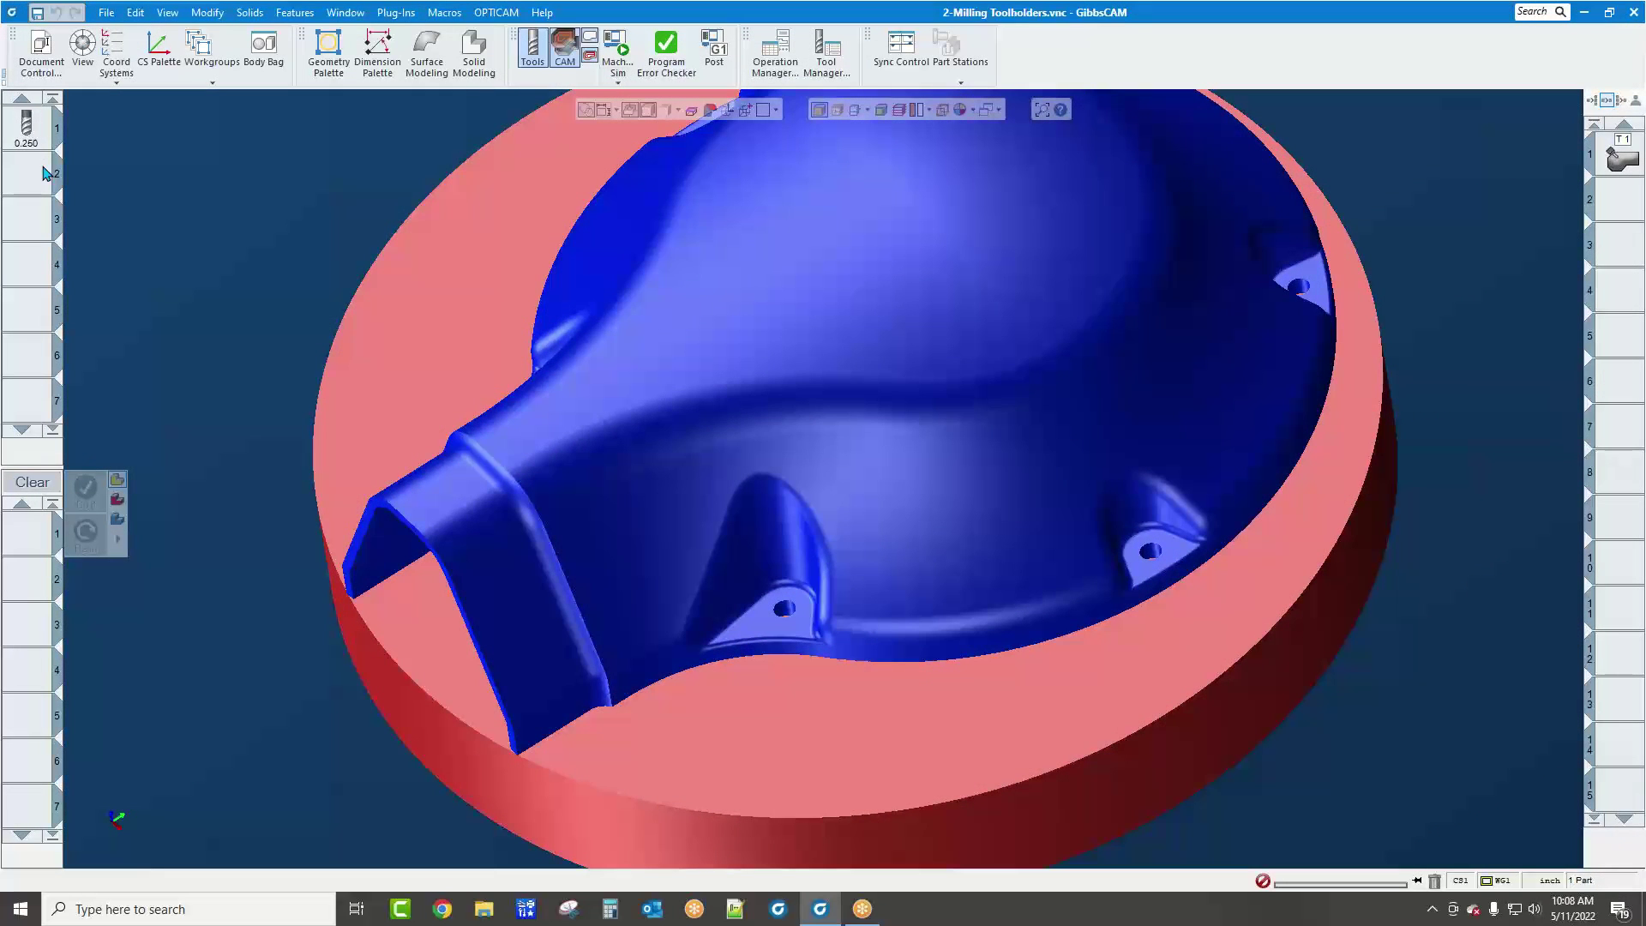
Open the tool setup data of milling tool 1 and remove its CAT40 X ER20-6.0 HEX-NUT TECHNIKS 22239 toolblock
{"action": "double_click", "coordinate": [25, 129]}
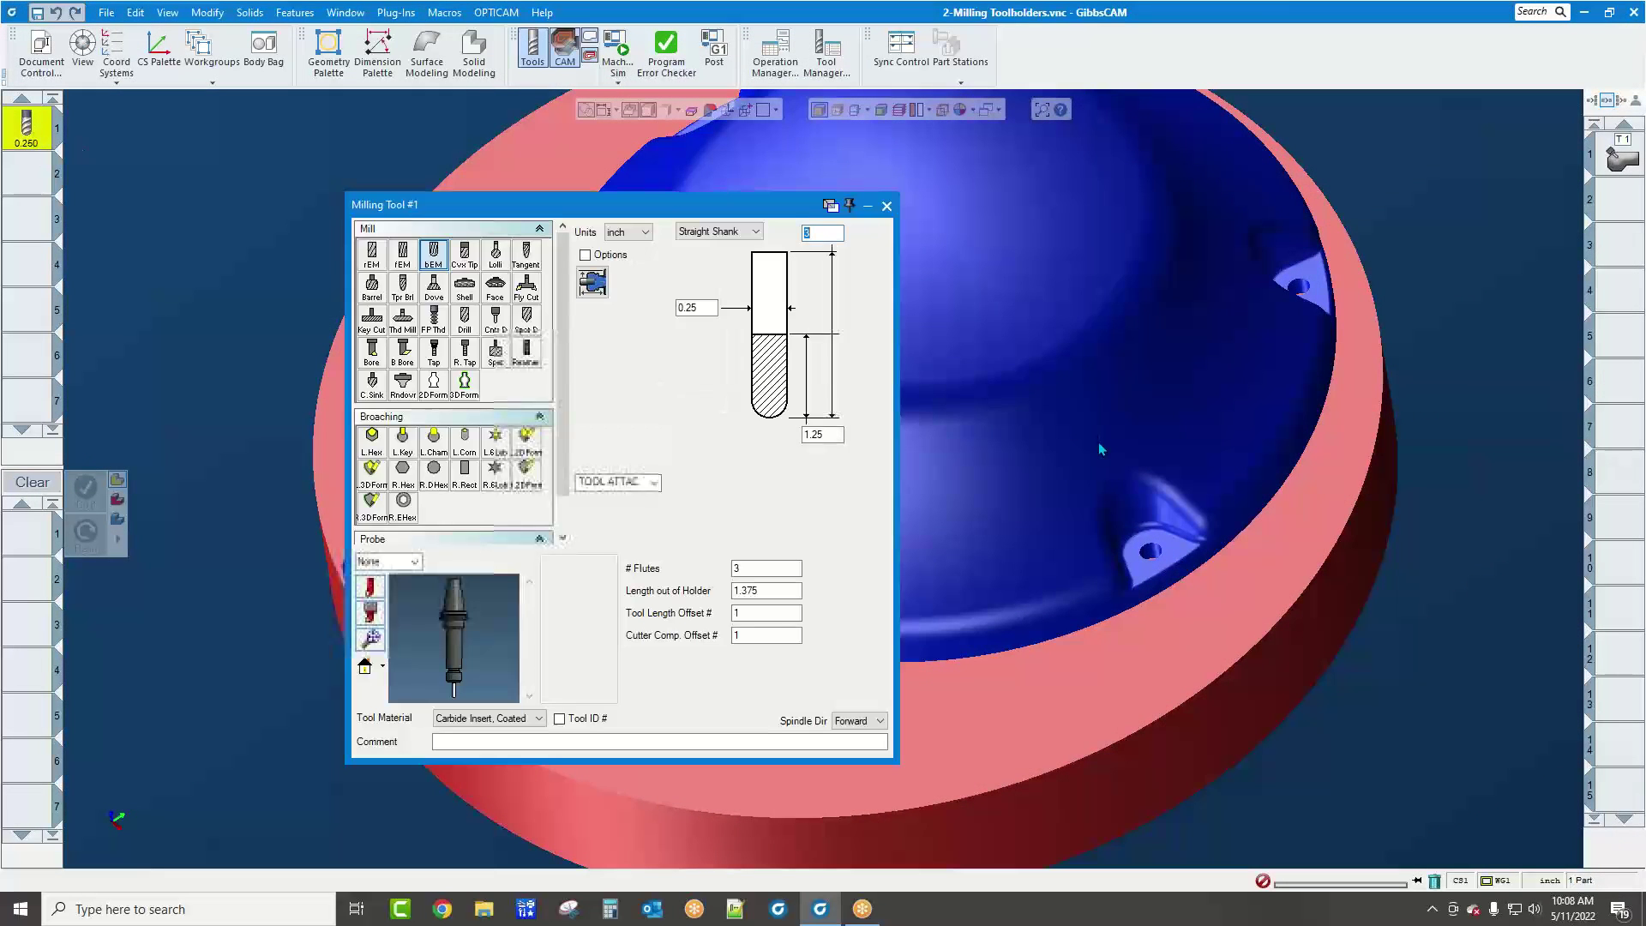
{"action": "left_click", "coordinate": [597, 286]}
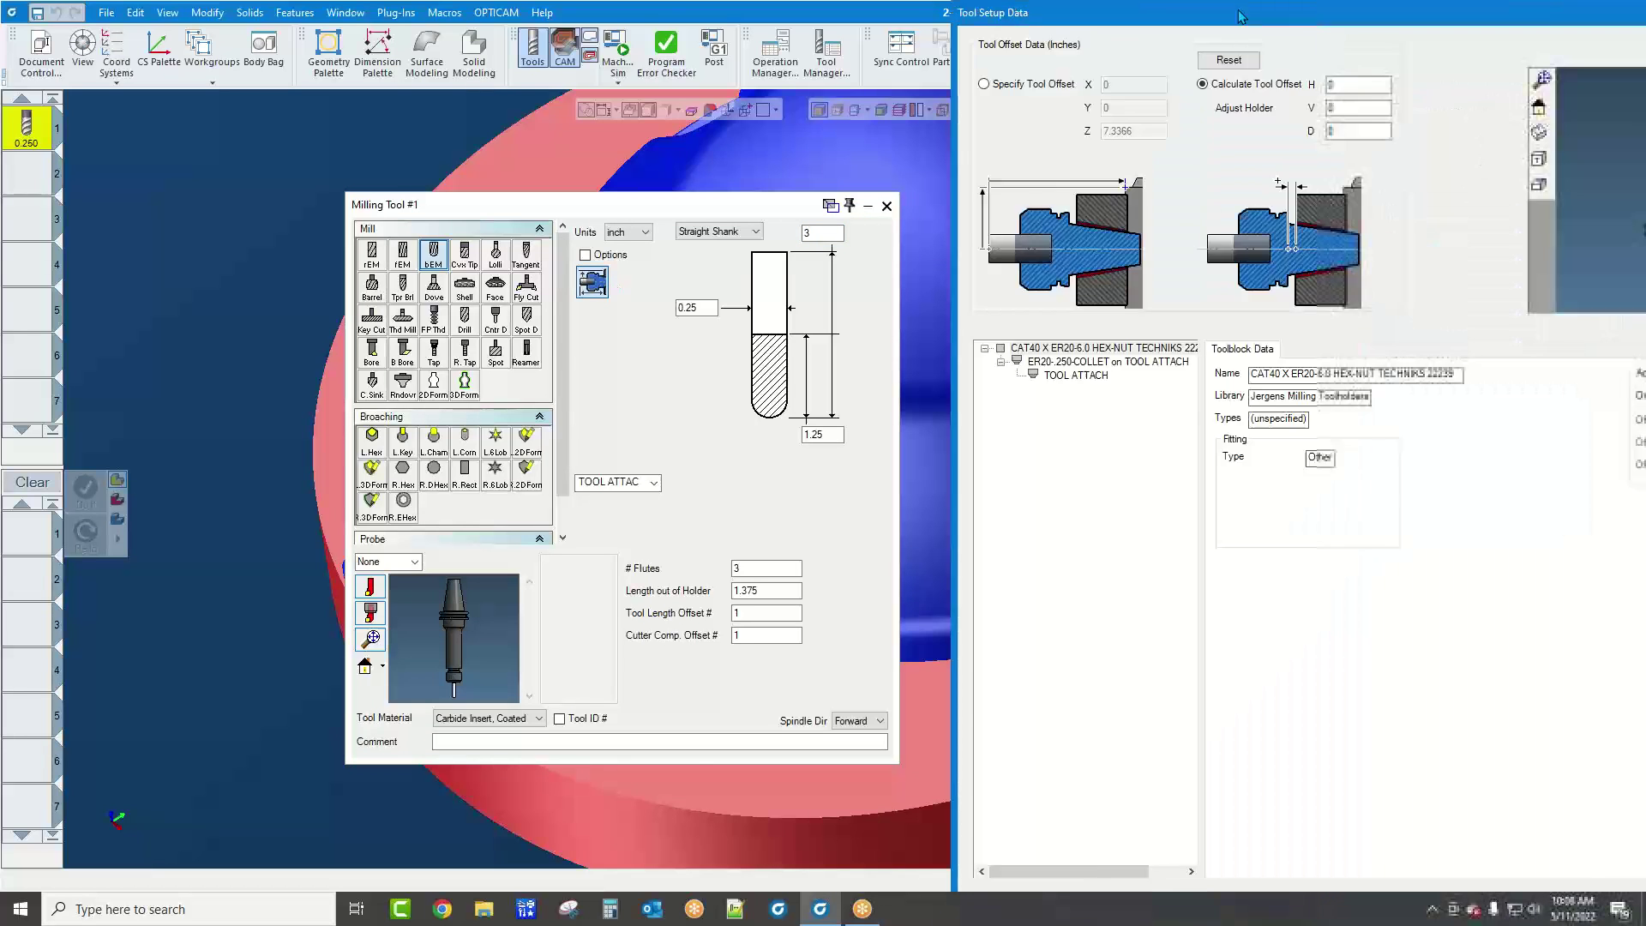
{"action": "left_click_drag", "start_coordinate": [1042, 15], "coordinate": [1005, 36]}
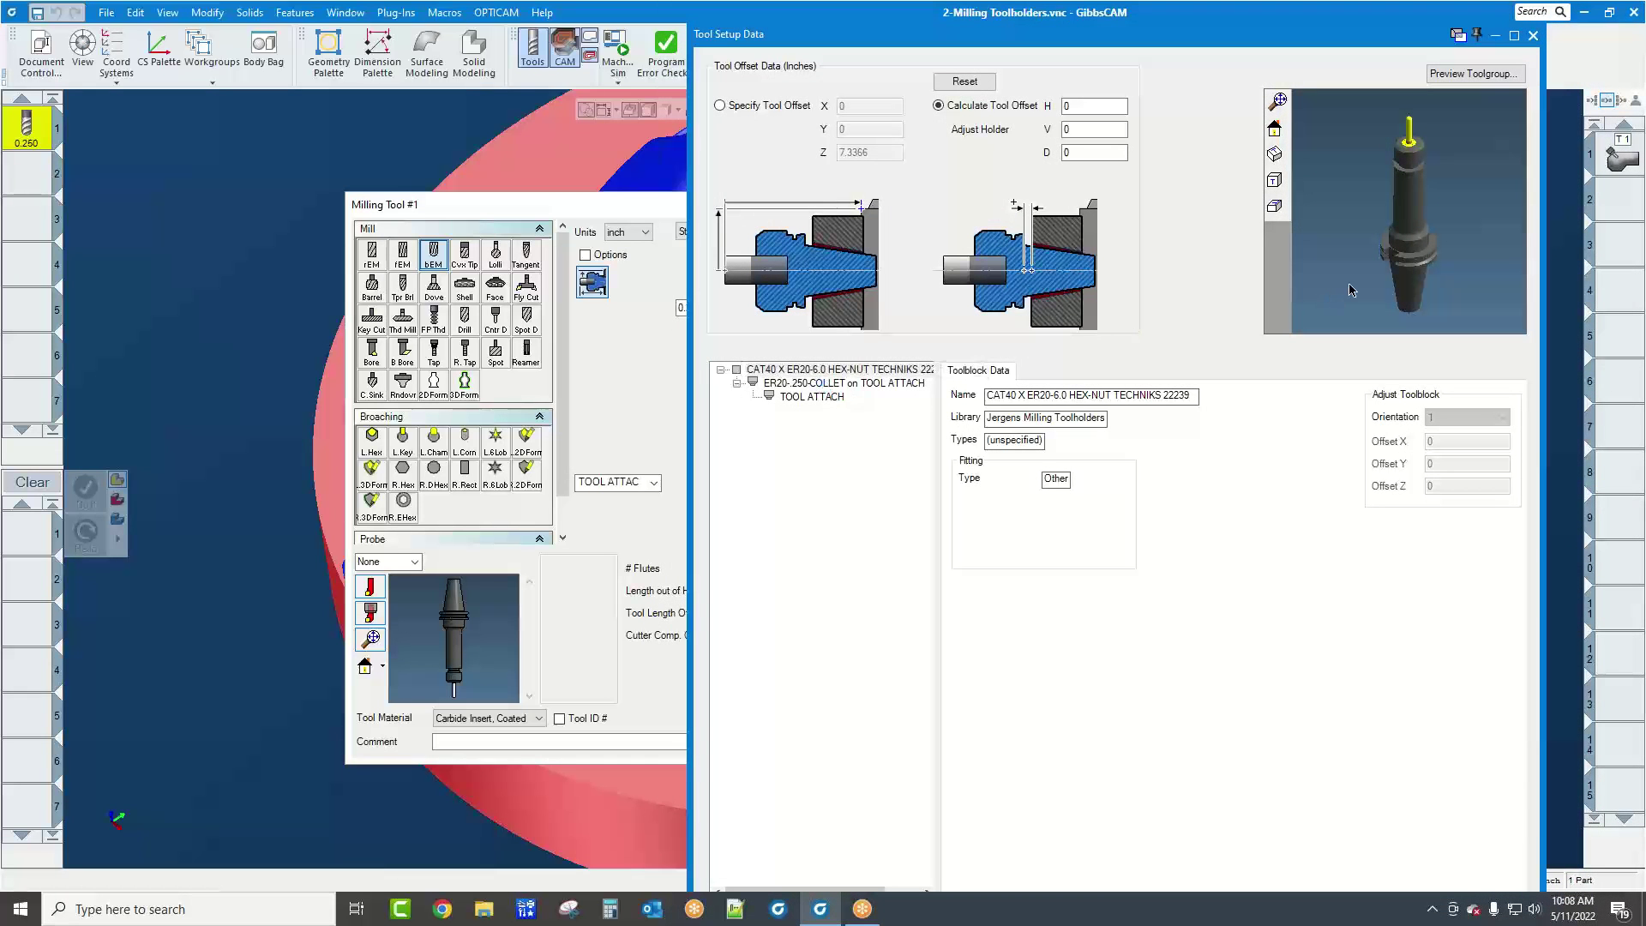
{"action": "left_click", "coordinate": [836, 370]}
{"action": "right_click", "coordinate": [825, 371]}
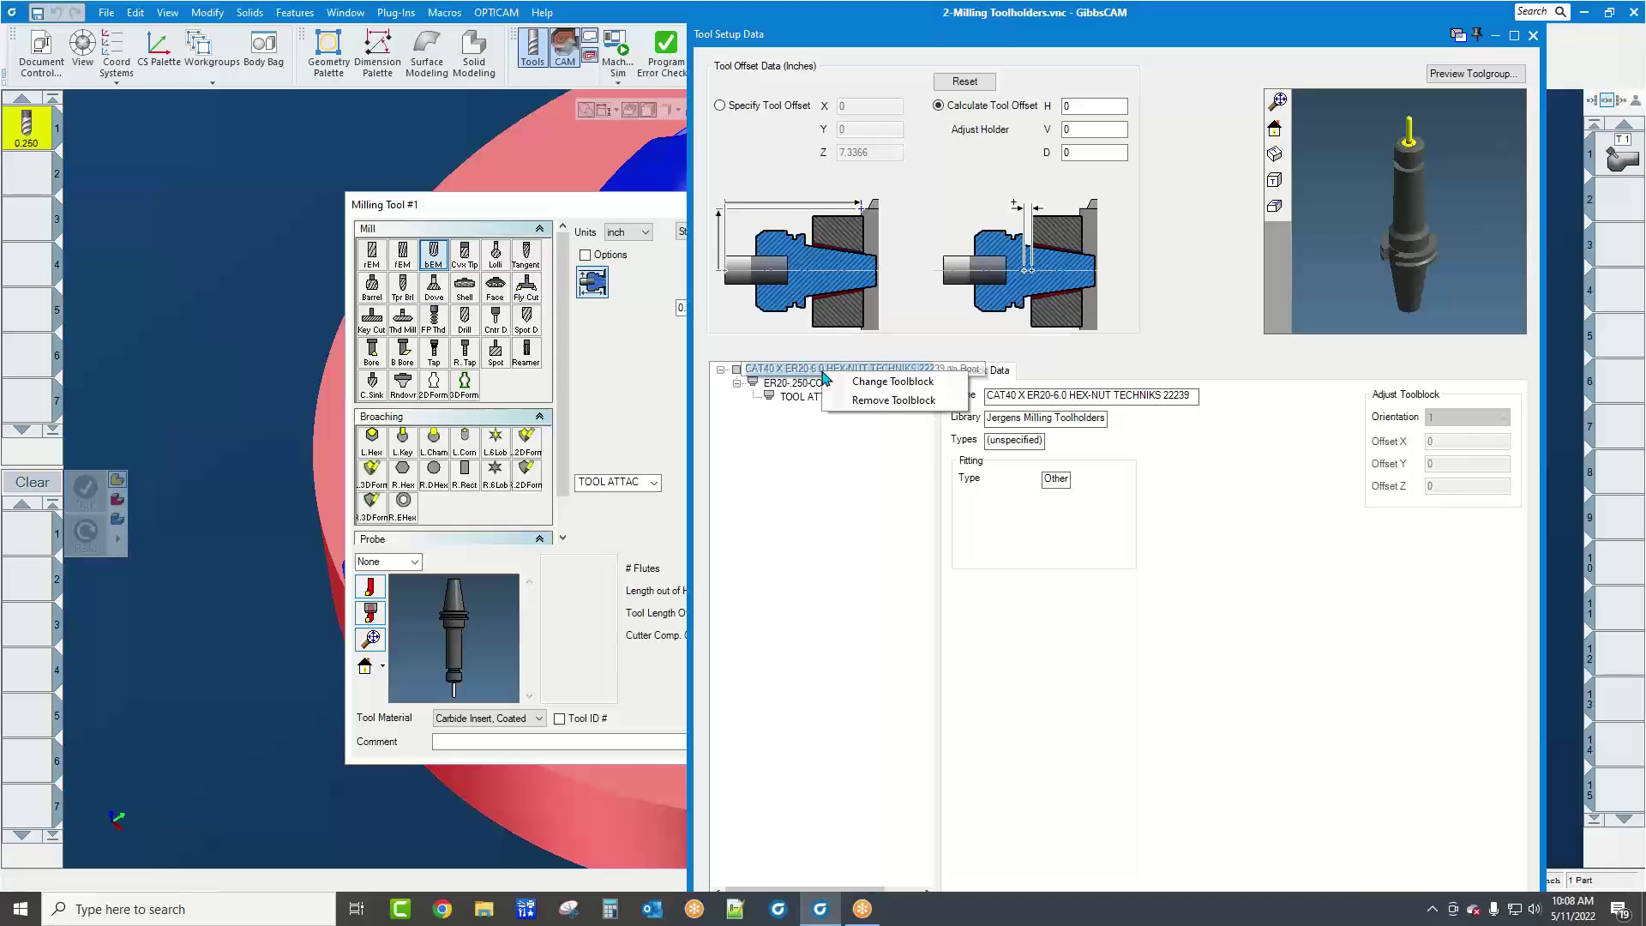
{"action": "left_click", "coordinate": [893, 401]}
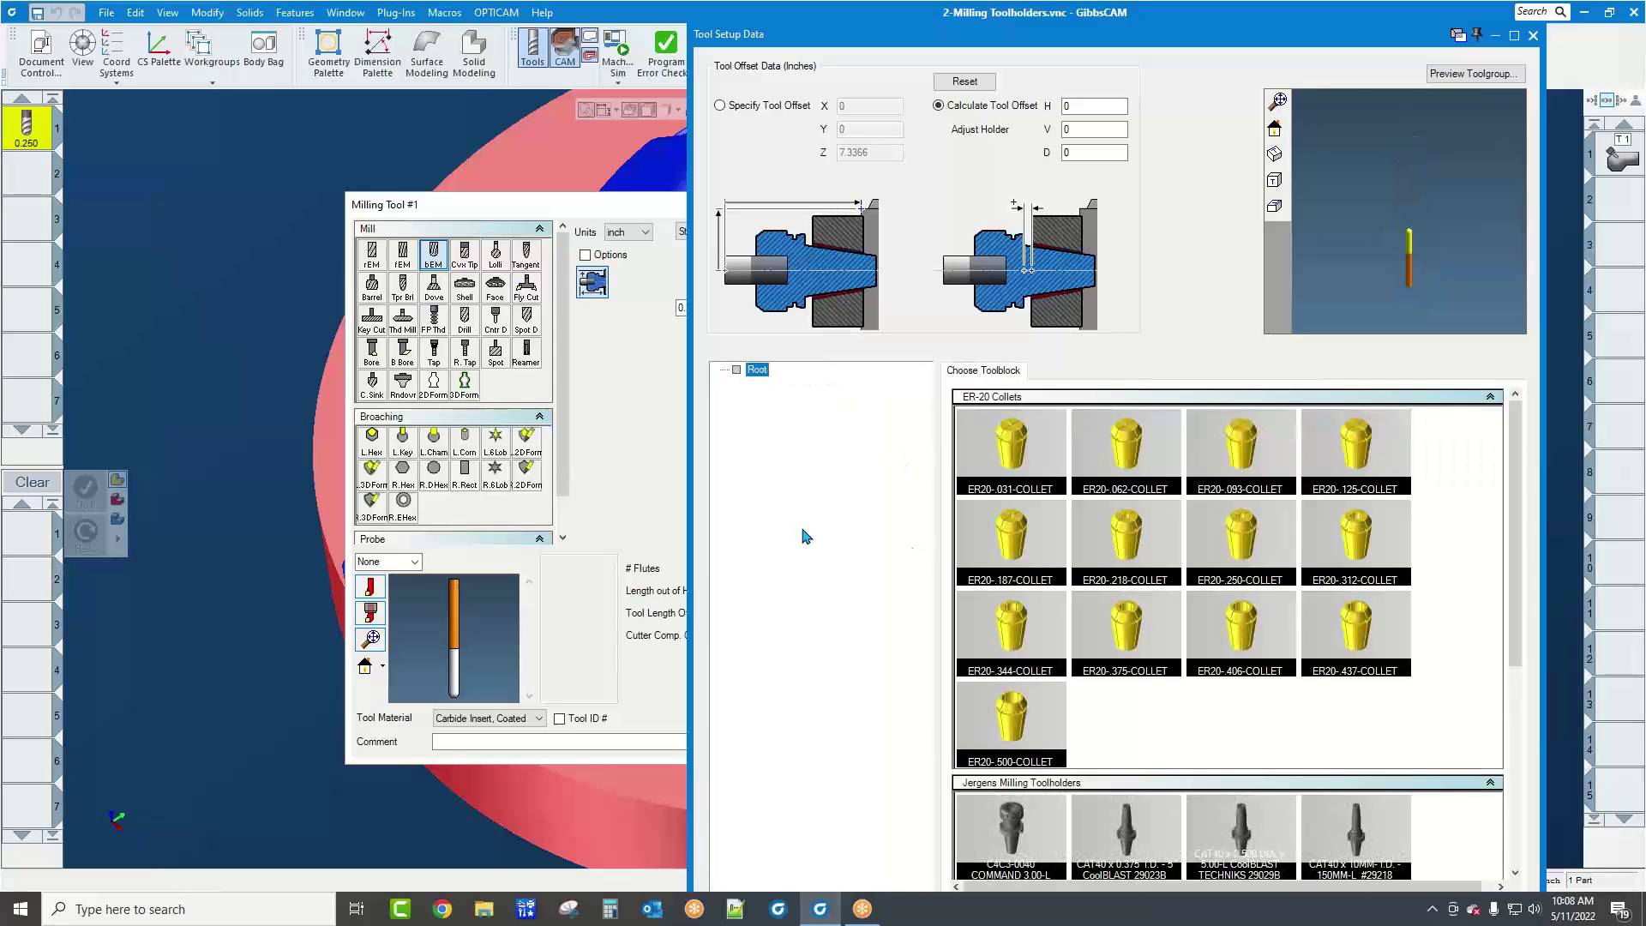
Assign the CAT40 x 6MM I.D. - 150MM 29210 SHRINK toolblock from Jergens Milling Toolholders to the root, check its TOOL ATTACH node, and close the tool dialogs
{"action": "scroll", "coordinate": [1443, 547], "scroll_direction": "down", "scroll_amount": 4}
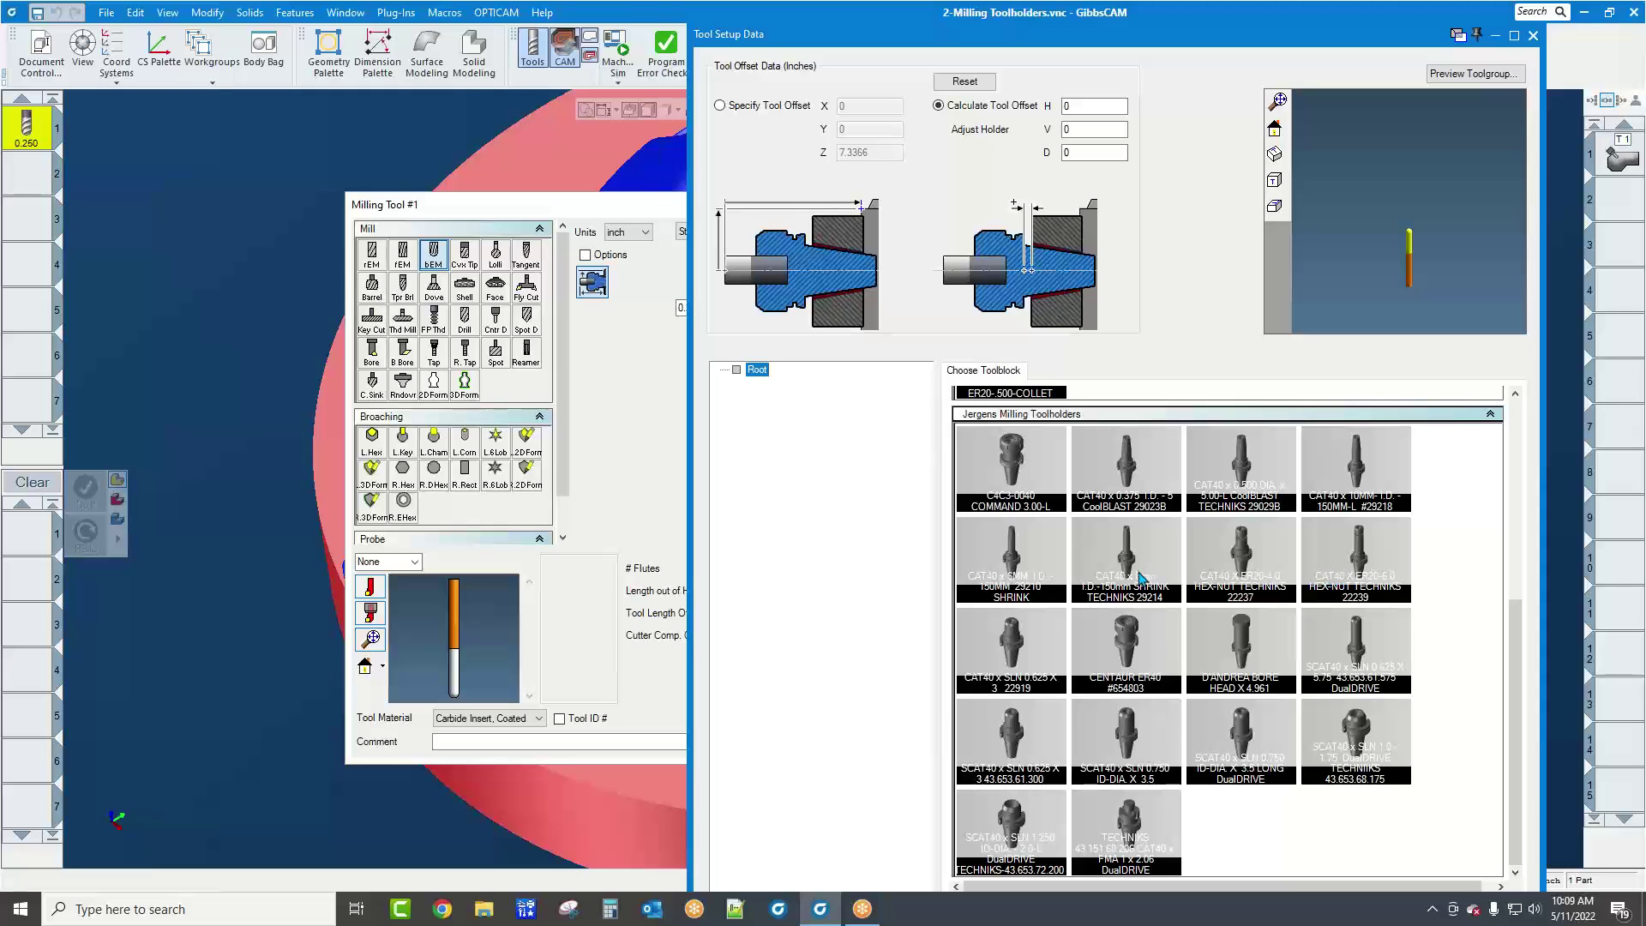
{"action": "double_click", "coordinate": [1012, 569]}
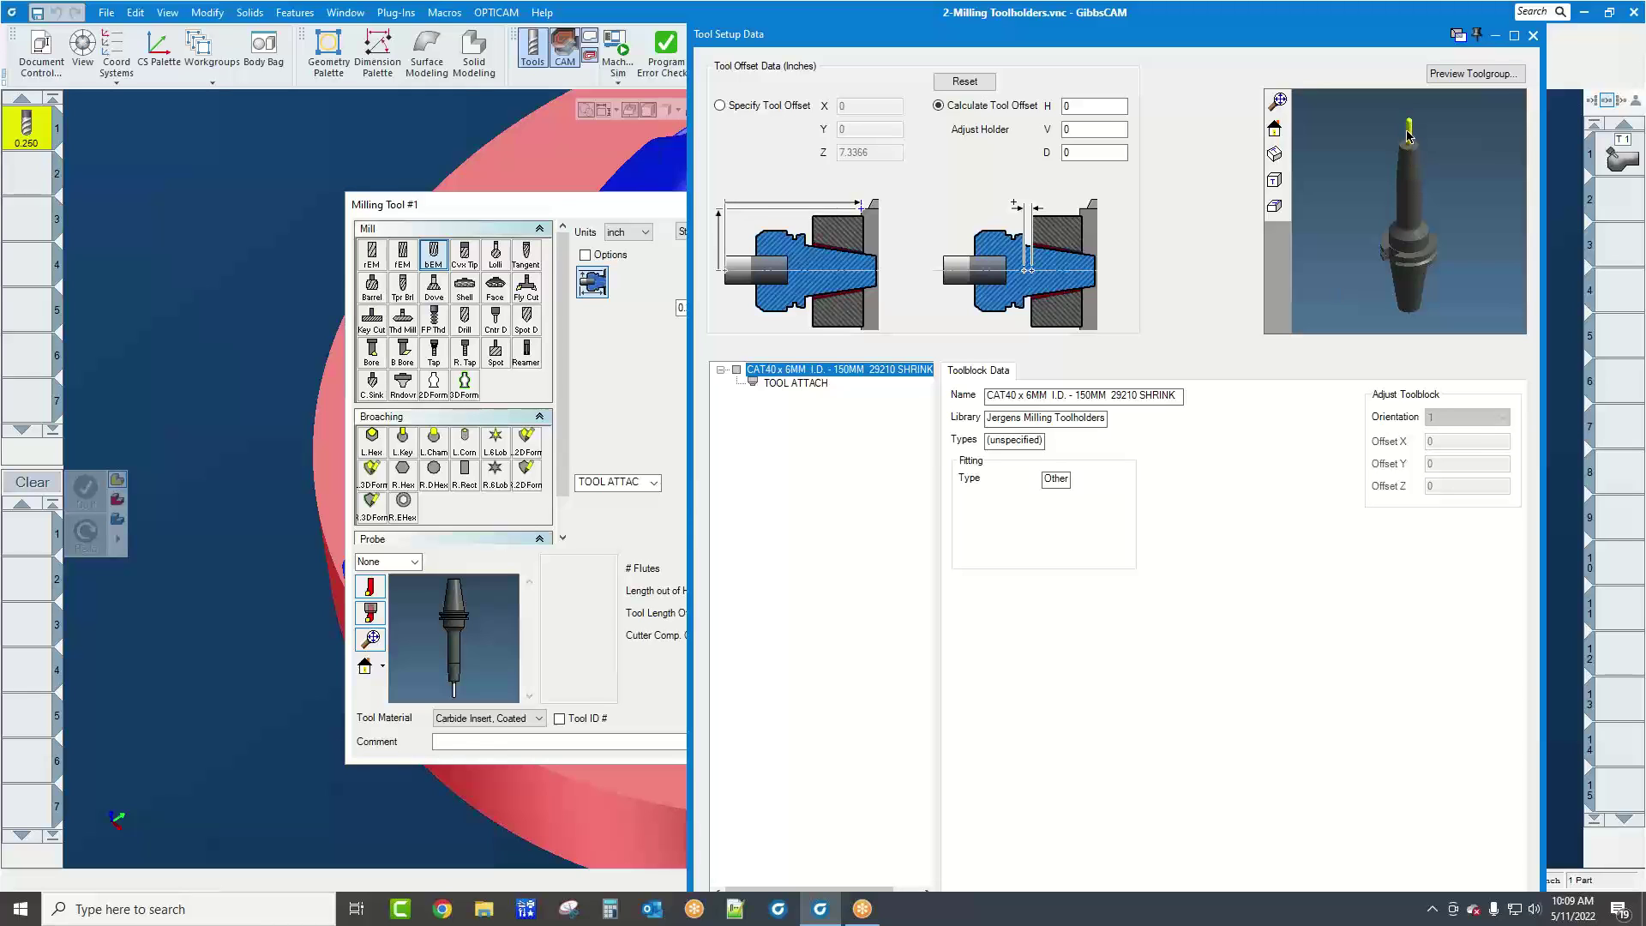
{"action": "double_click", "coordinate": [780, 384]}
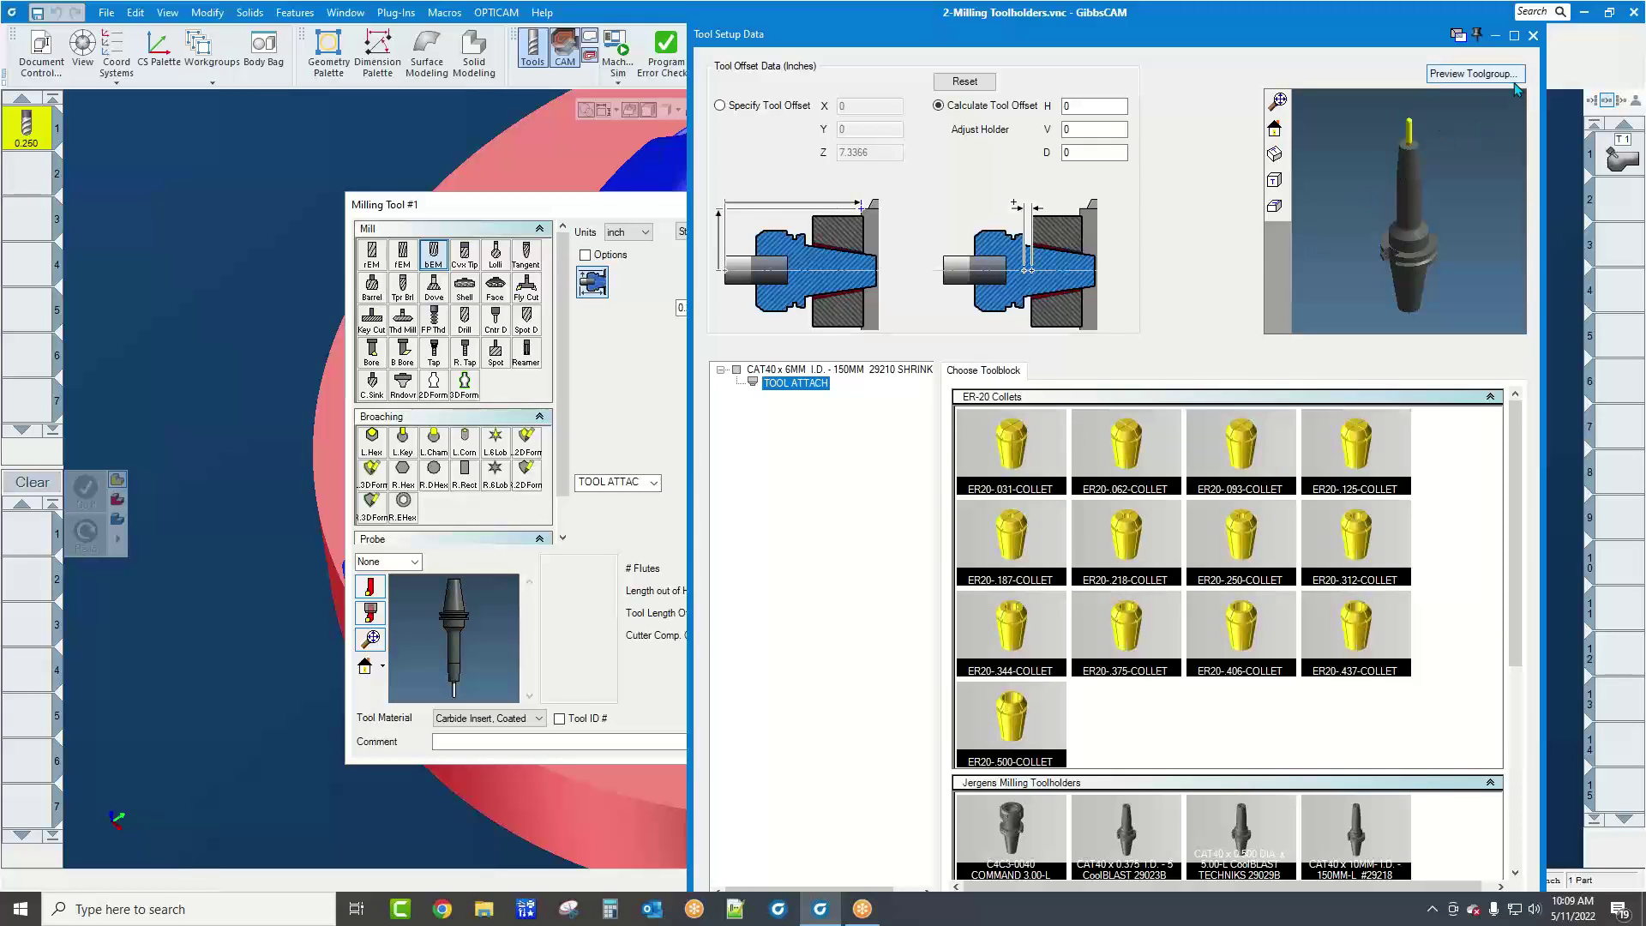
{"action": "left_click", "coordinate": [1533, 36]}
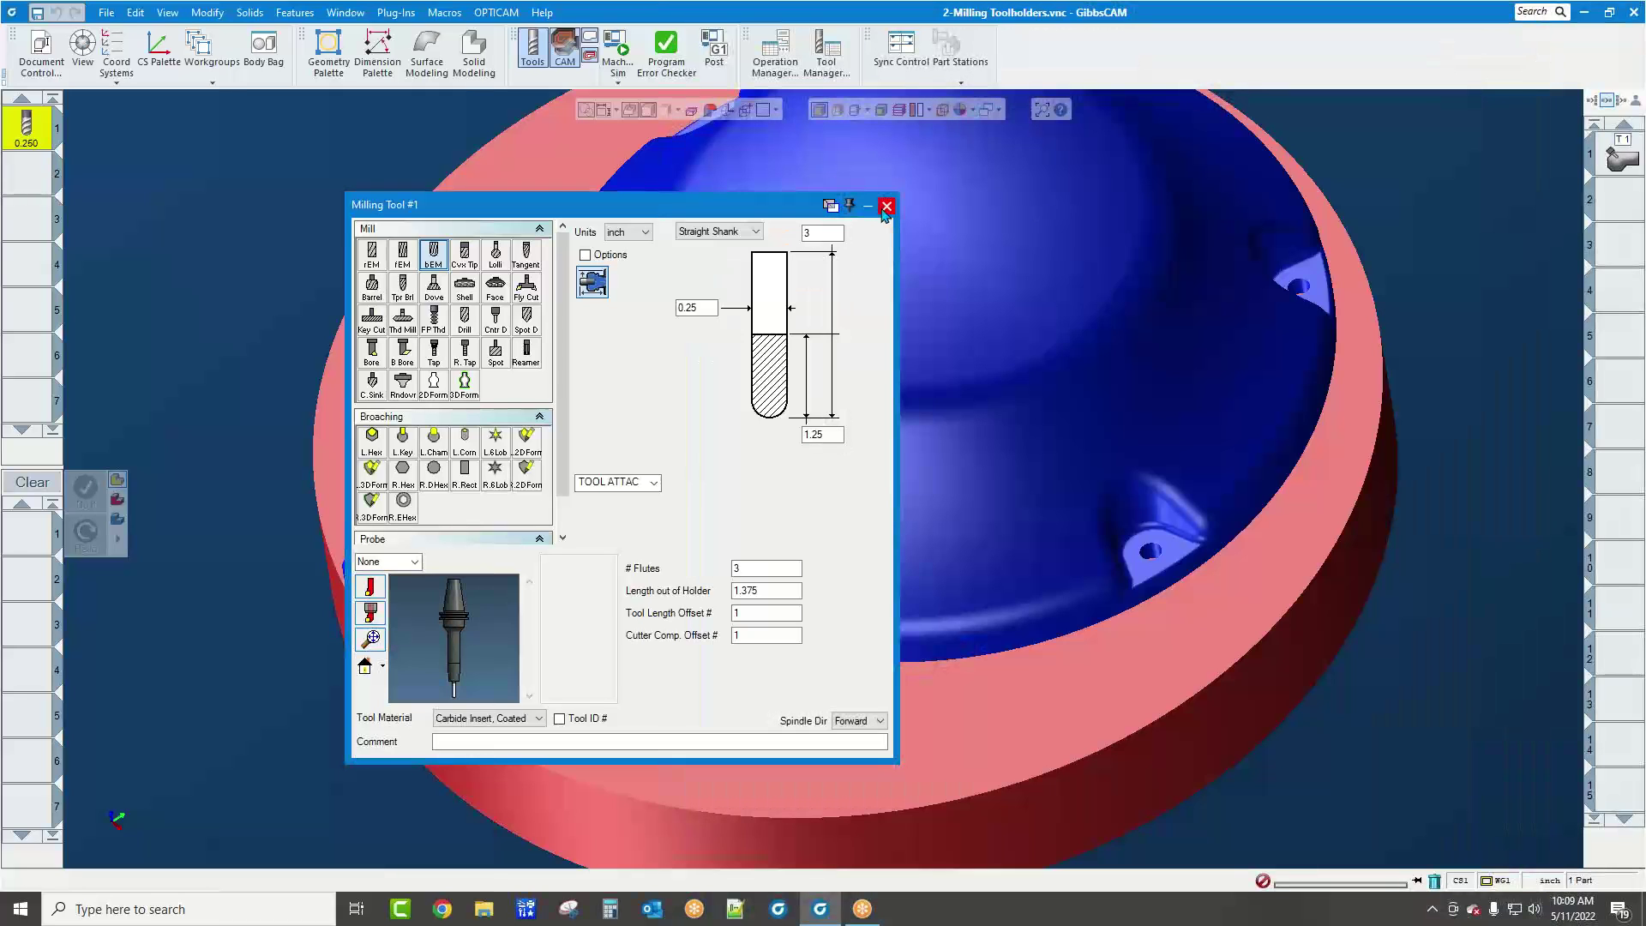
{"action": "left_click", "coordinate": [886, 206]}
Start opening a part file and browse to C:\ProgramData\CAMBRIO\GibbsCAM\22.0.37\Intermediate Tooling\Toolblocks
{"action": "left_click", "coordinate": [103, 14]}
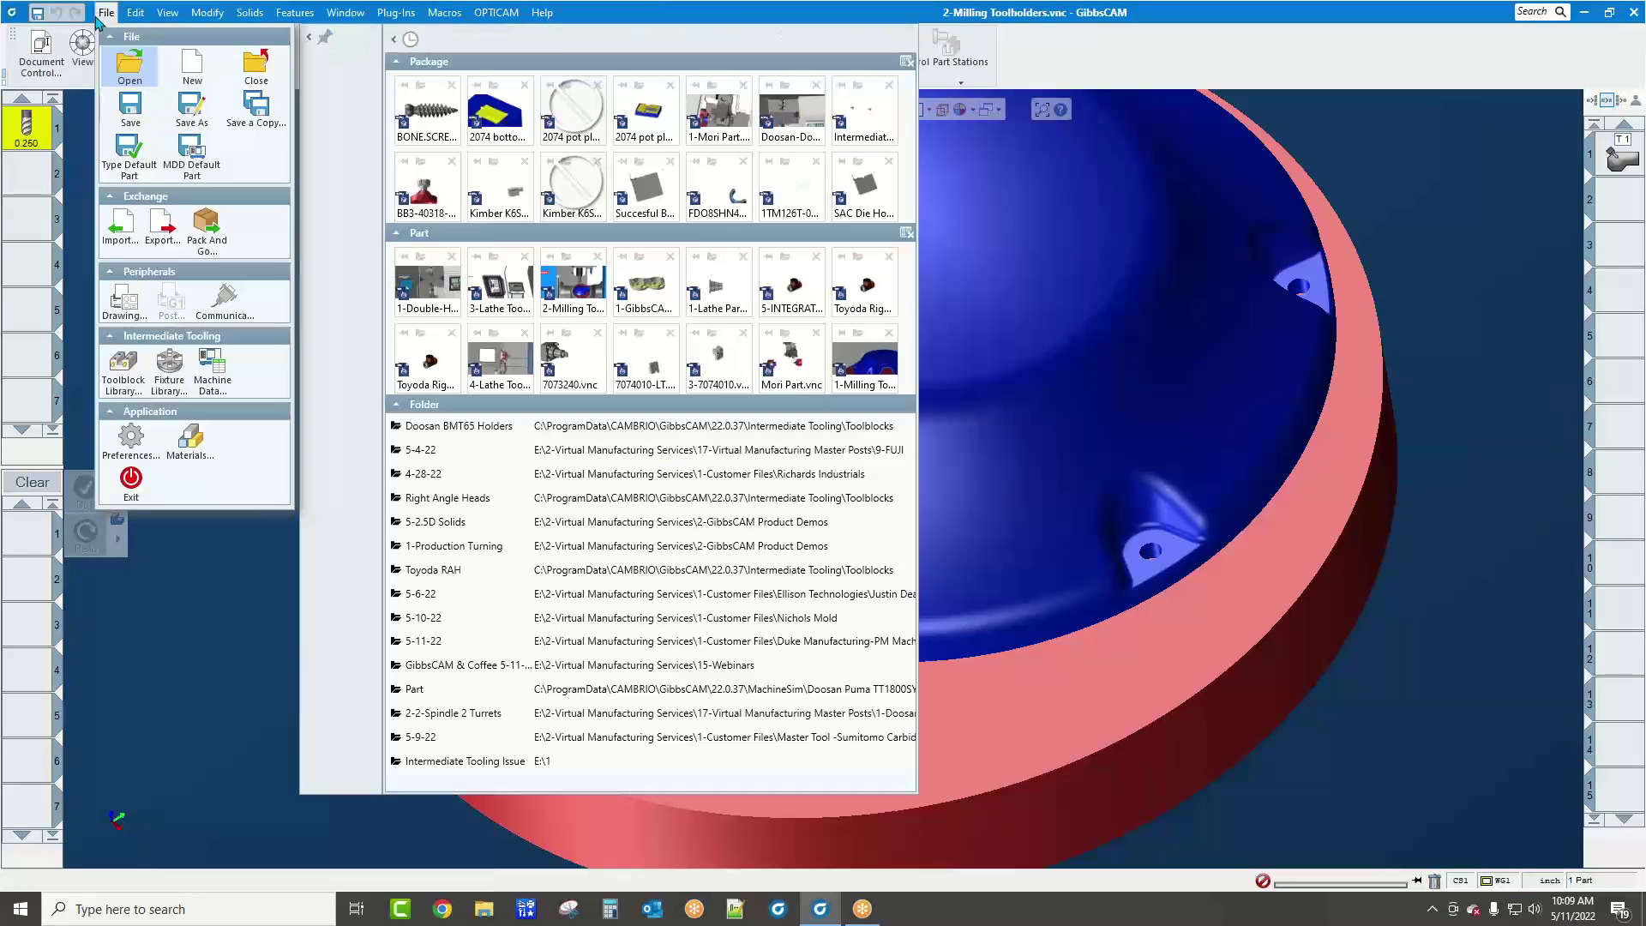
{"action": "left_click", "coordinate": [129, 64]}
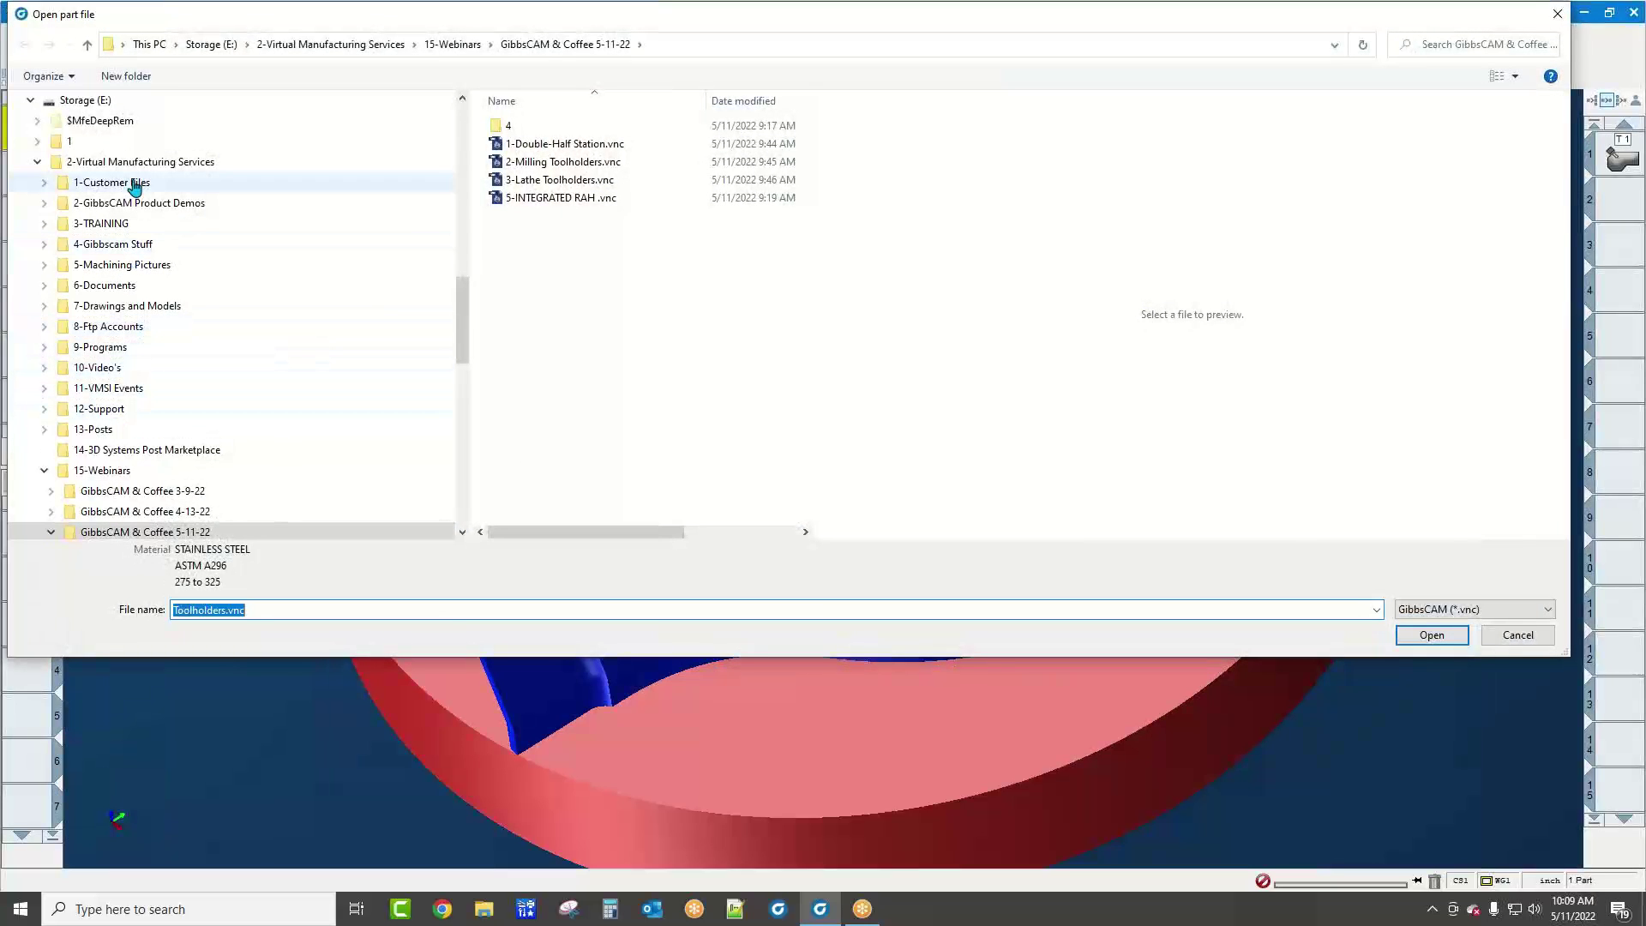
{"action": "scroll", "coordinate": [129, 173], "scroll_direction": "up", "scroll_amount": 2}
{"action": "left_click", "coordinate": [114, 141]}
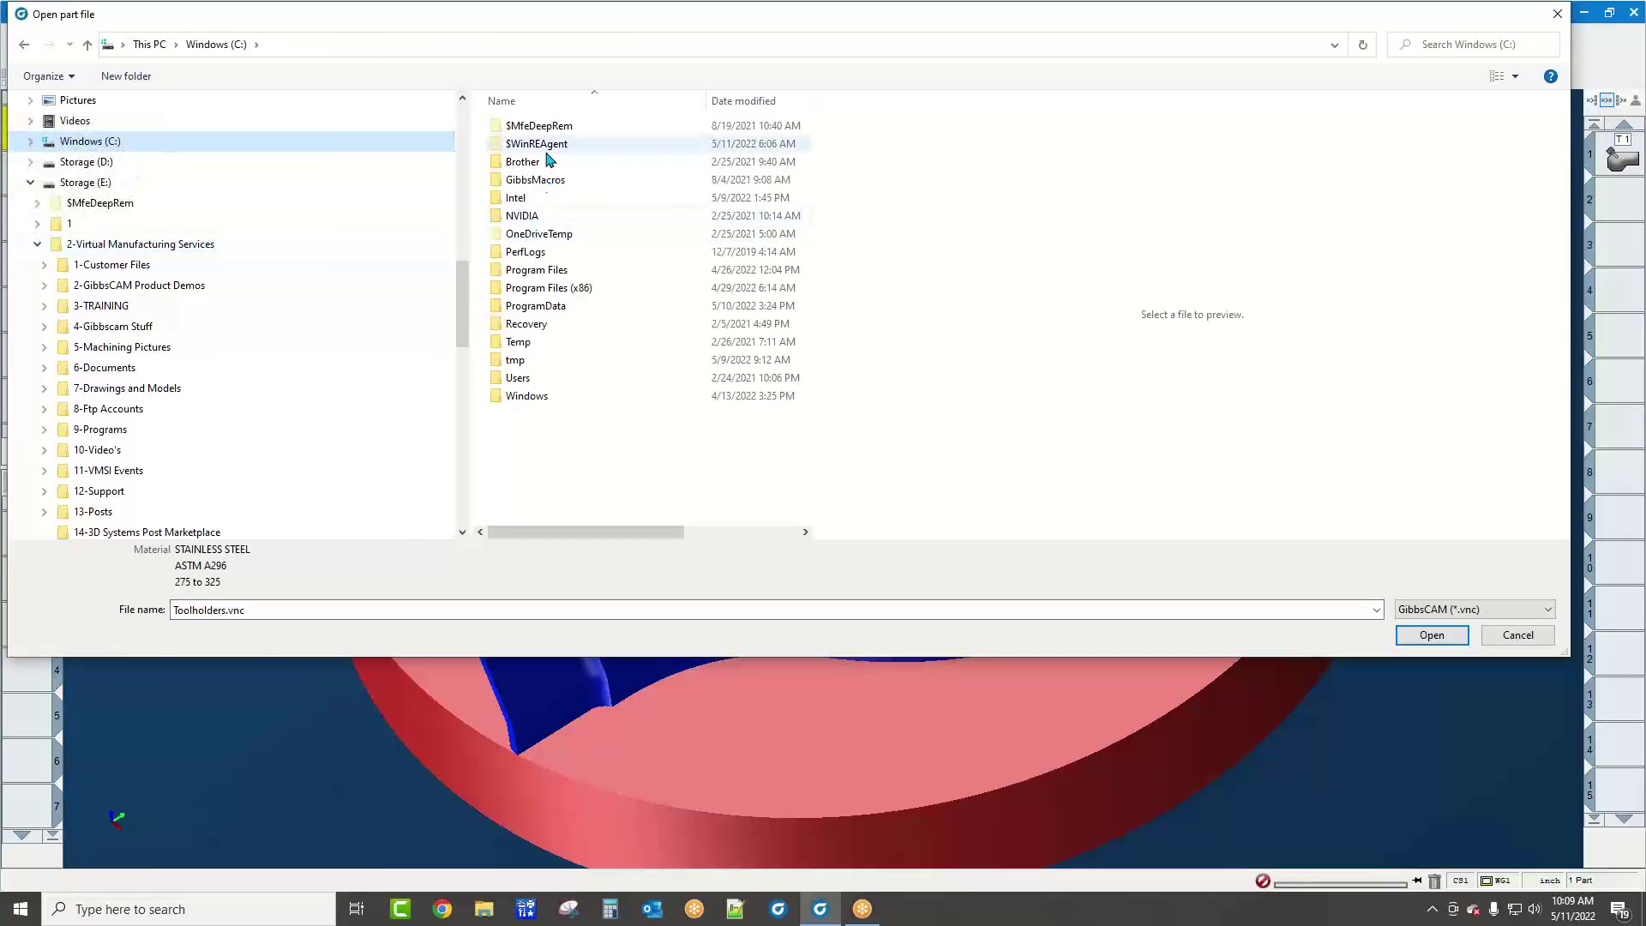
{"action": "double_click", "coordinate": [549, 305]}
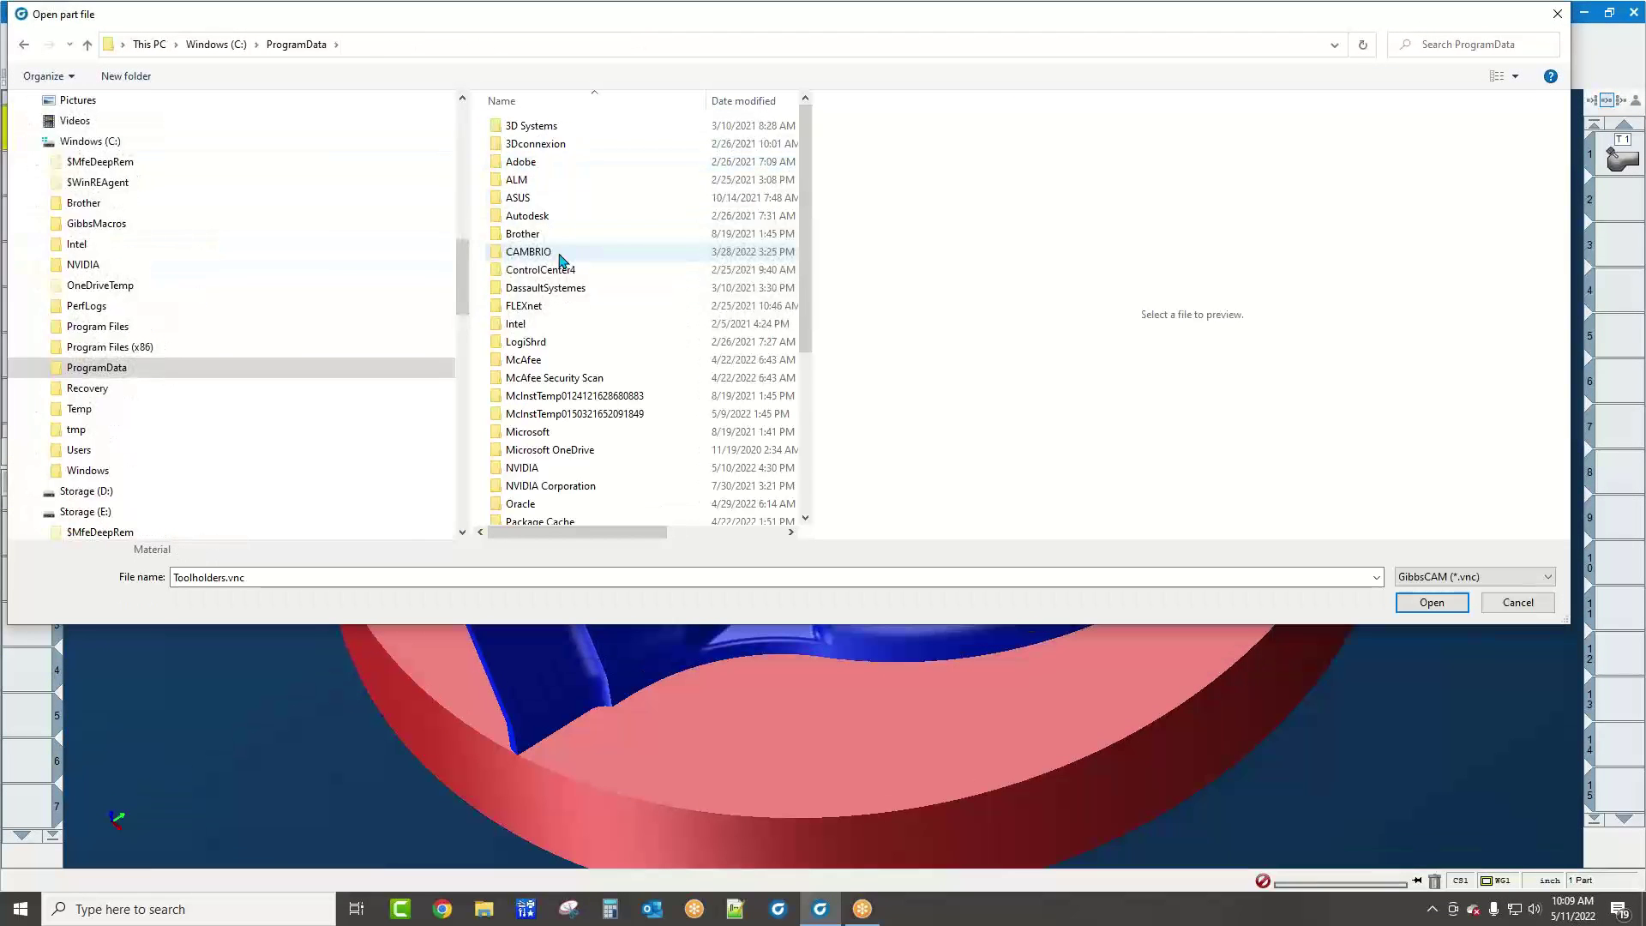
{"action": "double_click", "coordinate": [557, 252]}
{"action": "left_click", "coordinate": [518, 163]}
{"action": "double_click", "coordinate": [519, 163]}
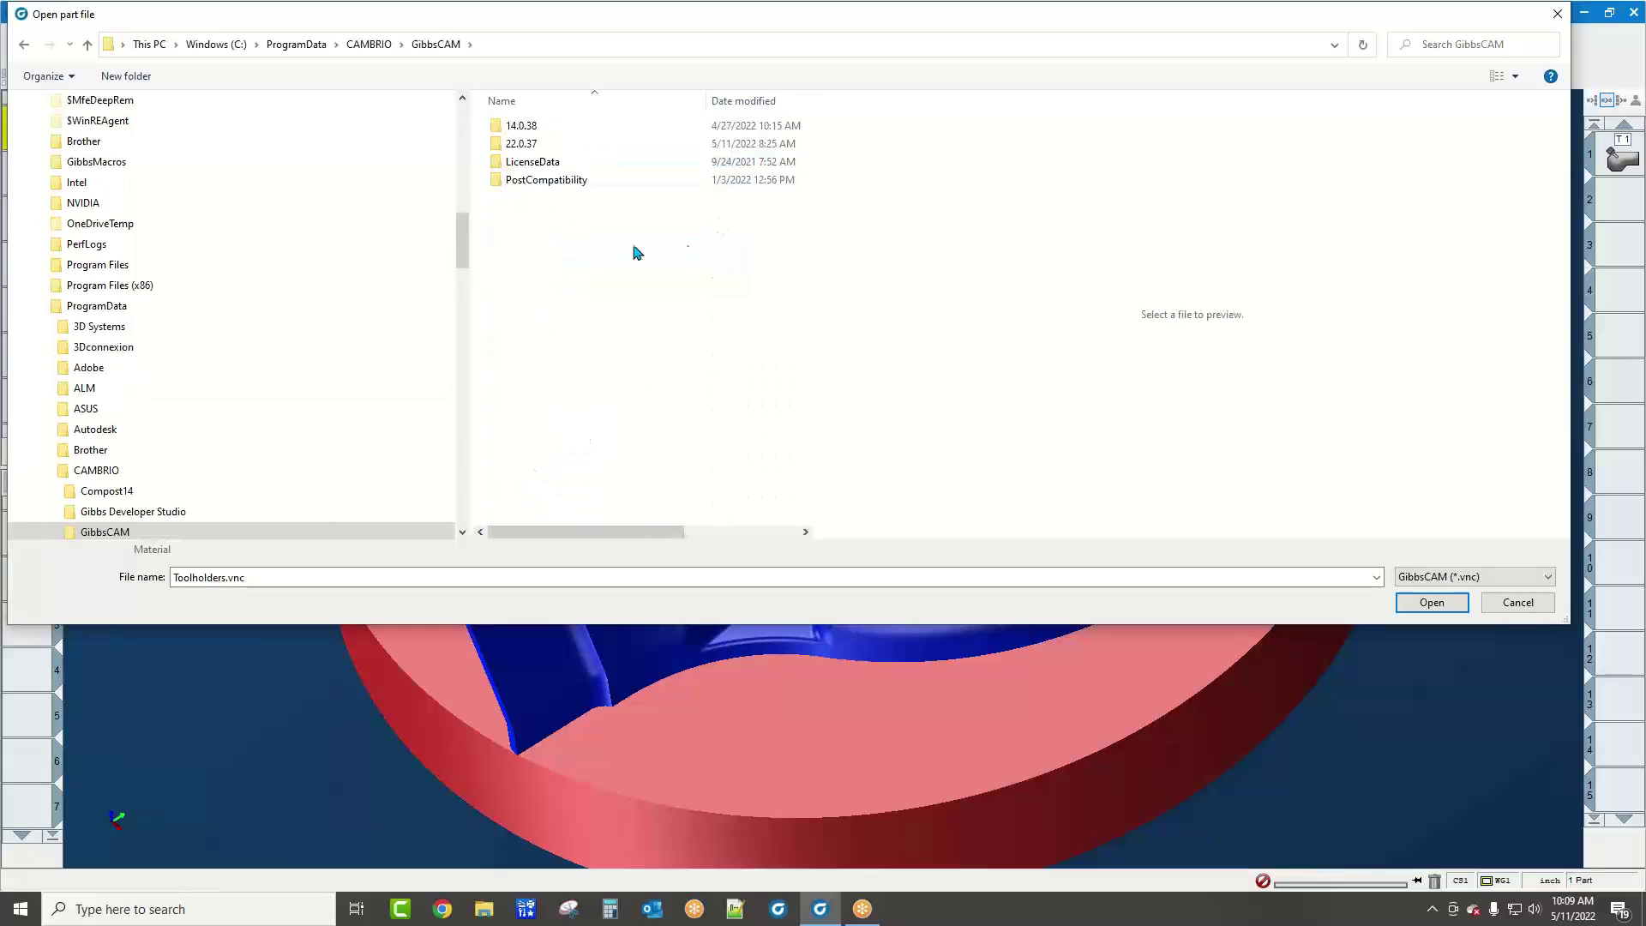
{"action": "double_click", "coordinate": [532, 146]}
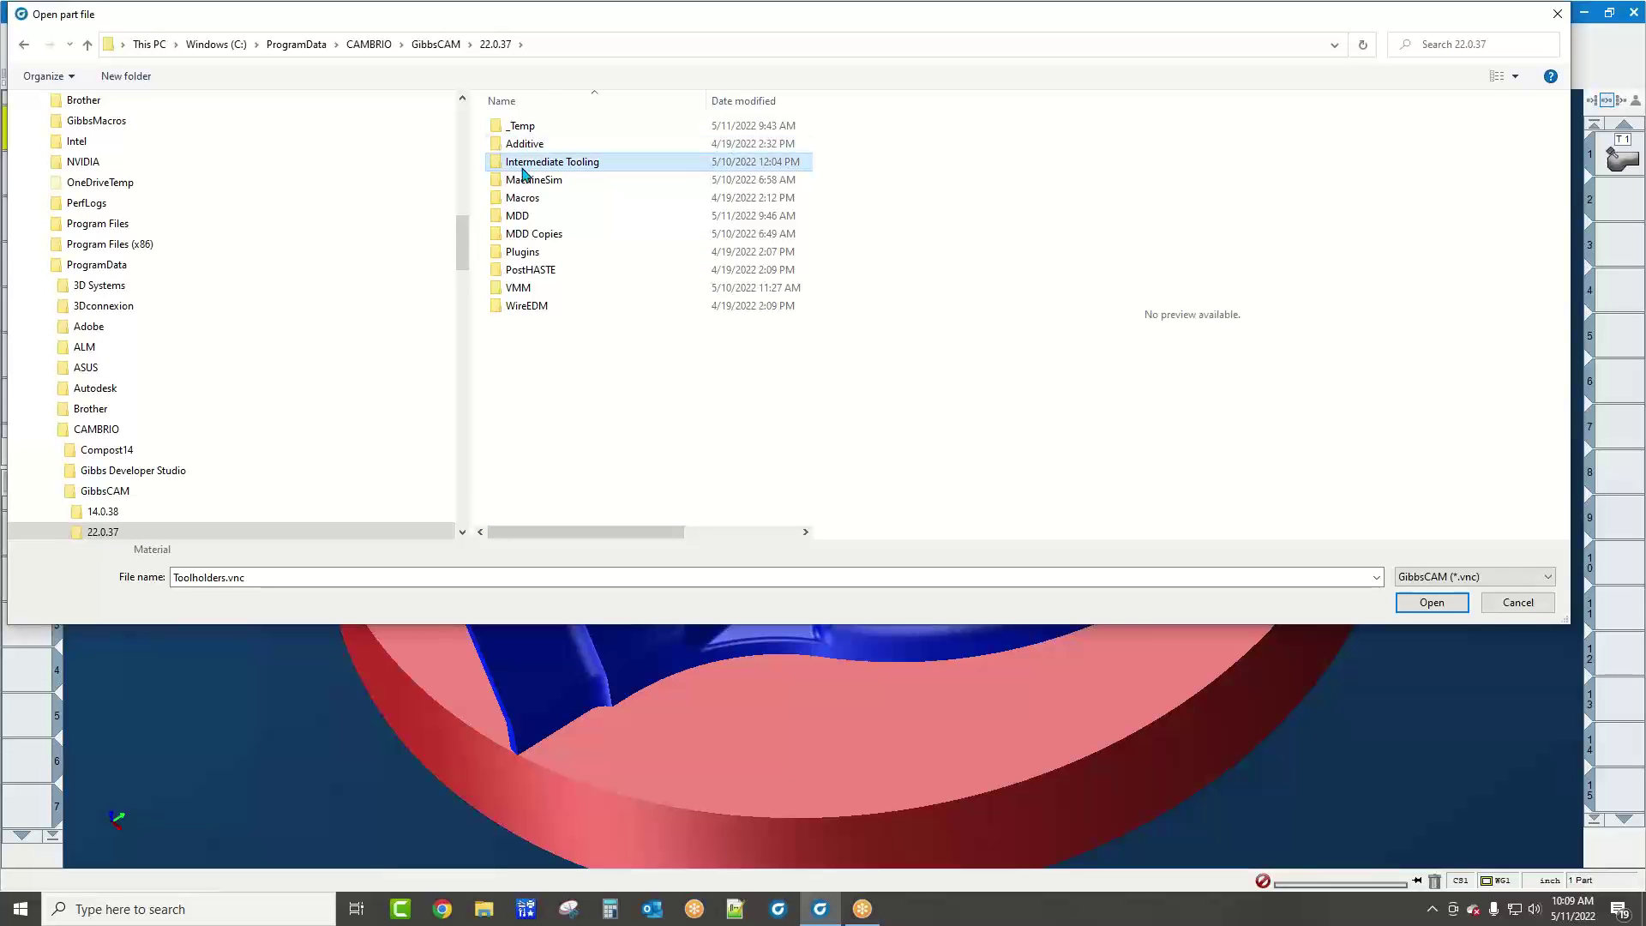
{"action": "double_click", "coordinate": [532, 161]}
{"action": "double_click", "coordinate": [514, 163]}
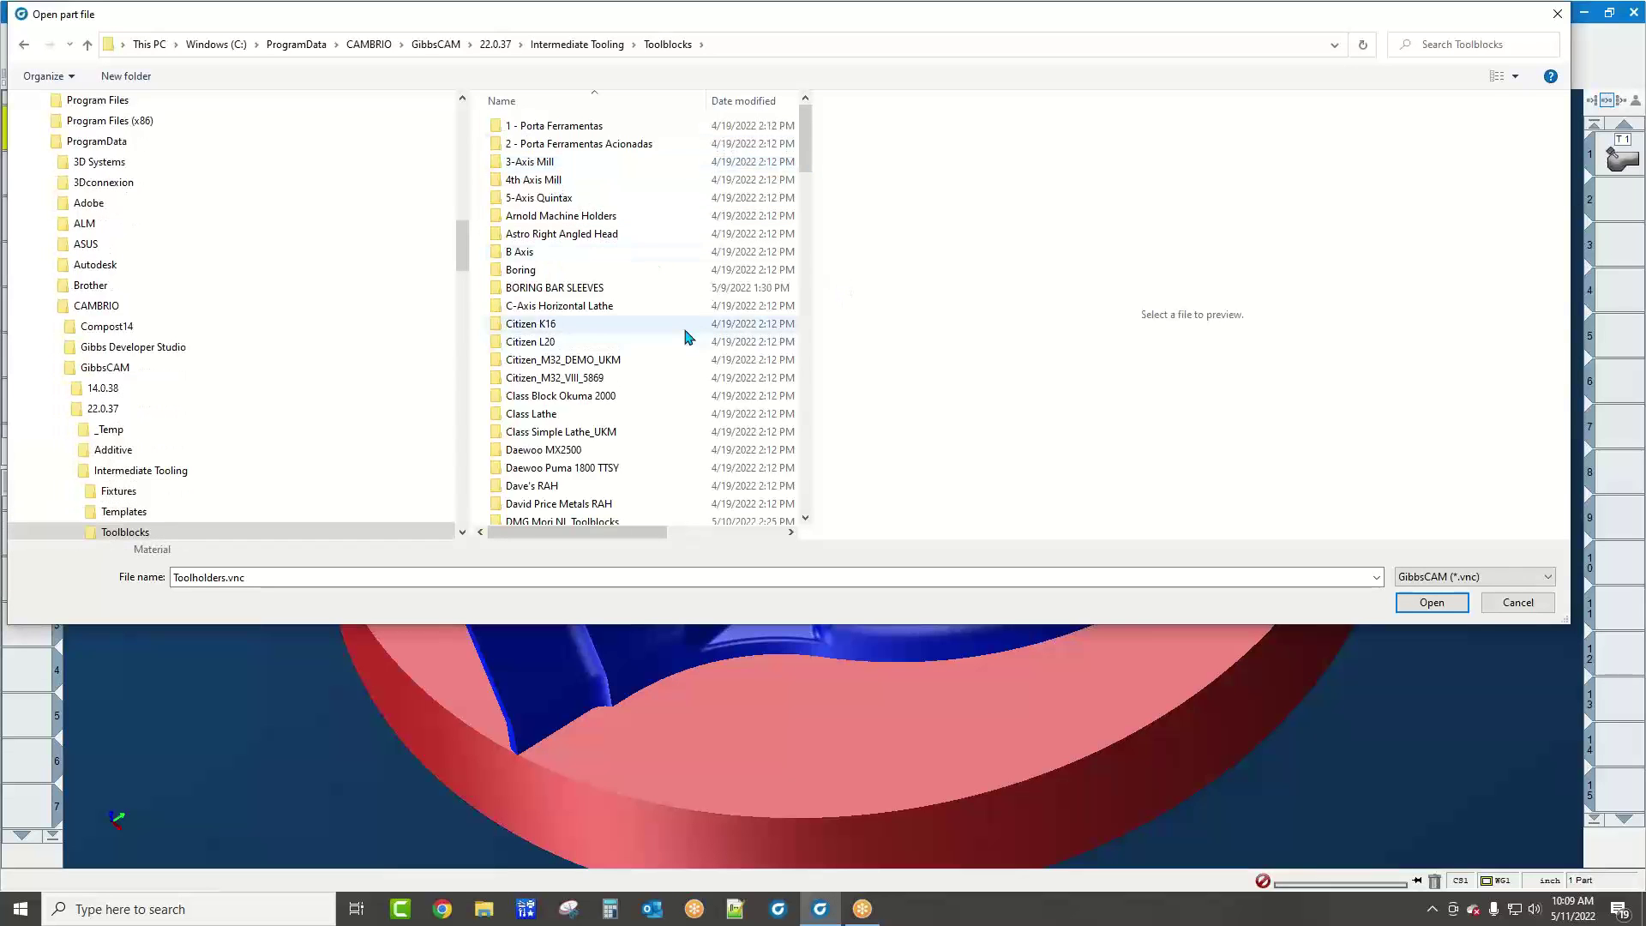
Find and open the Jergens Milling Toolholders folder in the Toolblocks library
{"action": "scroll", "coordinate": [683, 330], "scroll_direction": "down", "scroll_amount": 8}
{"action": "scroll", "coordinate": [683, 335], "scroll_direction": "down", "scroll_amount": 9}
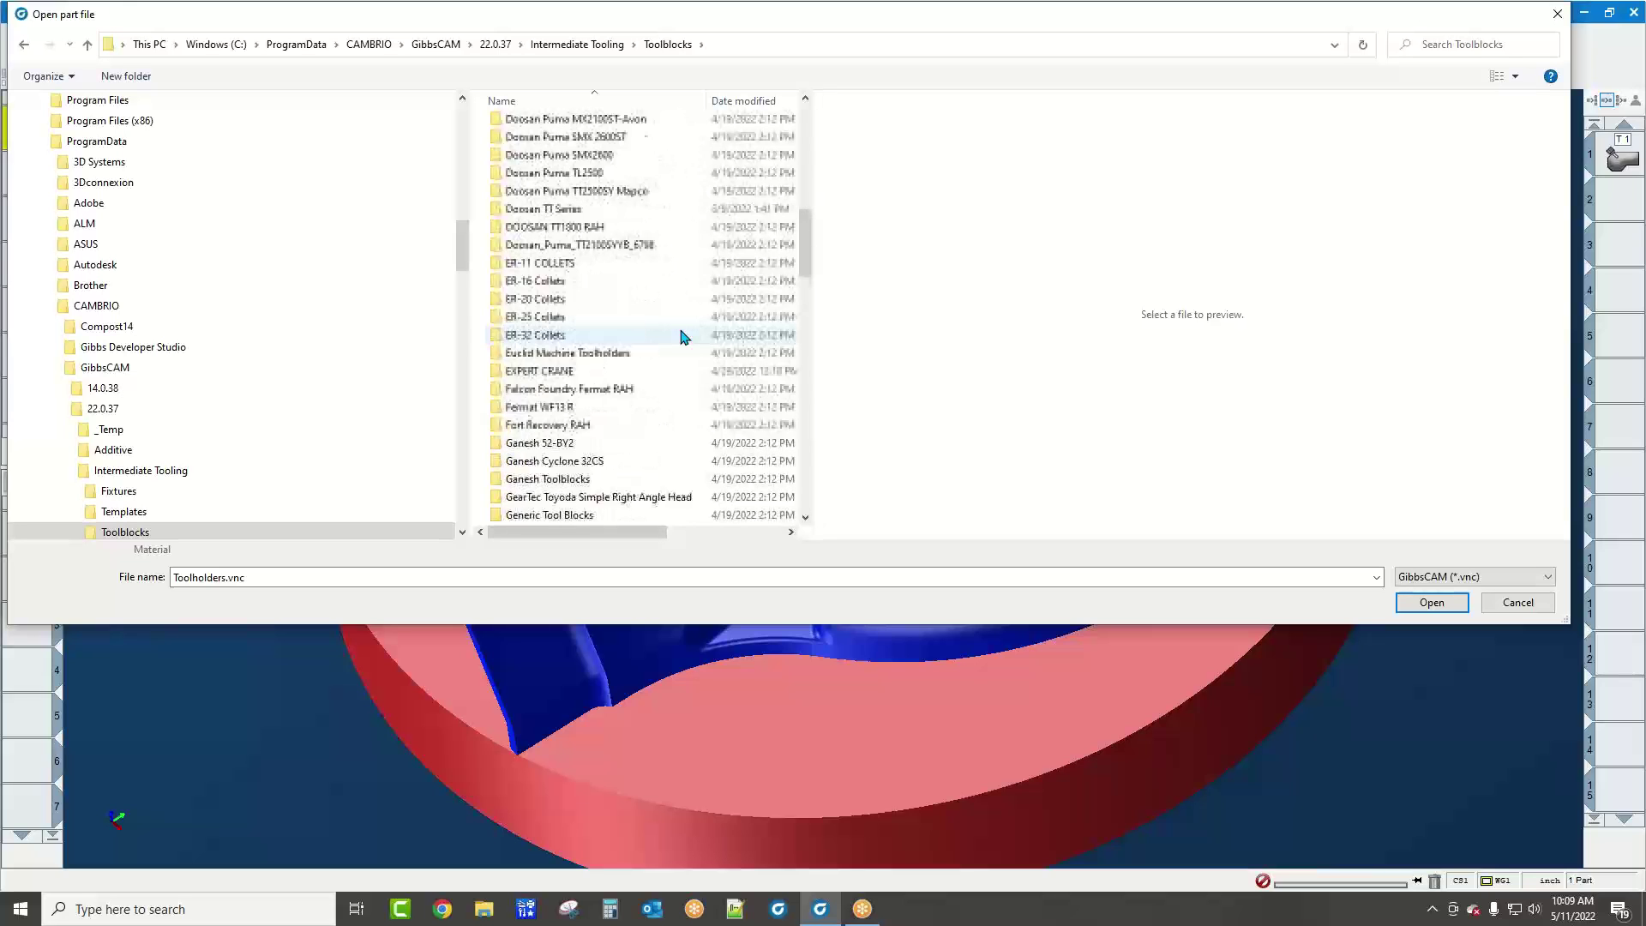
{"action": "scroll", "coordinate": [683, 335], "scroll_direction": "down", "scroll_amount": 2}
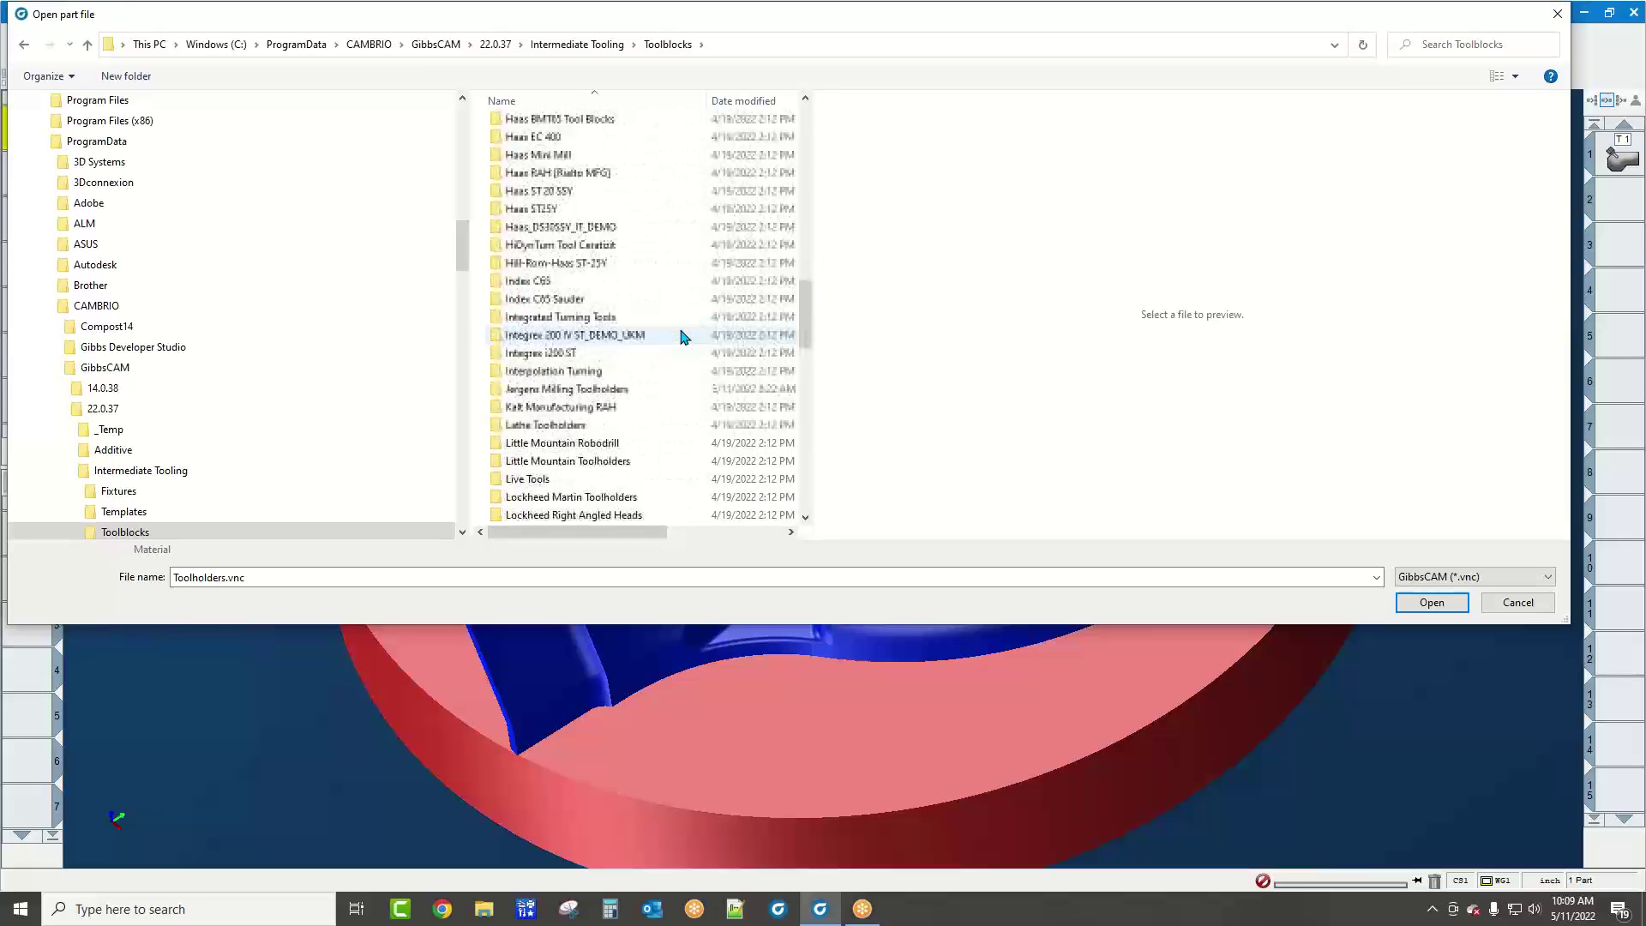
{"action": "double_click", "coordinate": [654, 378]}
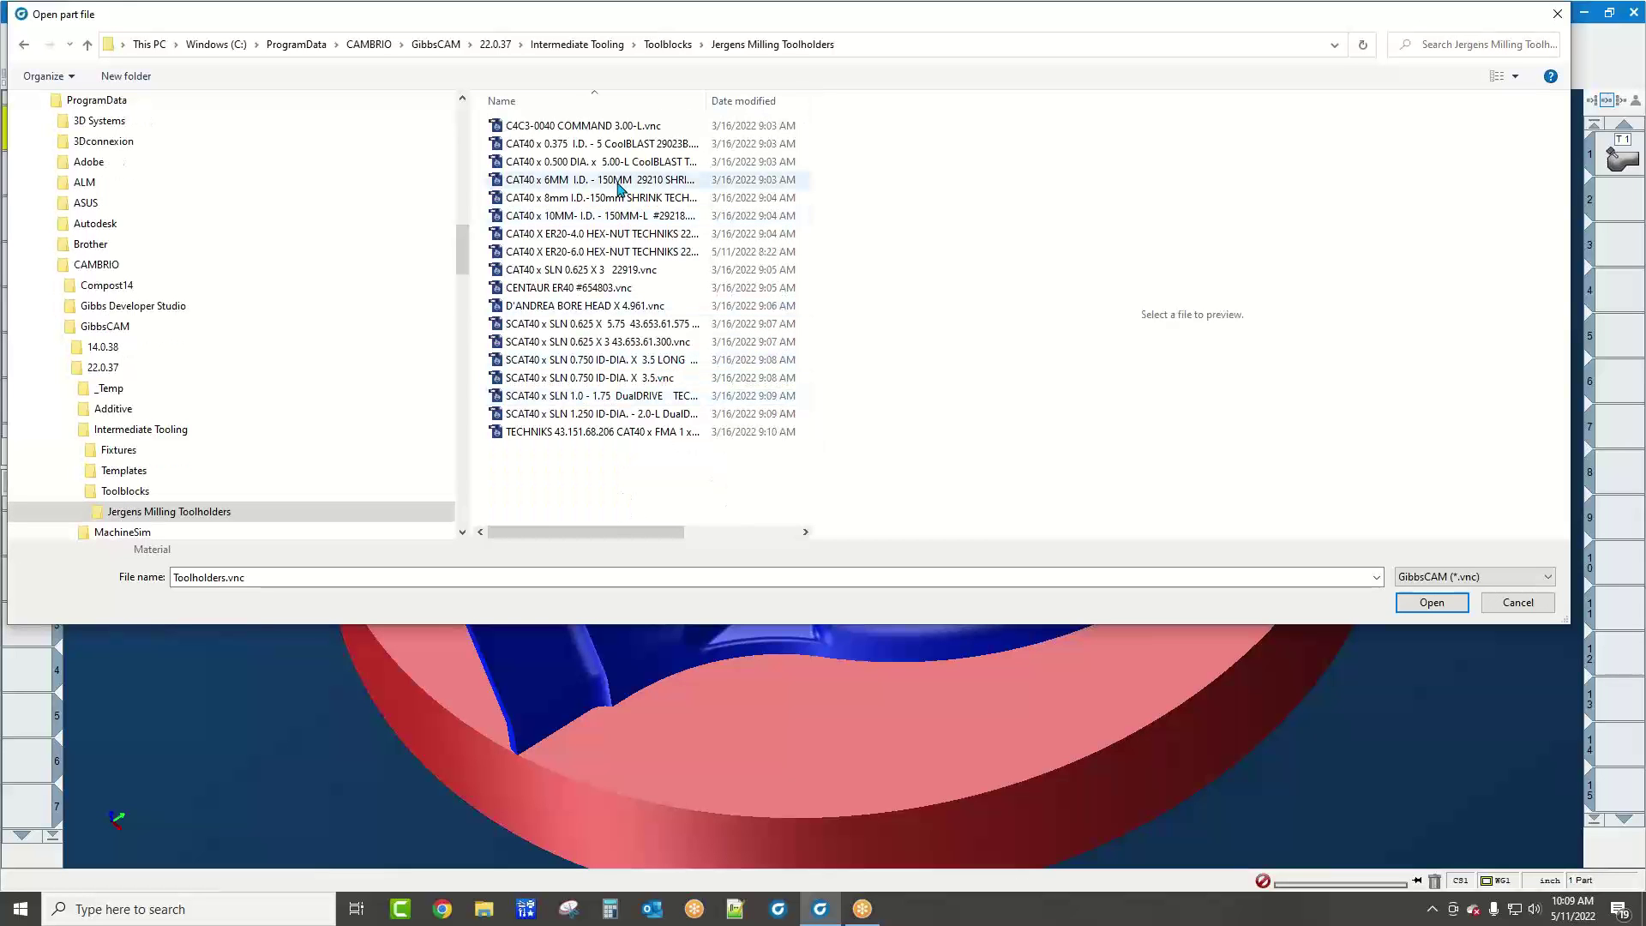
Preview the first two toolholder files and open CAT40 x 0.375 I.D. - 5 CoolBLAST 29023B.vnc, discarding changes to the current part
{"action": "left_click", "coordinate": [613, 128]}
{"action": "left_click", "coordinate": [604, 145]}
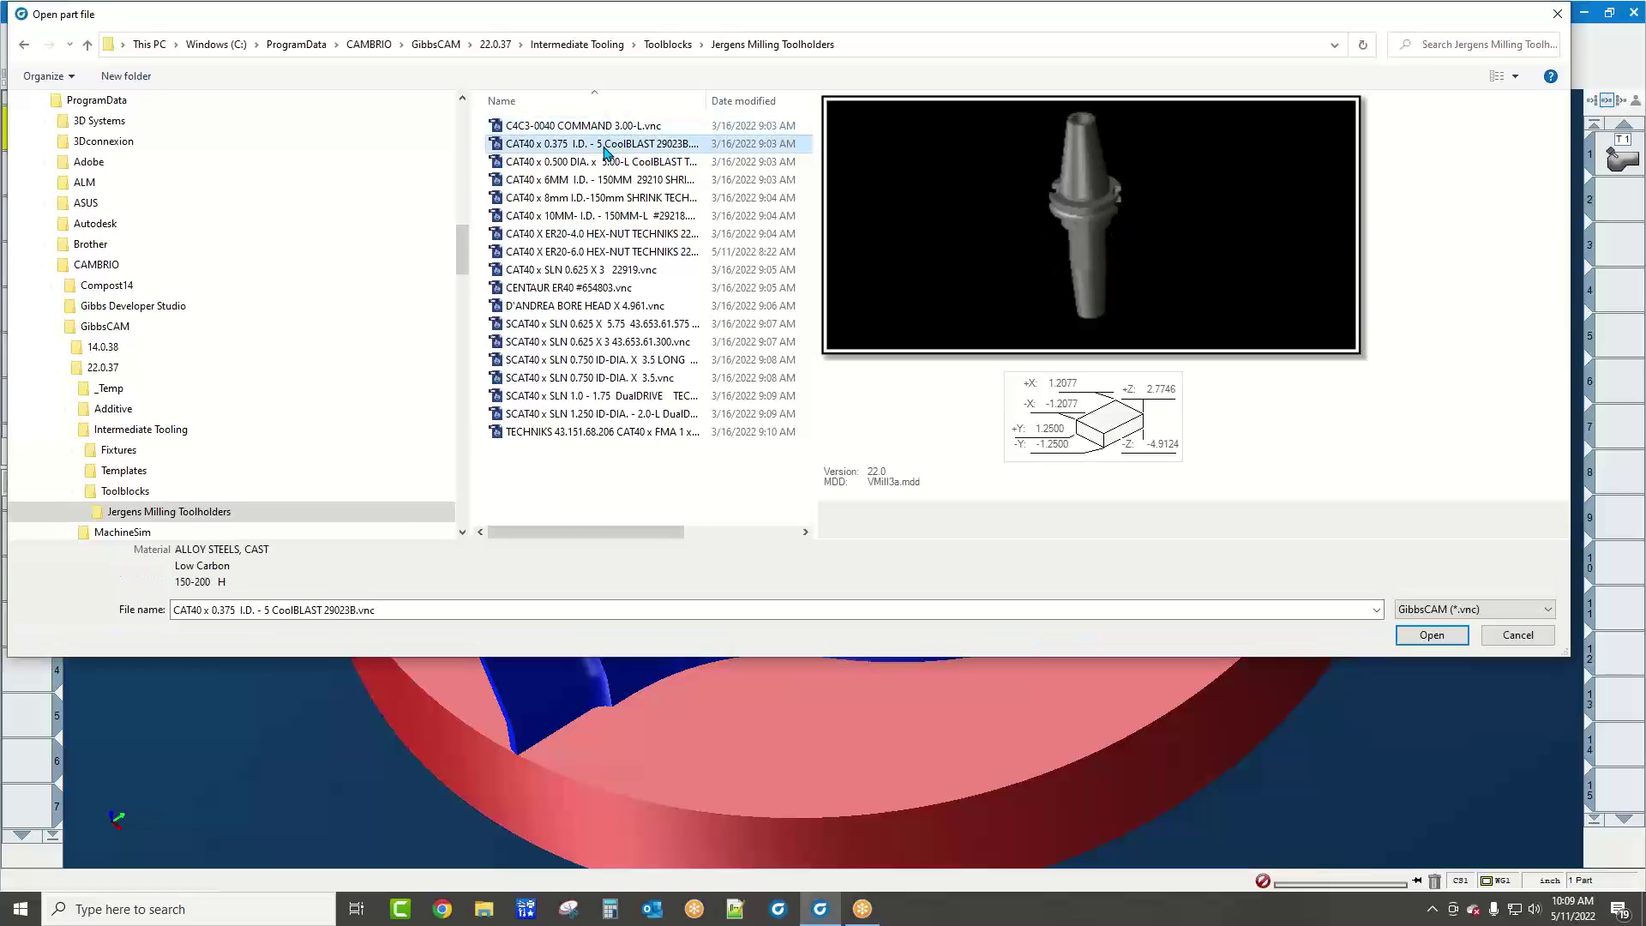
{"action": "double_click", "coordinate": [604, 147]}
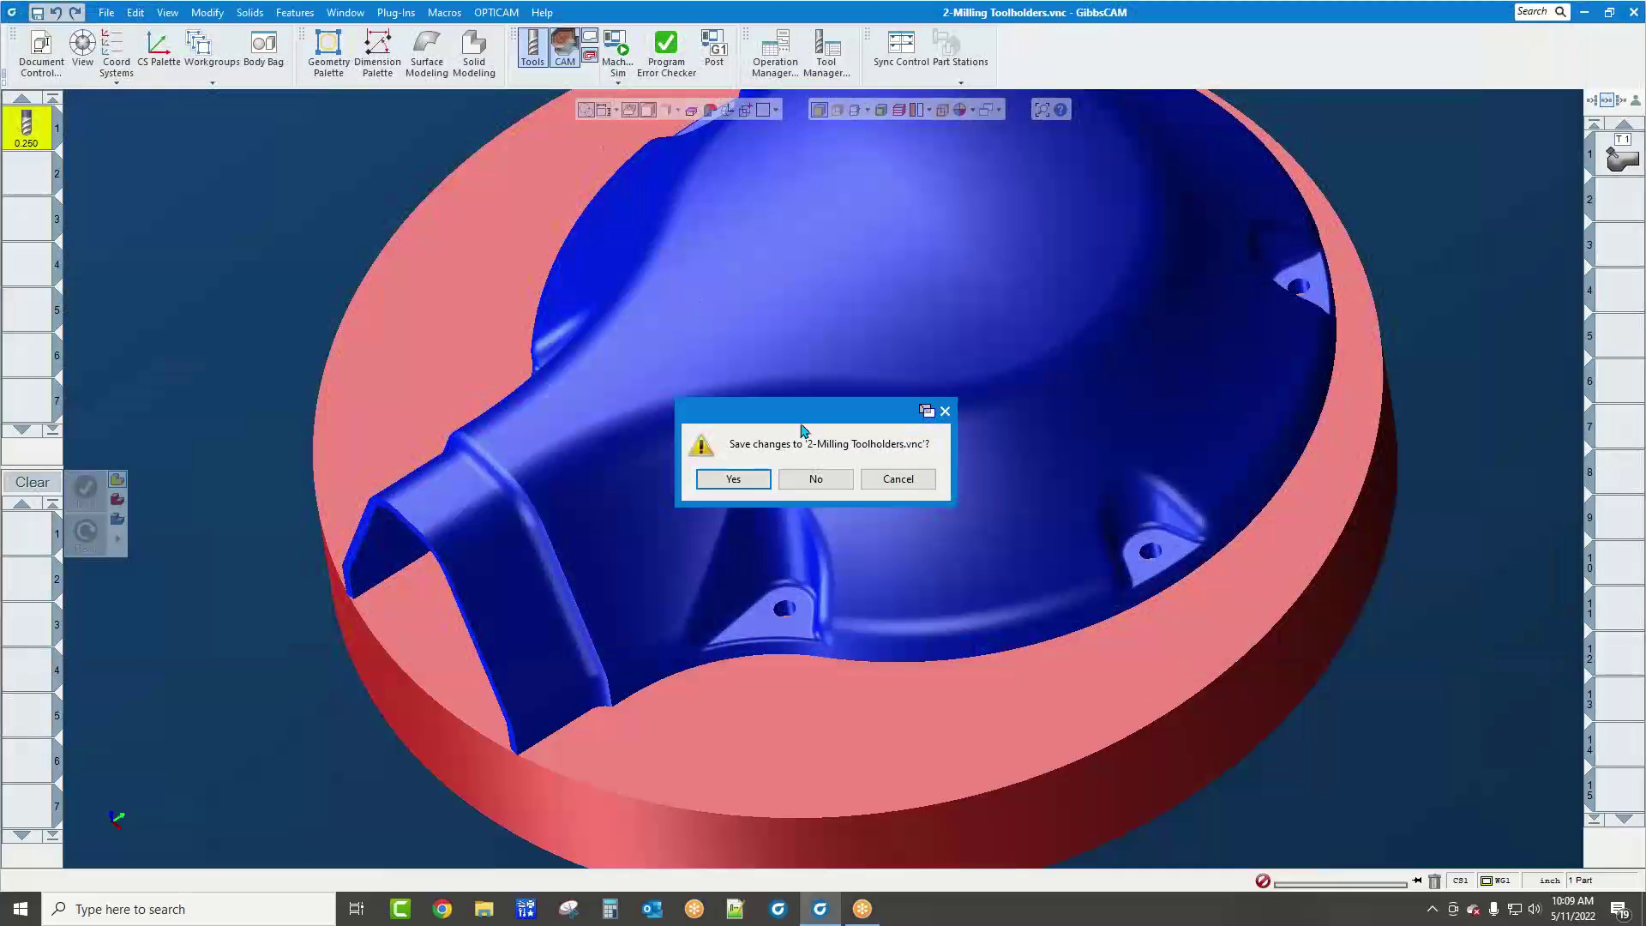
{"action": "left_click", "coordinate": [821, 479]}
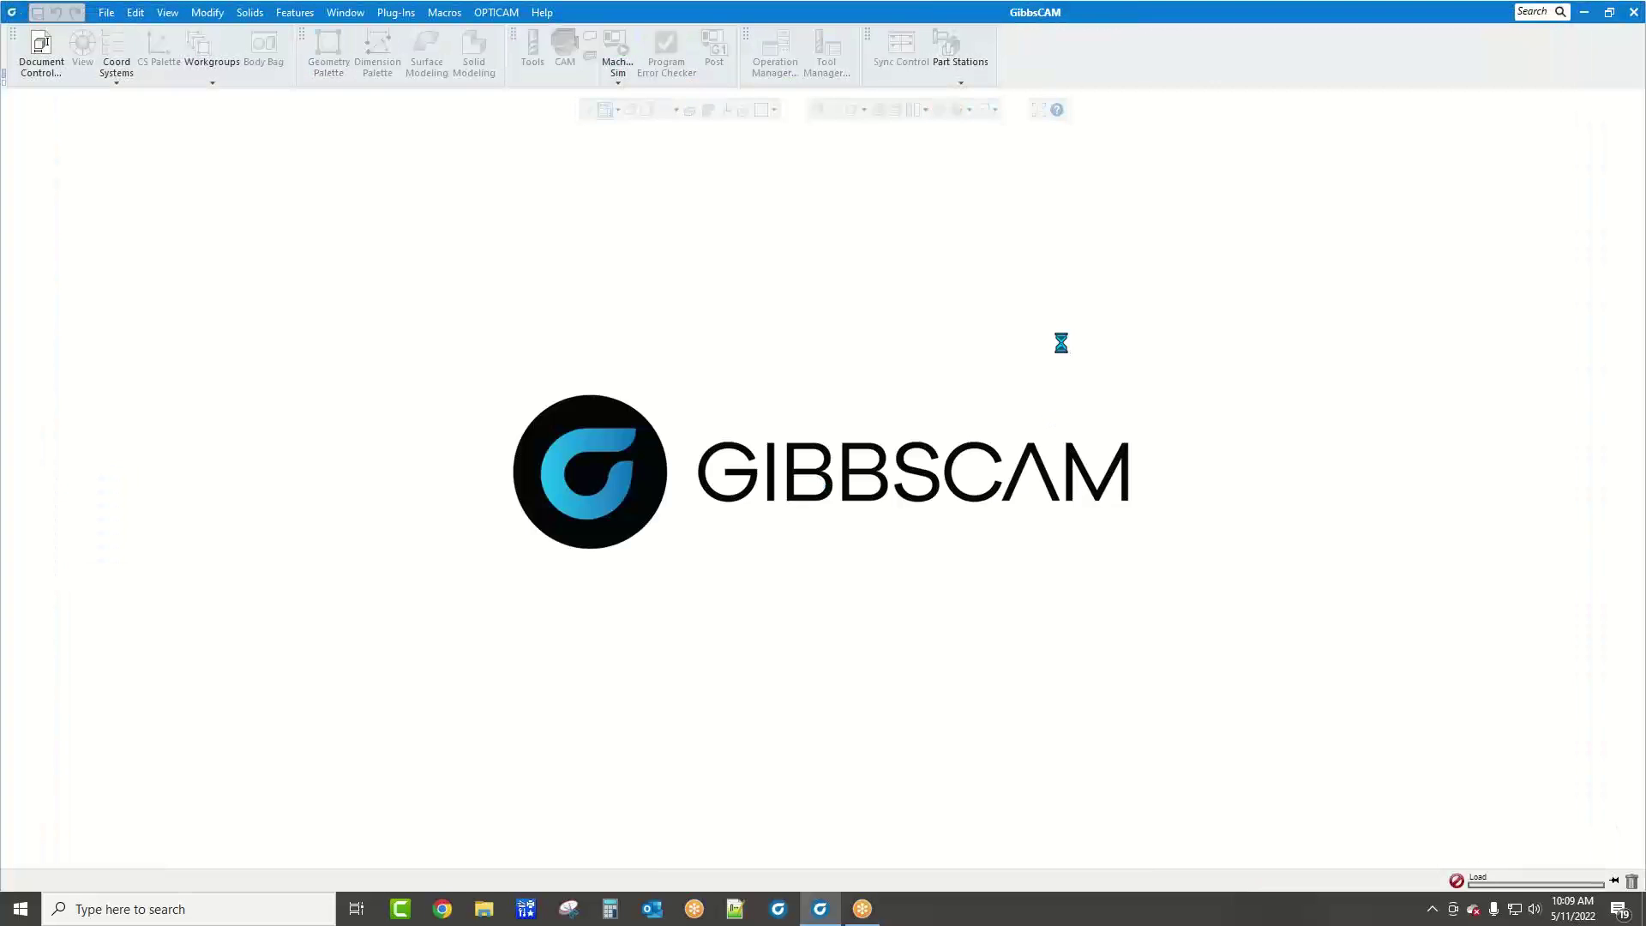
Examine where the XY plane and TOOL ATTACH coordinate systems sit on the toolholder, ending on TOOL ATTACH, and close the coordinate system list
{"action": "scroll", "coordinate": [1009, 516], "scroll_direction": "down", "scroll_amount": 1}
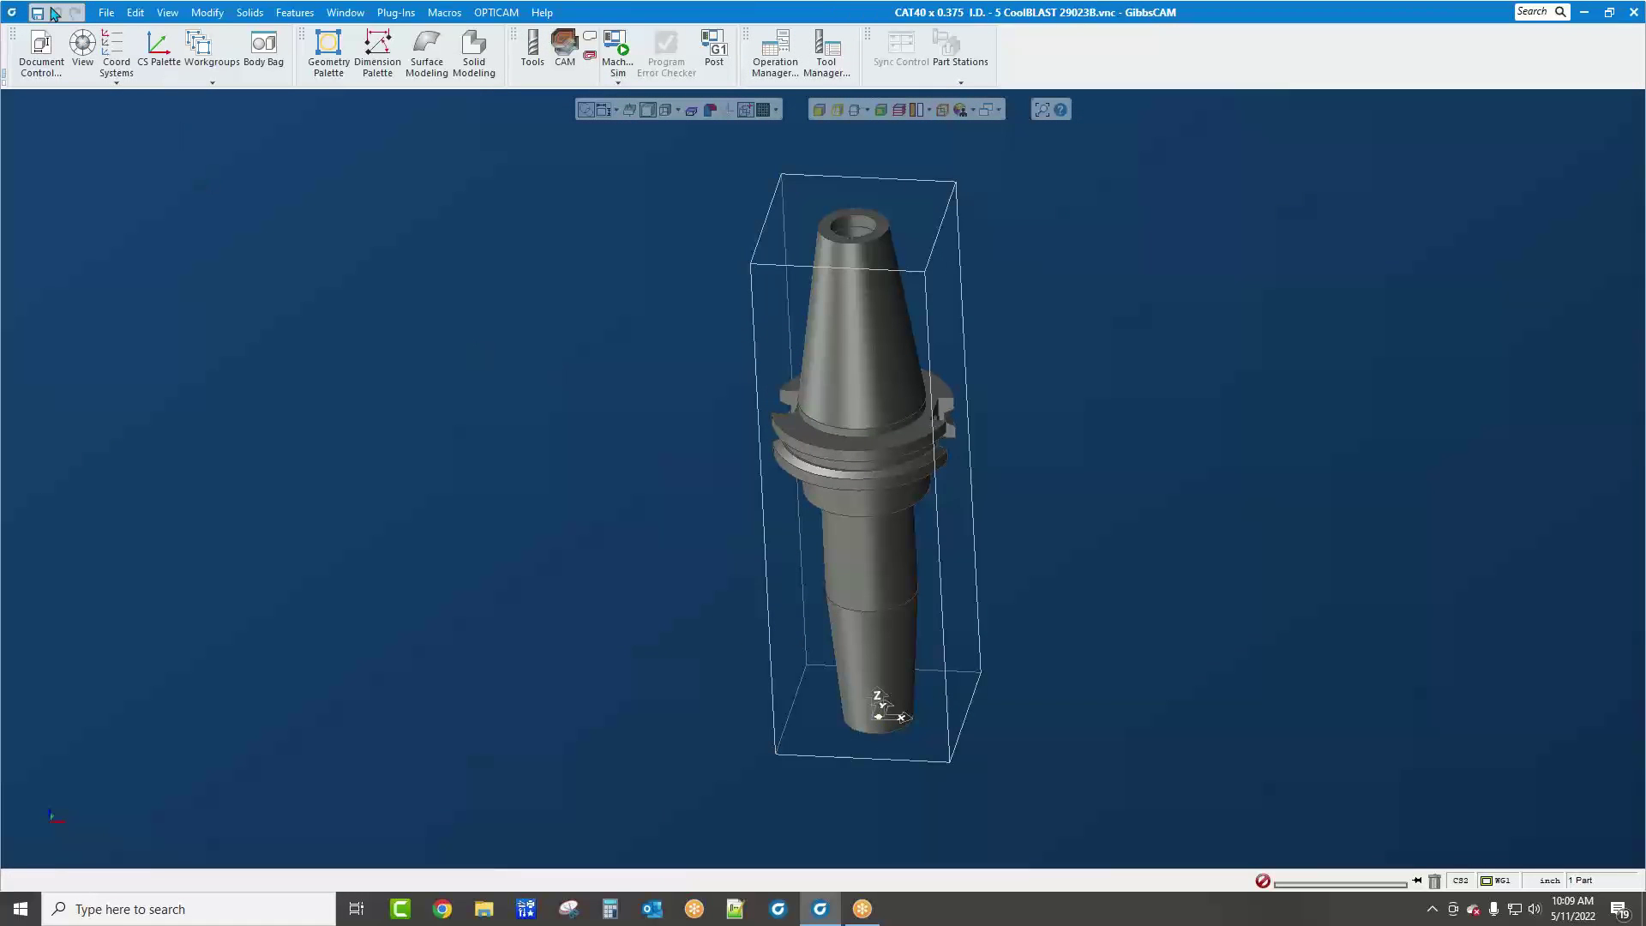
{"action": "left_click", "coordinate": [117, 50]}
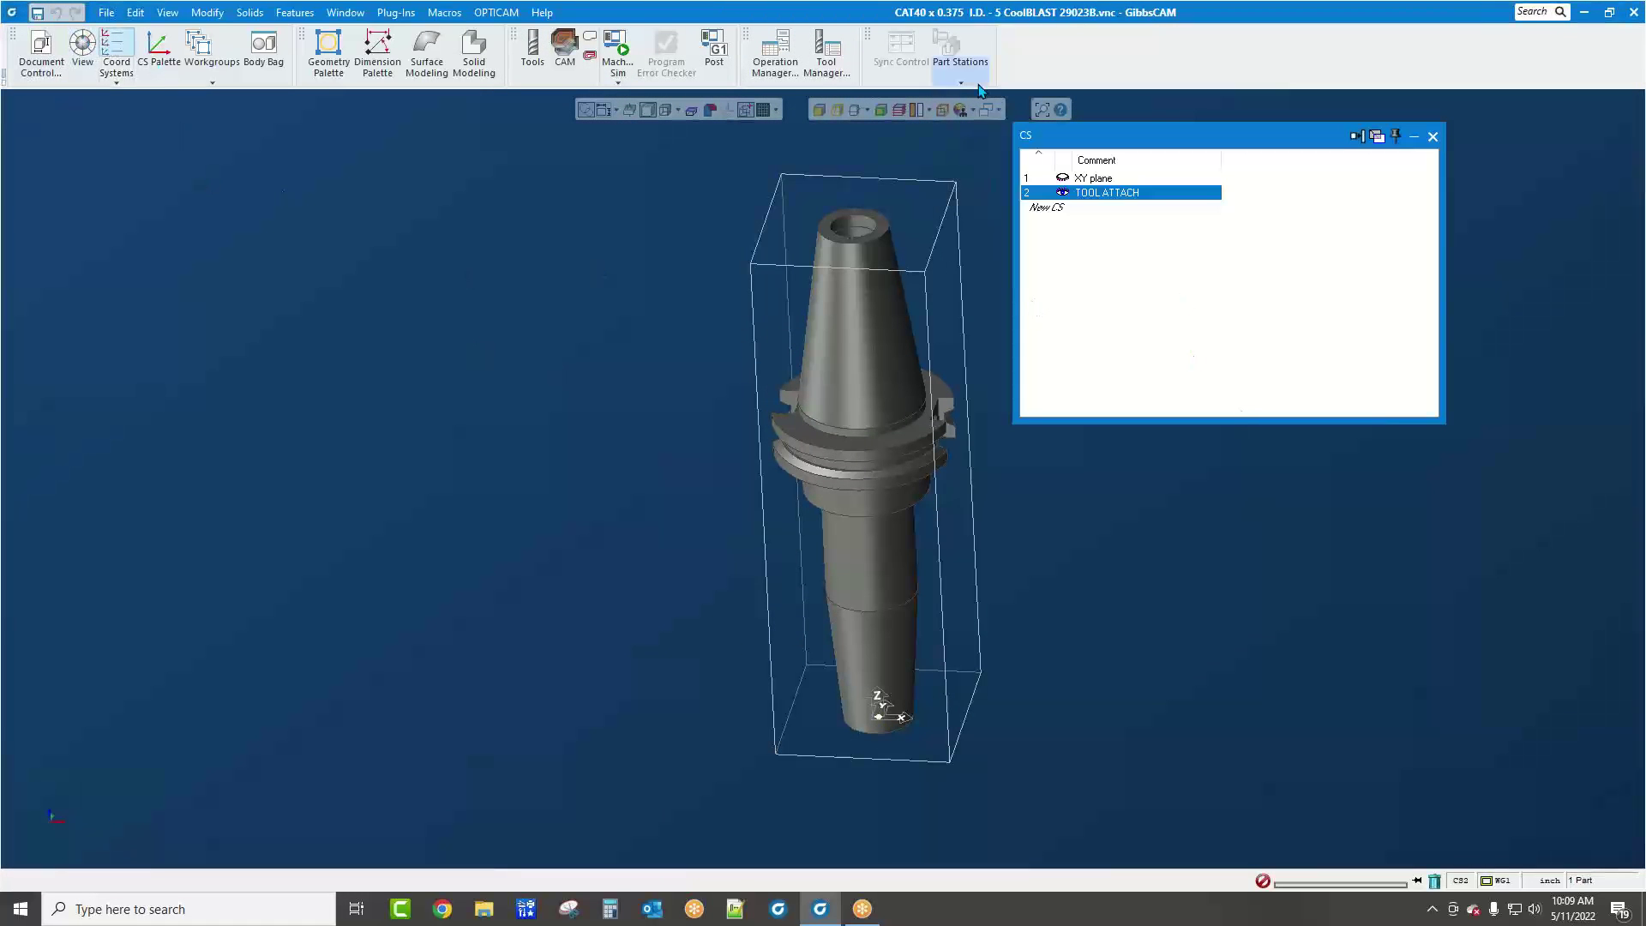
{"action": "left_click", "coordinate": [1123, 179]}
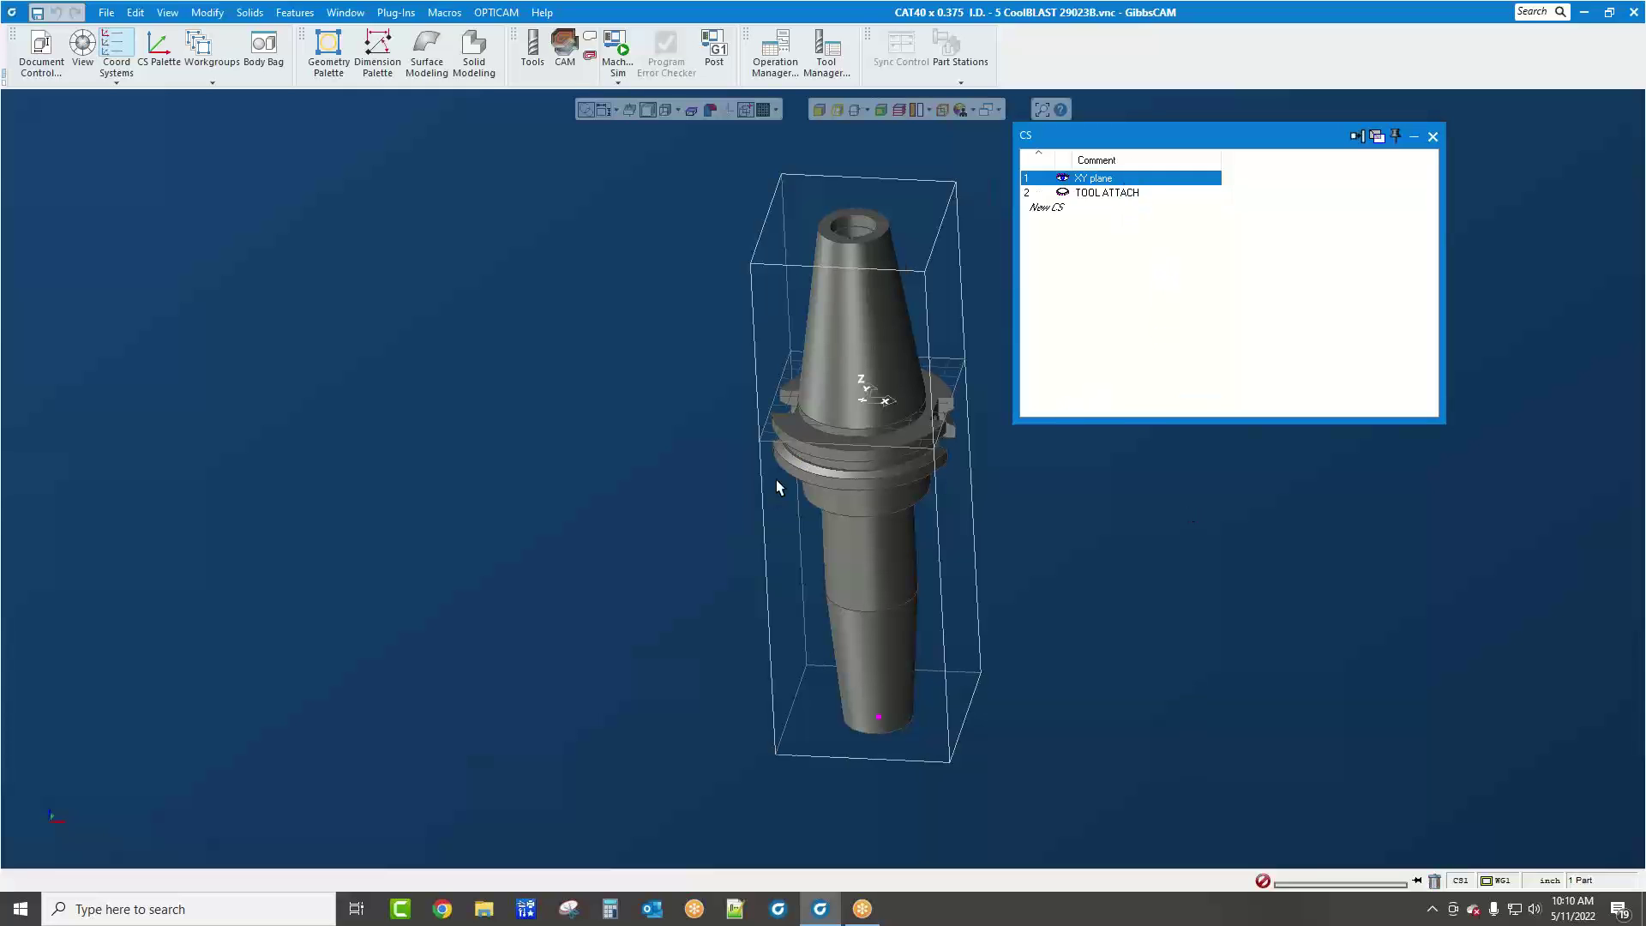
{"action": "middle_click_drag", "start_coordinate": [779, 486], "coordinate": [797, 720]}
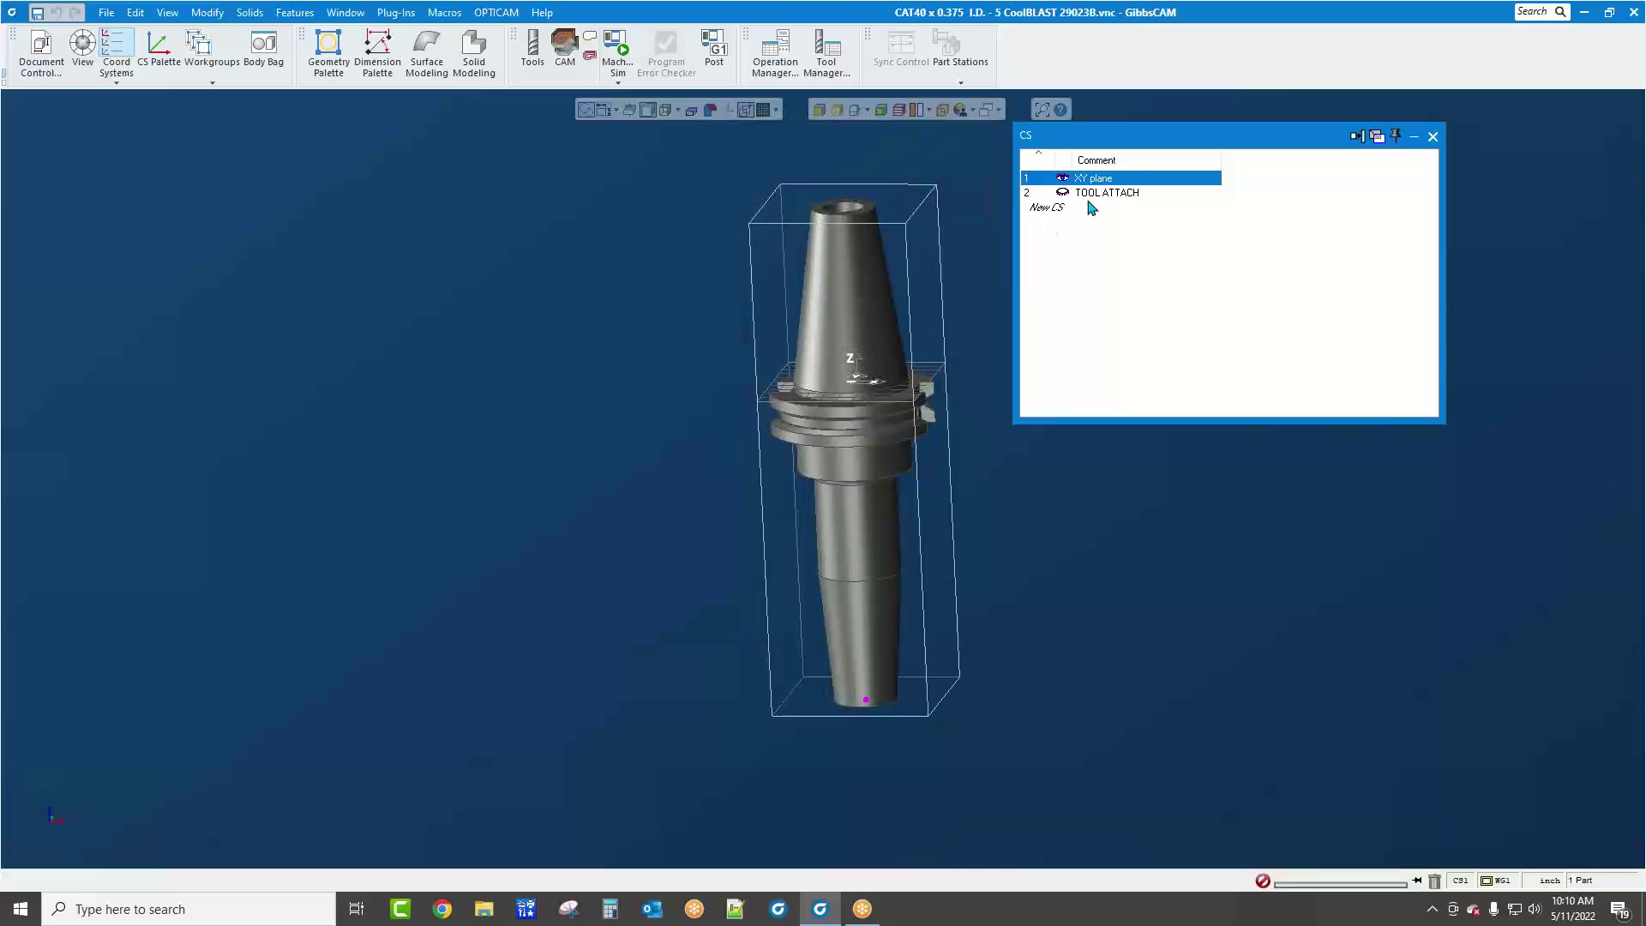
{"action": "left_click", "coordinate": [1101, 195]}
{"action": "middle_click_drag", "start_coordinate": [1132, 681], "coordinate": [954, 745]}
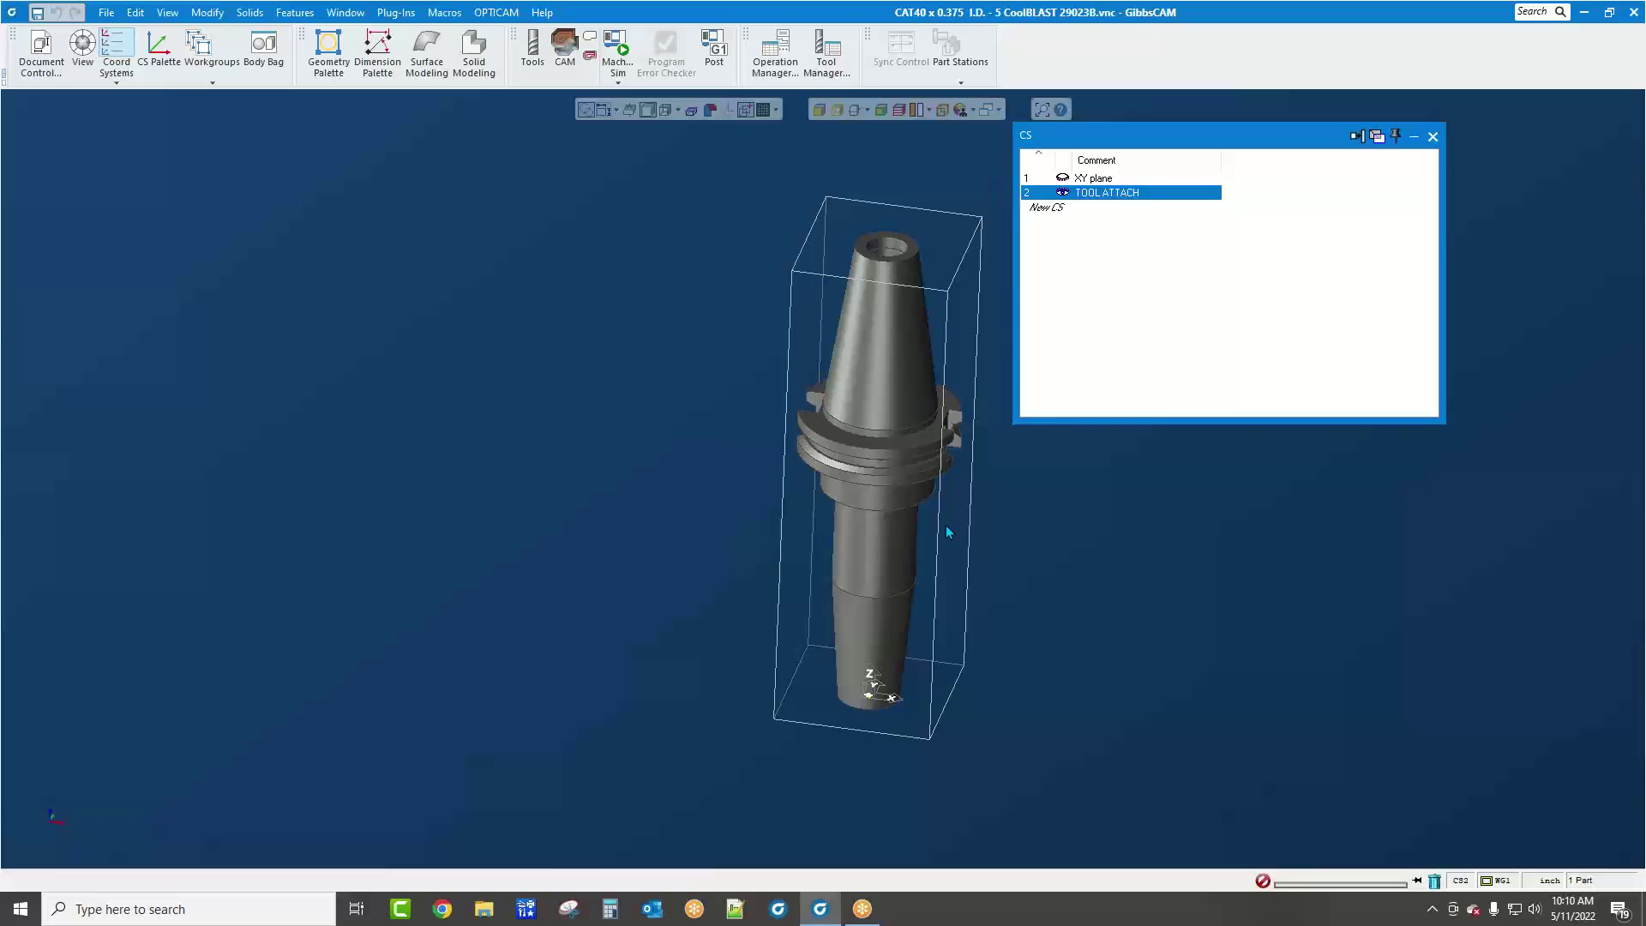
{"action": "left_click", "coordinate": [1432, 137]}
Check the user color assigned to the toolholder body and close the color palette without changing it
{"action": "right_click", "coordinate": [884, 400]}
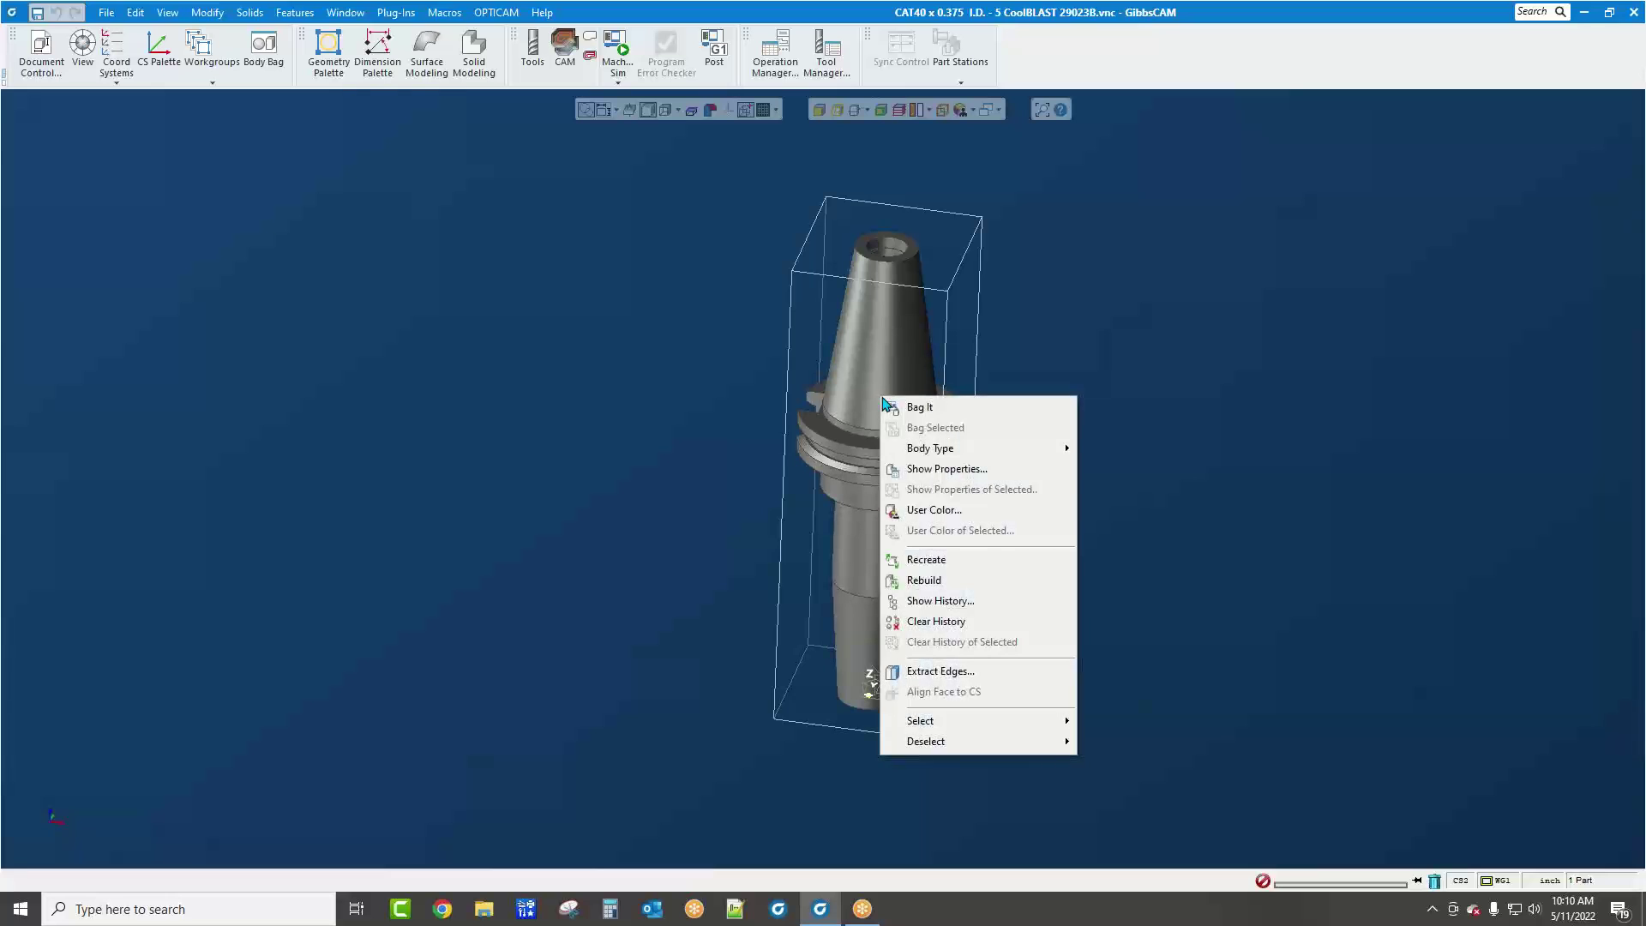
{"action": "left_click", "coordinate": [925, 509]}
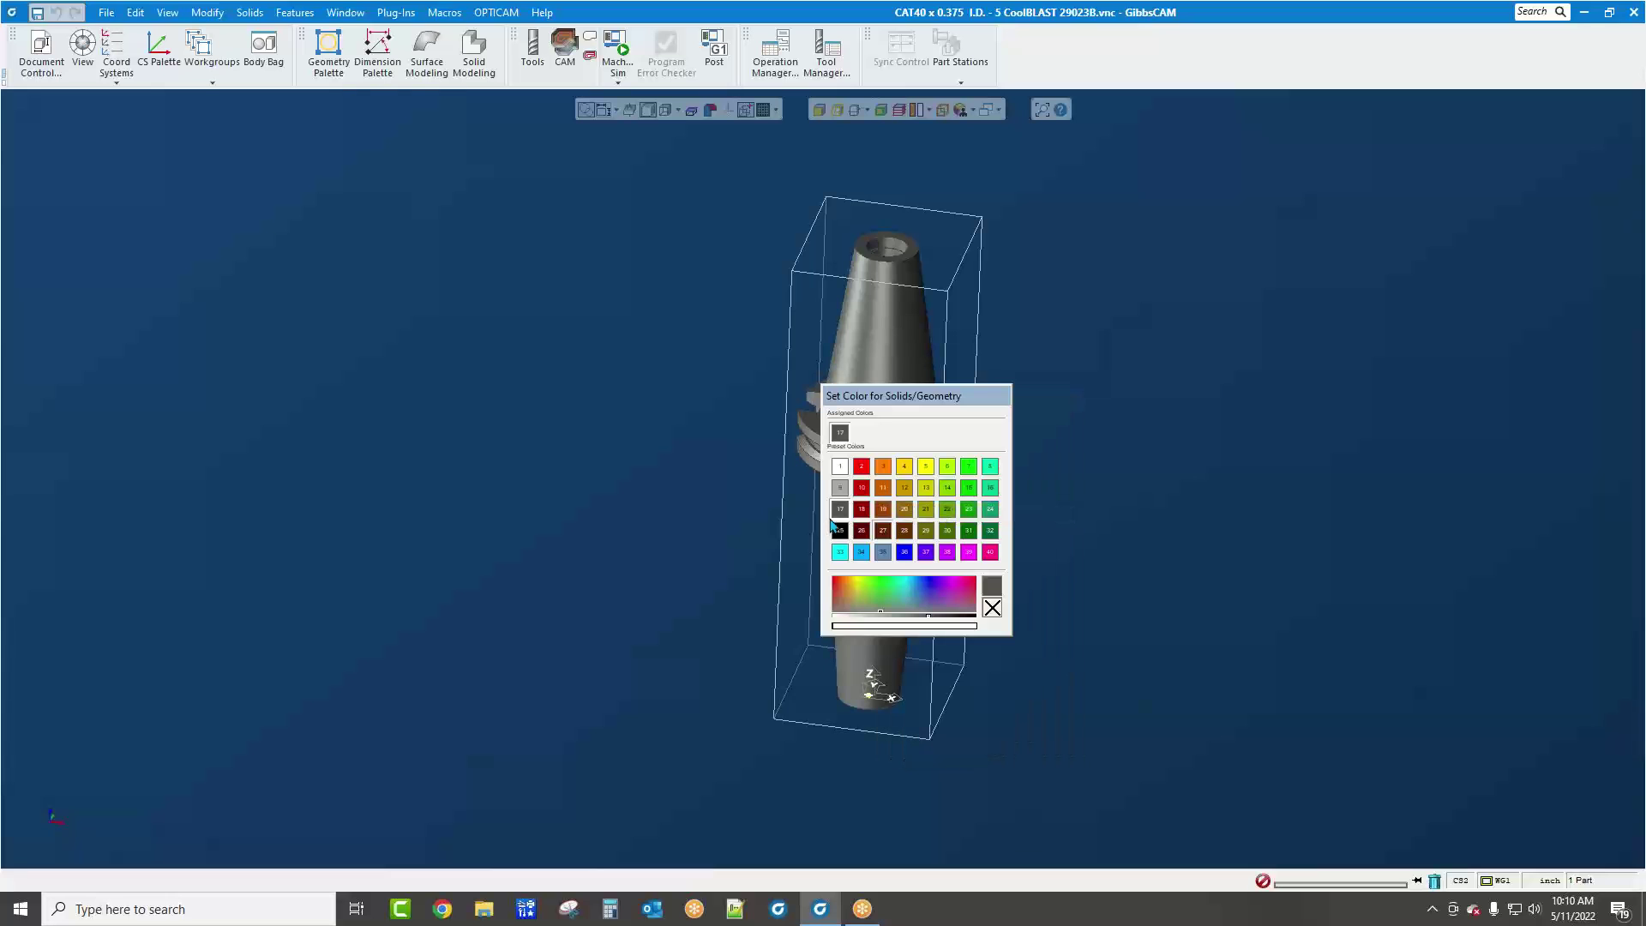
{"action": "left_click", "coordinate": [1180, 461]}
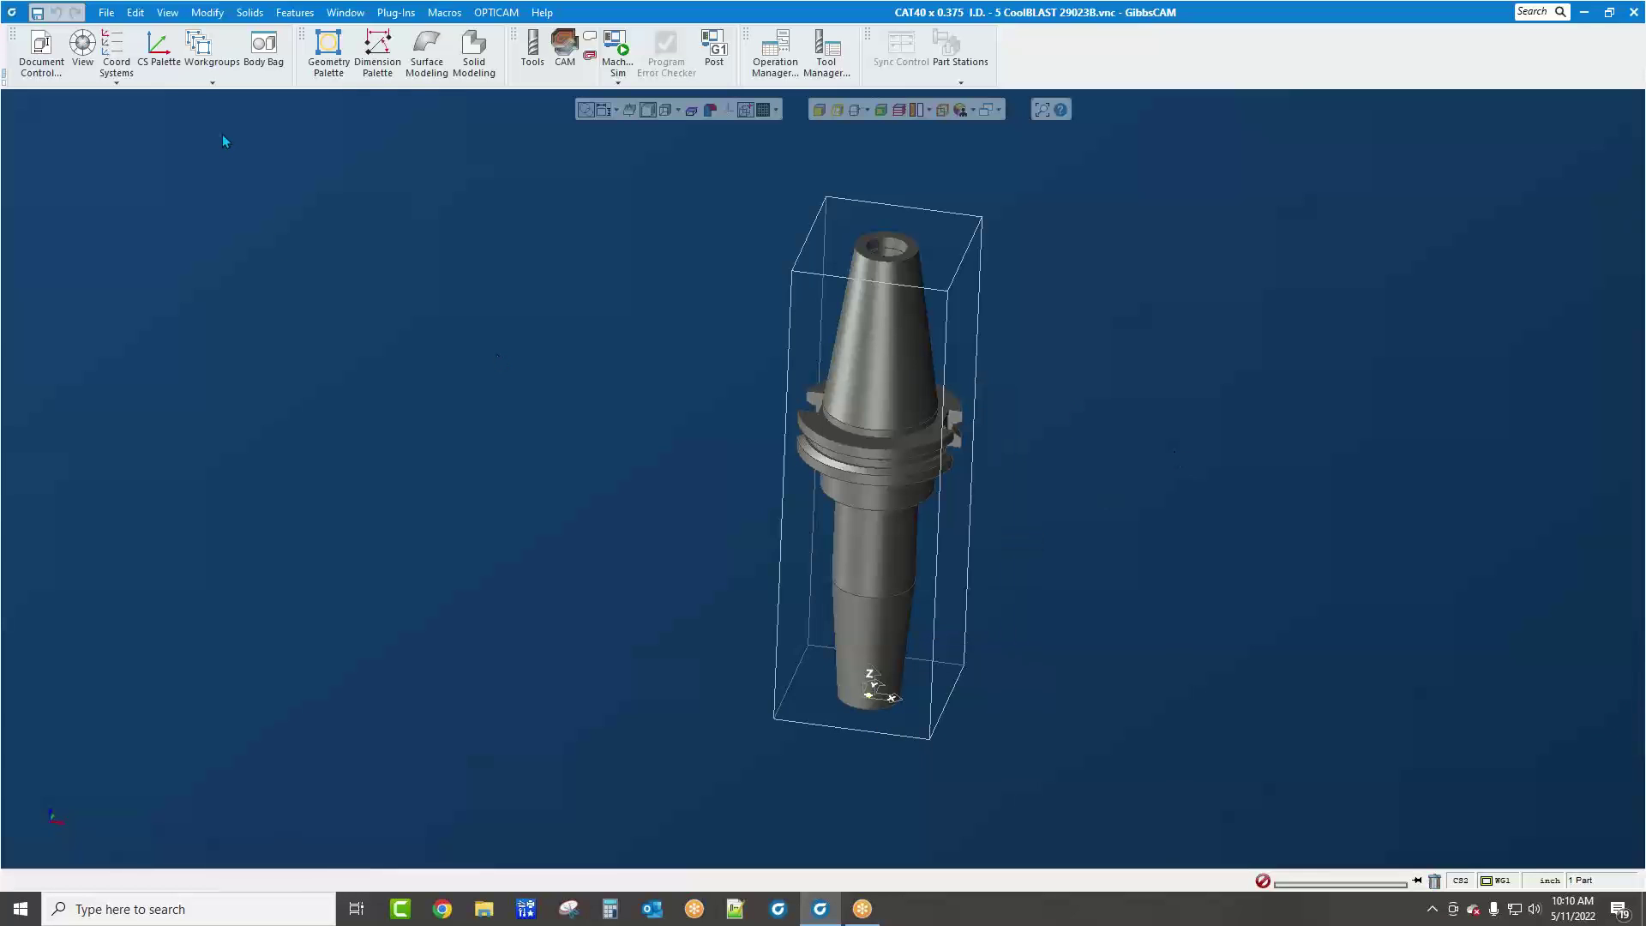
Open the Jergens Milling Toolholders library for editing from the intermediate tooling Toolblock Library
{"action": "left_click", "coordinate": [106, 12]}
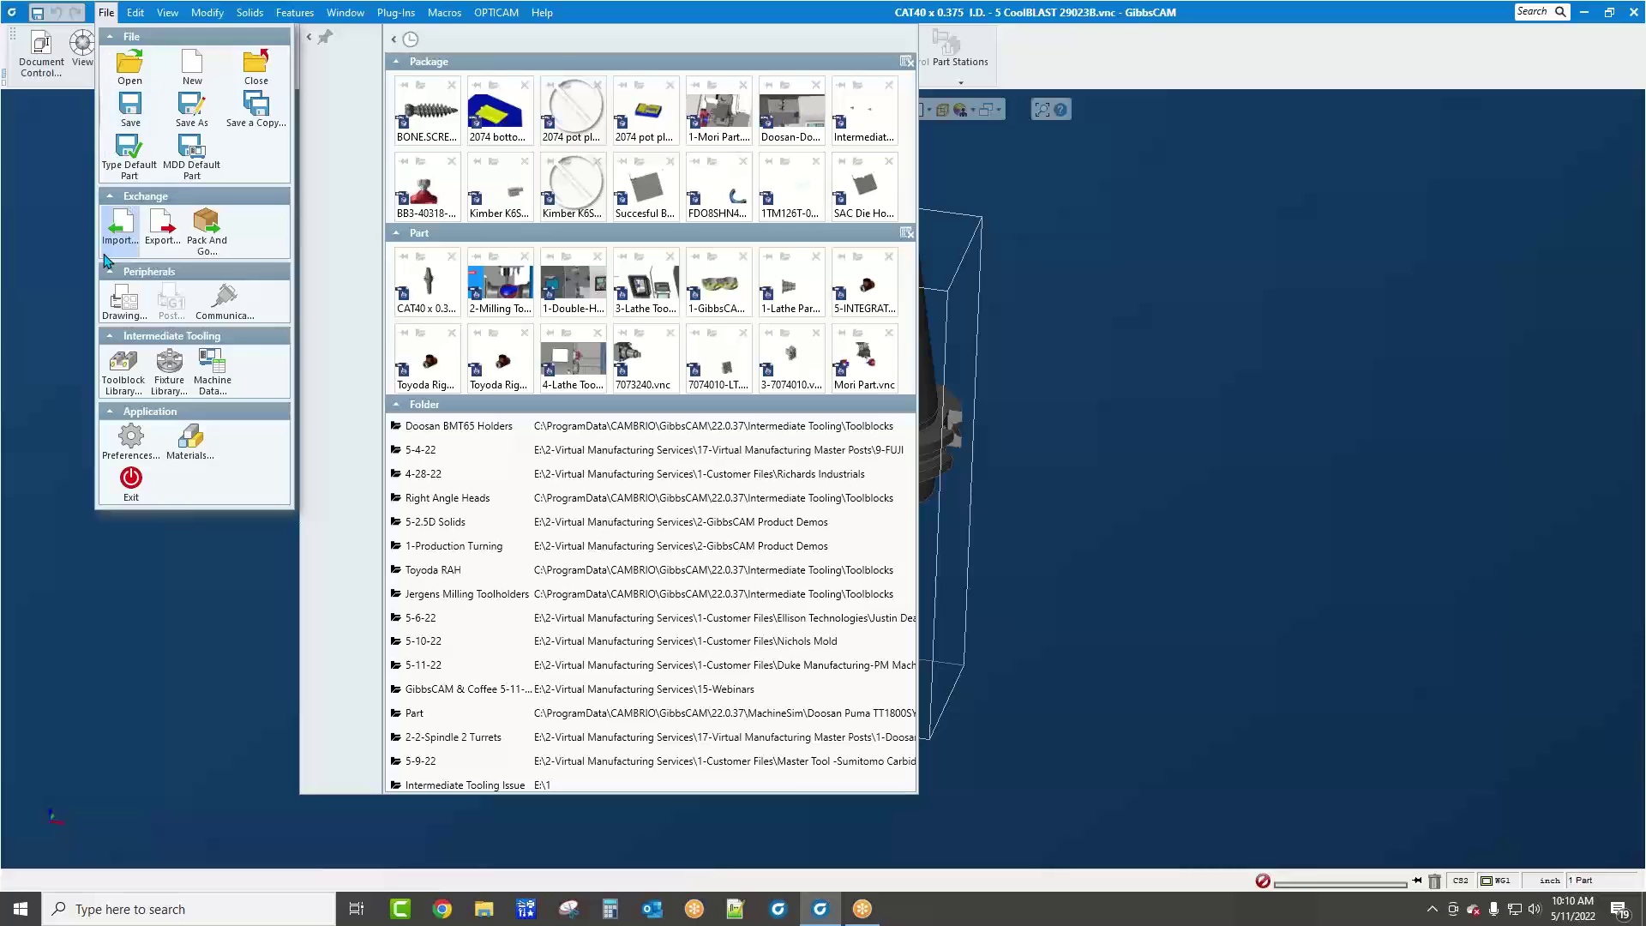
{"action": "left_click", "coordinate": [109, 367]}
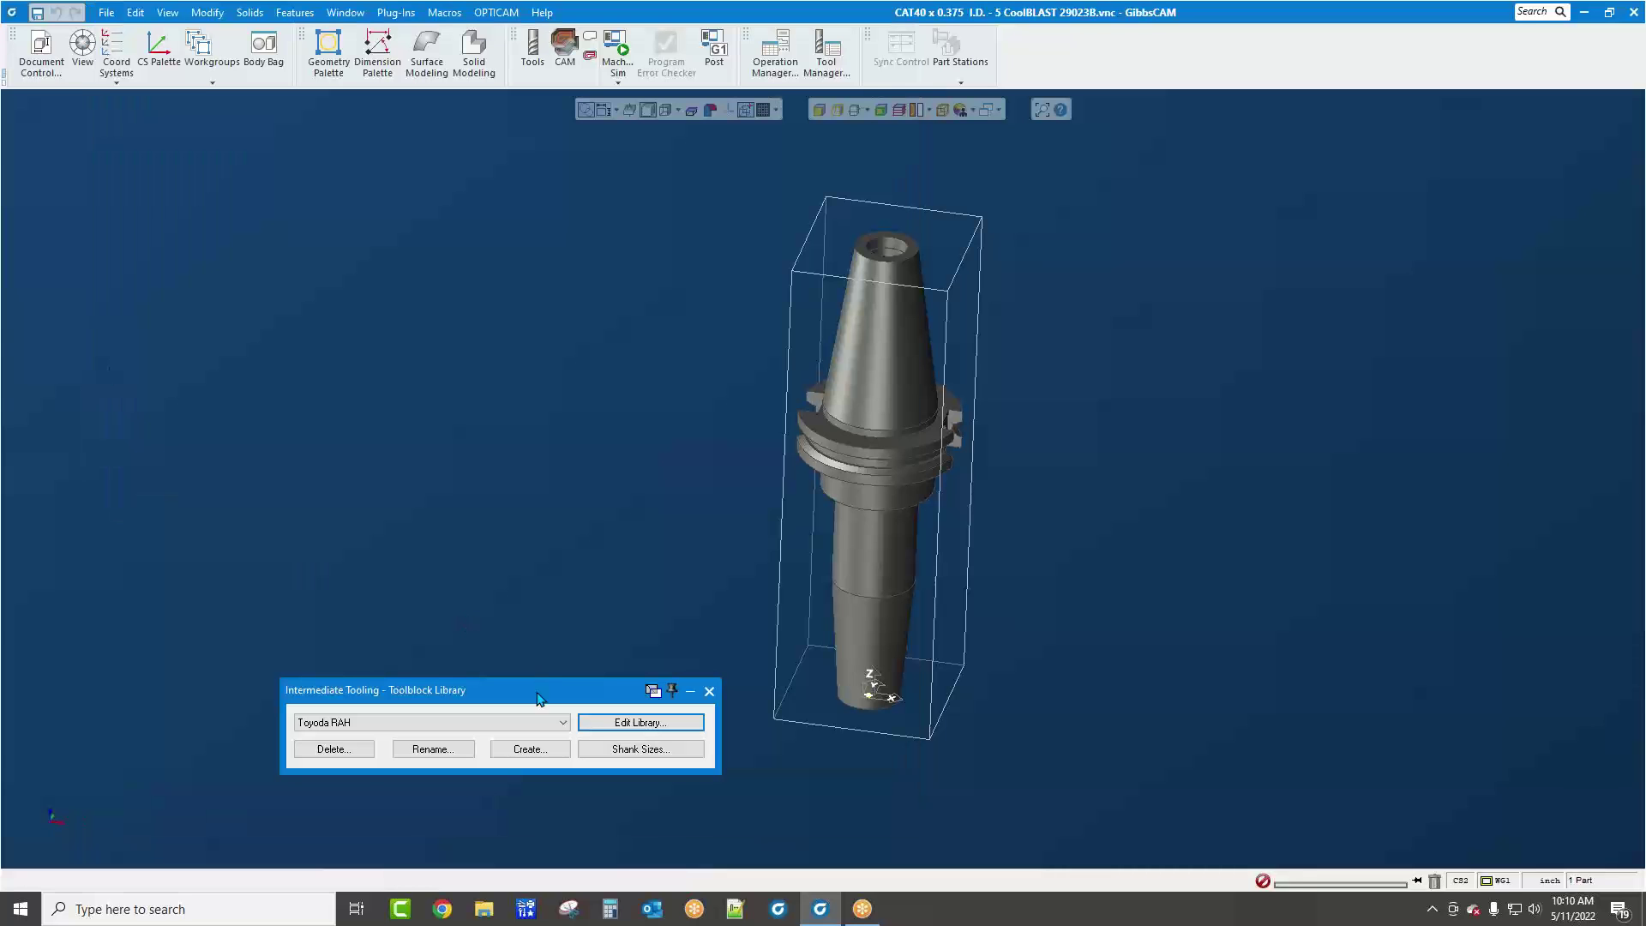
{"action": "left_click", "coordinate": [537, 723]}
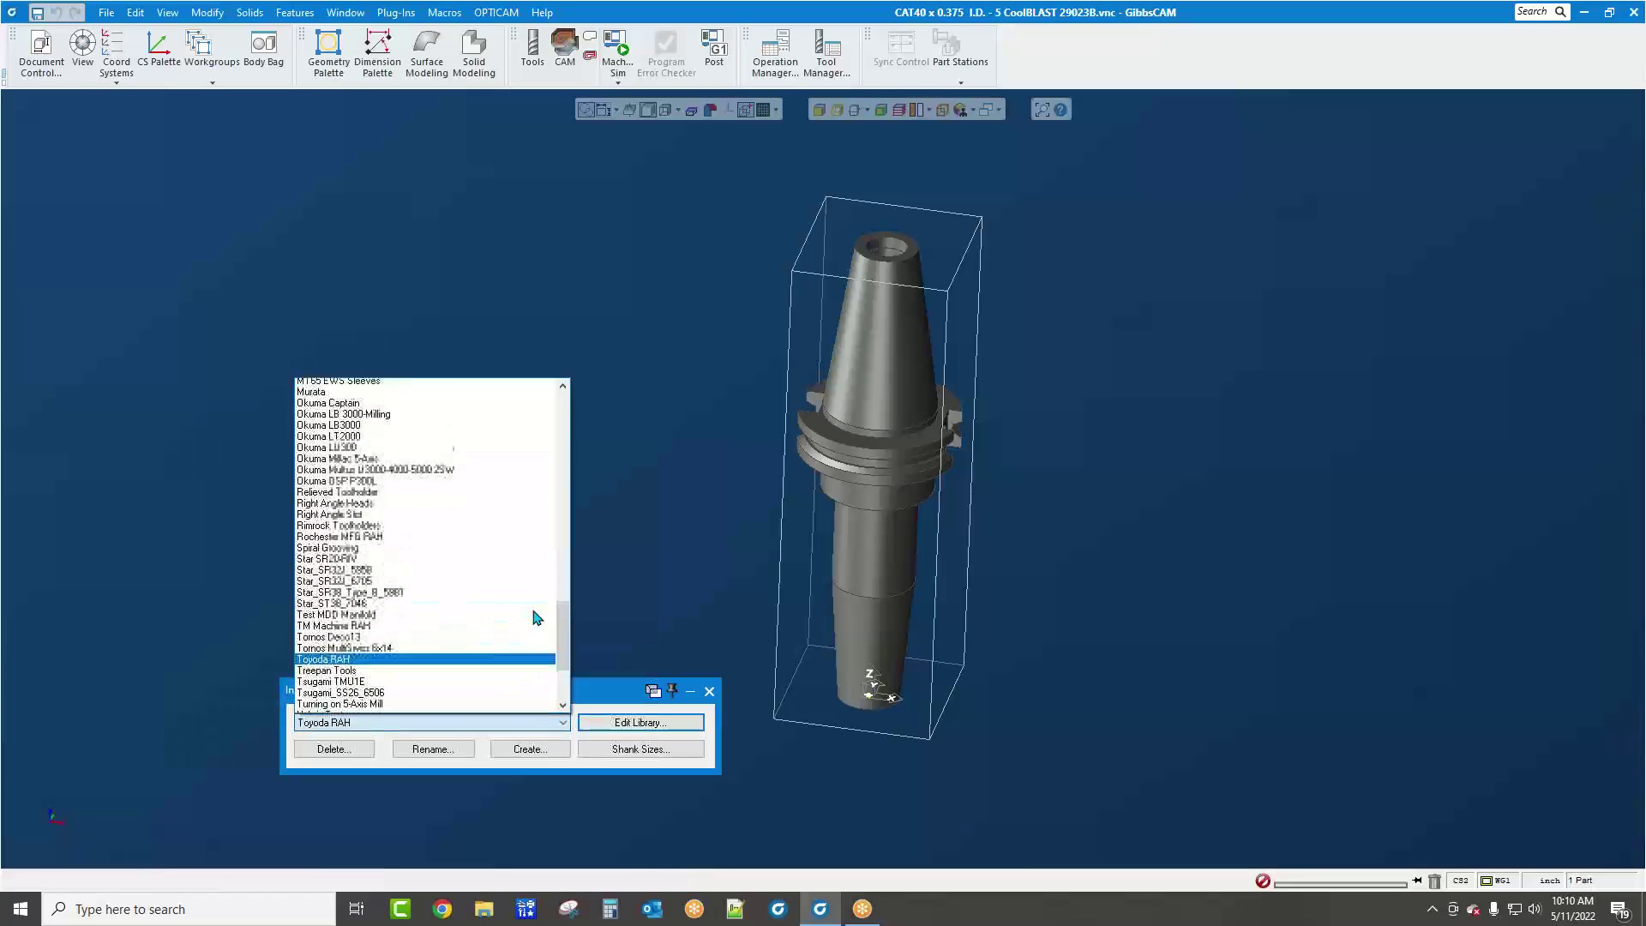
{"action": "scroll", "coordinate": [537, 617], "scroll_direction": "up", "scroll_amount": 10}
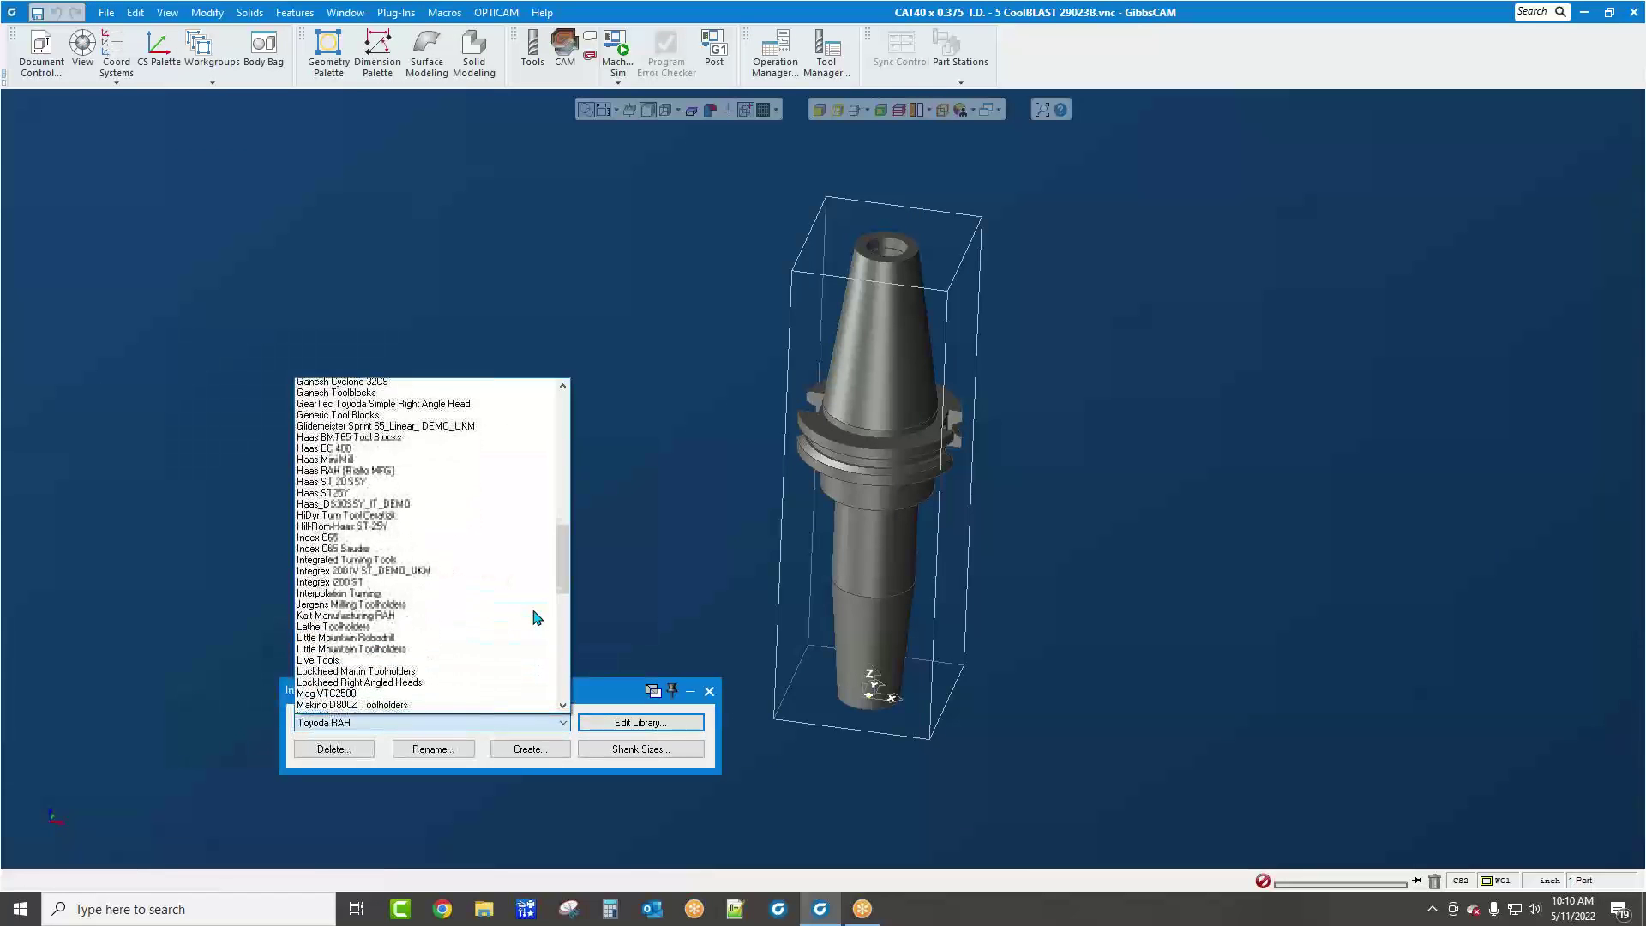
{"action": "scroll", "coordinate": [537, 617], "scroll_direction": "down", "scroll_amount": 2}
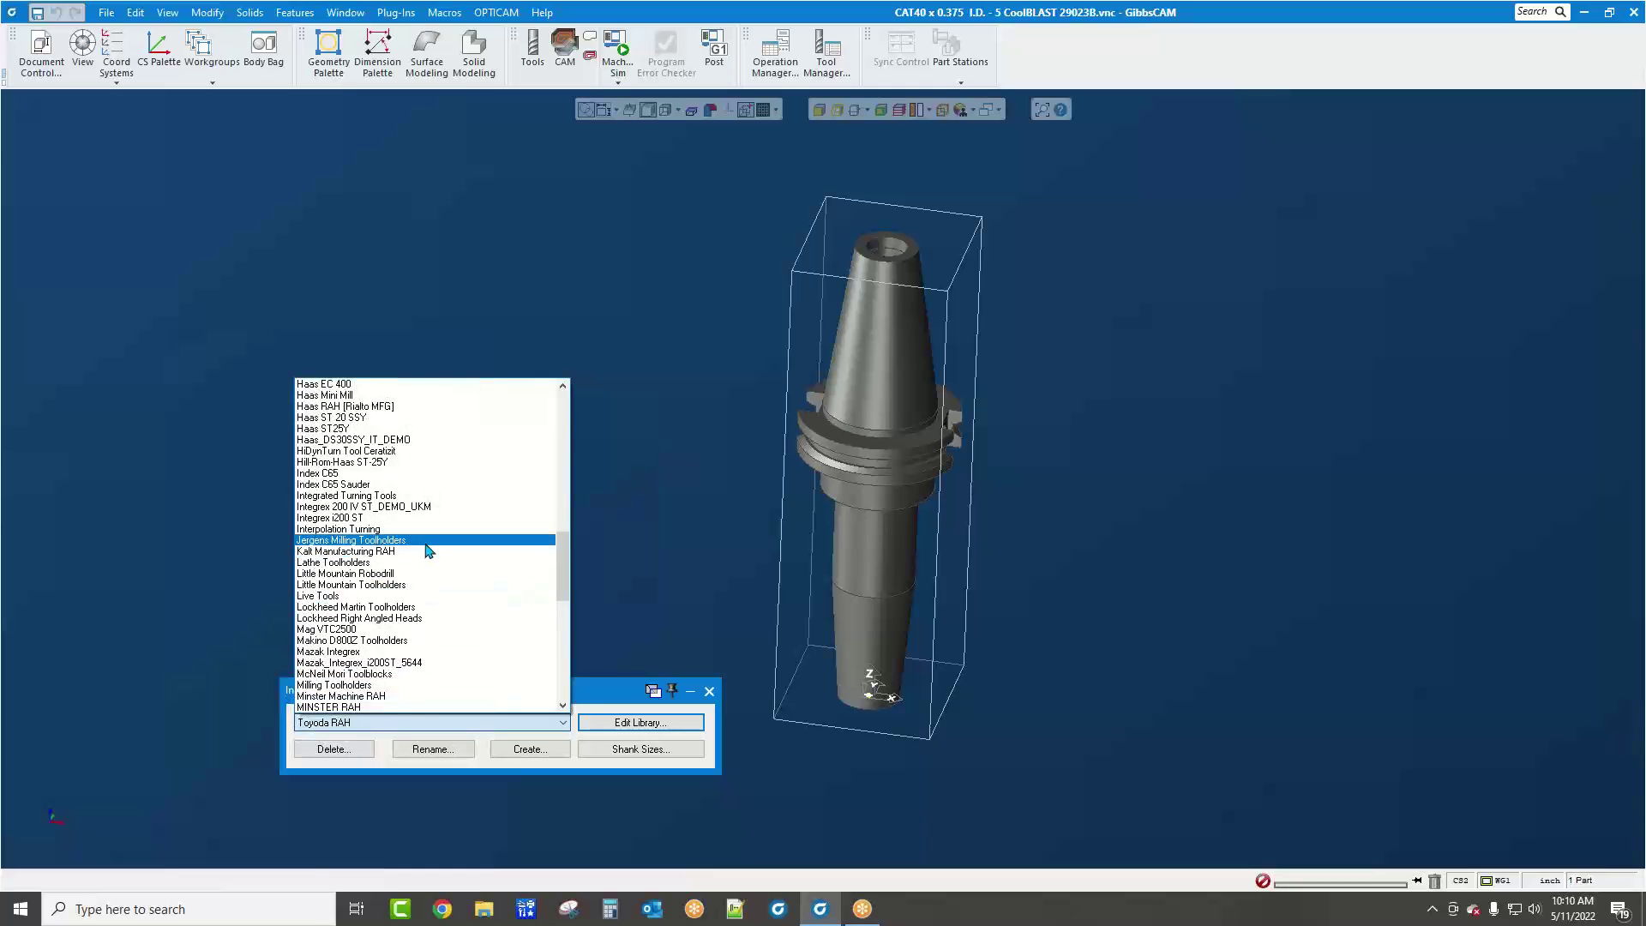
{"action": "left_click", "coordinate": [428, 540]}
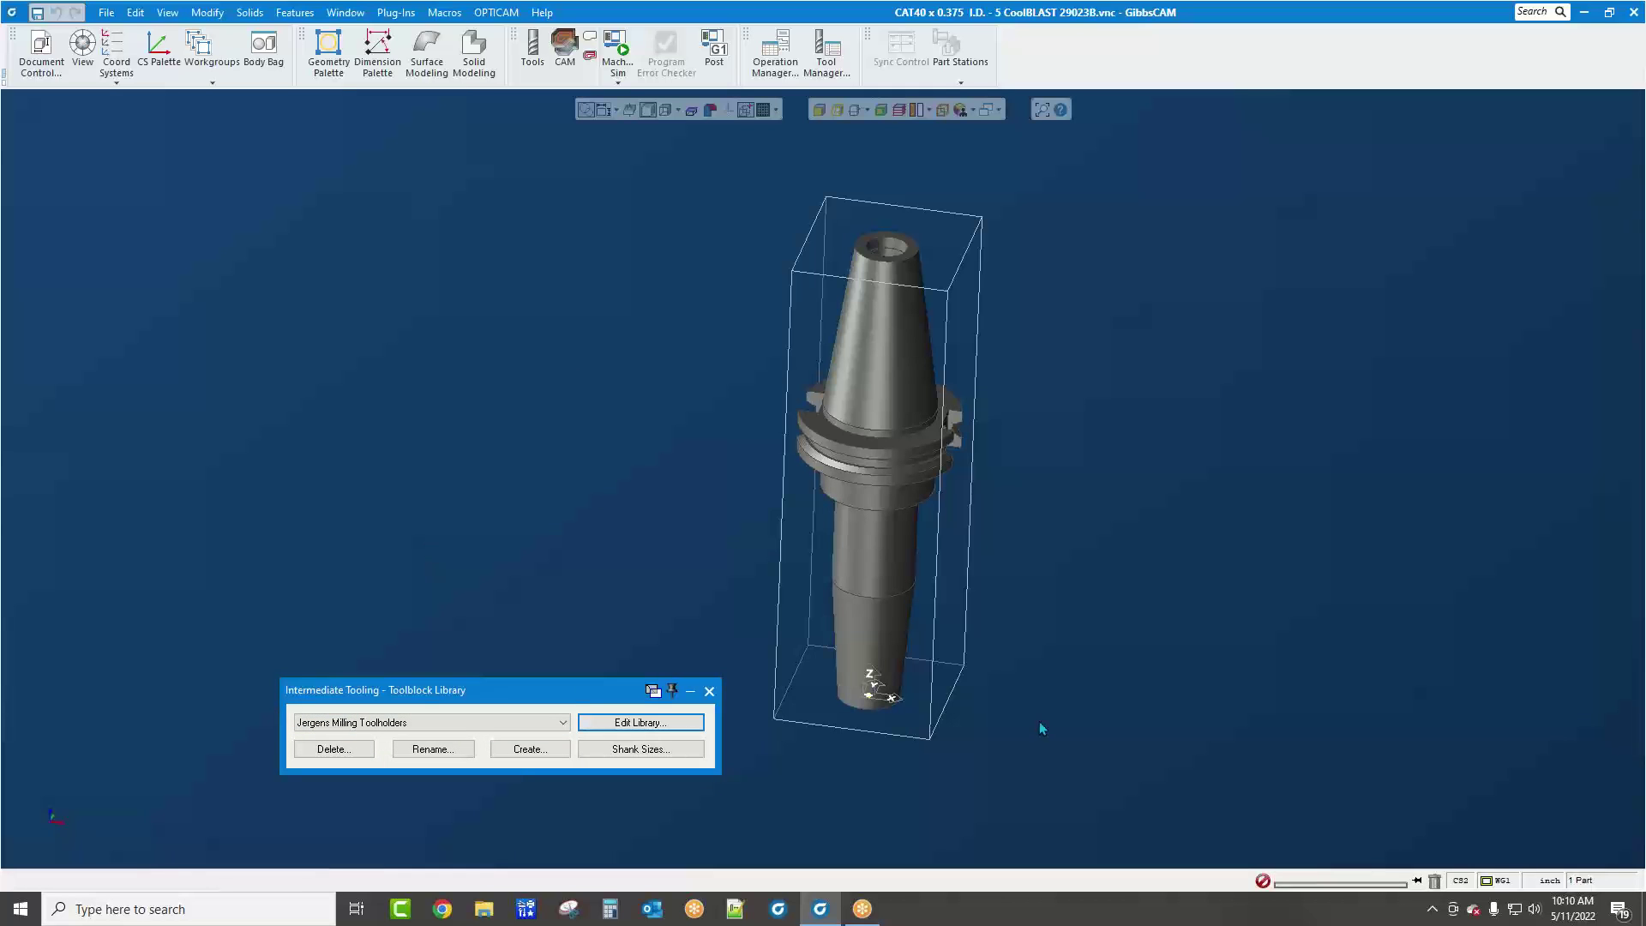
{"action": "left_click", "coordinate": [640, 722]}
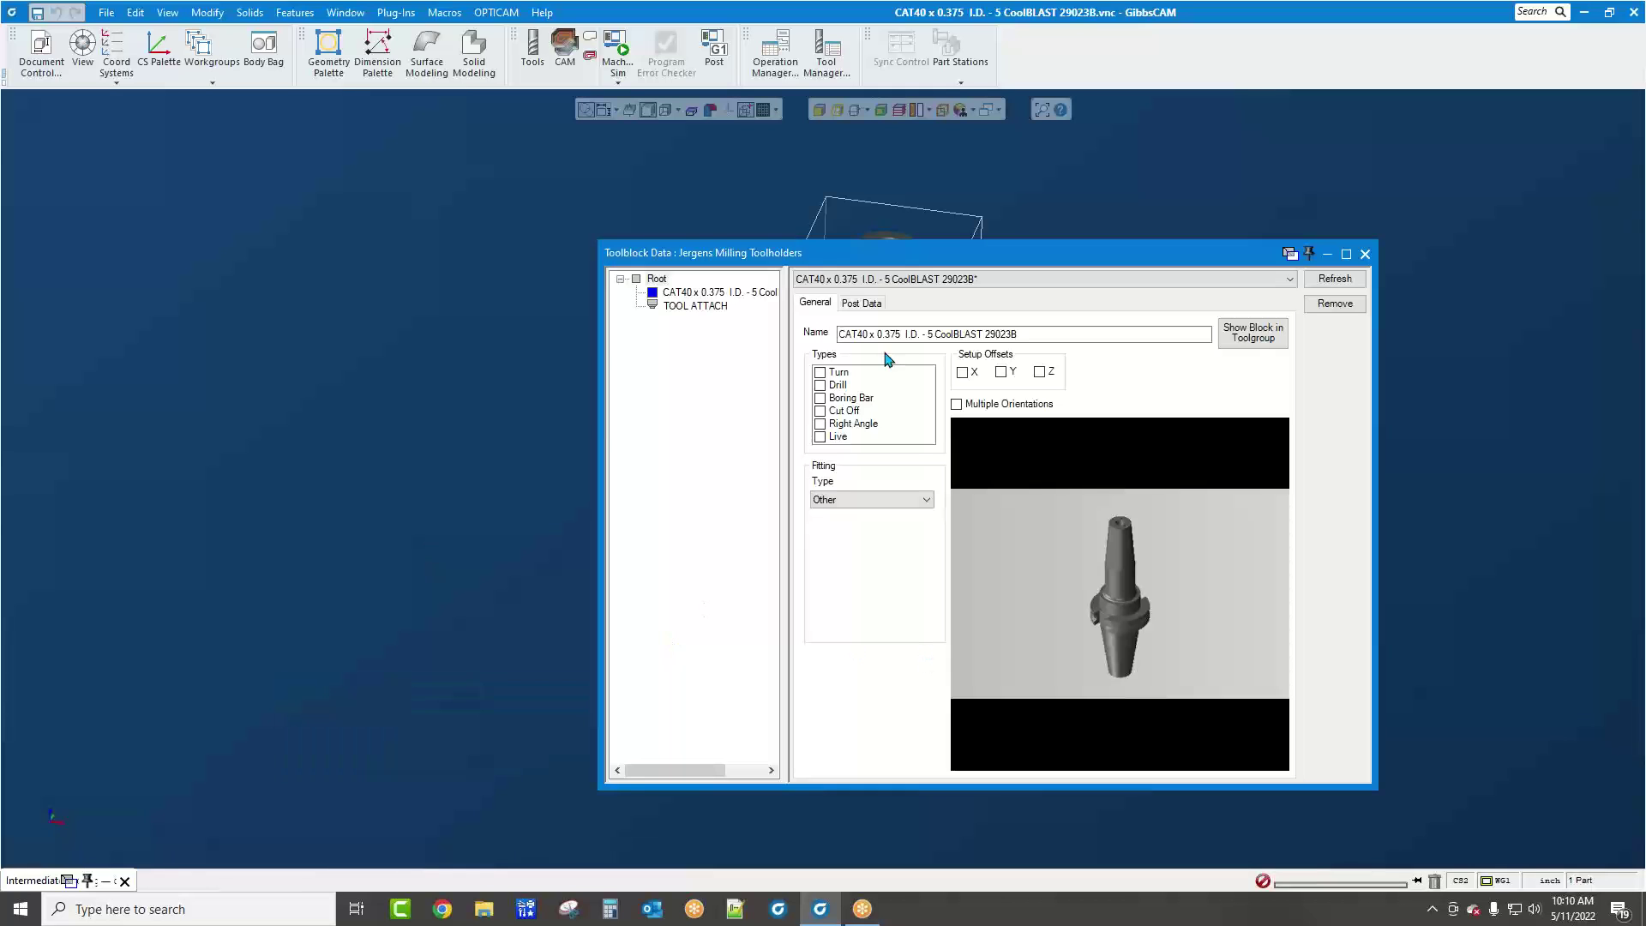
Remove the existing CAT40 x 0.375 I.D. - 5 CoolBLAST 29023B toolblock from the library
{"action": "left_click_drag", "start_coordinate": [683, 259], "coordinate": [551, 277]}
{"action": "right_click", "coordinate": [517, 291]}
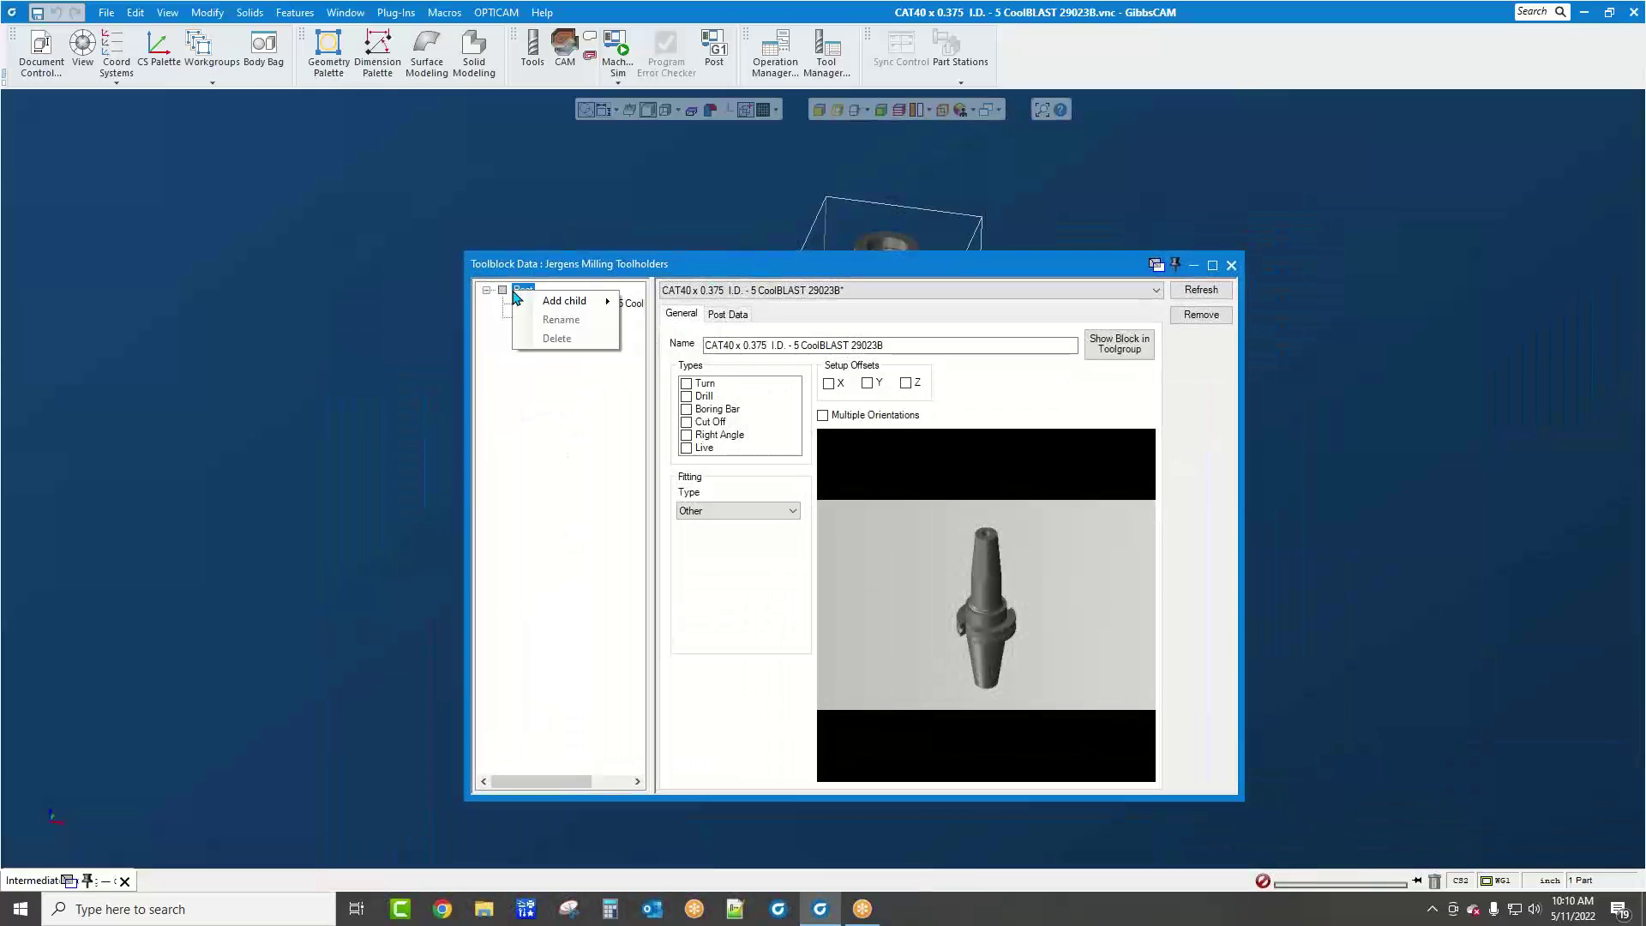
{"action": "left_click", "coordinate": [1200, 314]}
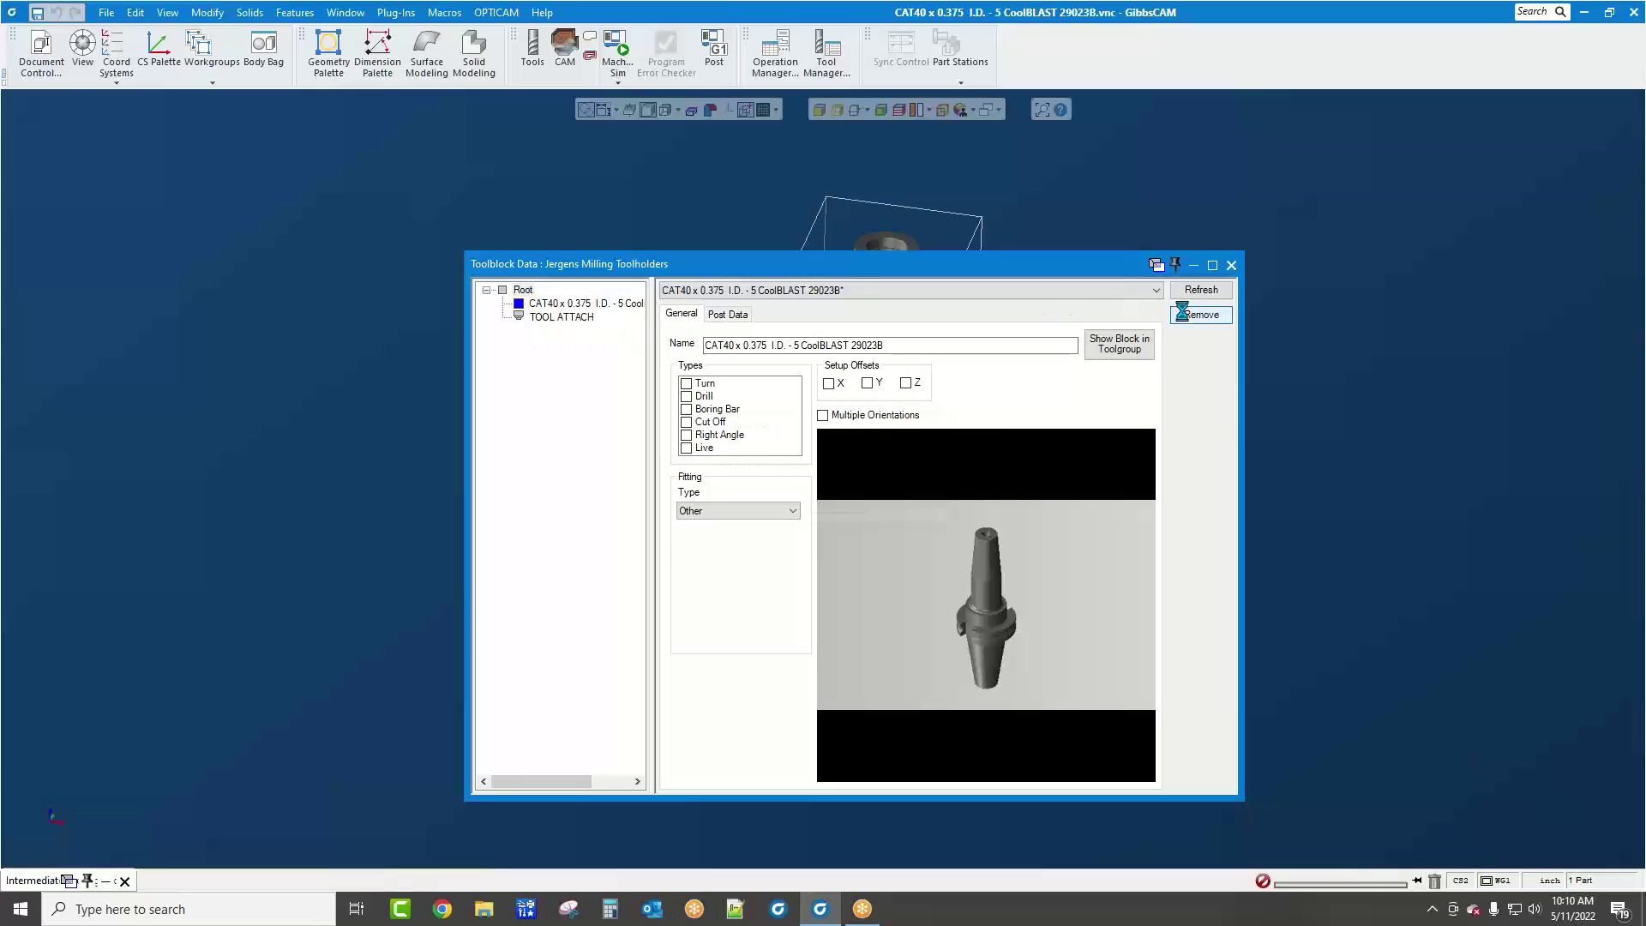
{"action": "left_click", "coordinate": [847, 507]}
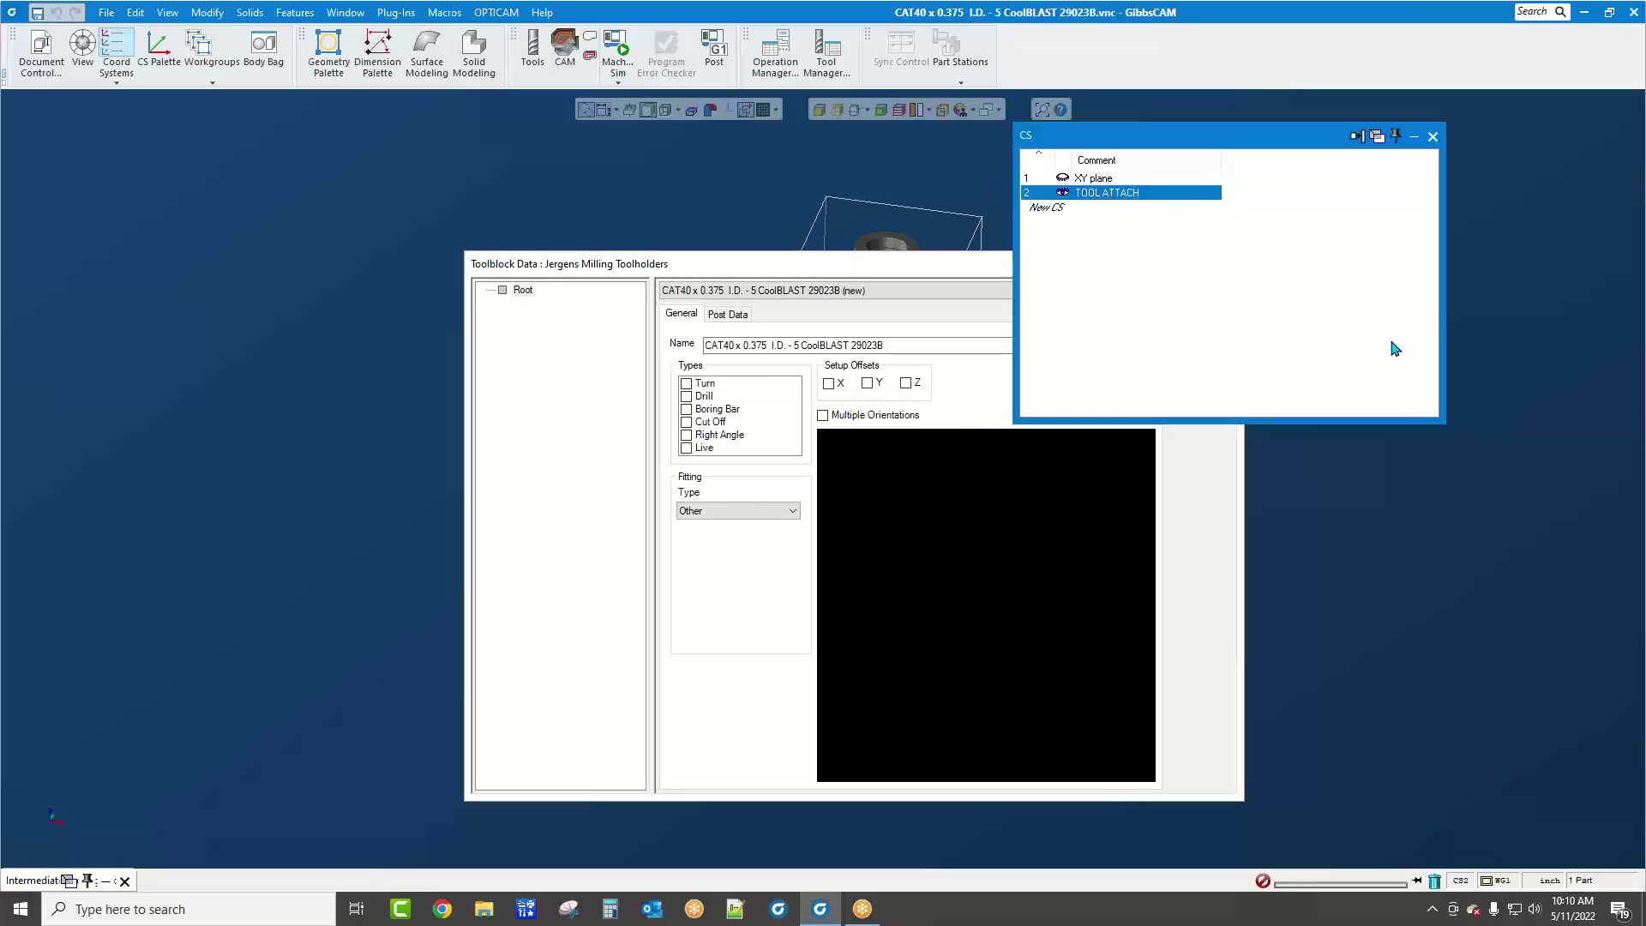
Add a receptor labelled TOOL ATTACH under Root and take its home position from the current coordinate system
{"action": "left_click_drag", "start_coordinate": [911, 278], "coordinate": [1342, 303]}
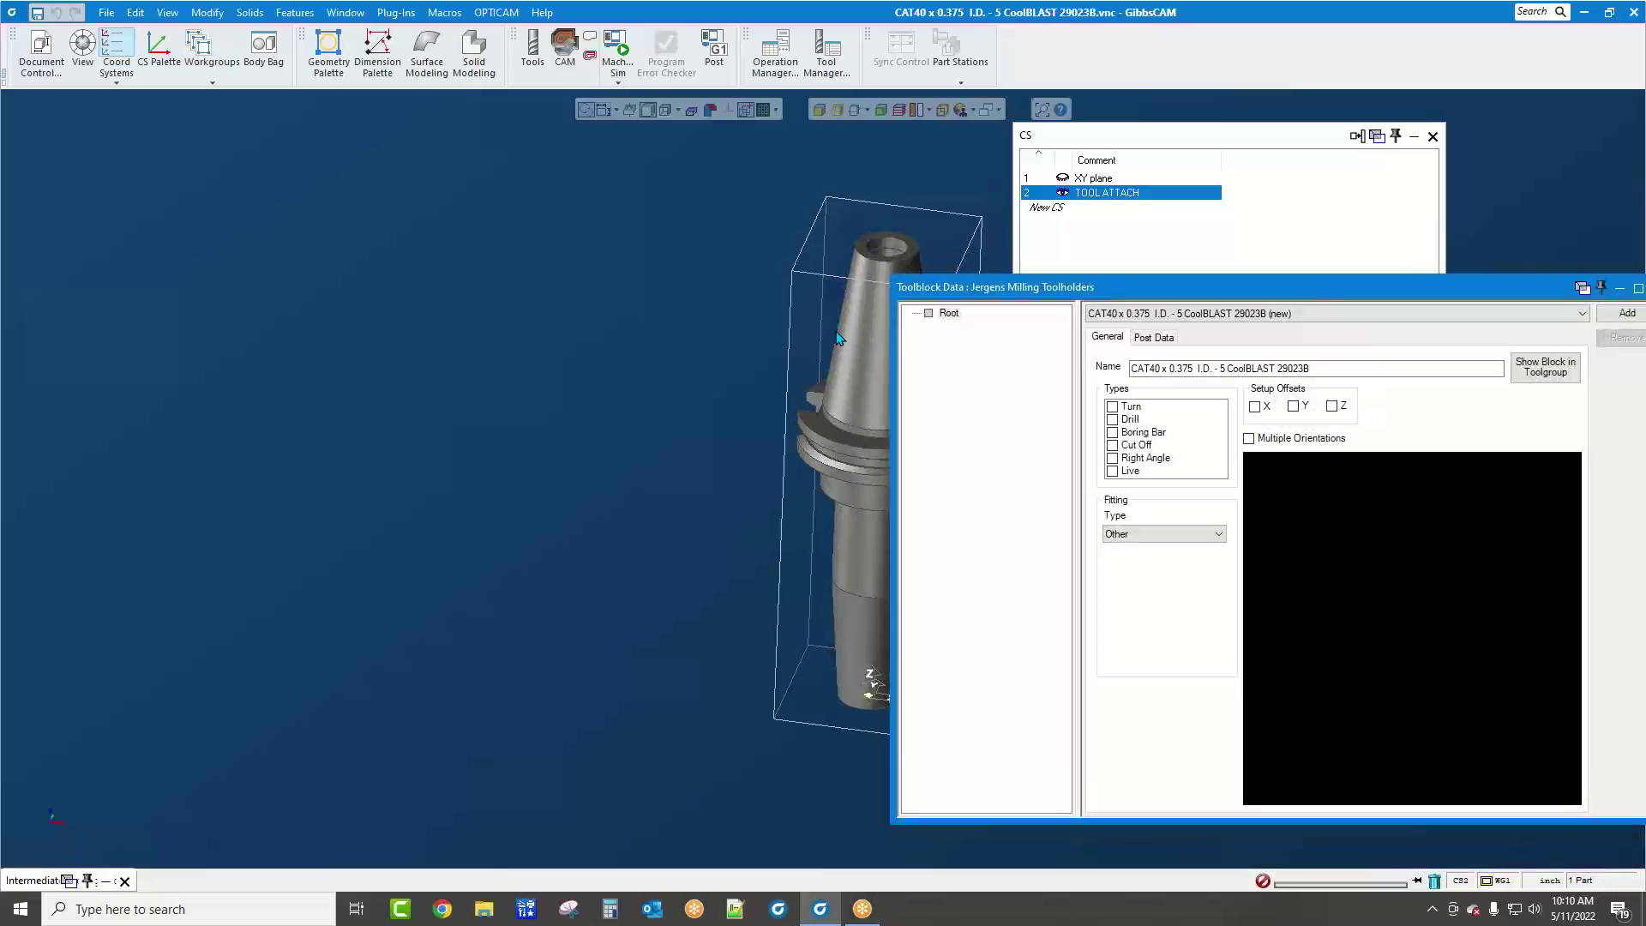
{"action": "right_click", "coordinate": [946, 315]}
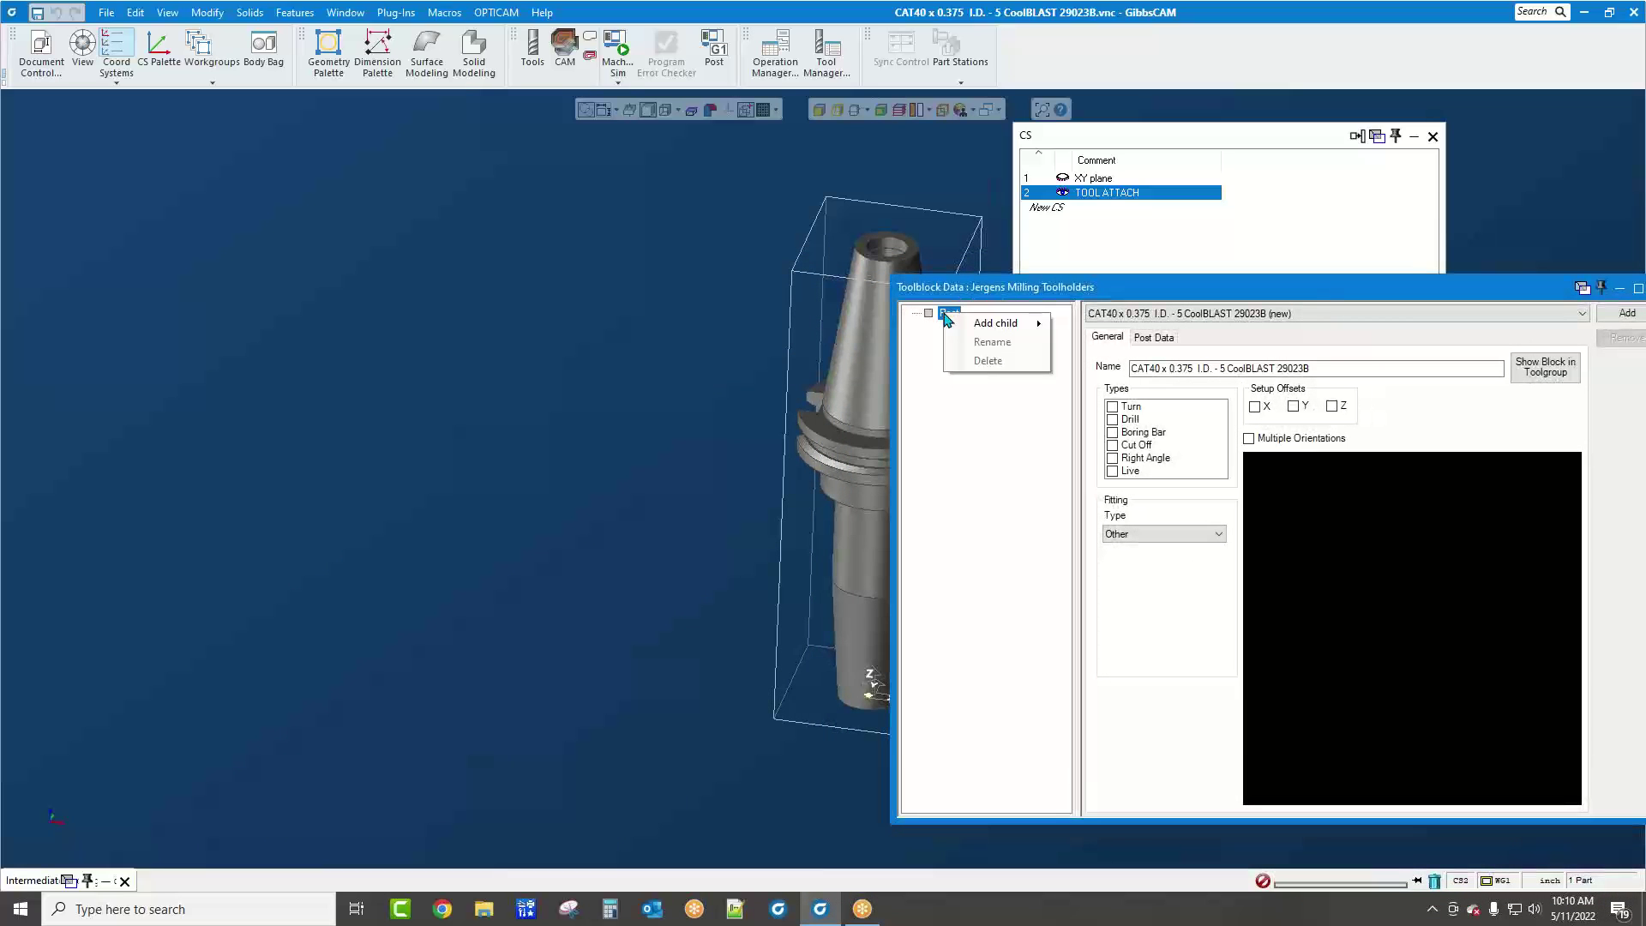
{"action": "mouse_move", "coordinate": [1025, 332]}
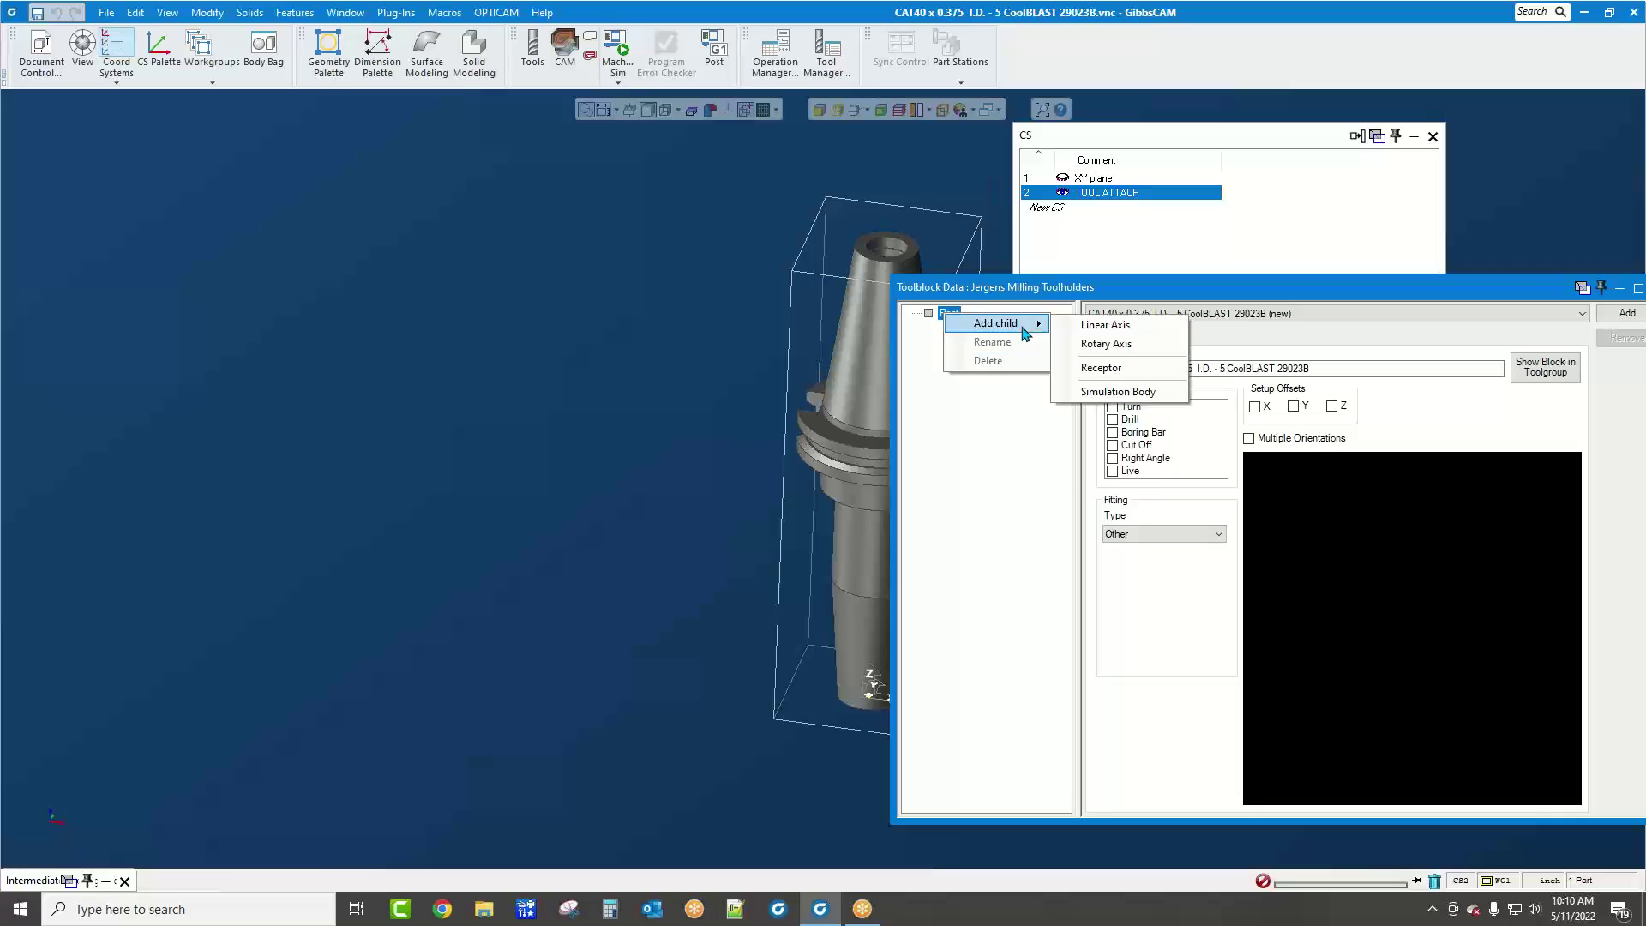
{"action": "left_click", "coordinate": [1101, 368]}
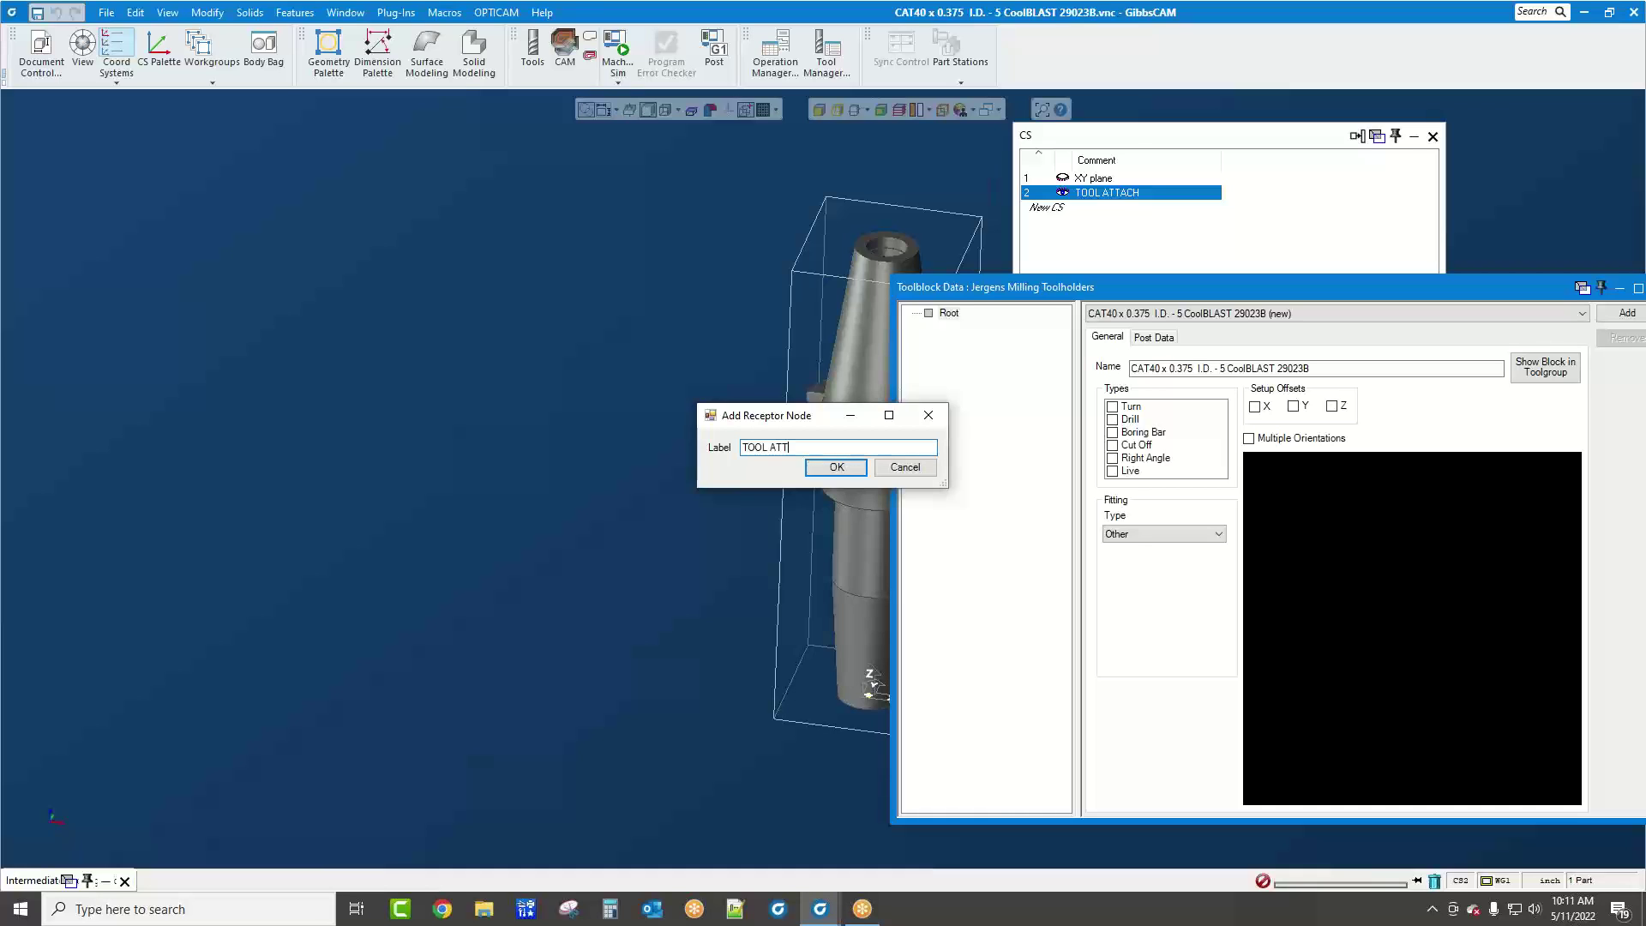
{"action": "left_click", "coordinate": [825, 468]}
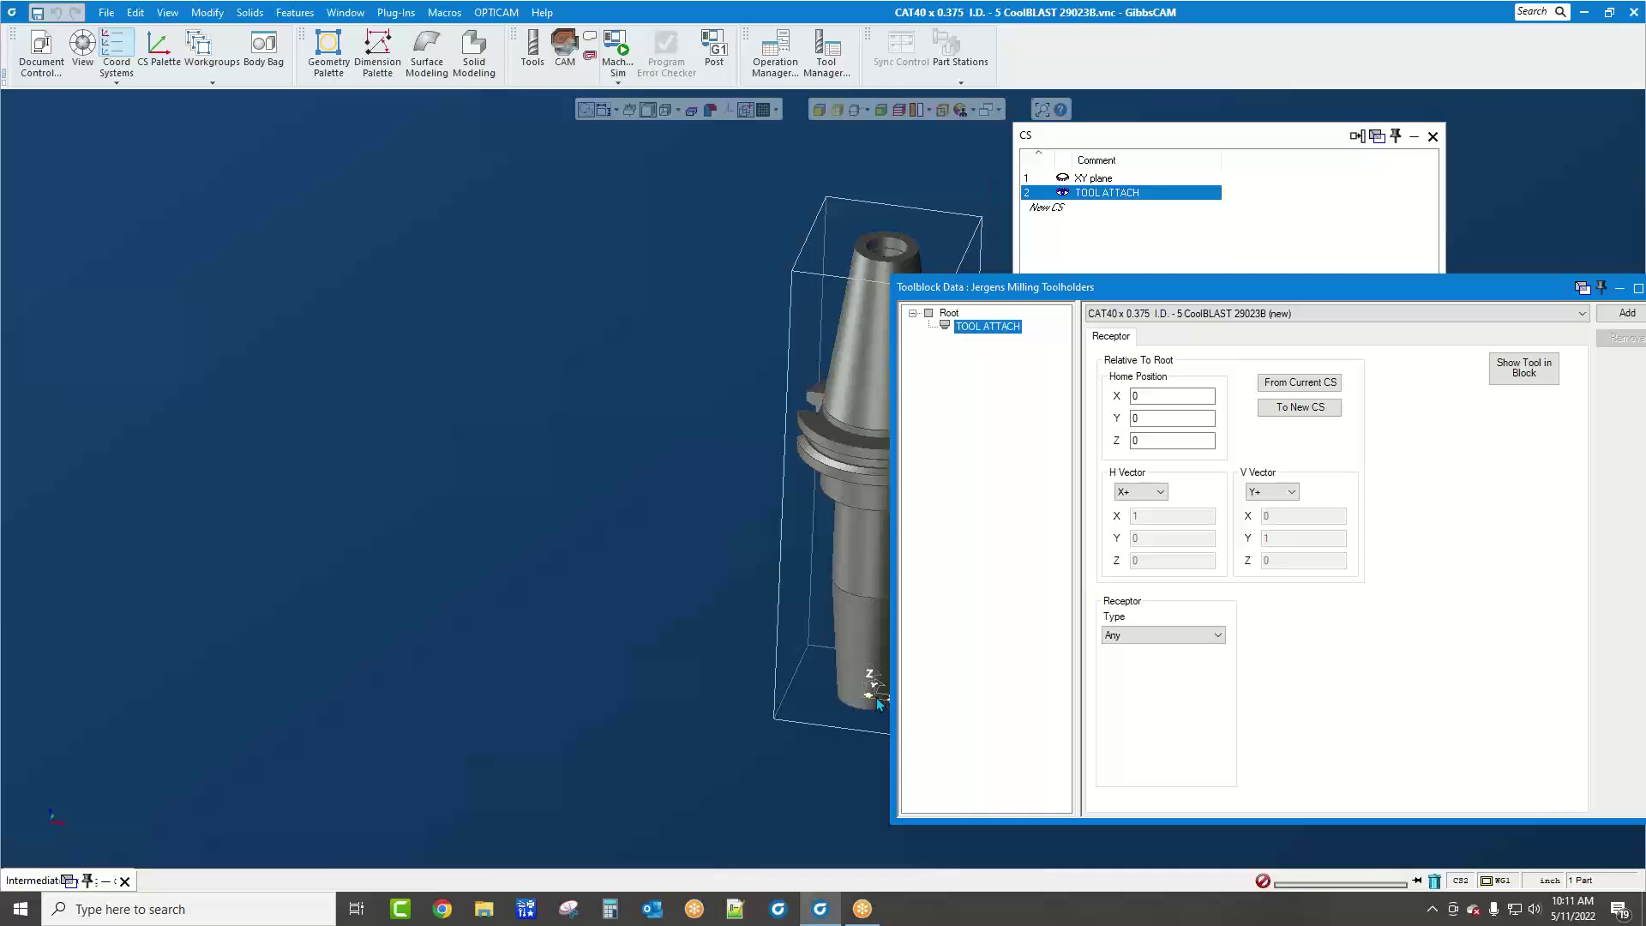
{"action": "left_click", "coordinate": [1288, 384]}
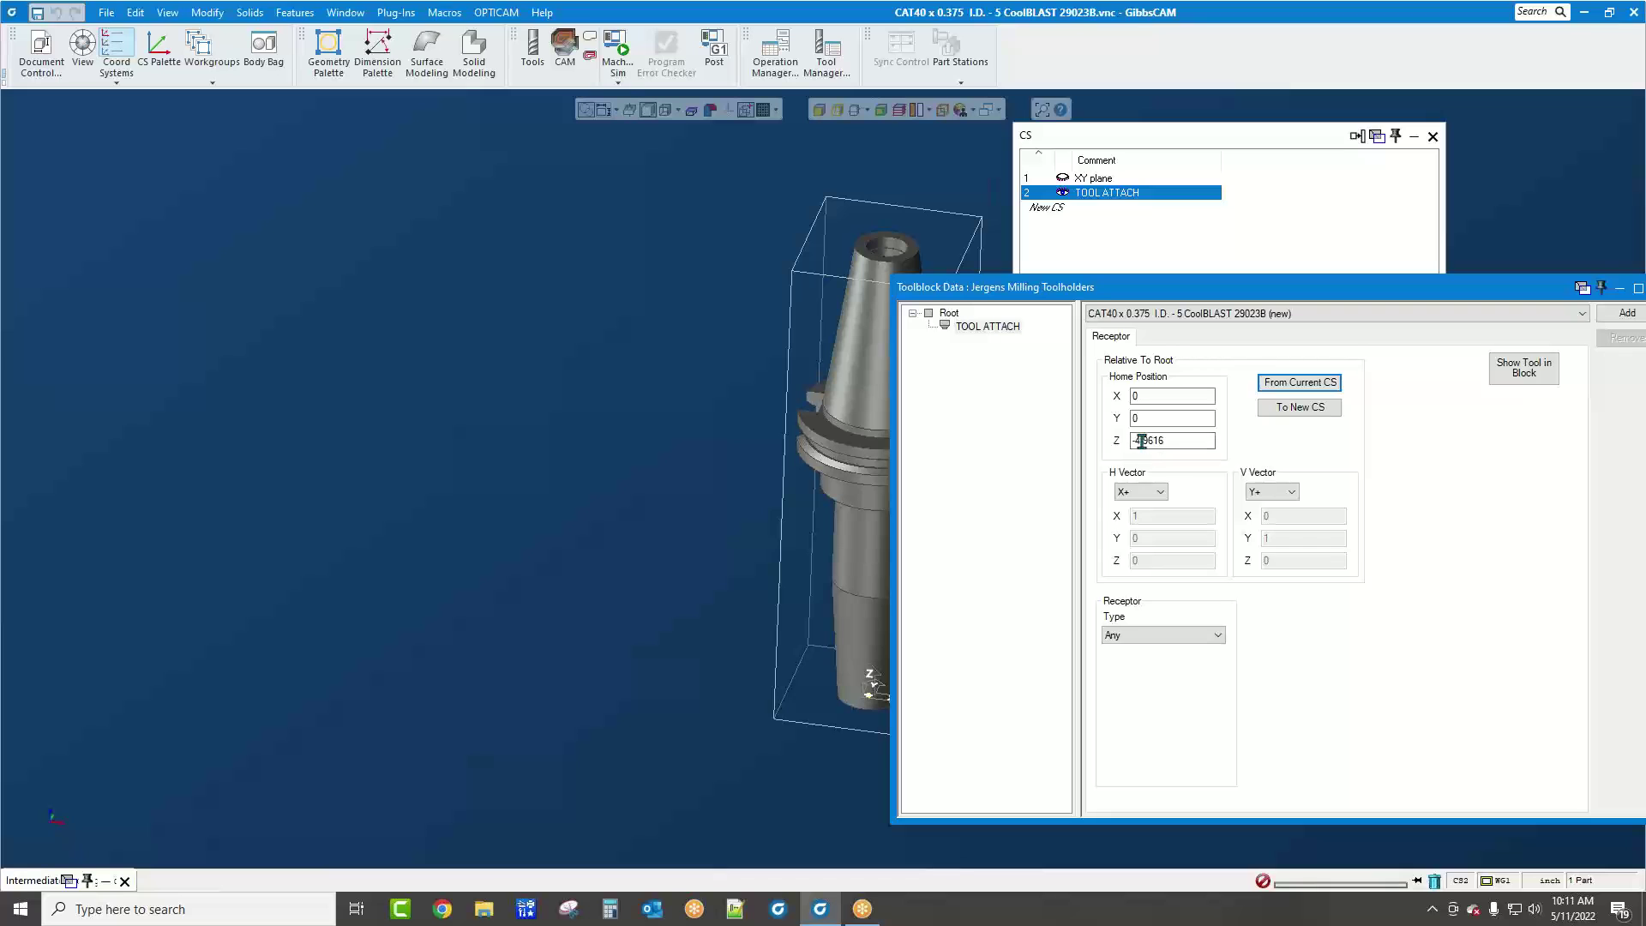
Add the toolholder solid under Root as a simulation body, keeping its default label and Apply Selected on
{"action": "left_click_drag", "start_coordinate": [1084, 282], "coordinate": [1106, 253]}
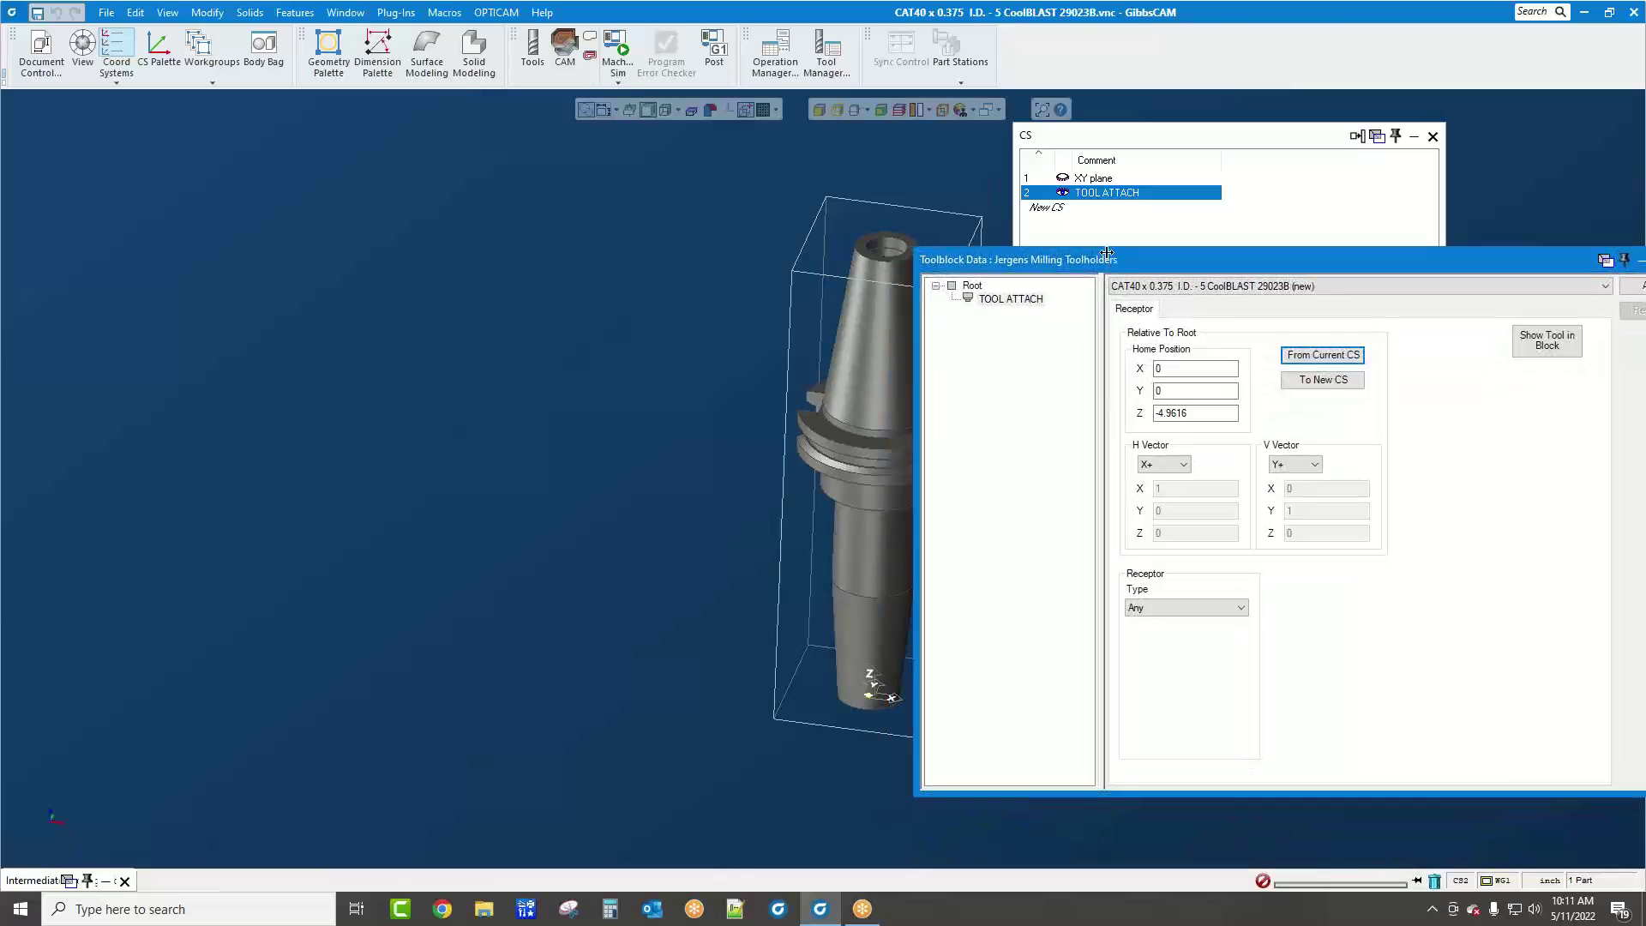
{"action": "left_click", "coordinate": [882, 425]}
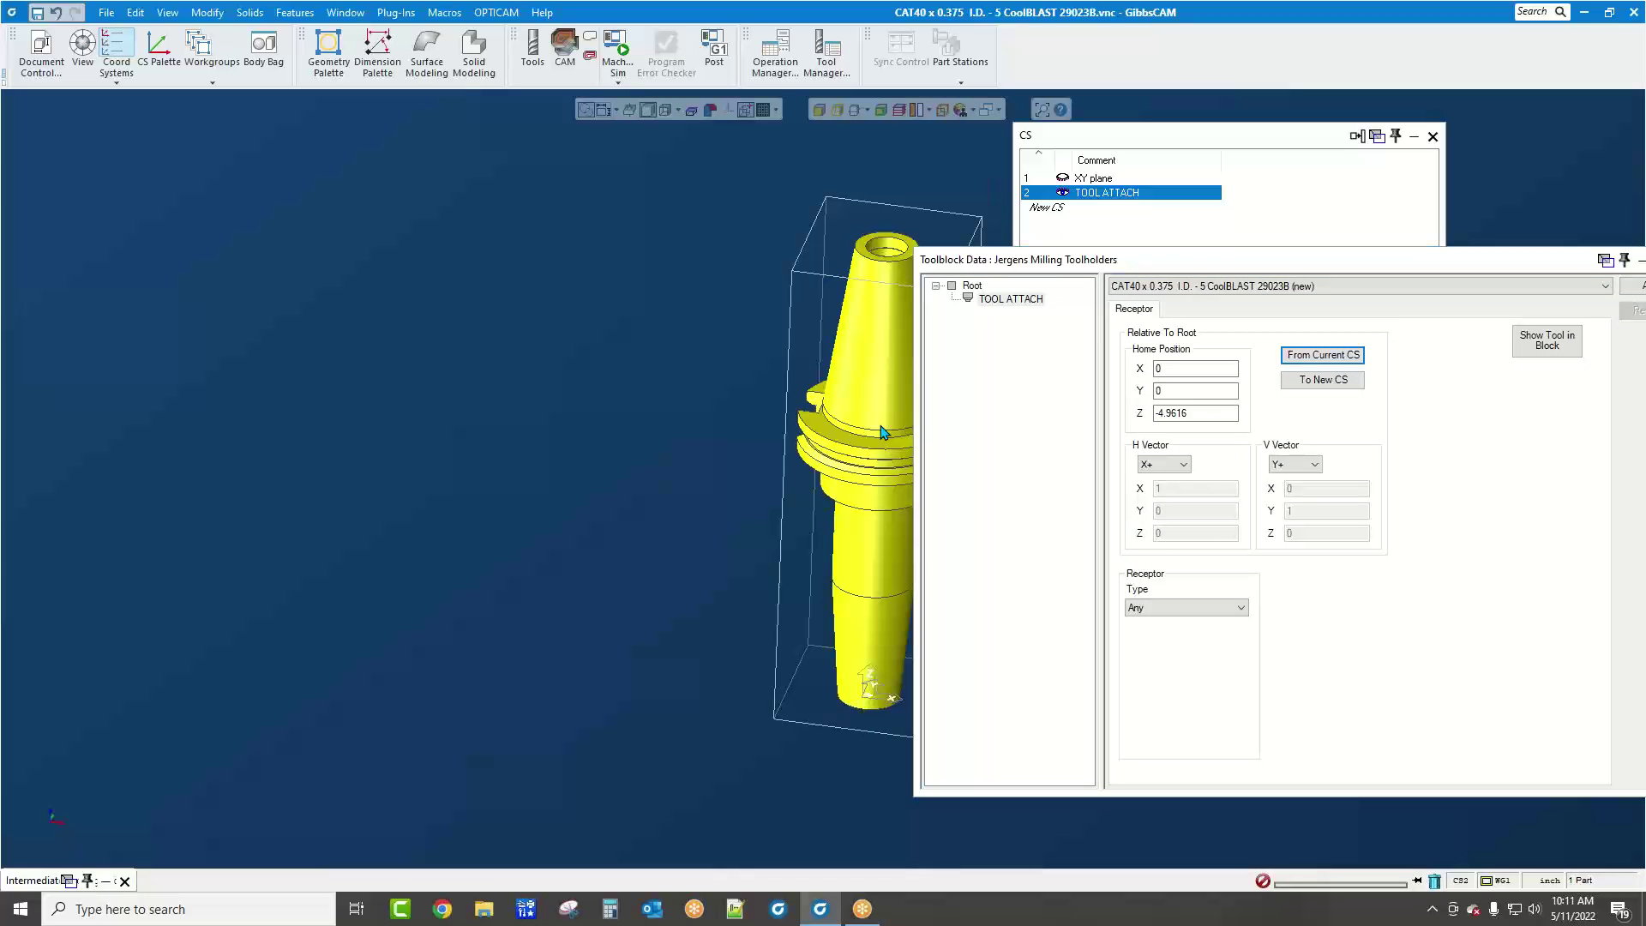
{"action": "right_click", "coordinate": [967, 287]}
{"action": "mouse_move", "coordinate": [996, 297]}
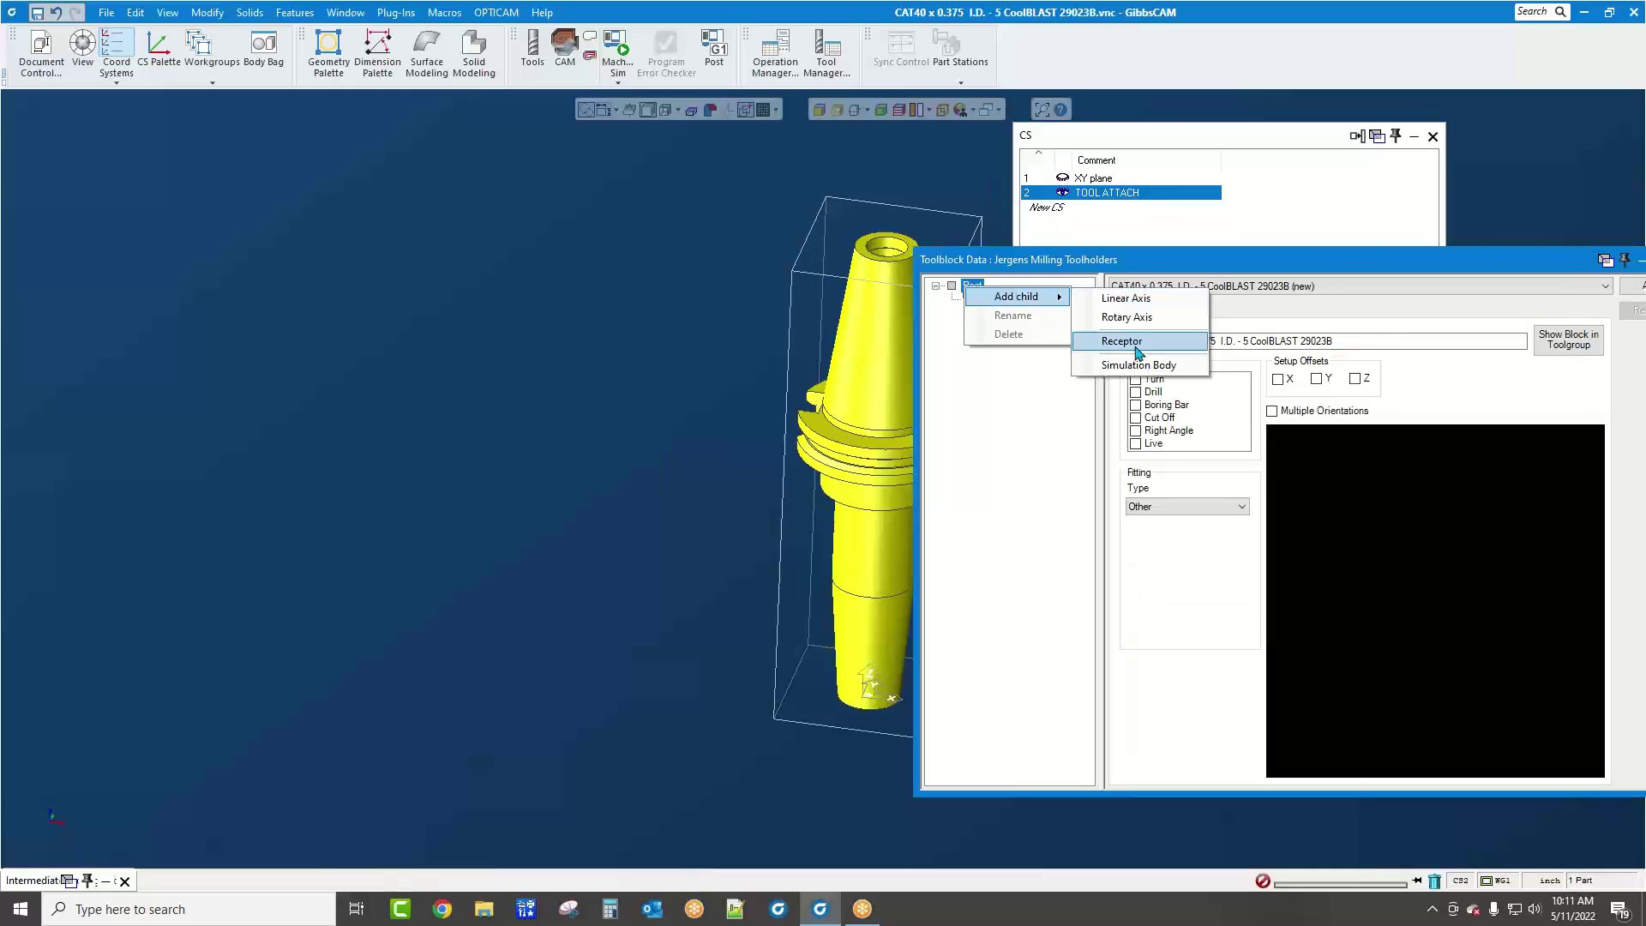
{"action": "left_click", "coordinate": [1106, 366]}
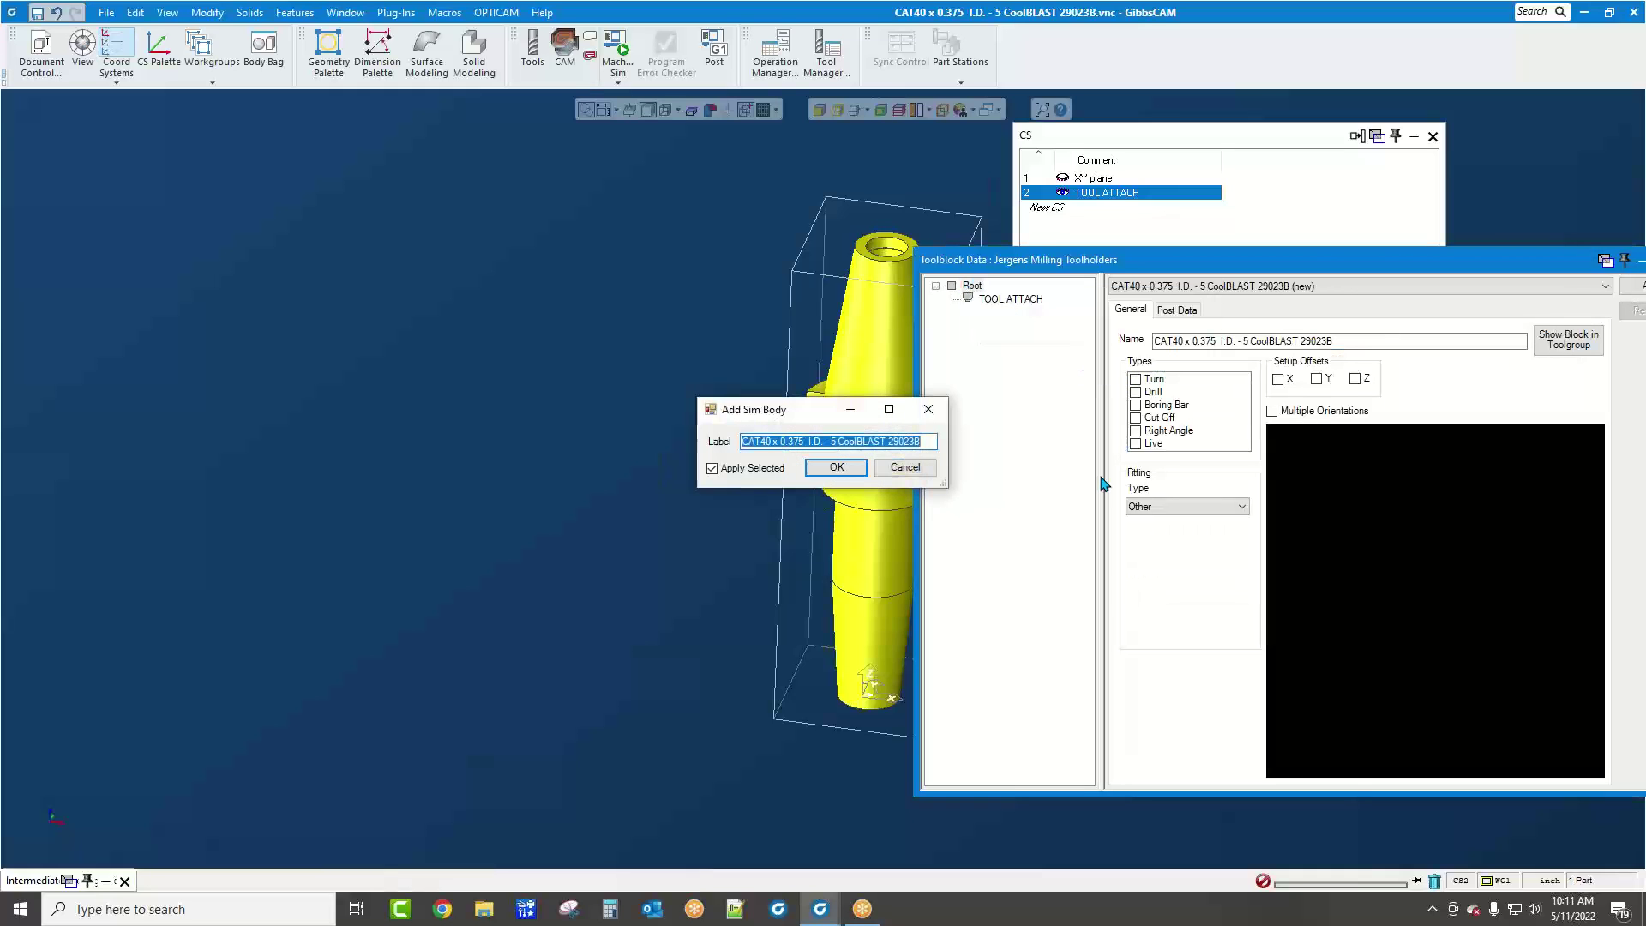
{"action": "left_click", "coordinate": [815, 470]}
{"action": "left_click_drag", "start_coordinate": [1213, 261], "coordinate": [983, 240]}
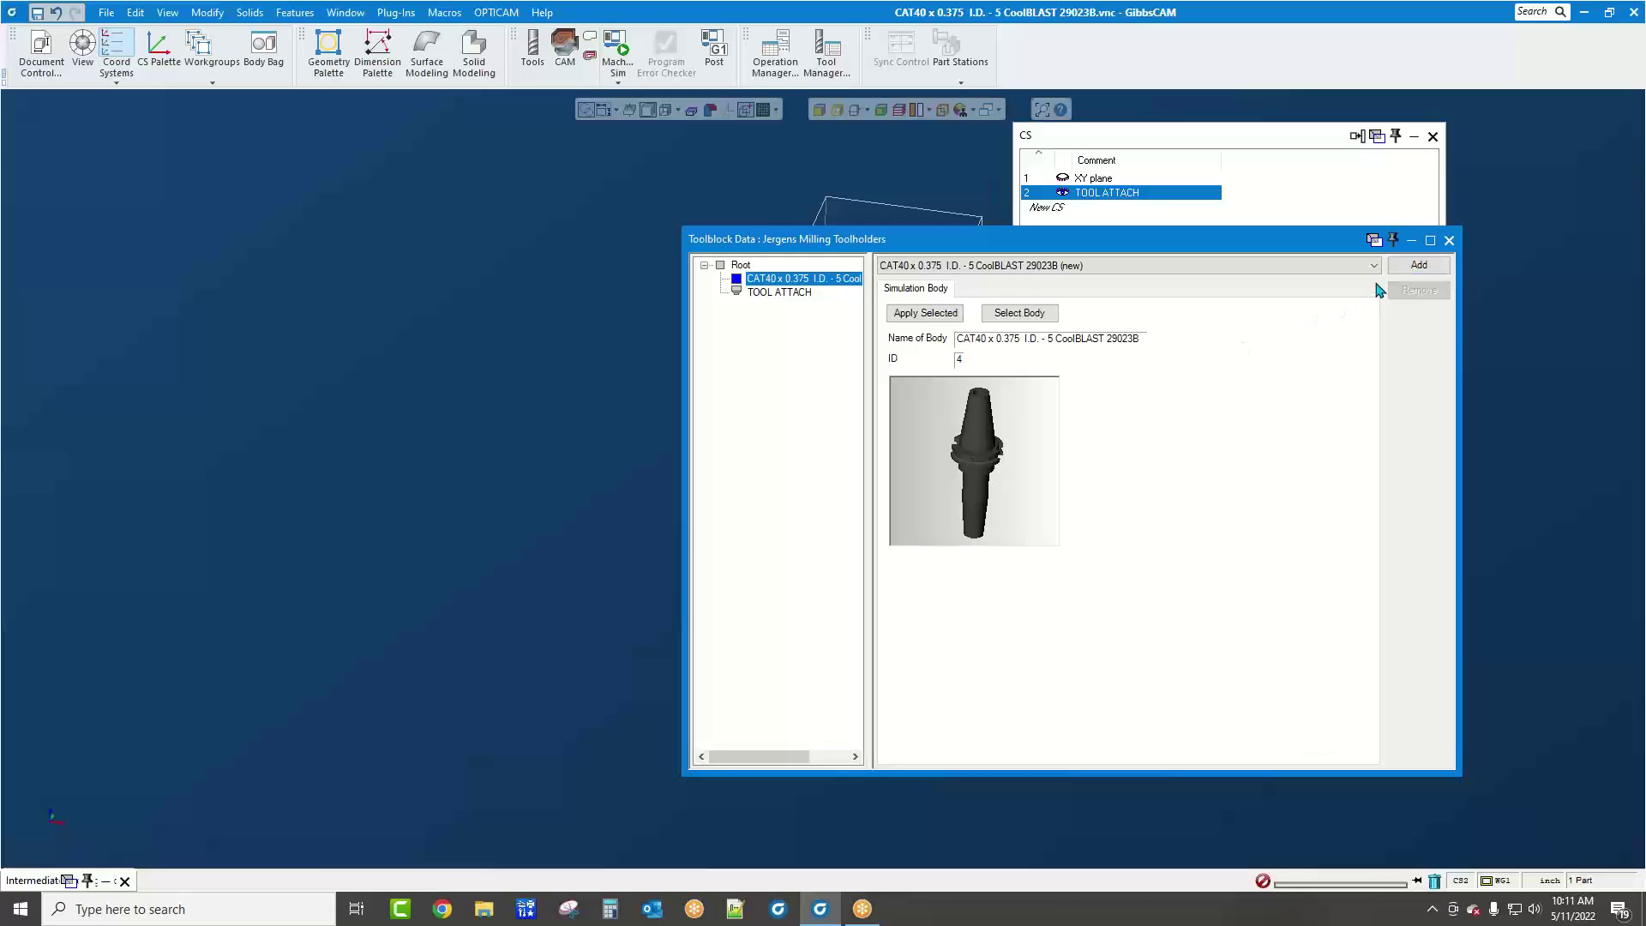
Change milling tool 1 to a drill with a diameter of .250 and the tool holder set to None
{"action": "left_click", "coordinate": [743, 266]}
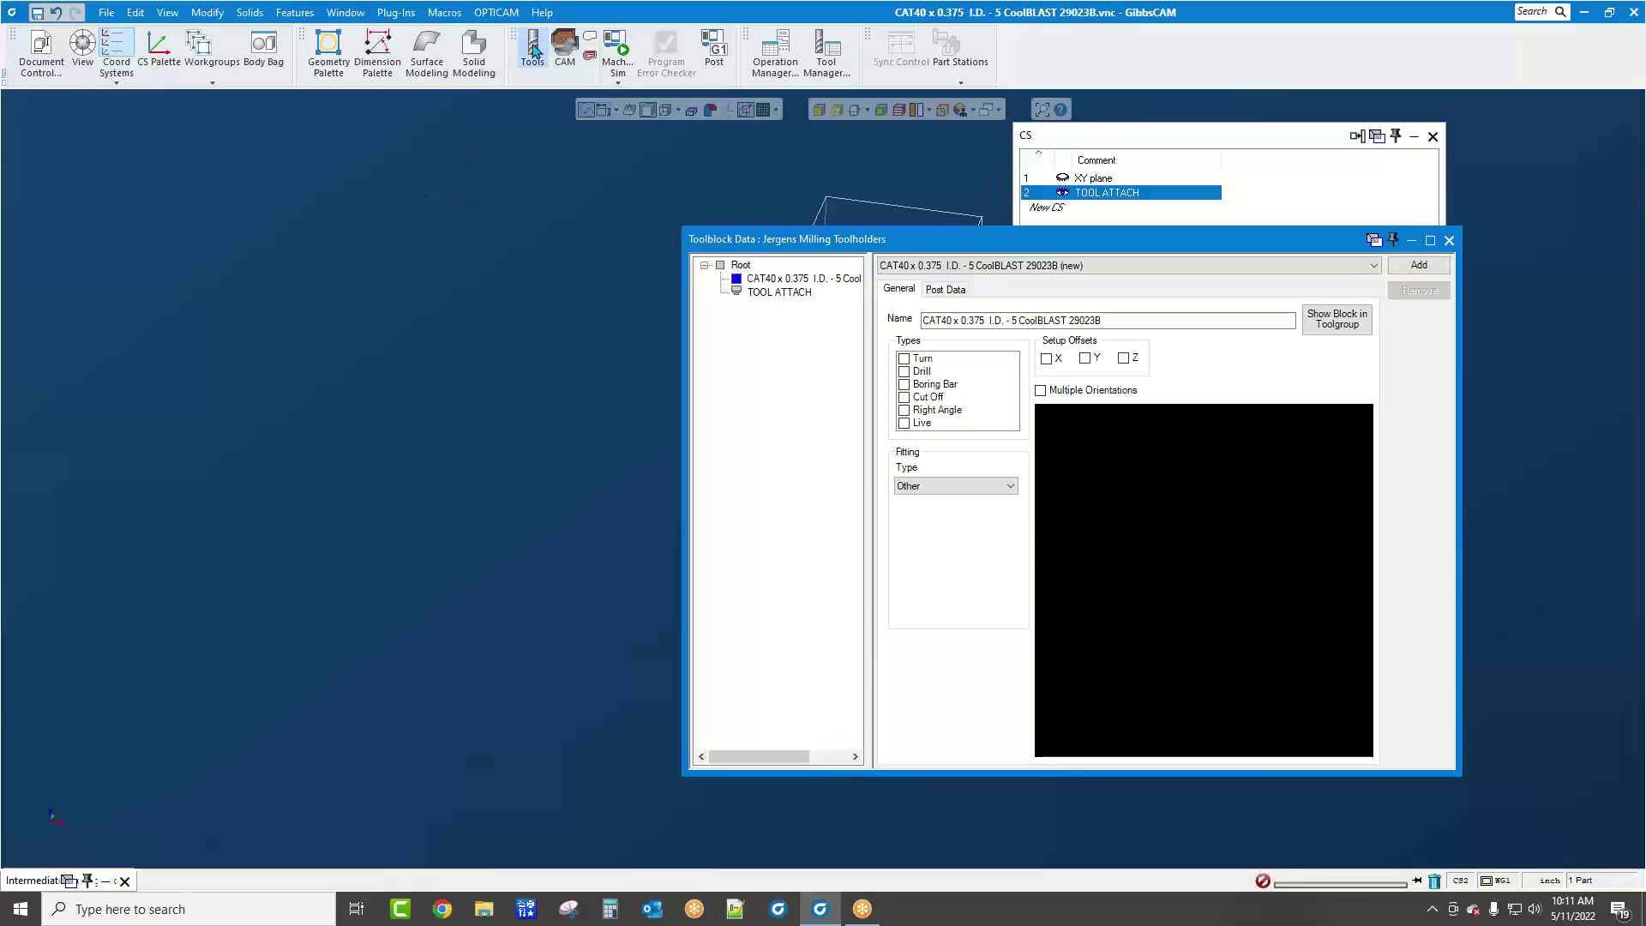
{"action": "left_click", "coordinate": [532, 47]}
{"action": "double_click", "coordinate": [29, 131]}
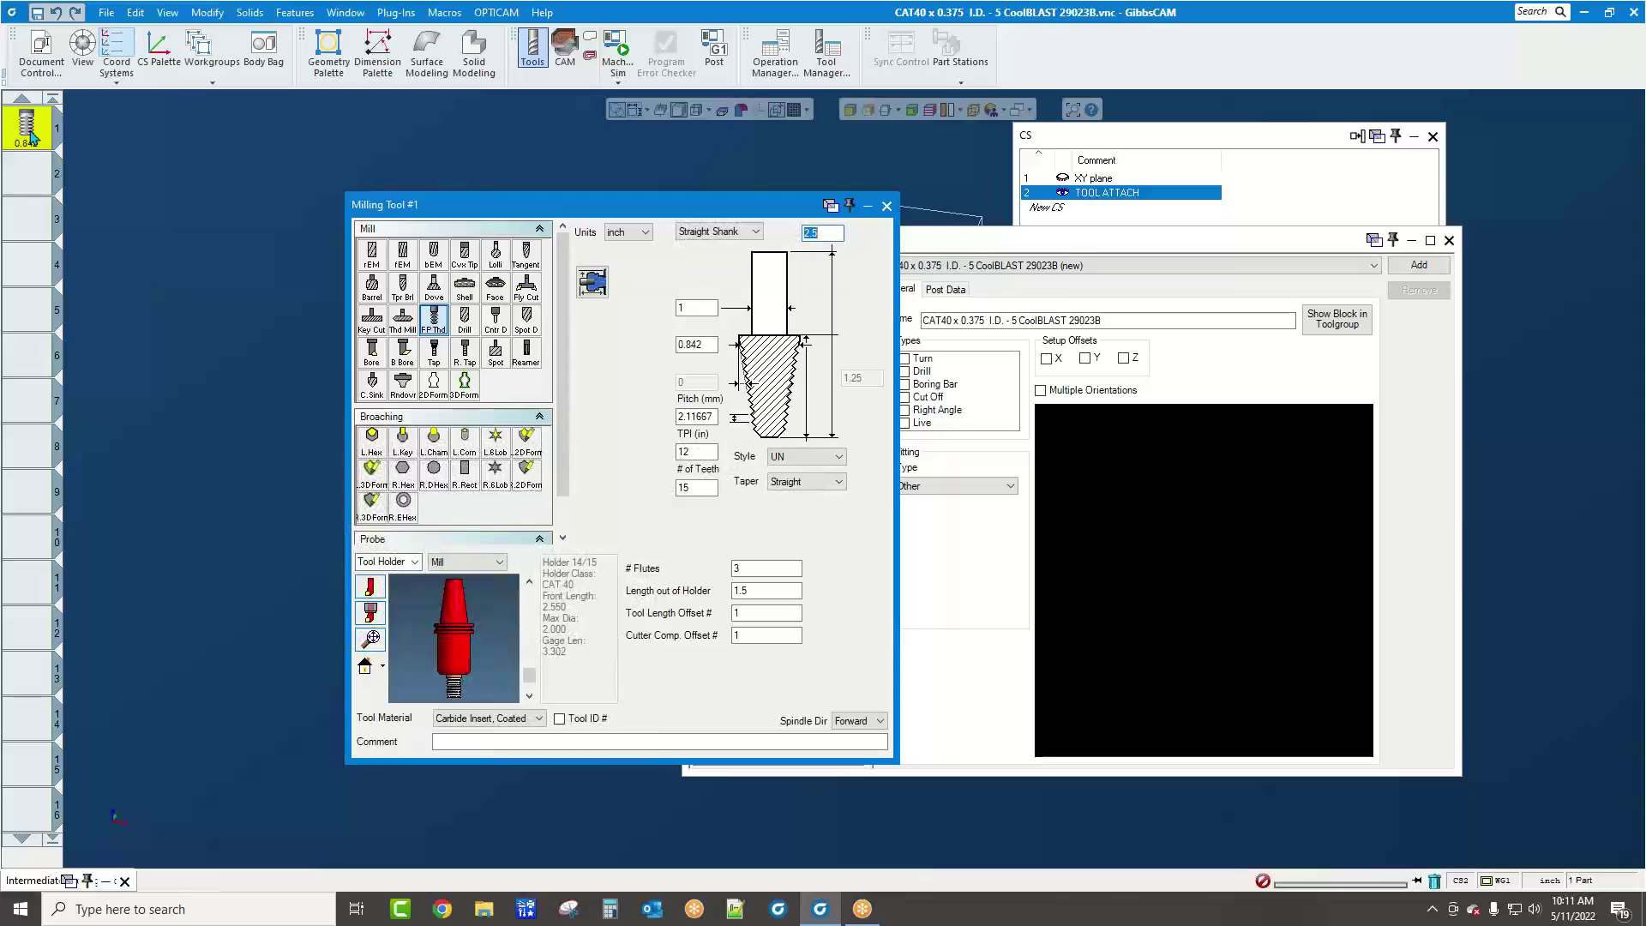
{"action": "left_click", "coordinate": [382, 562]}
{"action": "left_click", "coordinate": [378, 580]}
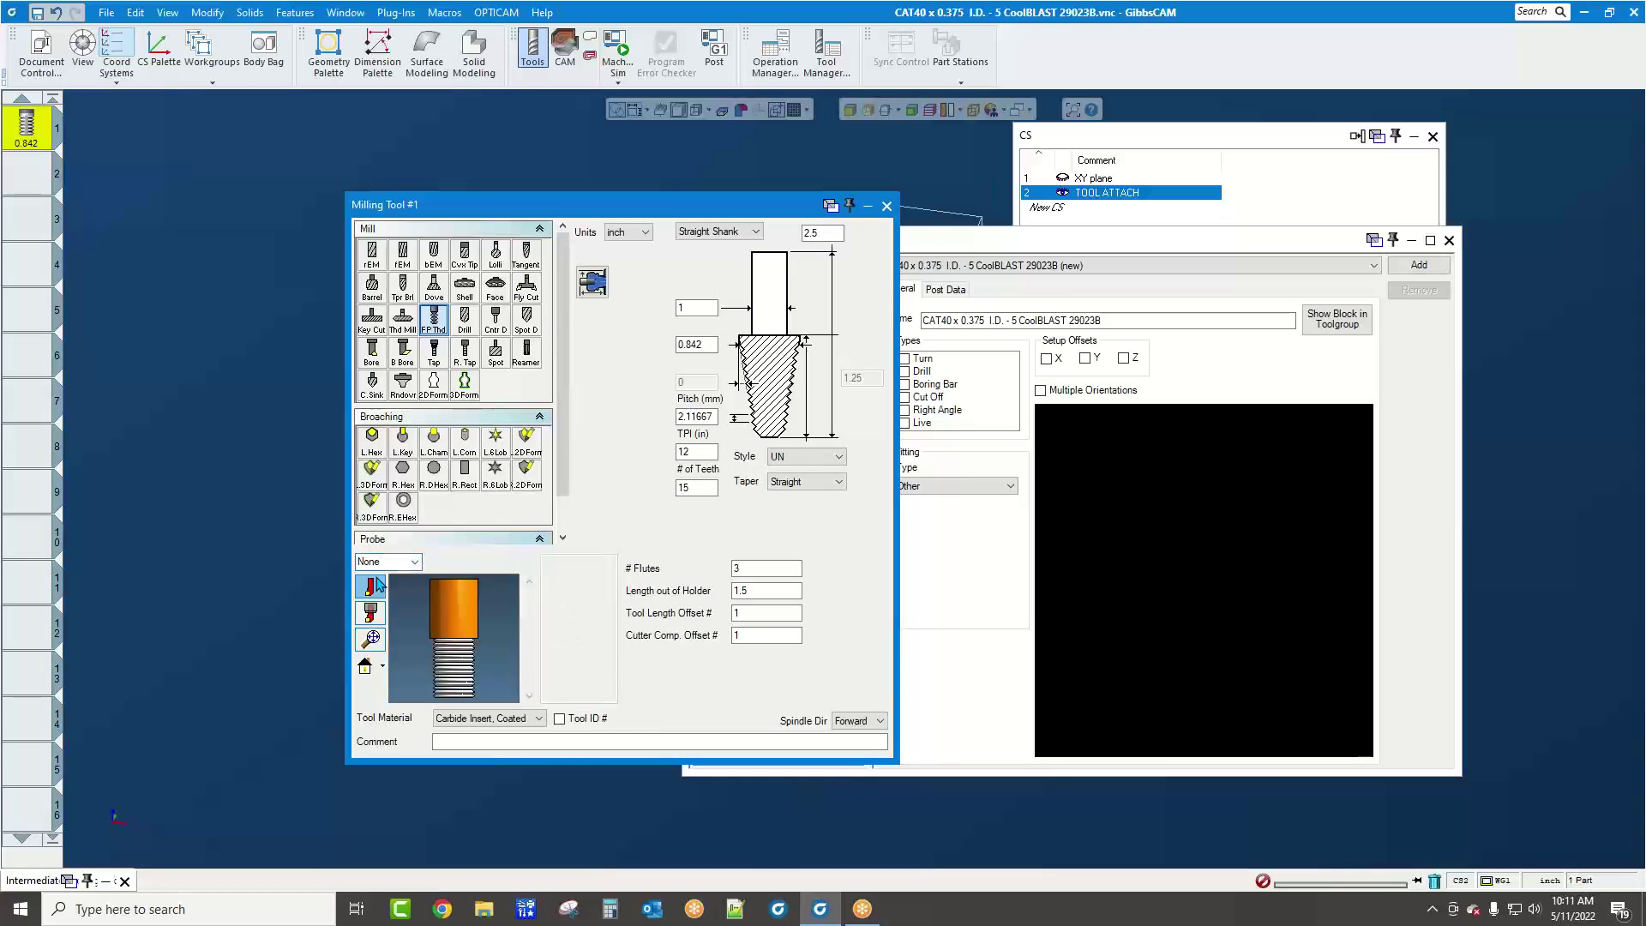
{"action": "left_click", "coordinate": [464, 322]}
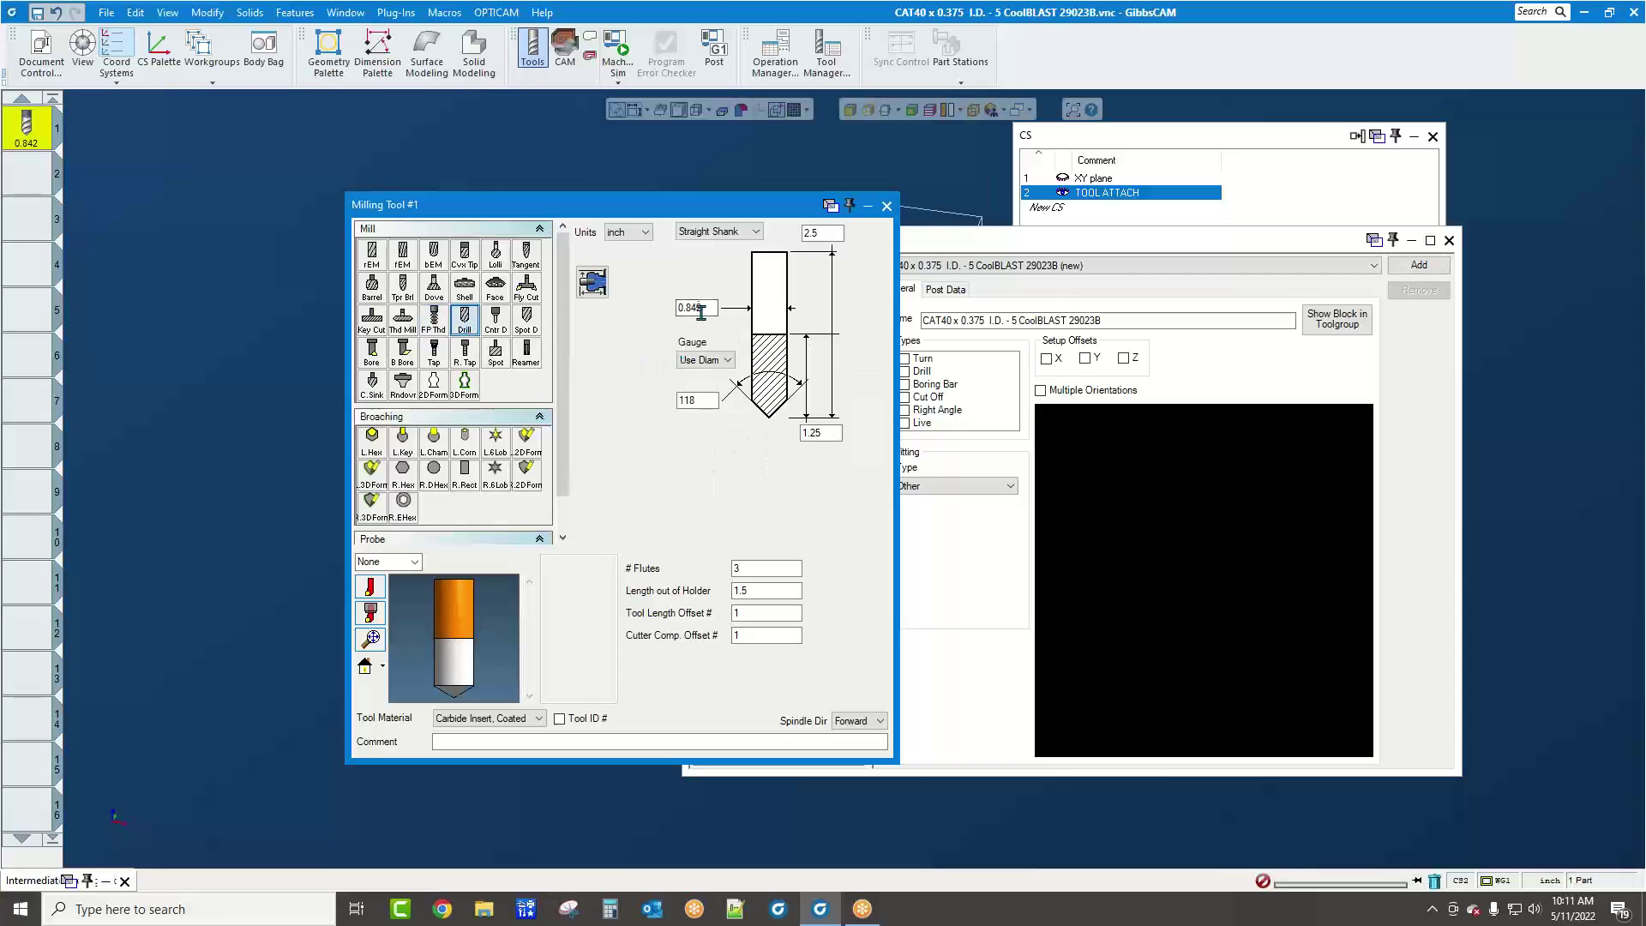
{"action": "type", "text": ".250"}
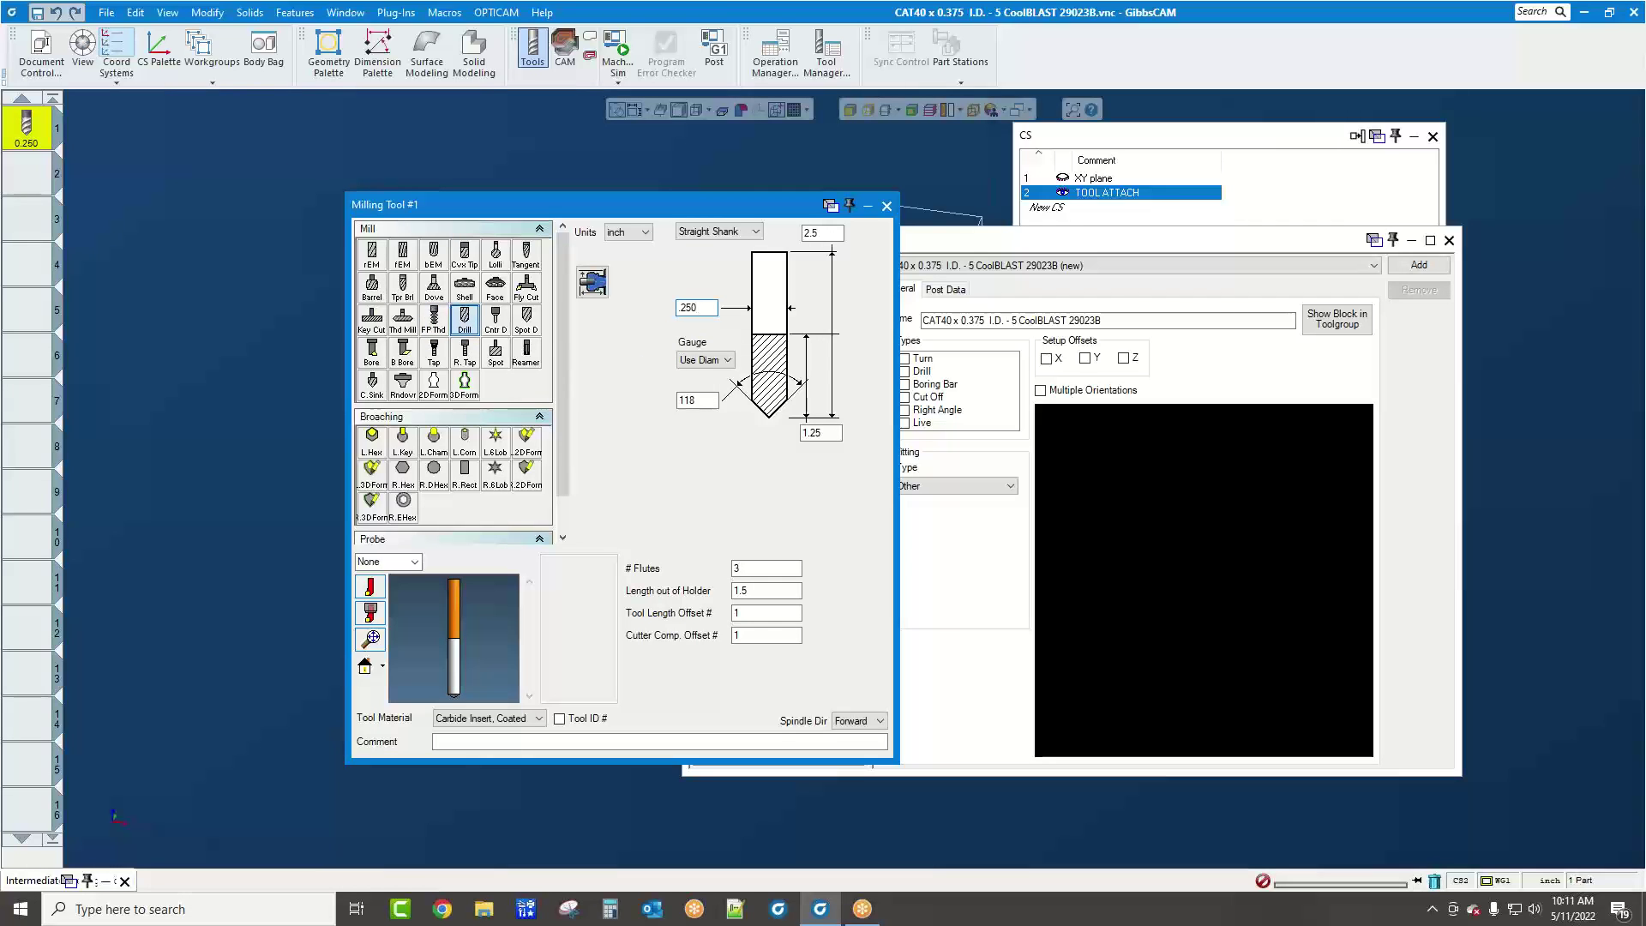
{"action": "left_click", "coordinate": [886, 205]}
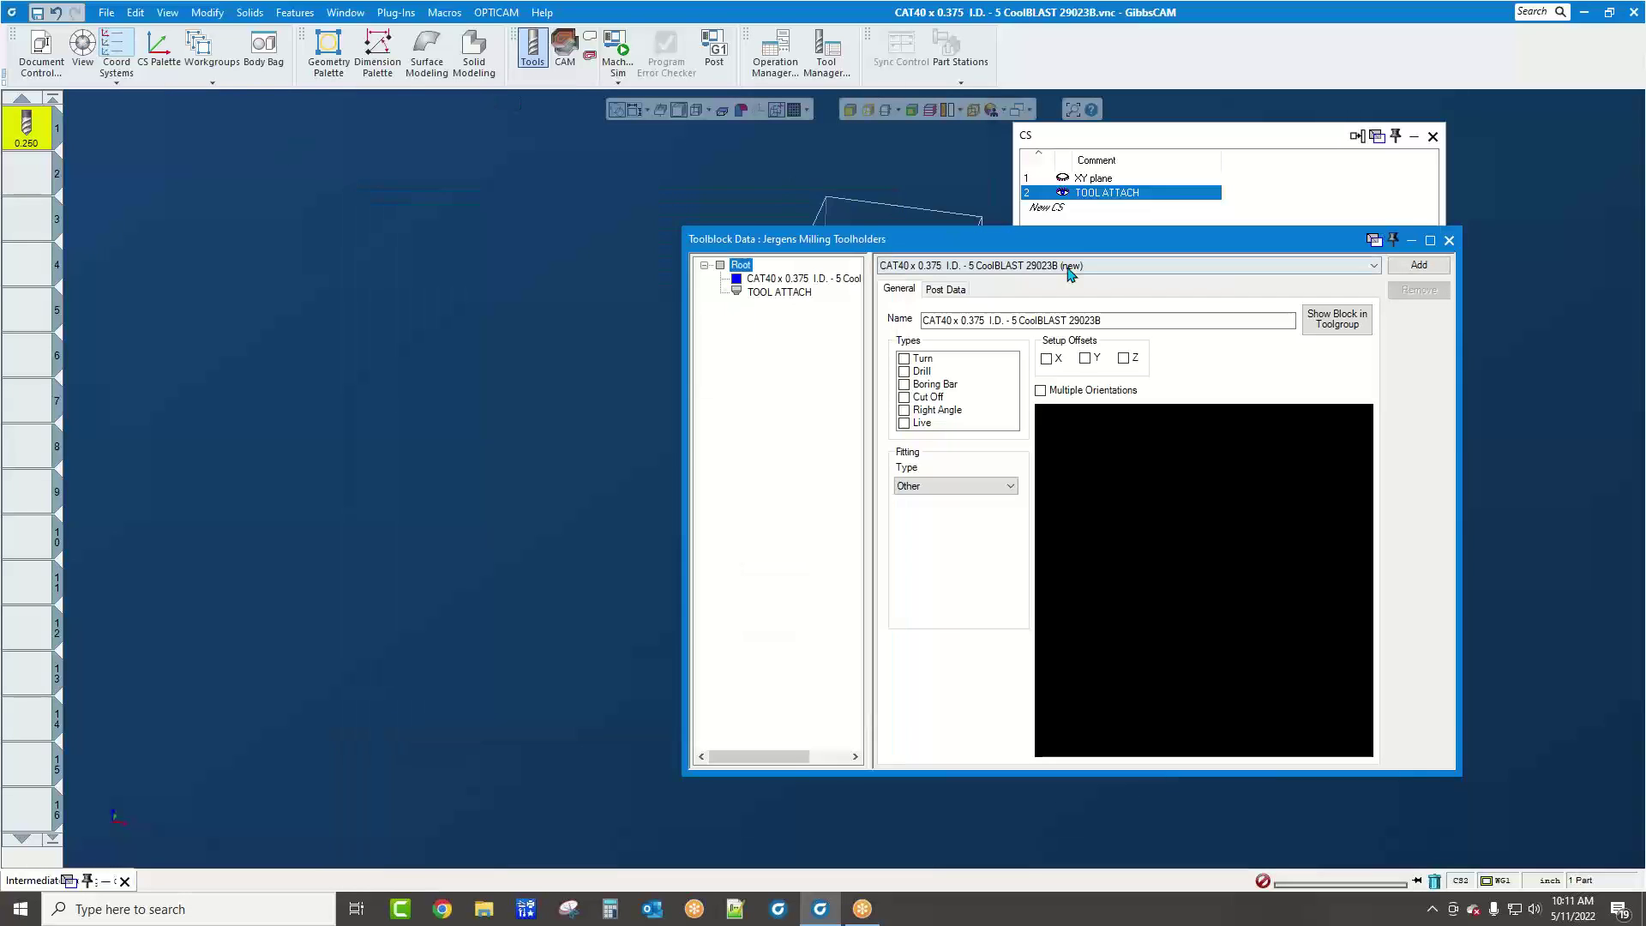
Preview the block in its toolgroup and check how the tool 1 drill sits in the toolholder's nose
{"action": "left_click", "coordinate": [1339, 324]}
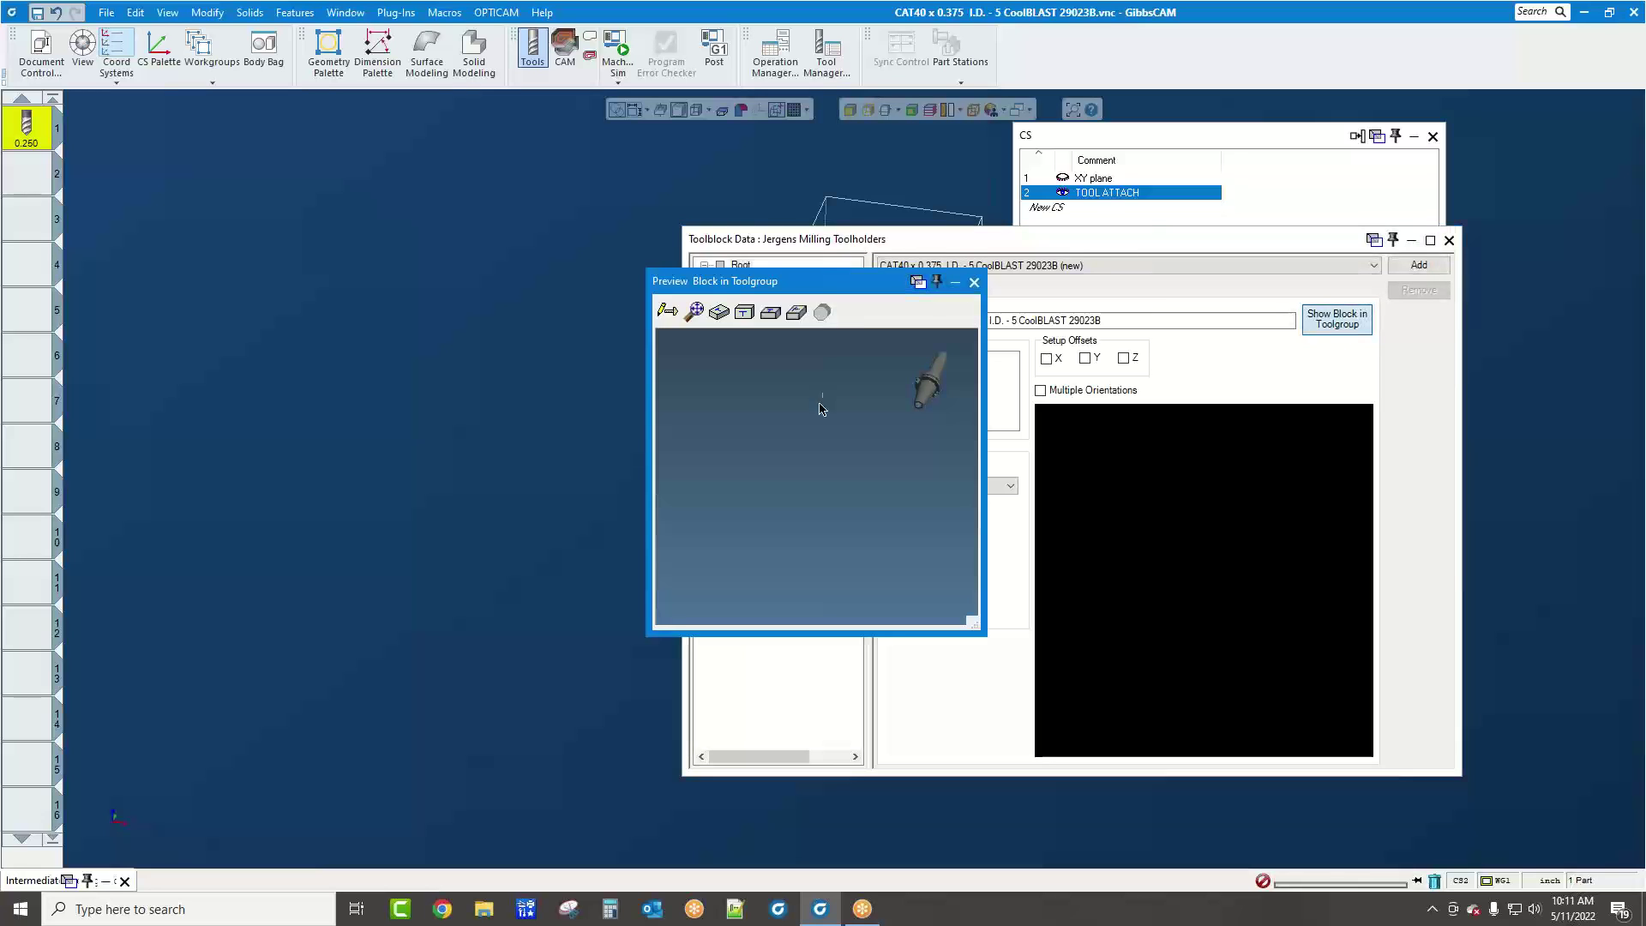
{"action": "middle_click_drag", "start_coordinate": [916, 333], "coordinate": [891, 489]}
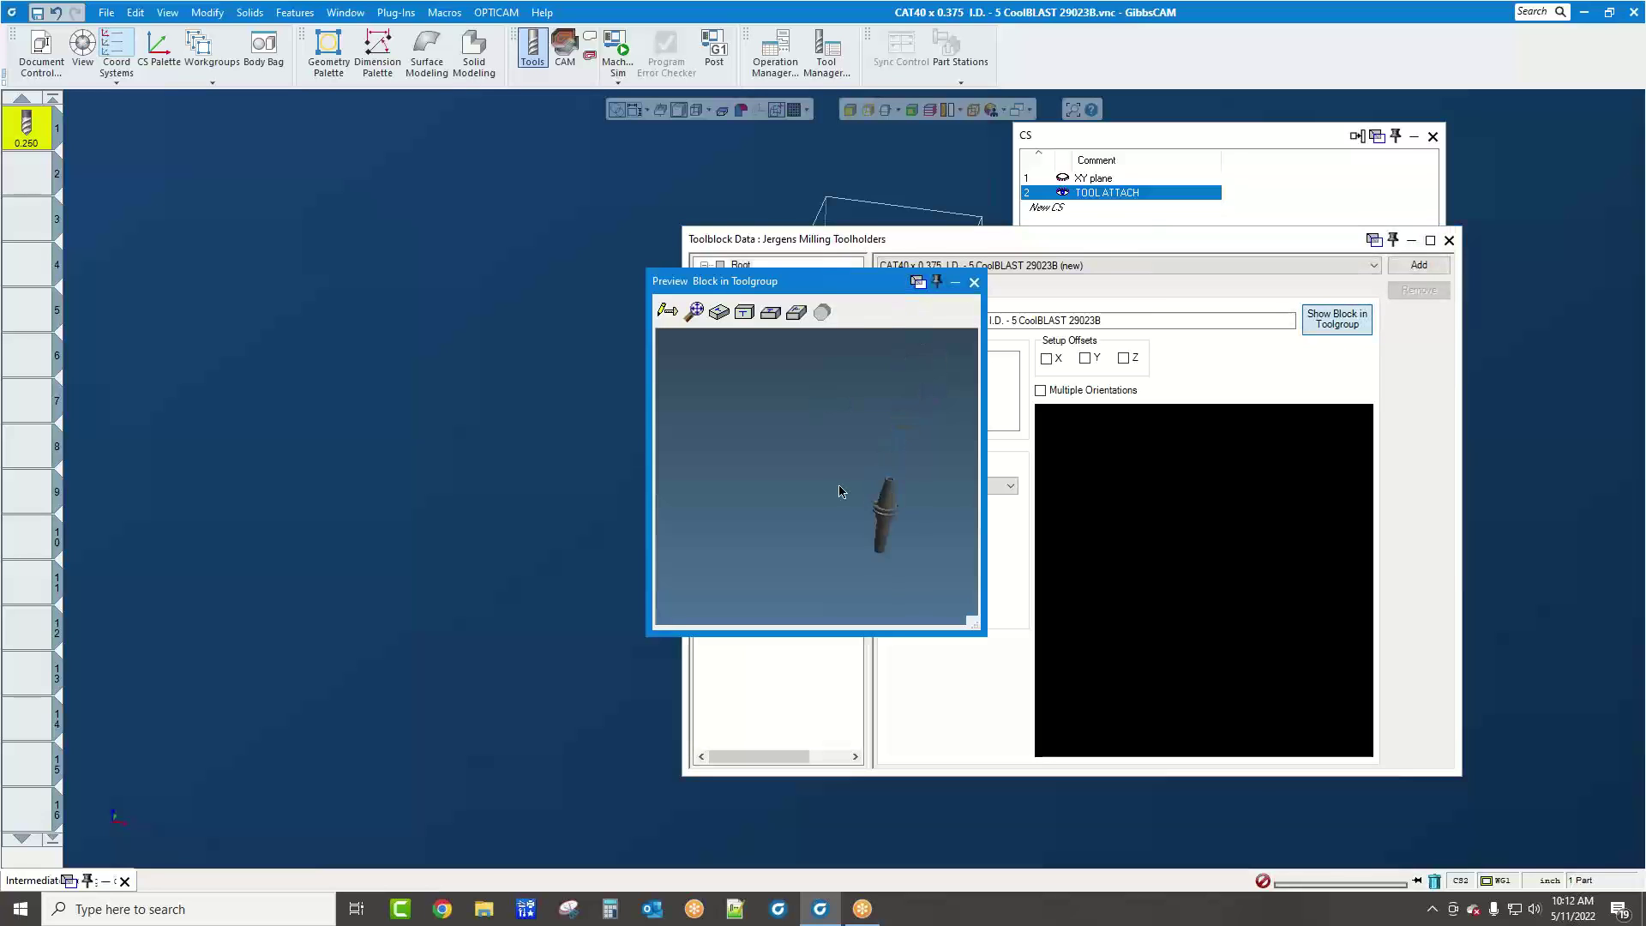
{"action": "scroll", "coordinate": [876, 558], "scroll_direction": "up", "scroll_amount": 5}
{"action": "middle_click_drag", "start_coordinate": [886, 569], "coordinate": [900, 386]}
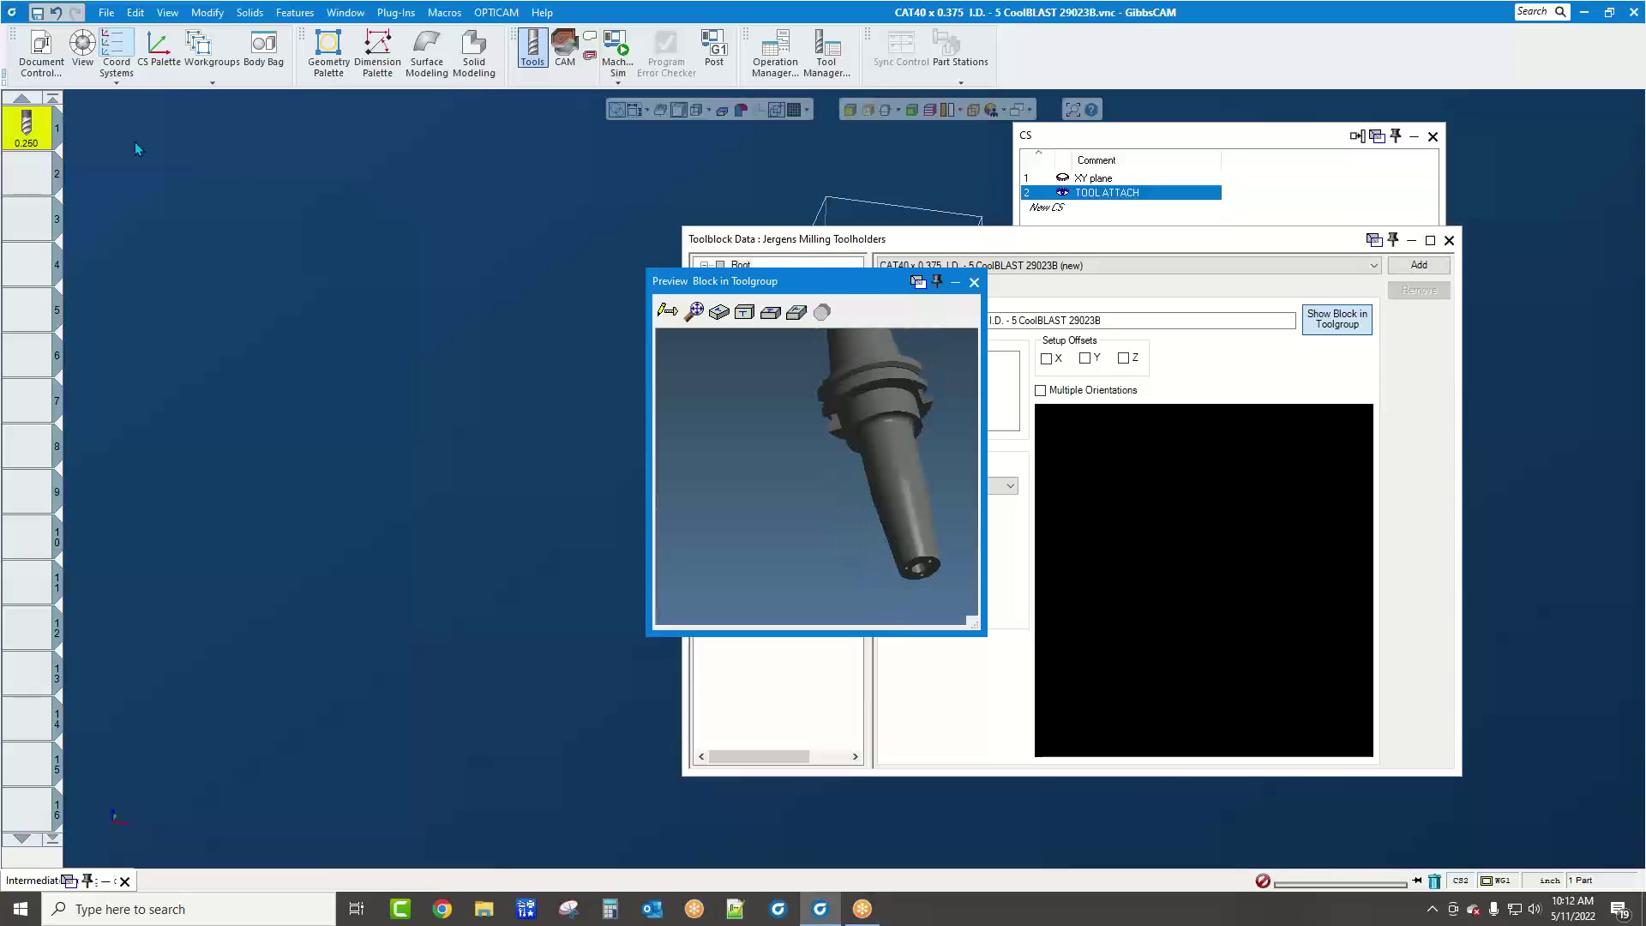
{"action": "double_click", "coordinate": [42, 139]}
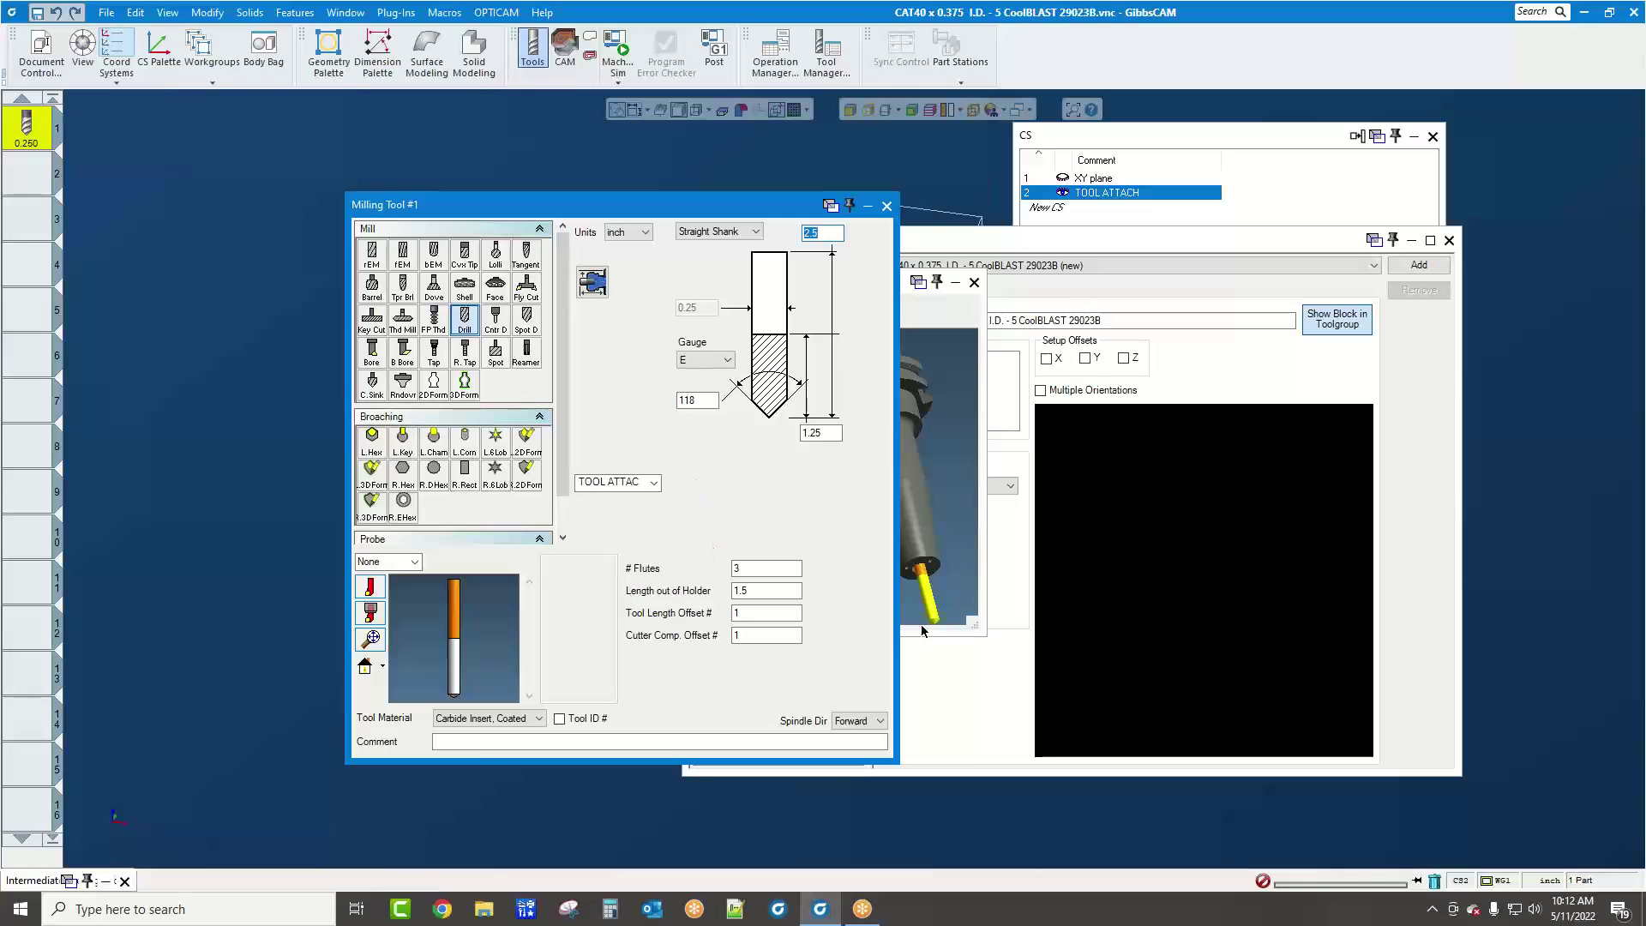
Try a length out of holder of 3 on the drill, restore it to 1.5 and close the tool
{"action": "double_click", "coordinate": [776, 591]}
{"action": "type", "text": "3"}
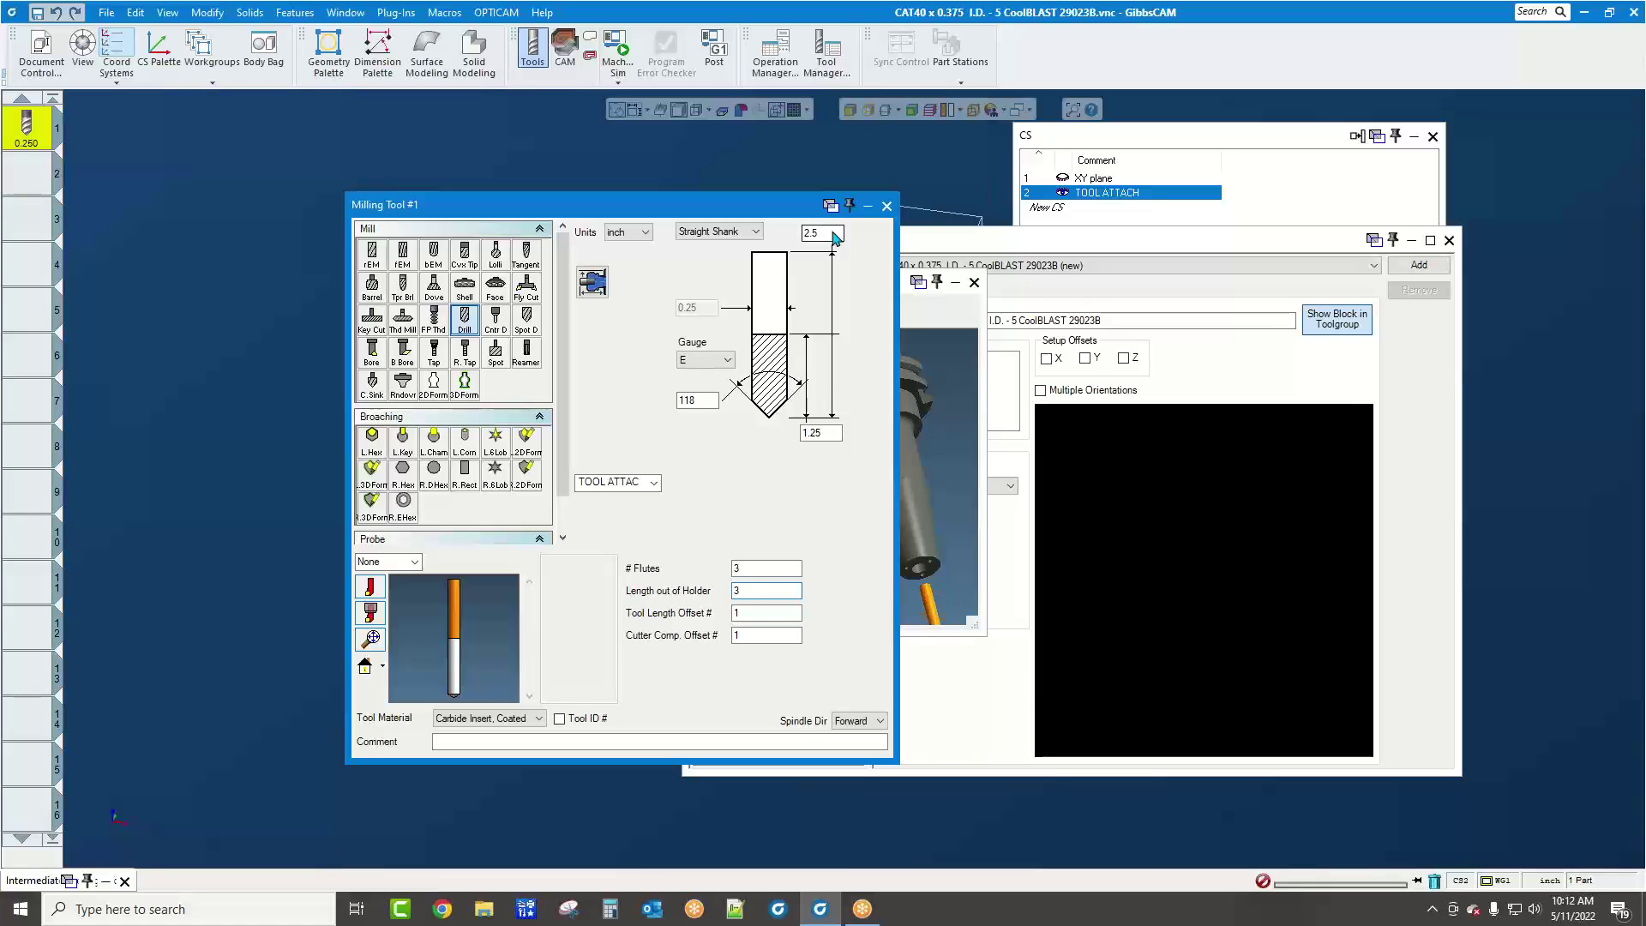
{"action": "double_click", "coordinate": [751, 588]}
{"action": "type", "text": "1.5"}
{"action": "left_click", "coordinate": [886, 206]}
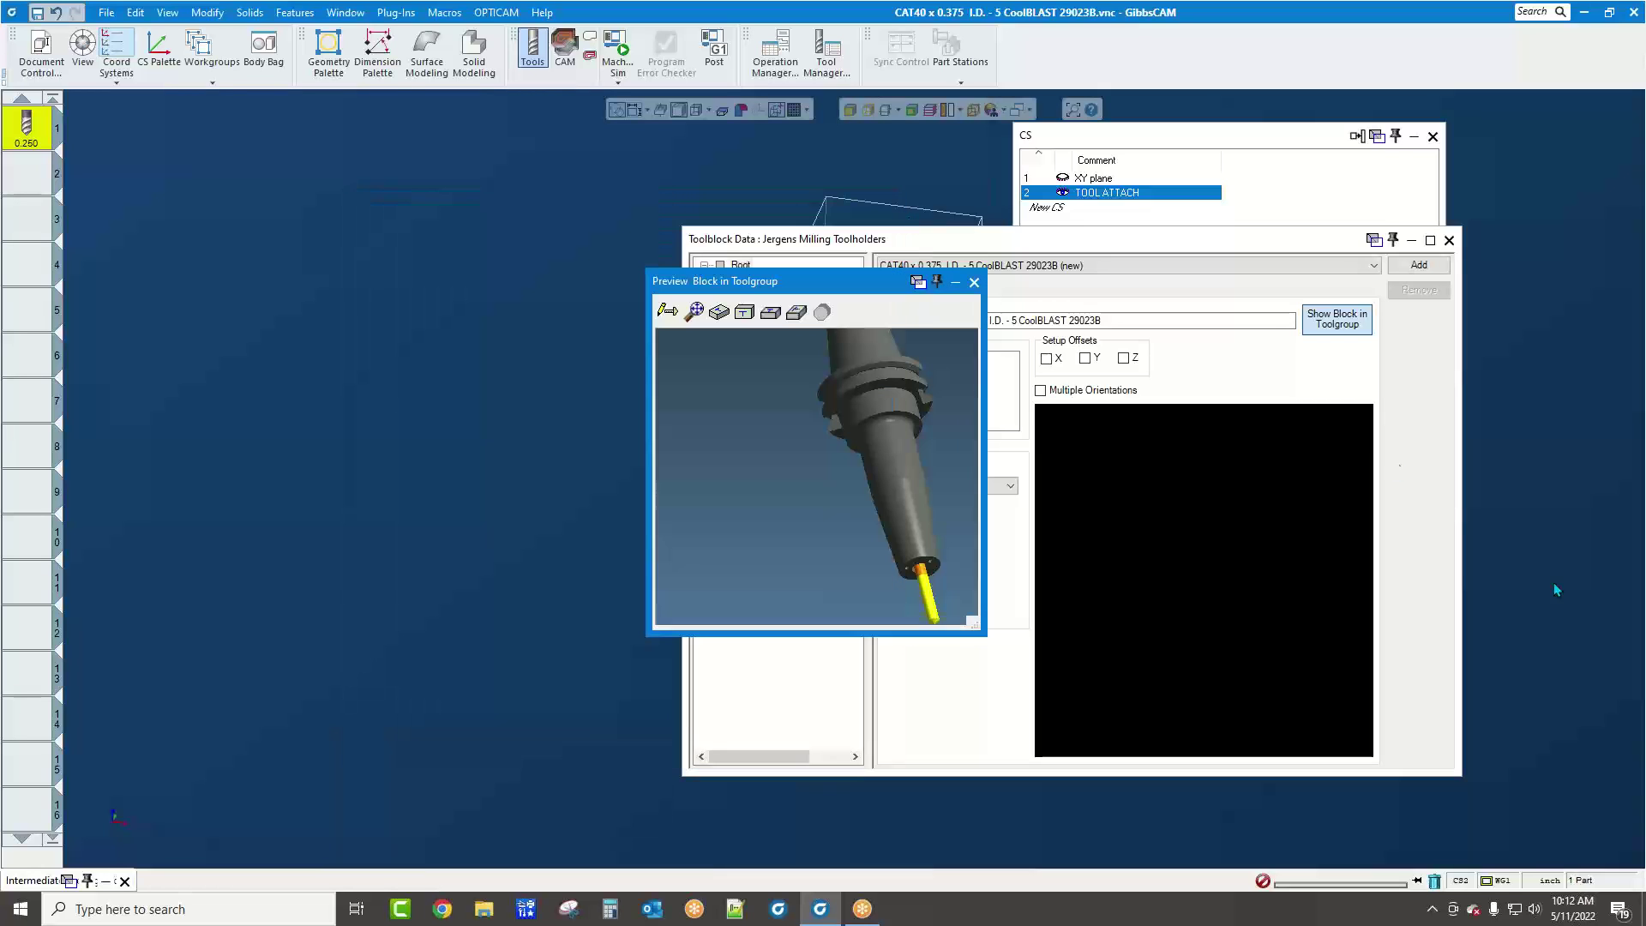
Add the rebuilt toolblock to the Jergens Milling Toolholders library and close the coordinate system list and toolblock data
{"action": "left_click", "coordinate": [1433, 267]}
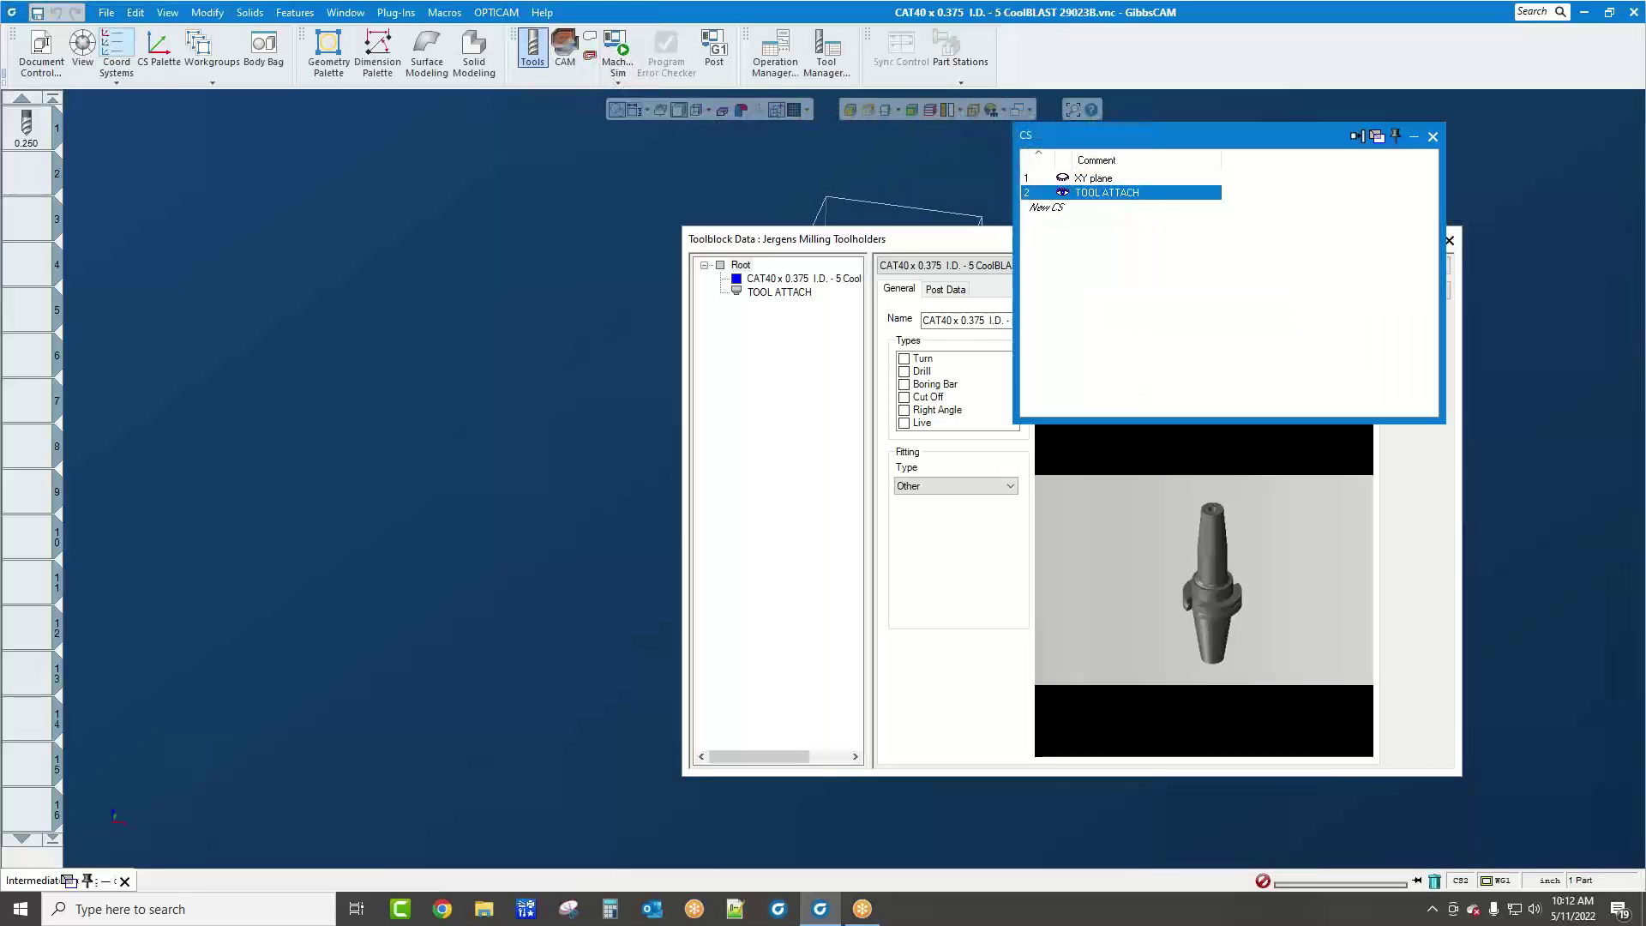
{"action": "left_click", "coordinate": [1433, 138]}
{"action": "left_click", "coordinate": [1445, 239]}
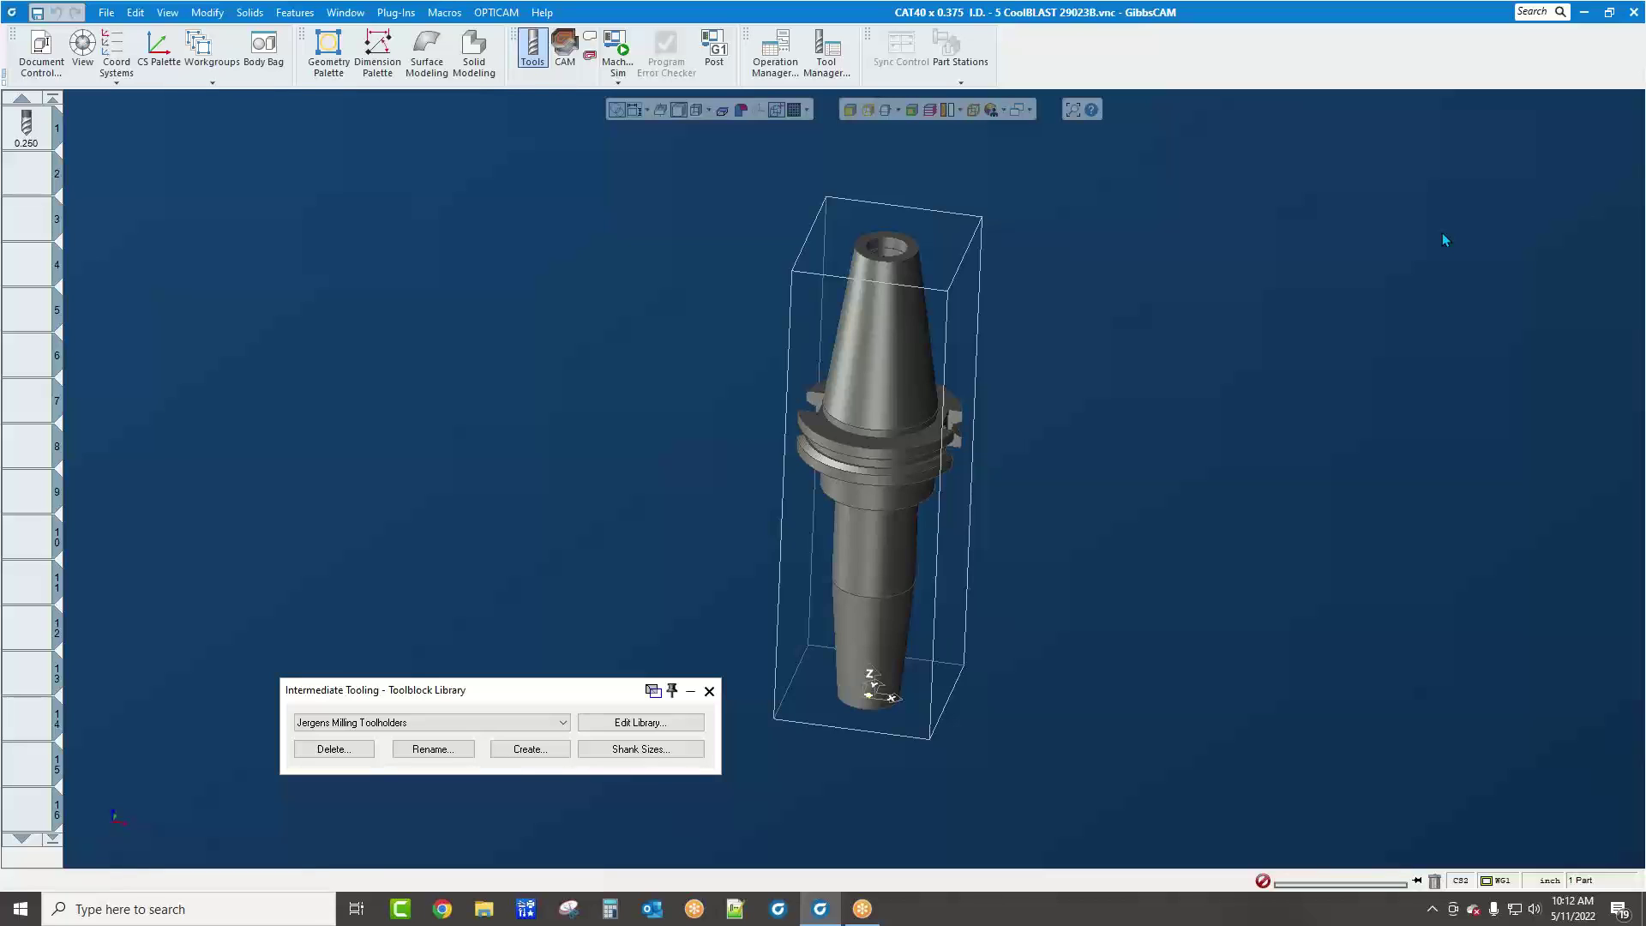
Close the toolblock library and check which machine the toolholder part uses in its document settings
{"action": "left_click", "coordinate": [709, 691]}
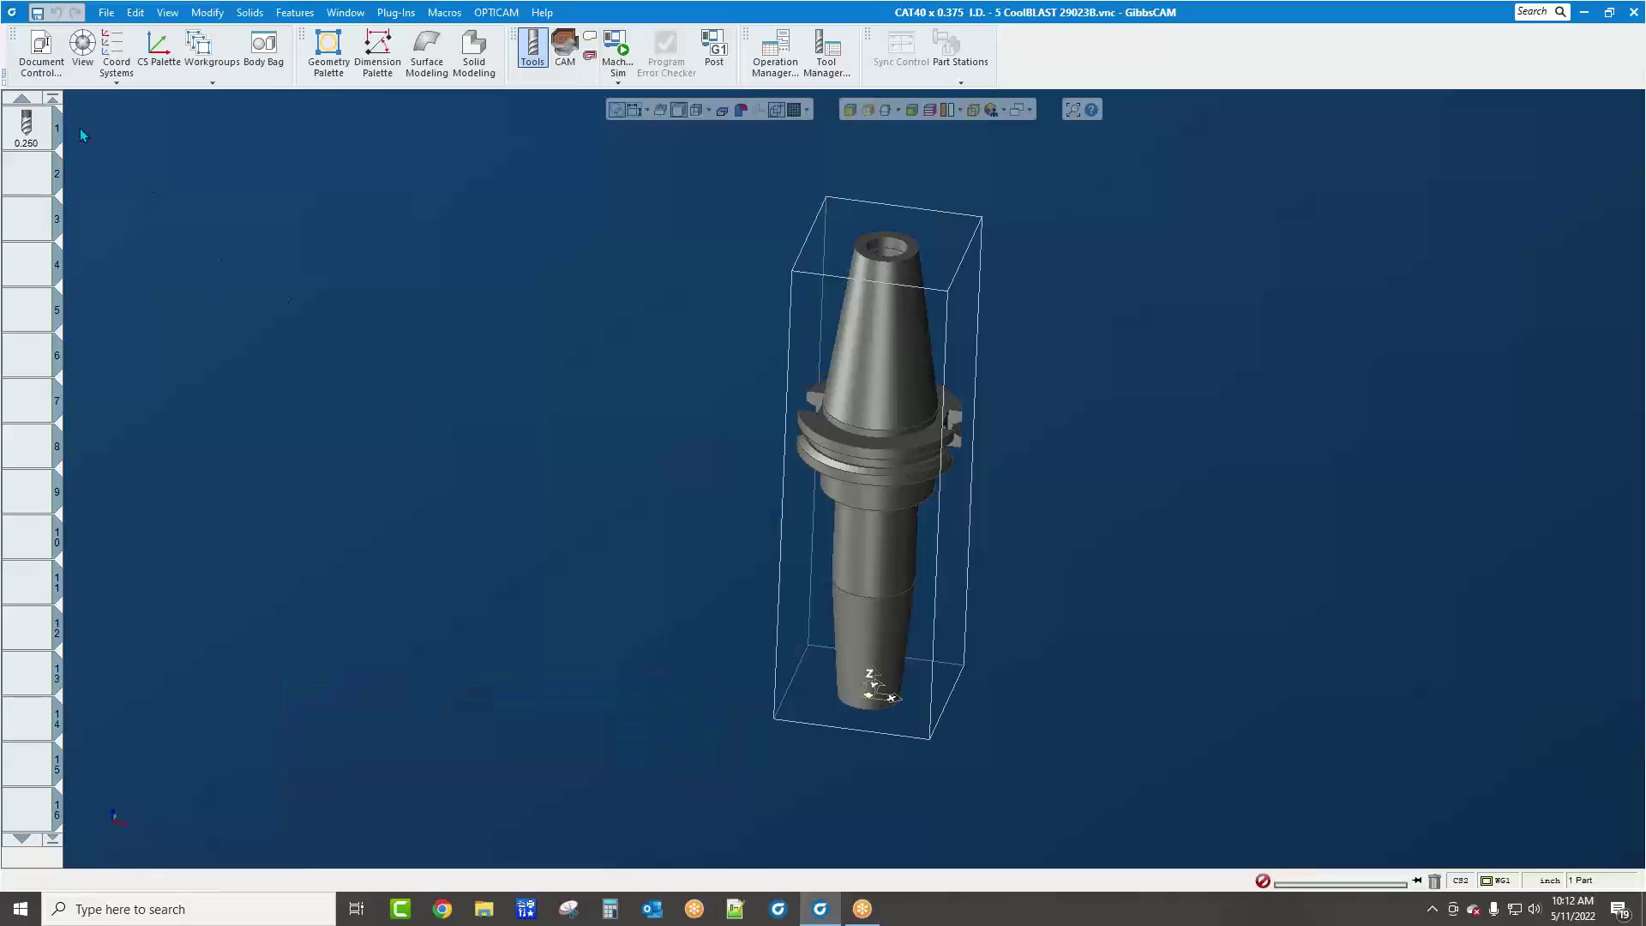
{"action": "left_click", "coordinate": [43, 51]}
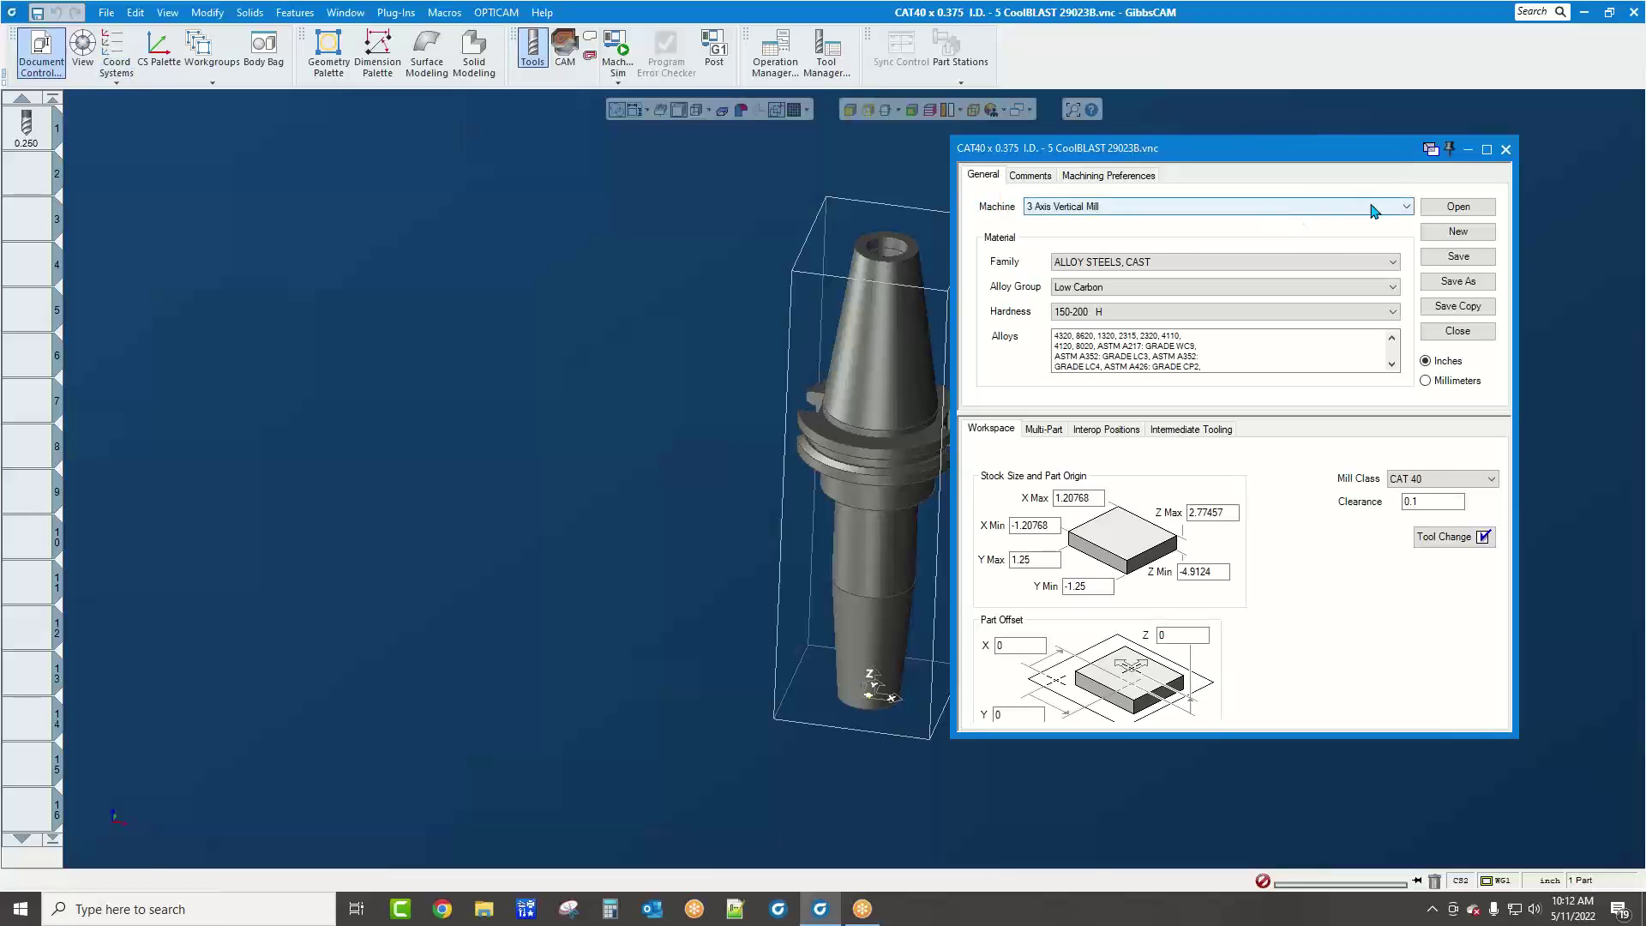
{"action": "left_click", "coordinate": [1506, 151]}
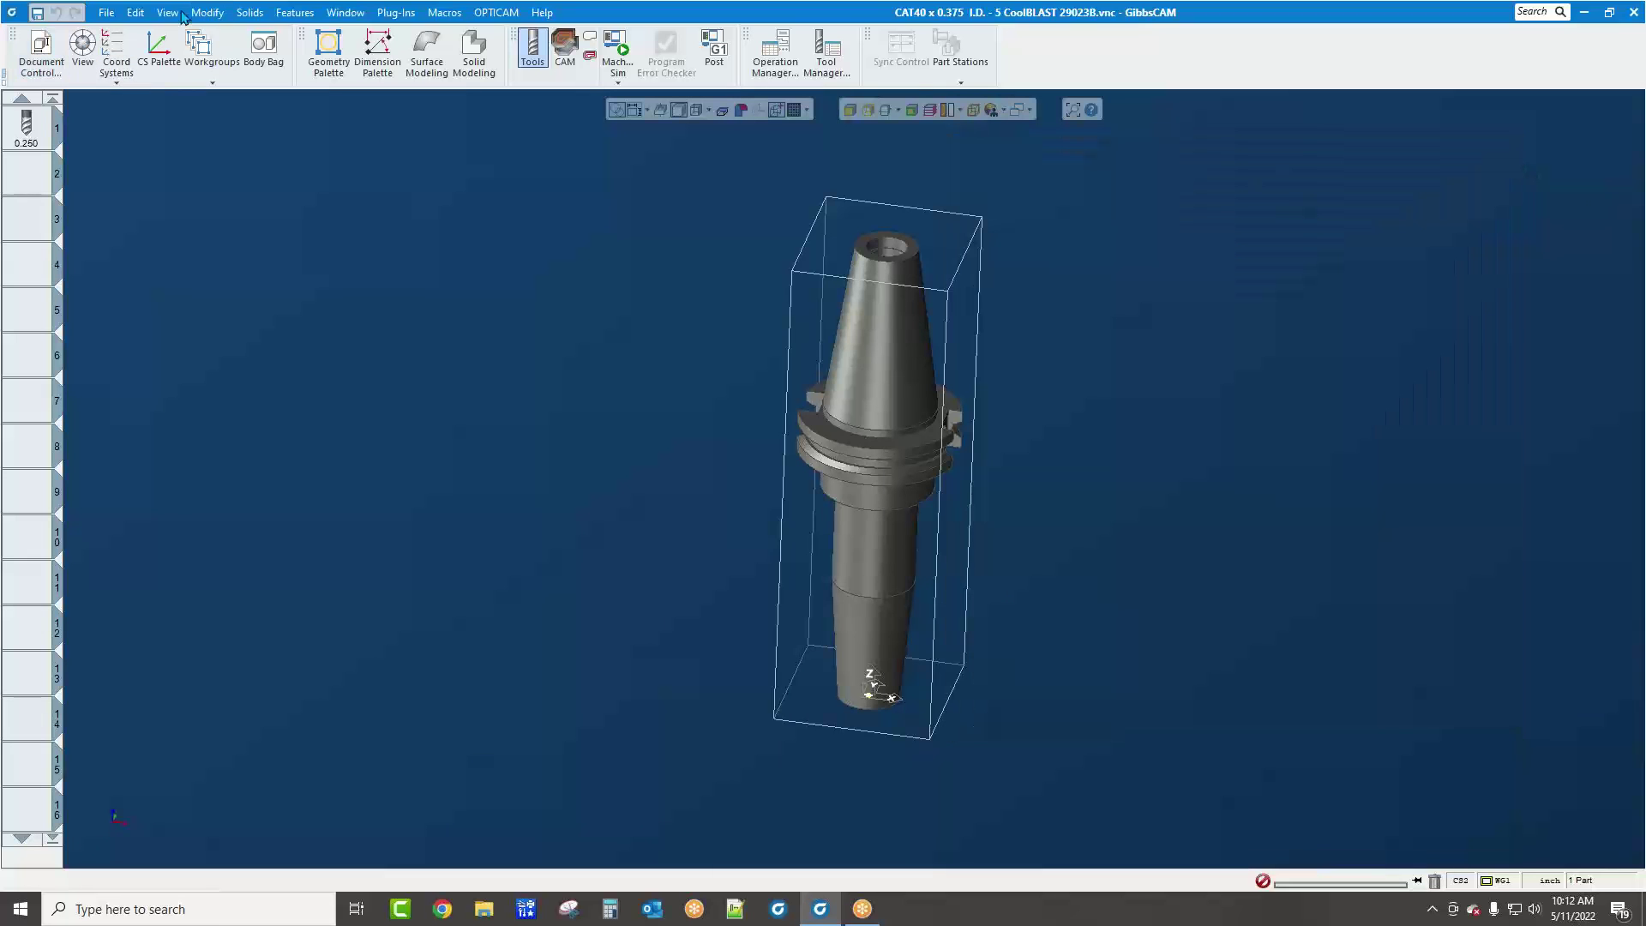
Open the intermediate tooling machine data for the 3 Axis Vertical Mill and review its toolblock and fixture libraries
{"action": "left_click", "coordinate": [106, 12]}
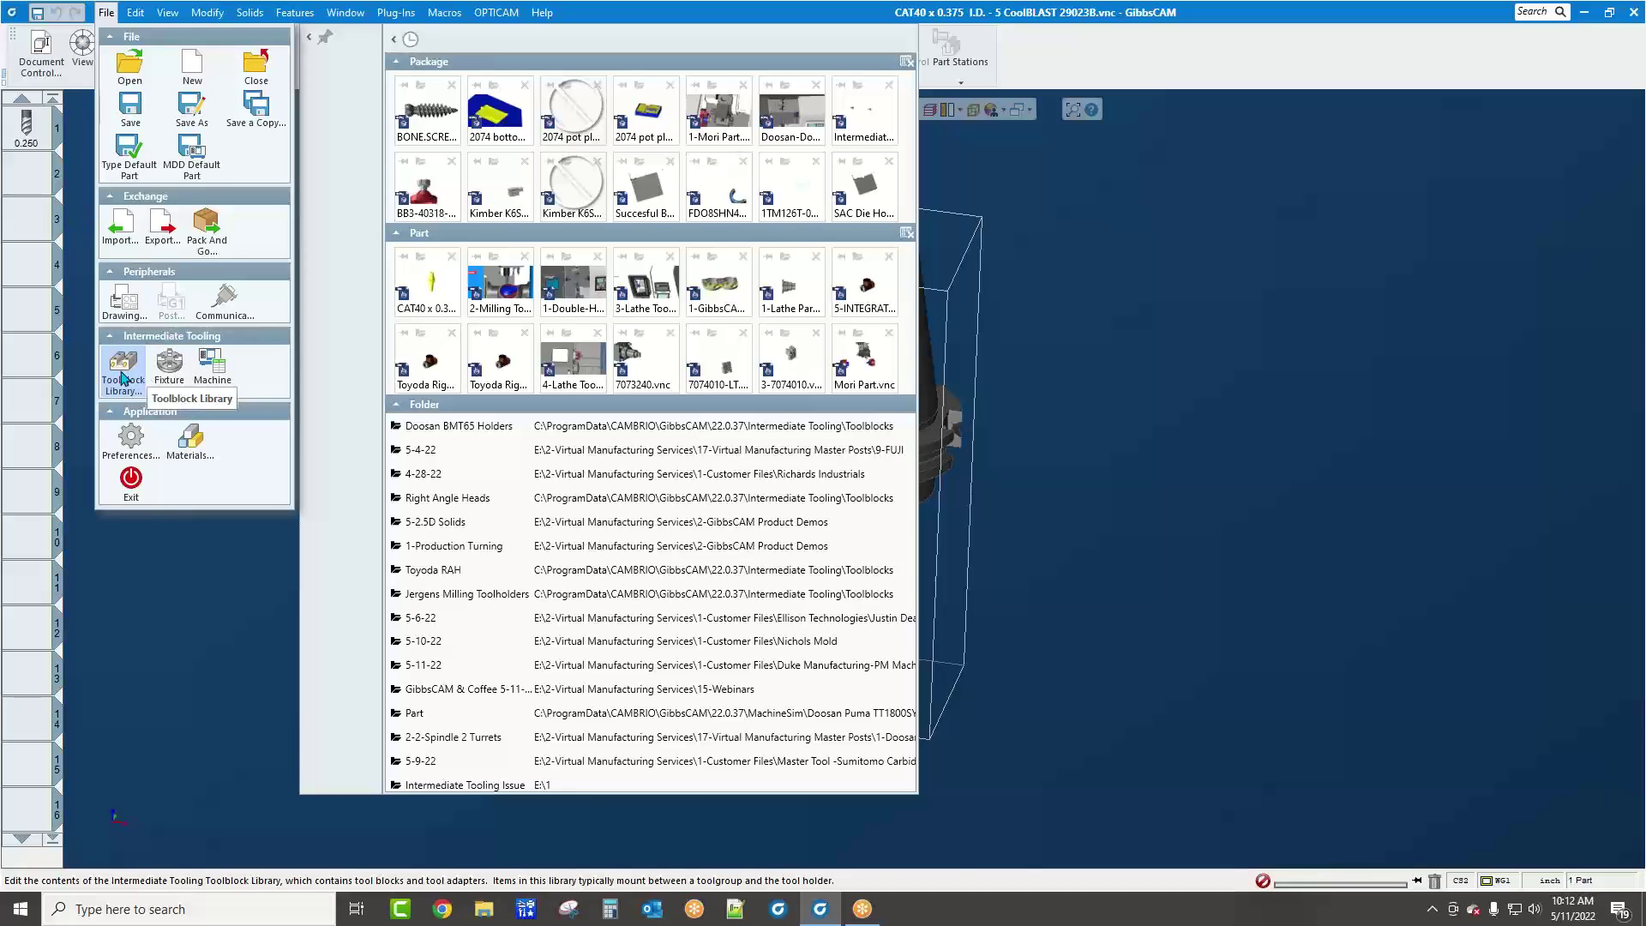
{"action": "left_click", "coordinate": [211, 367]}
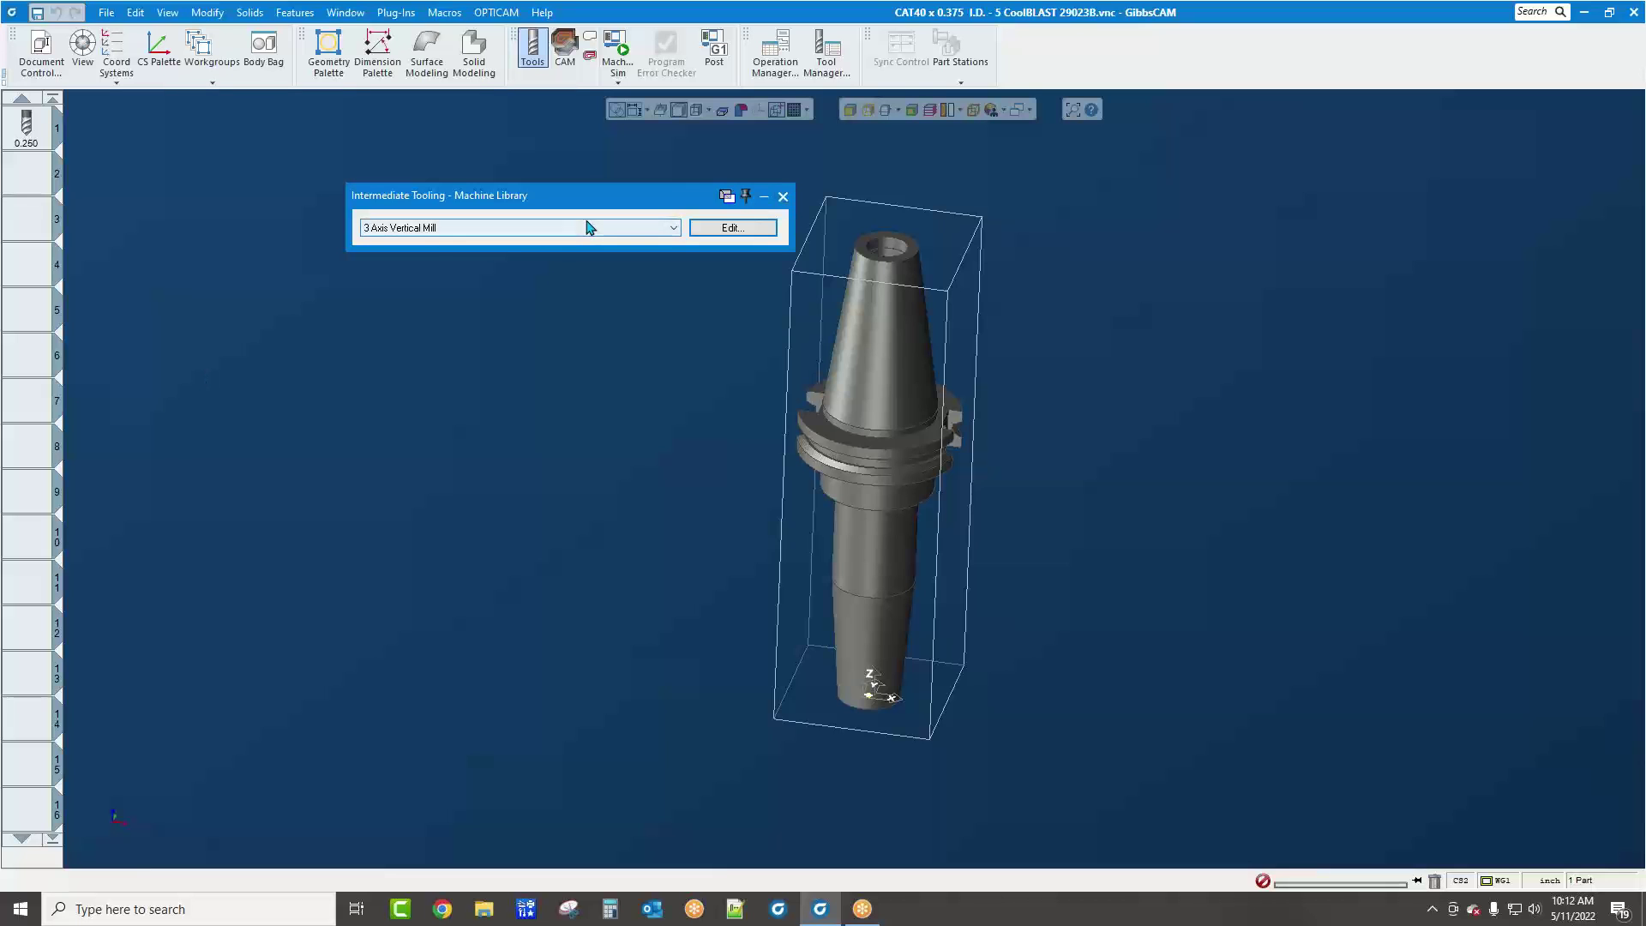
{"action": "left_click", "coordinate": [699, 227]}
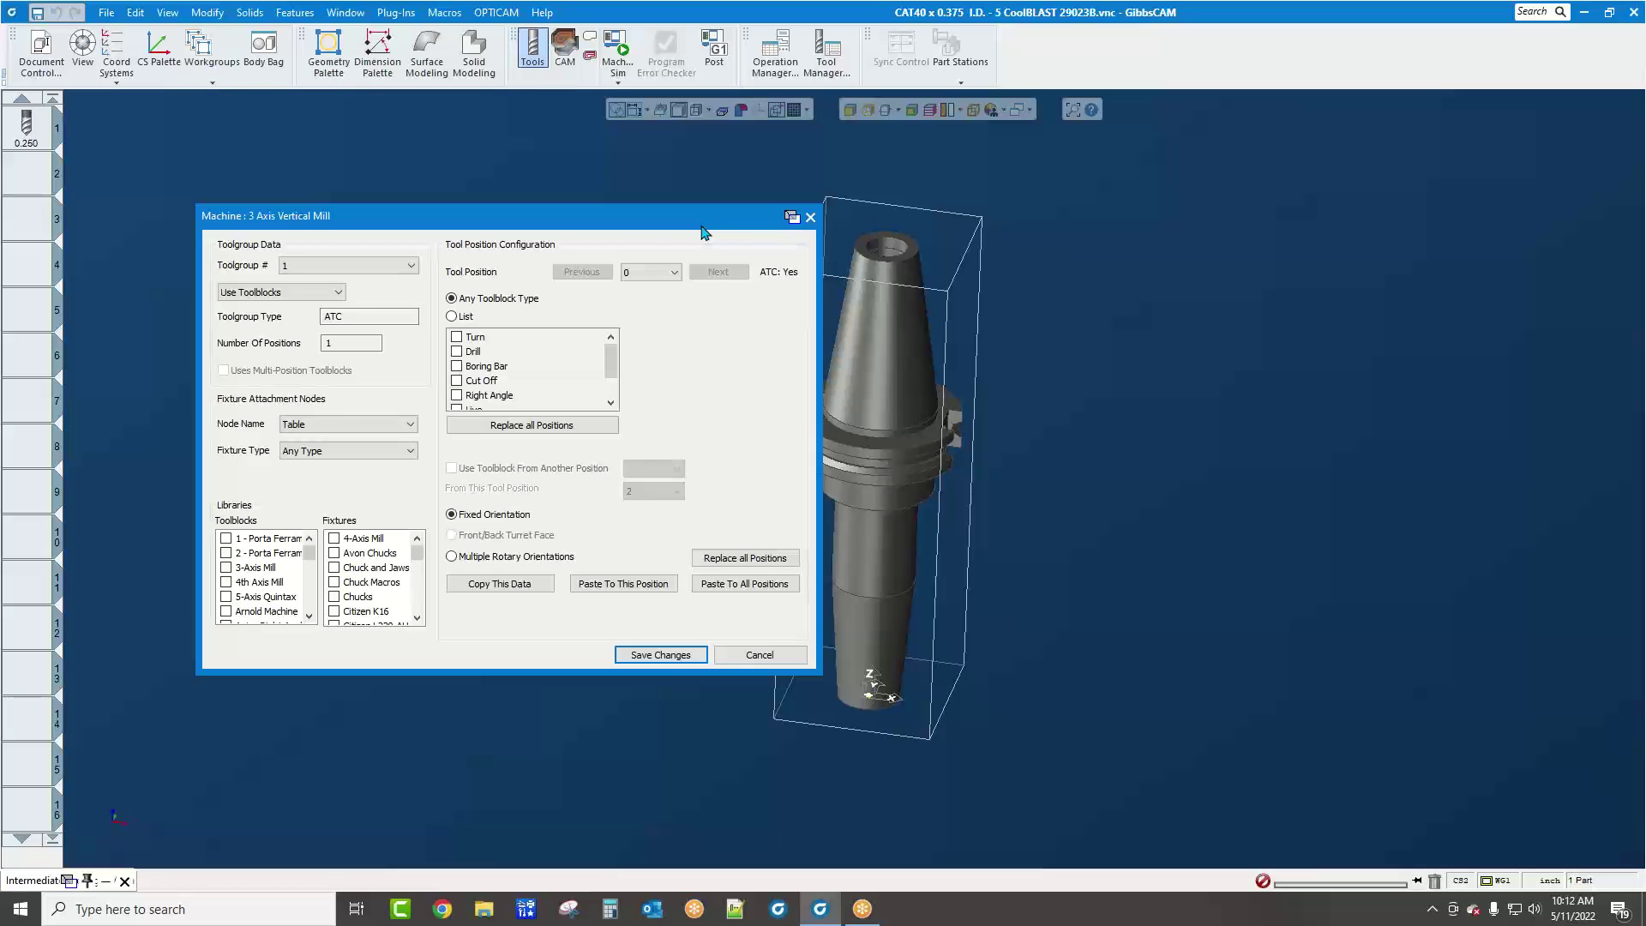
{"action": "left_click_drag", "start_coordinate": [371, 217], "coordinate": [336, 166]}
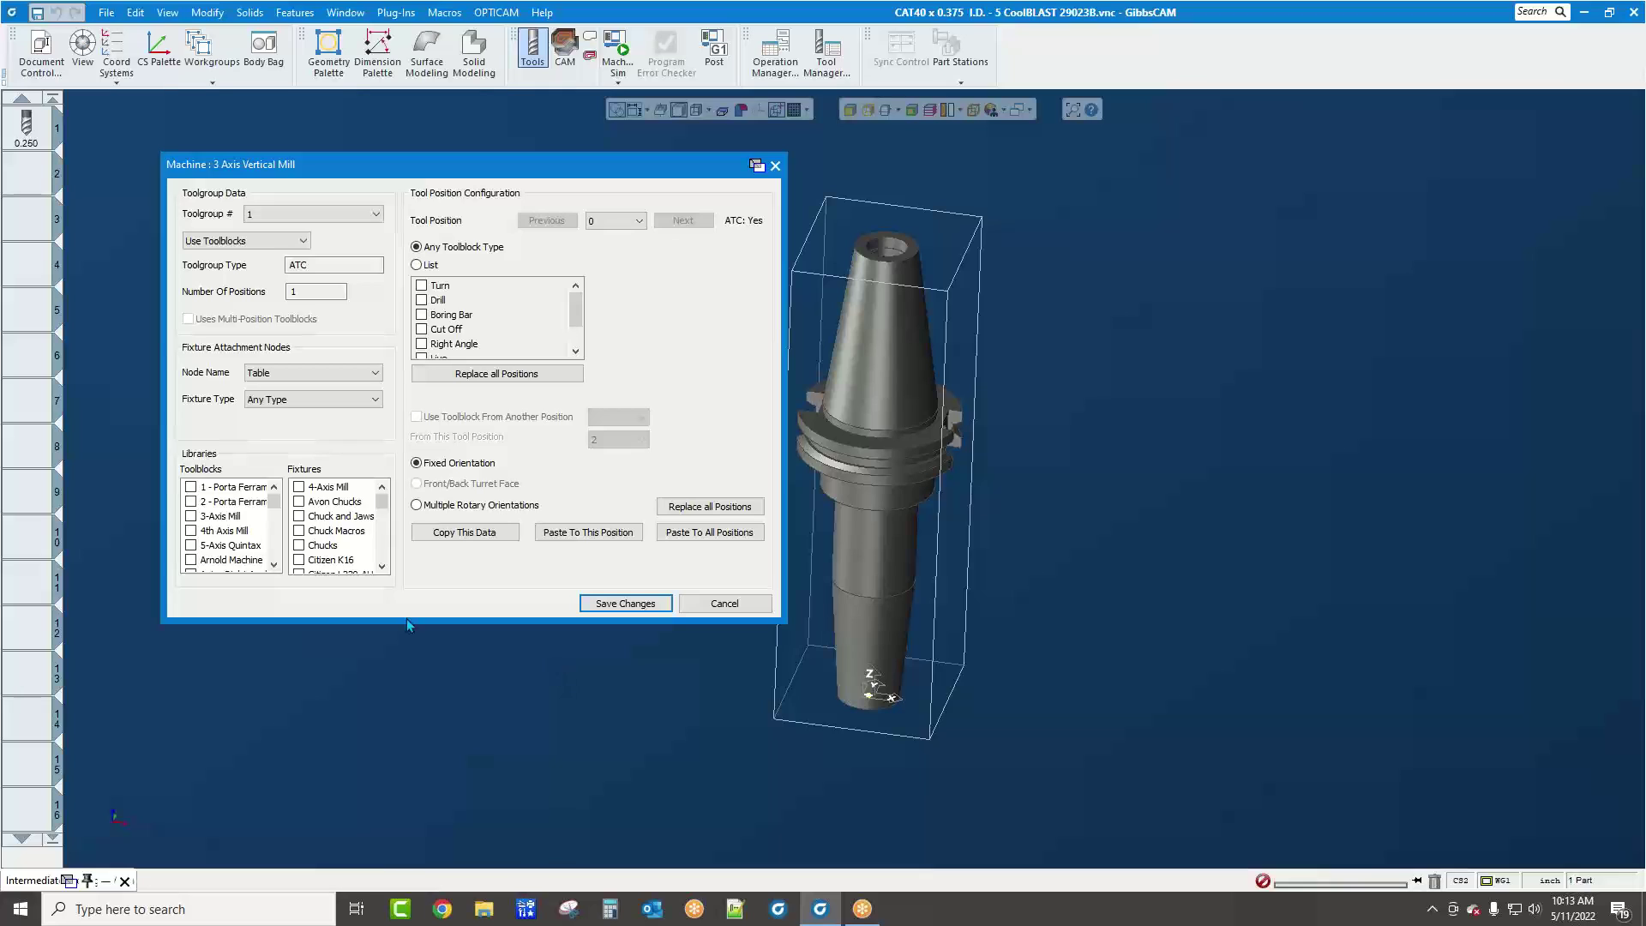
{"action": "left_click_drag", "start_coordinate": [275, 501], "coordinate": [275, 527]}
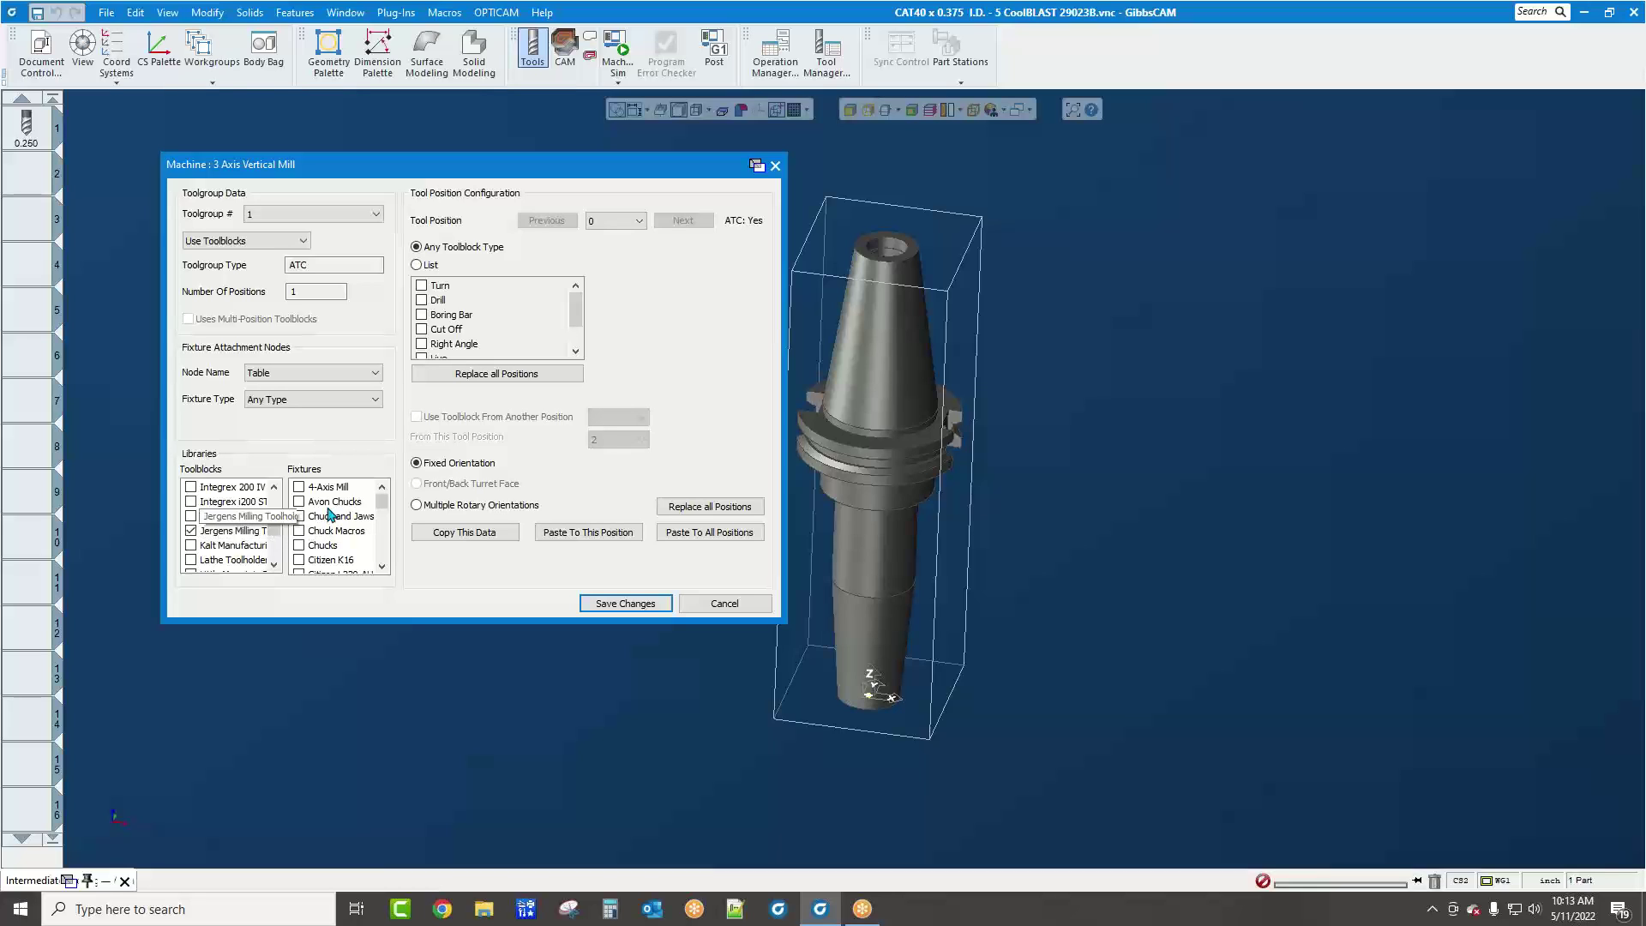
{"action": "scroll", "coordinate": [385, 512], "scroll_direction": "down", "scroll_amount": 1}
{"action": "mouse_move", "coordinate": [386, 512]}
{"action": "left_mouse_down"}
{"action": "mouse_move", "coordinate": [387, 536]}
{"action": "mouse_move", "coordinate": [388, 502]}
{"action": "left_mouse_up"}
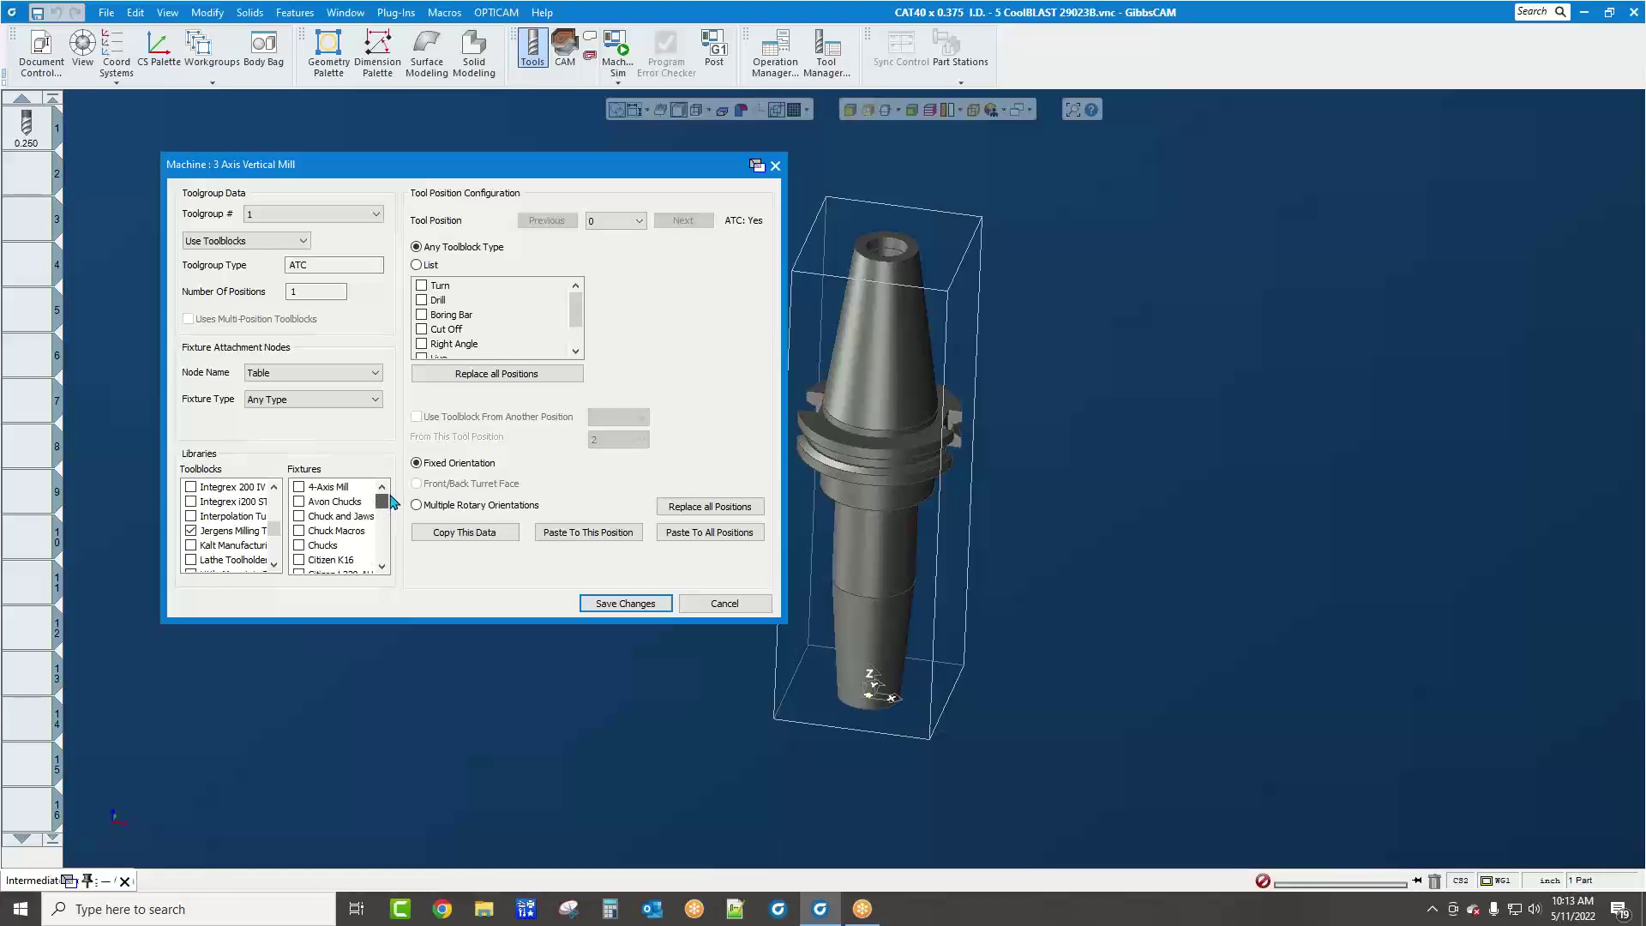
Try the Not Used fixture type on the Table attachment node and restore it to Any Type
{"action": "left_click", "coordinate": [255, 403]}
{"action": "left_click", "coordinate": [270, 415]}
{"action": "left_click", "coordinate": [261, 402]}
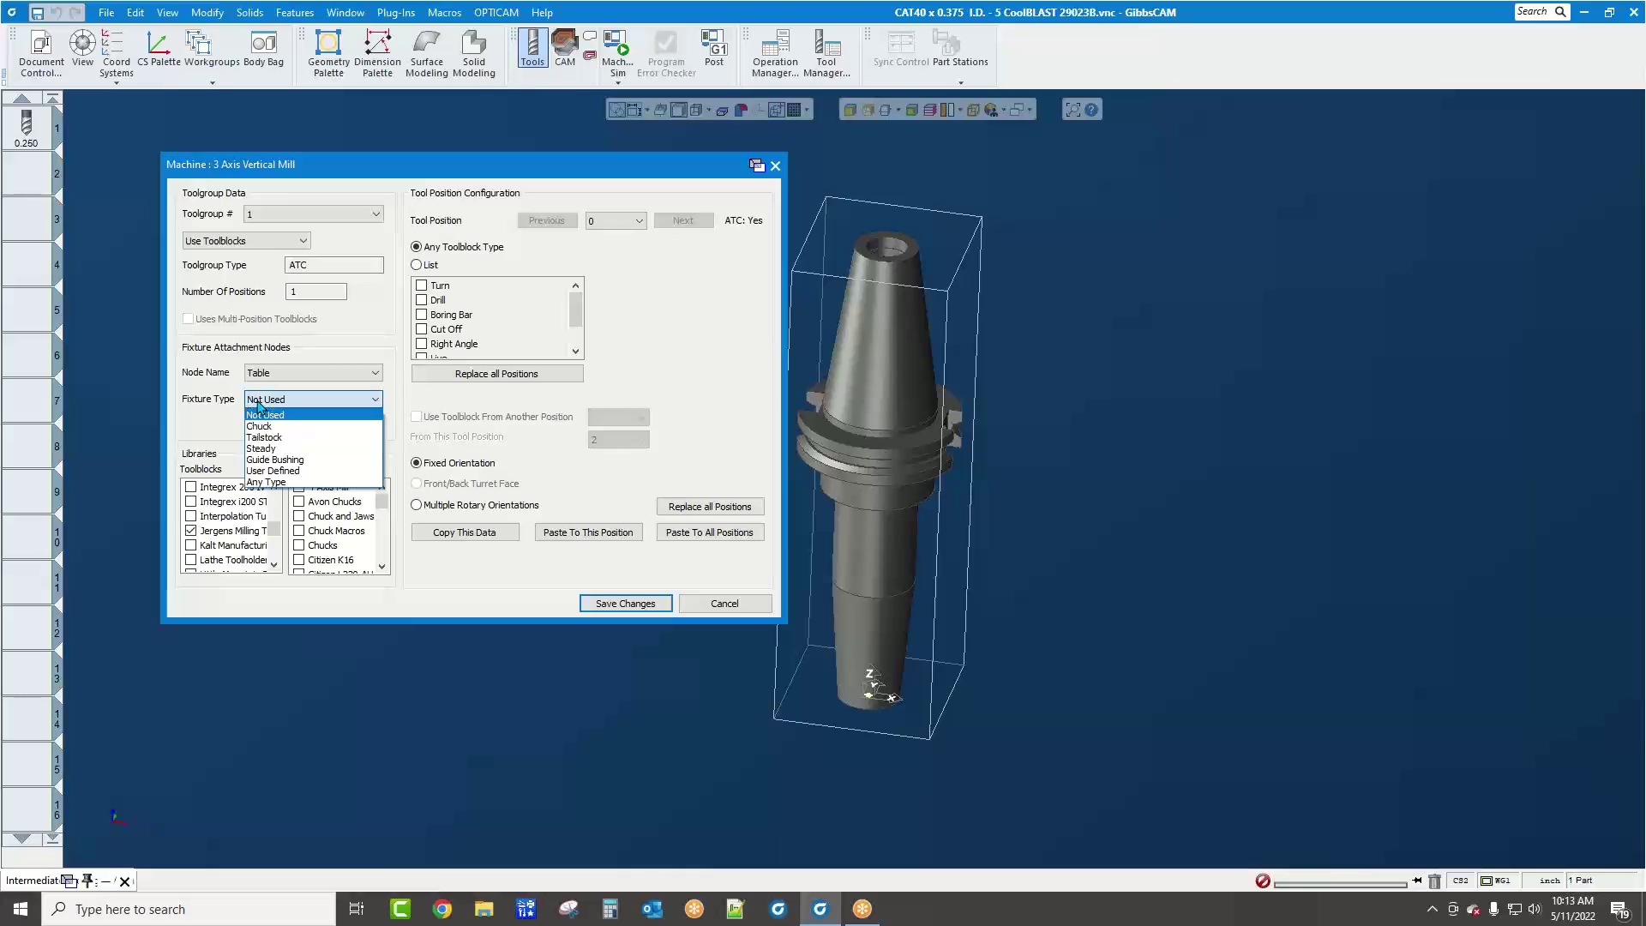
{"action": "left_click", "coordinate": [255, 483]}
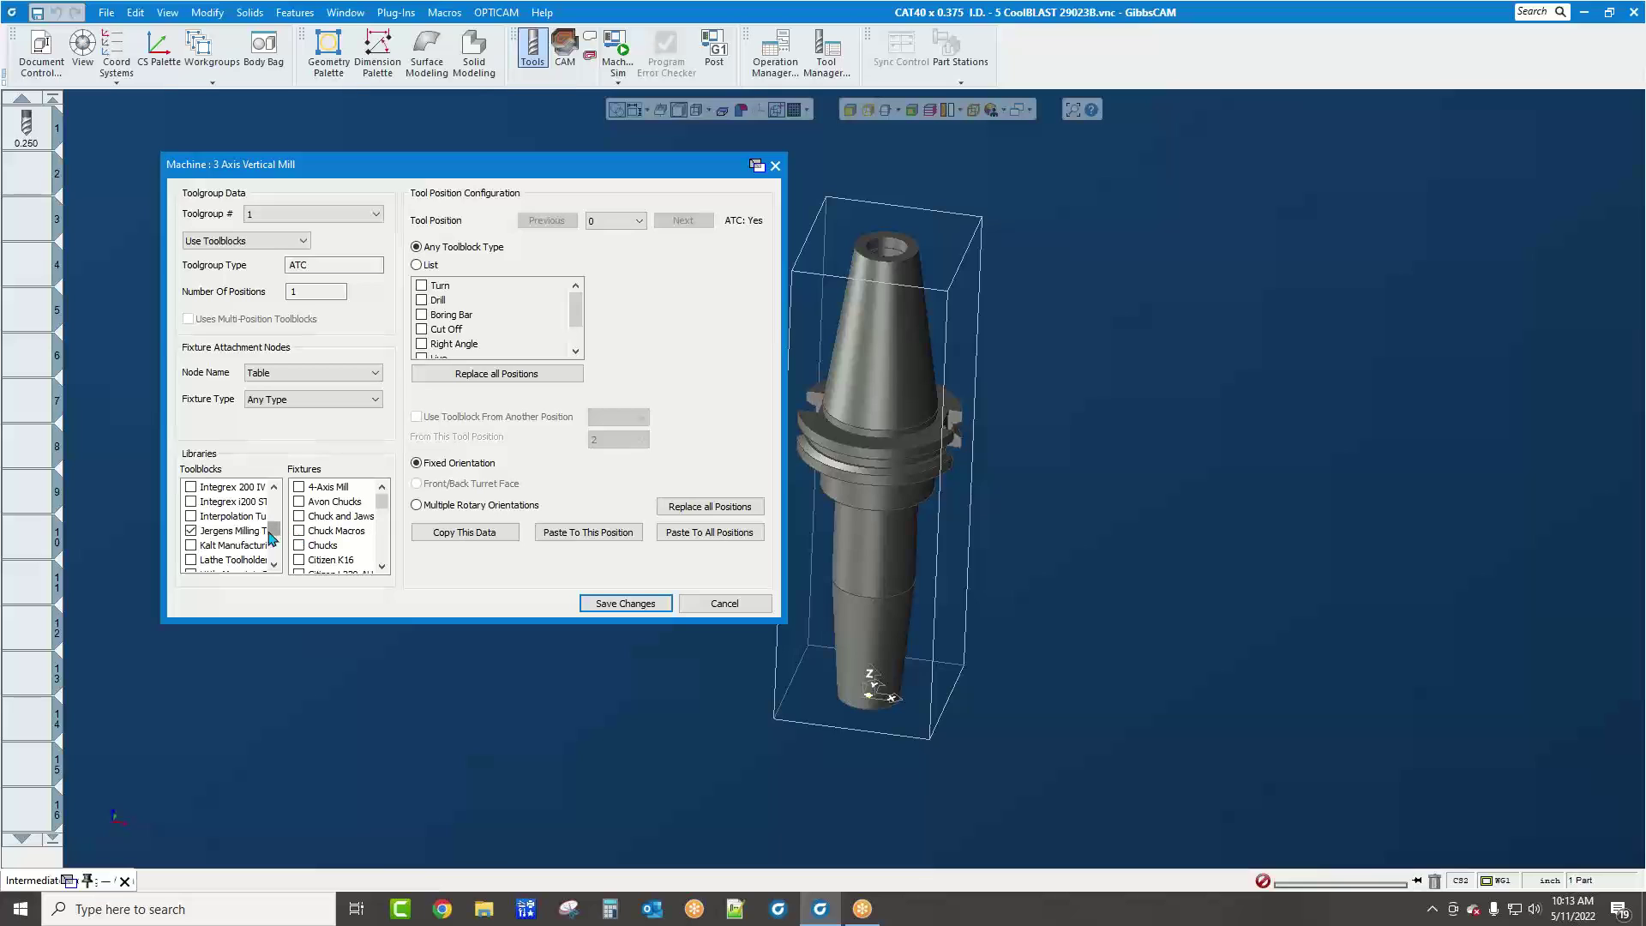
Save the 3 Axis Vertical Mill machine data and close the machine library
{"action": "scroll", "coordinate": [275, 537], "scroll_direction": "up", "scroll_amount": 3}
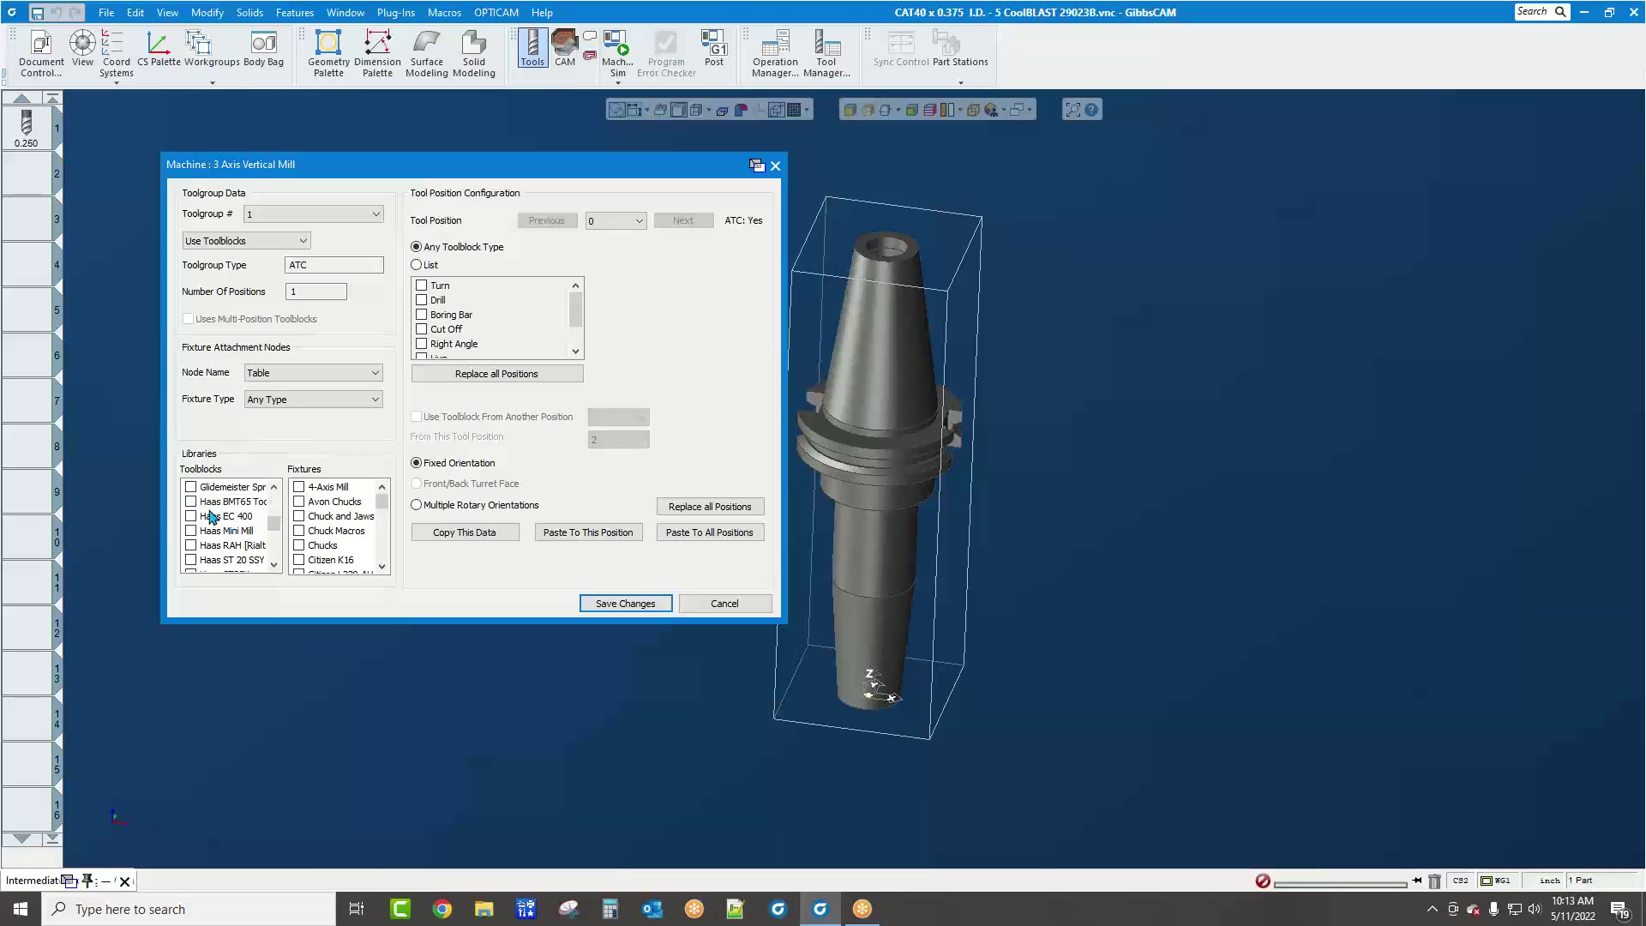
{"action": "left_click", "coordinate": [639, 604]}
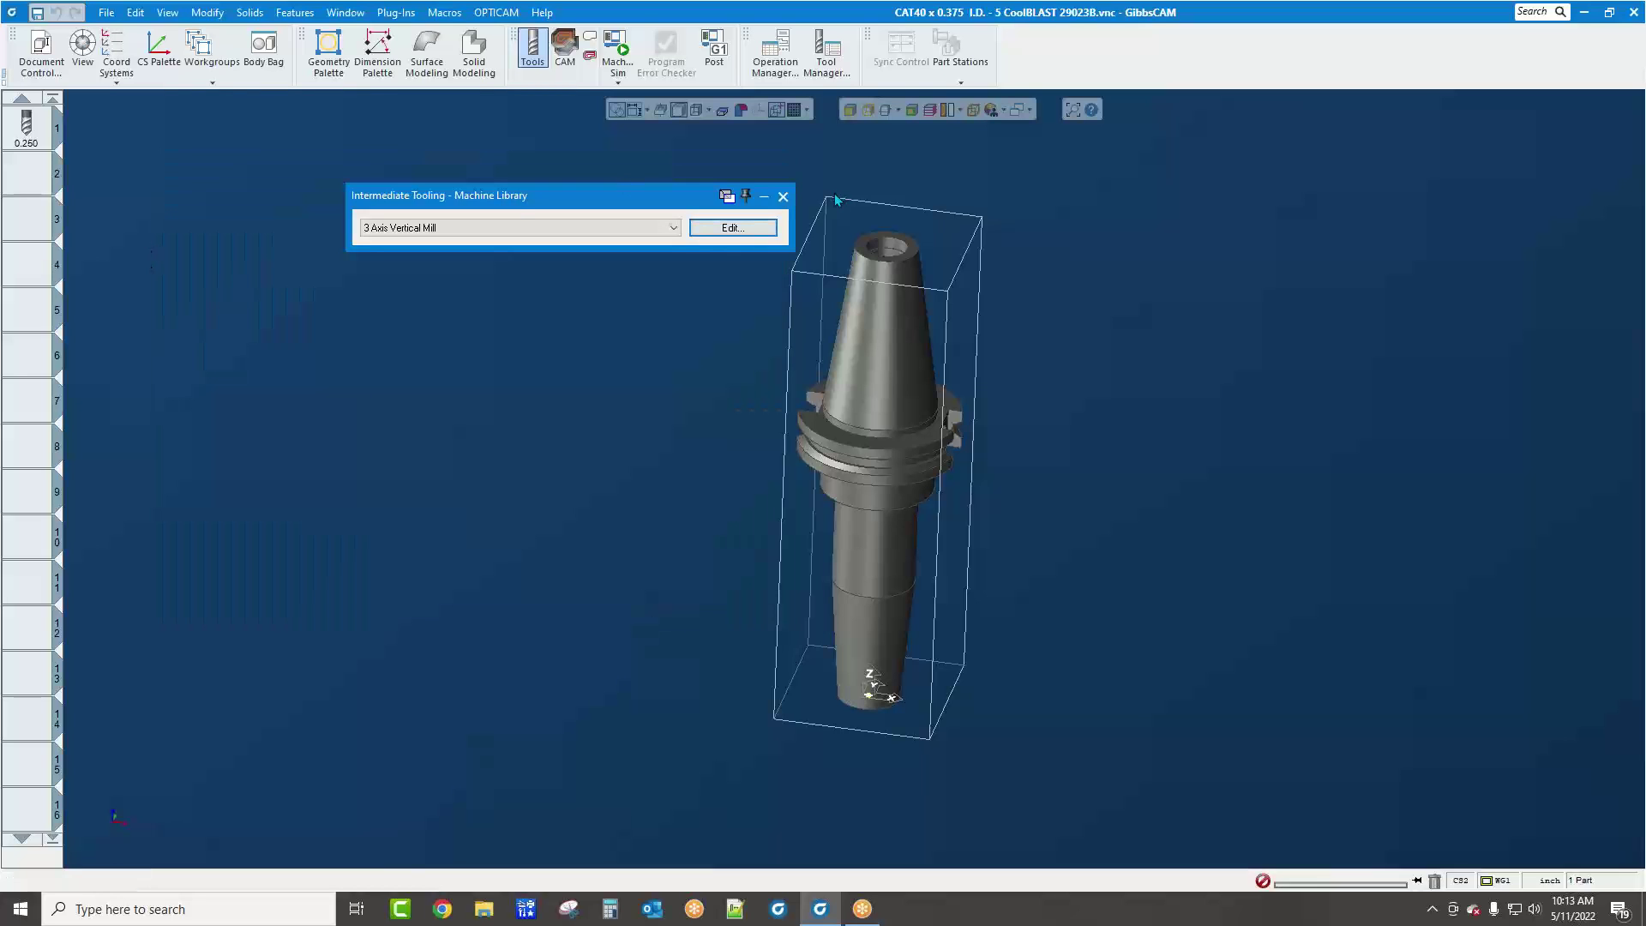
{"action": "left_click", "coordinate": [782, 197]}
Open the recent part 2-Milling Toolholders.vnc without saving changes to the toolholder part
{"action": "left_click", "coordinate": [106, 12]}
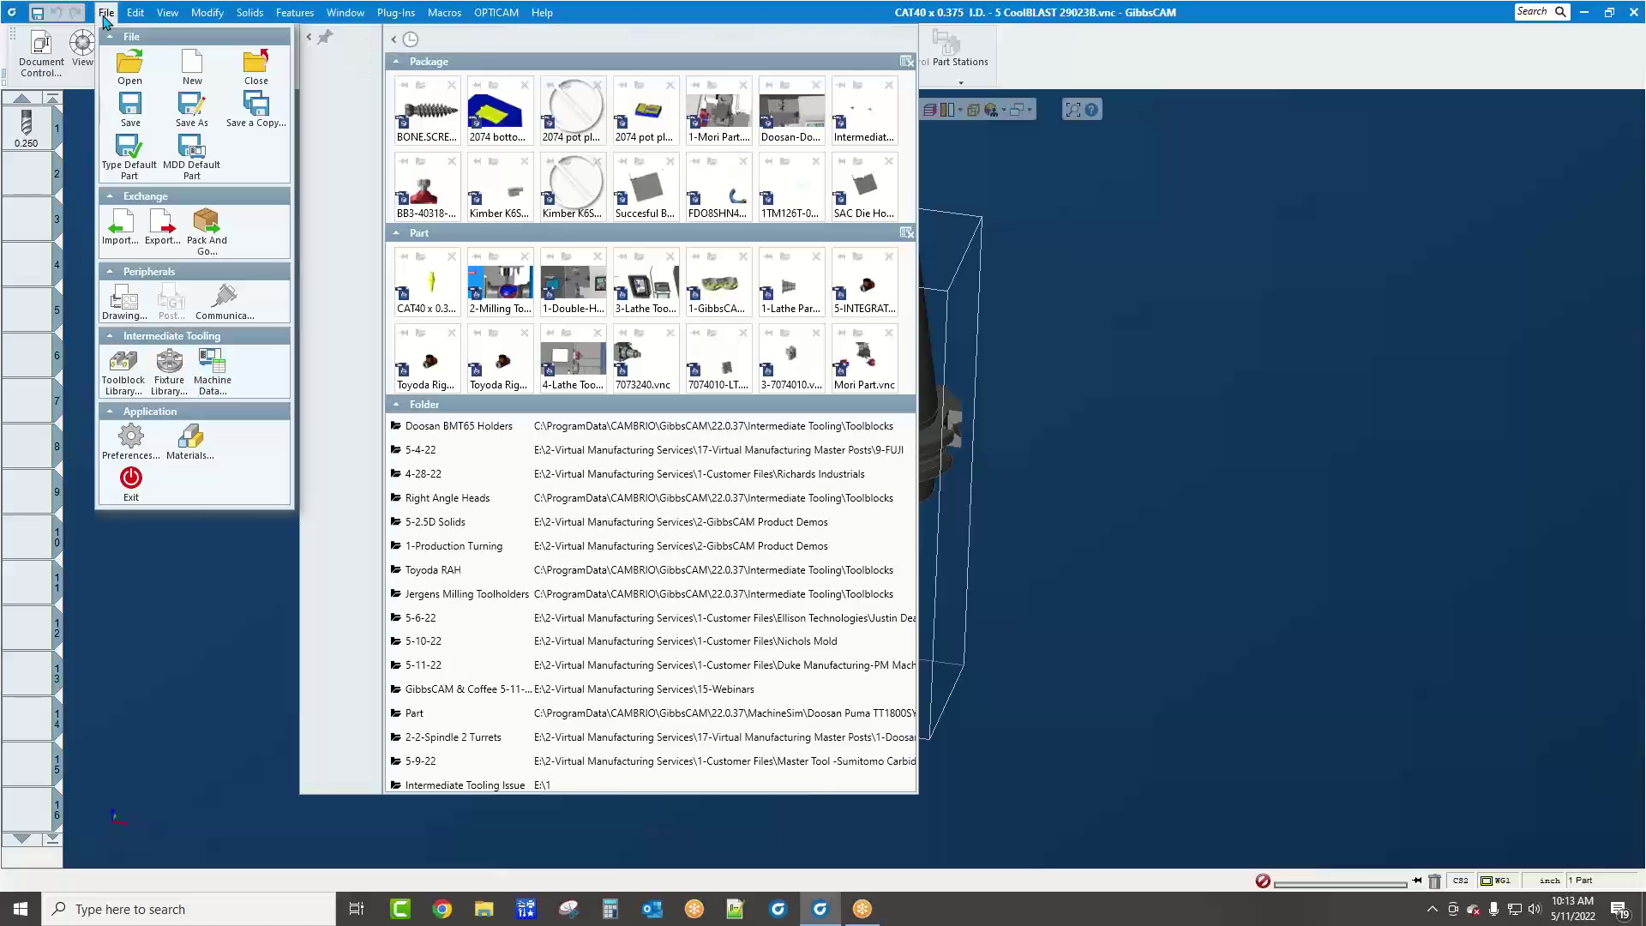
{"action": "left_click", "coordinate": [513, 291]}
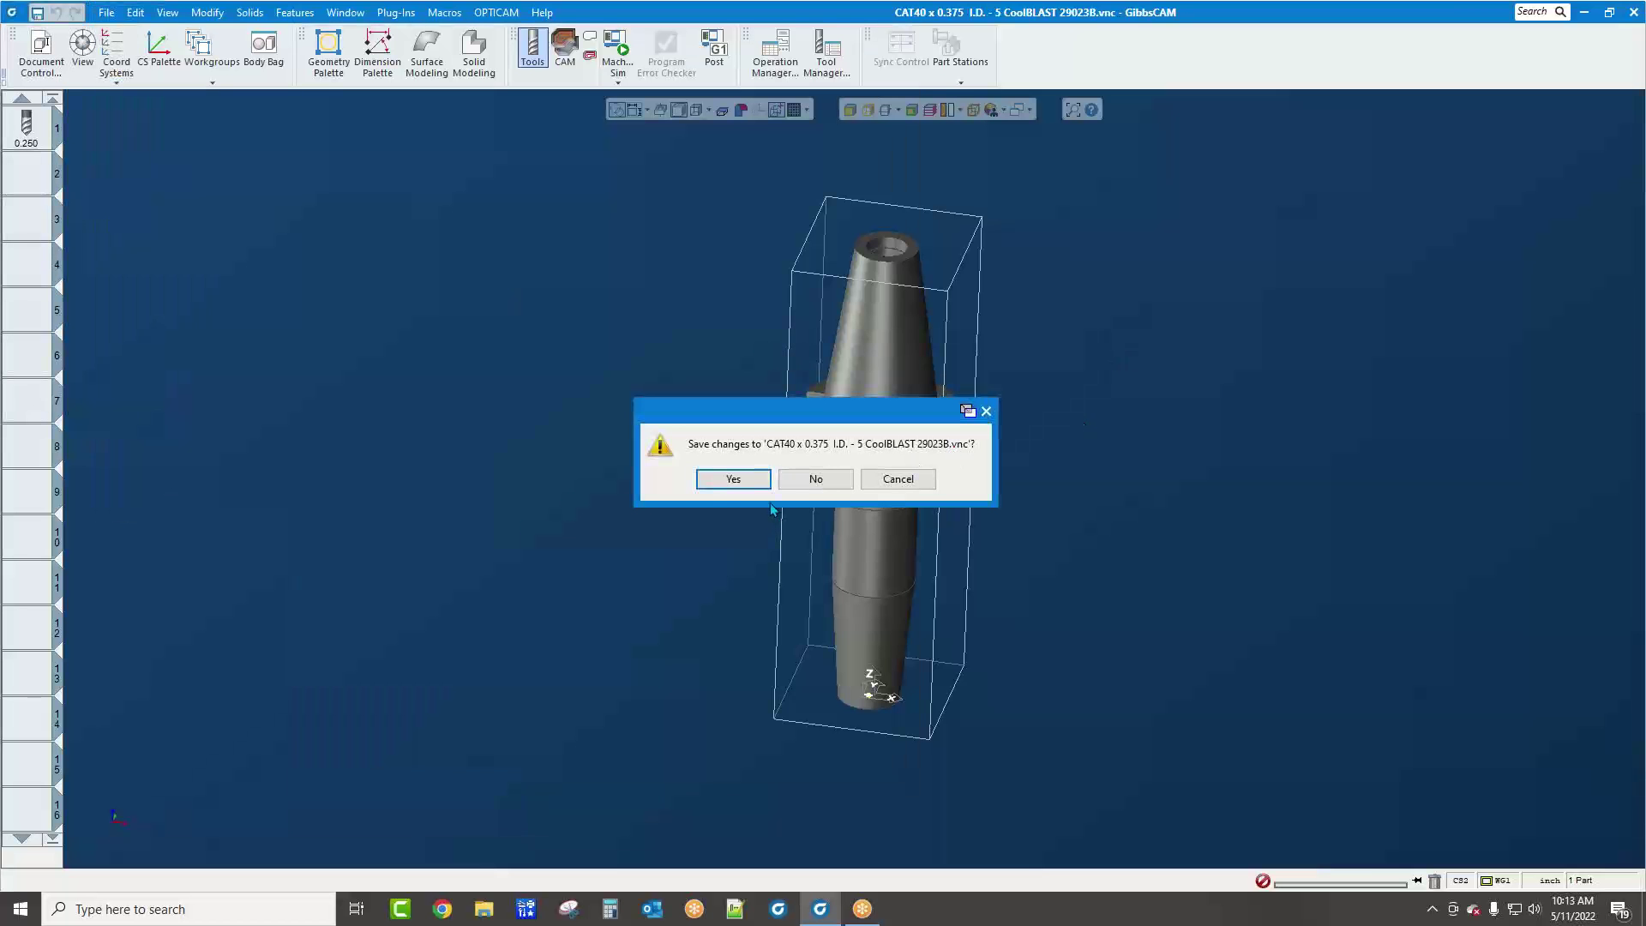
{"action": "left_click", "coordinate": [793, 482]}
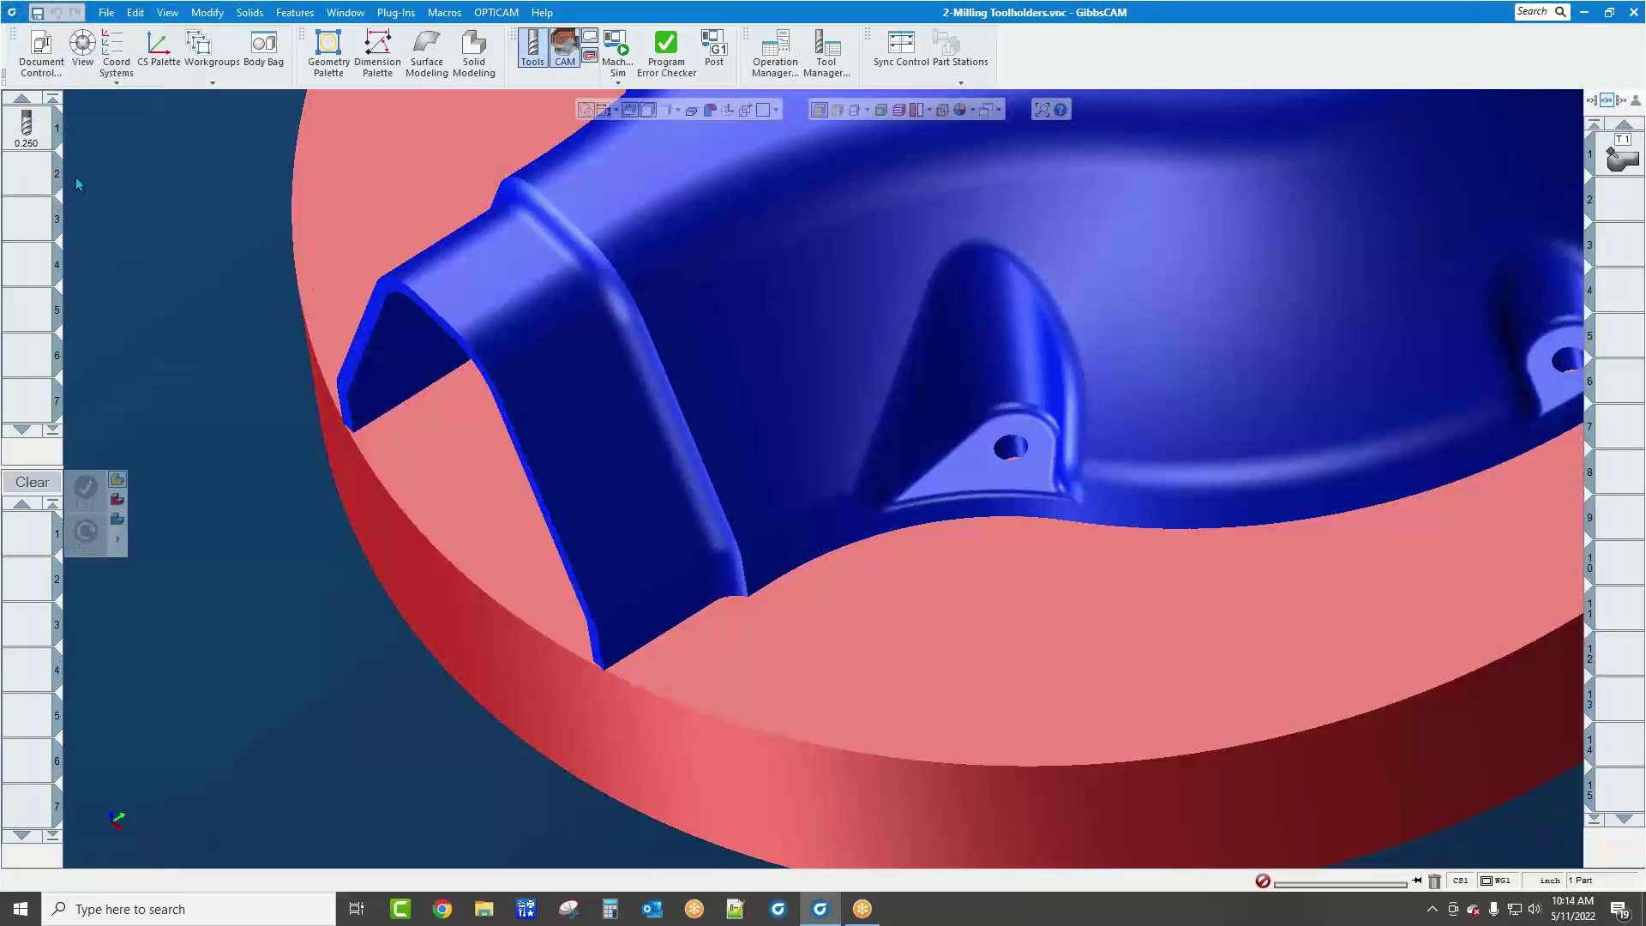
Remove the CAT40 X ER20-6.0 HEX-NUT TECHNIKS 22239 toolblock from milling tool 1's setup data
{"action": "double_click", "coordinate": [27, 124]}
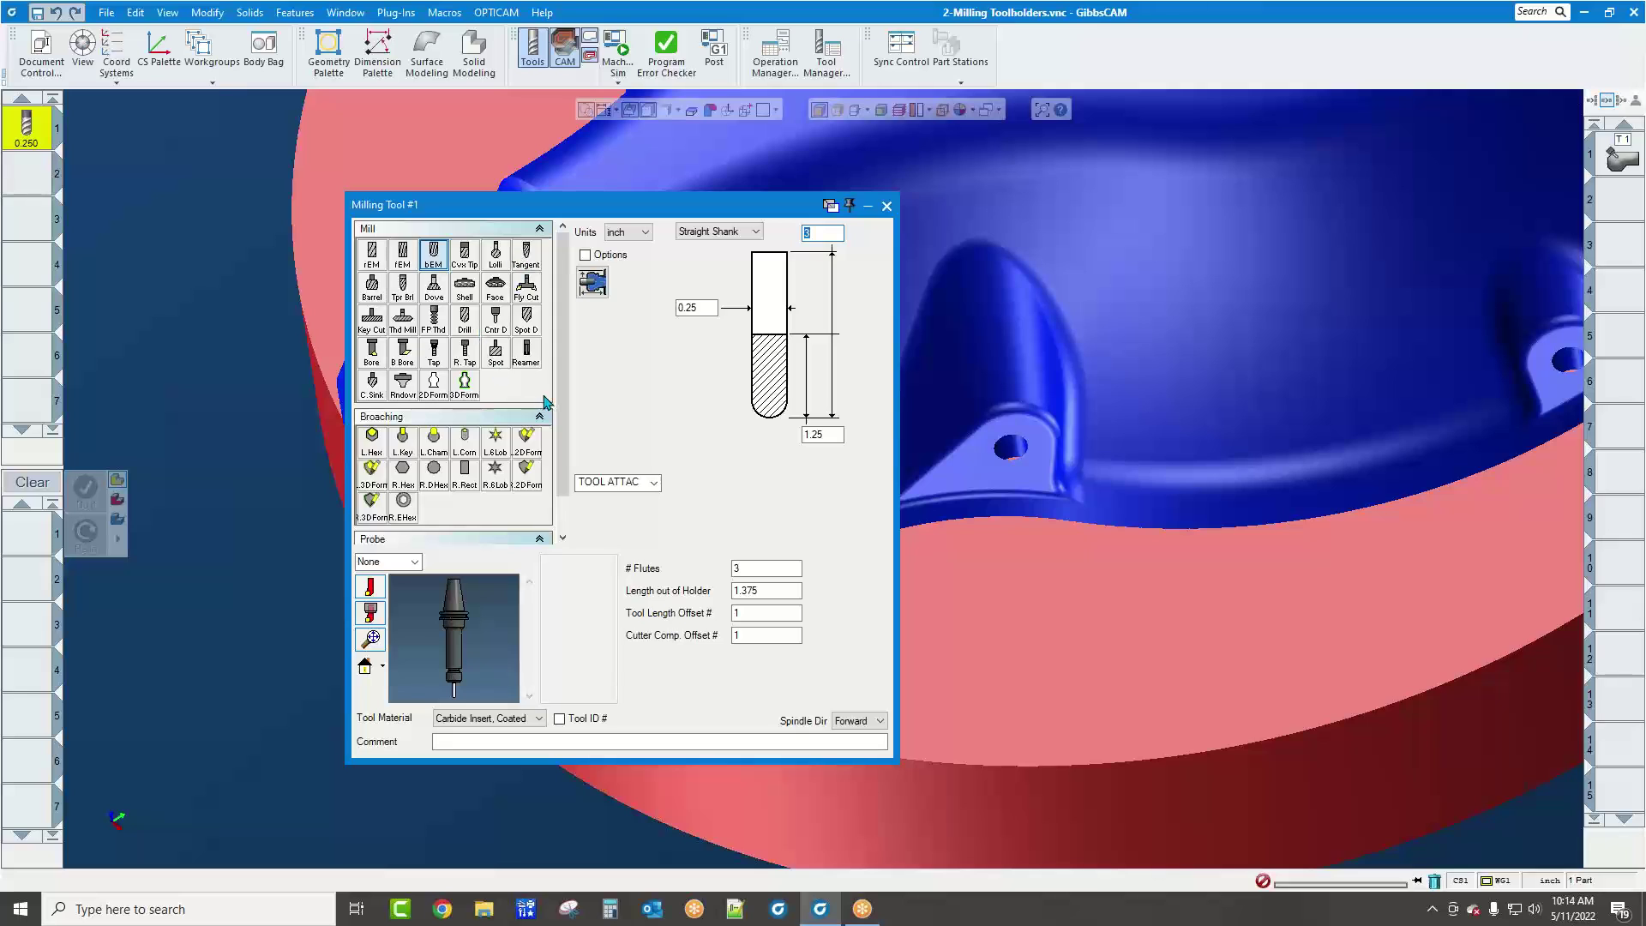
{"action": "left_click", "coordinate": [592, 282]}
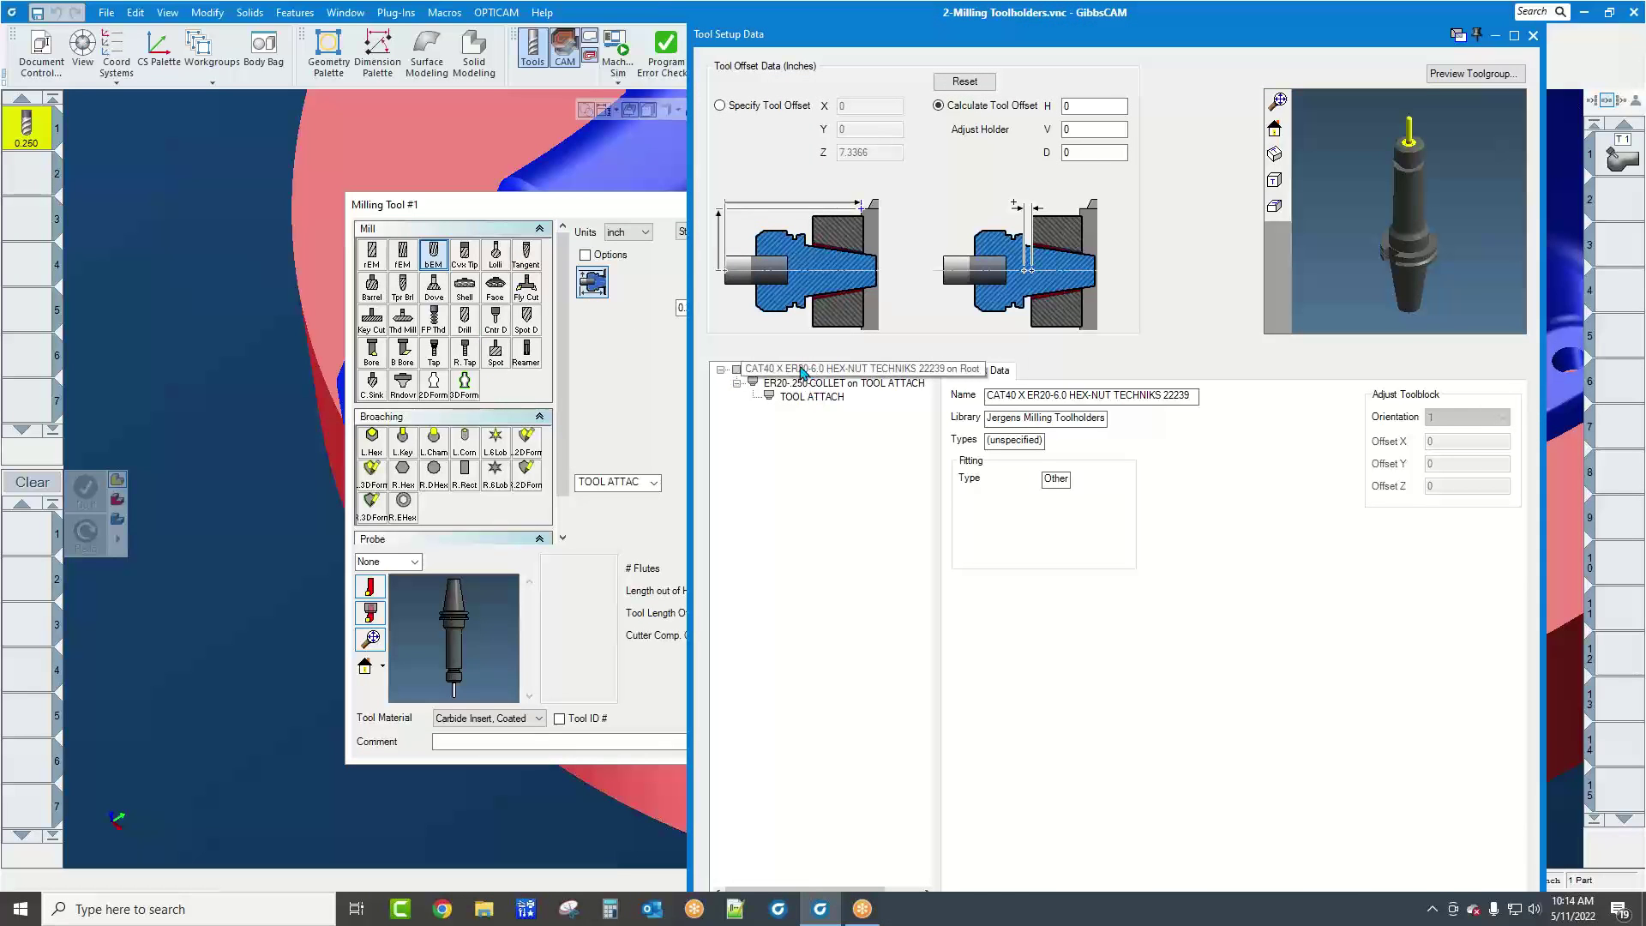
{"action": "right_click", "coordinate": [802, 371]}
{"action": "left_click", "coordinate": [823, 397]}
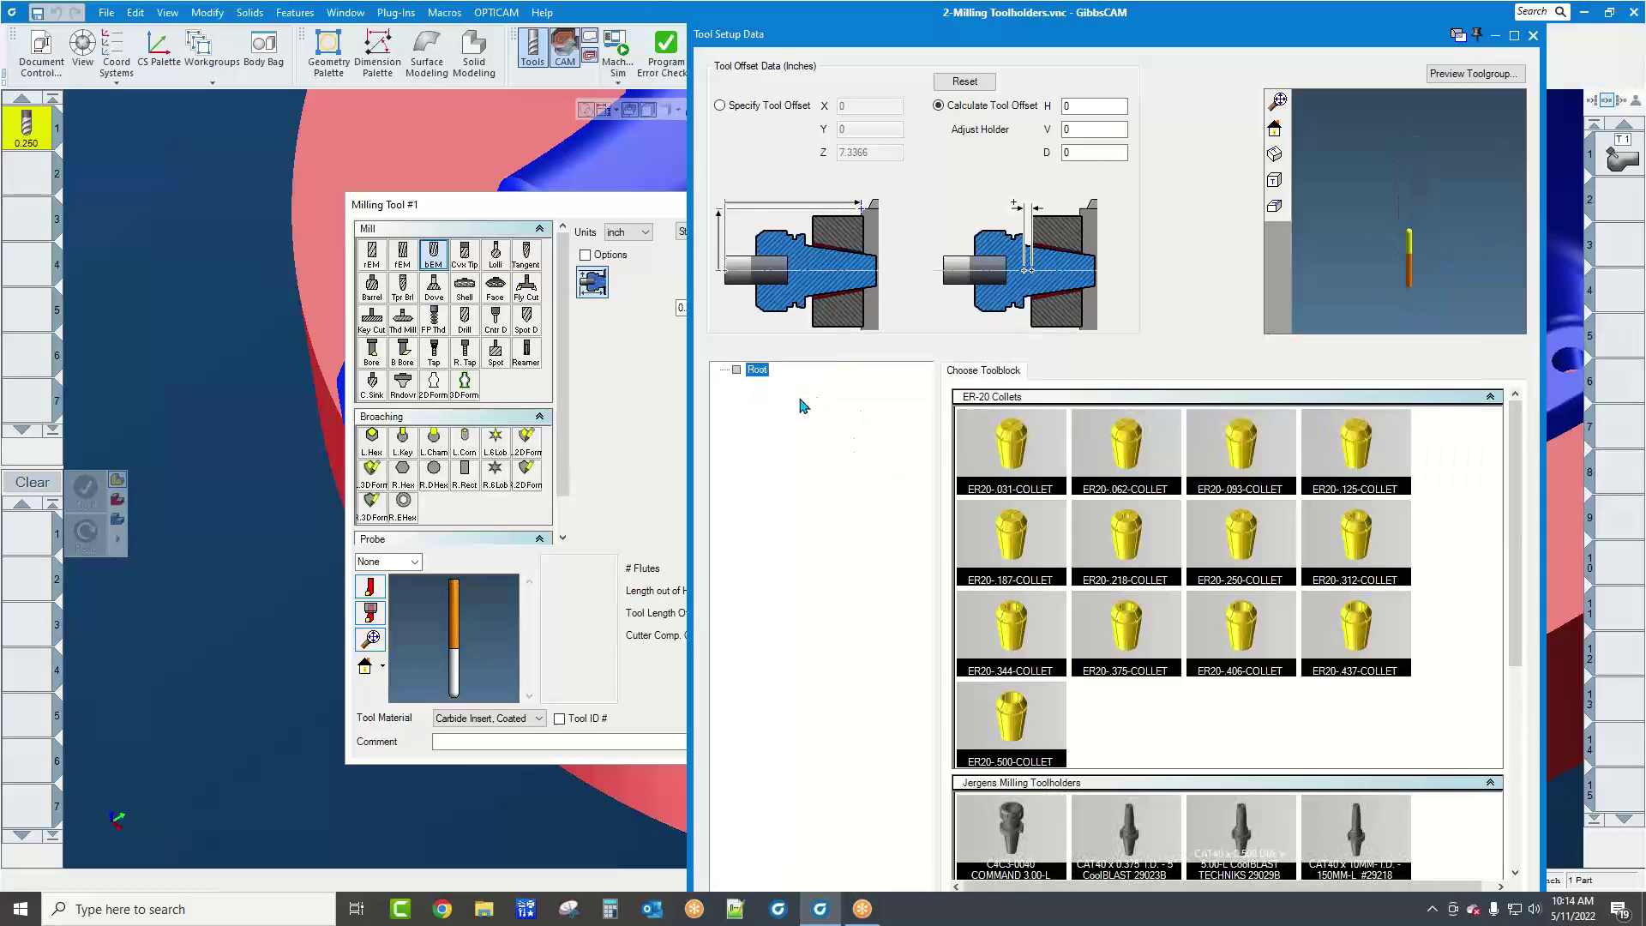
Browse the ER-20 Collets and Jergens Milling Toolholders available for tool 1 and close the tool
{"action": "scroll", "coordinate": [1384, 579], "scroll_direction": "down", "scroll_amount": 5}
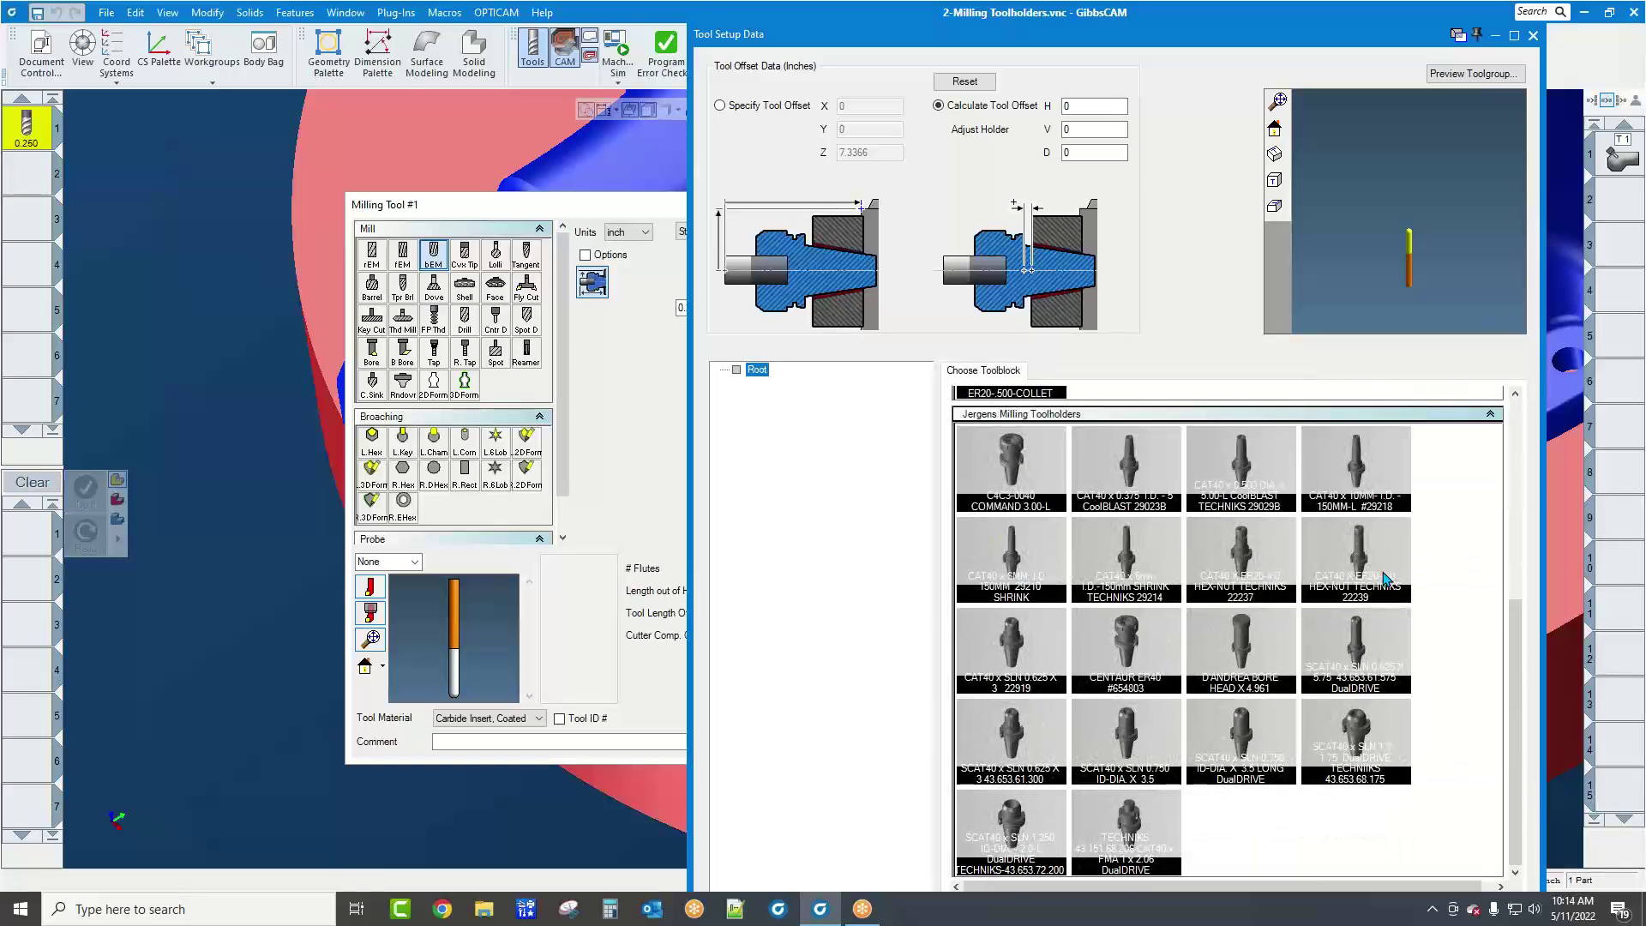
{"action": "scroll", "coordinate": [1384, 578], "scroll_direction": "up", "scroll_amount": 4}
{"action": "scroll", "coordinate": [1385, 579], "scroll_direction": "down", "scroll_amount": 2}
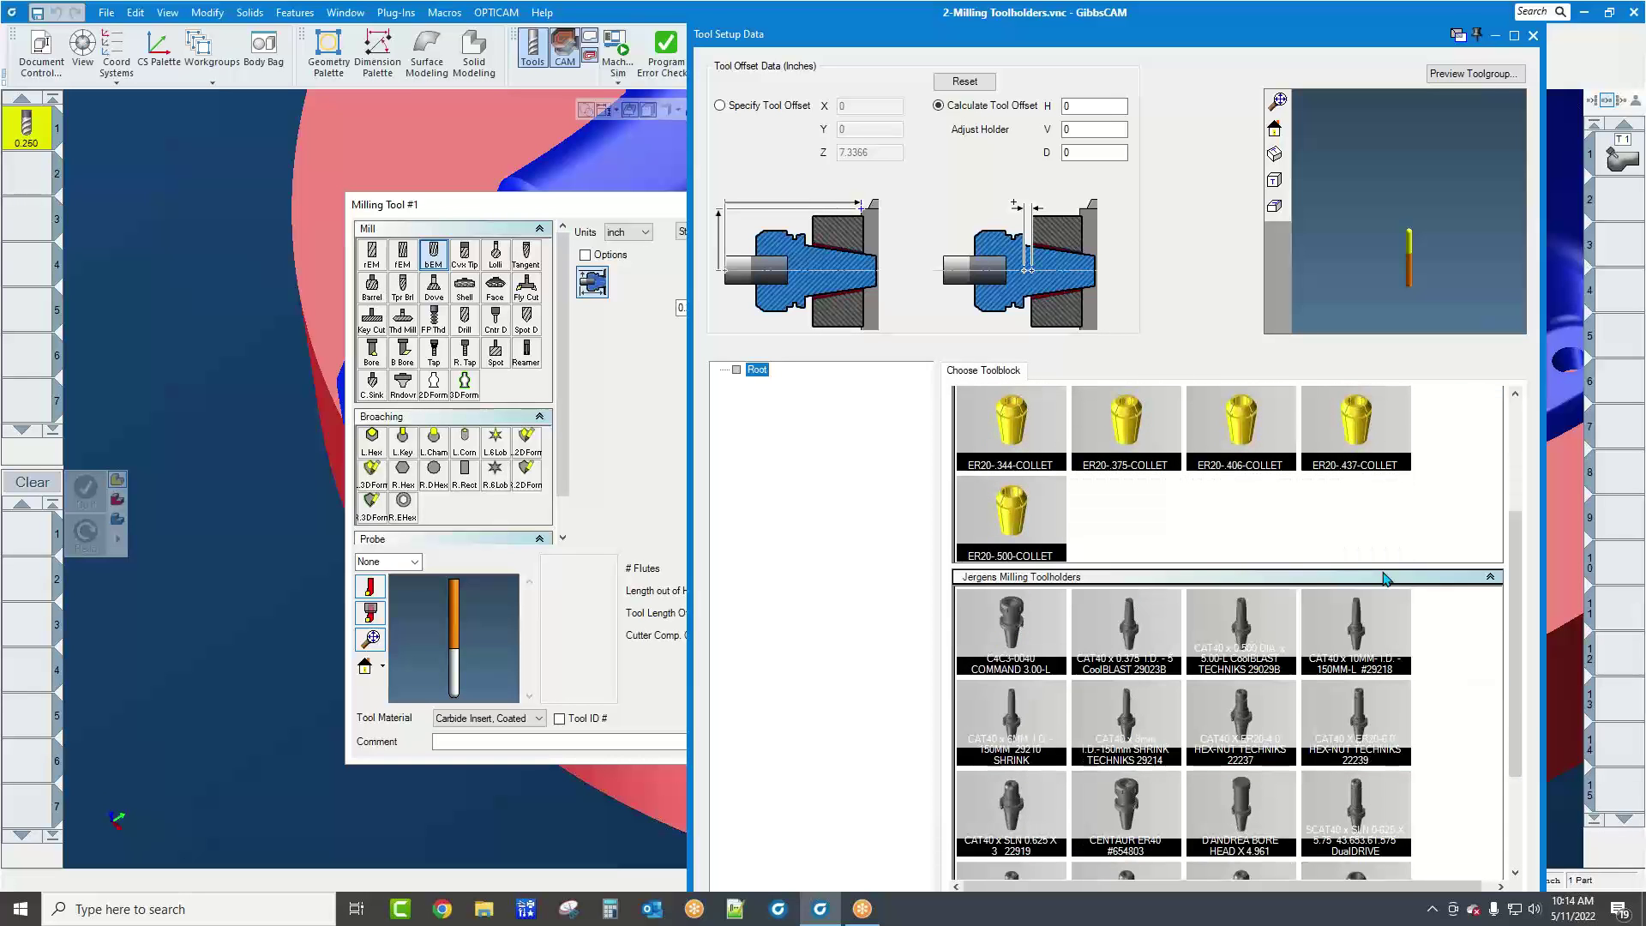
{"action": "scroll", "coordinate": [1385, 578], "scroll_direction": "up", "scroll_amount": 2}
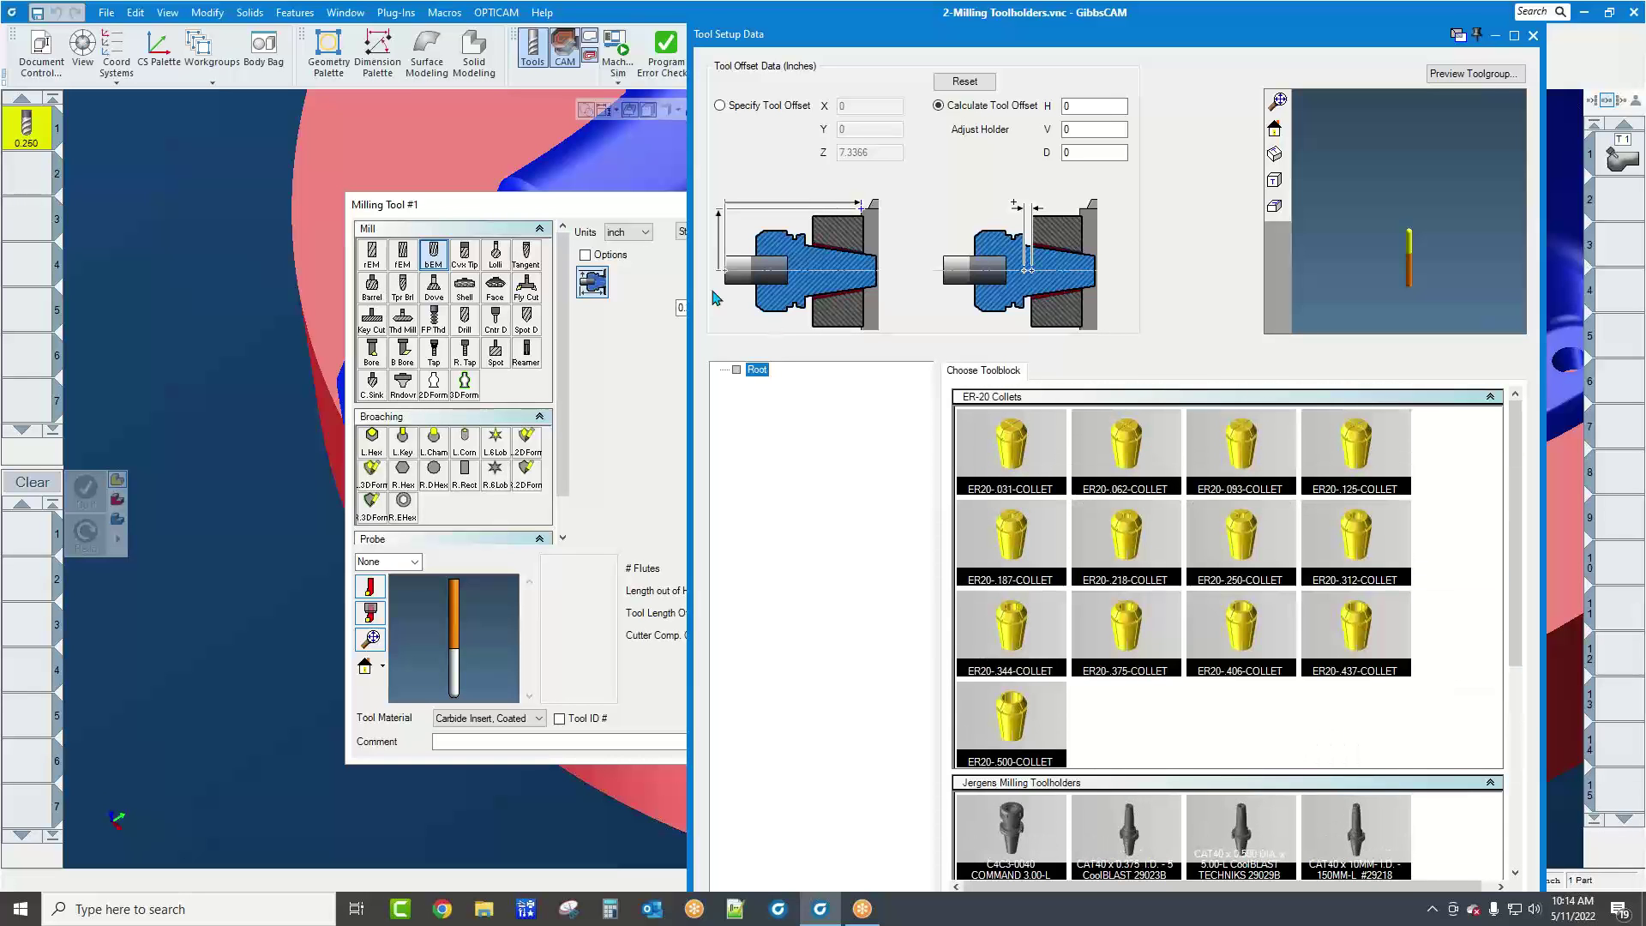
{"action": "left_click", "coordinate": [536, 225]}
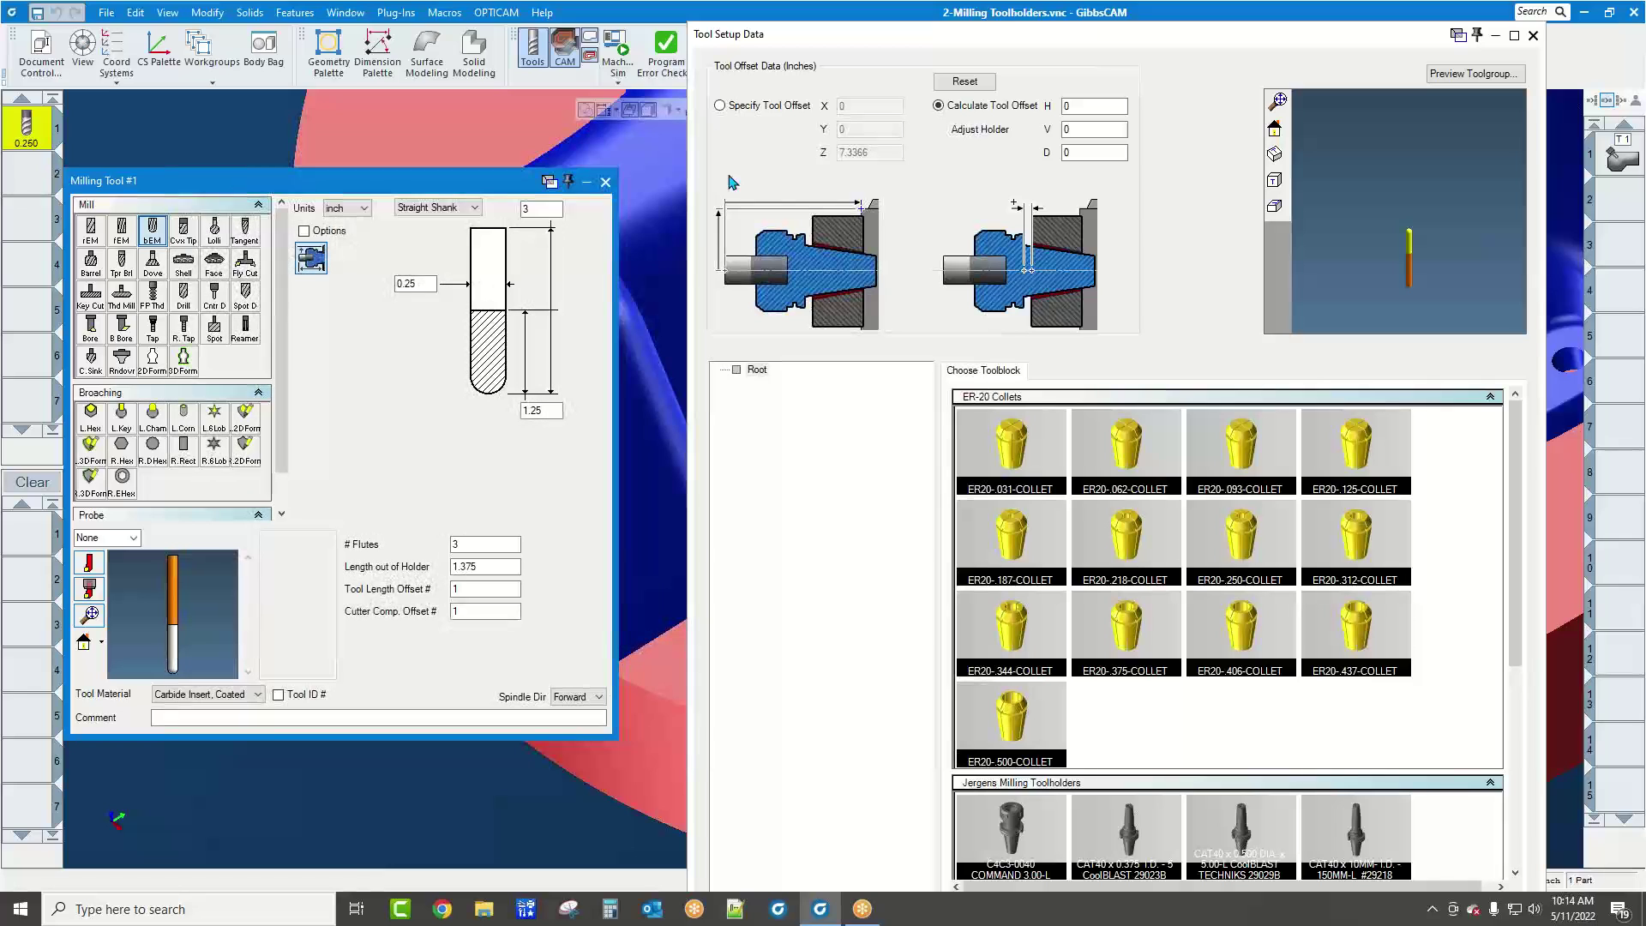
{"action": "left_click", "coordinate": [605, 181]}
Check the part's machine in the document settings and open the intermediate tooling data for the Doosan DNM350-5-AX
{"action": "left_click", "coordinate": [53, 49]}
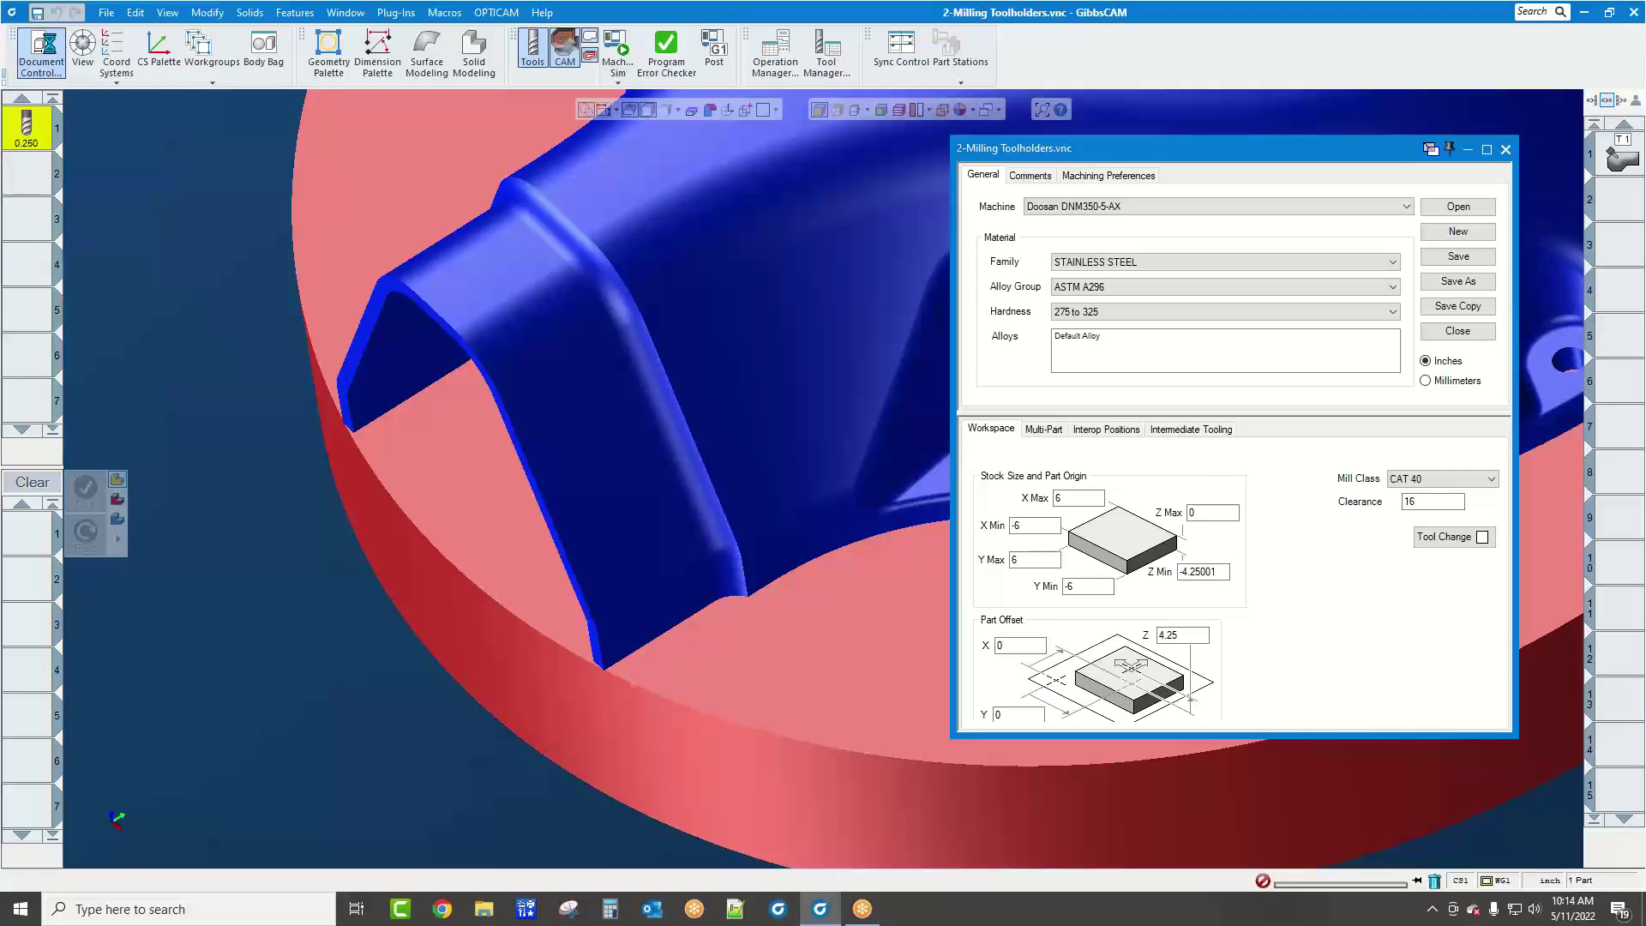
{"action": "left_click", "coordinate": [48, 50]}
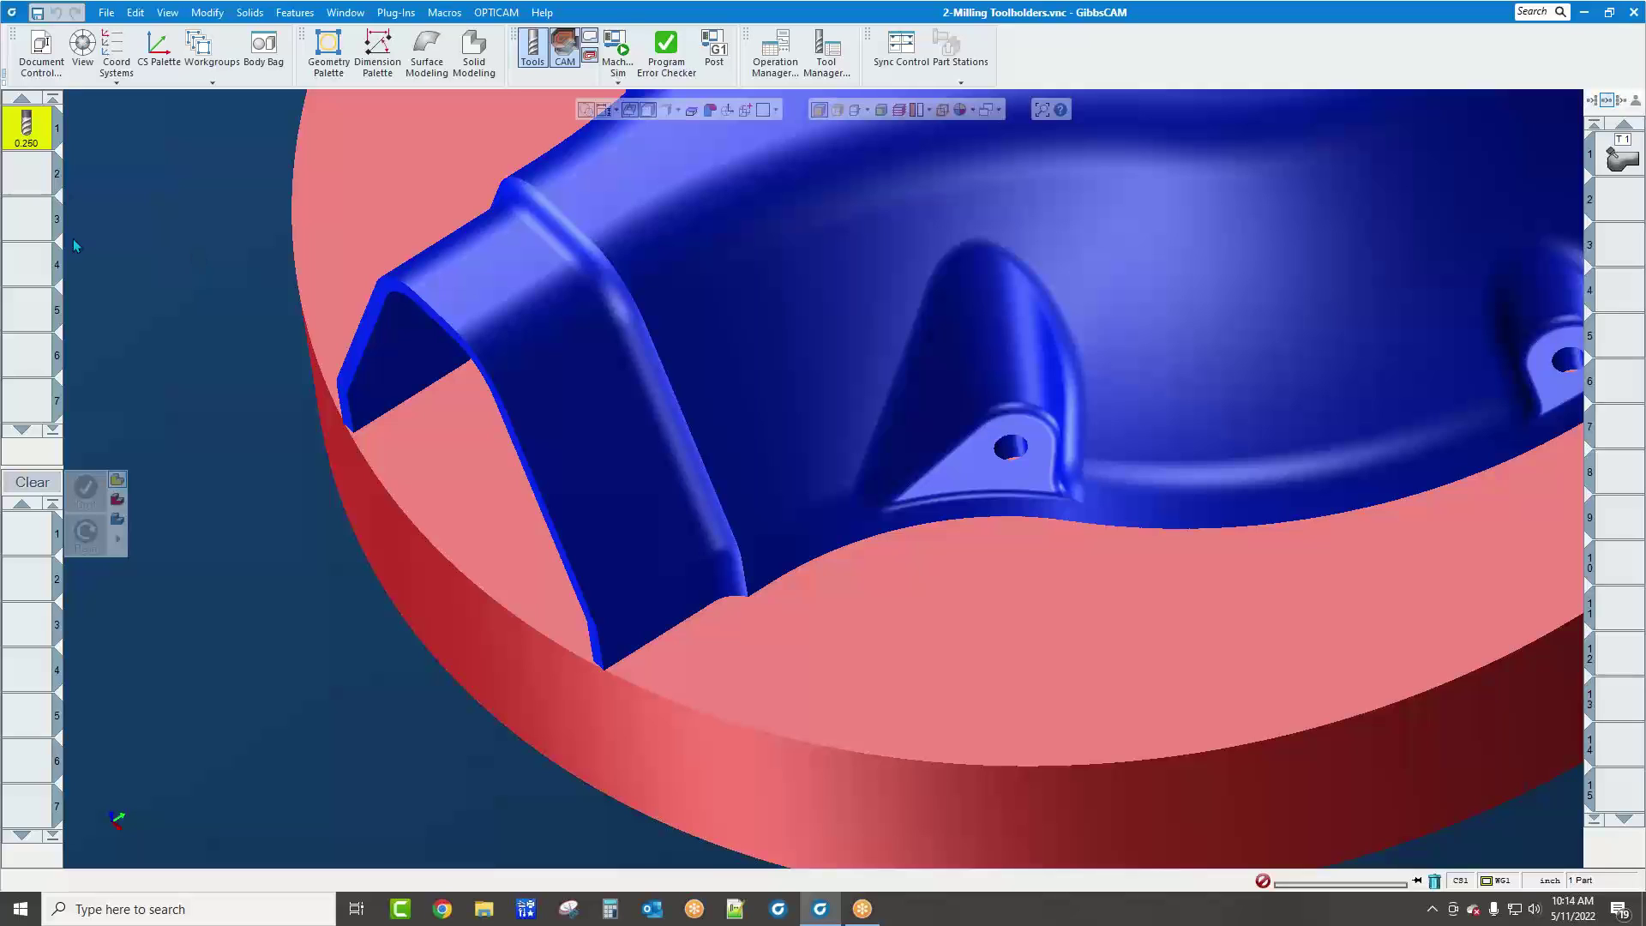
{"action": "left_click", "coordinate": [107, 12]}
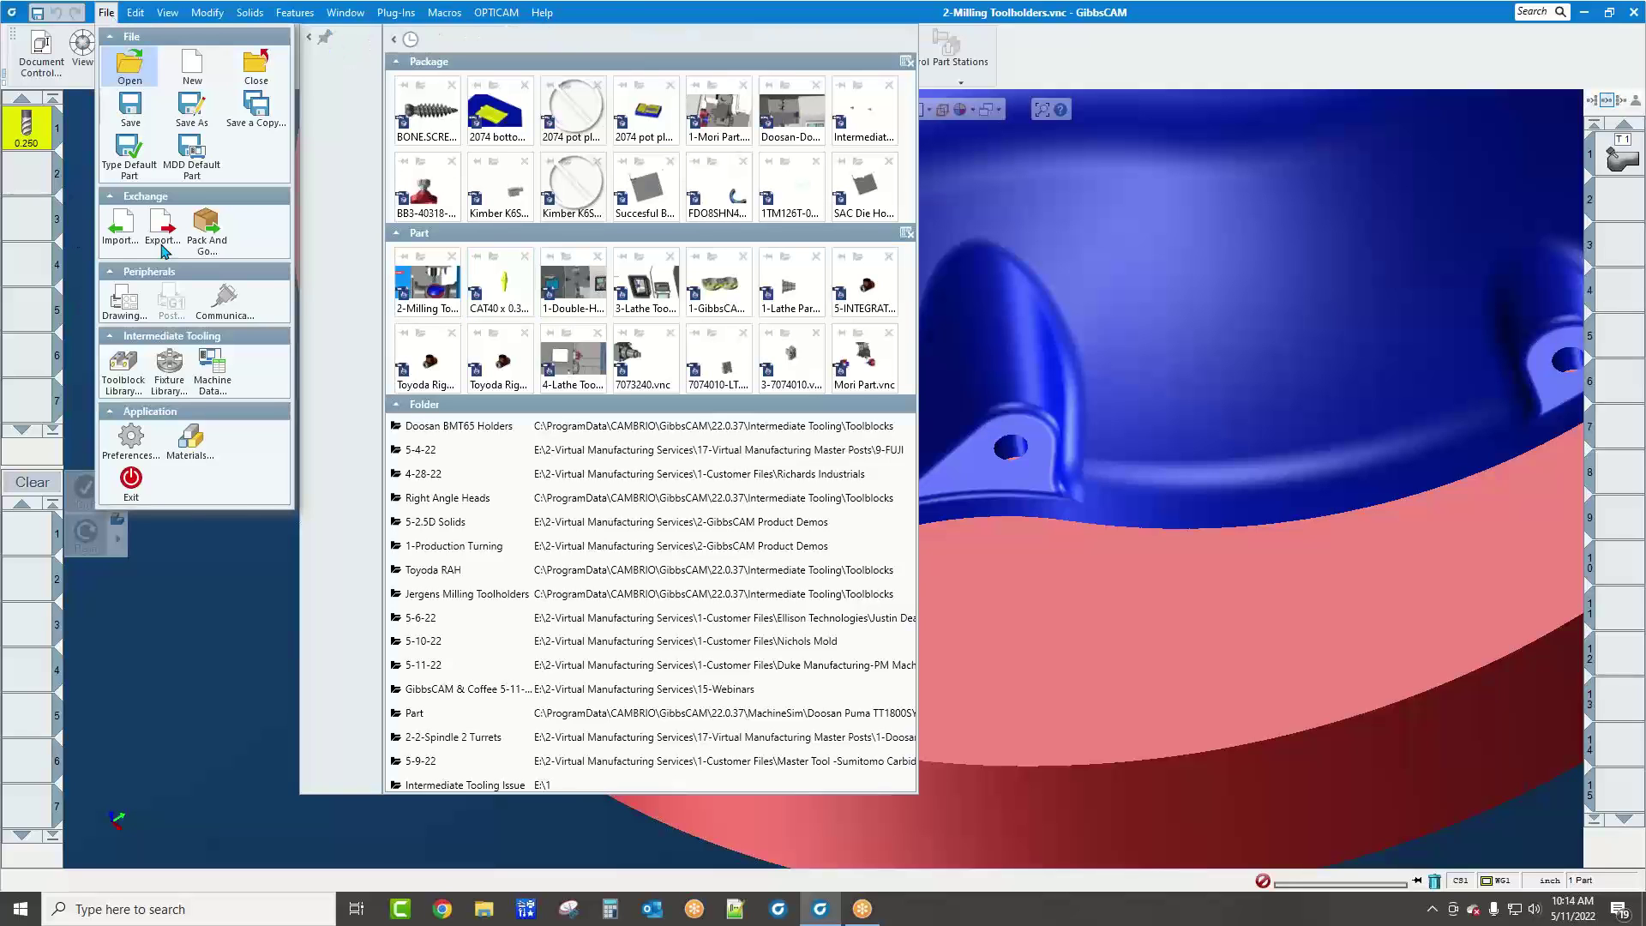
{"action": "left_click", "coordinate": [211, 370]}
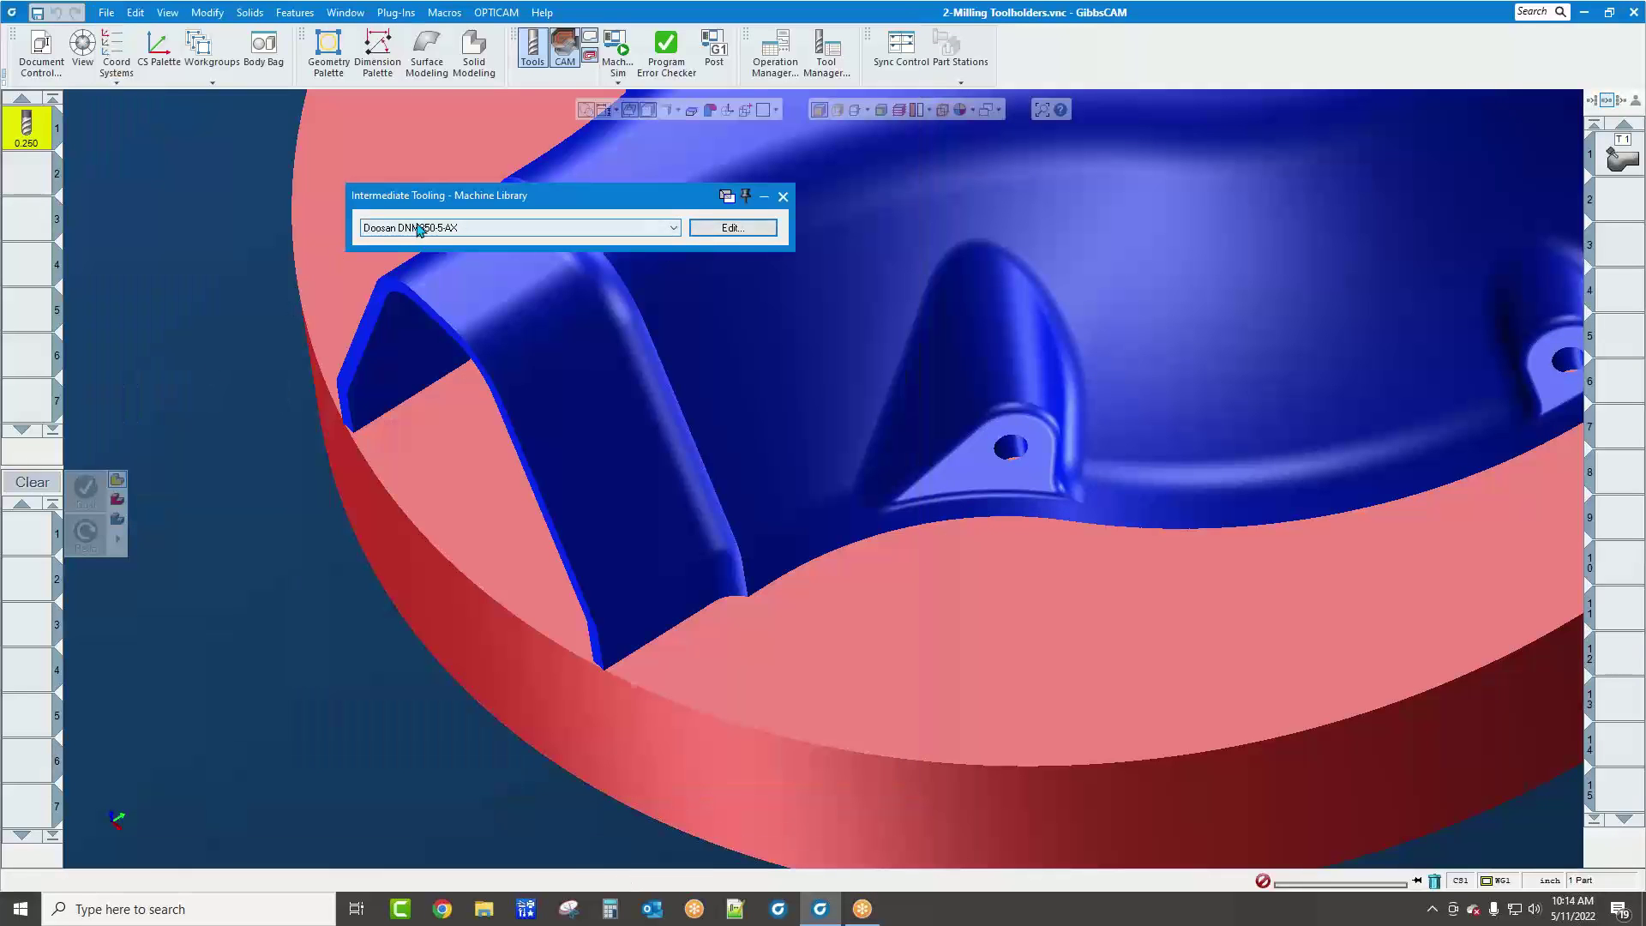
{"action": "left_click", "coordinate": [741, 227]}
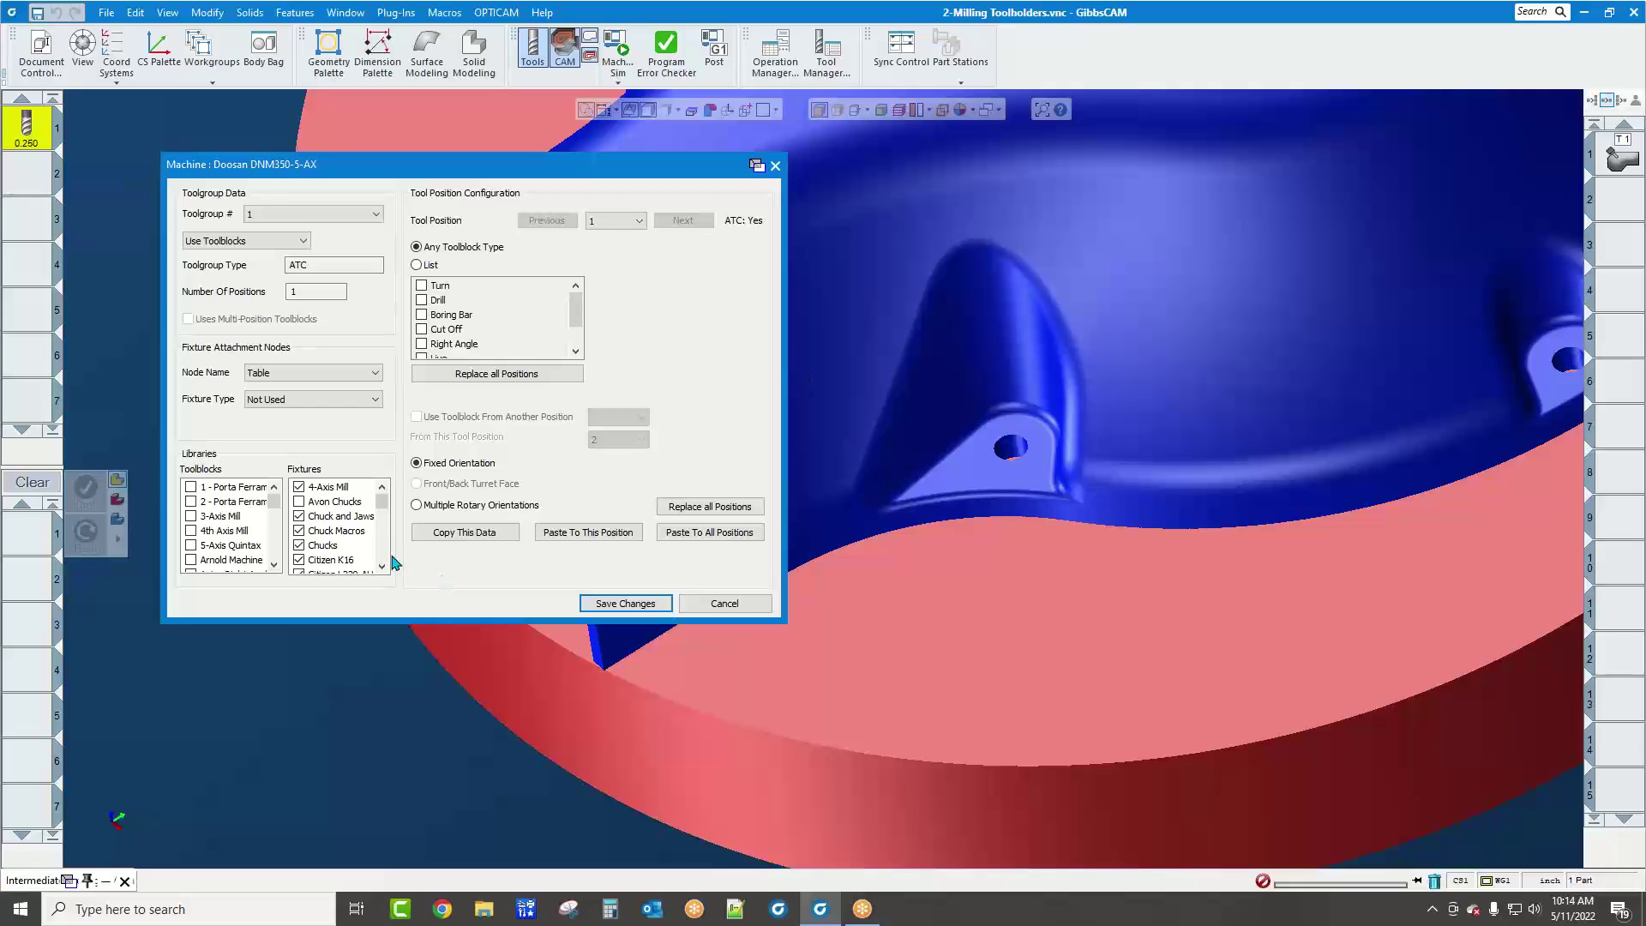
Enable the Milling Toolholders toolblock library for the Doosan DNM350-5-AX
{"action": "left_click_drag", "start_coordinate": [279, 512], "coordinate": [278, 542]}
{"action": "left_click", "coordinate": [273, 565]}
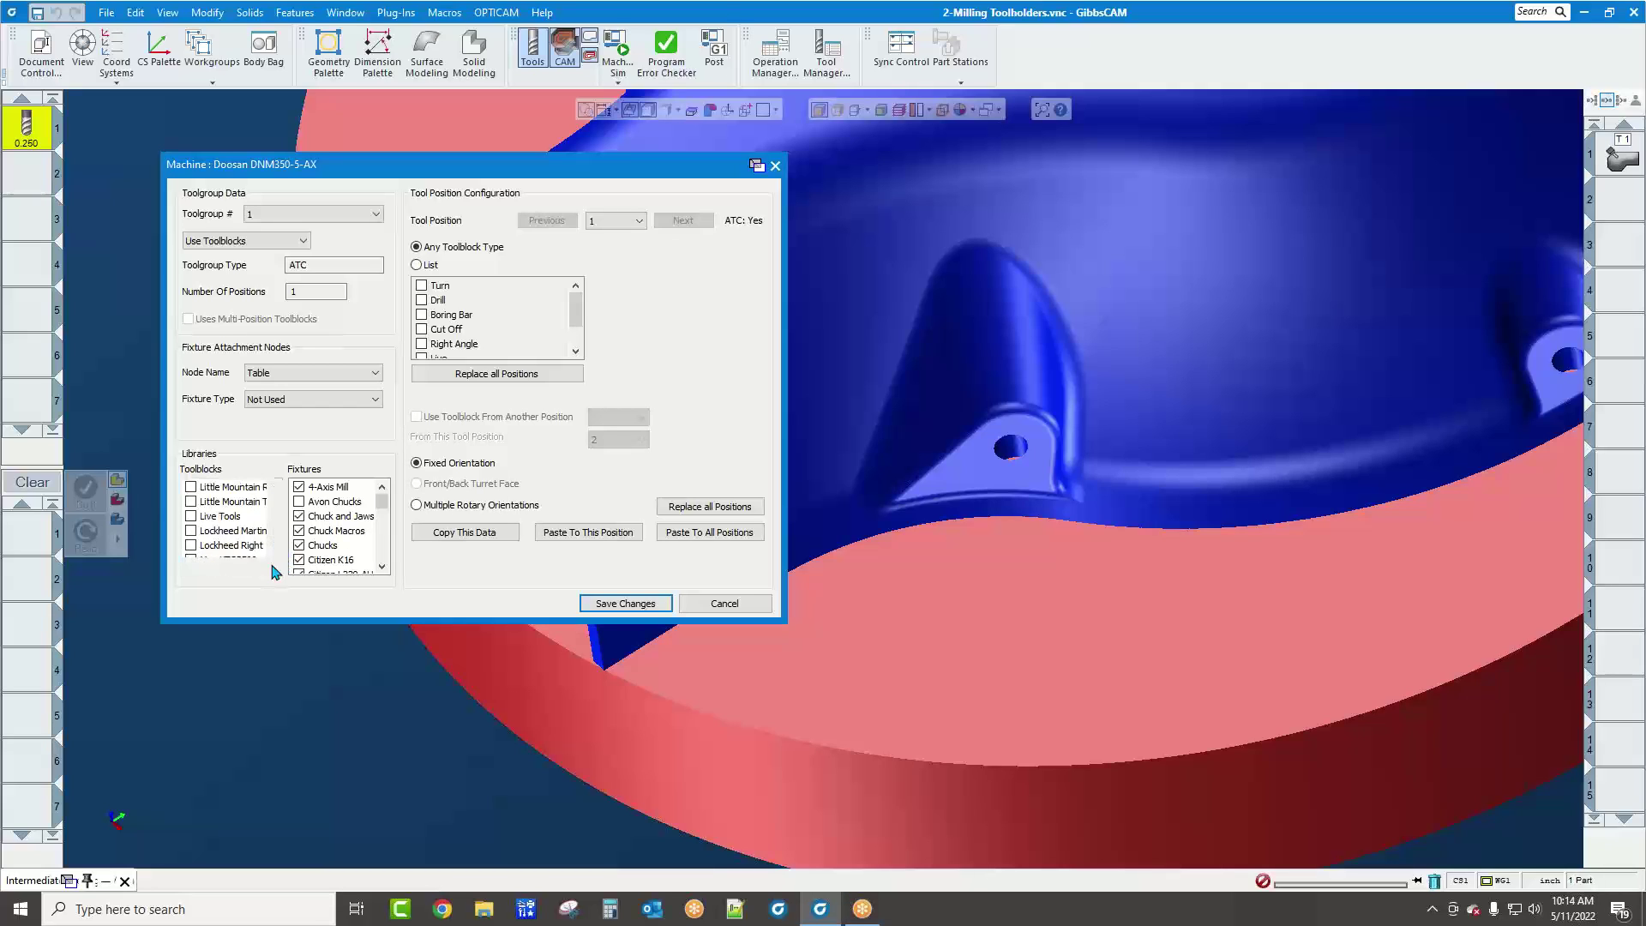
{"action": "left_click", "coordinate": [273, 565]}
{"action": "left_click", "coordinate": [273, 565]}
{"action": "left_click", "coordinate": [272, 564]}
{"action": "left_click", "coordinate": [273, 565]}
{"action": "left_click", "coordinate": [273, 564]}
{"action": "left_click", "coordinate": [273, 565]}
{"action": "left_click", "coordinate": [272, 565]}
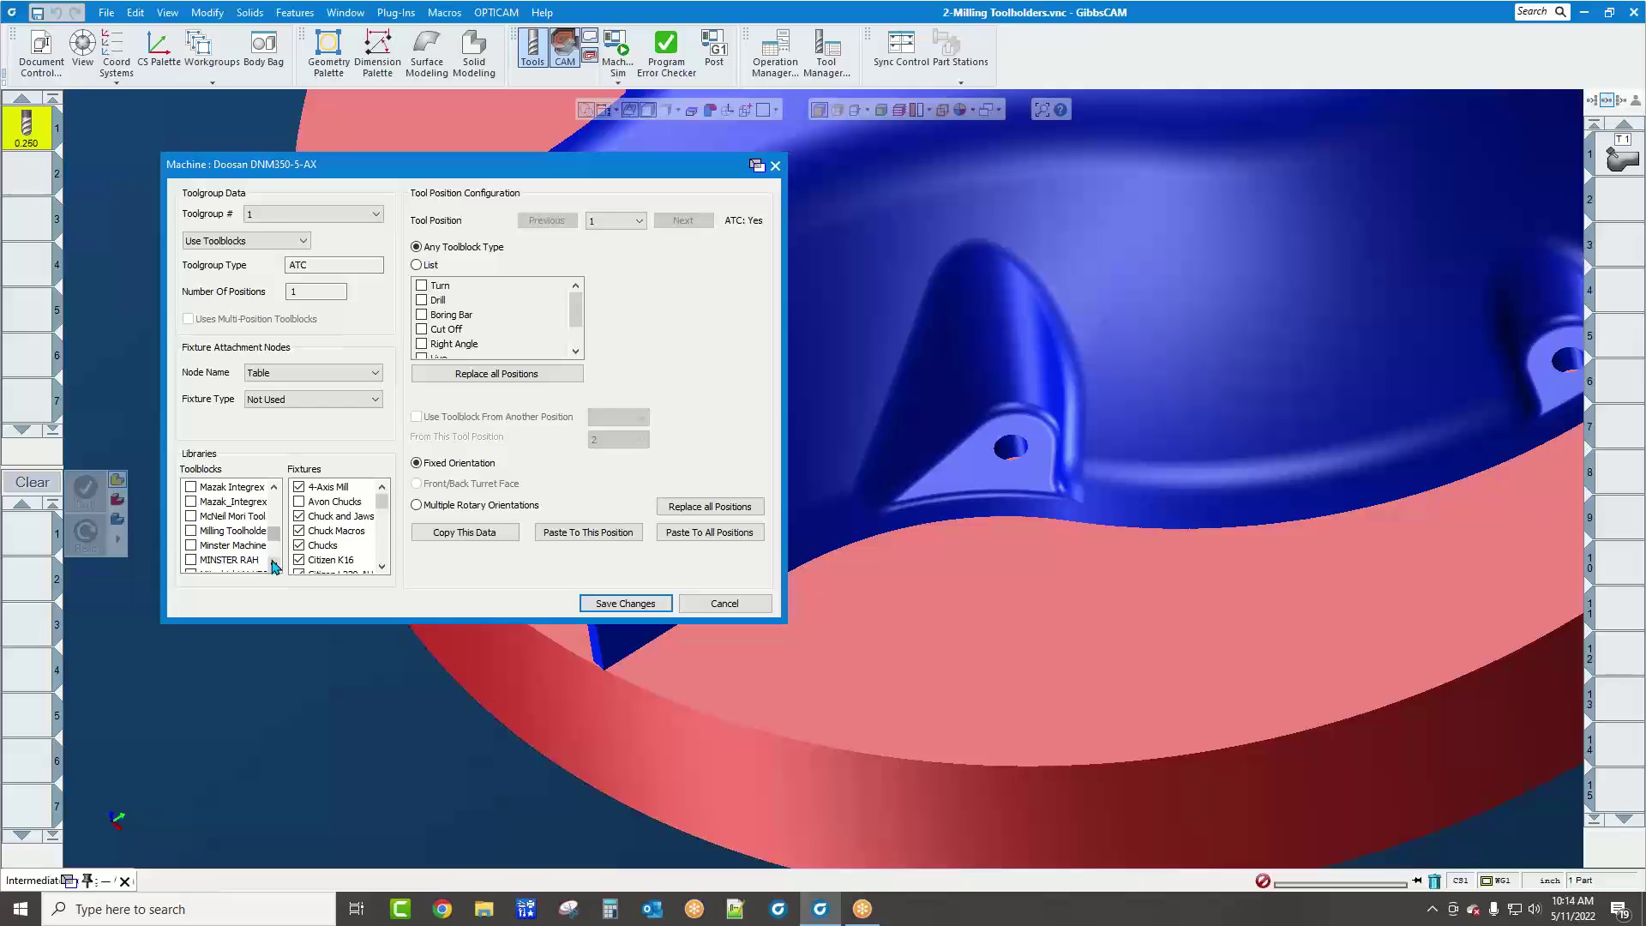
{"action": "left_click", "coordinate": [190, 530]}
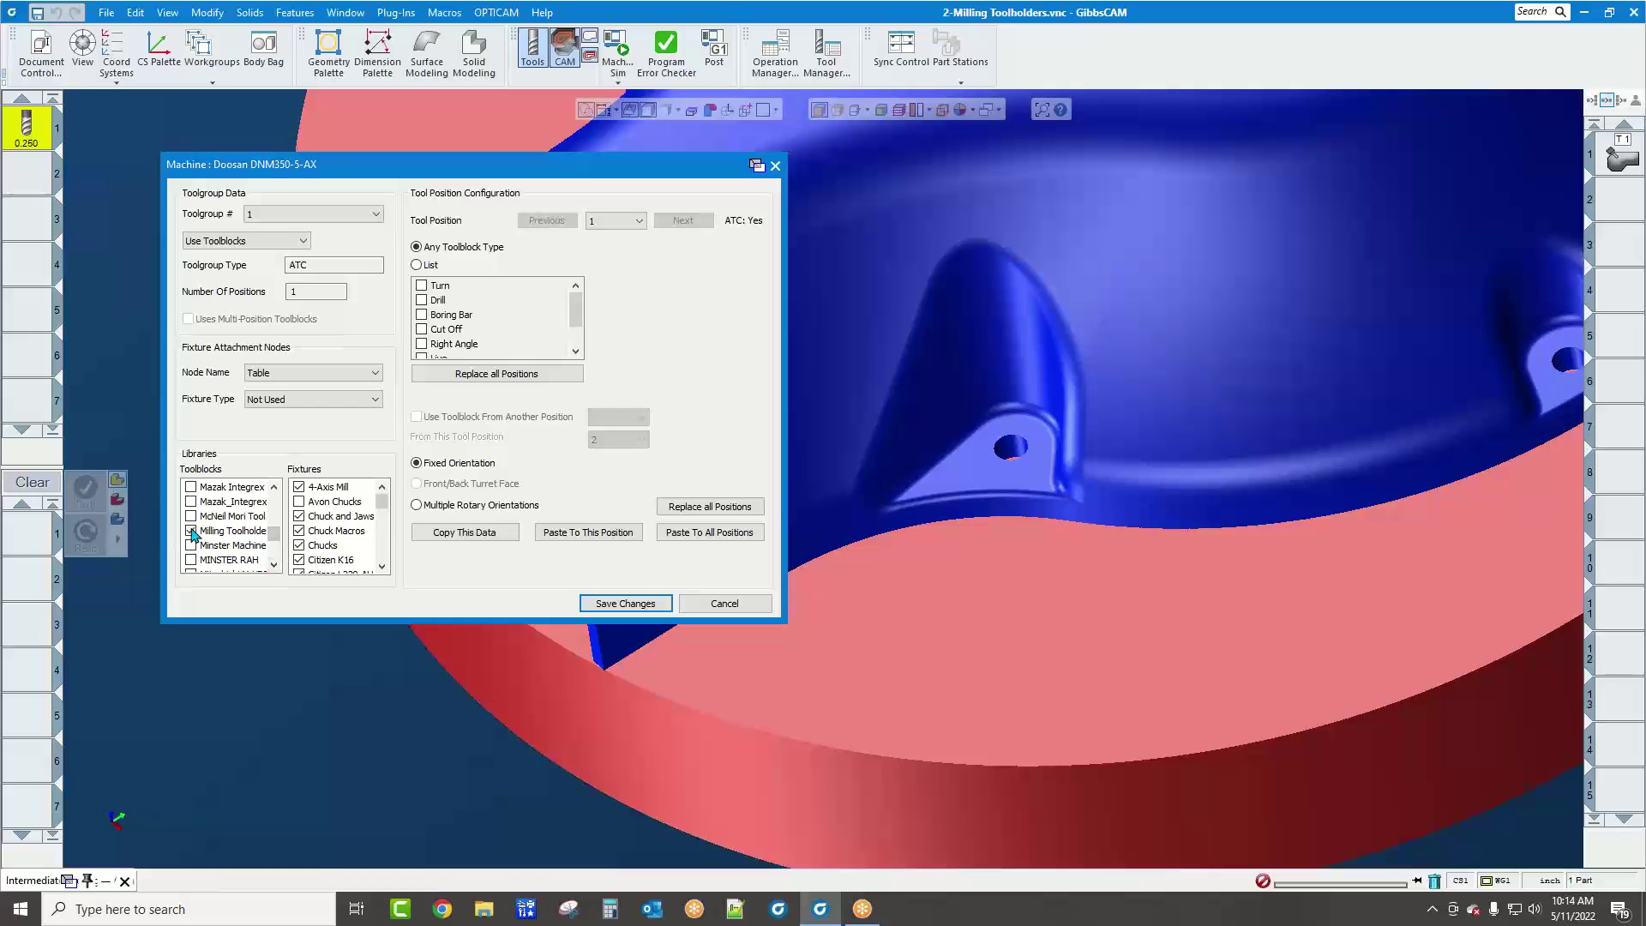
Enable the Right Angle Heads toolblock library for the Doosan DNM350-5-AX and save the machine changes
{"action": "left_click", "coordinate": [274, 565]}
{"action": "left_click", "coordinate": [274, 565]}
{"action": "left_click", "coordinate": [274, 565]}
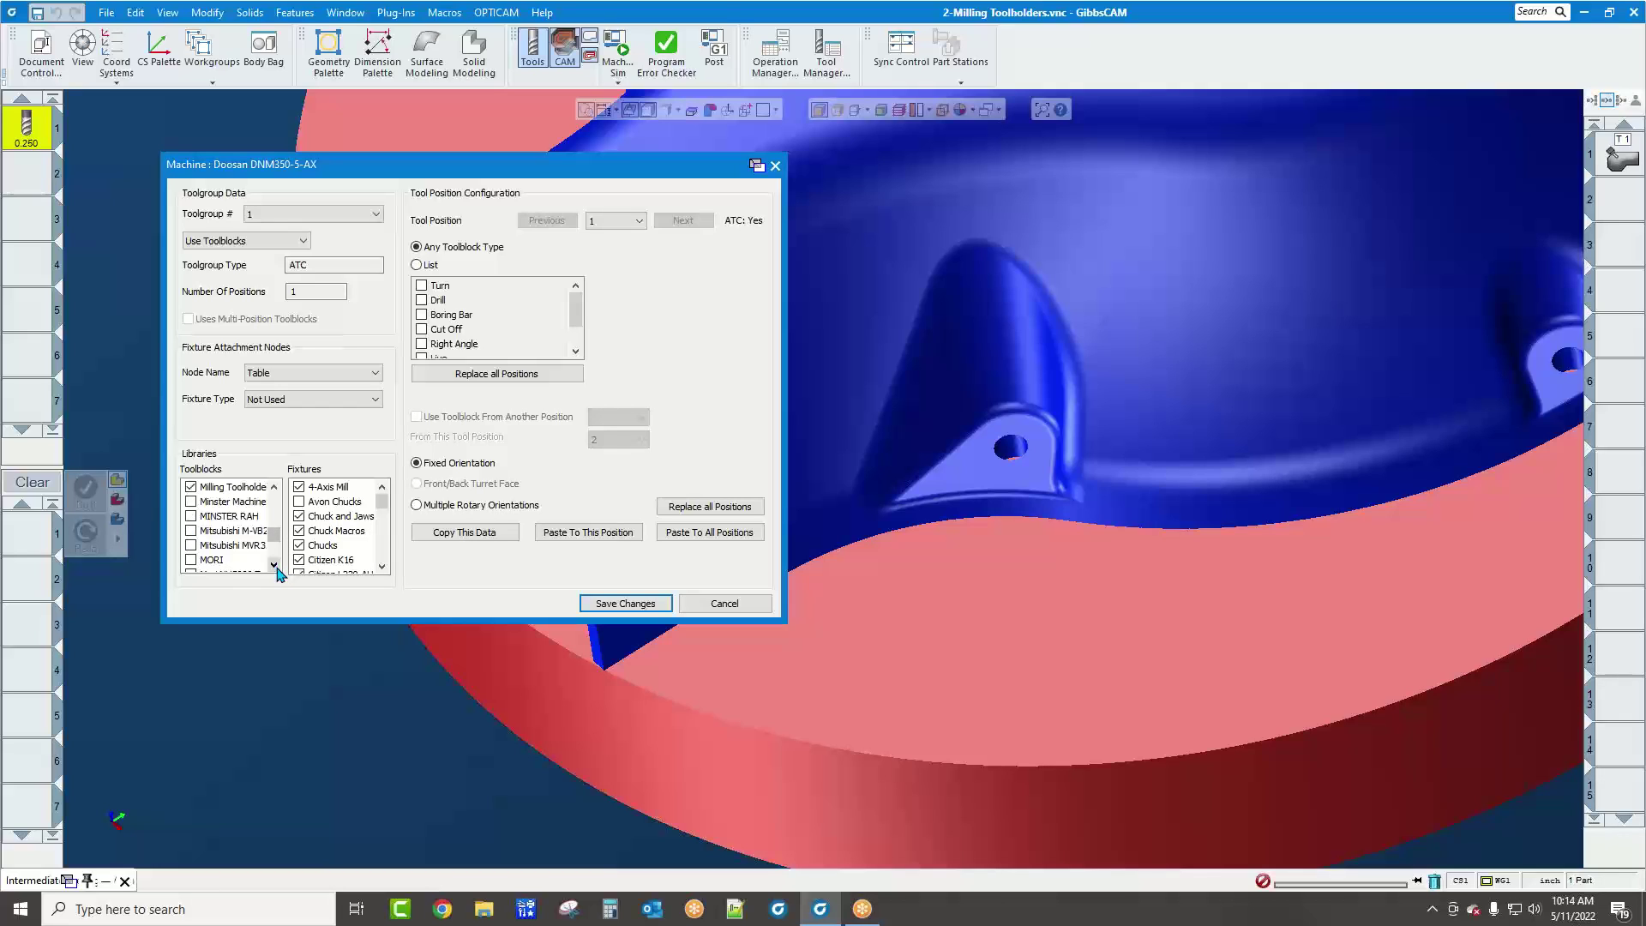
{"action": "left_click", "coordinate": [273, 565]}
{"action": "left_click", "coordinate": [274, 565]}
{"action": "left_click", "coordinate": [273, 565]}
{"action": "left_click", "coordinate": [274, 565]}
{"action": "left_click", "coordinate": [273, 565]}
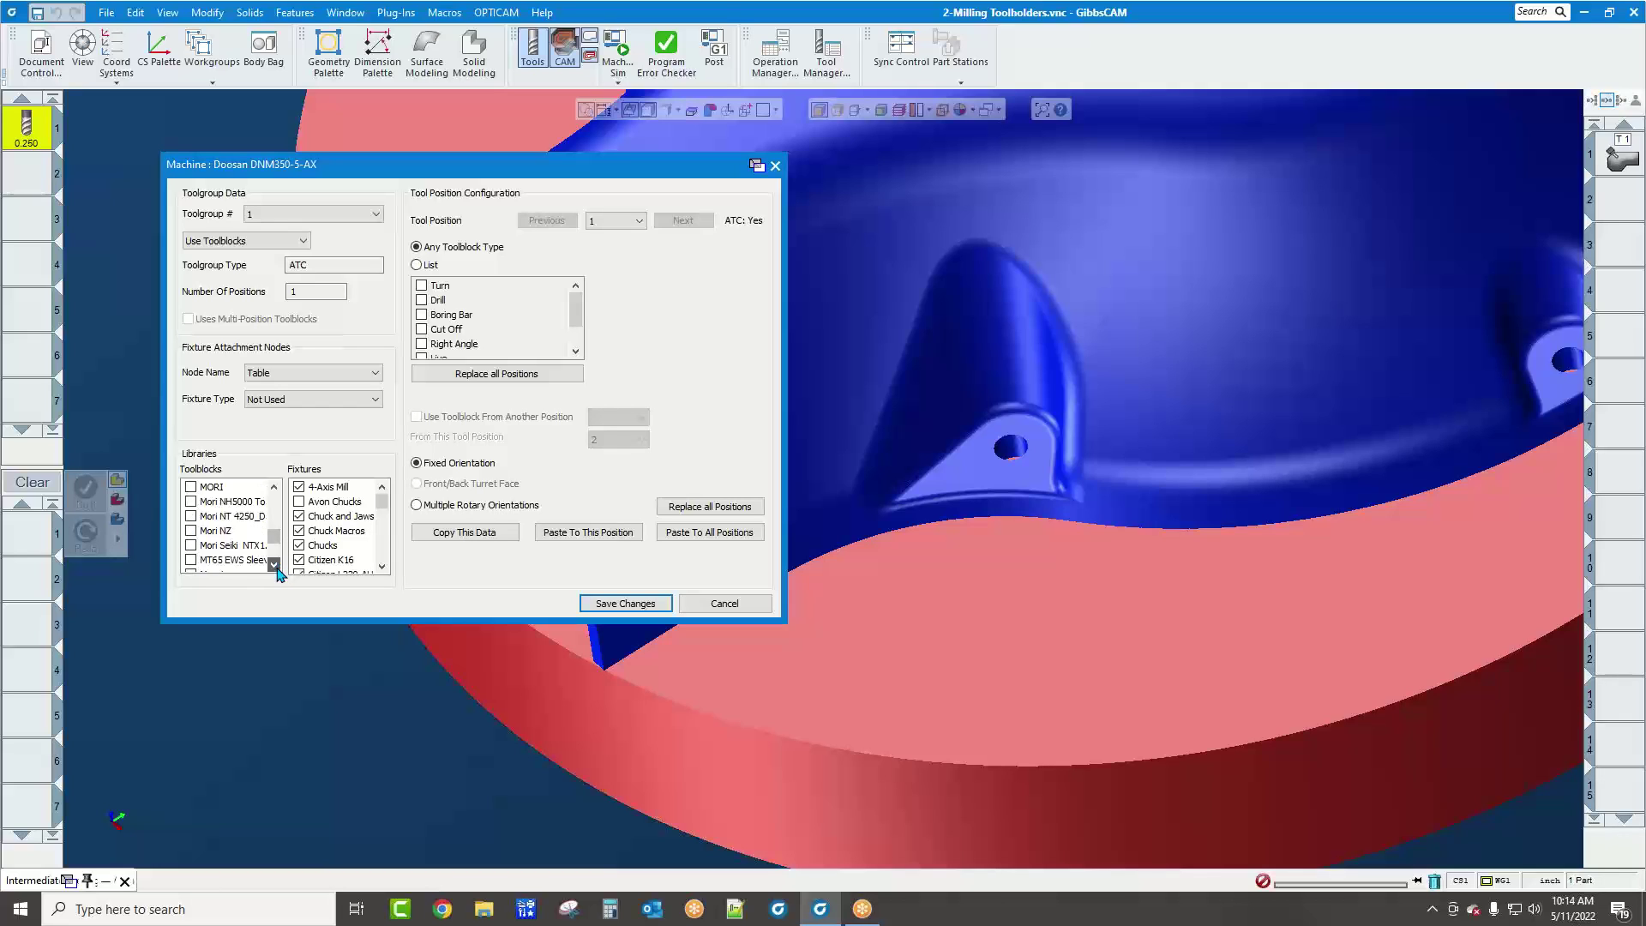
{"action": "left_click", "coordinate": [274, 565]}
{"action": "left_click", "coordinate": [273, 565]}
{"action": "left_click", "coordinate": [273, 565]}
{"action": "left_click", "coordinate": [273, 565]}
{"action": "left_click", "coordinate": [273, 565]}
{"action": "left_click", "coordinate": [273, 565]}
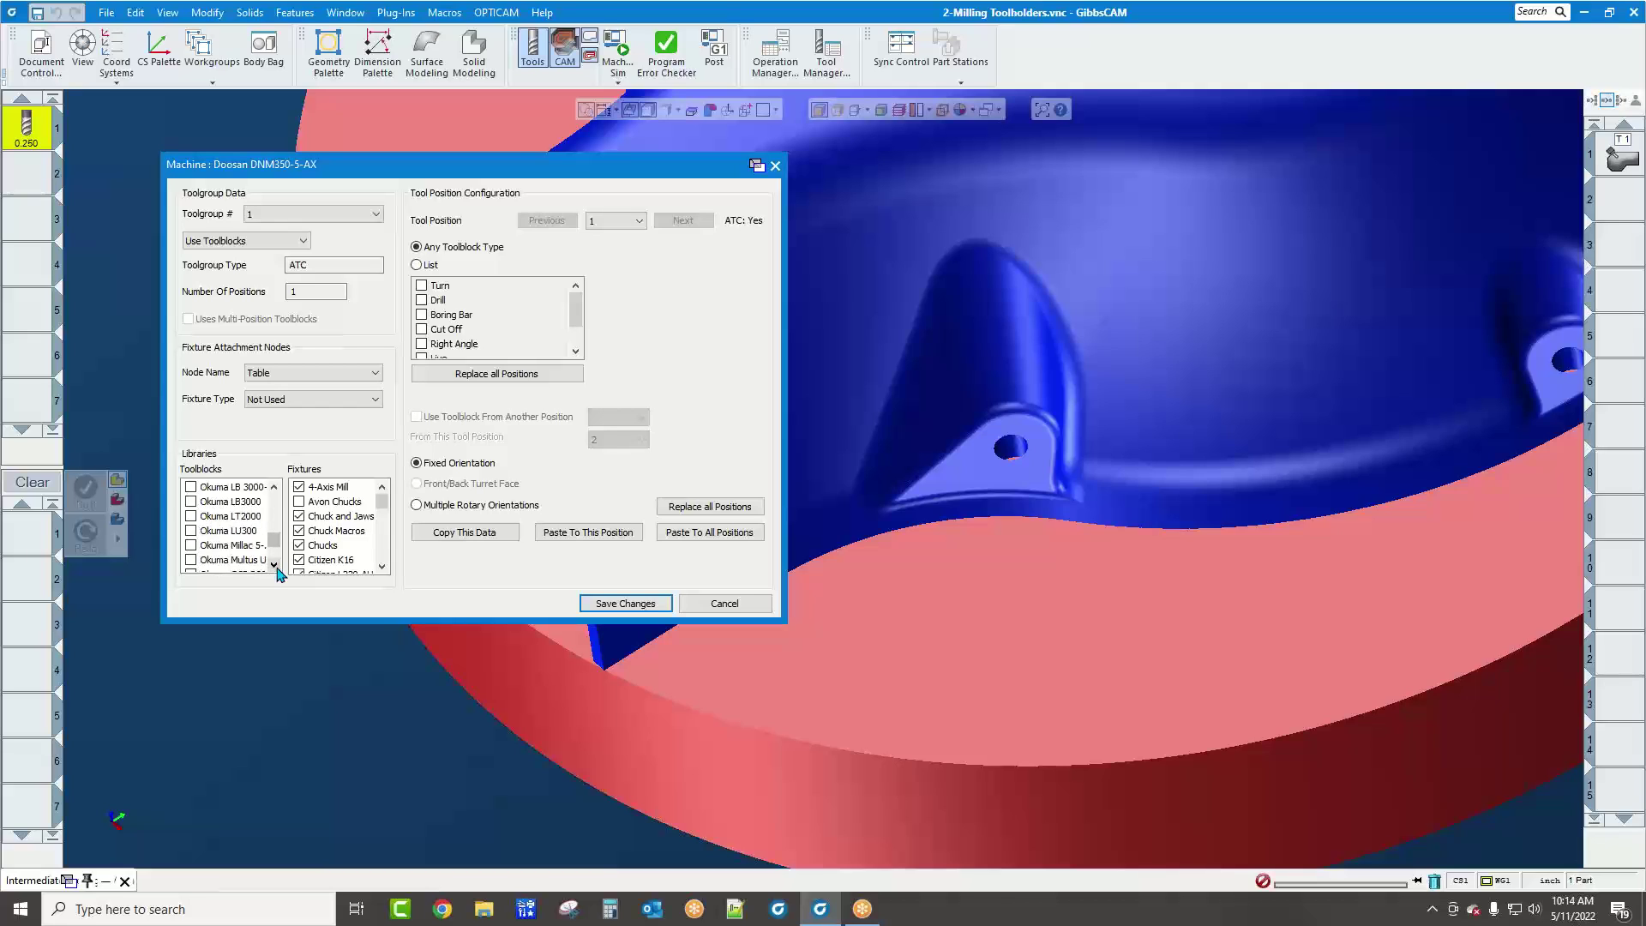
{"action": "left_click", "coordinate": [273, 564]}
{"action": "left_click", "coordinate": [273, 565]}
{"action": "left_click", "coordinate": [274, 565]}
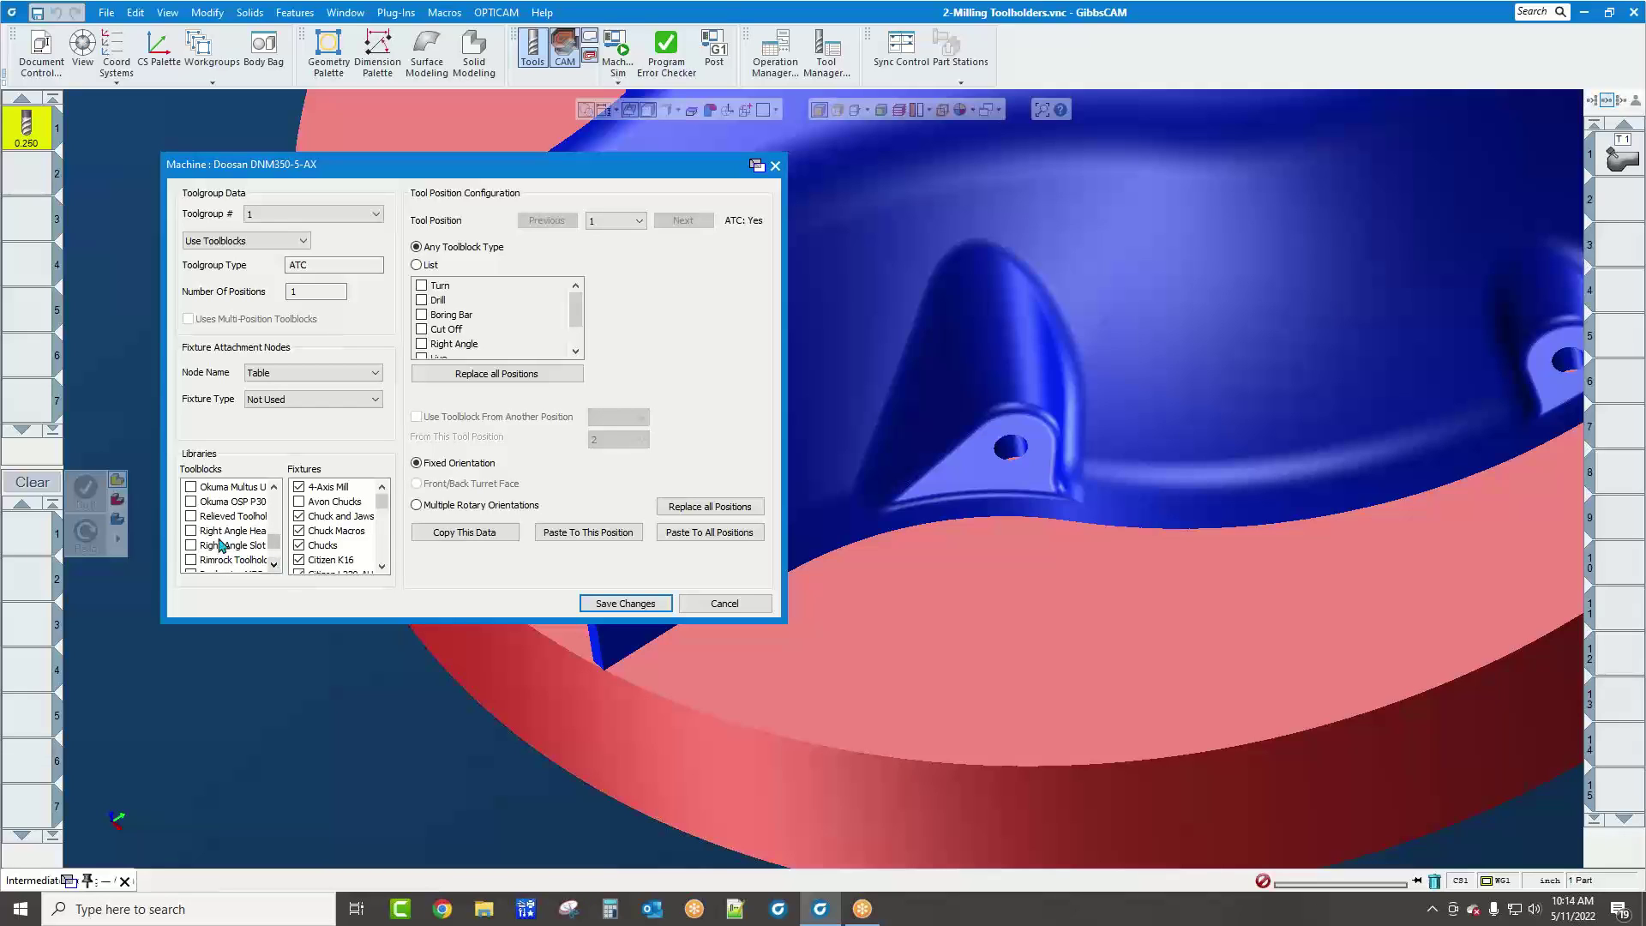
{"action": "left_click", "coordinate": [273, 565]}
{"action": "left_click", "coordinate": [274, 565]}
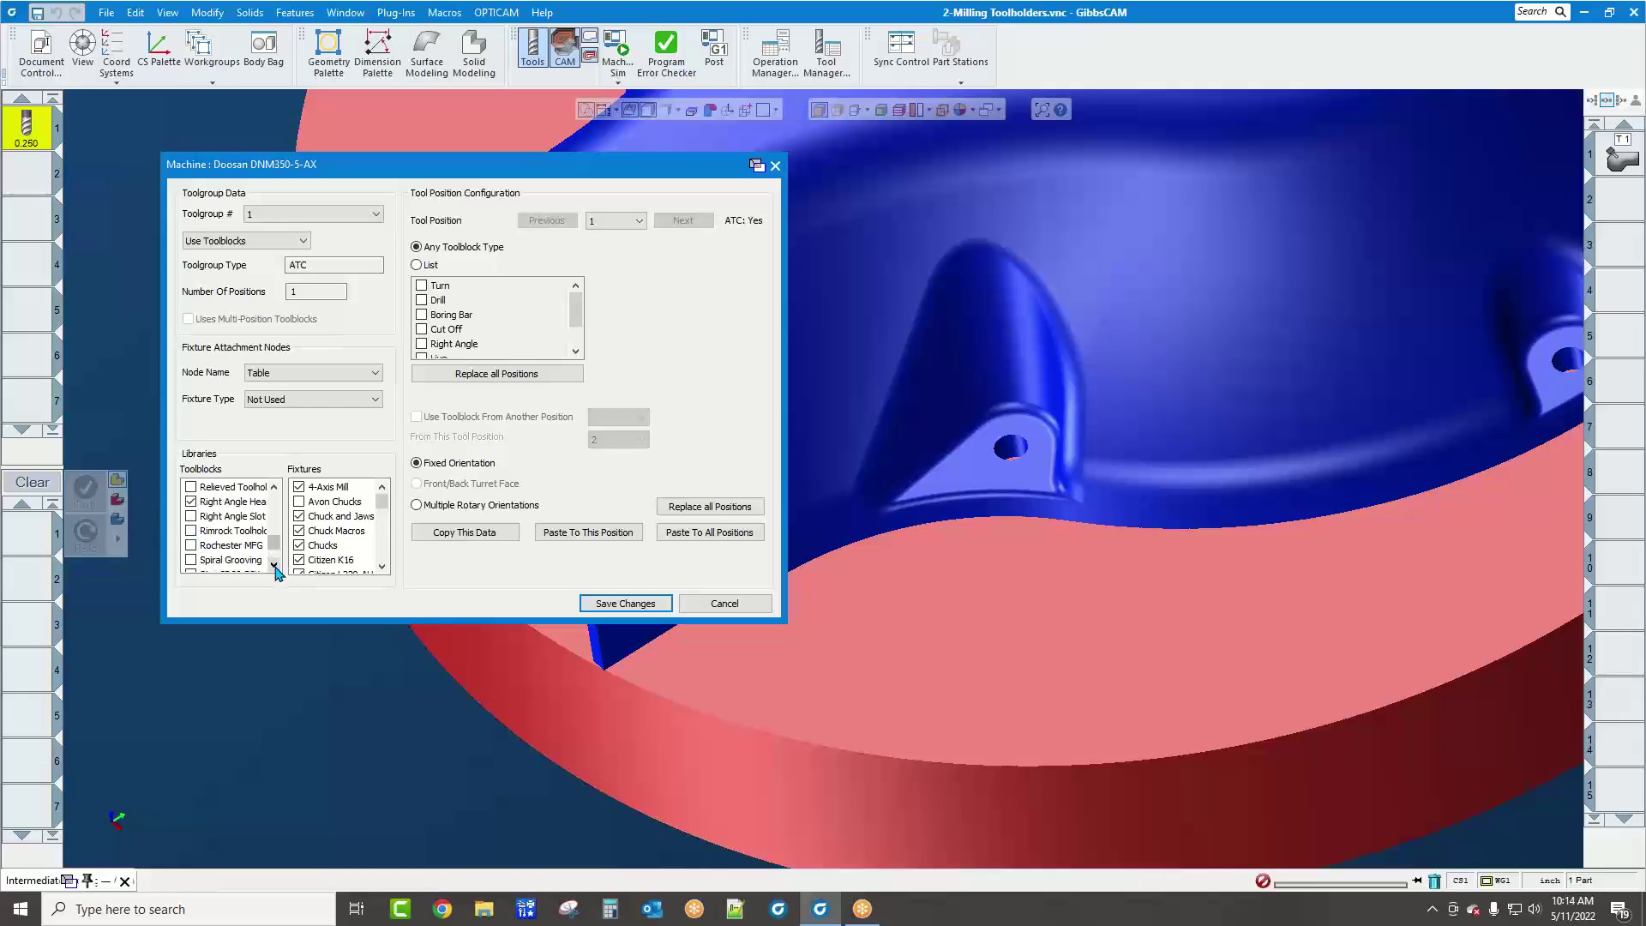
{"action": "left_click", "coordinate": [273, 565]}
{"action": "left_click", "coordinate": [274, 565]}
{"action": "left_click", "coordinate": [274, 565]}
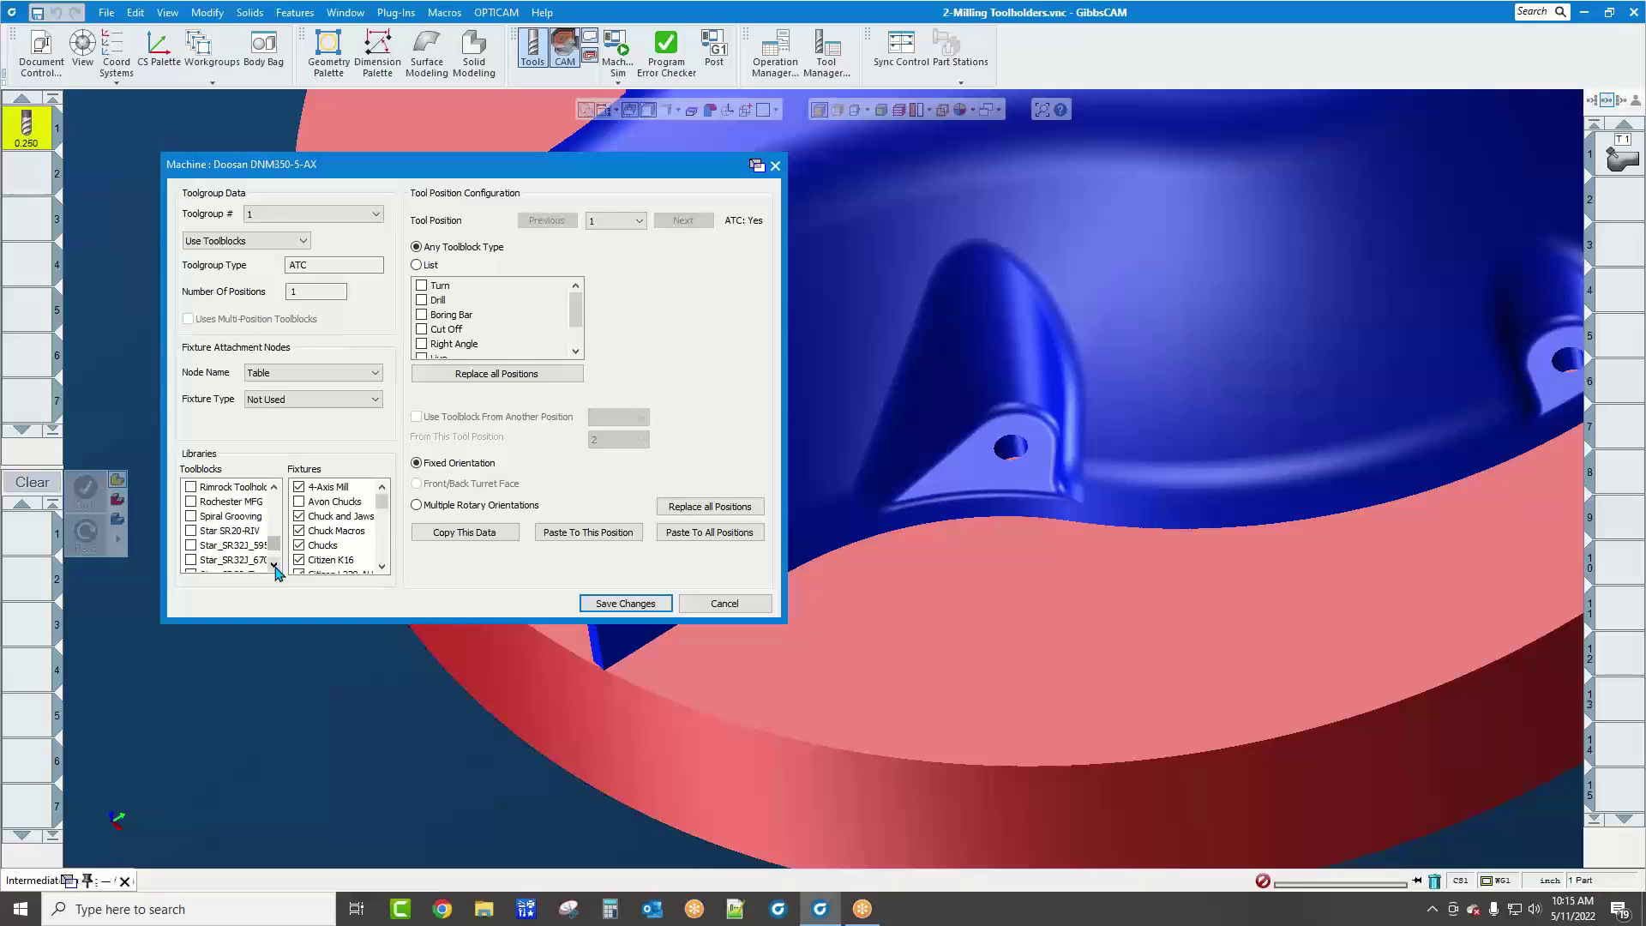
{"action": "left_click", "coordinate": [603, 604]}
Browse the collets, milling toolholders and right angle heads offered in milling tool 1's setup data, and close the tool
{"action": "double_click", "coordinate": [23, 169]}
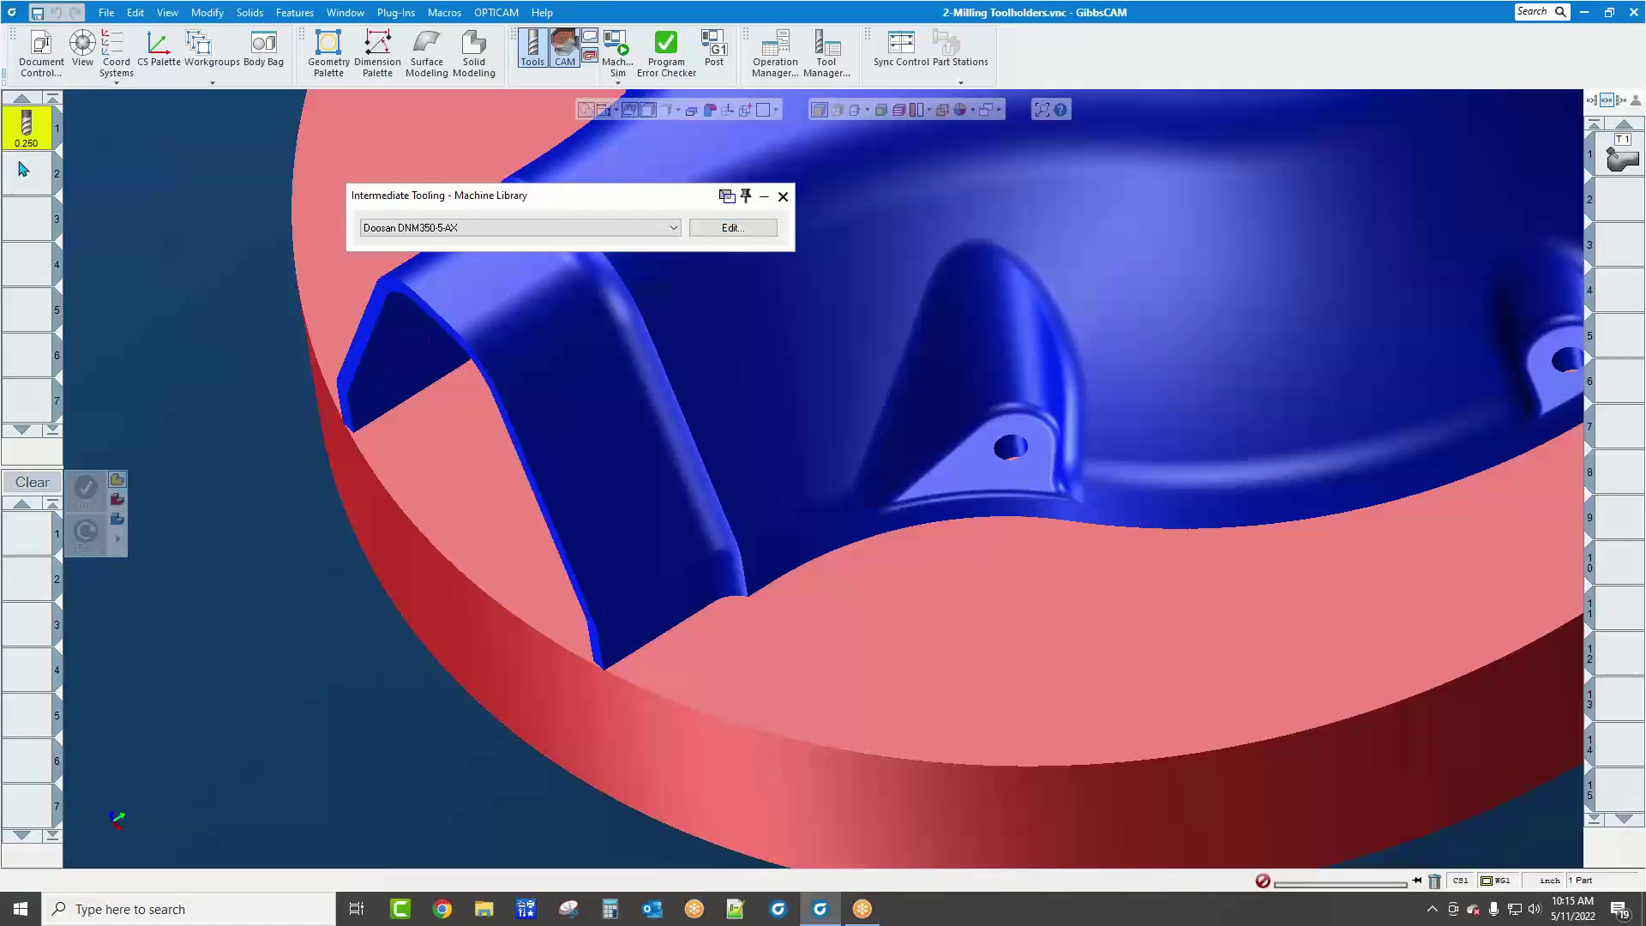
{"action": "double_click", "coordinate": [49, 141]}
{"action": "left_click", "coordinate": [311, 257]}
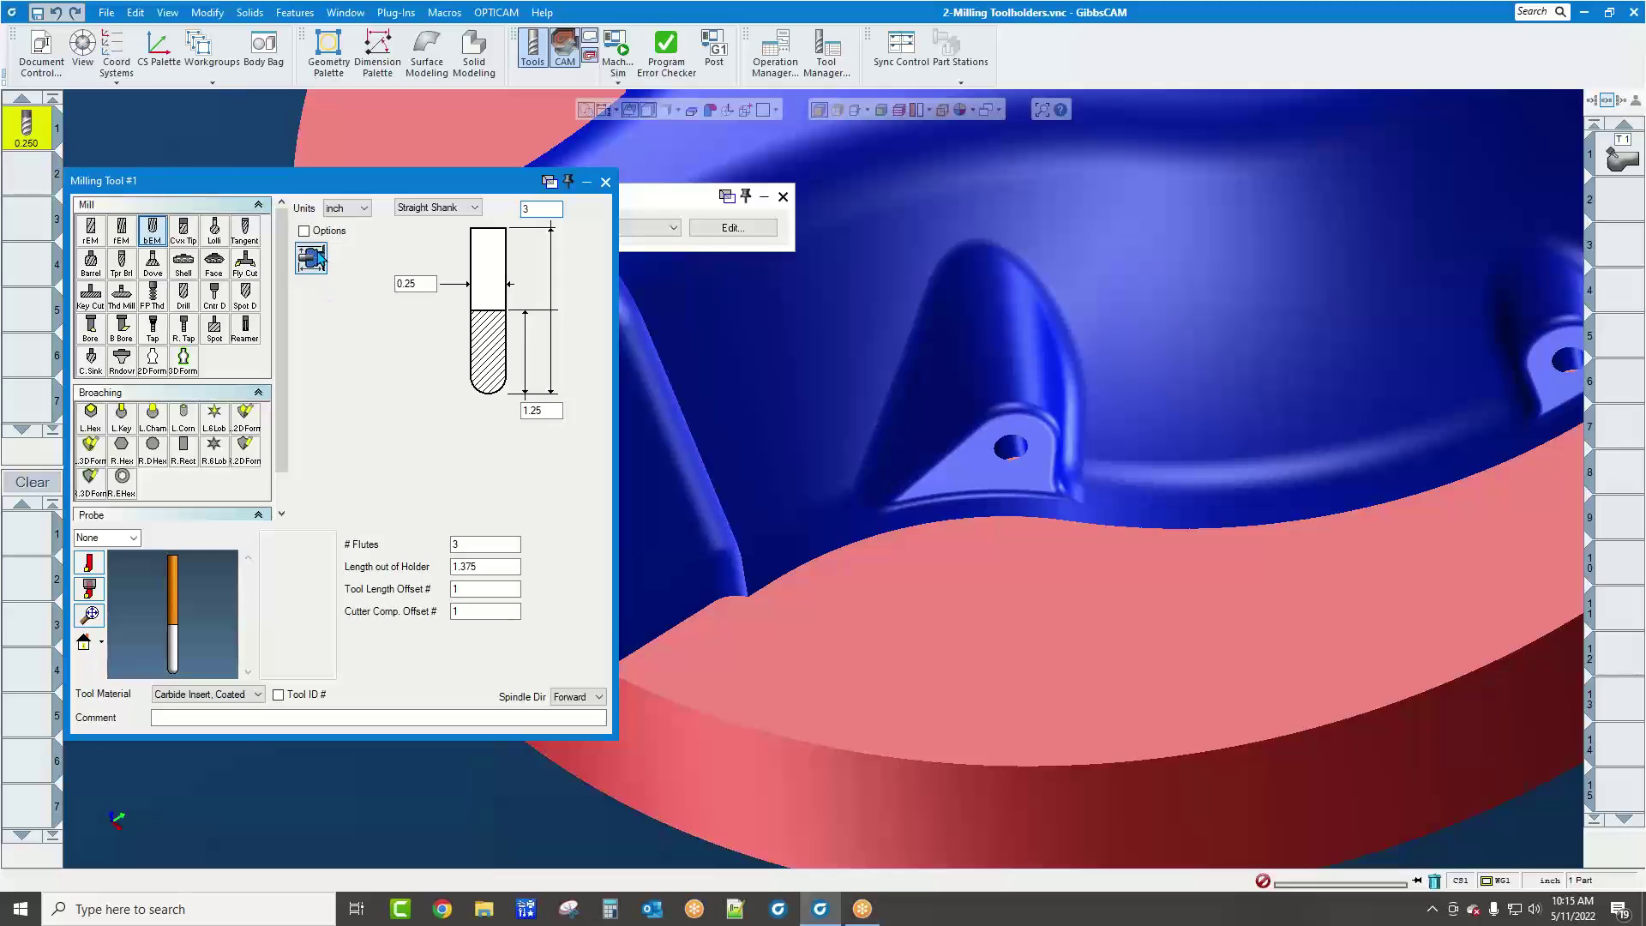
{"action": "scroll", "coordinate": [1449, 605], "scroll_direction": "down", "scroll_amount": 5}
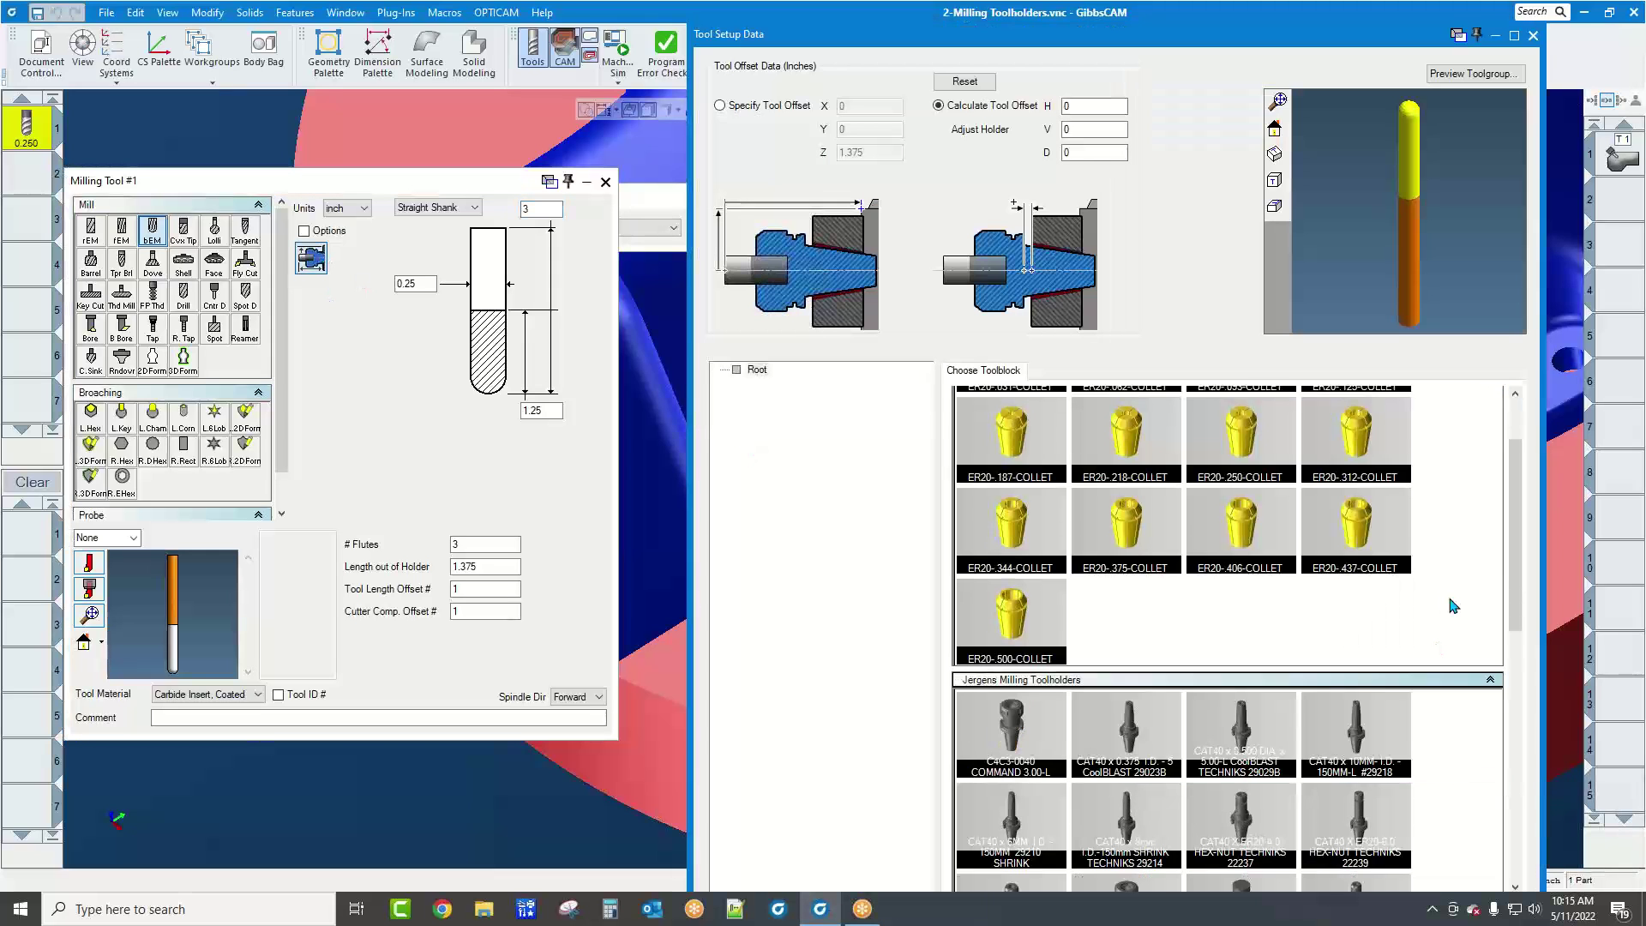
{"action": "scroll", "coordinate": [1451, 606], "scroll_direction": "down", "scroll_amount": 5}
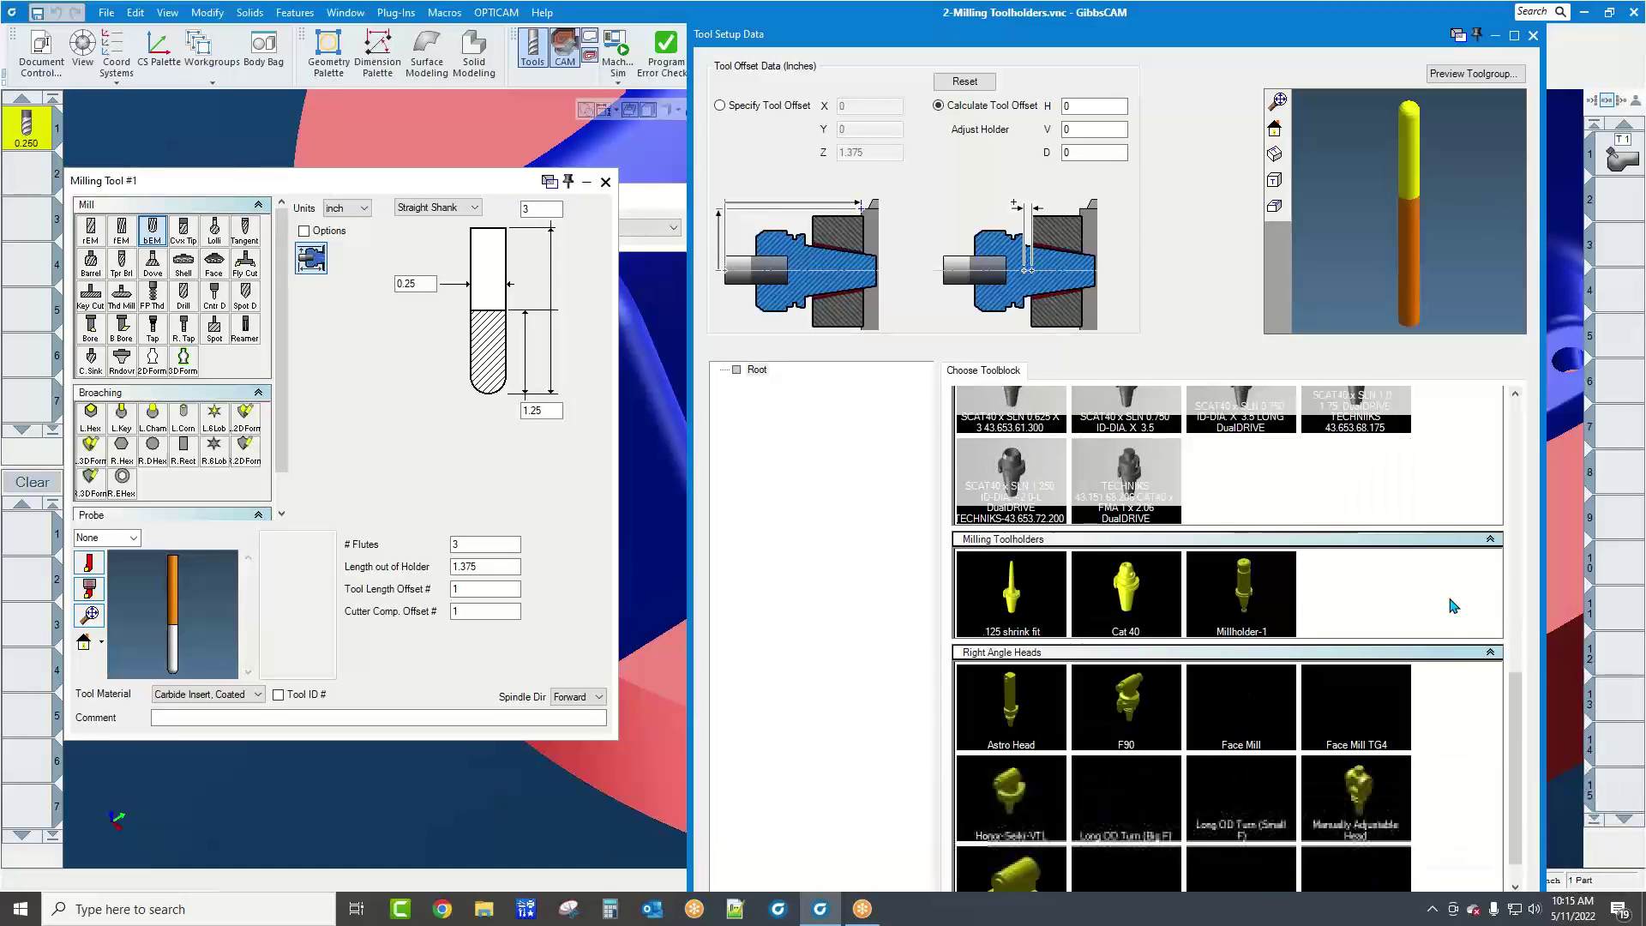
{"action": "scroll", "coordinate": [1451, 606], "scroll_direction": "up", "scroll_amount": 10}
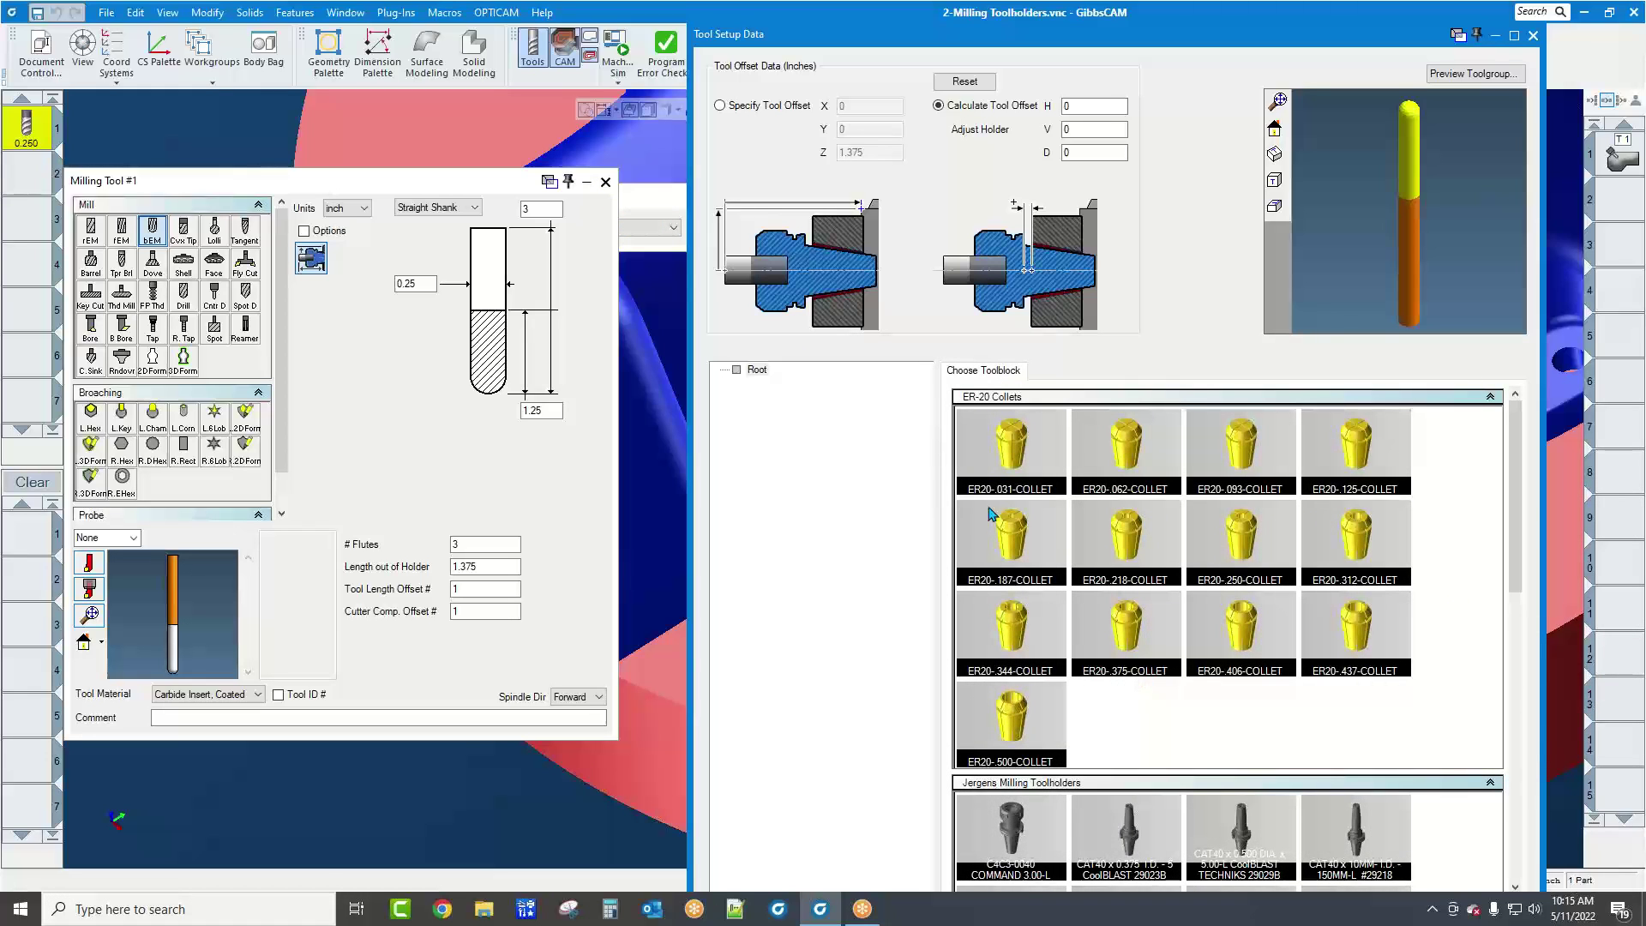
{"action": "left_click", "coordinate": [606, 183]}
Enable the ER-16, ER-25 and ER-32 Collets toolblock libraries for the Doosan DNM350-5-AX and save the machine changes
{"action": "left_click", "coordinate": [106, 12]}
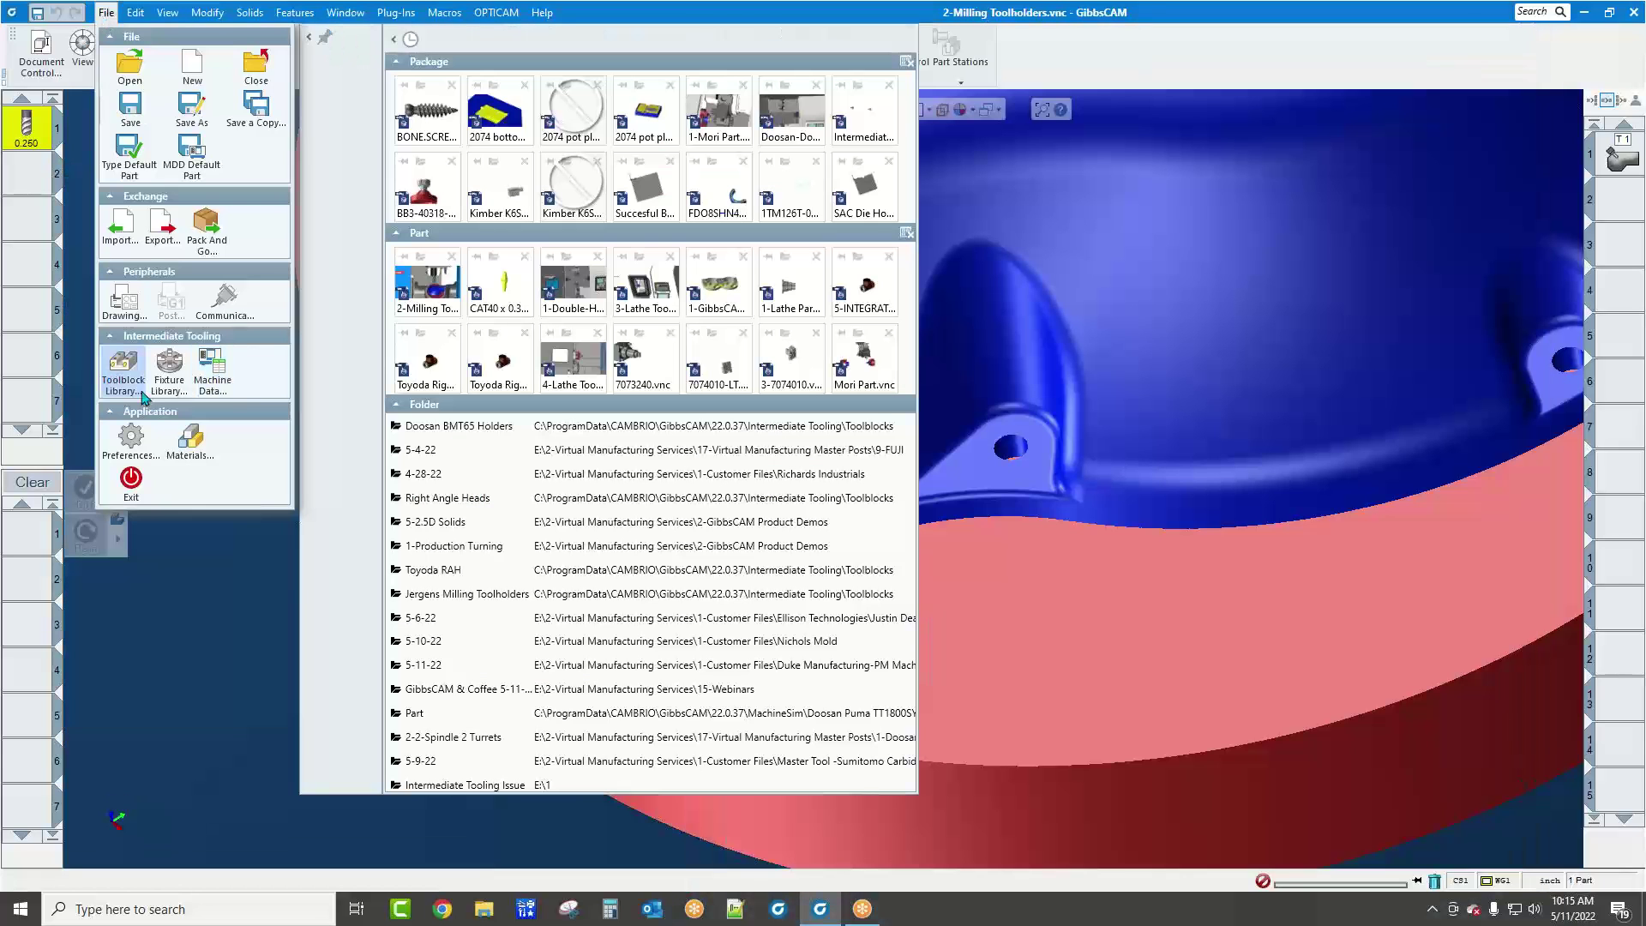
{"action": "left_click", "coordinate": [212, 370]}
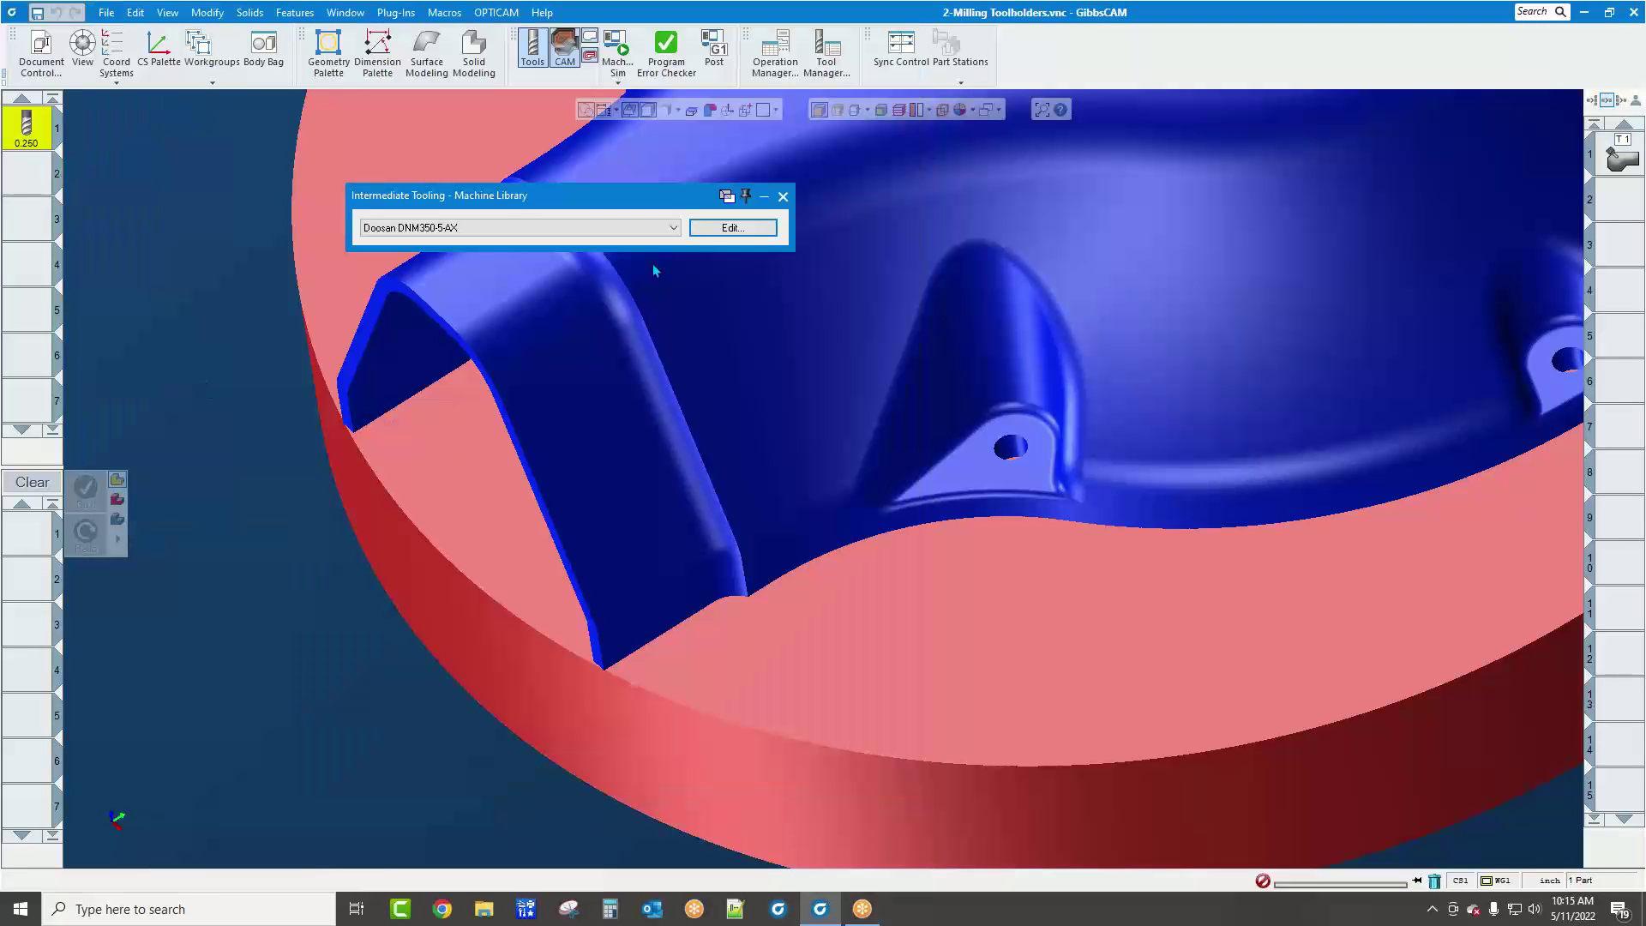
{"action": "left_click", "coordinate": [733, 228]}
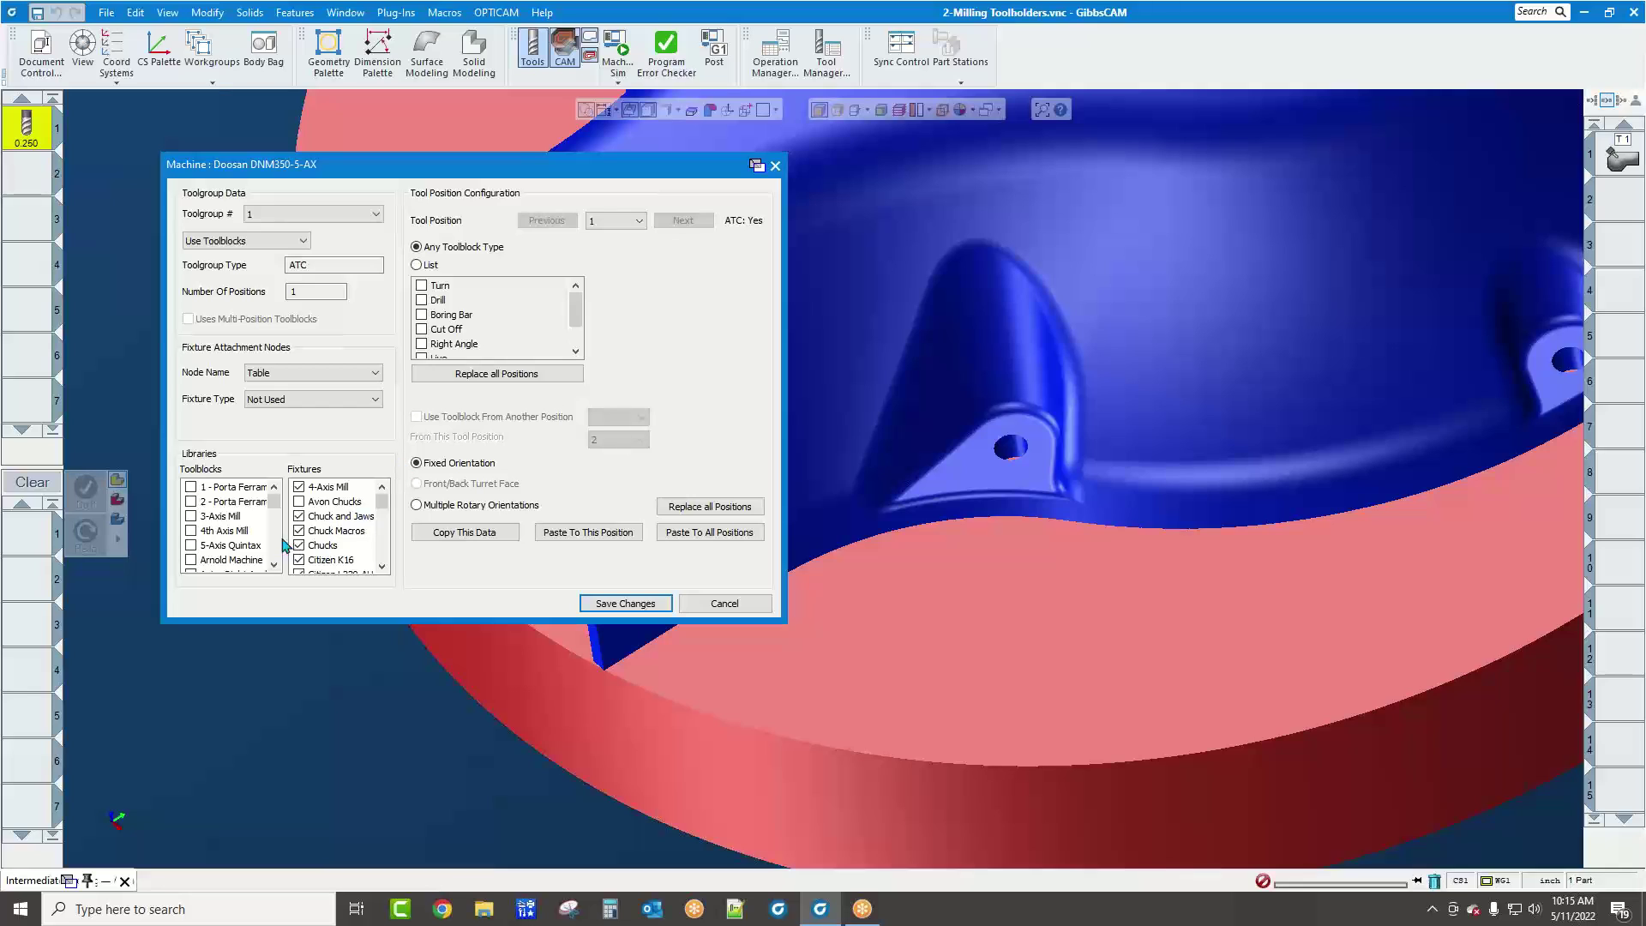
{"action": "left_click_drag", "start_coordinate": [278, 506], "coordinate": [275, 523]}
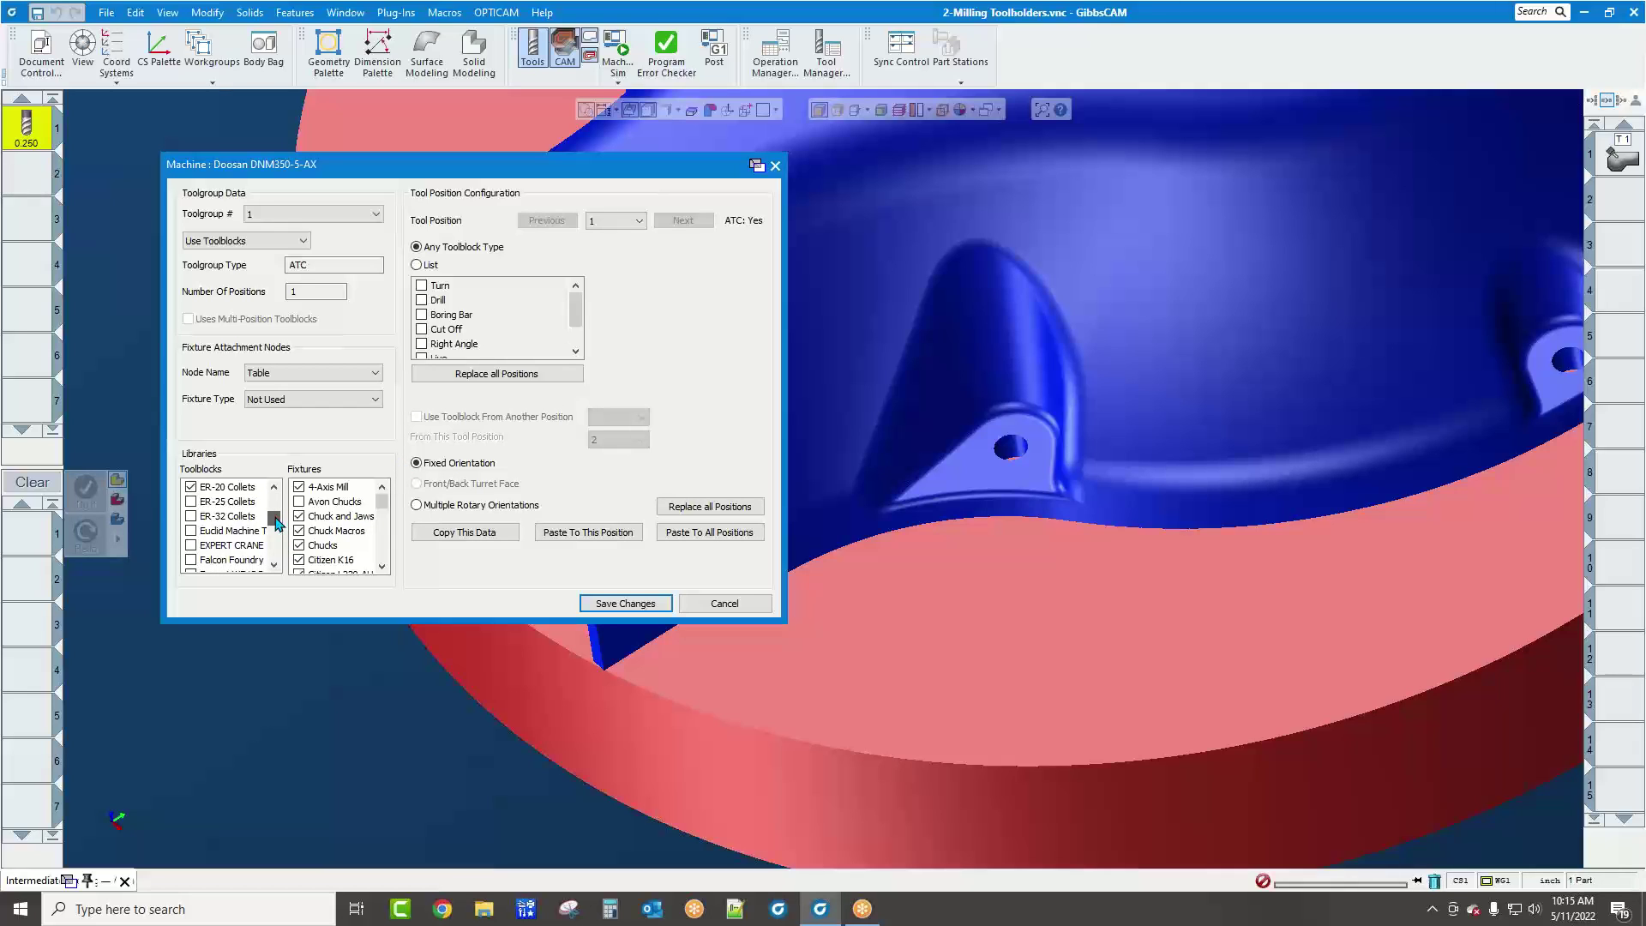
{"action": "left_click", "coordinate": [191, 516]}
{"action": "left_click", "coordinate": [273, 486]}
{"action": "left_click", "coordinate": [273, 486]}
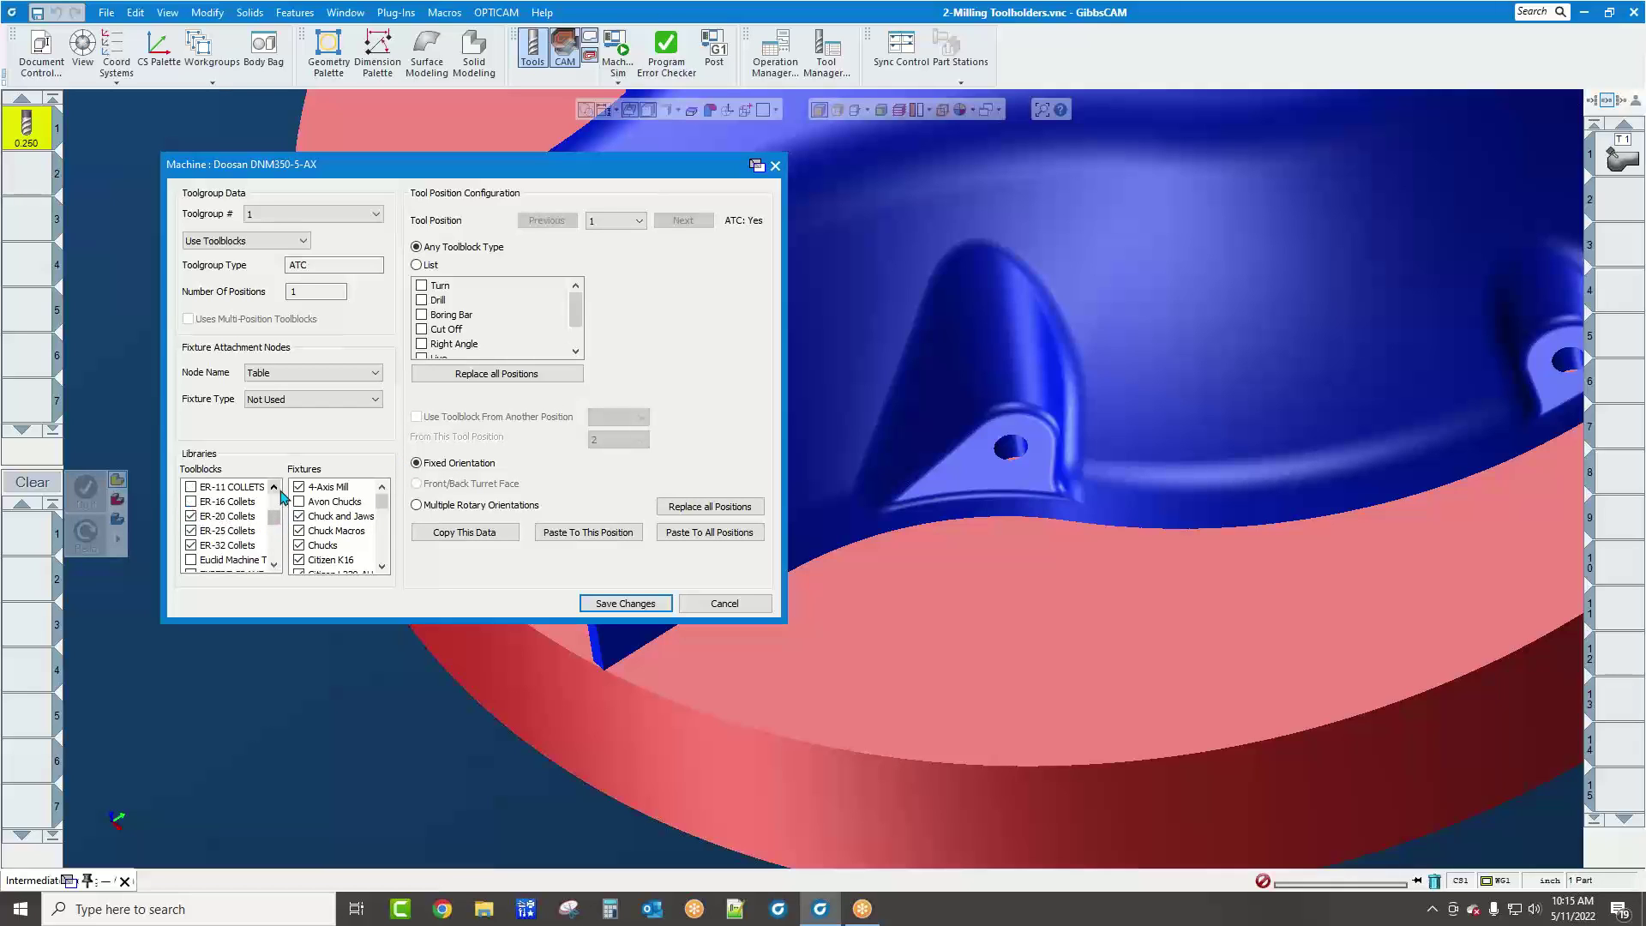
{"action": "left_click", "coordinate": [200, 505]}
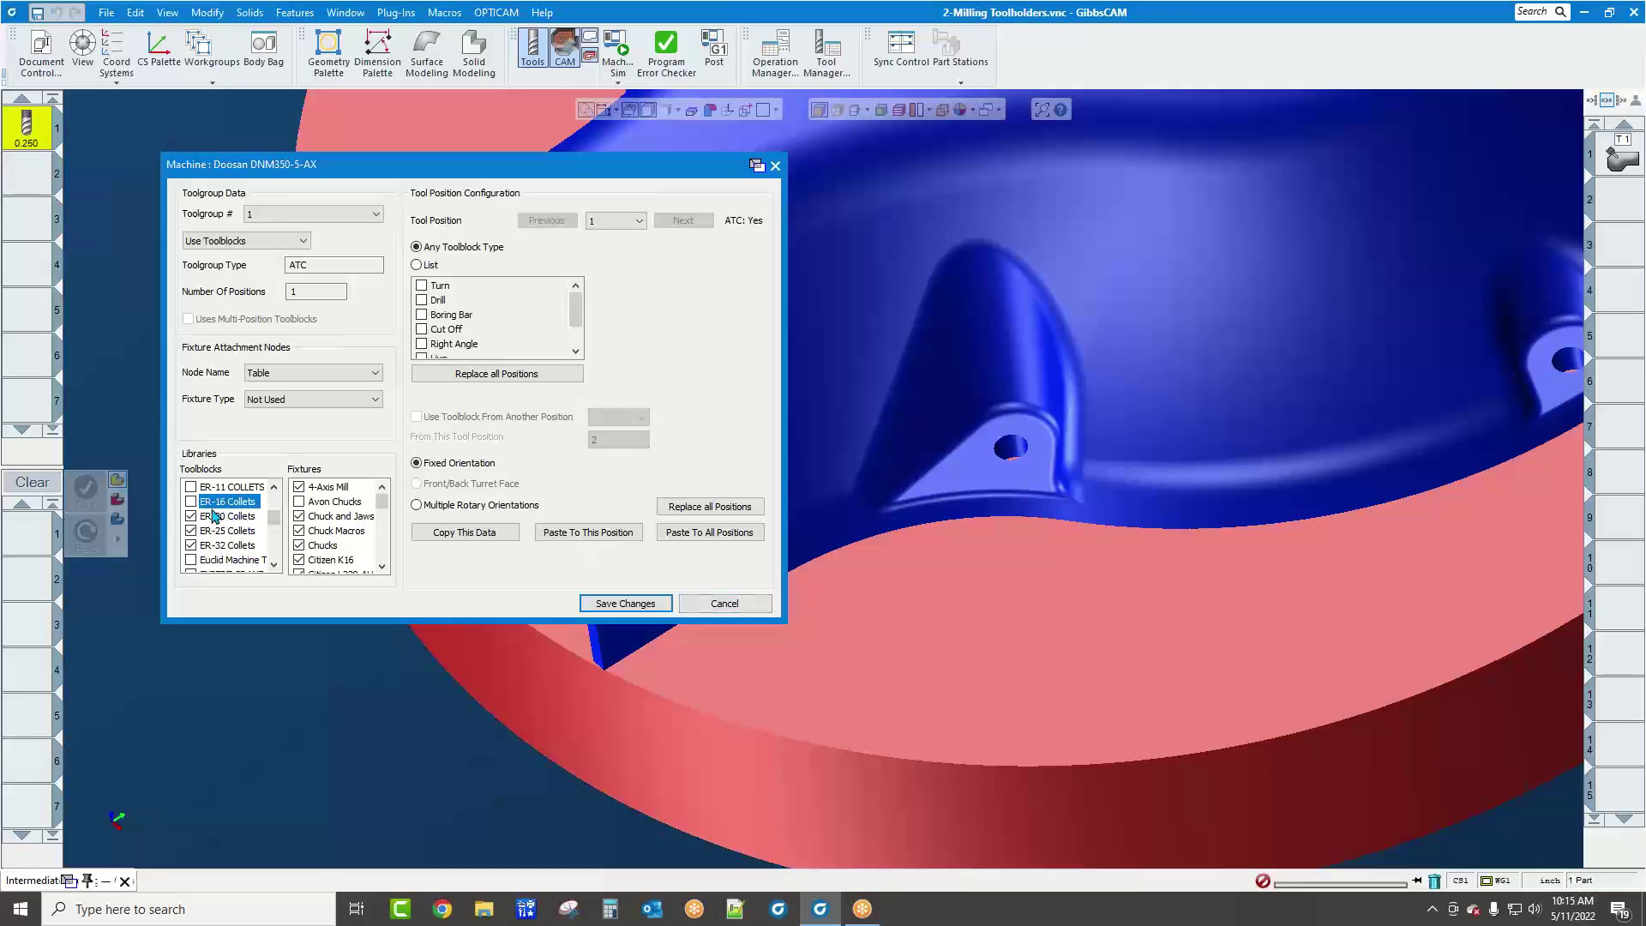
{"action": "left_click", "coordinate": [625, 603]}
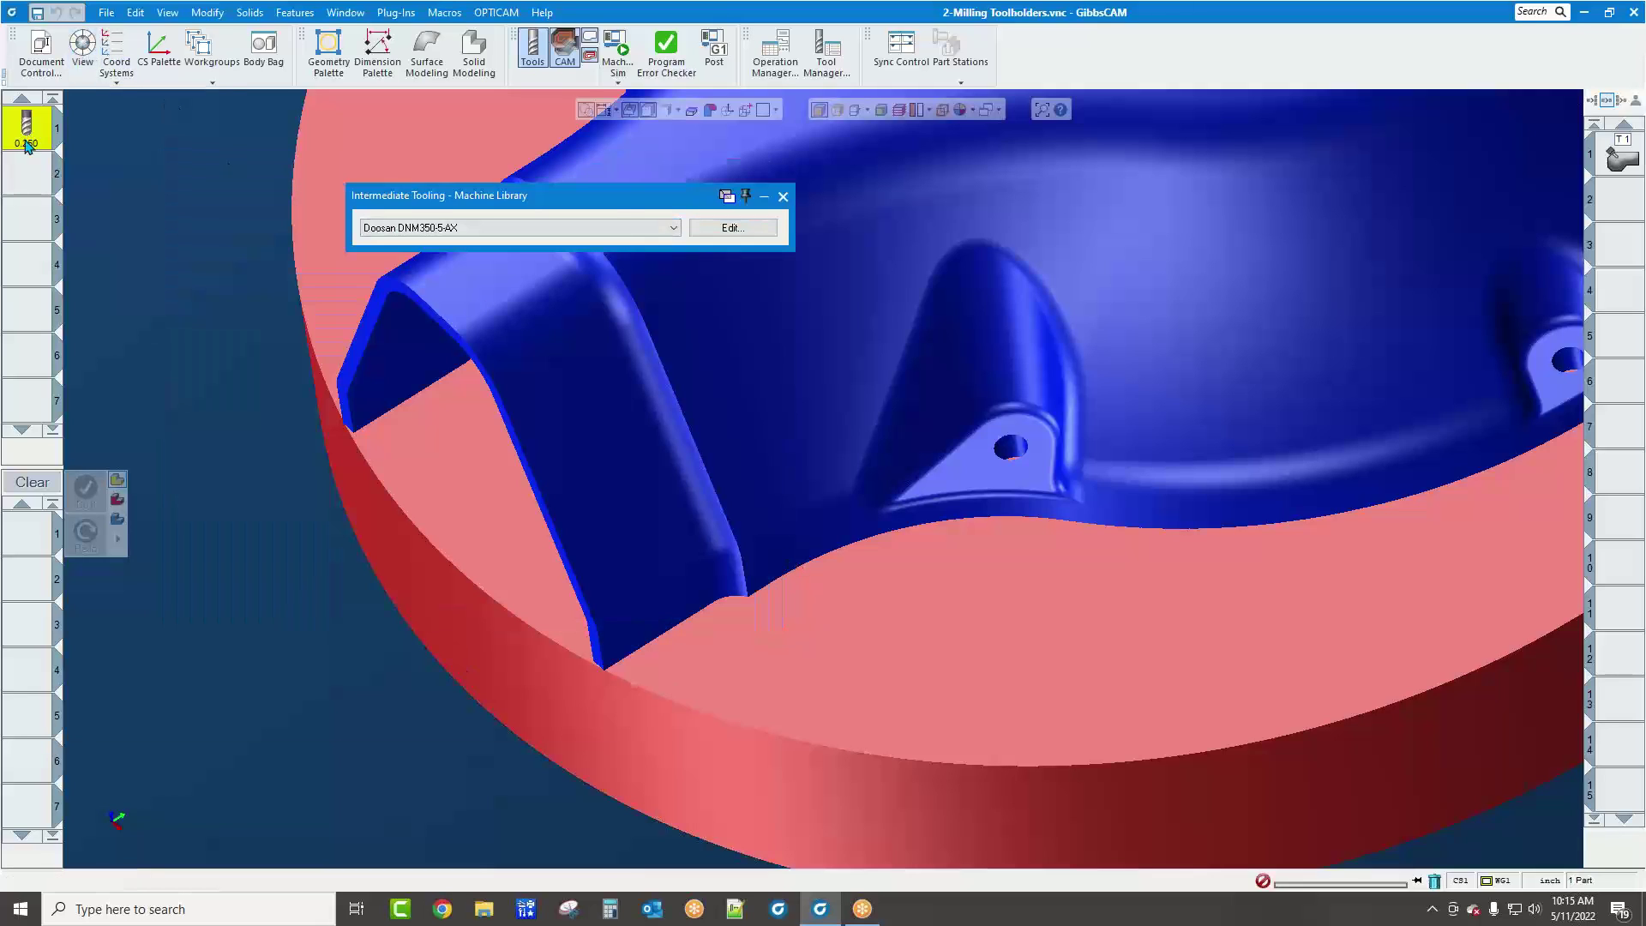
Browse the ER-20 and ER-25 Collets offered in milling tool 1's setup data, and close the tool
{"action": "double_click", "coordinate": [27, 129]}
{"action": "left_click", "coordinate": [307, 266]}
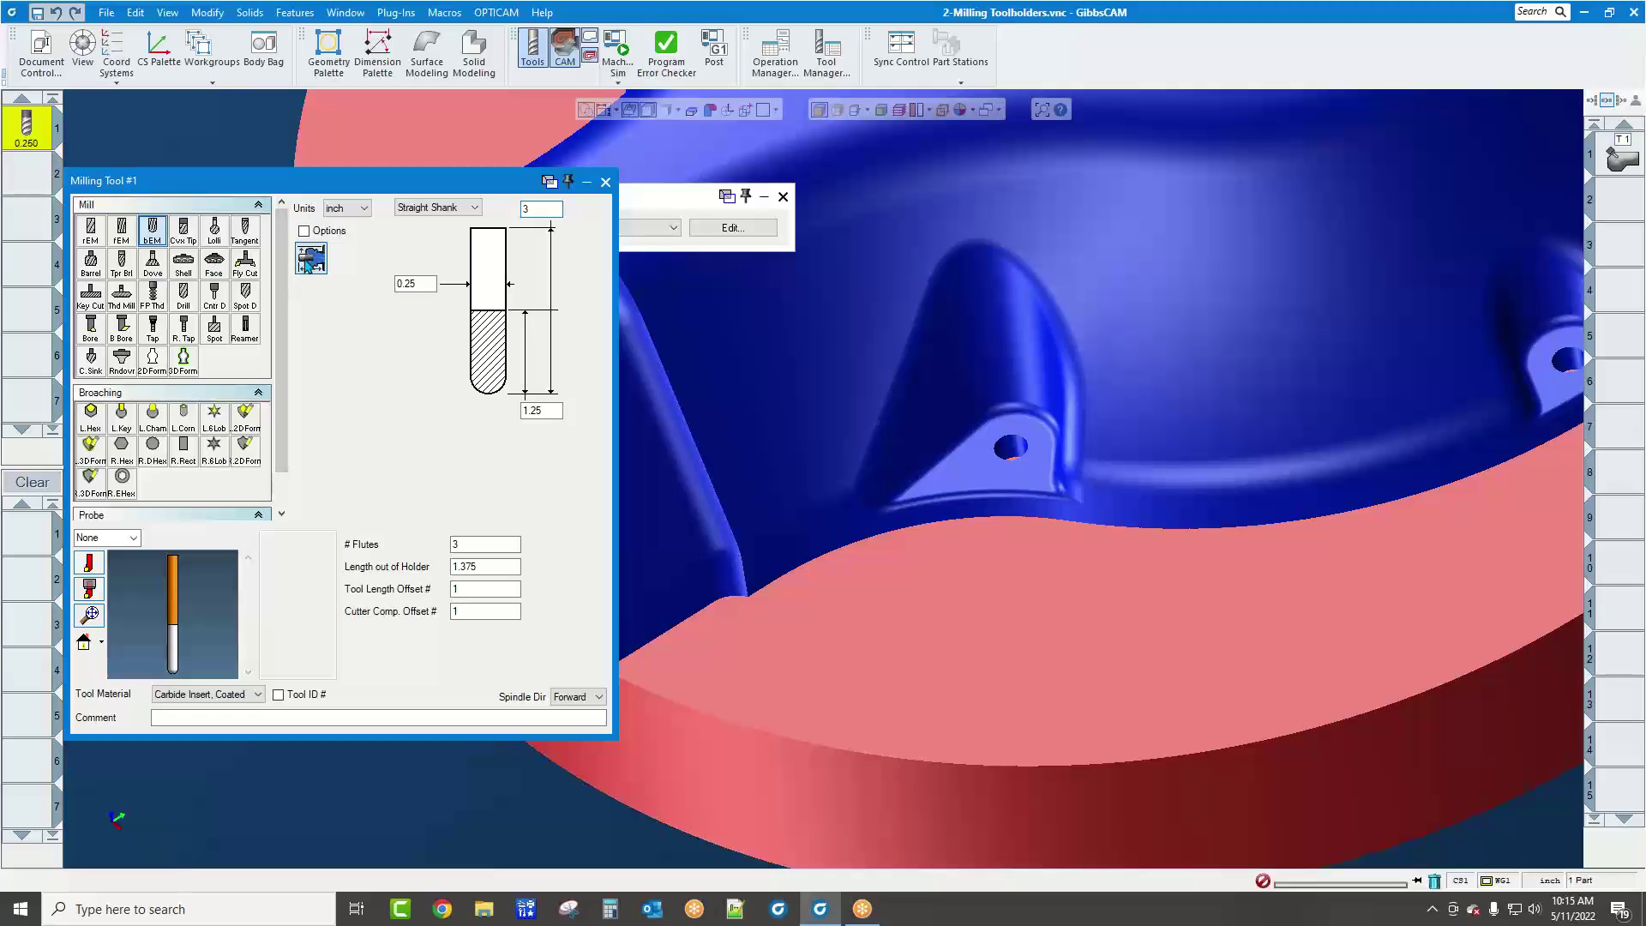
{"action": "scroll", "coordinate": [1318, 548], "scroll_direction": "down", "scroll_amount": 10}
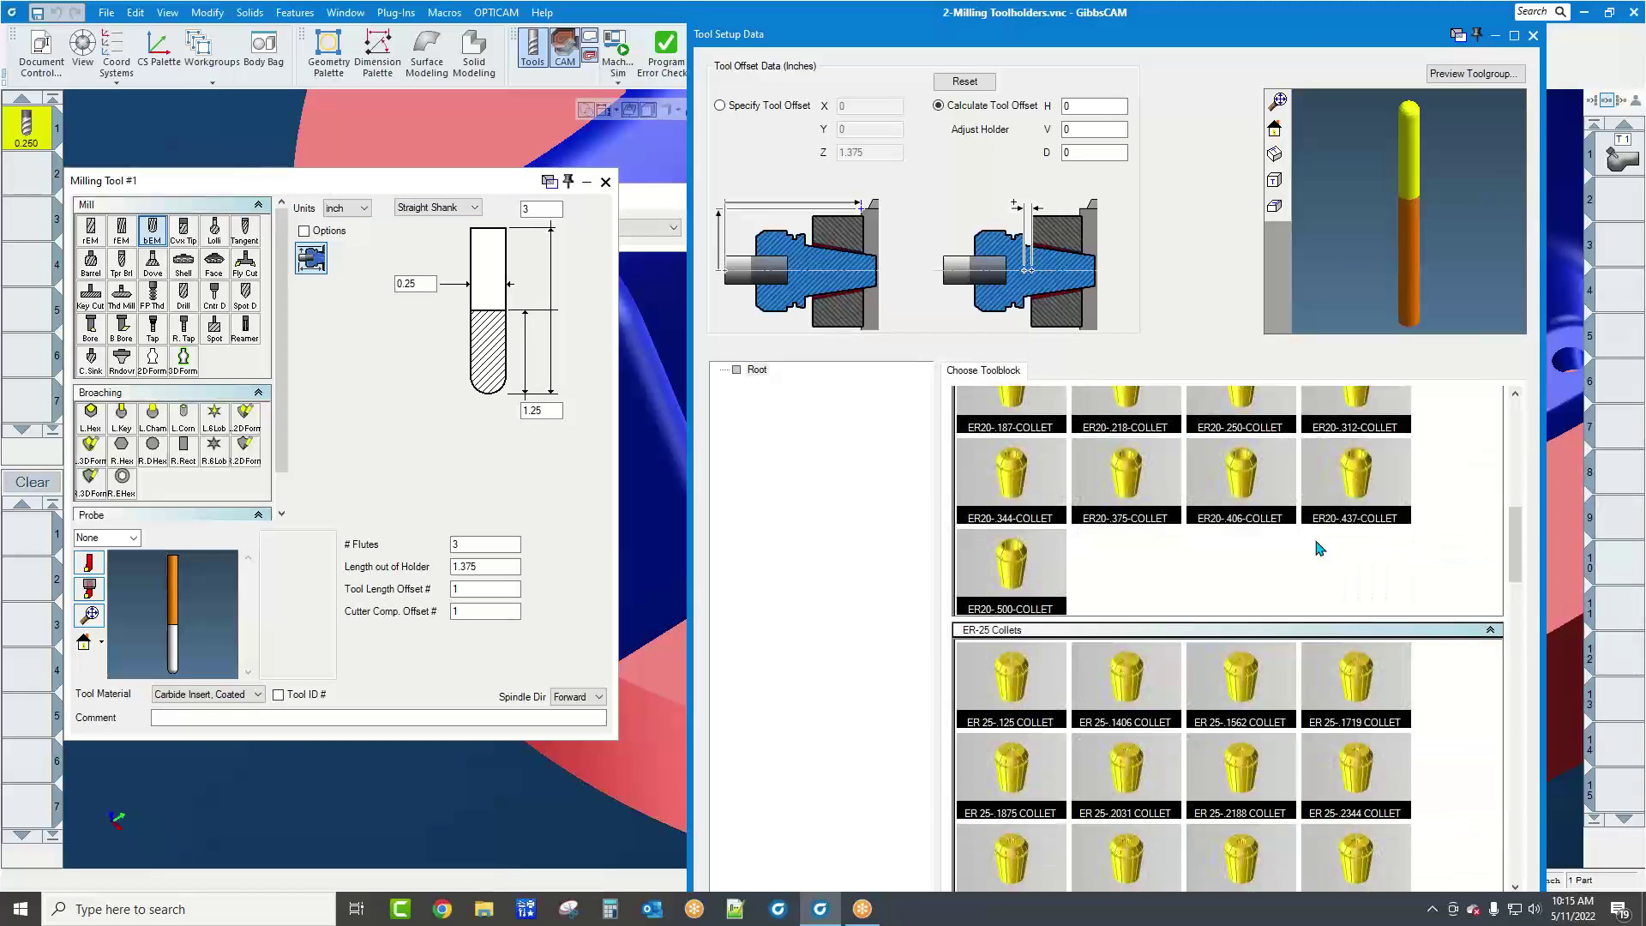
{"action": "left_click", "coordinate": [605, 182]}
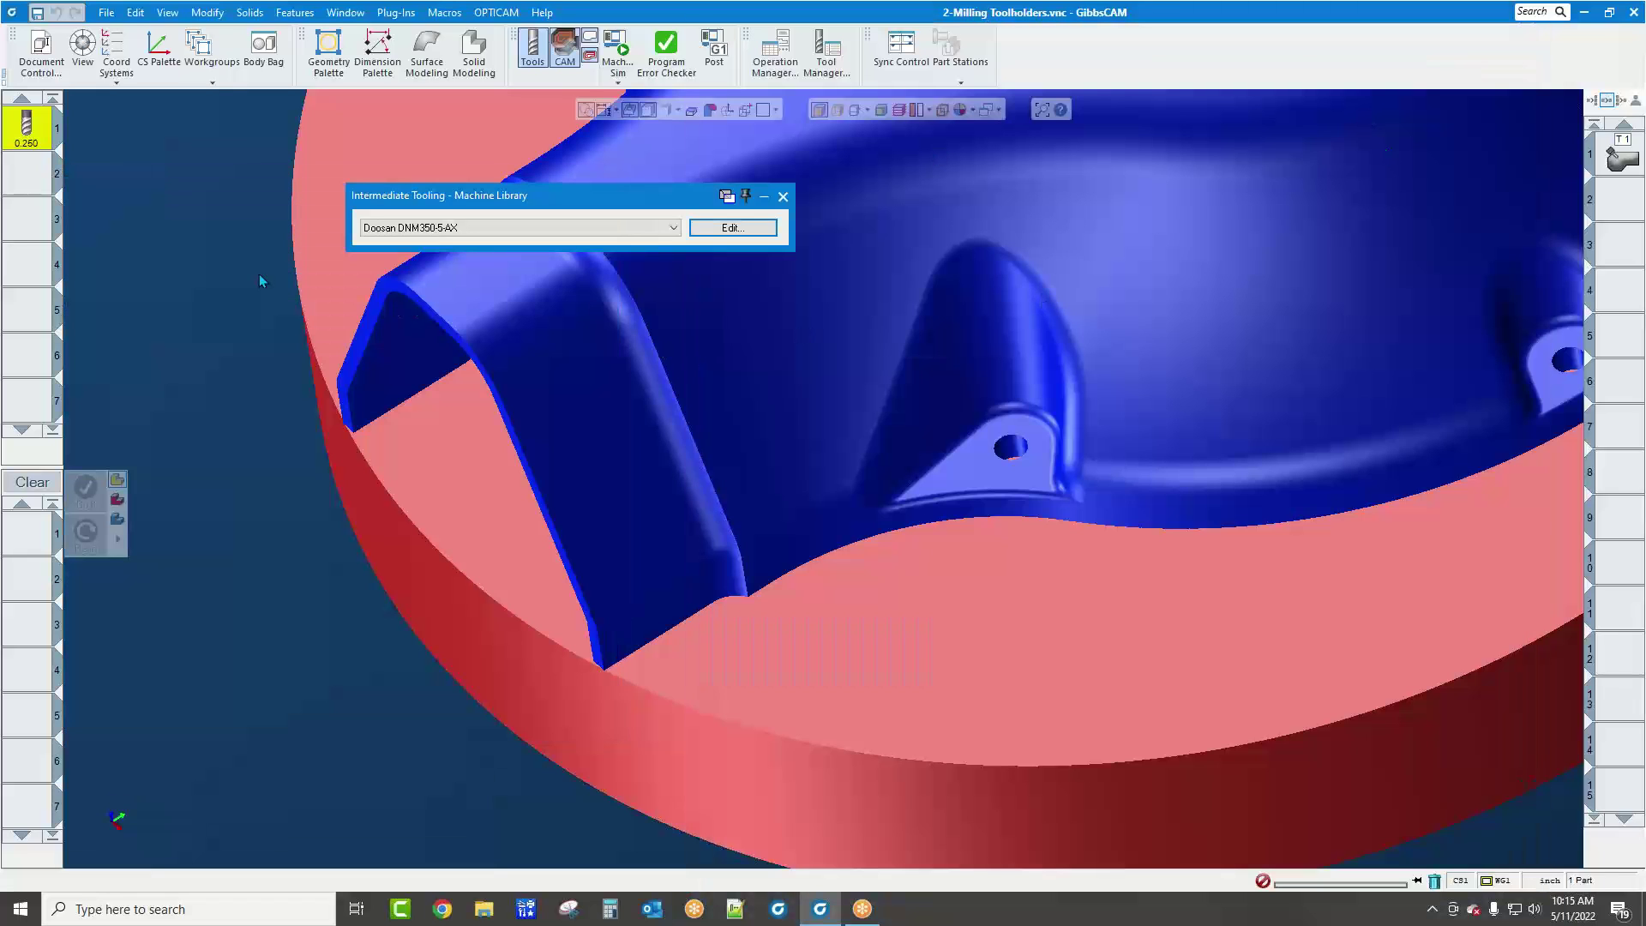
{"action": "left_click", "coordinate": [22, 174]}
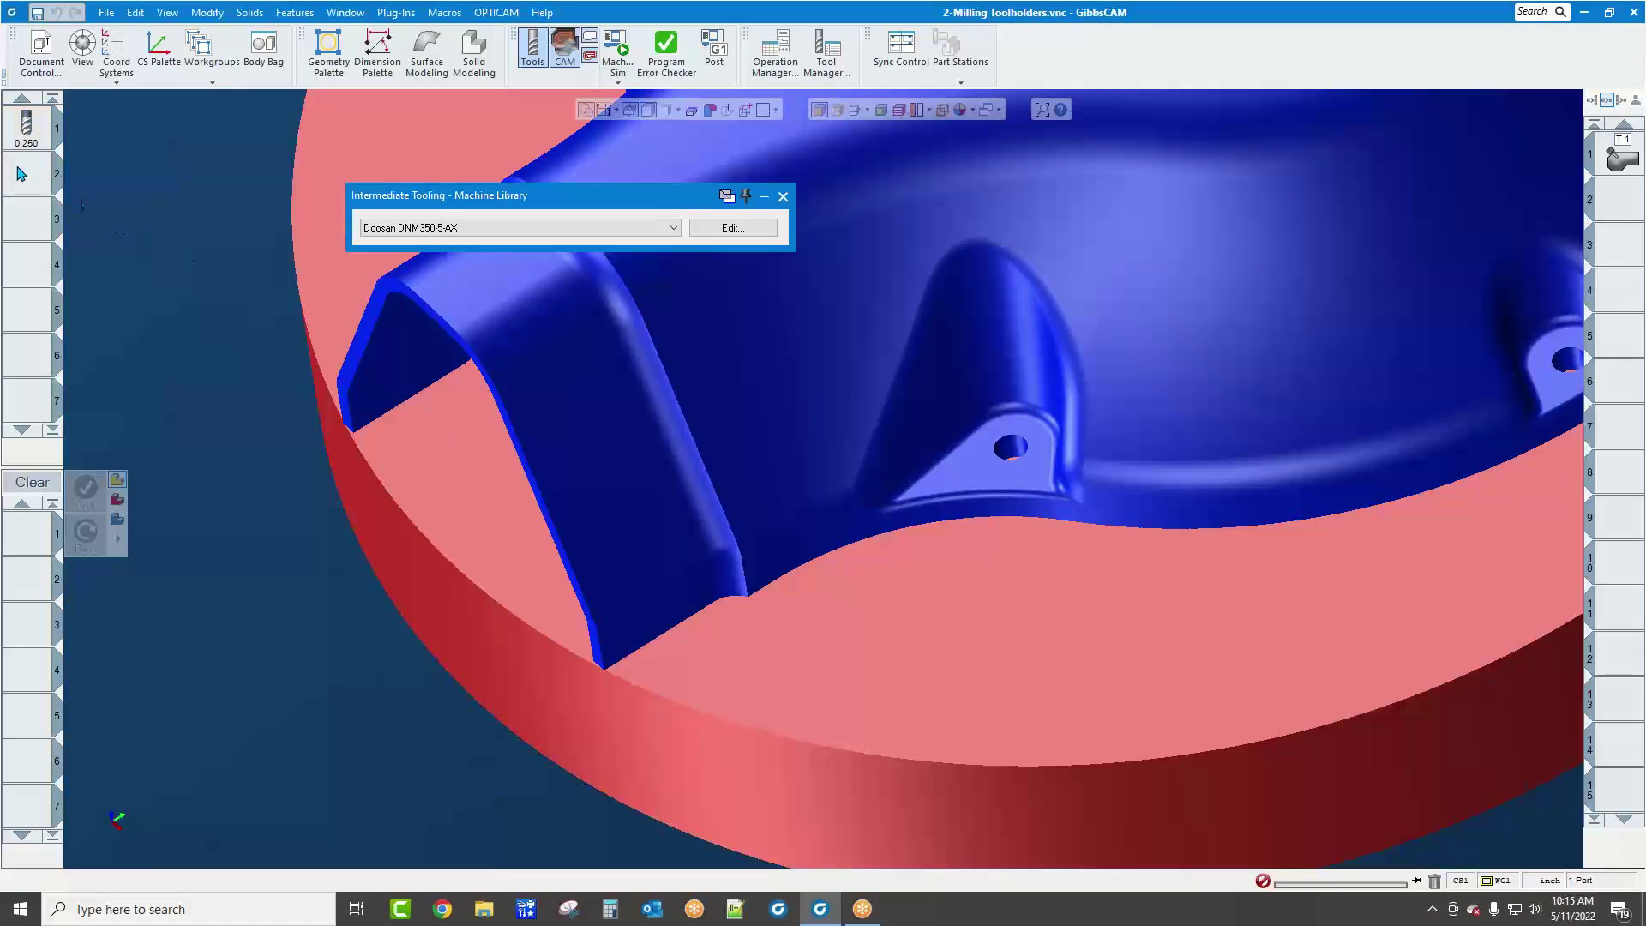
{"action": "left_click", "coordinate": [47, 146]}
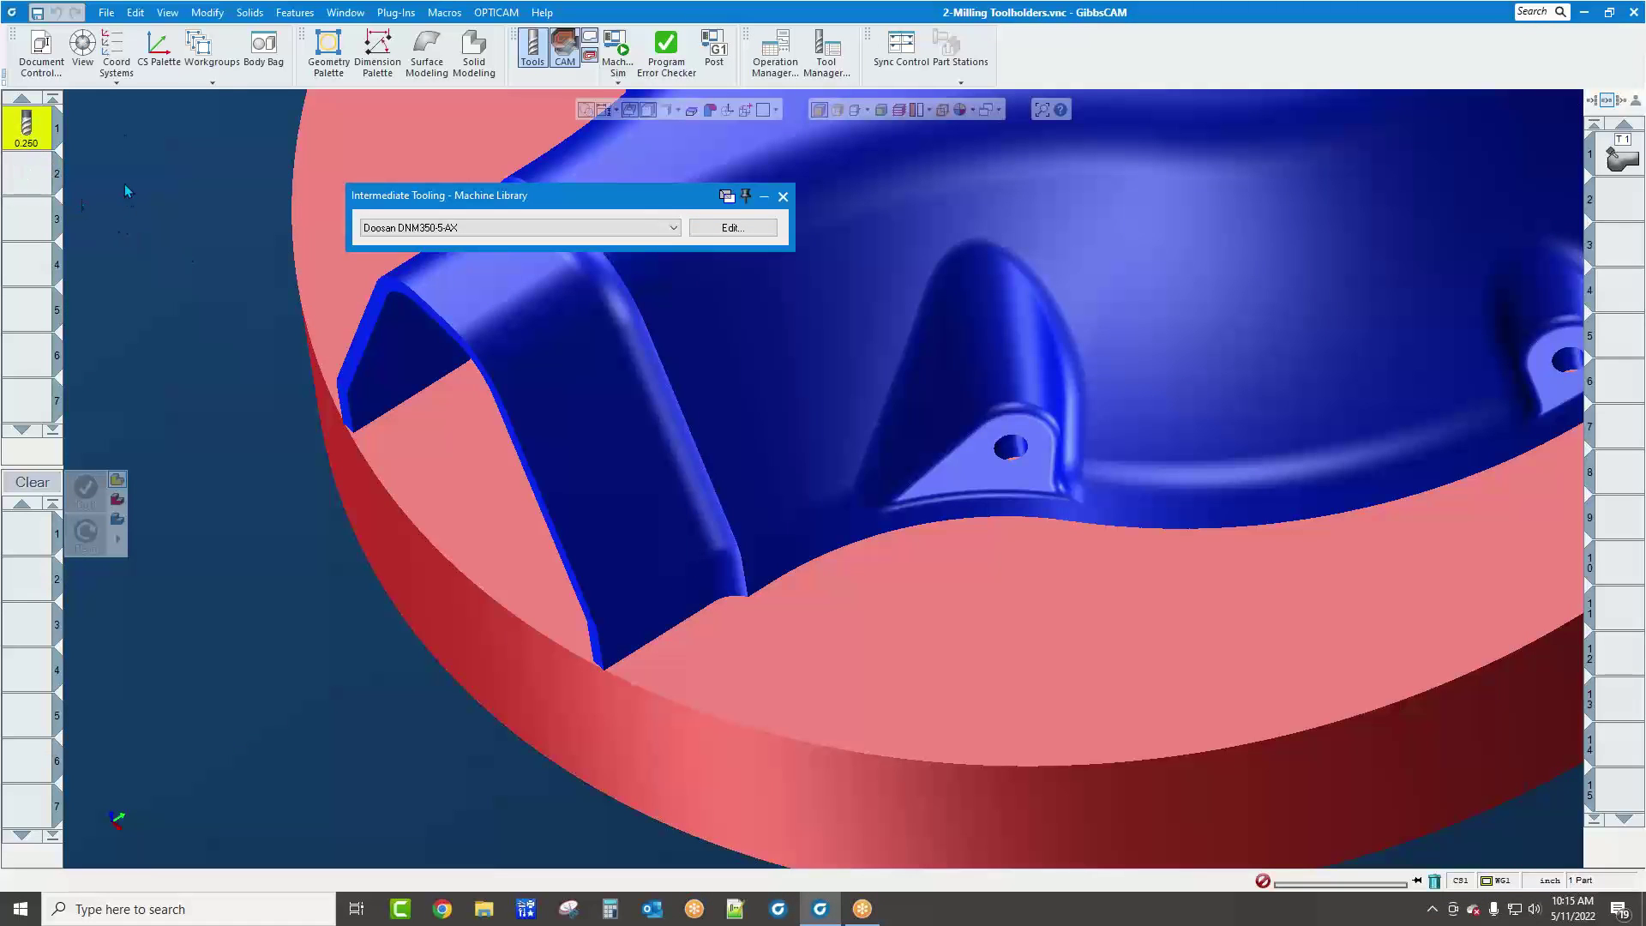
Open the part file 4-Lathe Toolholders.vnc from folder 4 without saving the current part, and dismiss the toolblock configuration warning
{"action": "left_click", "coordinate": [106, 15]}
{"action": "left_click", "coordinate": [119, 62]}
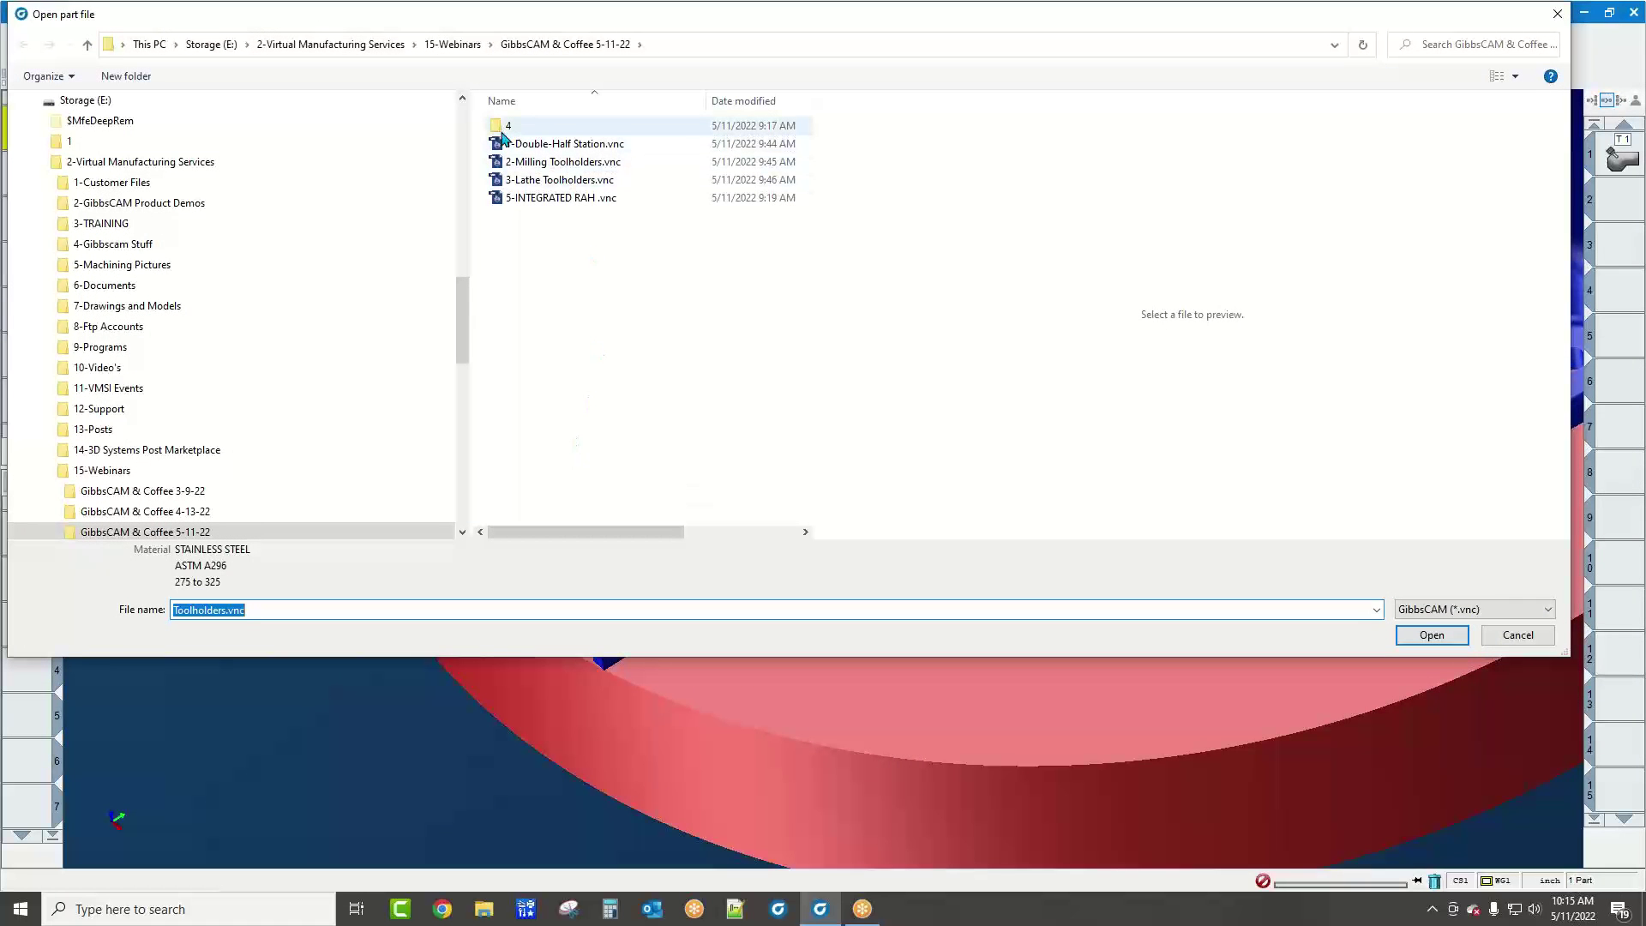
{"action": "left_click", "coordinate": [509, 127]}
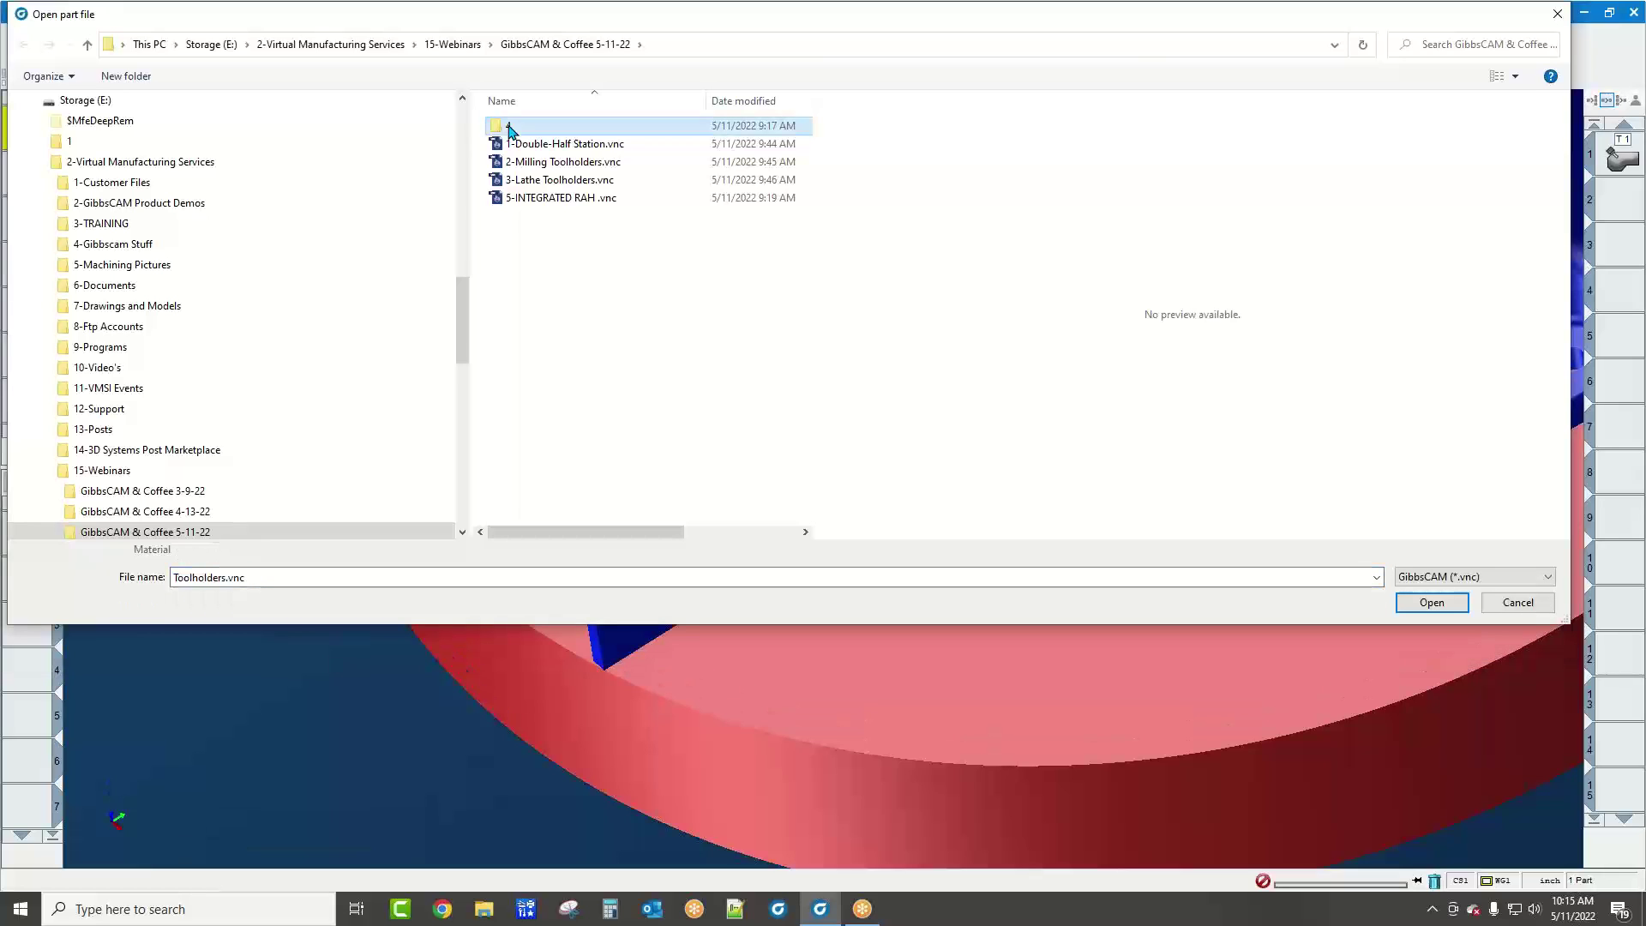
{"action": "double_click", "coordinate": [509, 127]}
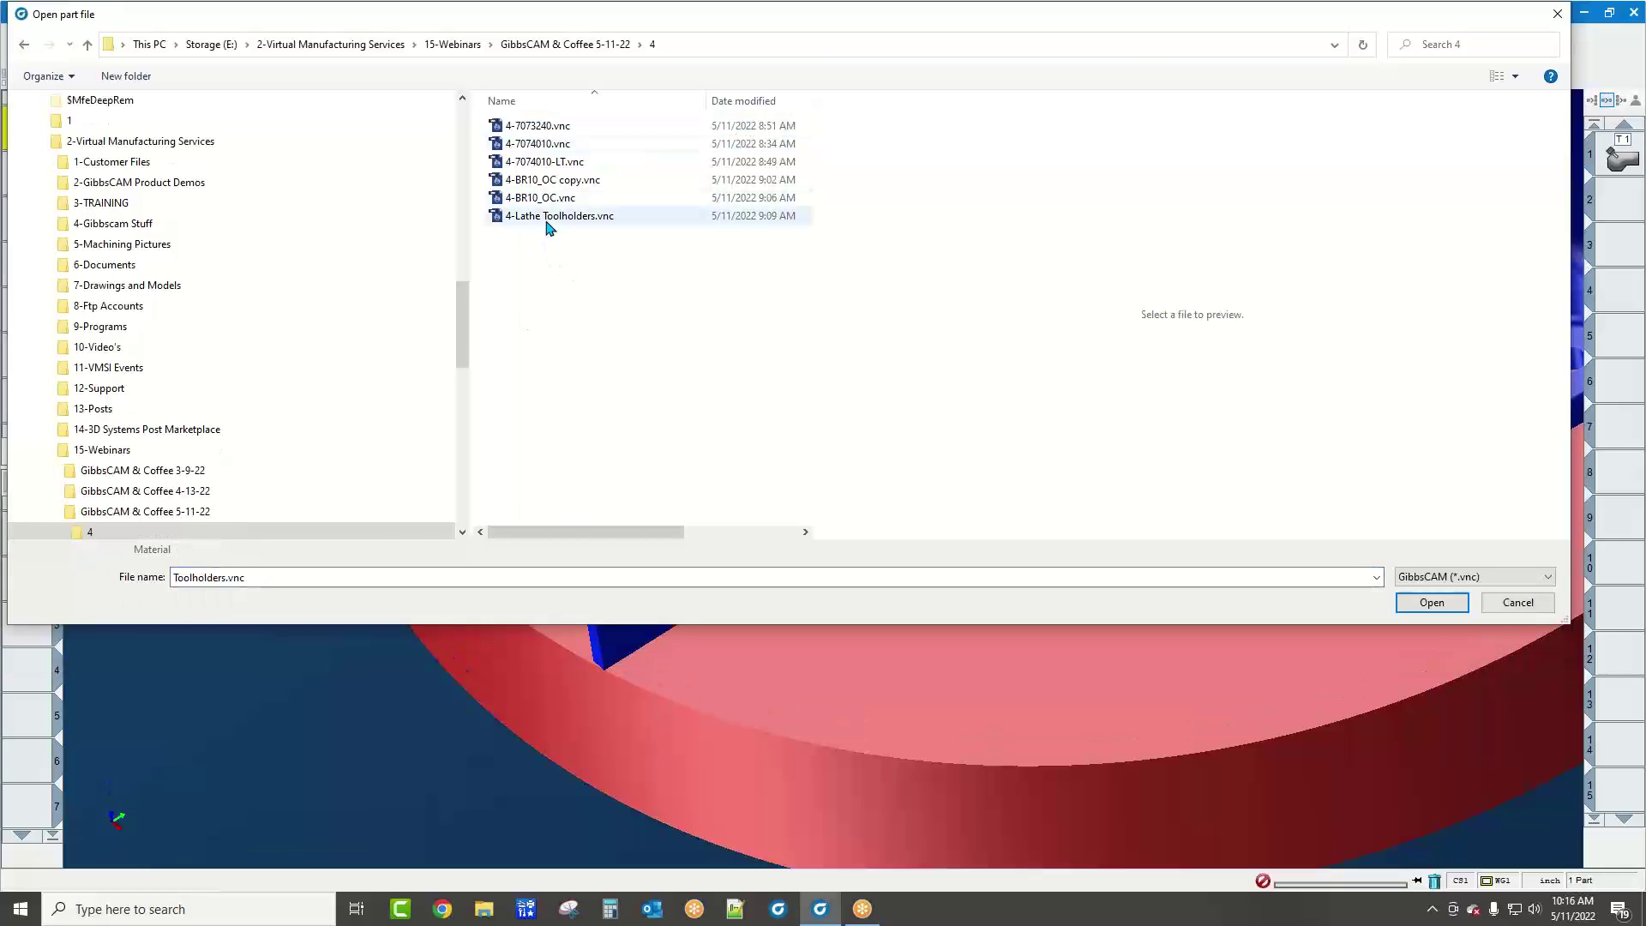
{"action": "left_click", "coordinate": [550, 219]}
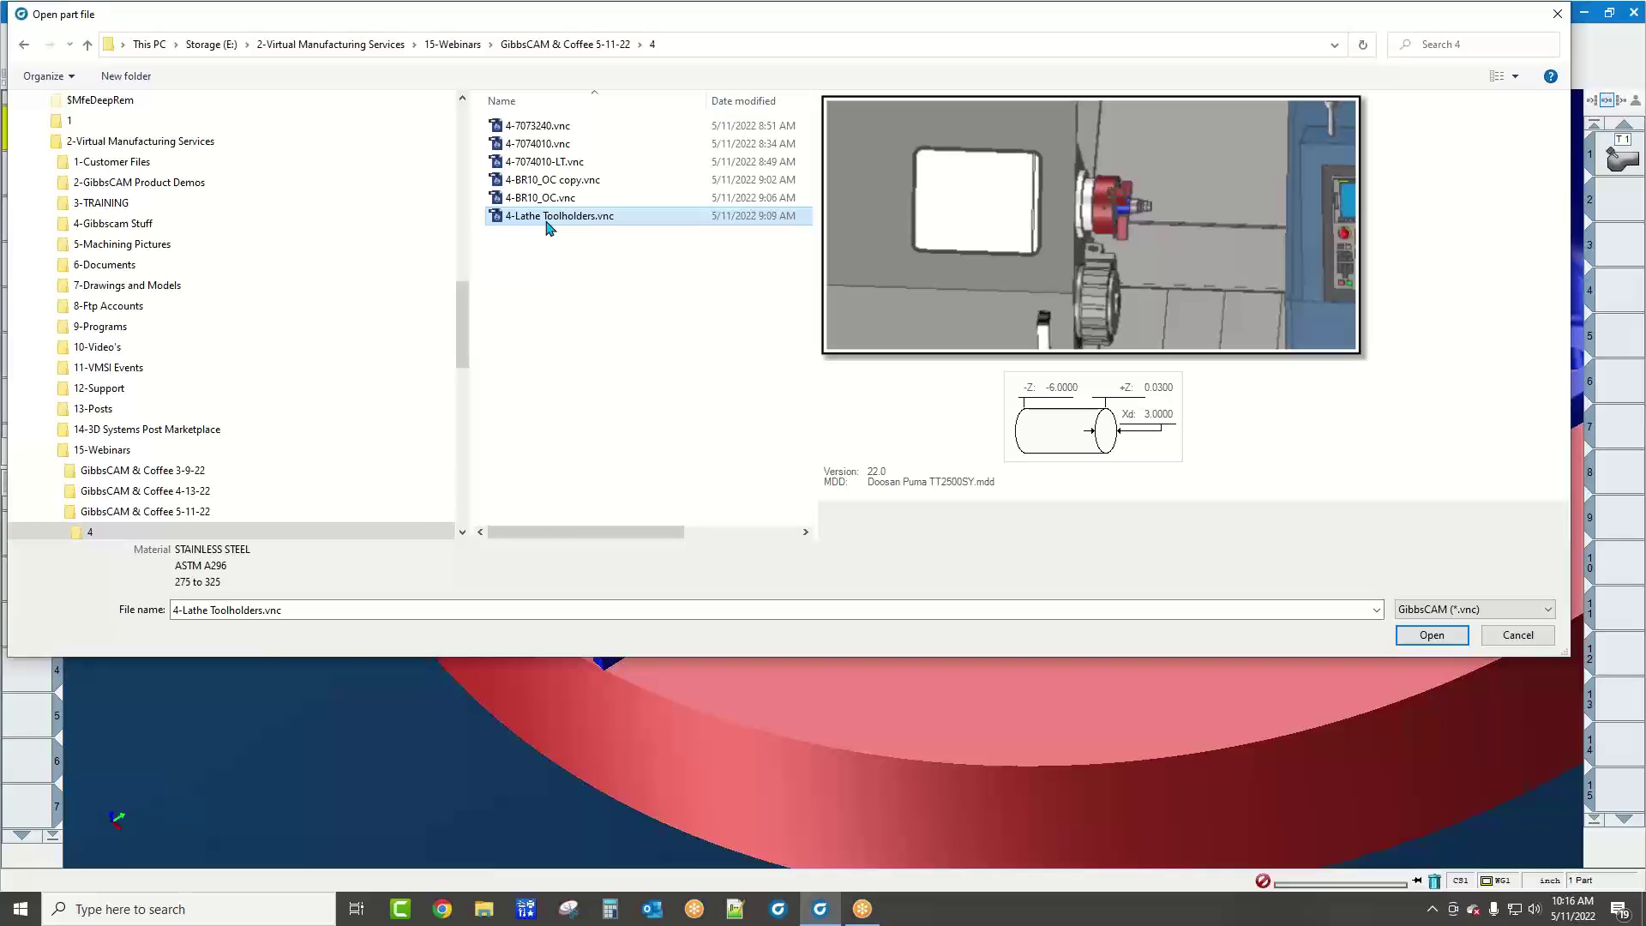
{"action": "double_click", "coordinate": [547, 219]}
{"action": "left_click", "coordinate": [814, 480]}
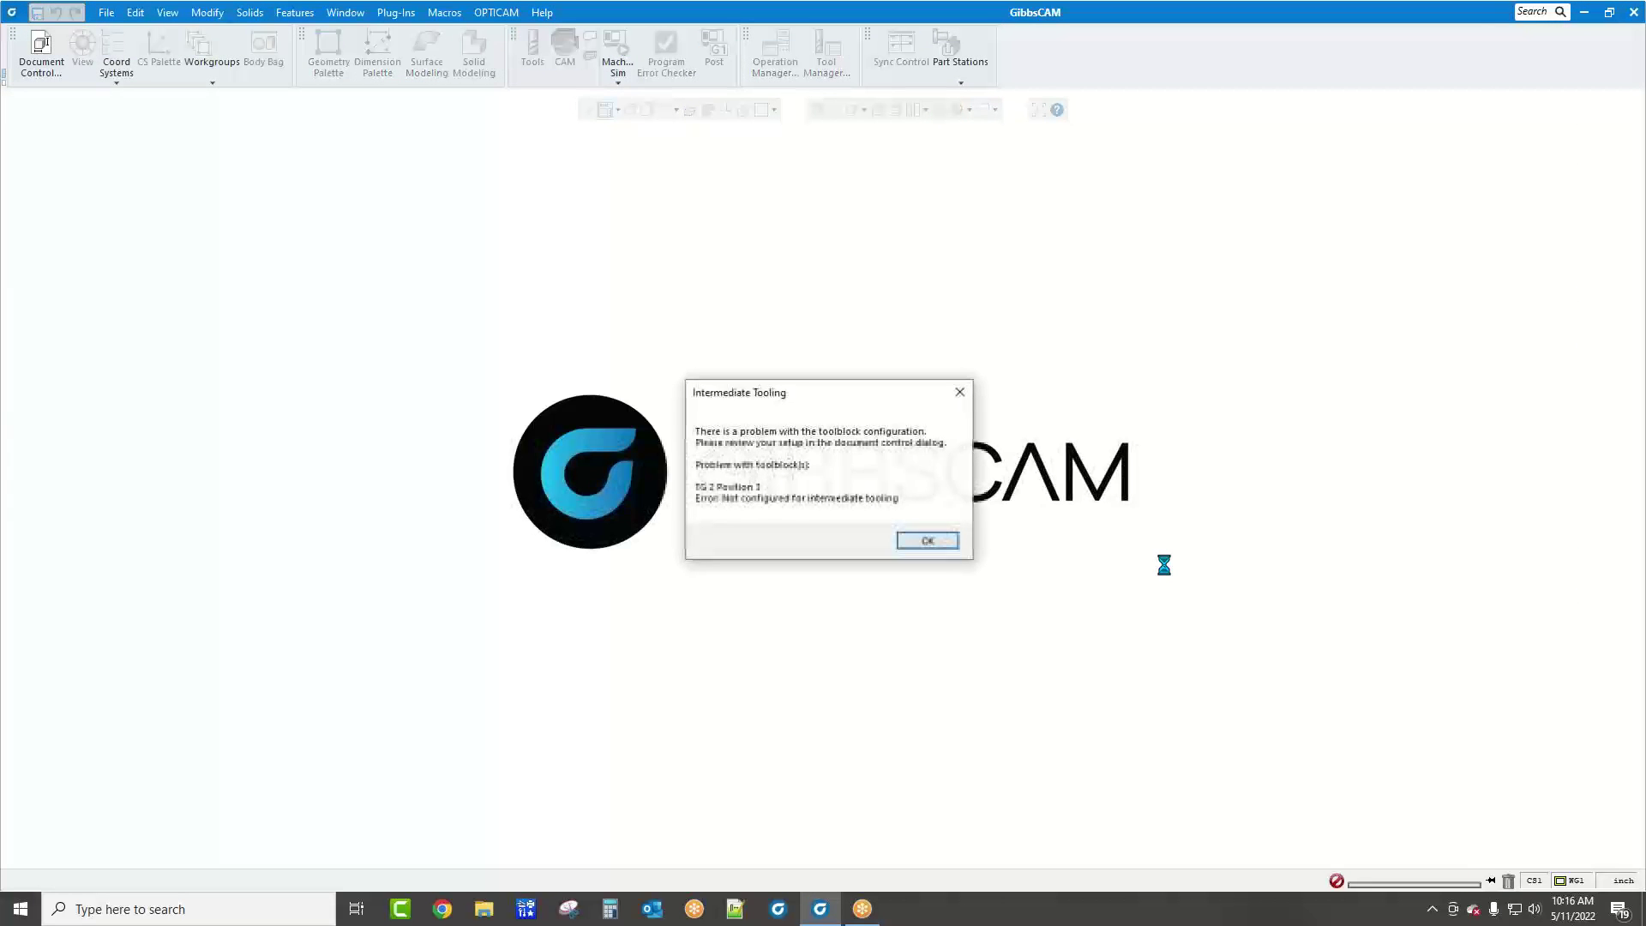
{"action": "left_click", "coordinate": [909, 541]}
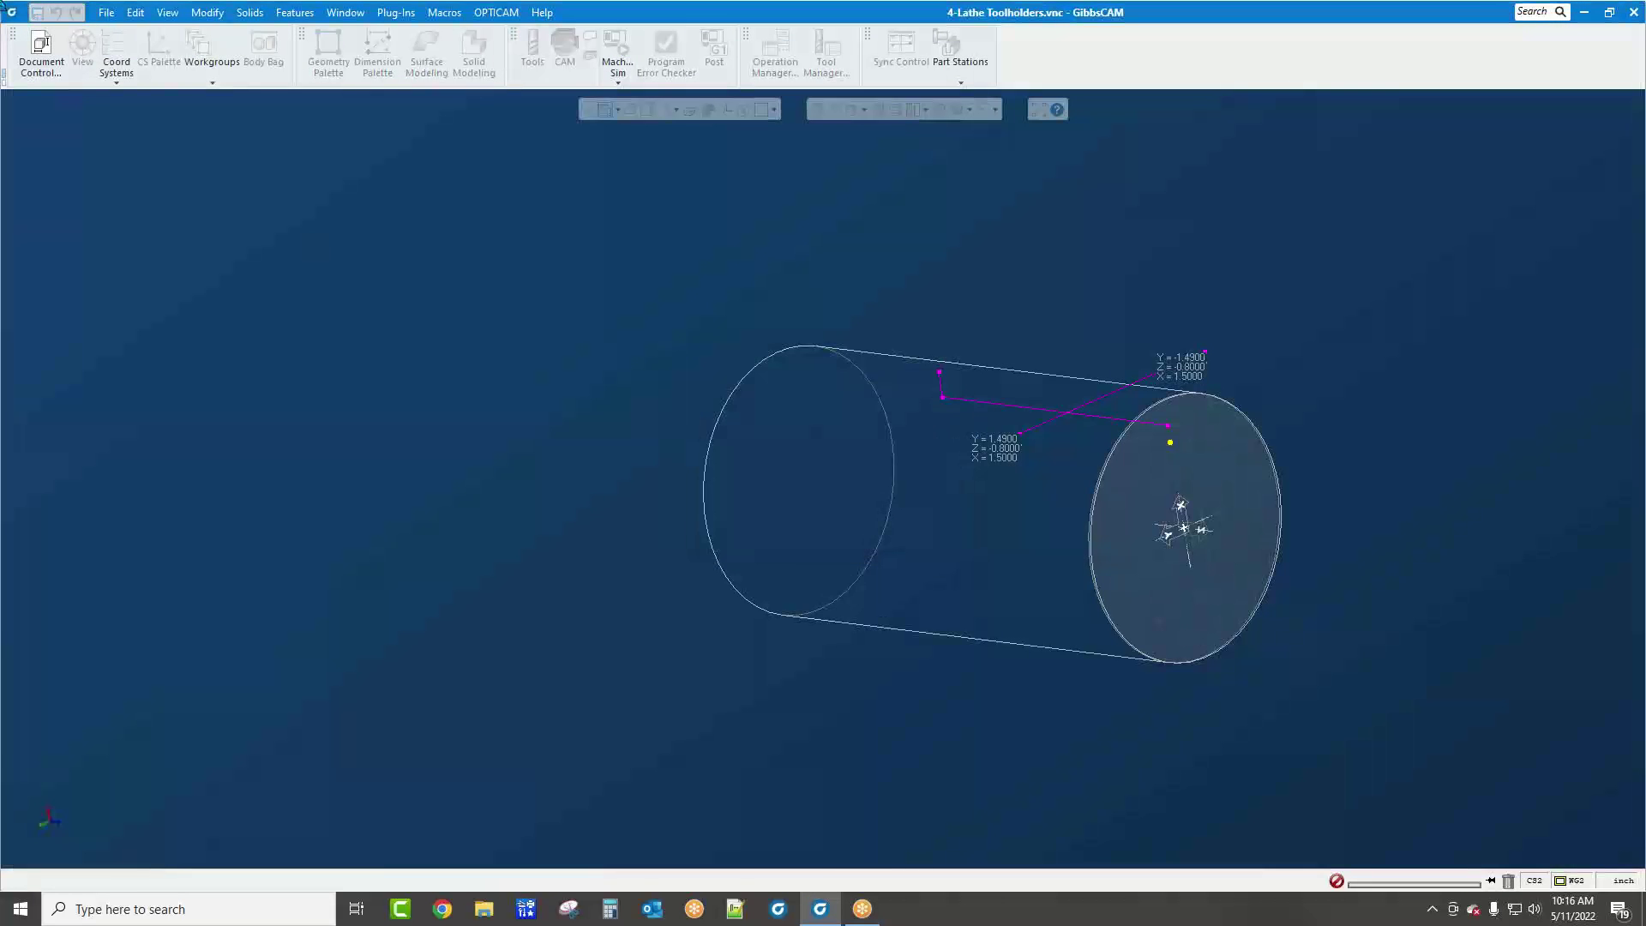
Reopen the part file 4-Lathe Toolholders.vnc from folder 4, discarding the changes to the current part
{"action": "left_click", "coordinate": [106, 12]}
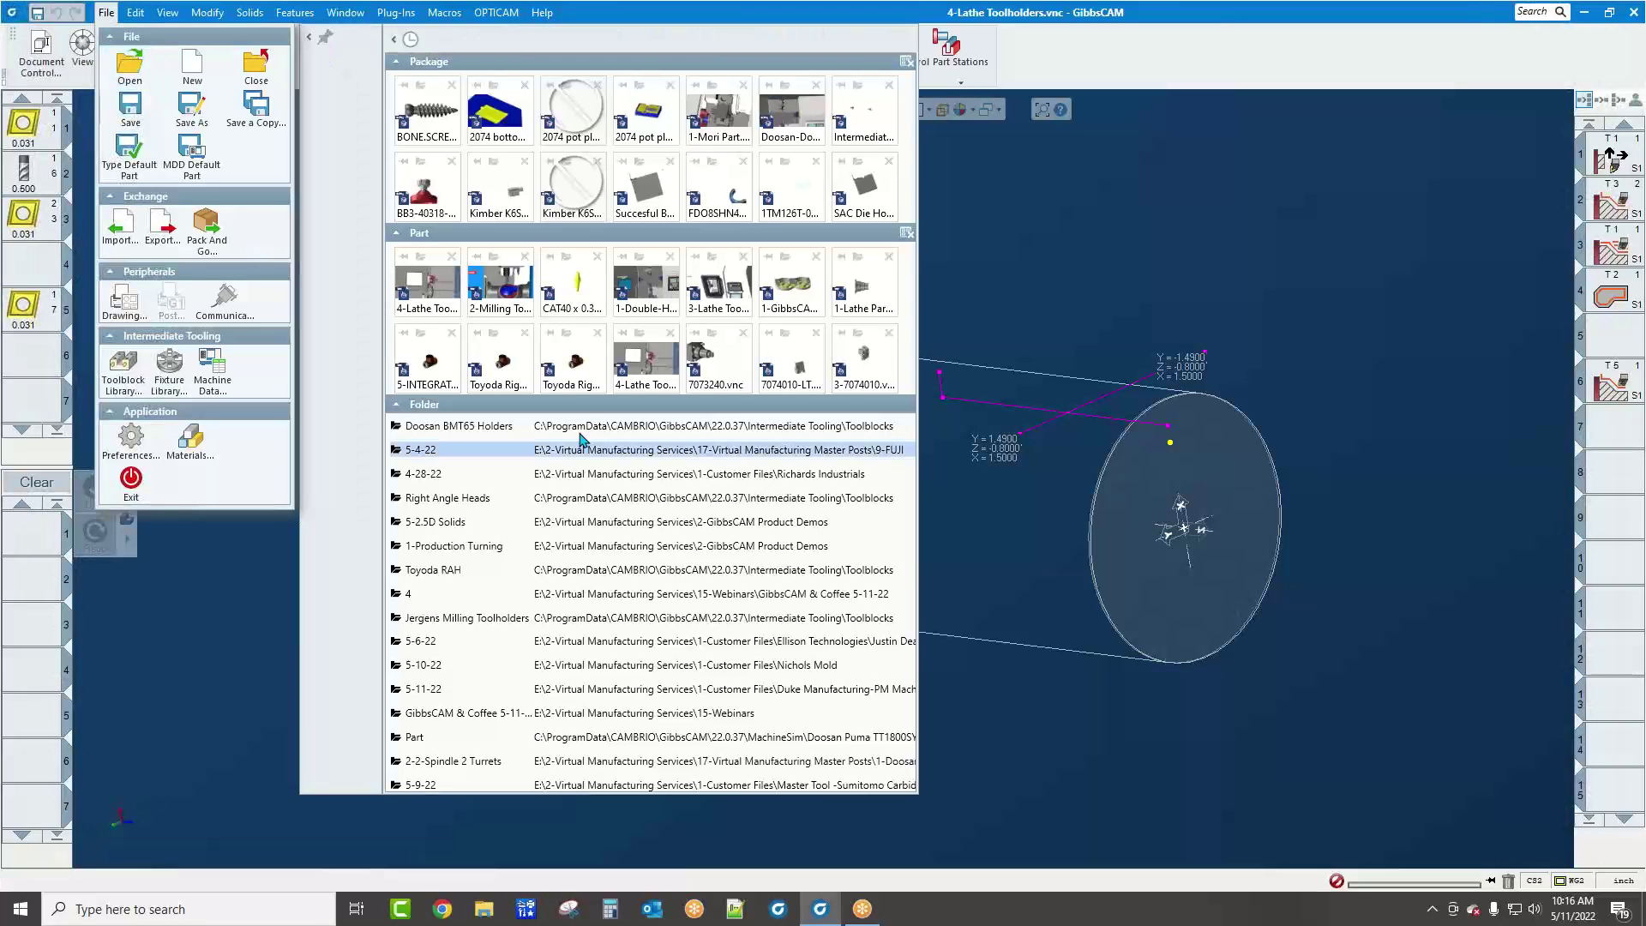
{"action": "mouse_move", "coordinate": [420, 289]}
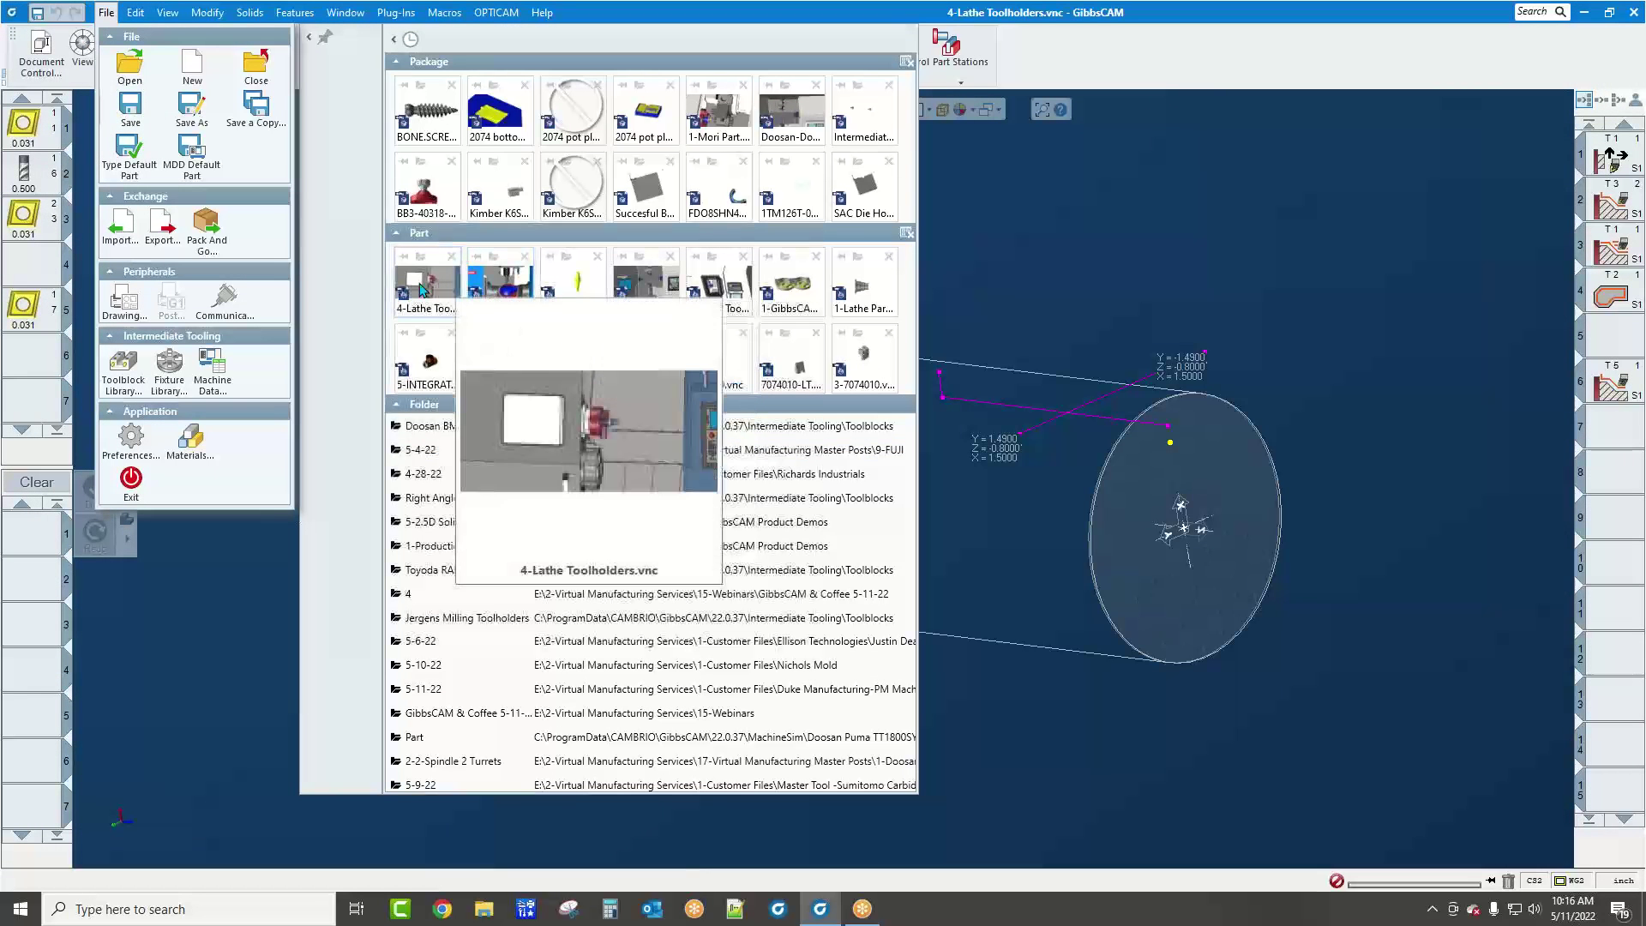
{"action": "mouse_move", "coordinate": [497, 288]}
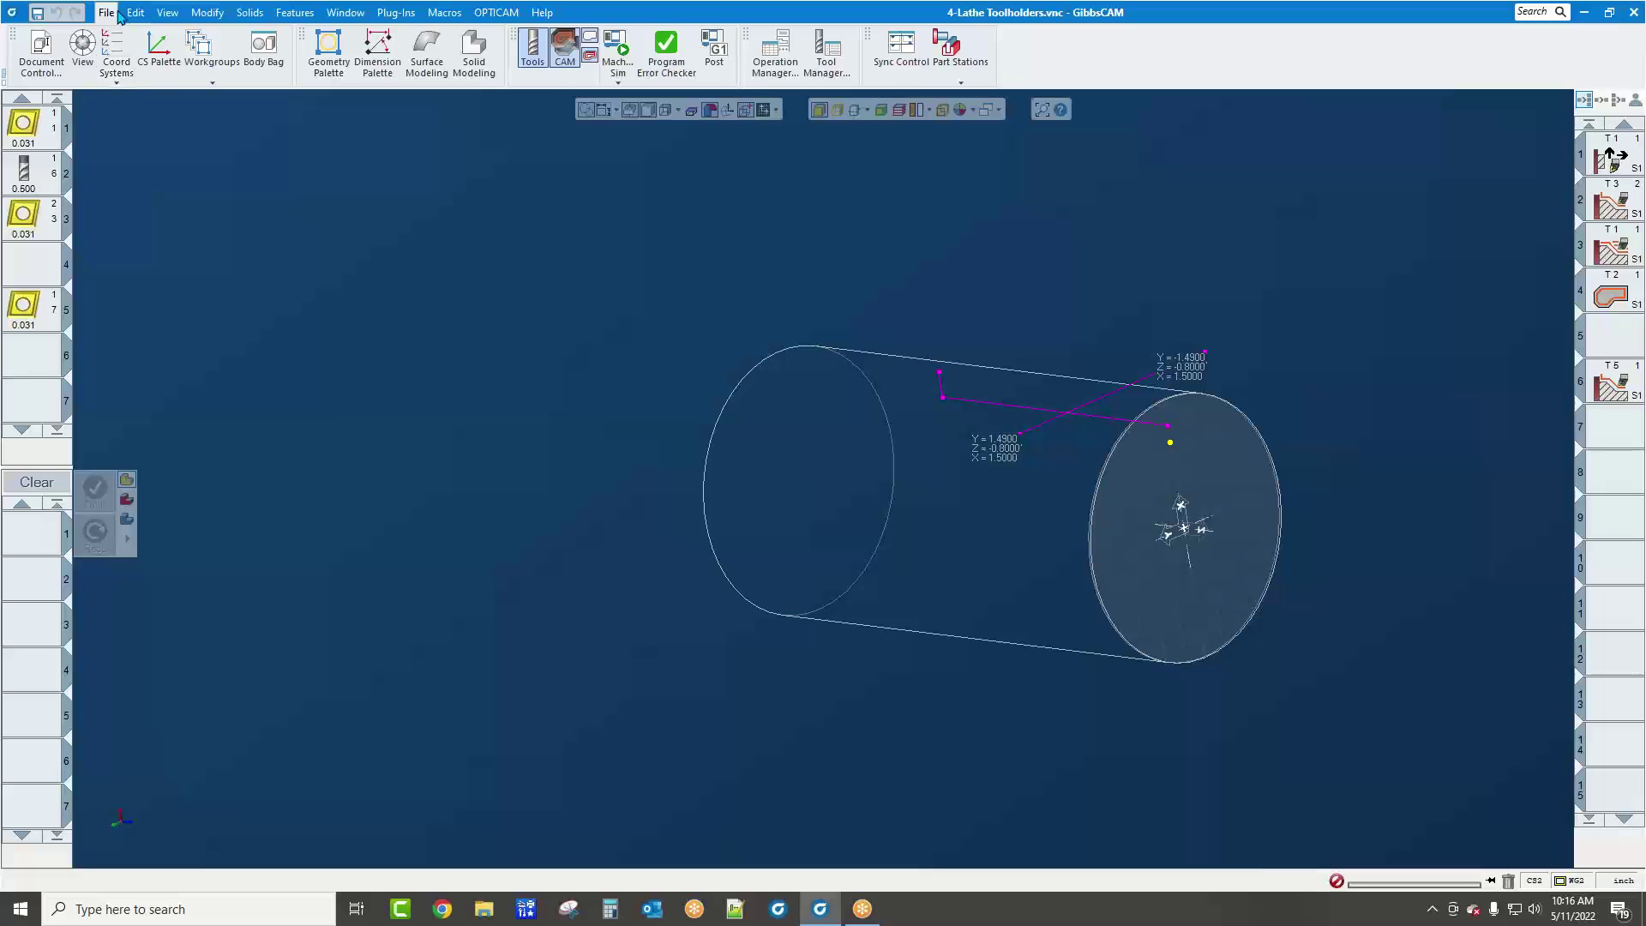
{"action": "left_click", "coordinate": [106, 12]}
{"action": "left_click", "coordinate": [118, 60]}
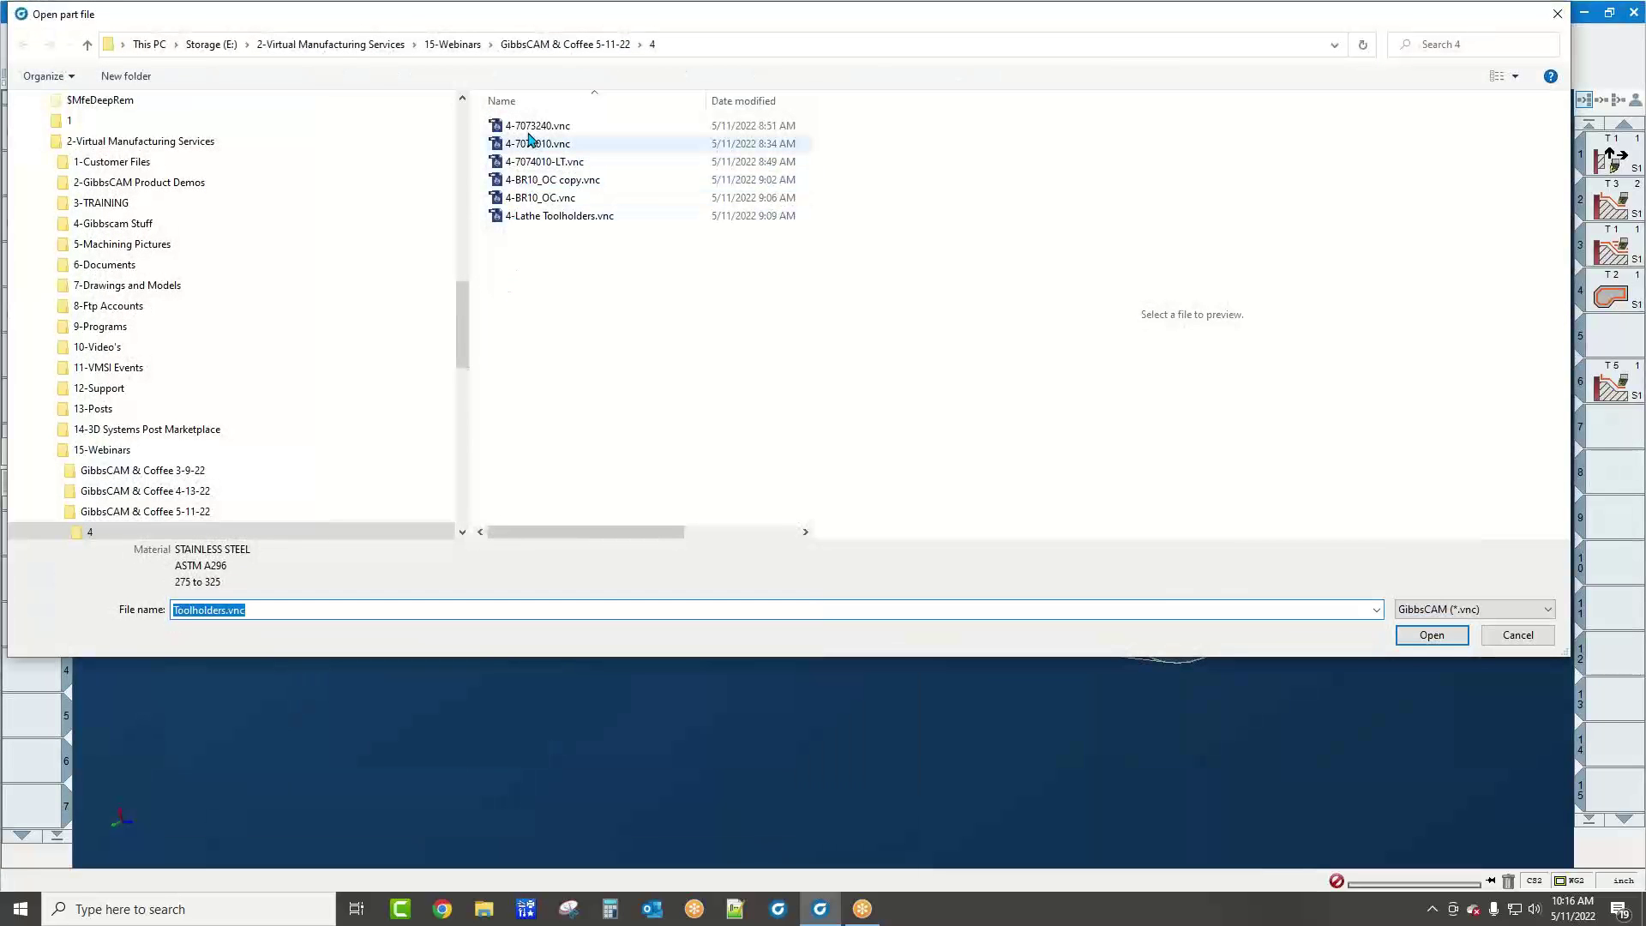
{"action": "left_click", "coordinate": [550, 218]}
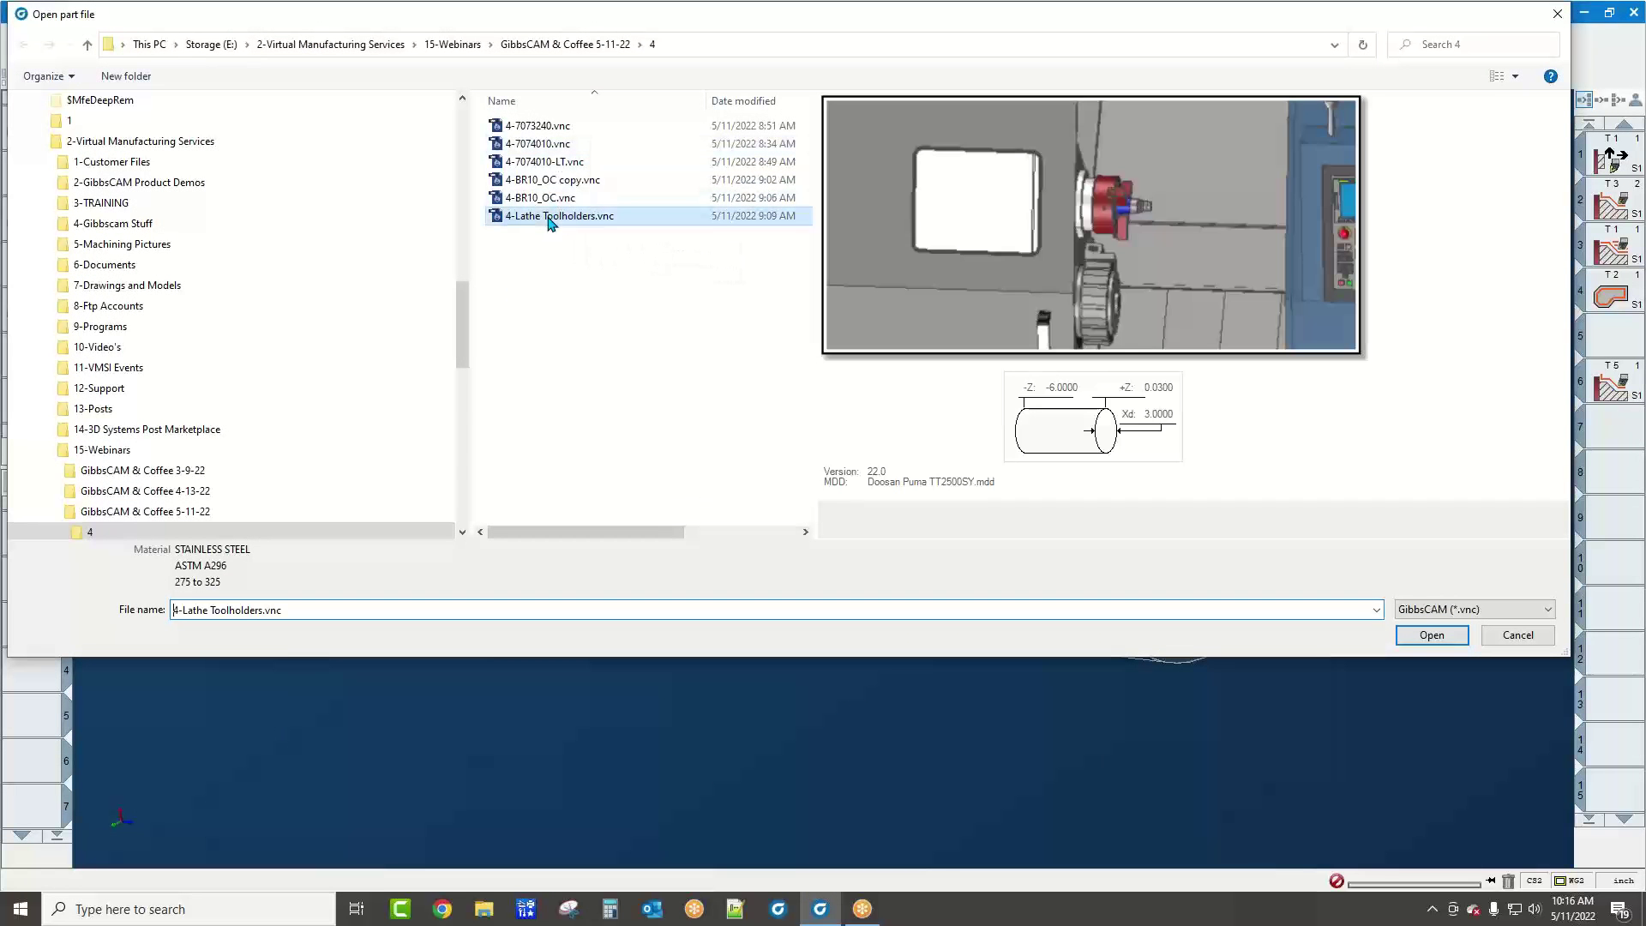
{"action": "double_click", "coordinate": [549, 218]}
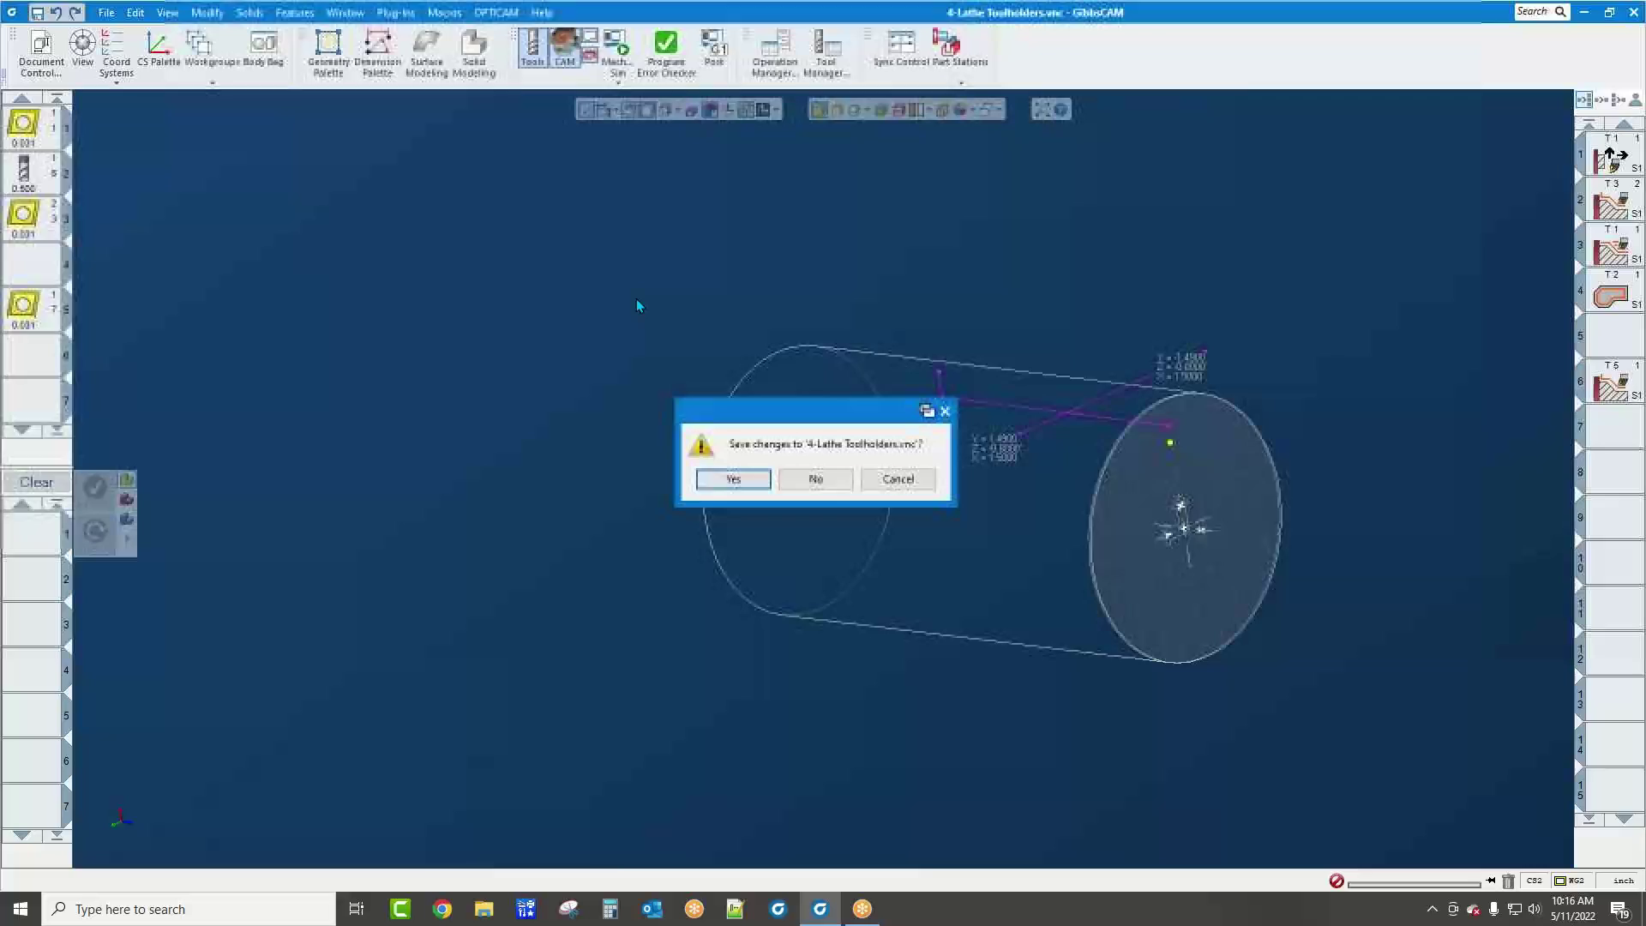
{"action": "left_click", "coordinate": [816, 480]}
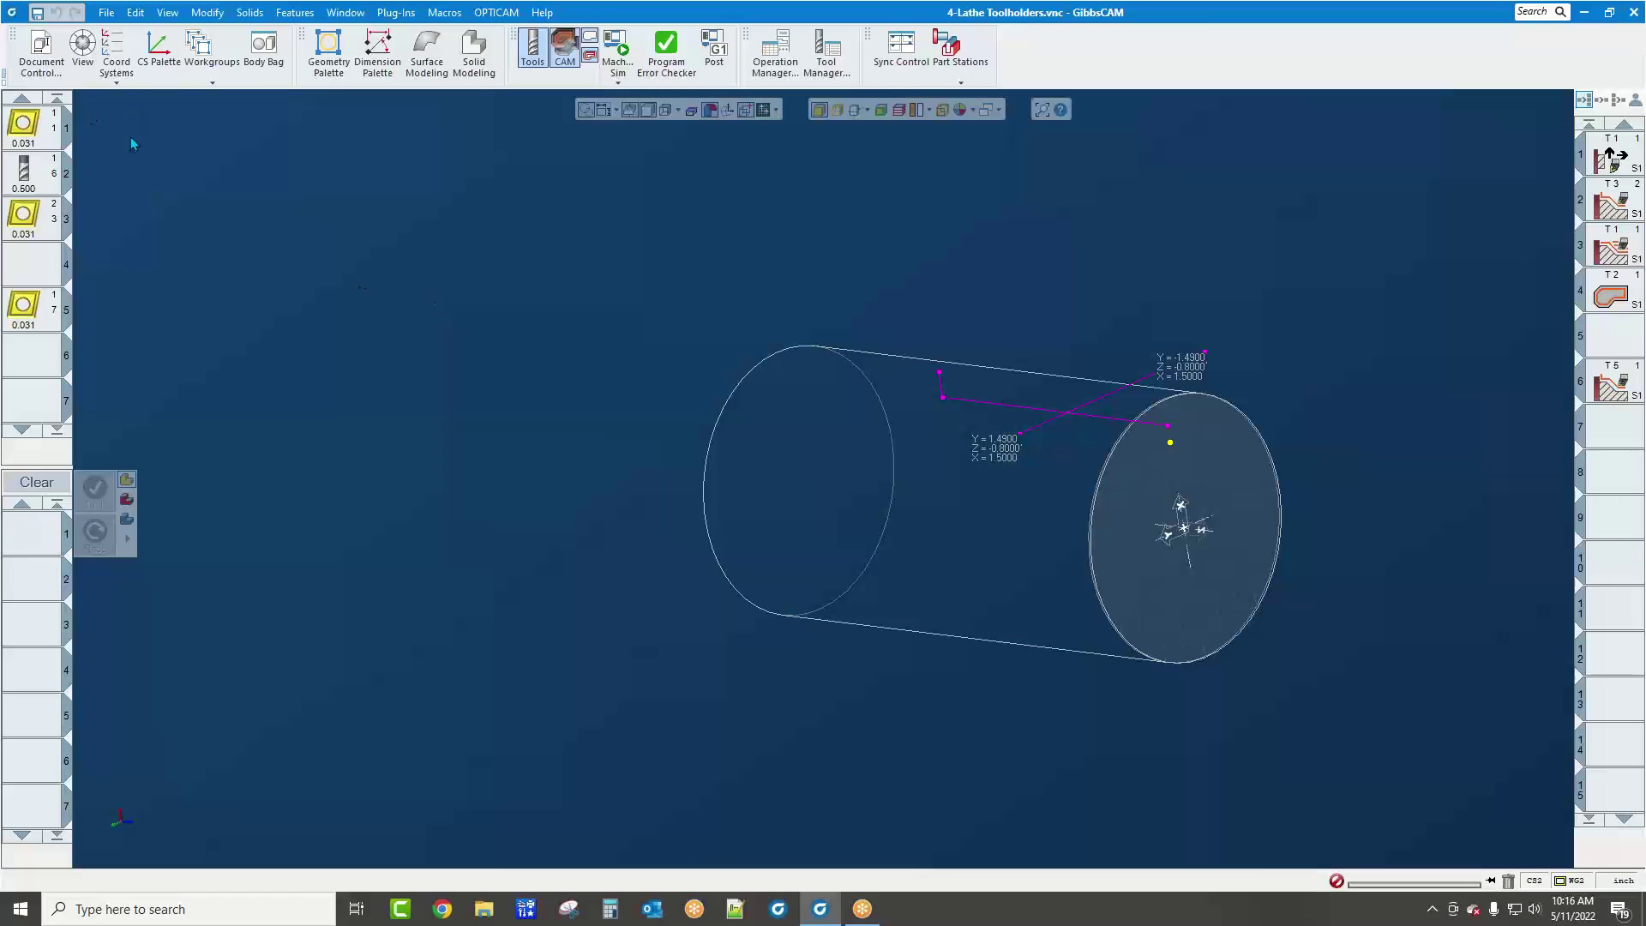
Render the part in Machine Sim, inspect the Doosan Puma TT2500SY's chuck and turrets, and close the simulation
{"action": "left_click", "coordinate": [617, 45]}
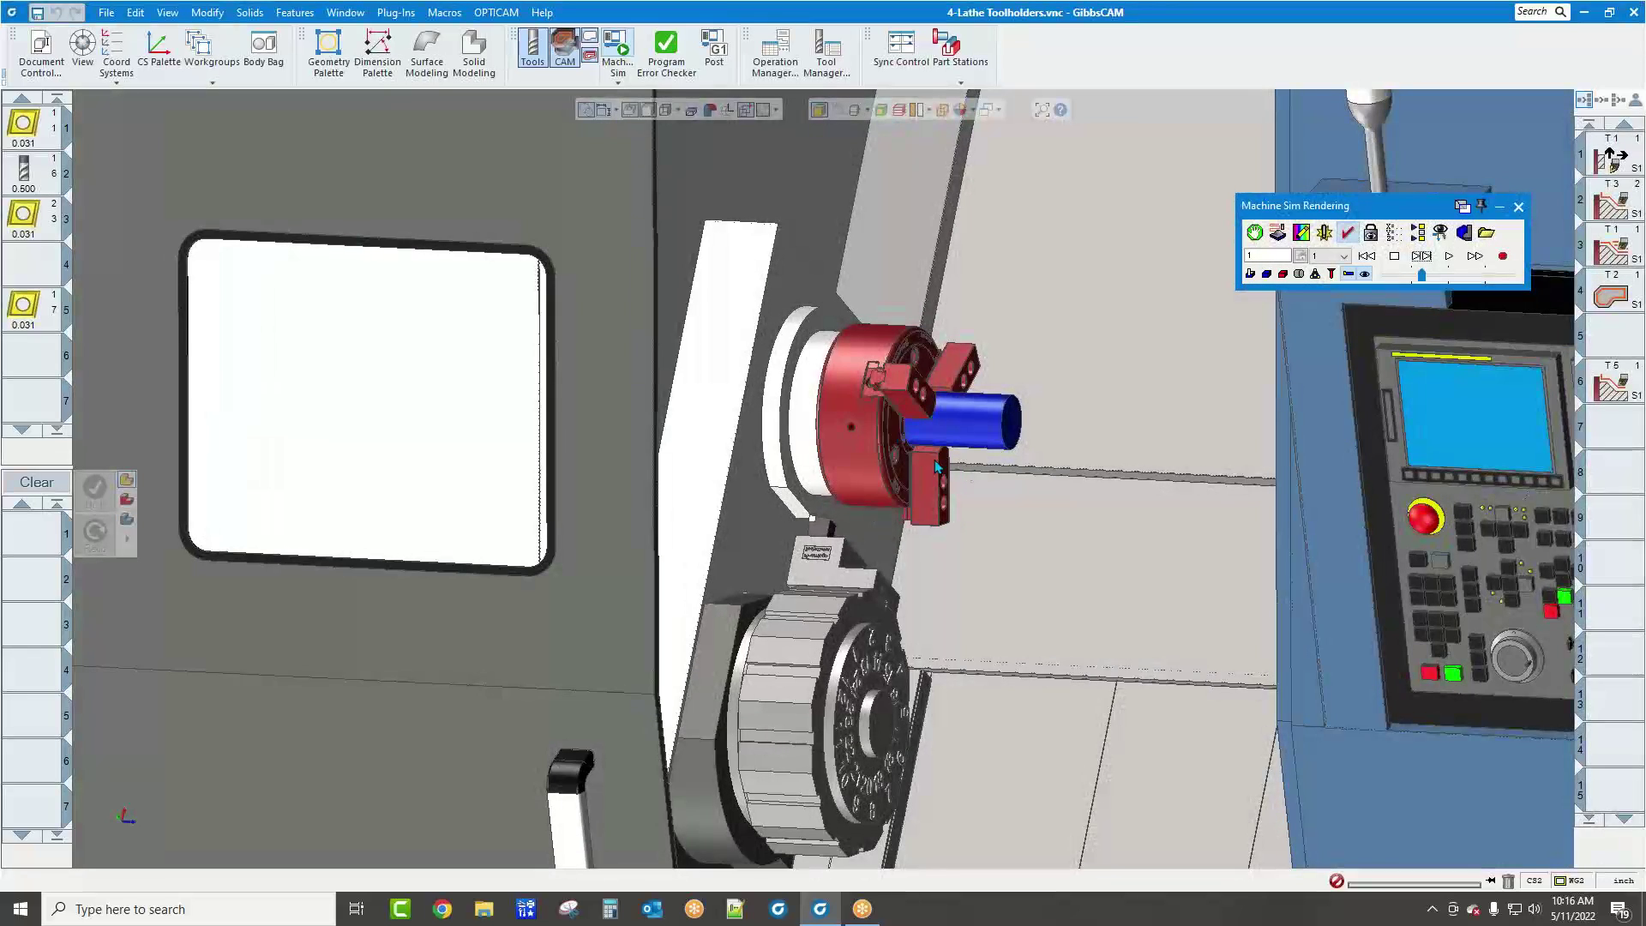
{"action": "middle_click_drag", "start_coordinate": [951, 521], "coordinate": [1164, 584]}
{"action": "scroll", "coordinate": [1401, 463], "scroll_direction": "down", "scroll_amount": 4}
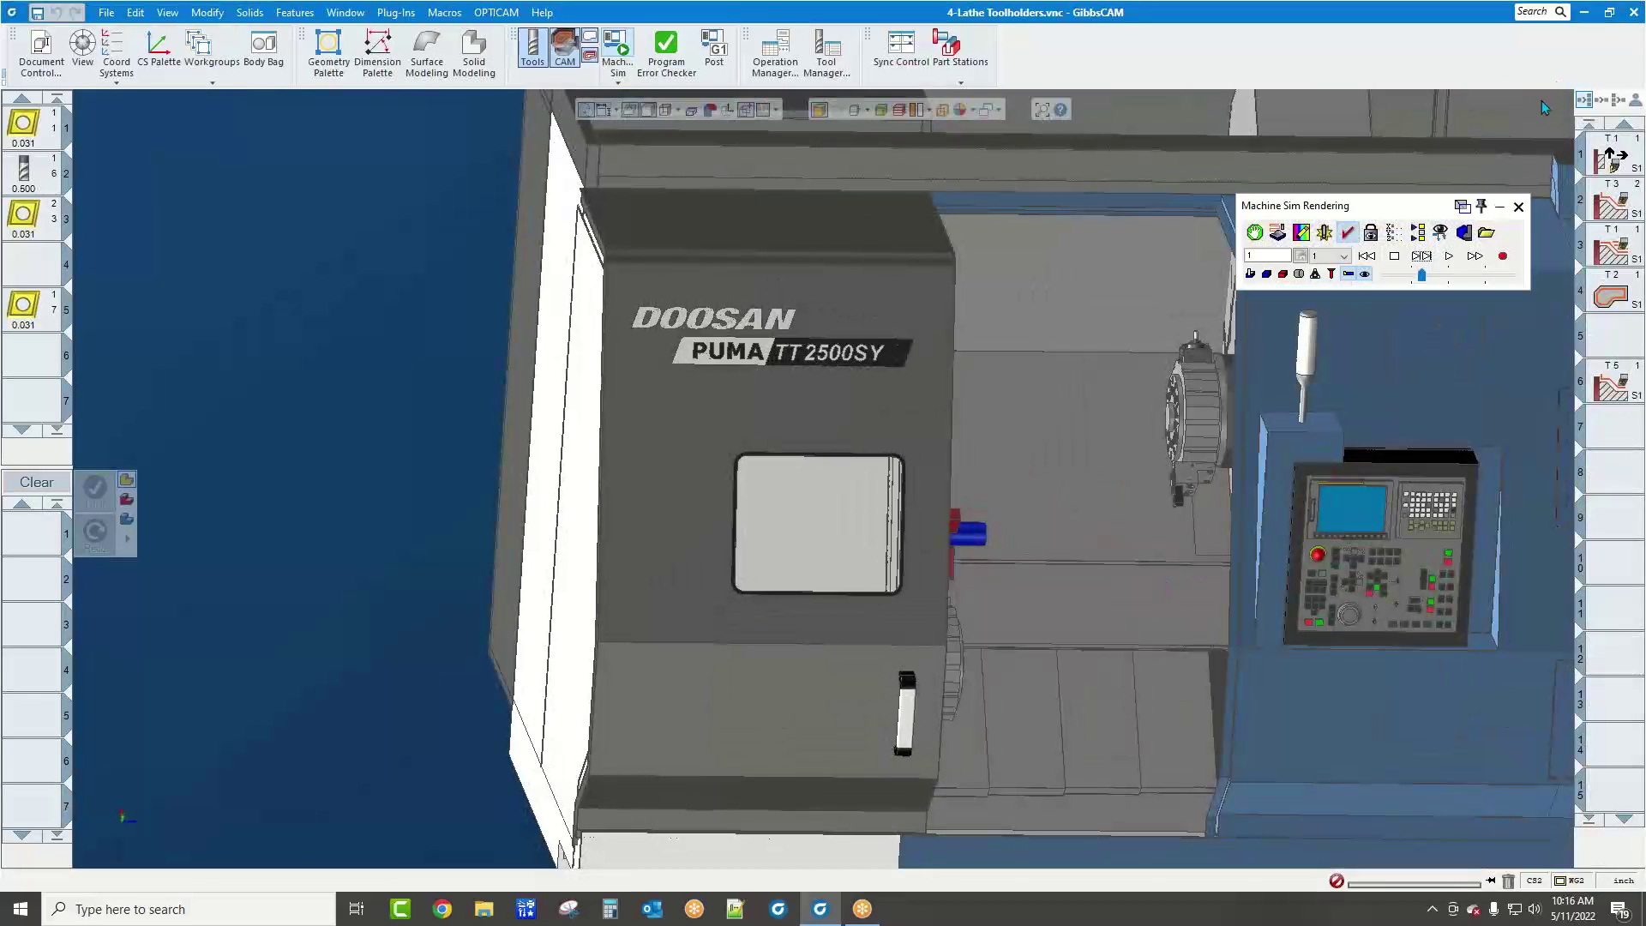
{"action": "left_click", "coordinate": [1516, 207]}
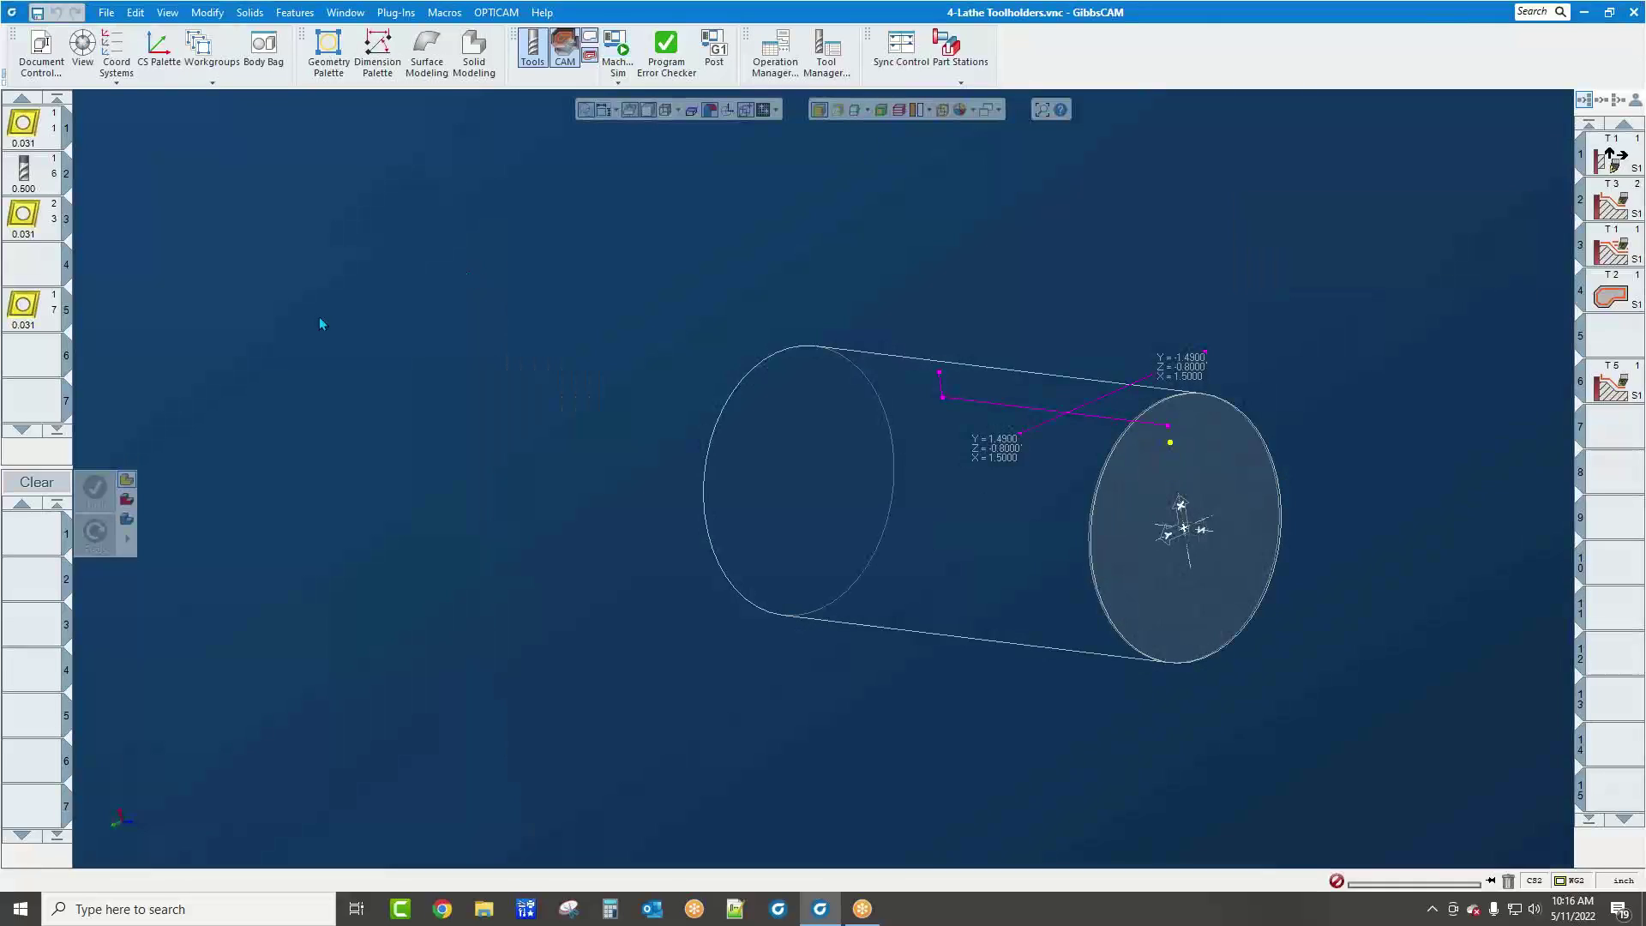
Remove the 7074010 toolblock from turning tool 1's setup data and close the tool
{"action": "double_click", "coordinate": [34, 146]}
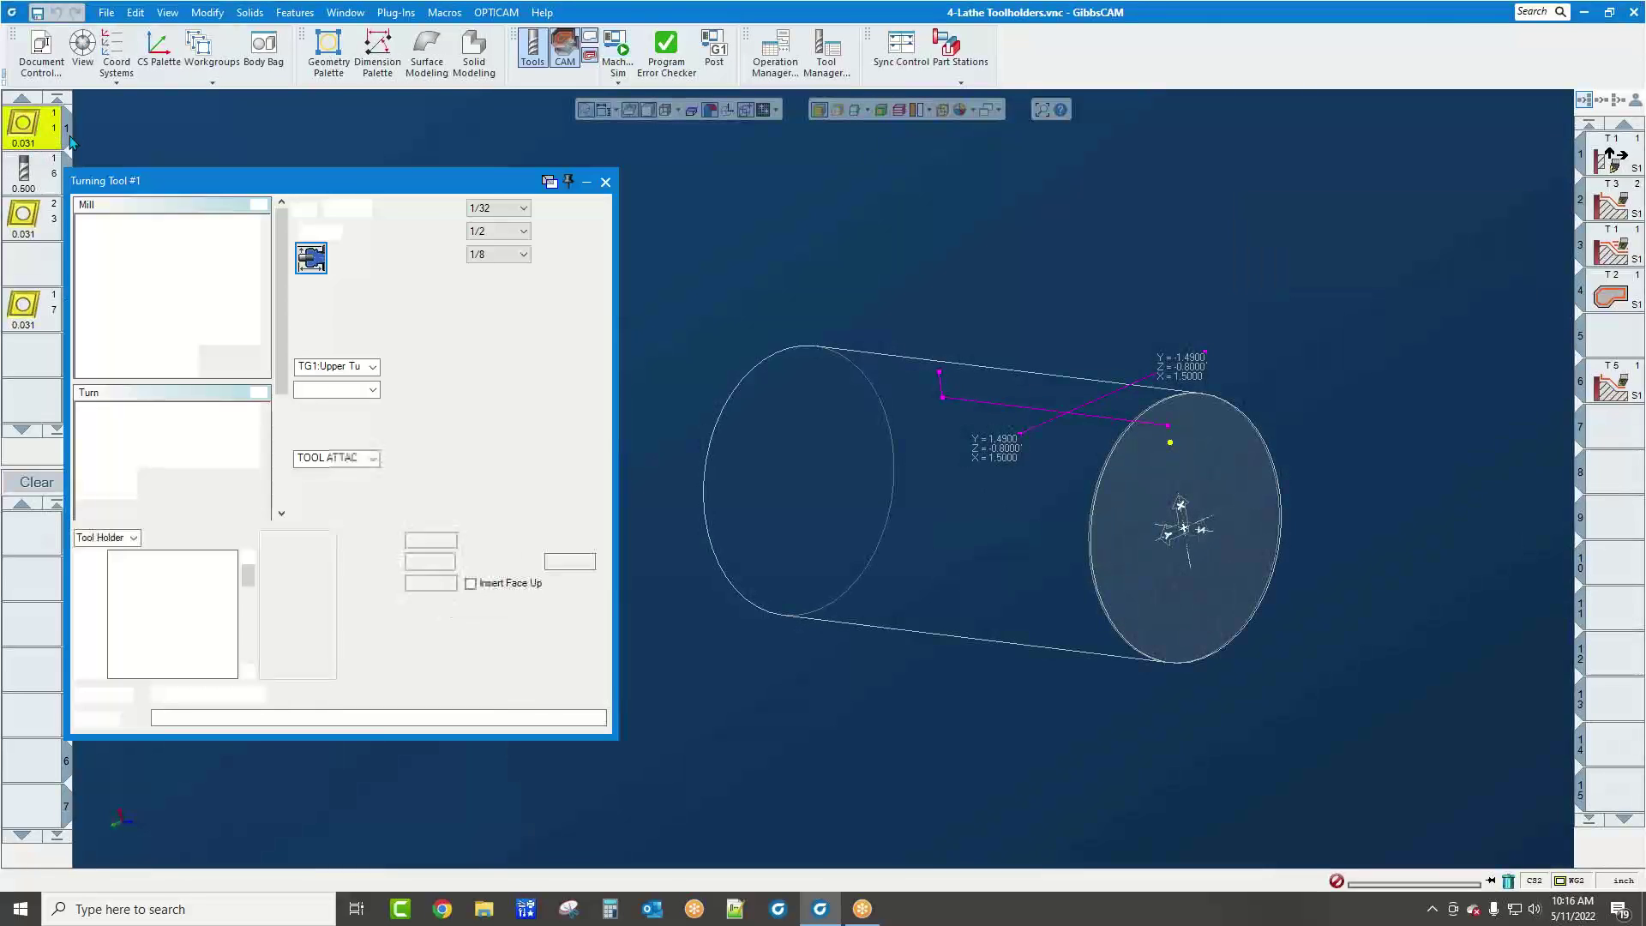
{"action": "left_click", "coordinate": [310, 257]}
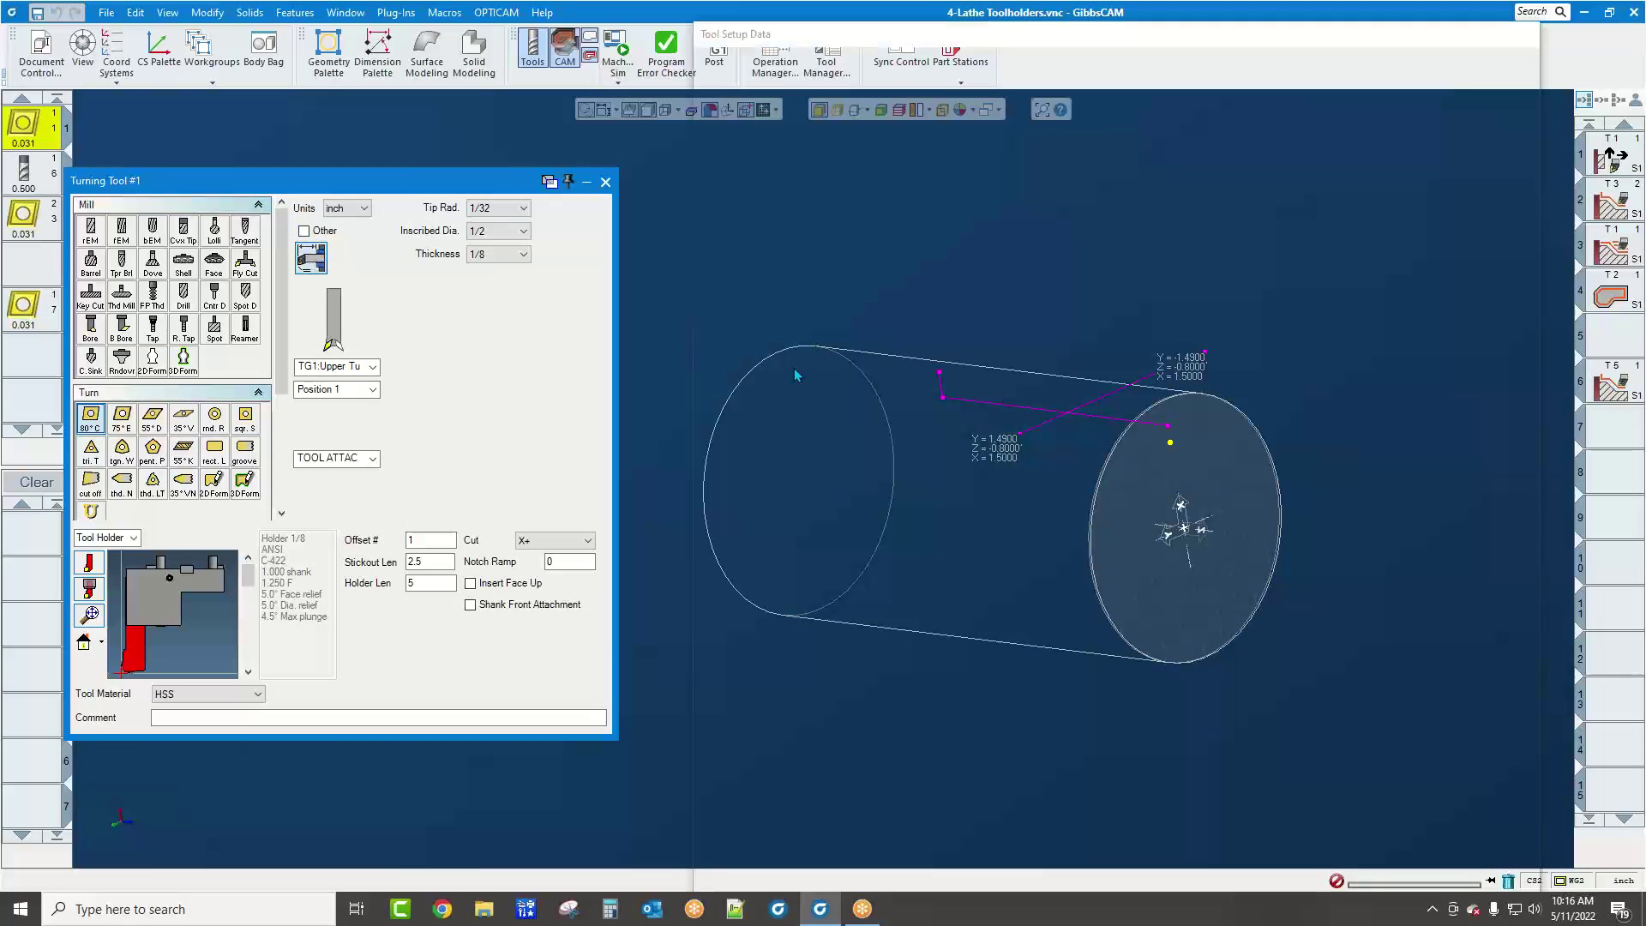
{"action": "right_click", "coordinate": [795, 375]}
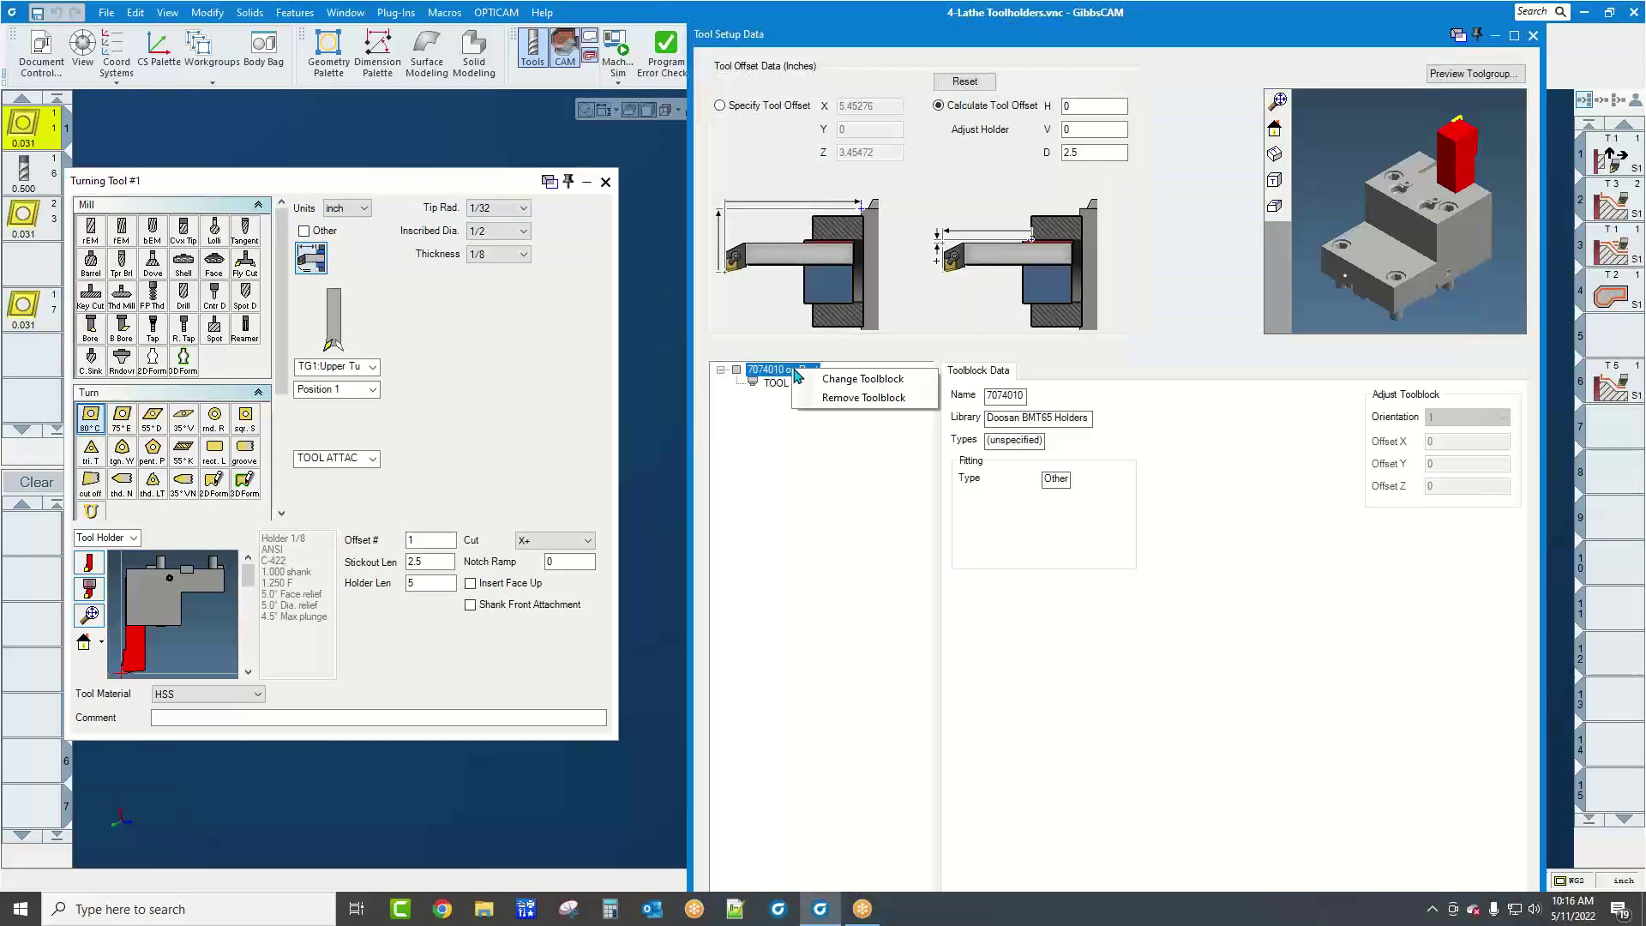
{"action": "left_click", "coordinate": [844, 397]}
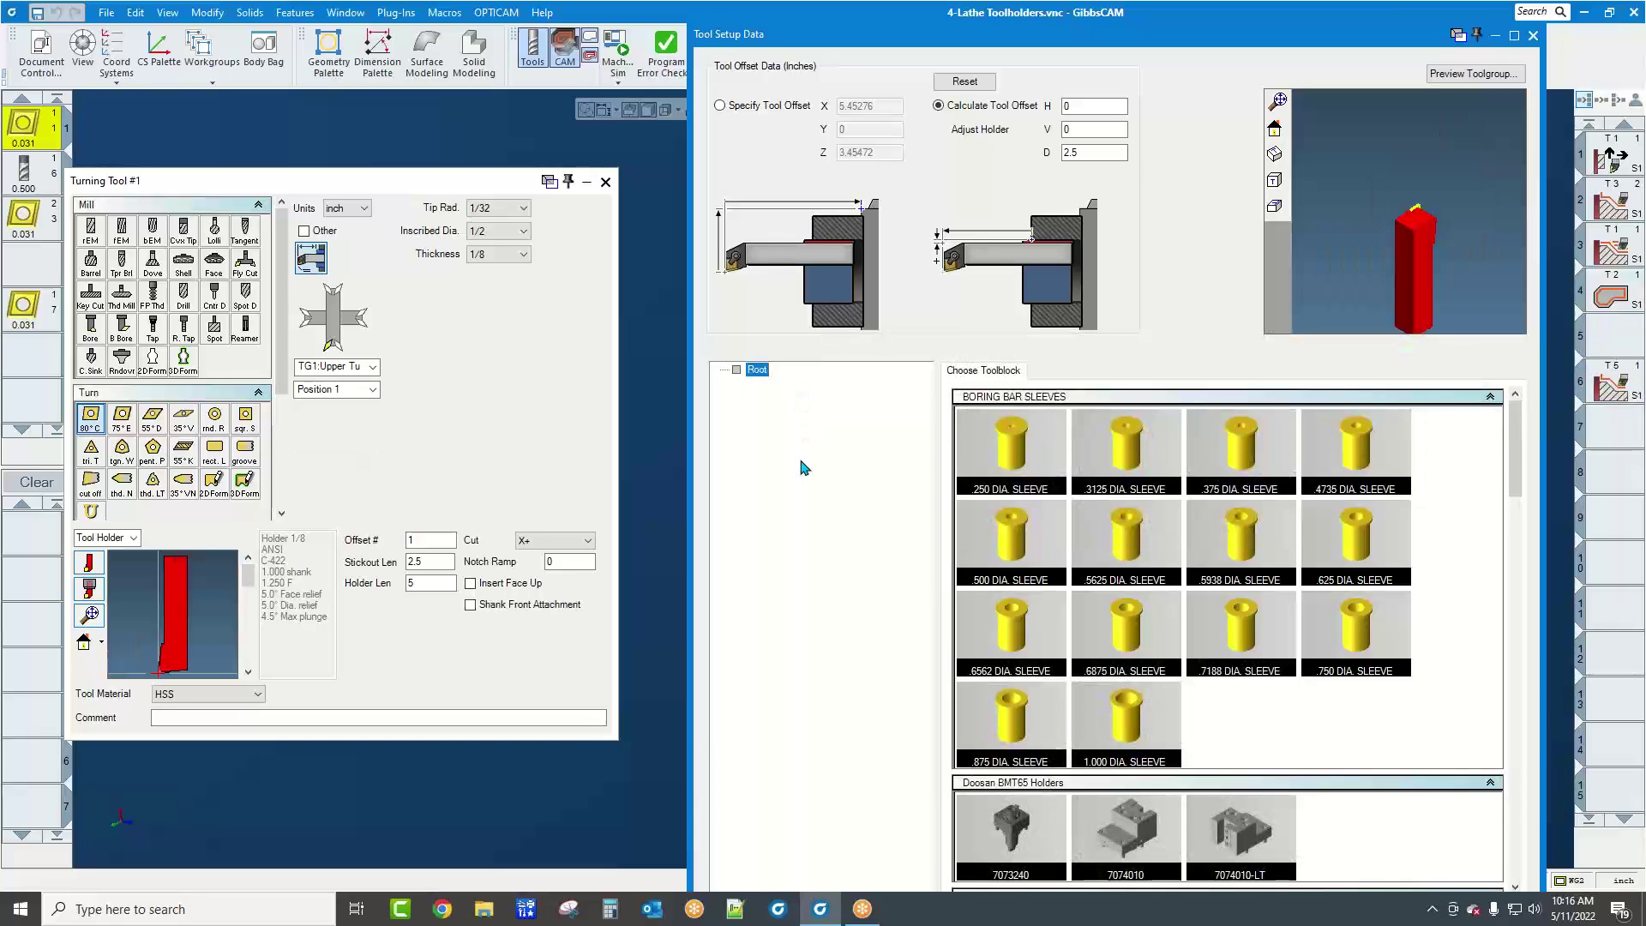
{"action": "left_click", "coordinate": [606, 183]}
Assign toolblock 7074010 from Doosan BMT65 Holders to turning tool 1, check its orientation and attachment options, and close the tool
{"action": "double_click", "coordinate": [45, 125]}
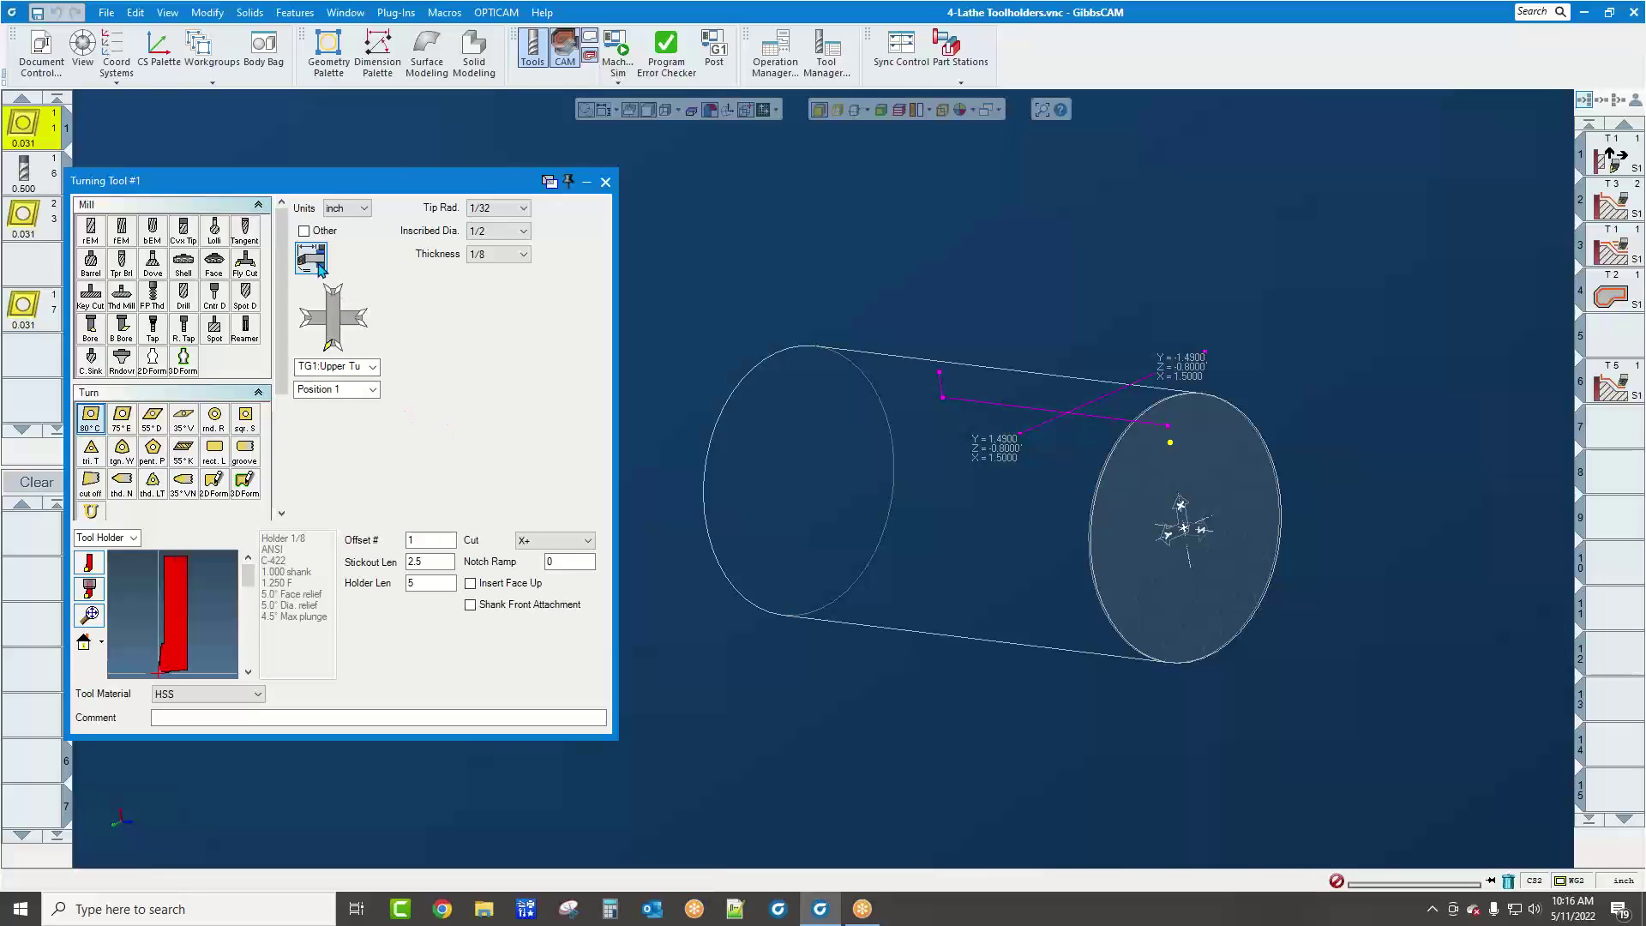
{"action": "scroll", "coordinate": [1283, 682], "scroll_direction": "down", "scroll_amount": 1}
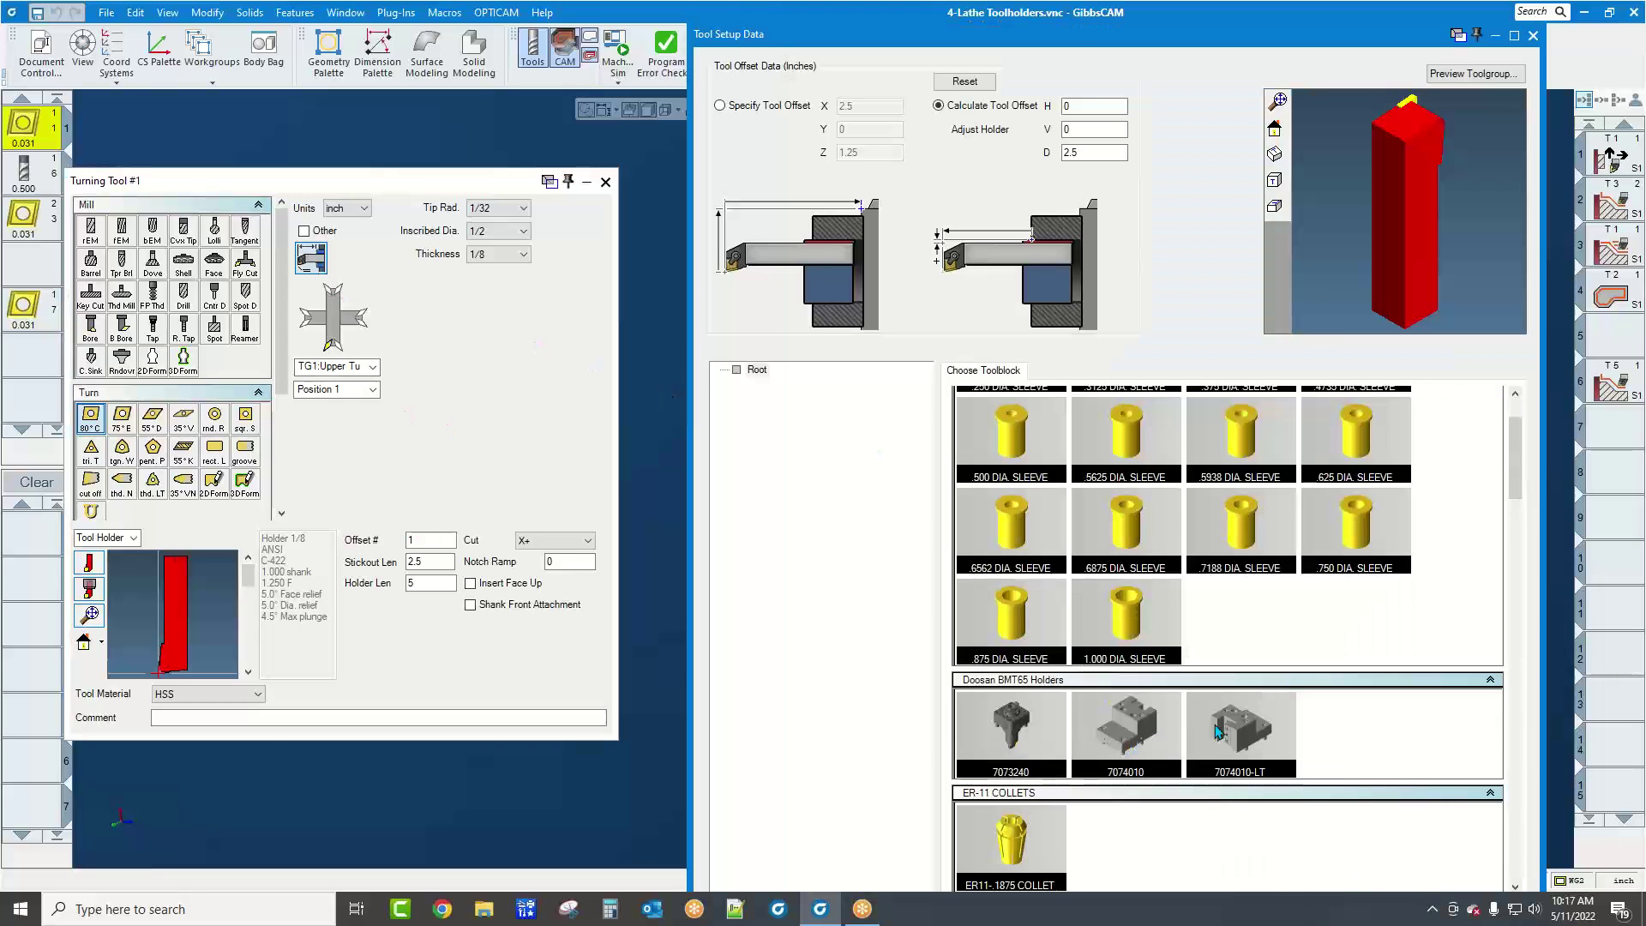
{"action": "double_click", "coordinate": [1125, 730]}
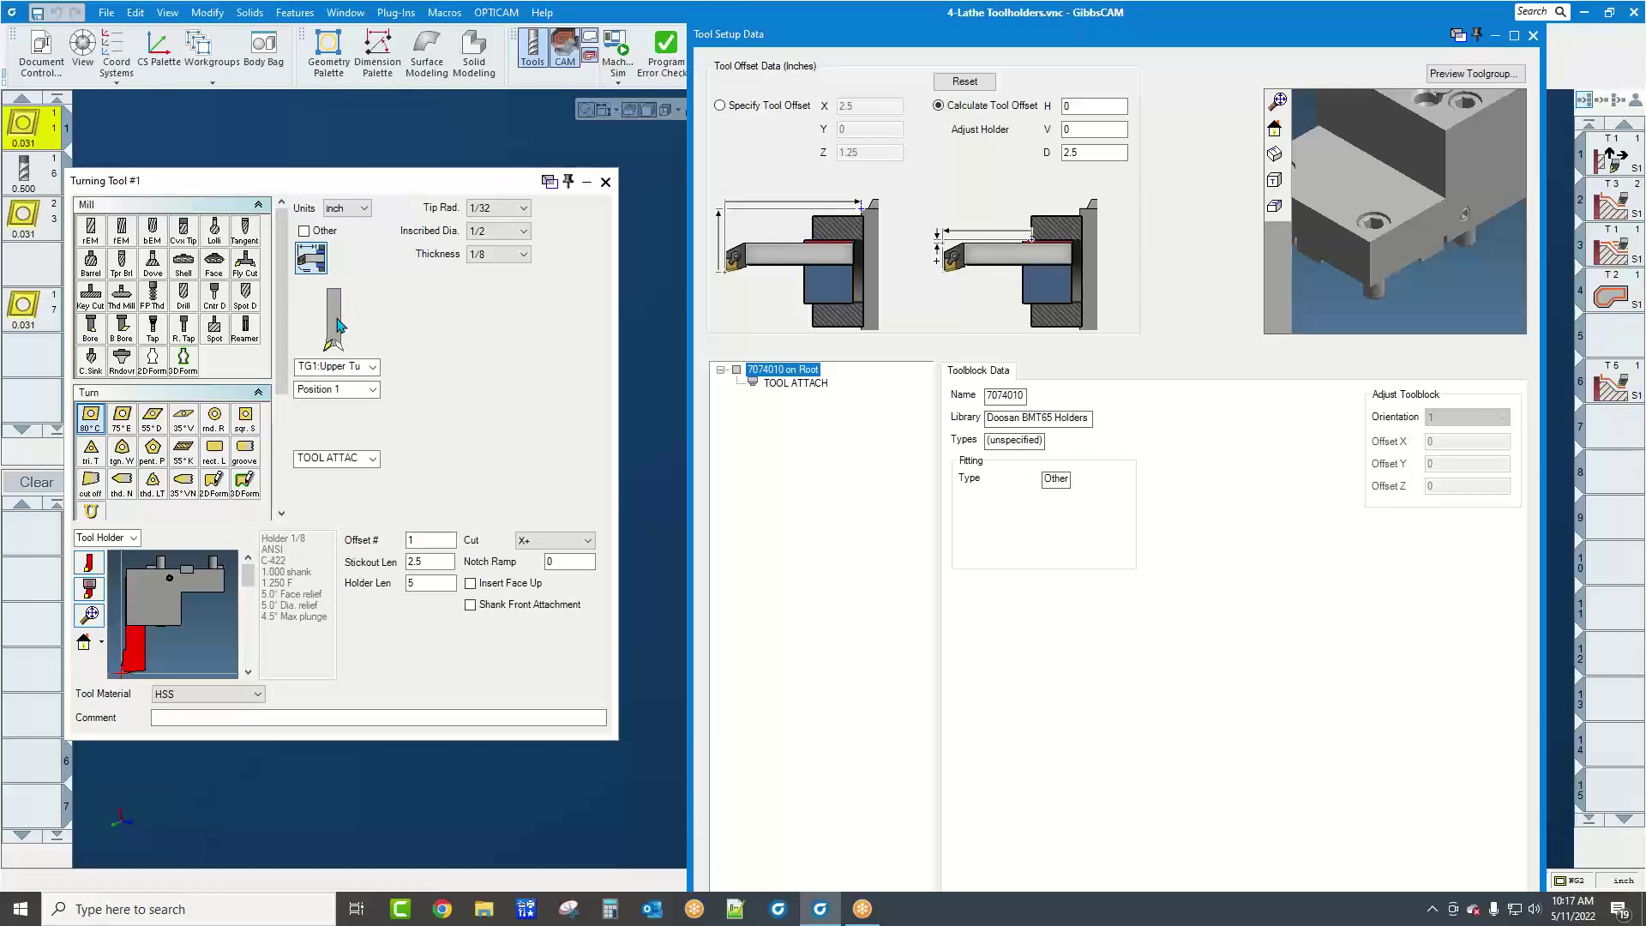
{"action": "mouse_move", "coordinate": [169, 622]}
{"action": "left_mouse_down"}
{"action": "mouse_move", "coordinate": [189, 607]}
{"action": "mouse_move", "coordinate": [143, 600]}
{"action": "mouse_move", "coordinate": [183, 640]}
{"action": "left_mouse_up"}
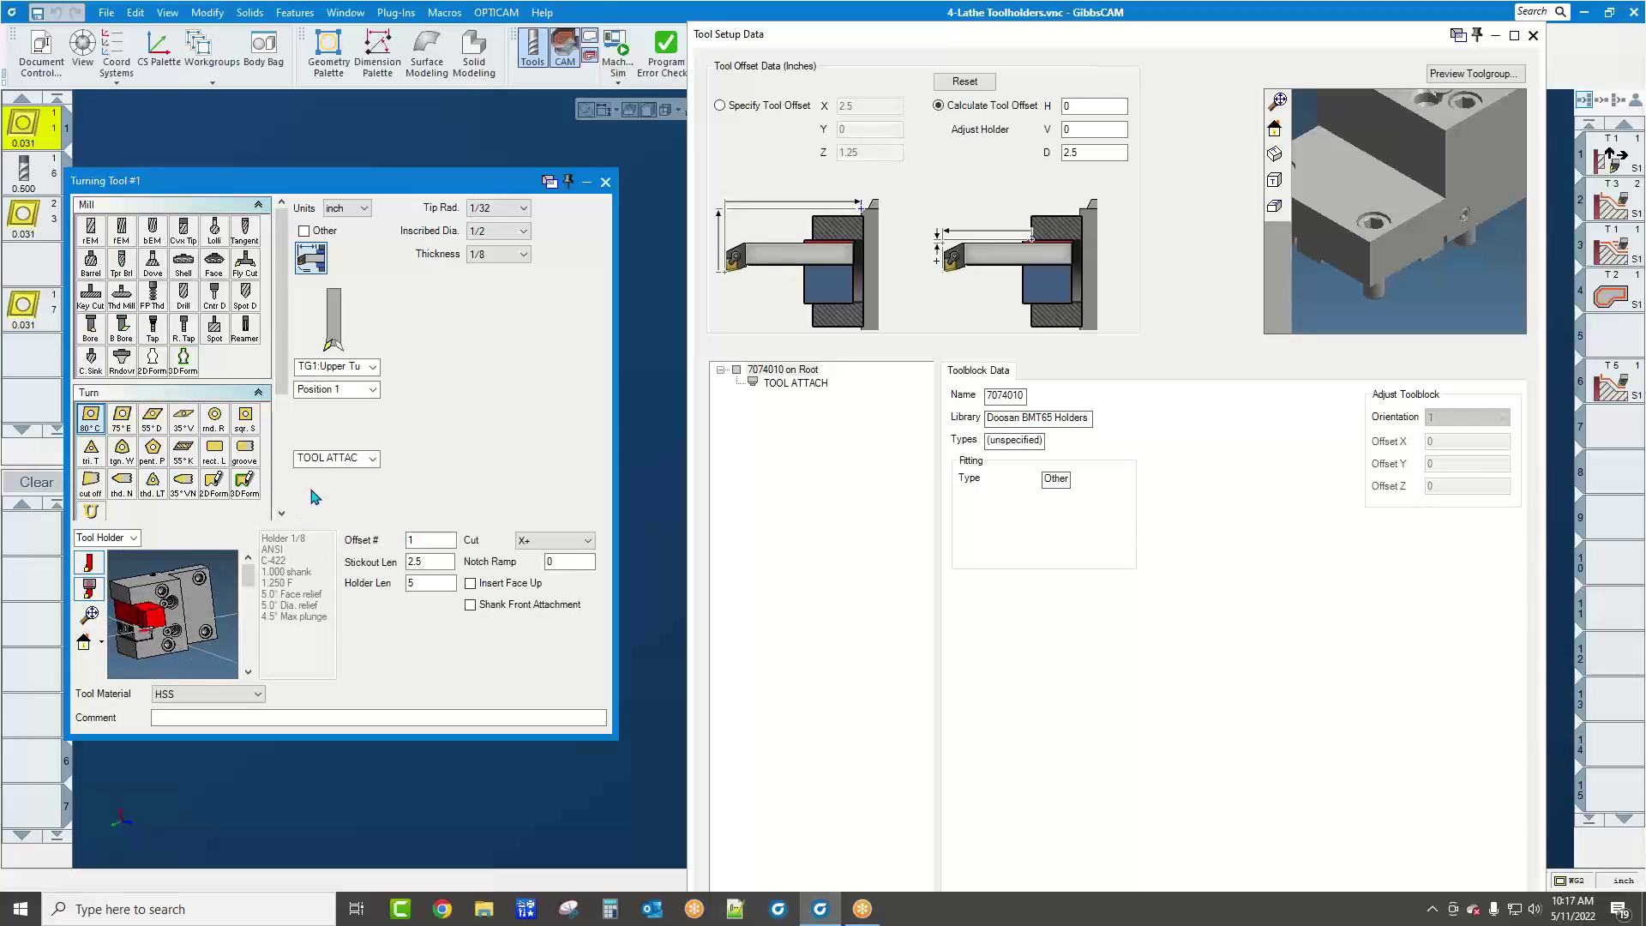
{"action": "left_click", "coordinate": [320, 461]}
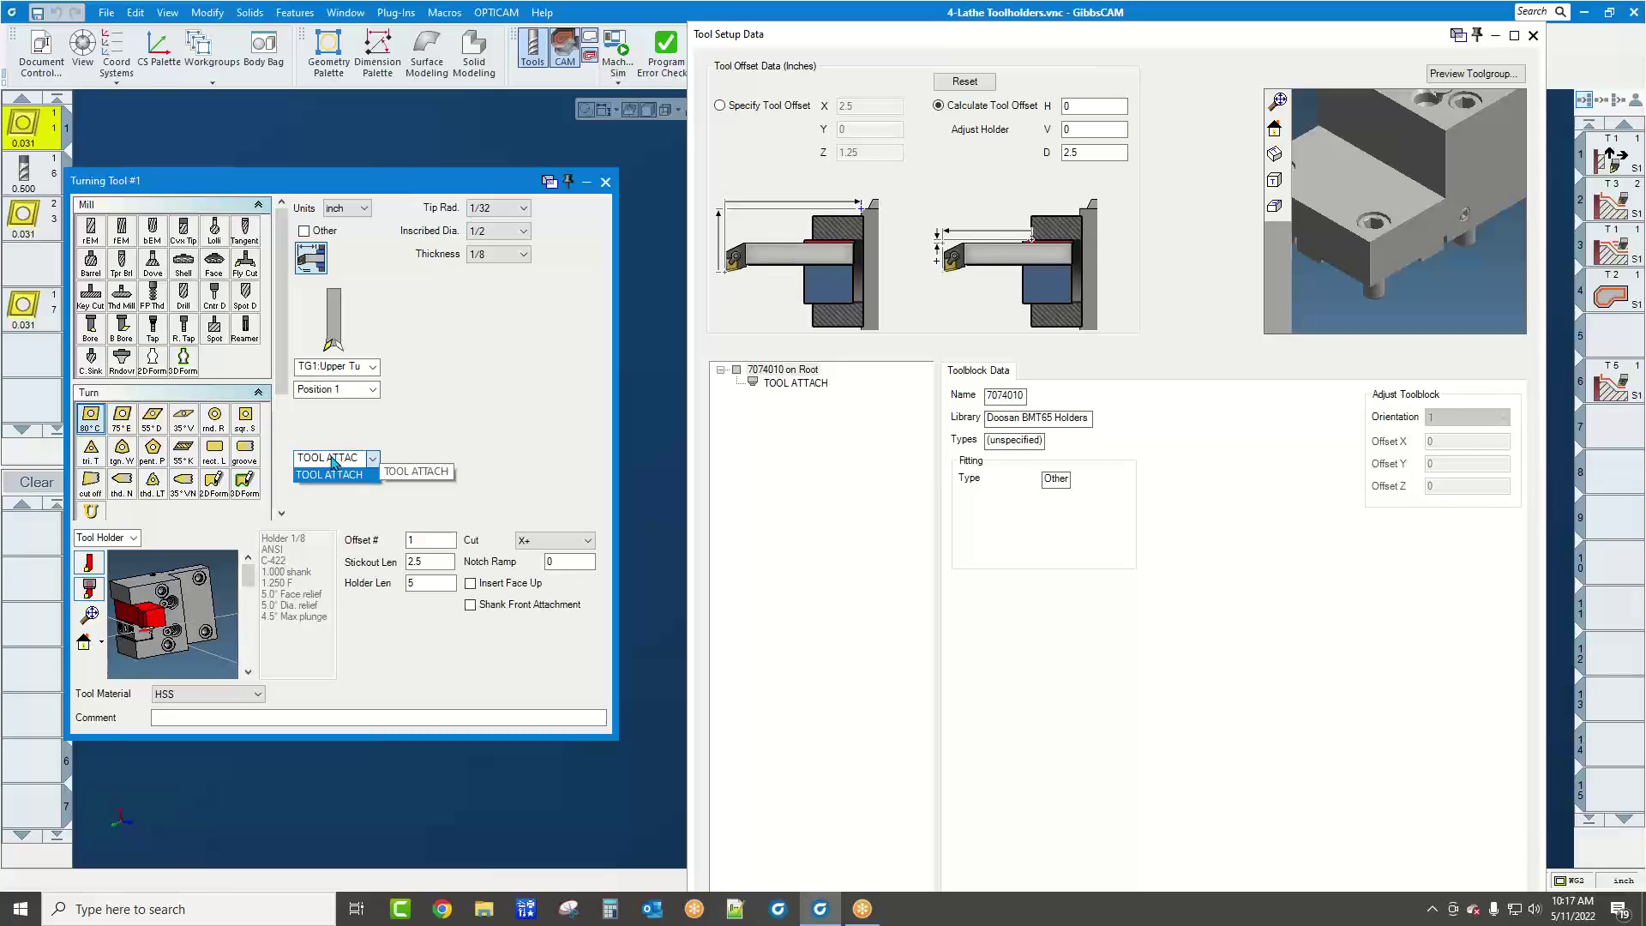
{"action": "left_click", "coordinate": [334, 432]}
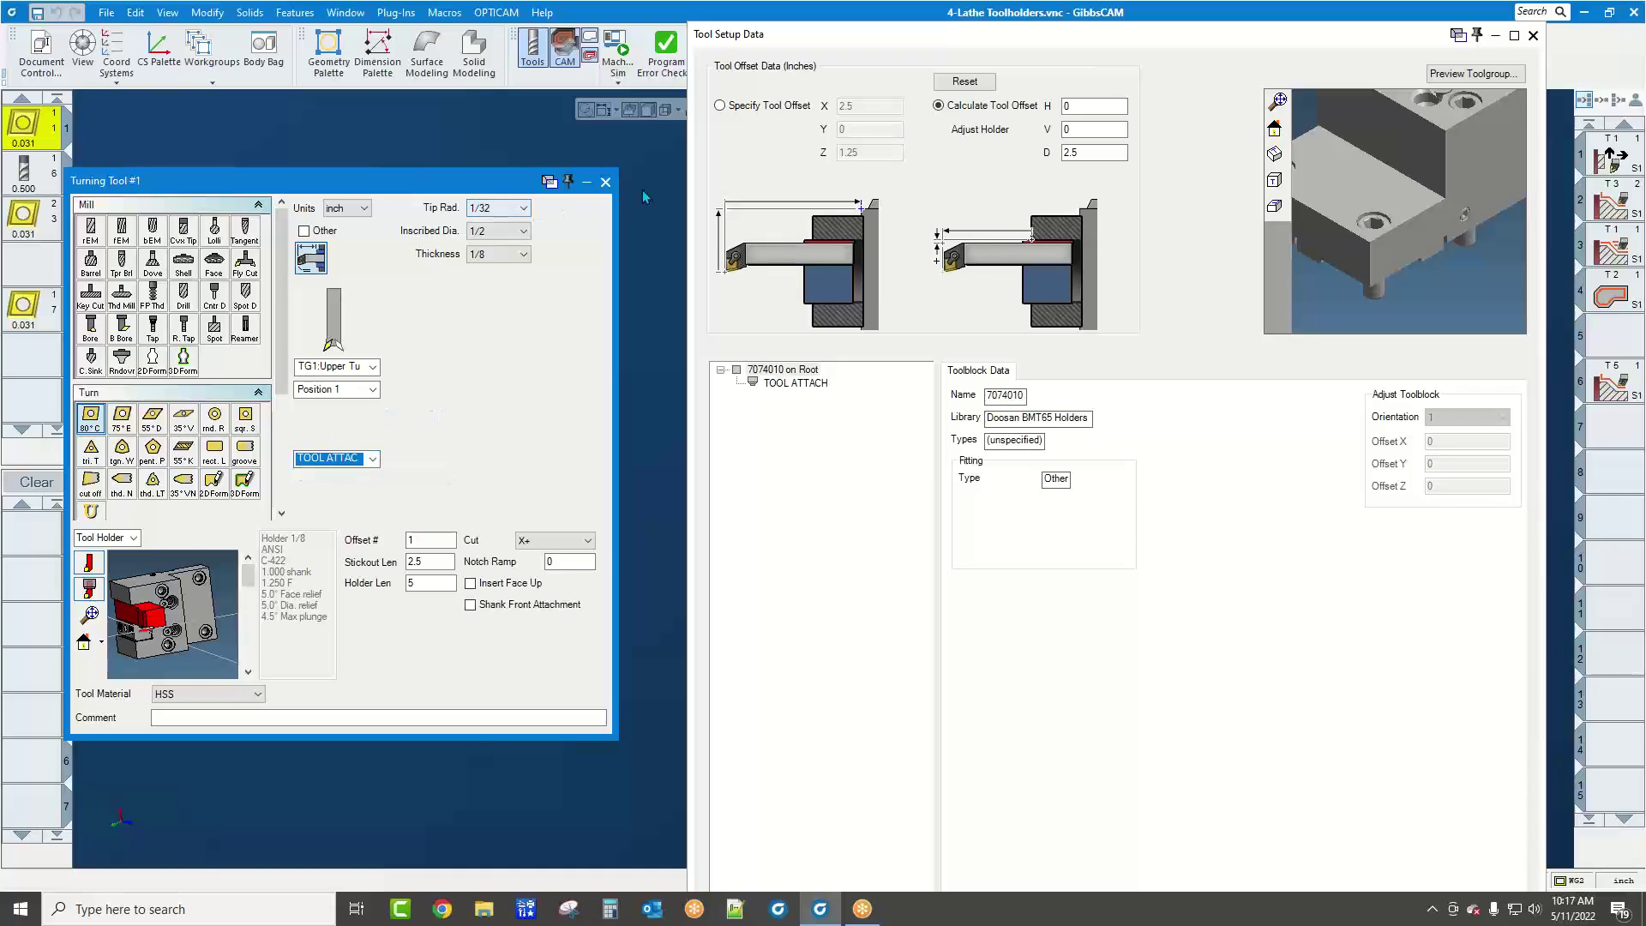
{"action": "left_click", "coordinate": [606, 183]}
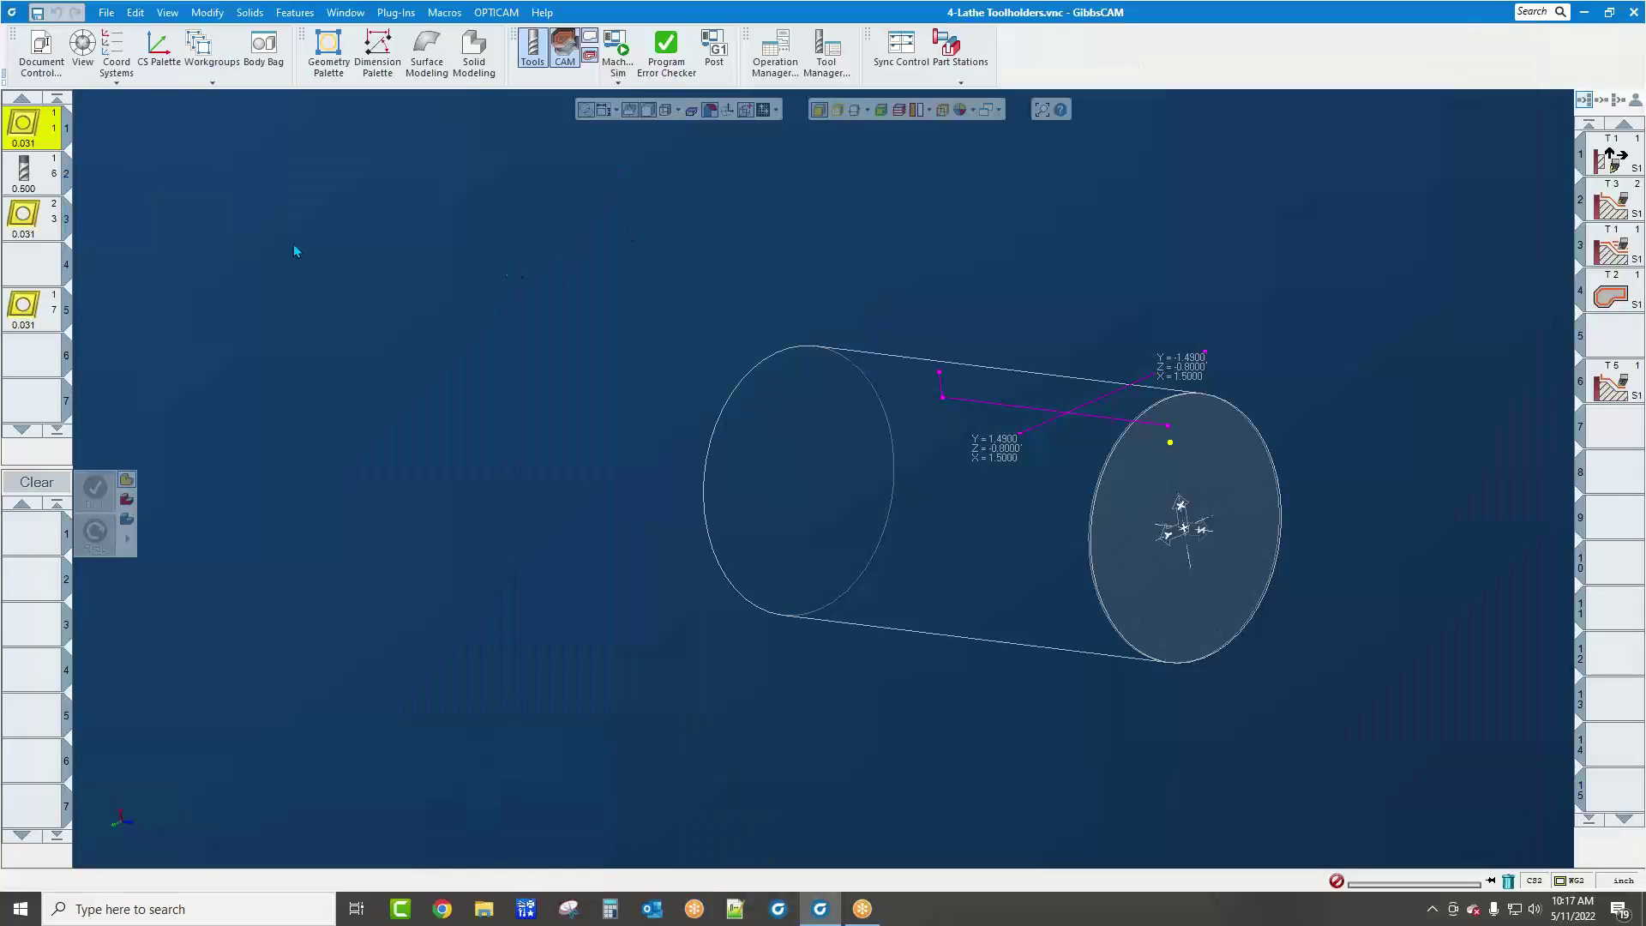
Examine the document's intermediate tooling for TG1: Upper Turret and the toolblock editing options for station 1
{"action": "left_click", "coordinate": [41, 60]}
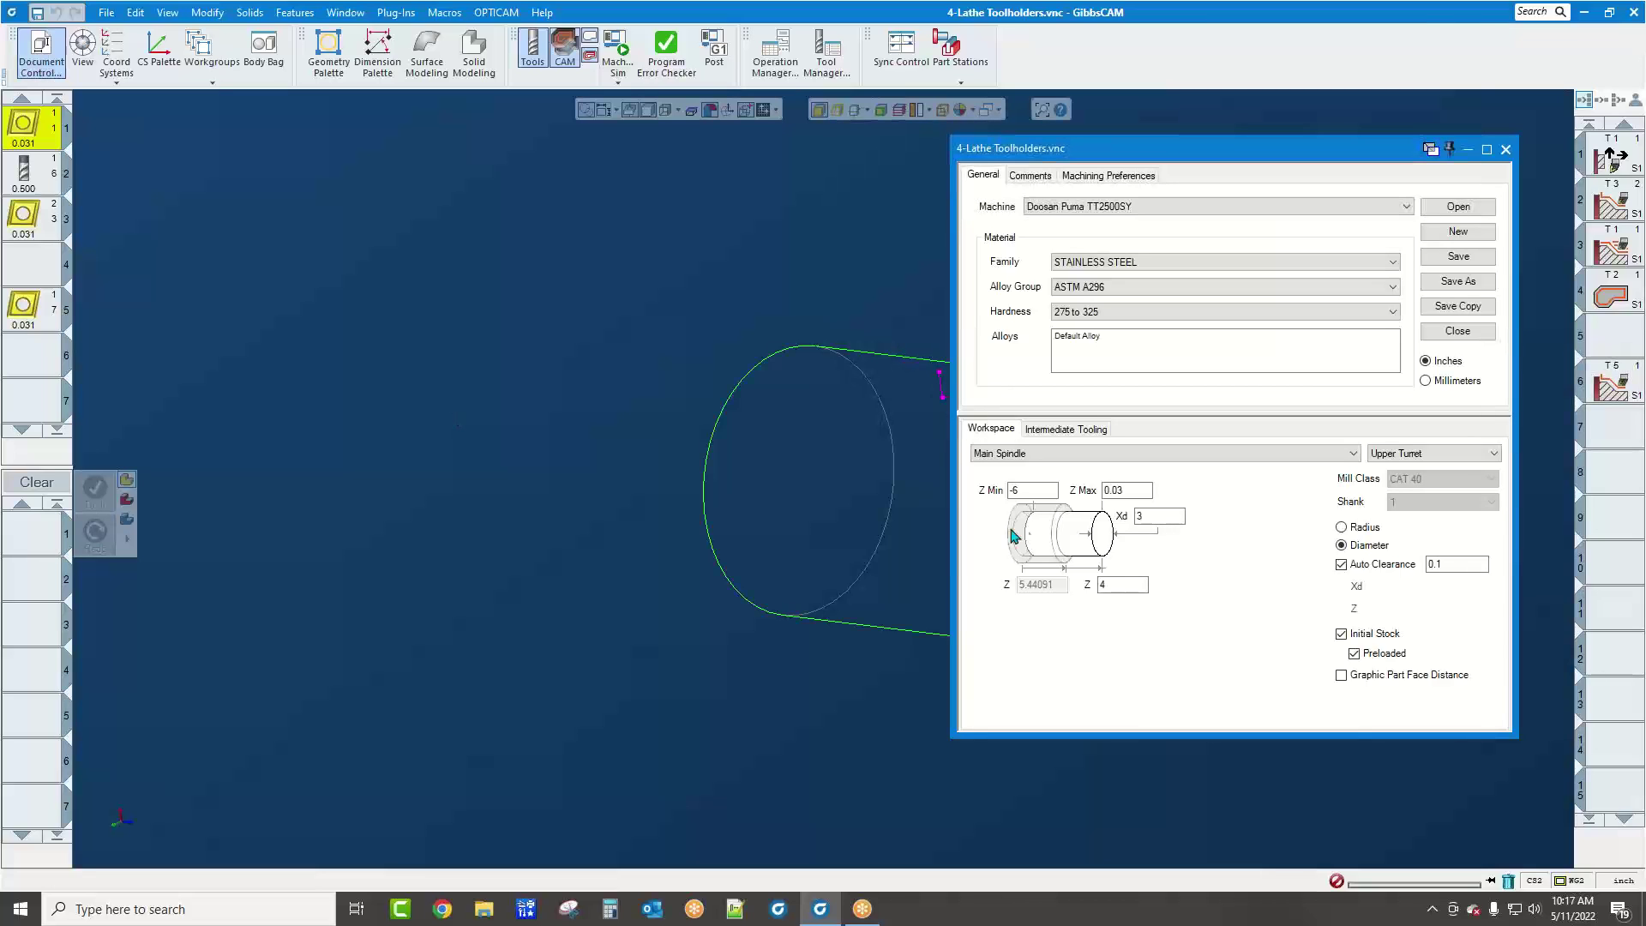
{"action": "left_click", "coordinate": [1069, 433]}
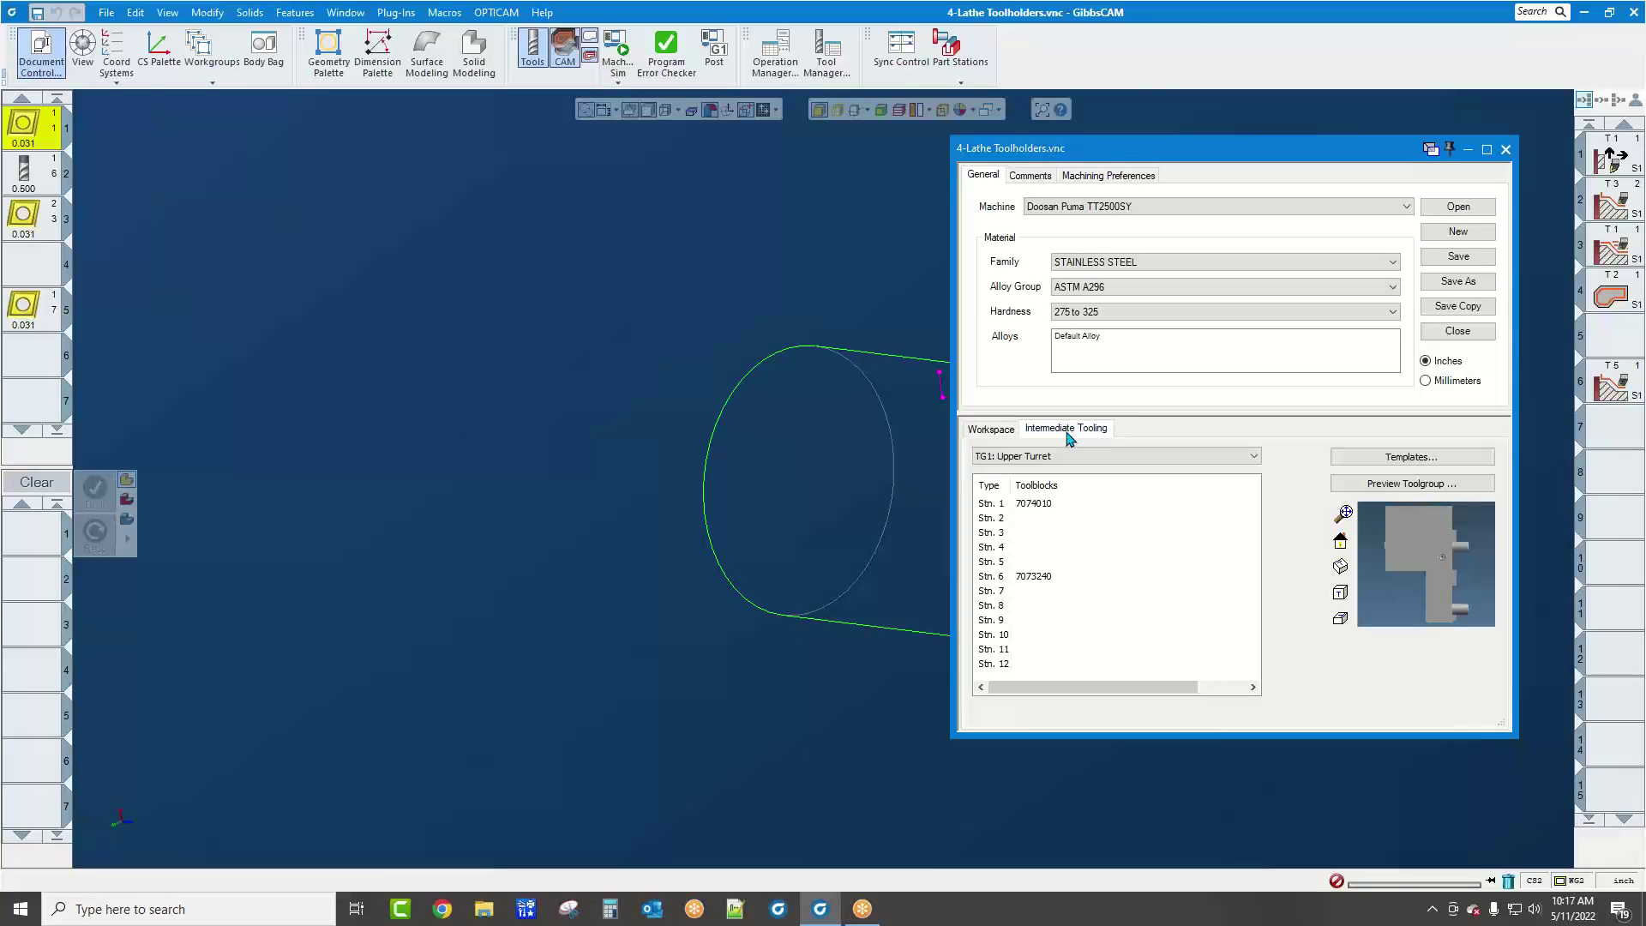
{"action": "left_click", "coordinate": [993, 463]}
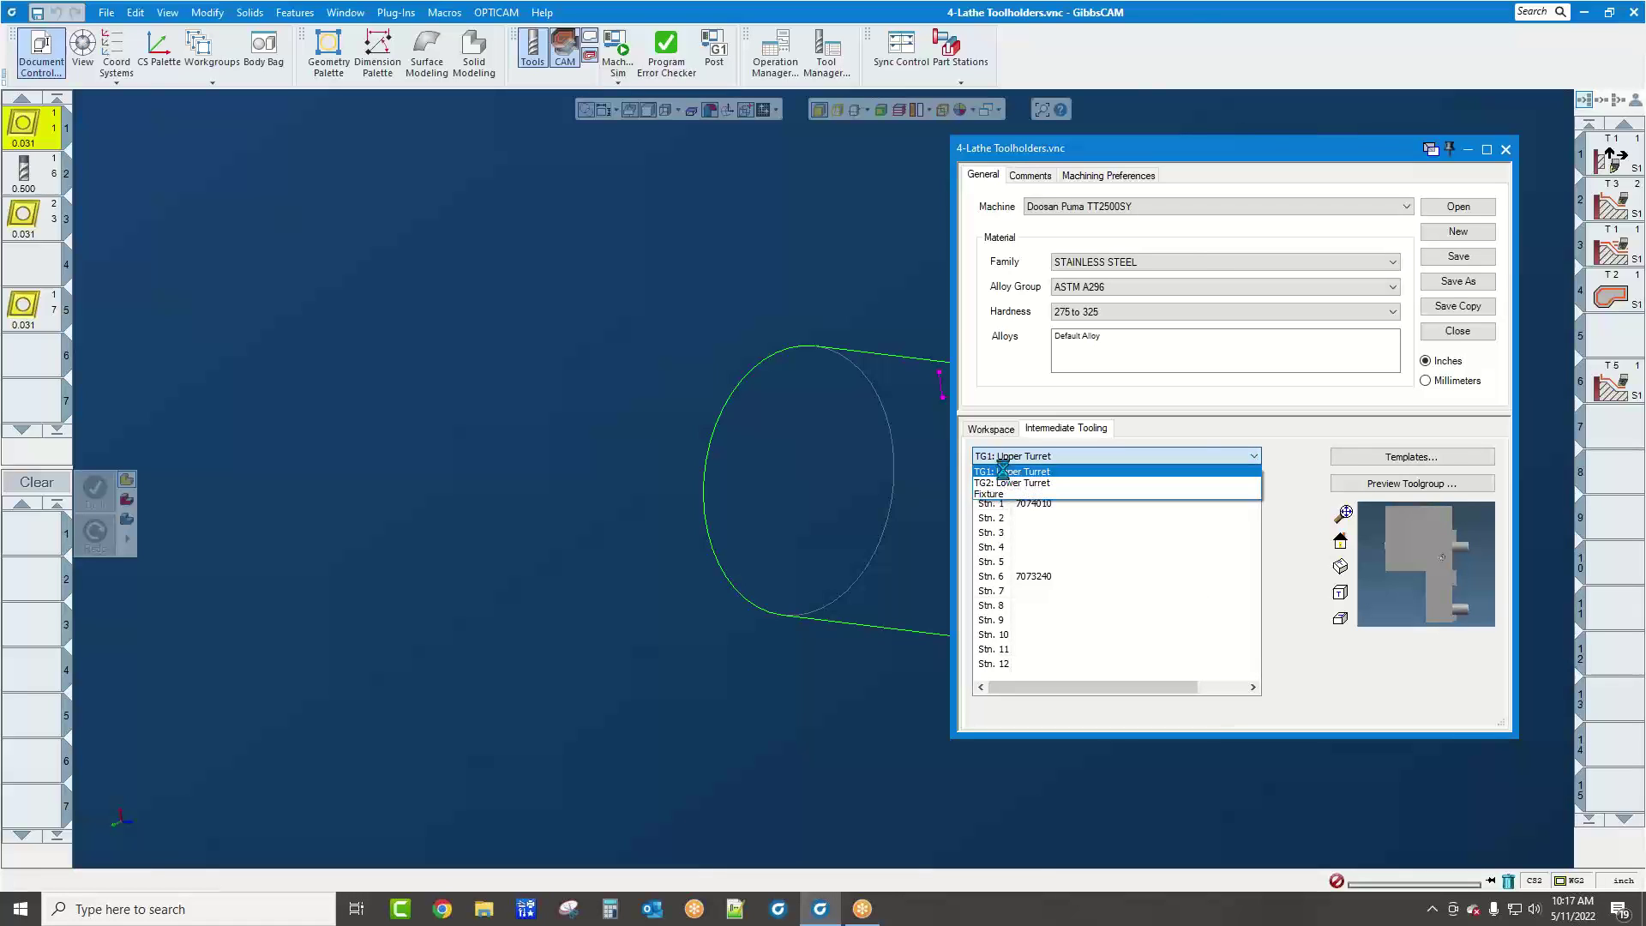
{"action": "left_click", "coordinate": [1003, 471]}
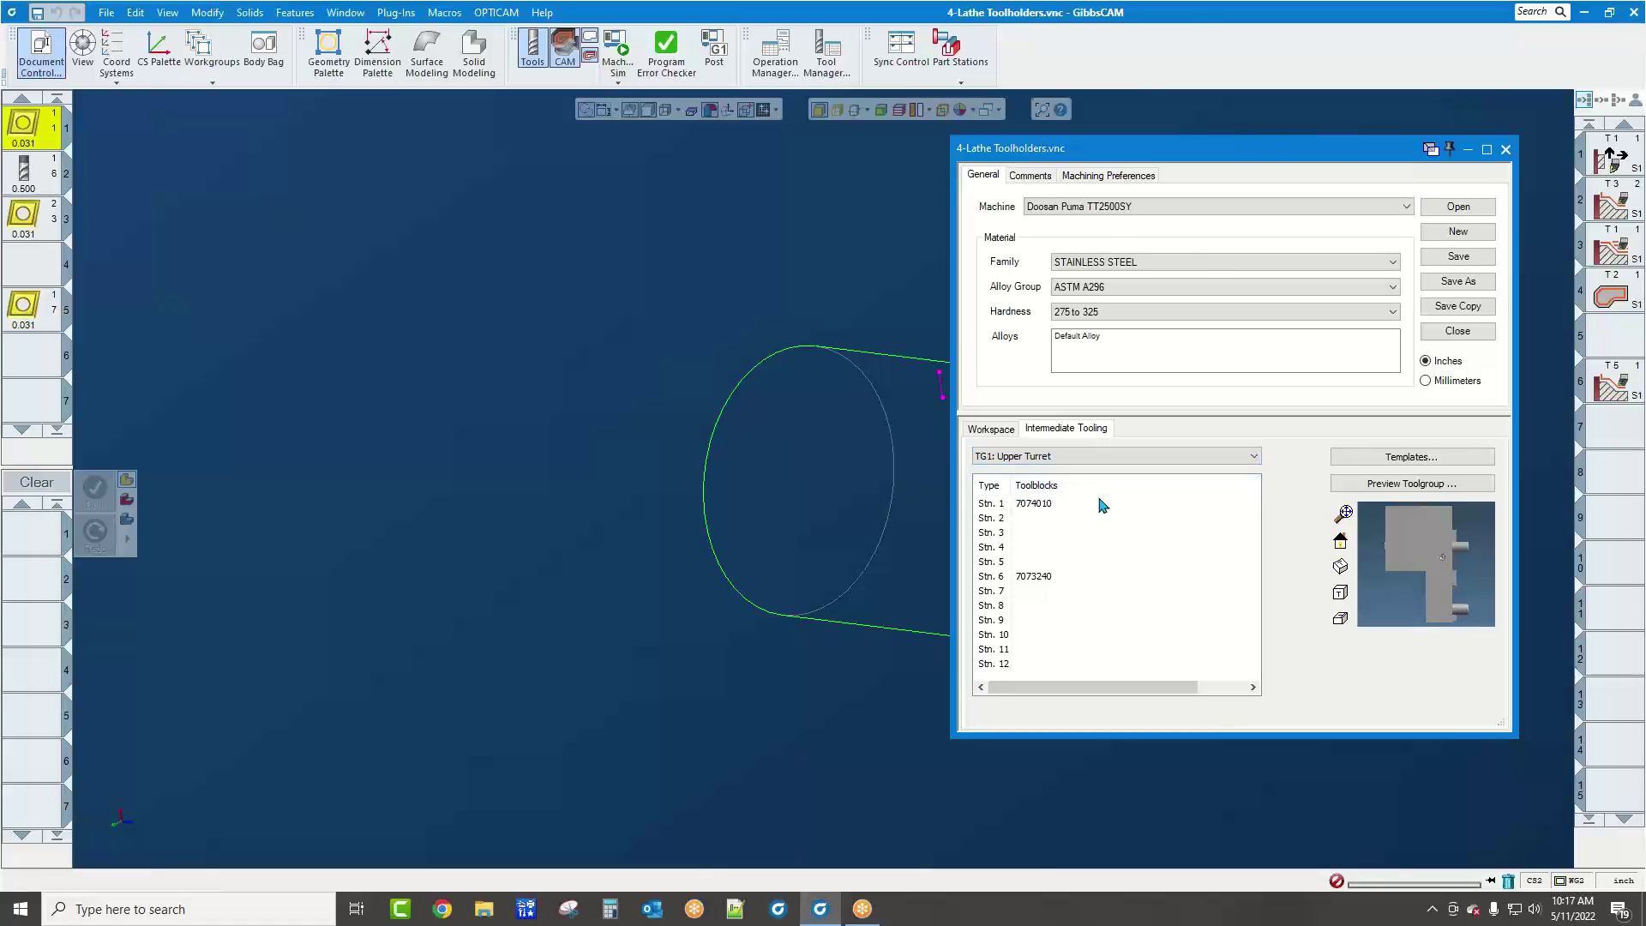
{"action": "left_click", "coordinate": [1040, 509]}
{"action": "right_click", "coordinate": [1038, 506]}
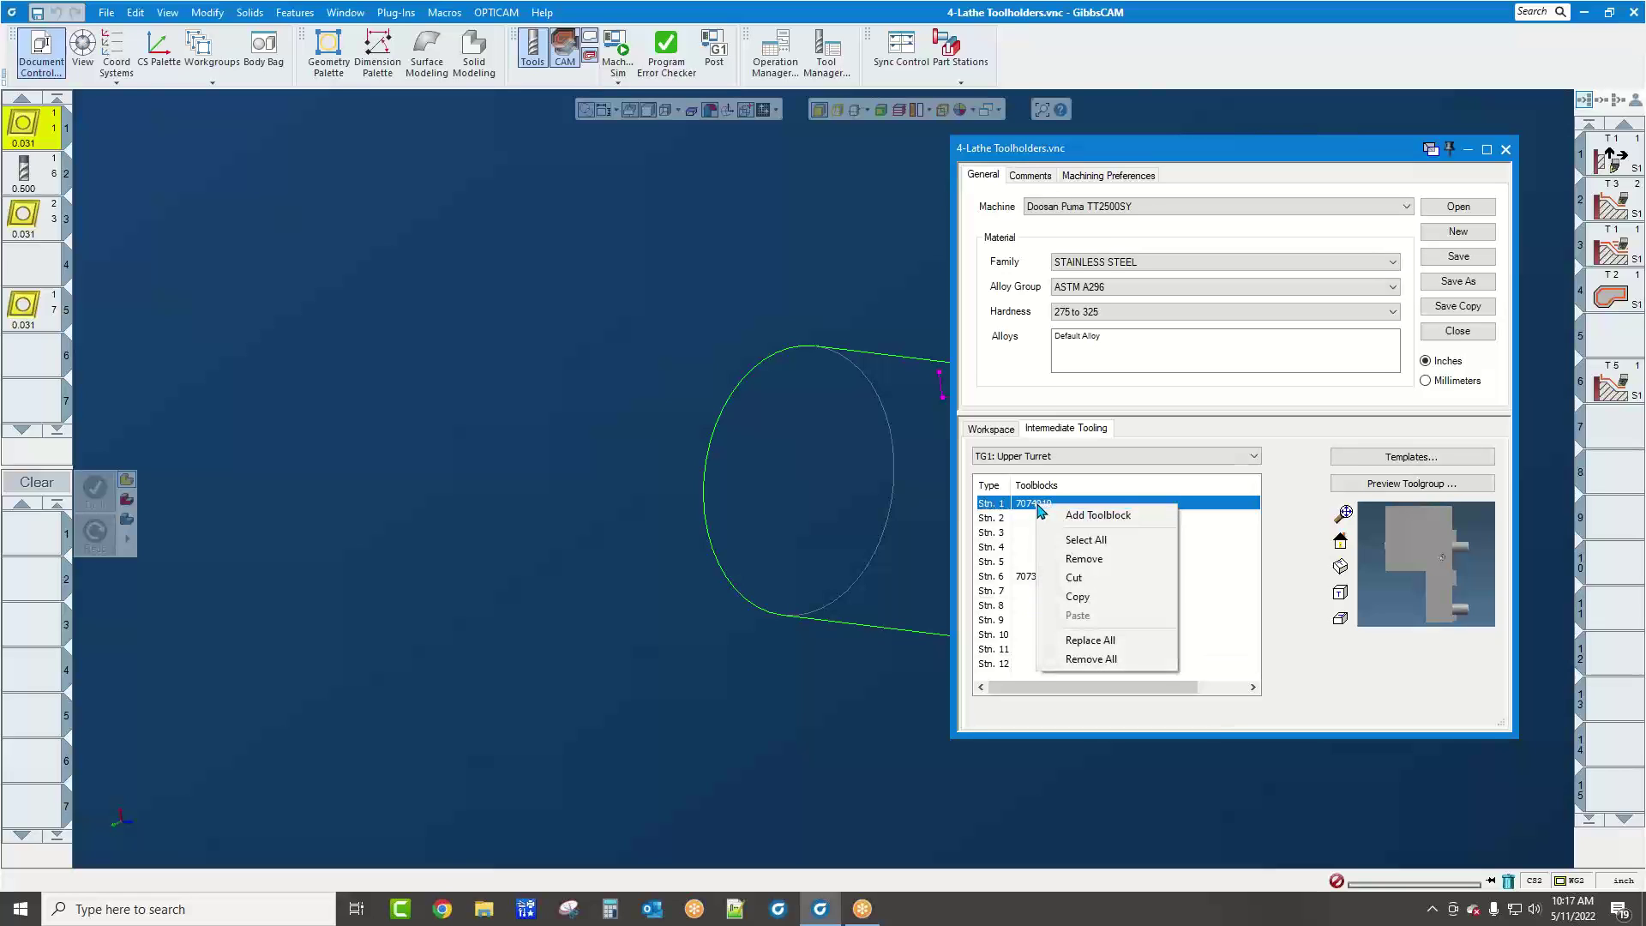
{"action": "left_click", "coordinate": [670, 411]}
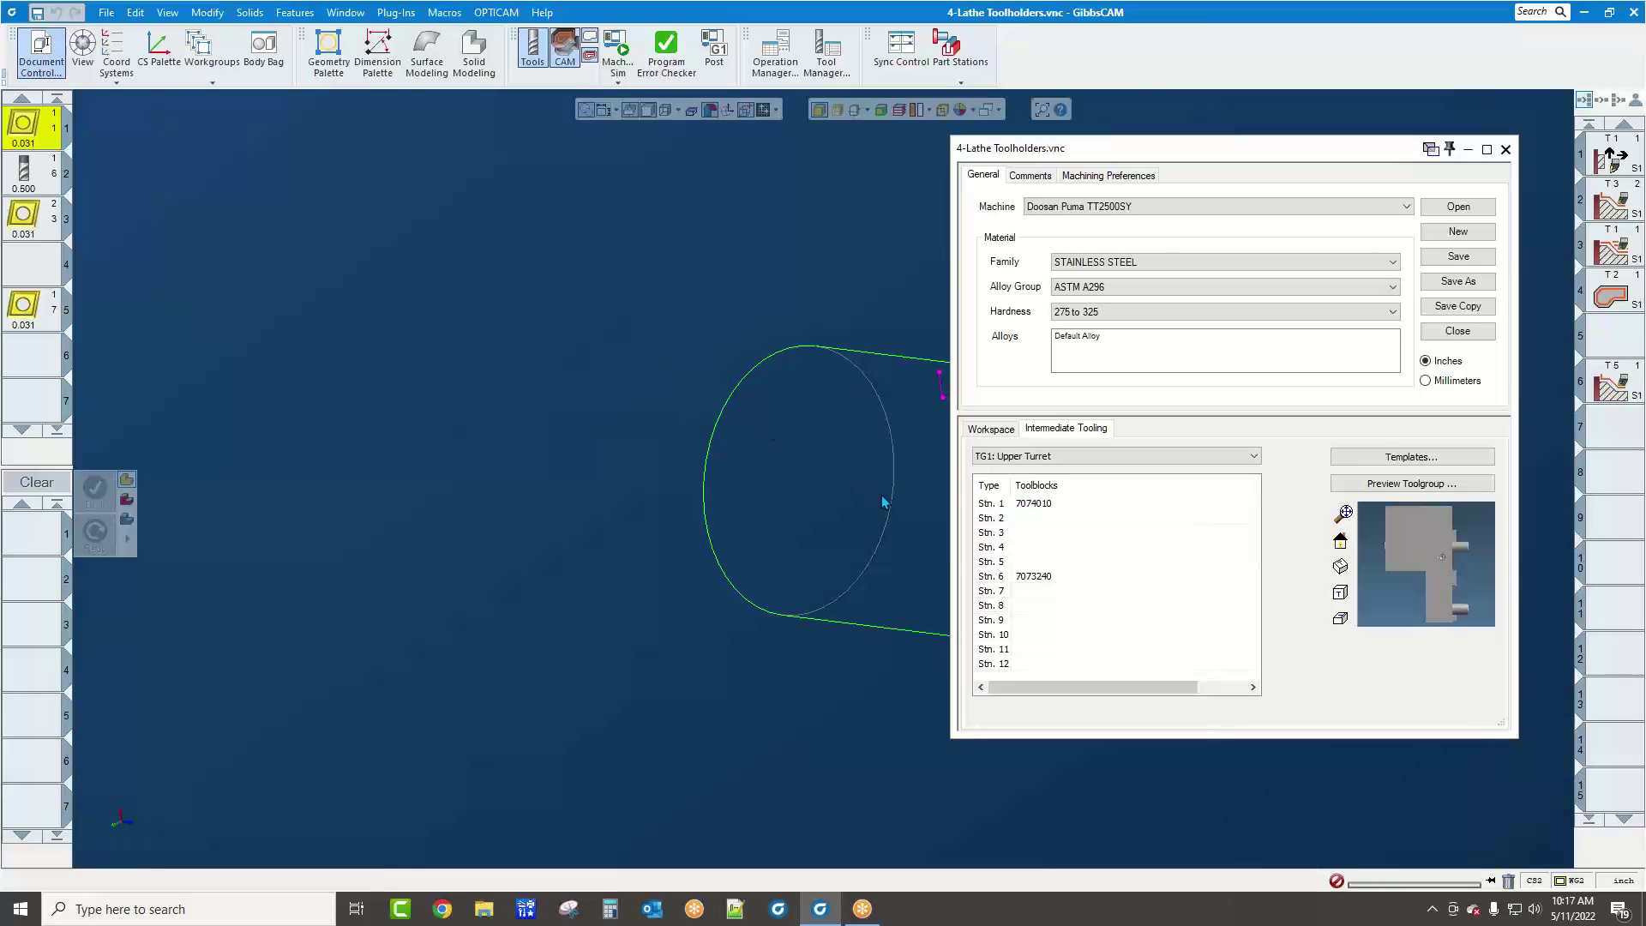
View the toolblocks offered for Upper Turret station 3, and close the setup data and the document settings
{"action": "double_click", "coordinate": [1106, 537]}
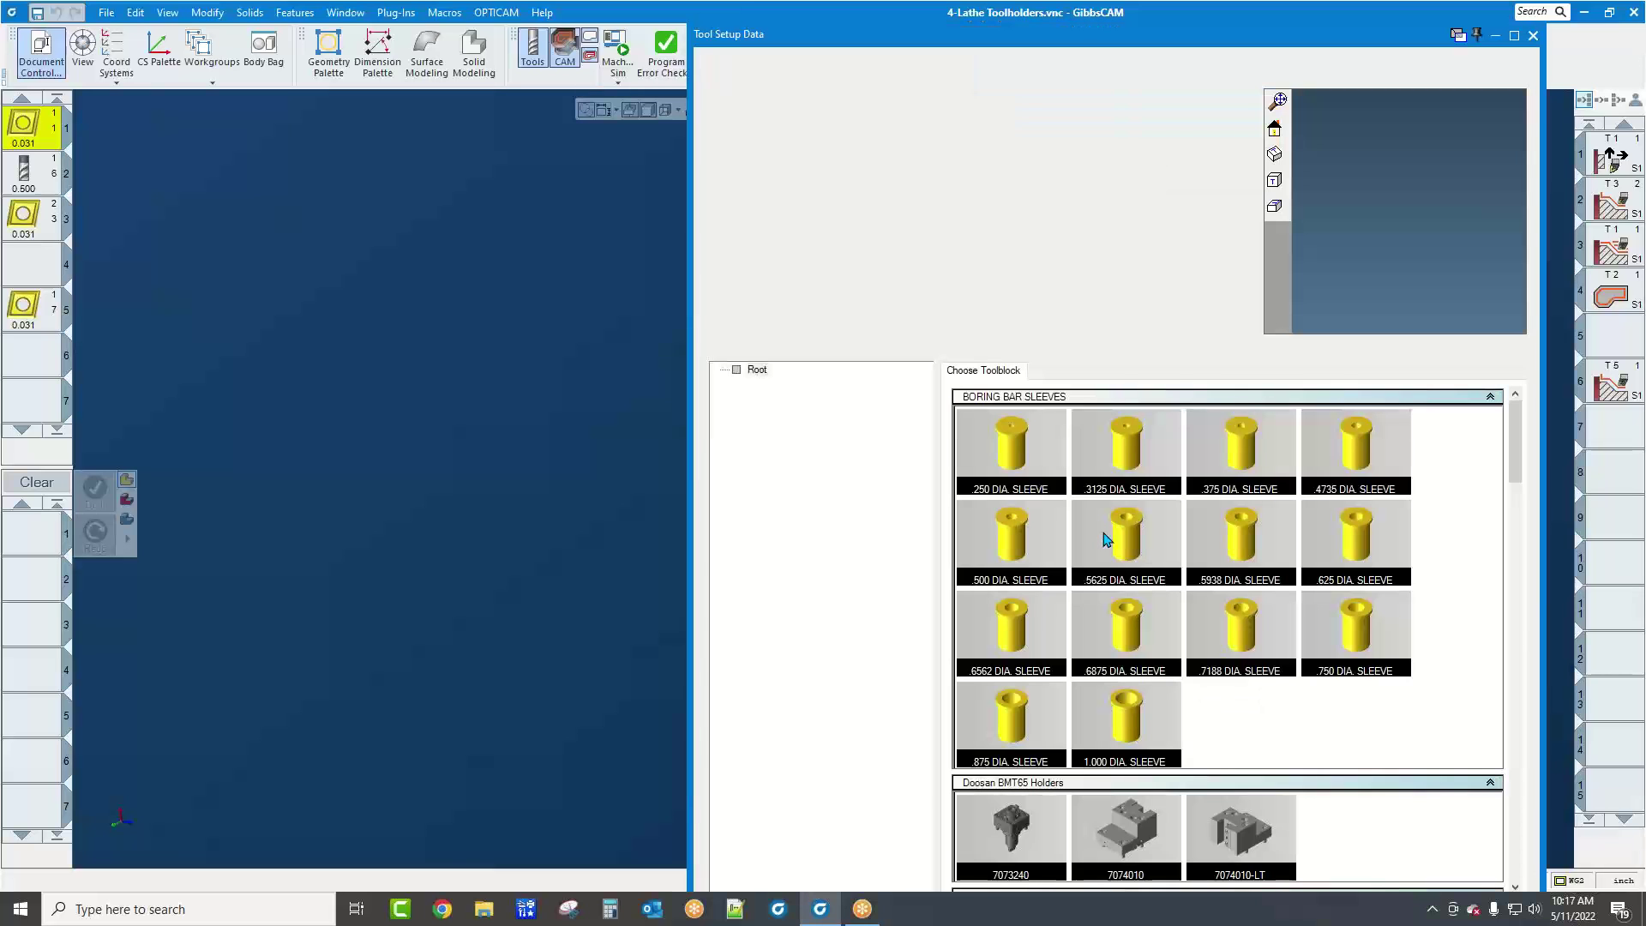
{"action": "left_click", "coordinate": [1532, 36]}
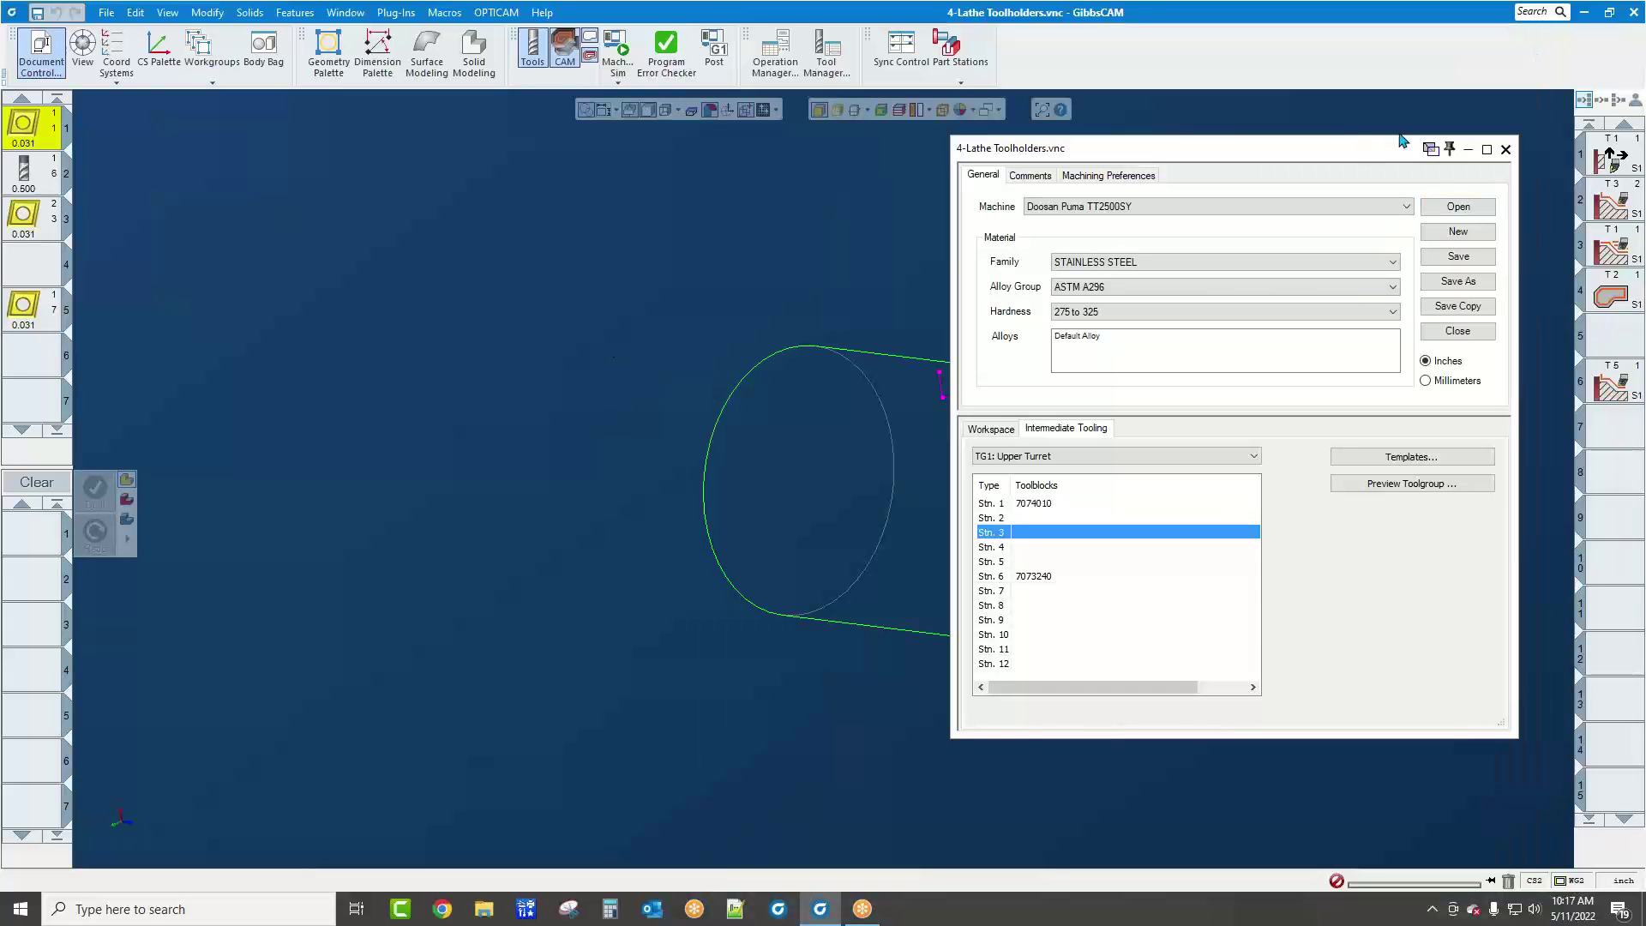
{"action": "left_click", "coordinate": [1505, 150]}
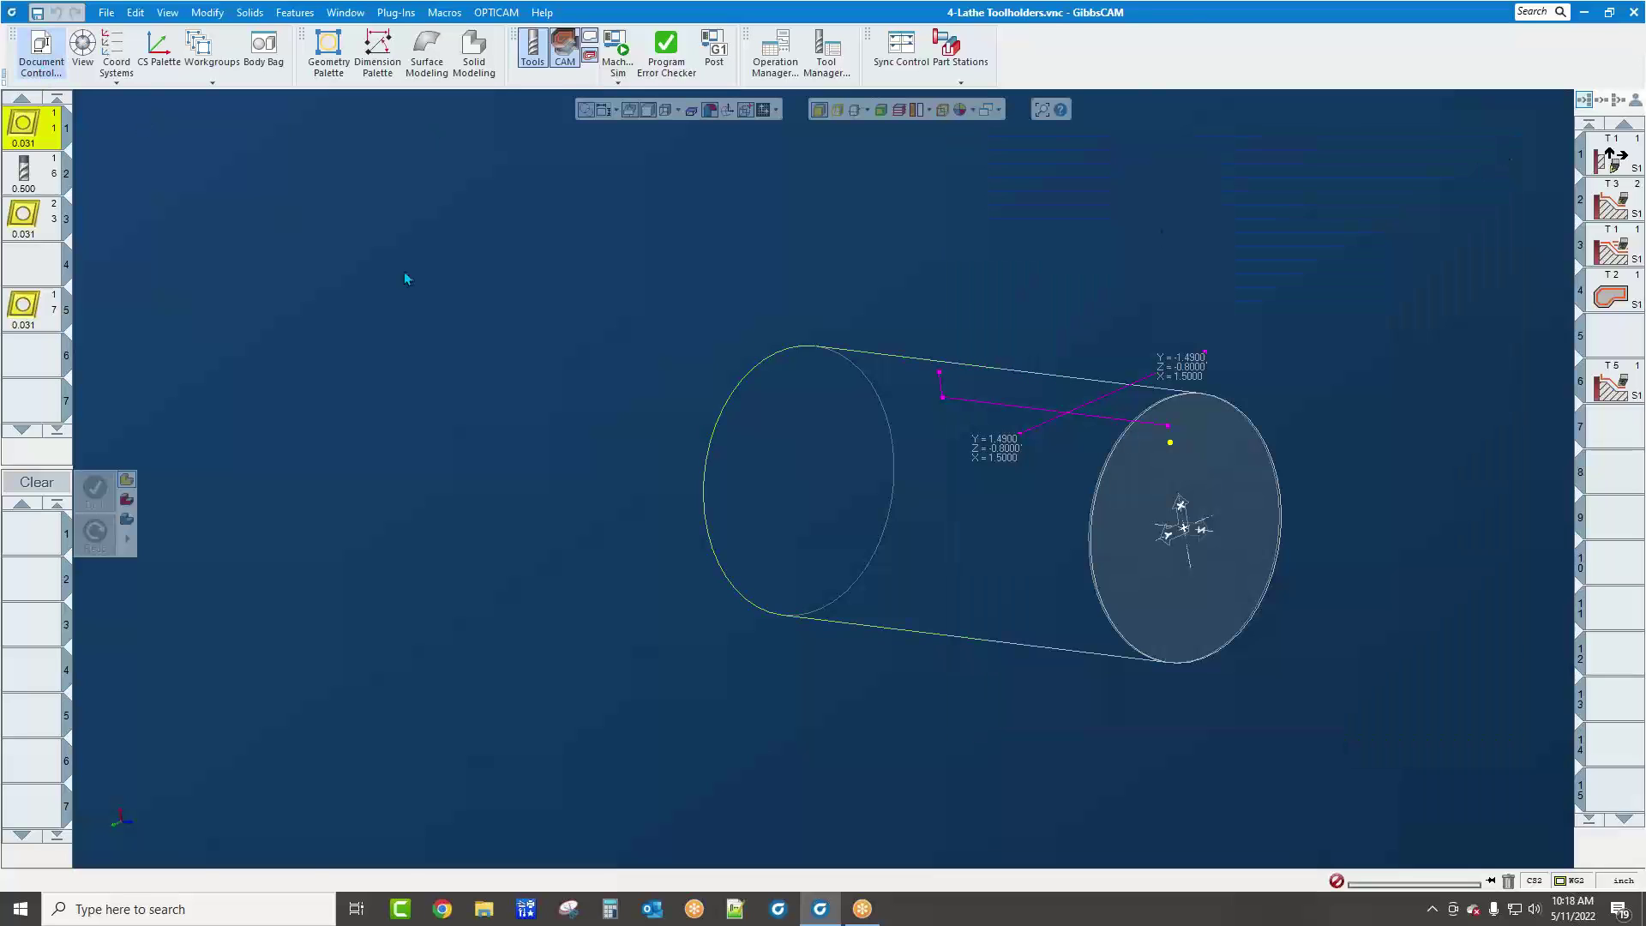
Remove the BR10_OC chuck fixture from the Main Spindle in the document's intermediate tooling and close the document settings
{"action": "left_click", "coordinate": [1066, 429]}
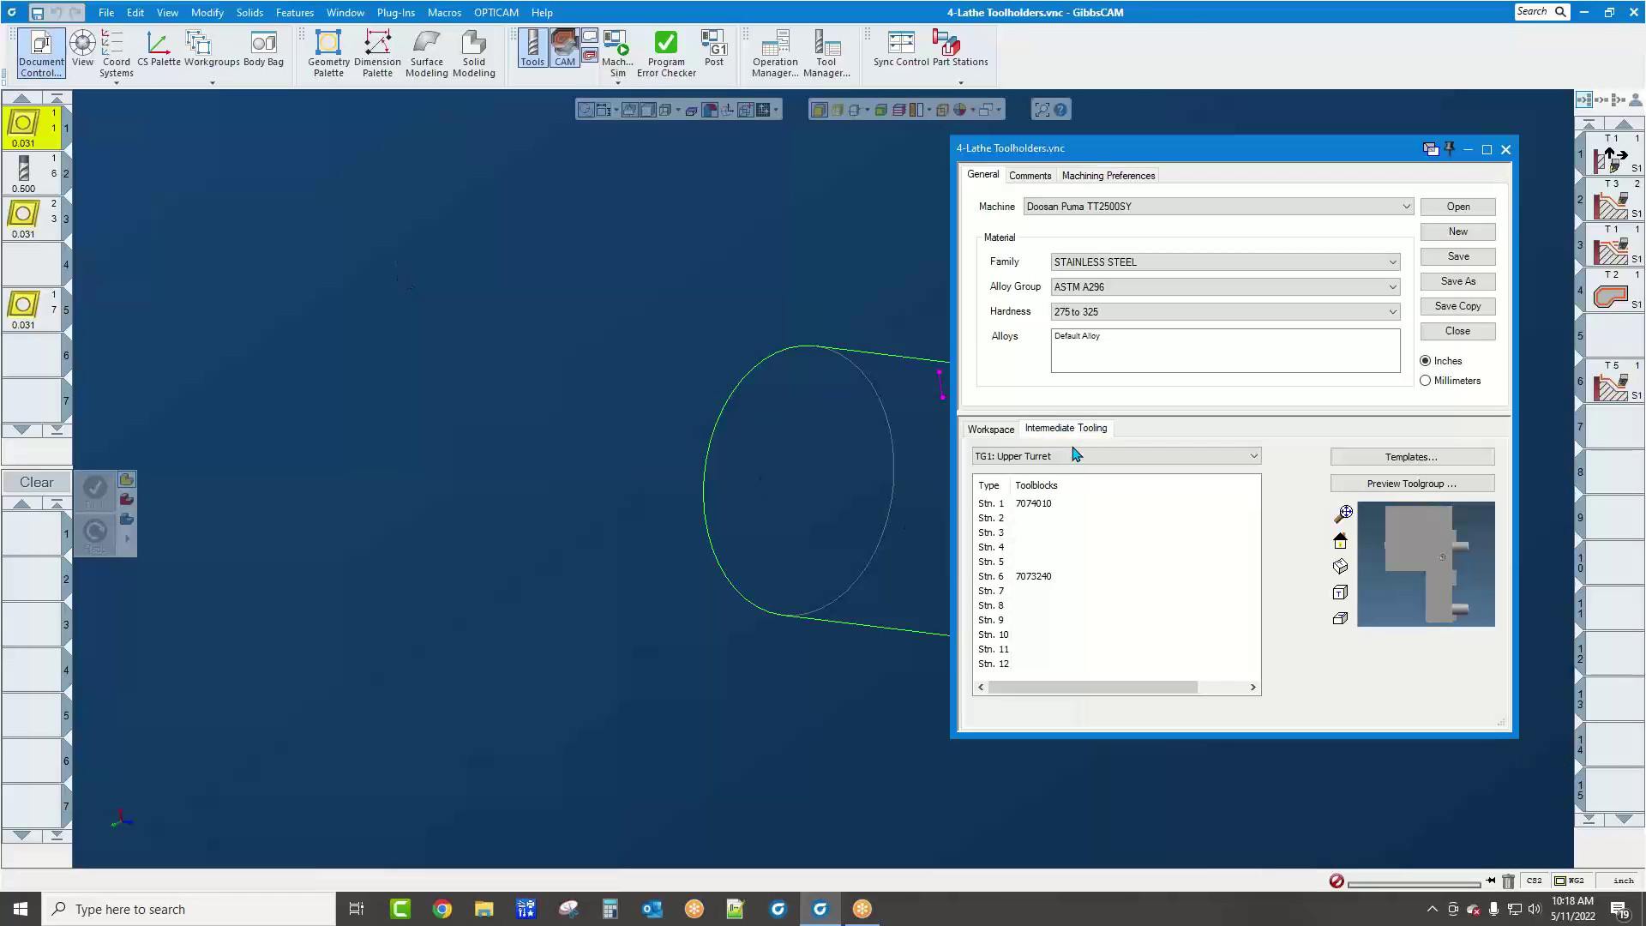
{"action": "left_click", "coordinate": [1051, 456]}
{"action": "left_click", "coordinate": [1050, 495]}
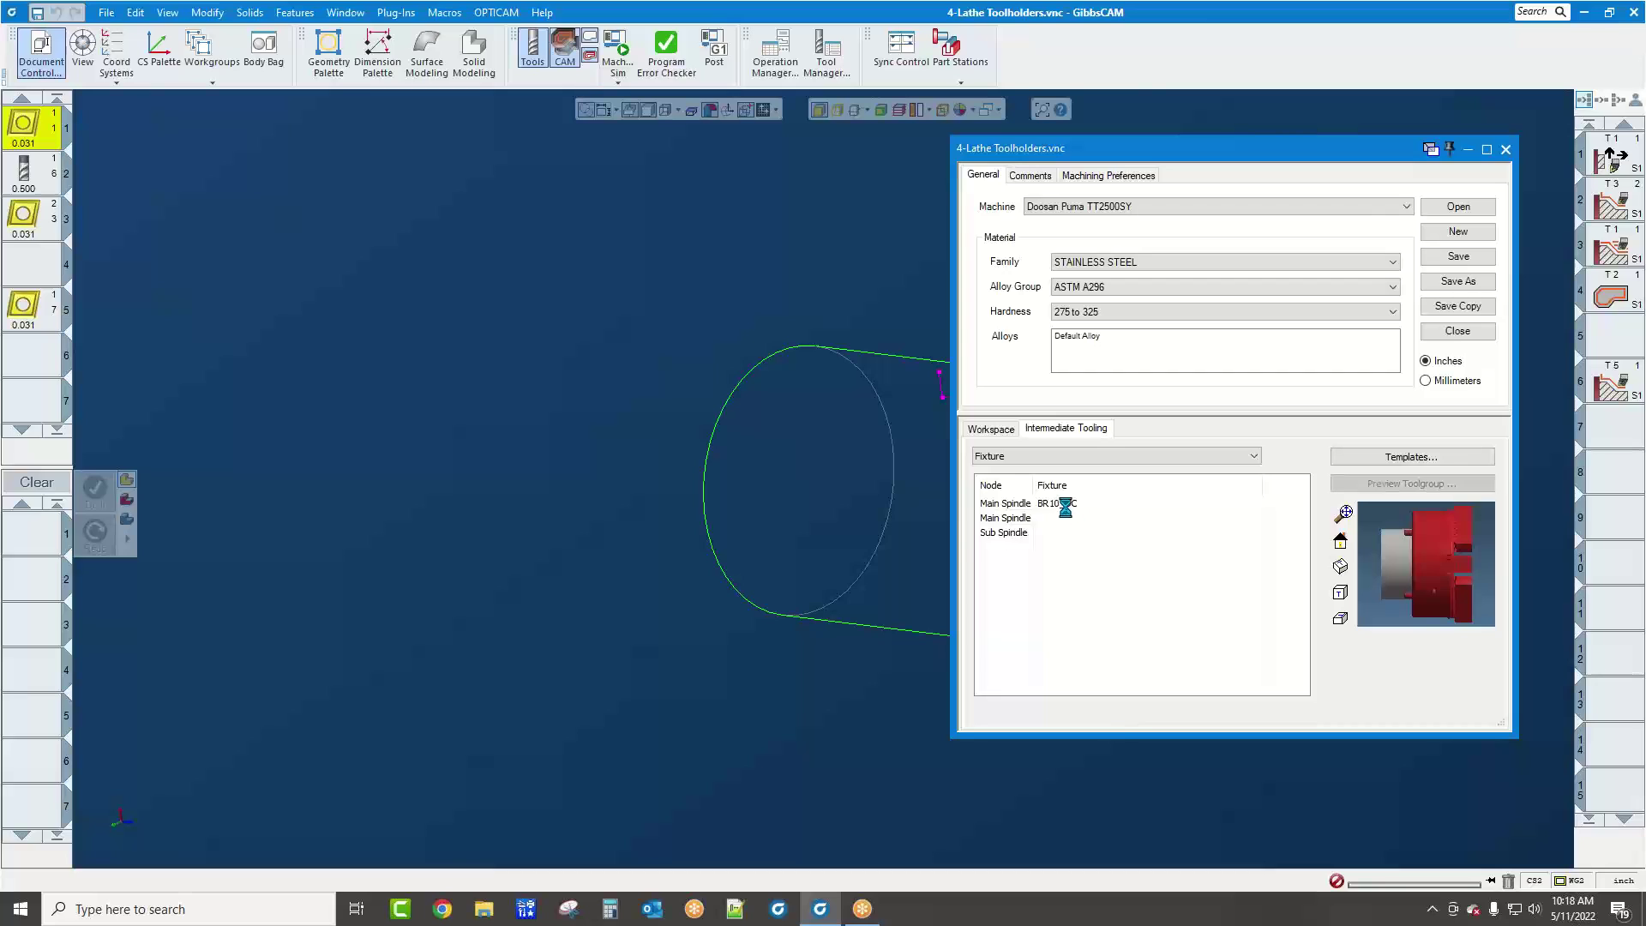
{"action": "left_click", "coordinate": [1060, 502]}
{"action": "right_click", "coordinate": [1060, 502]}
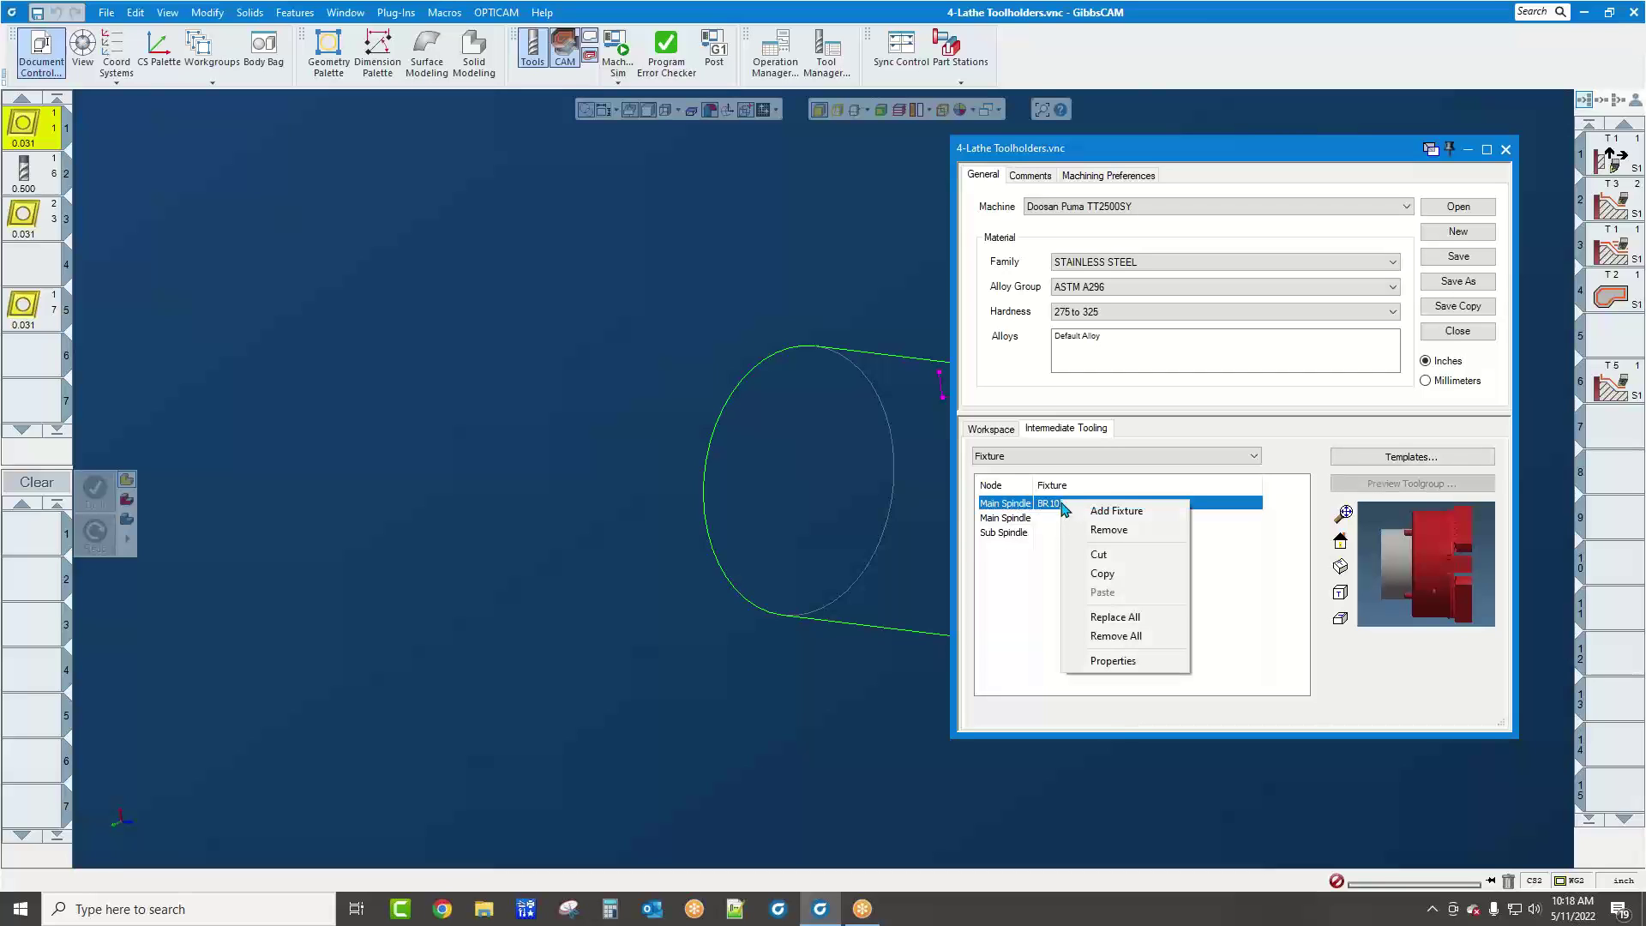
{"action": "left_click", "coordinate": [1084, 534]}
{"action": "left_click", "coordinate": [1008, 450]}
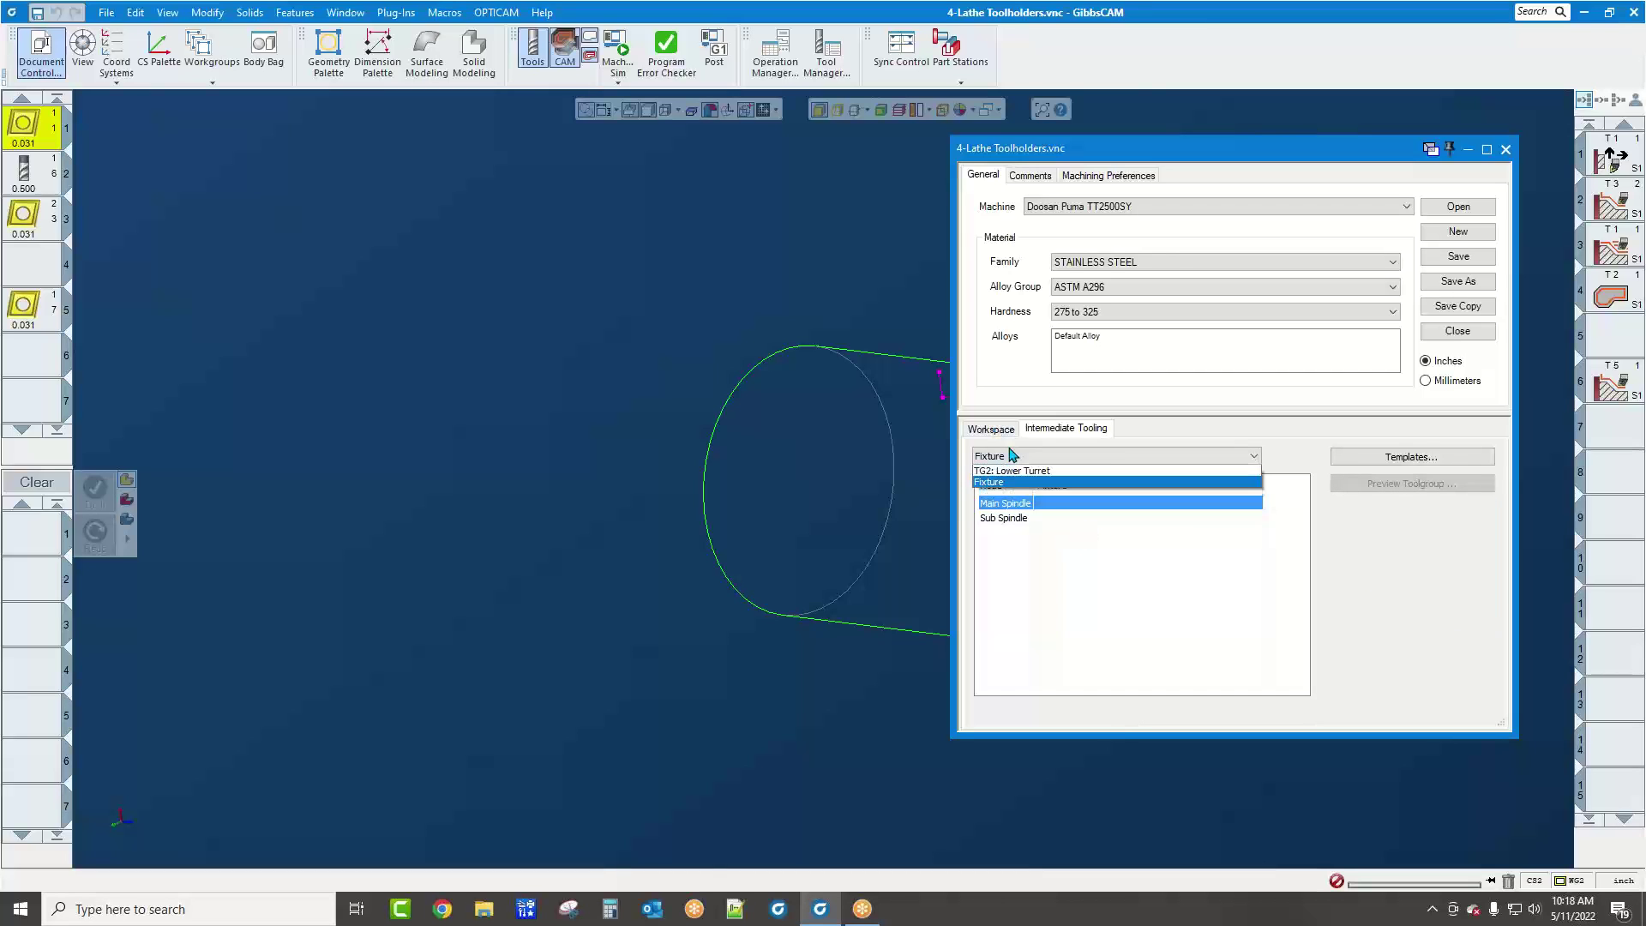
{"action": "left_click", "coordinate": [692, 321]}
{"action": "left_click", "coordinate": [1506, 149]}
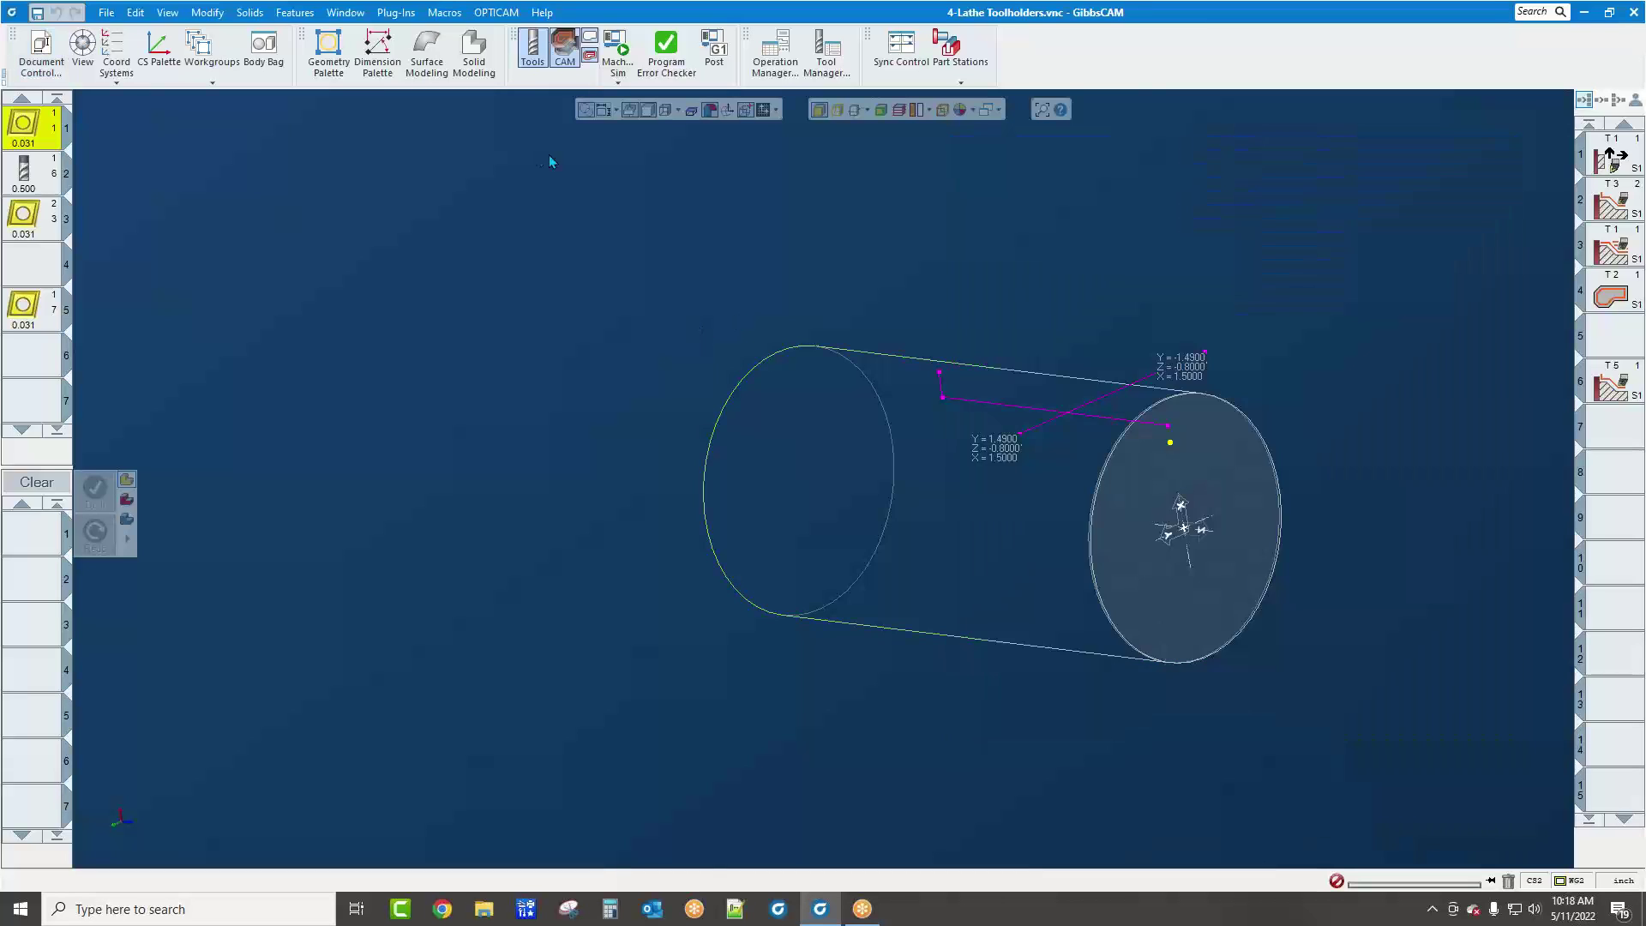
Remove toolblock 7074010 from turning tool 1 in its setup data and close the tool
{"action": "double_click", "coordinate": [50, 120]}
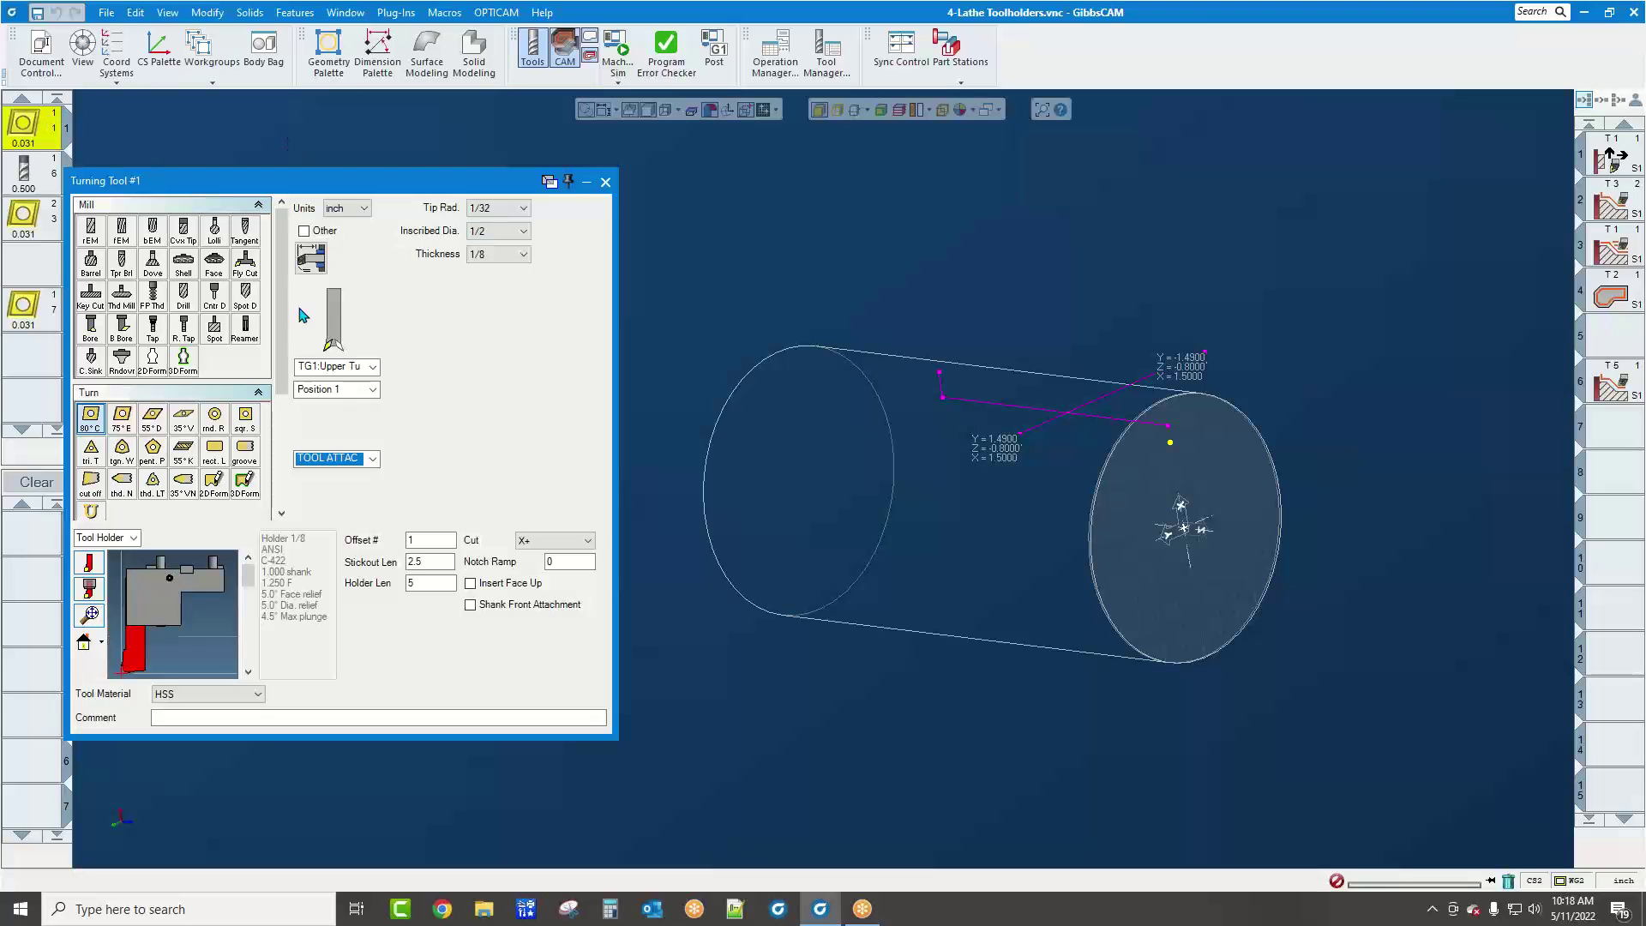
{"action": "left_click", "coordinate": [310, 257]}
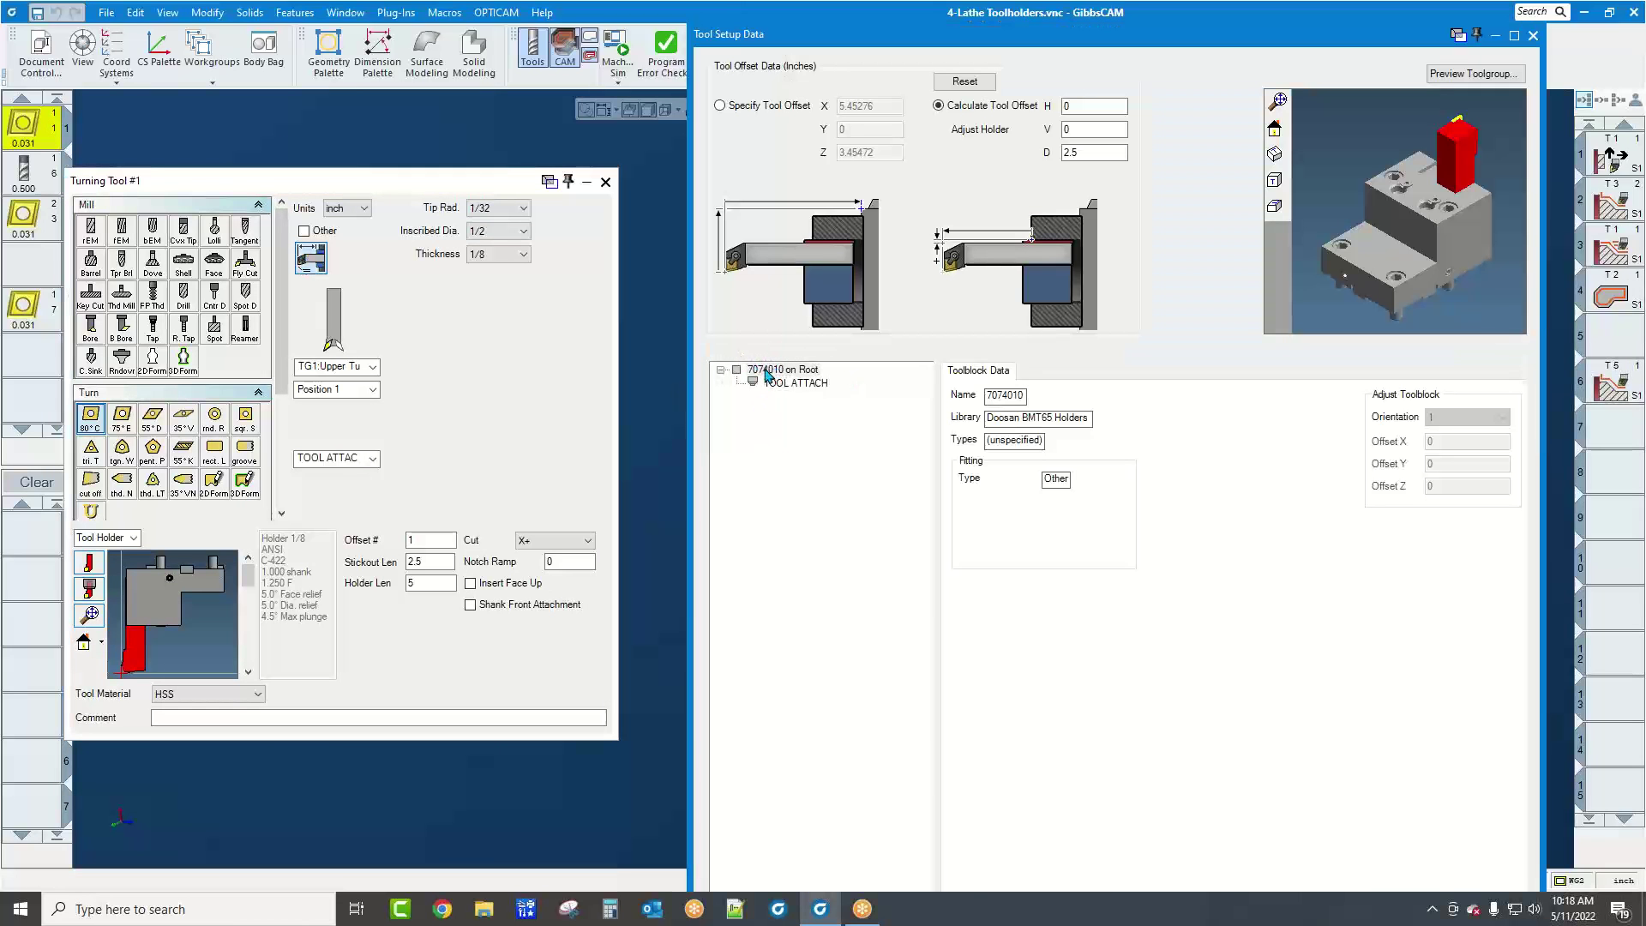
{"action": "right_click", "coordinate": [764, 370]}
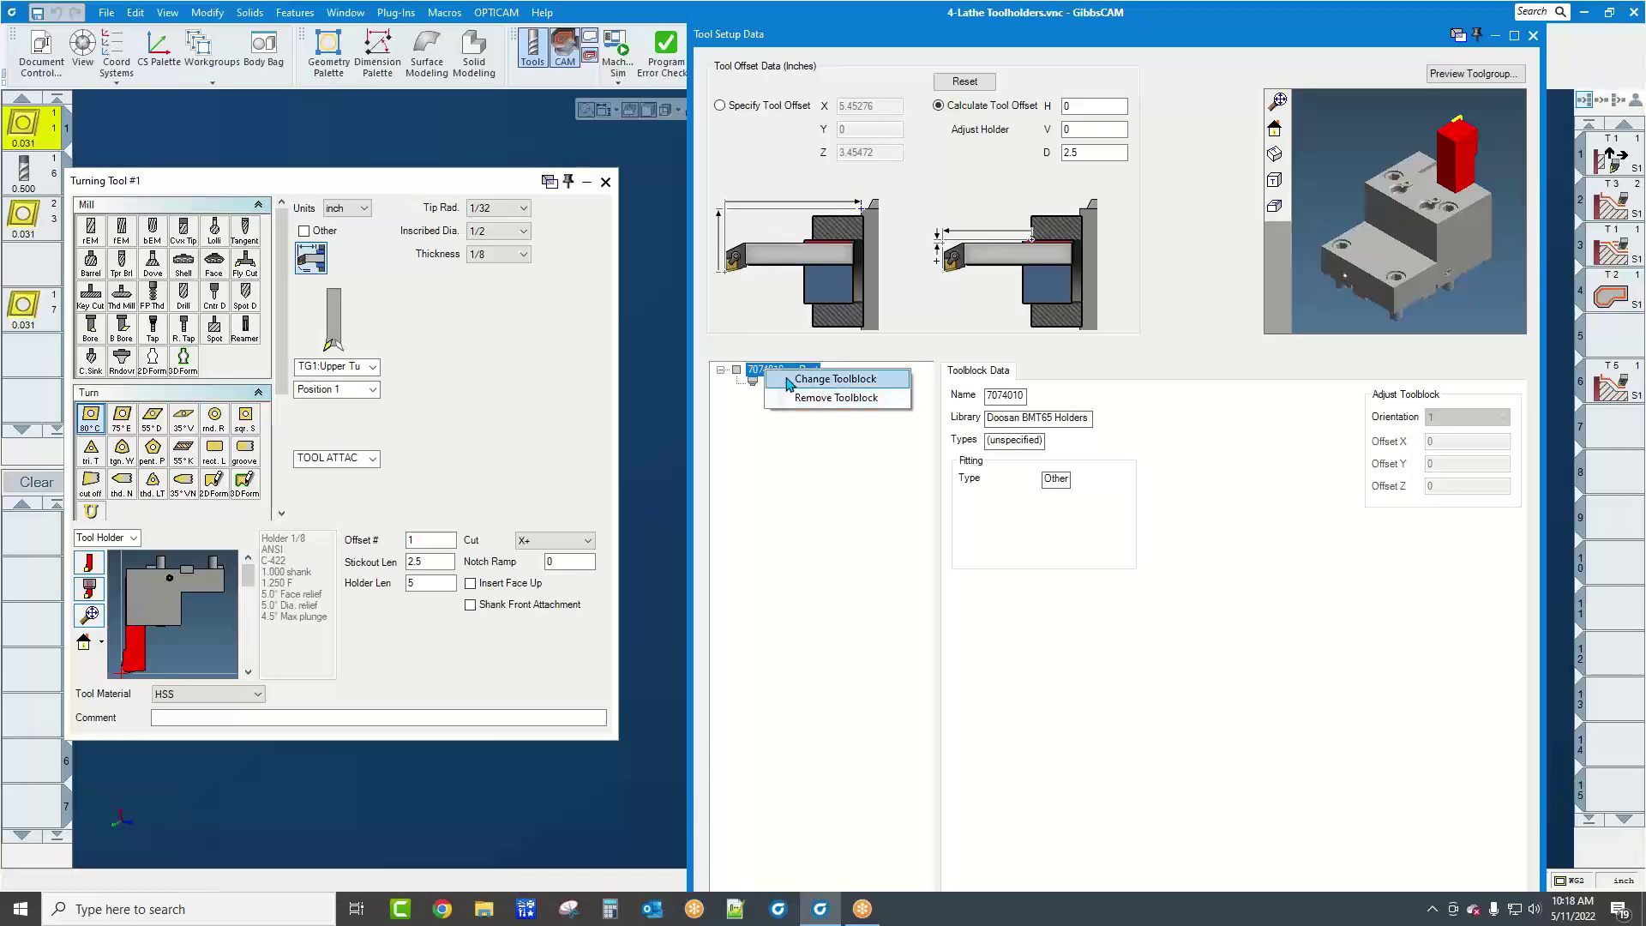
{"action": "left_click", "coordinate": [790, 397]}
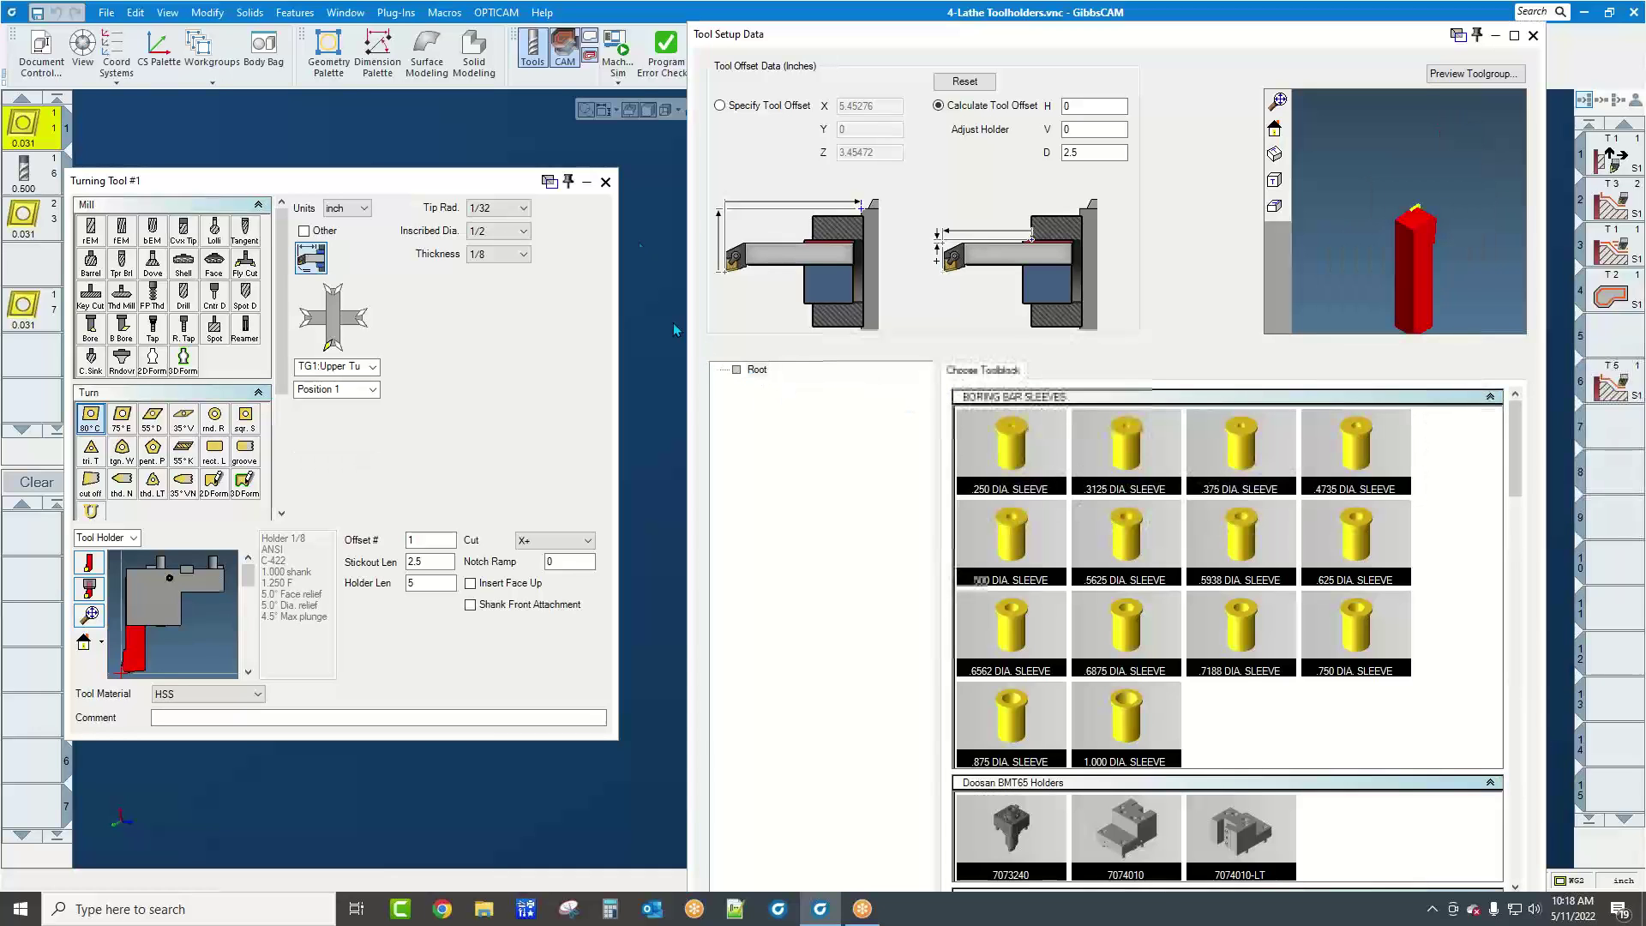
{"action": "left_click", "coordinate": [605, 183]}
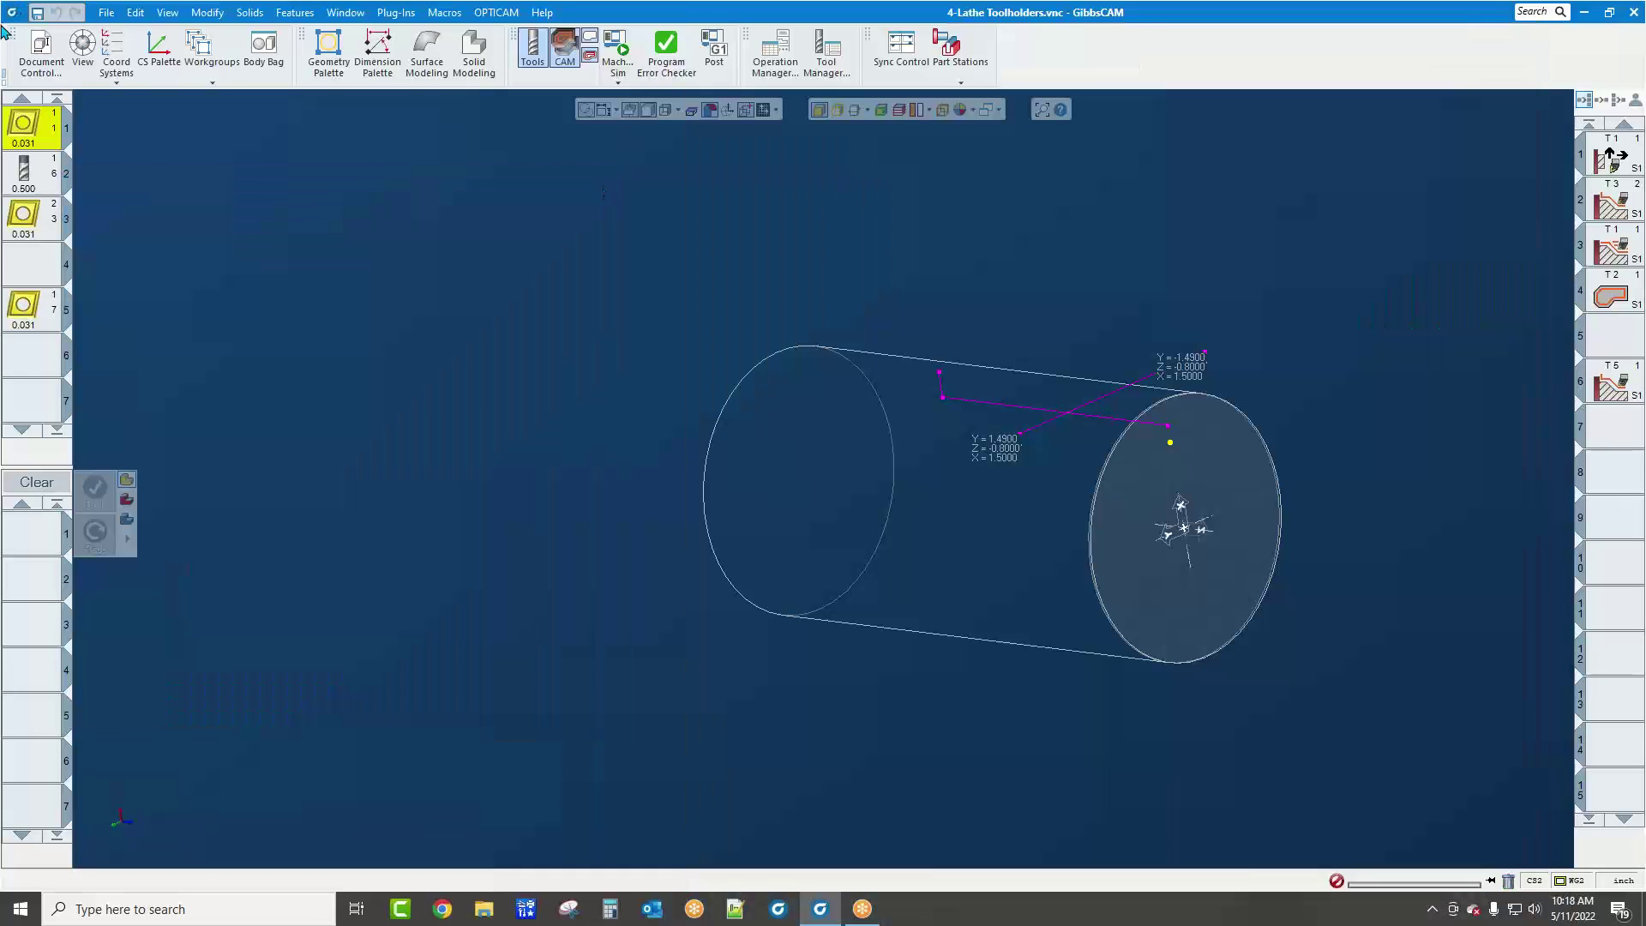
Start opening a part file and preview 4-7073240.vnc and 4-7074010.vnc in the webinar's folder 4
{"action": "left_click", "coordinate": [107, 12]}
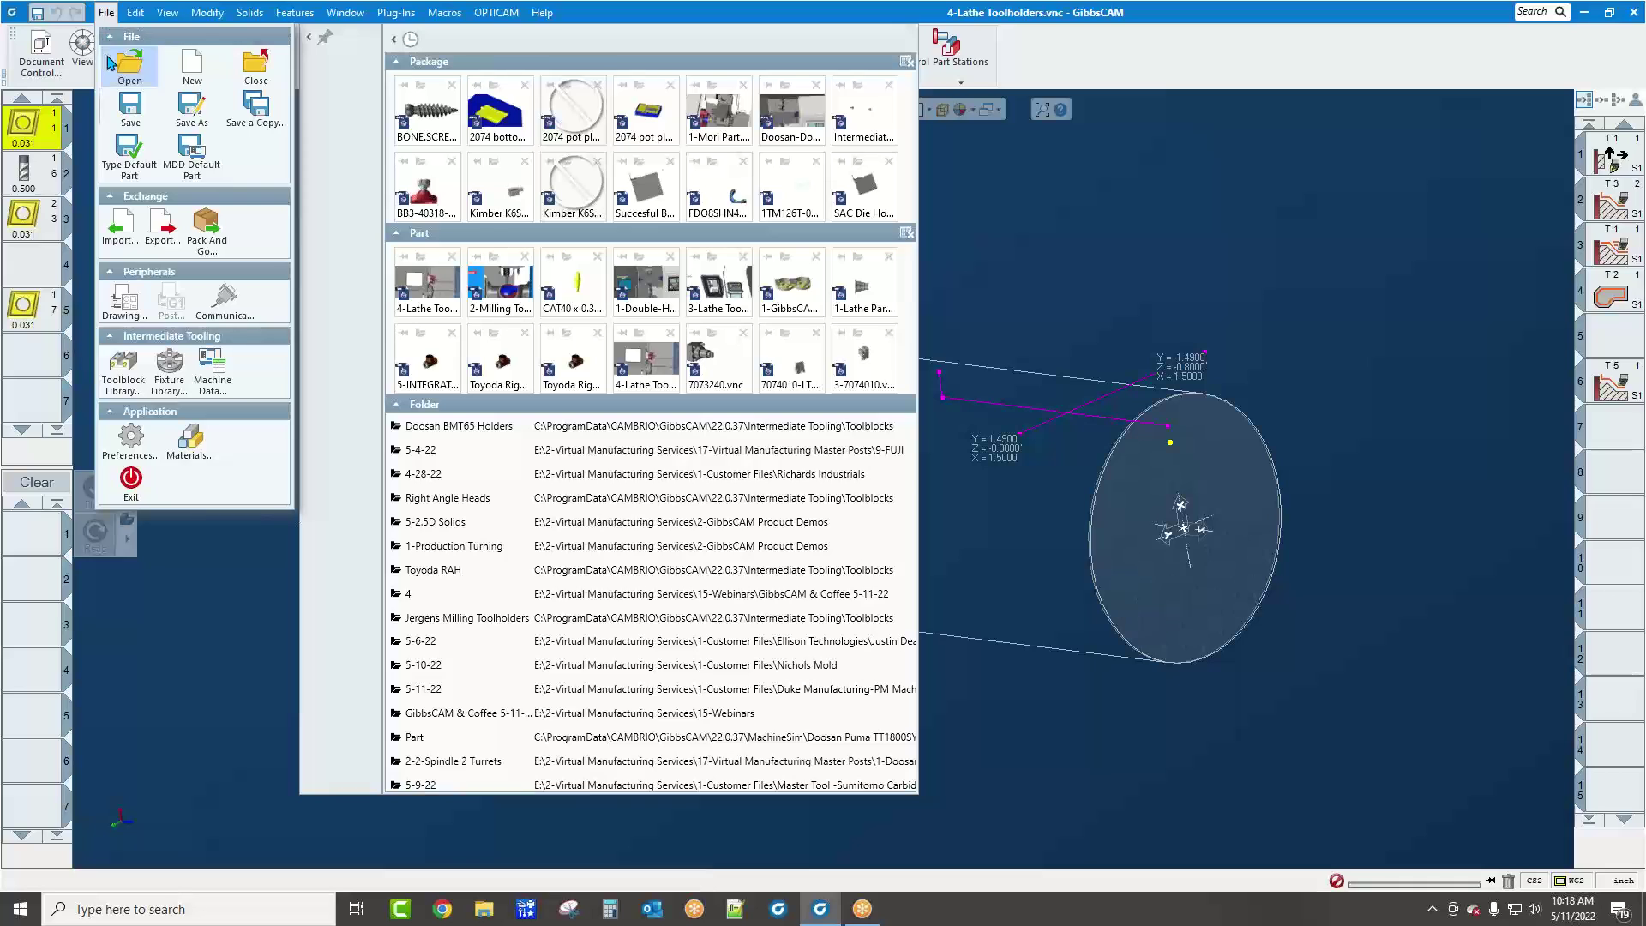
{"action": "left_click", "coordinate": [129, 67]}
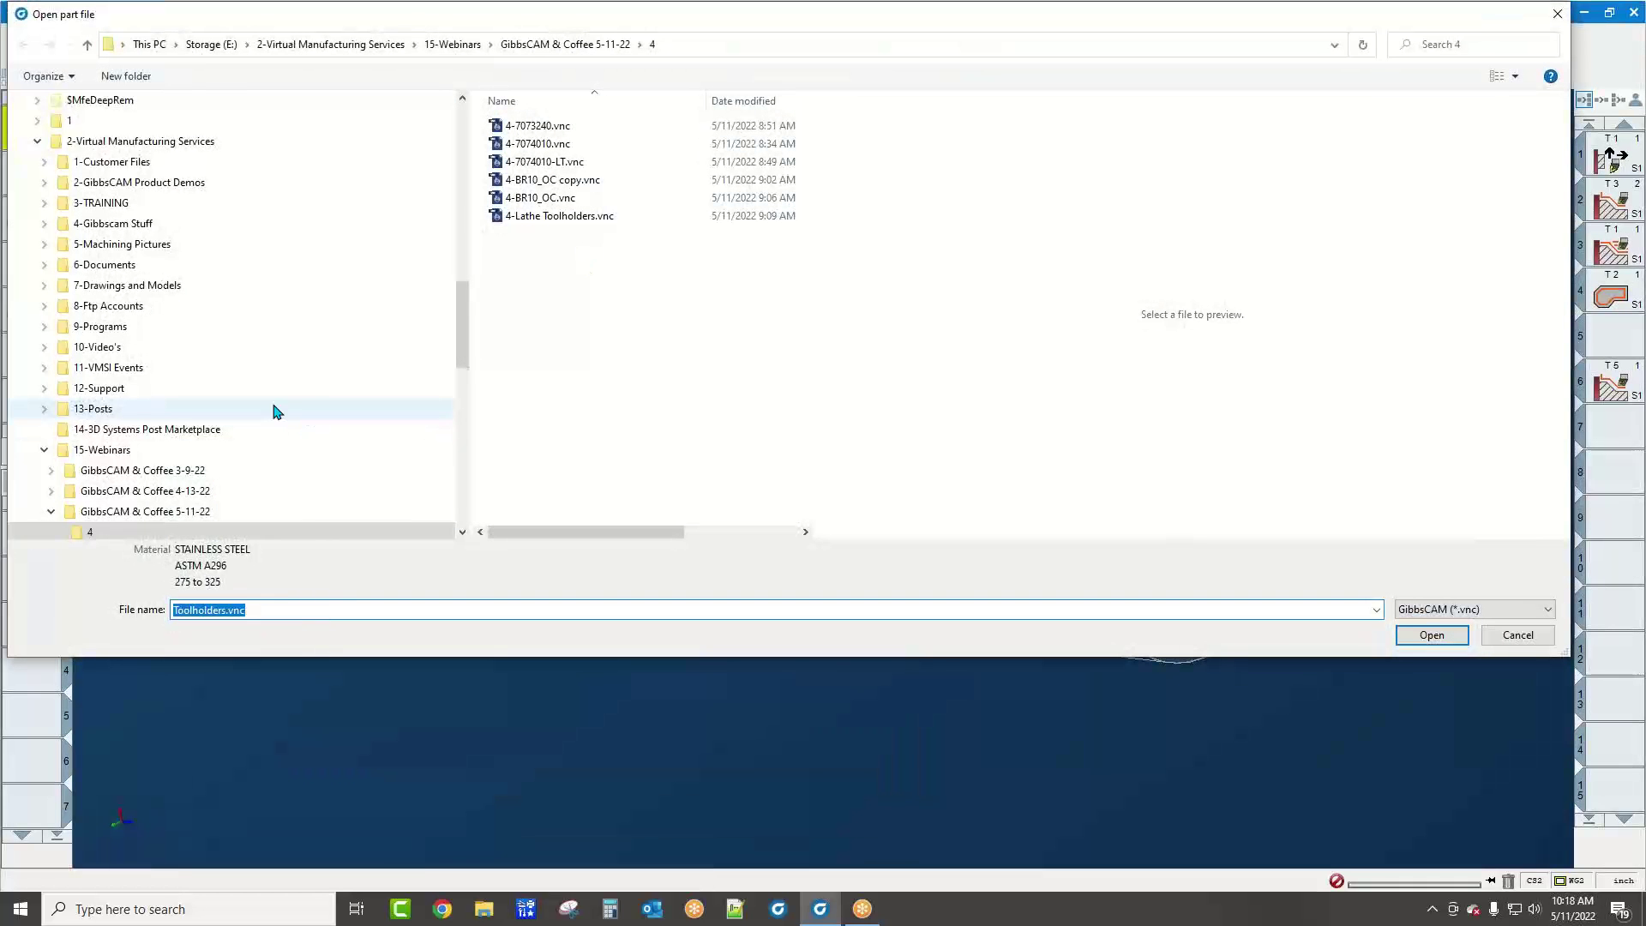
{"action": "scroll", "coordinate": [275, 412], "scroll_direction": "up", "scroll_amount": 4}
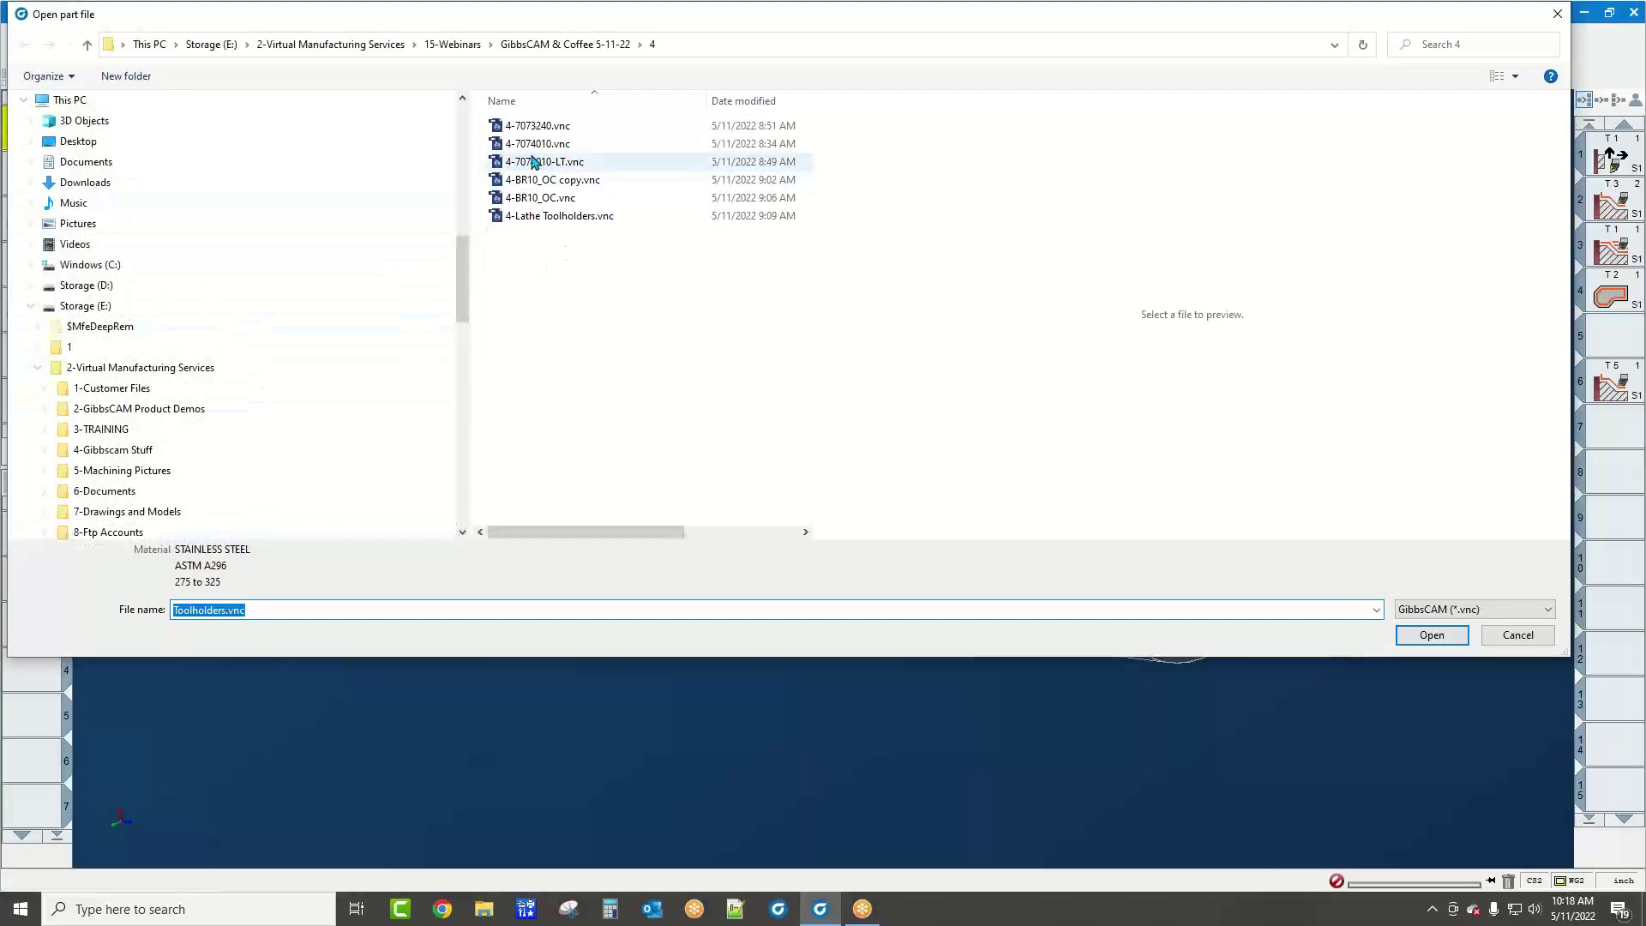
{"action": "left_click", "coordinate": [533, 127]}
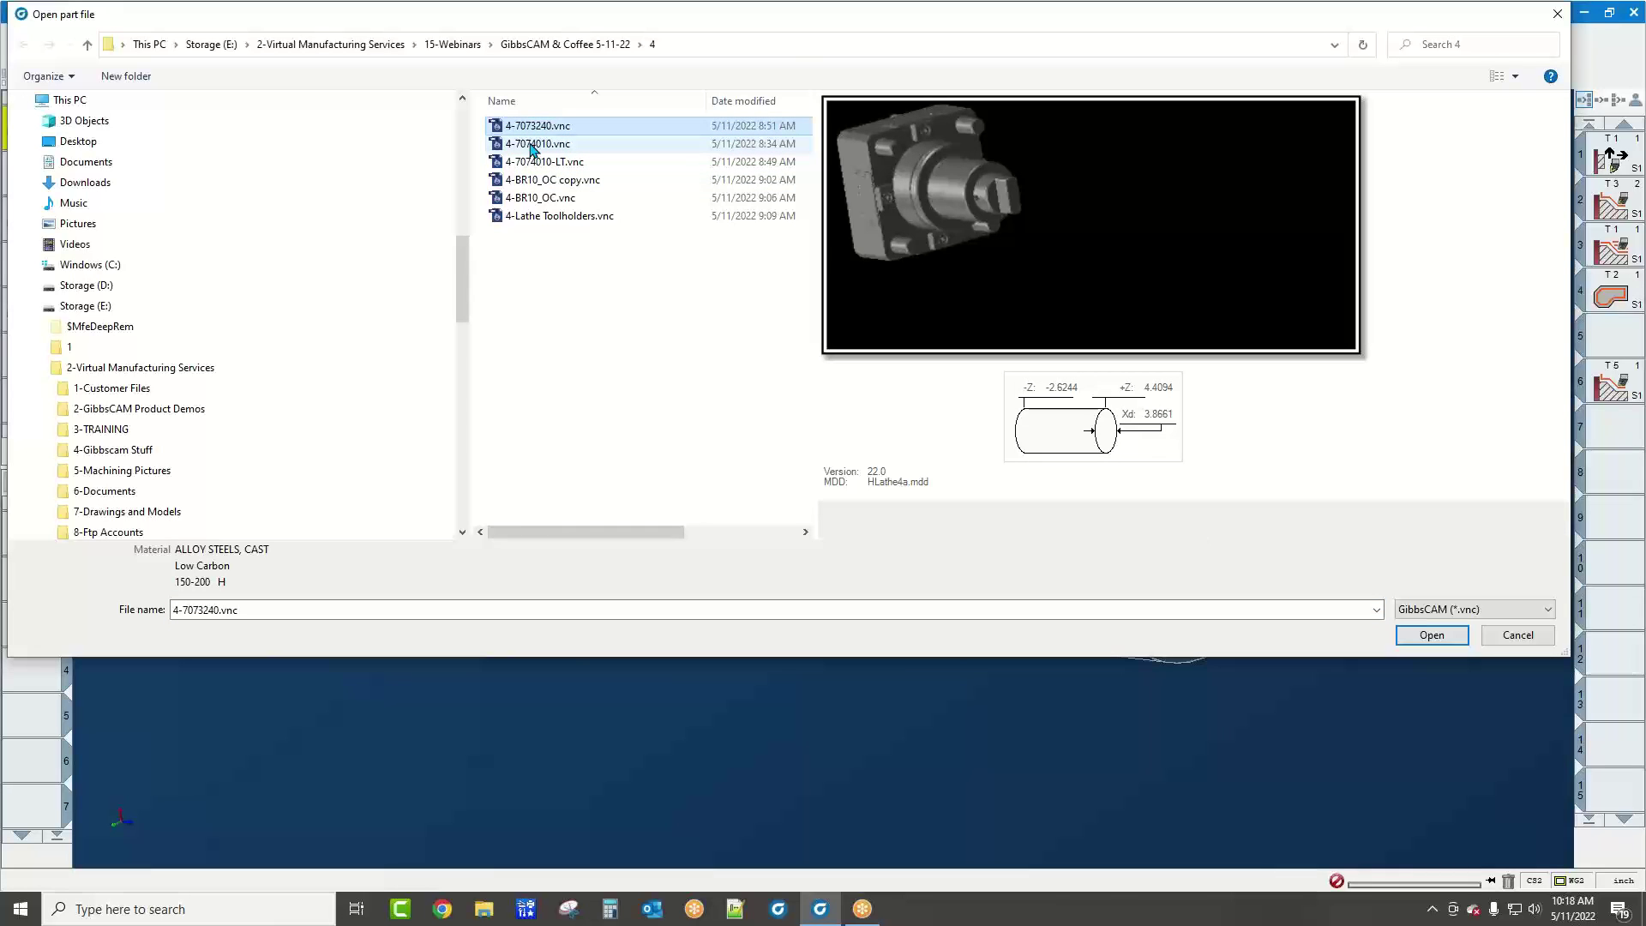
{"action": "left_click", "coordinate": [531, 145]}
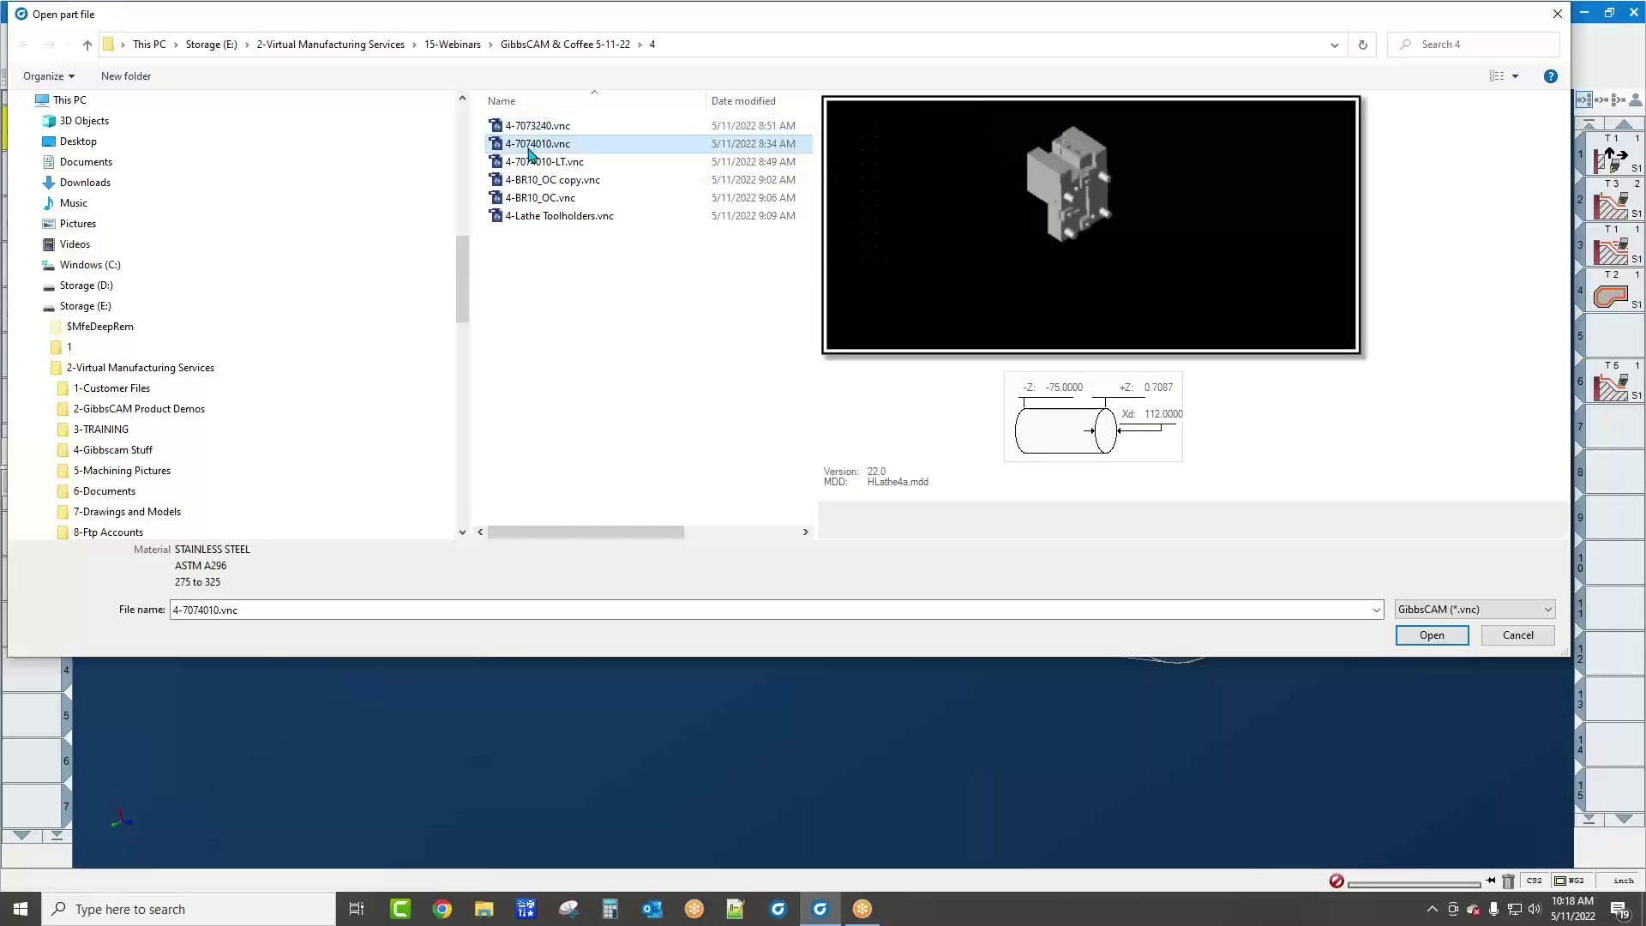
Browse to the Doosan BMT65 Holders folder under C:\ProgramData\CAMBRIO\GibbsCAM\22.0.37\Intermediate Tooling\Toolblocks
{"action": "left_click", "coordinate": [112, 267]}
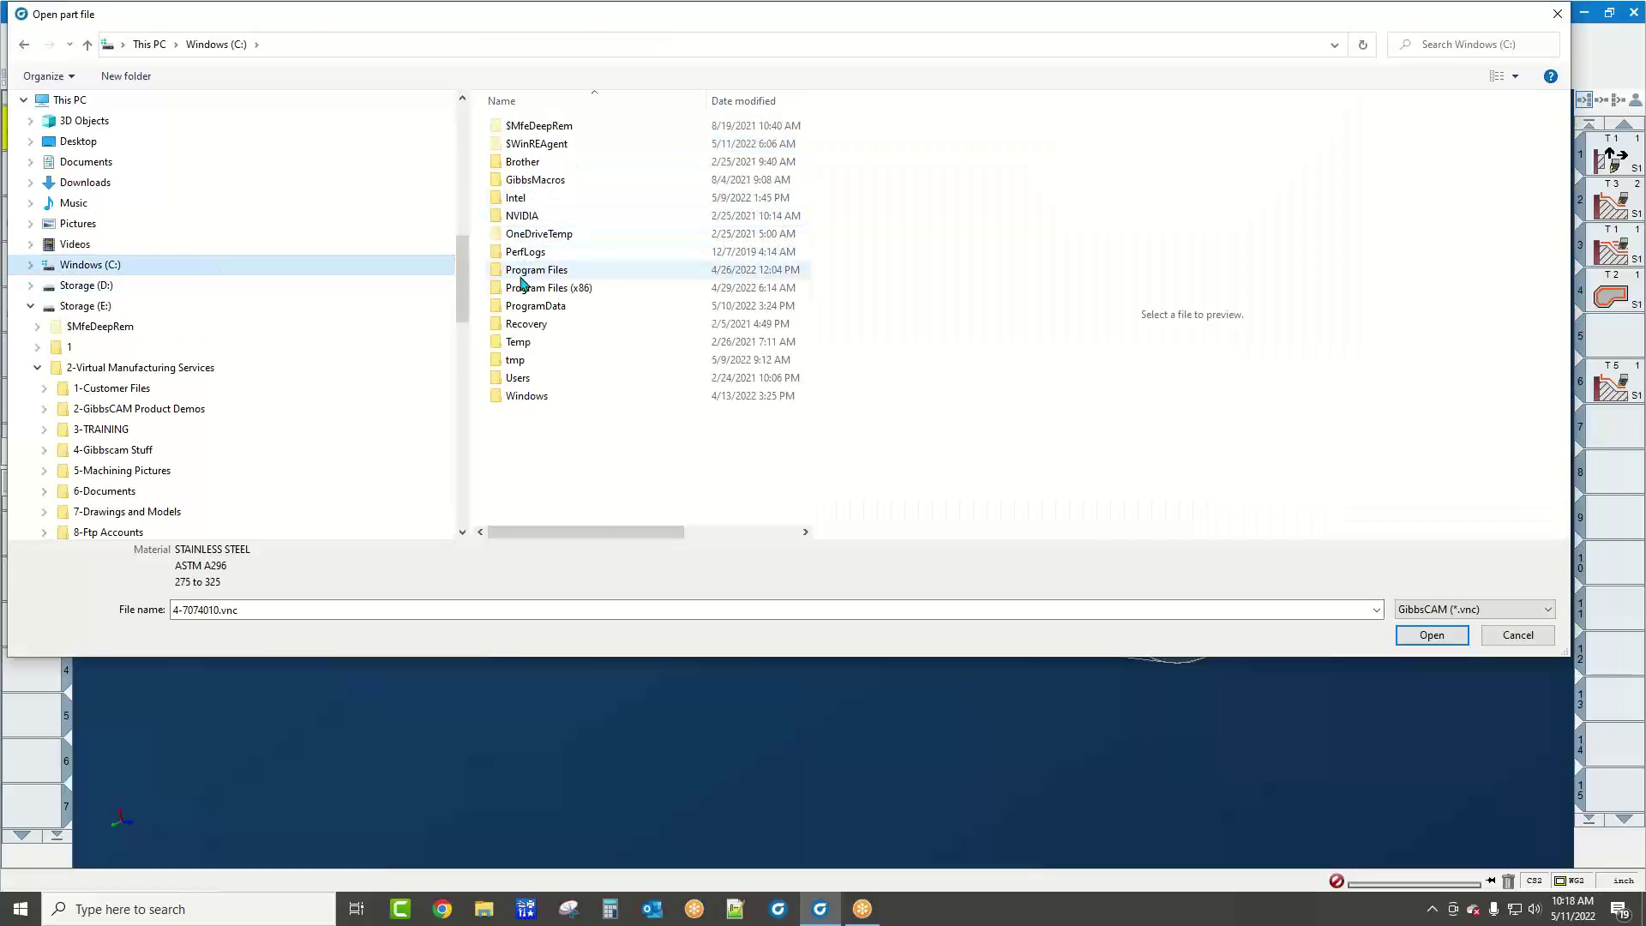
{"action": "double_click", "coordinate": [526, 305]}
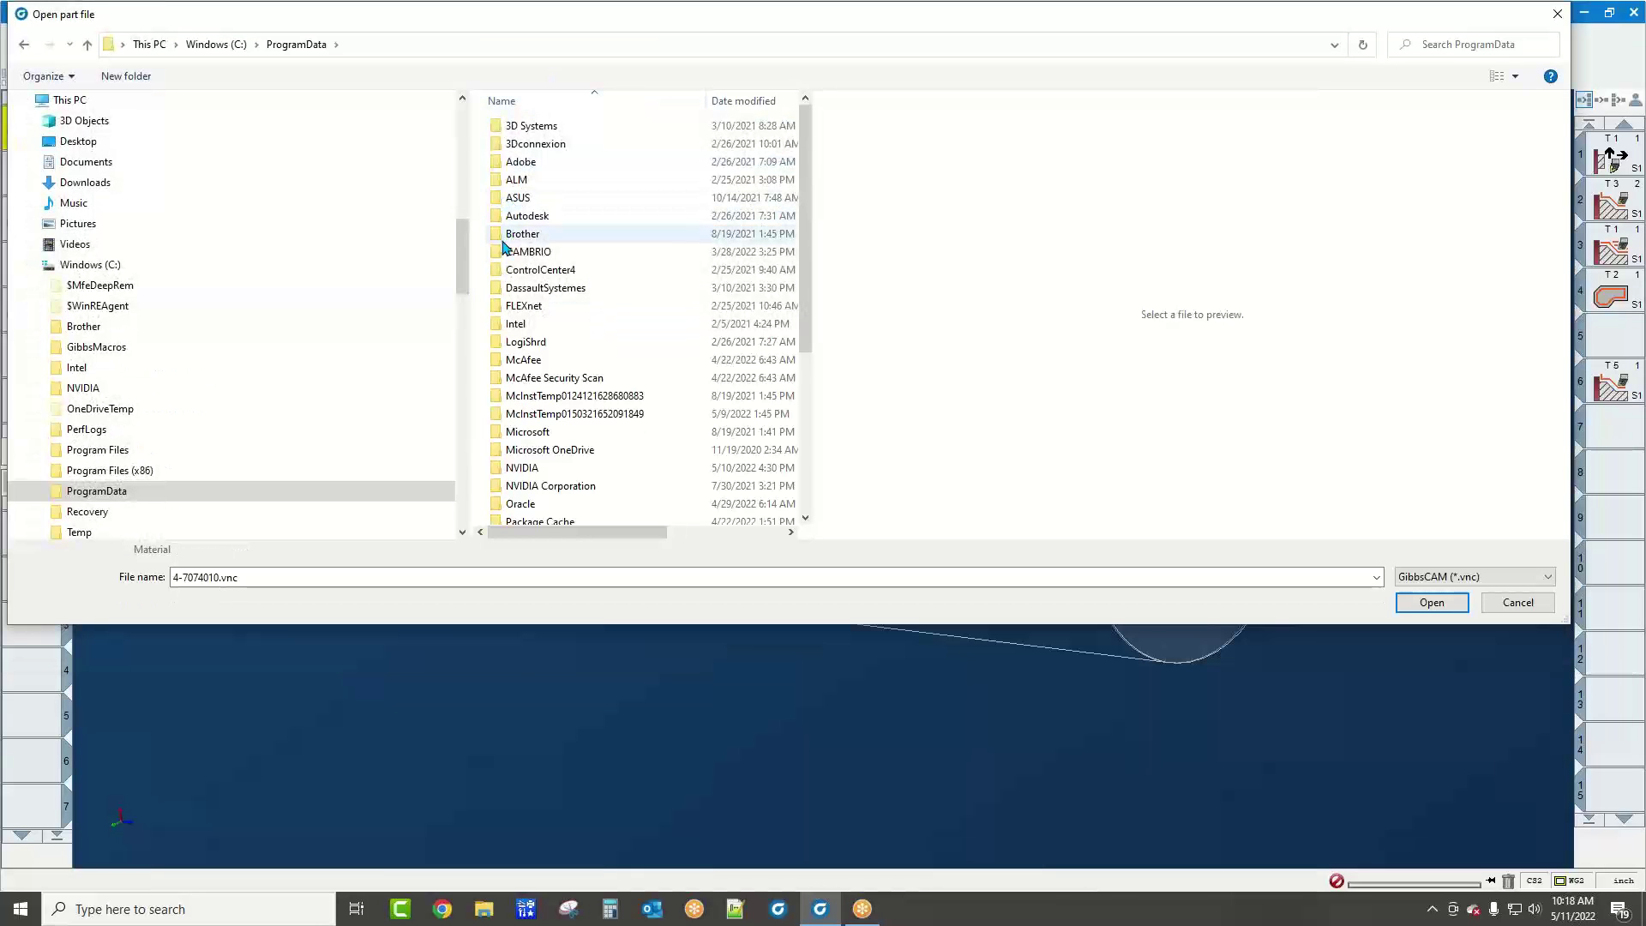
{"action": "double_click", "coordinate": [549, 251]}
{"action": "double_click", "coordinate": [570, 161]}
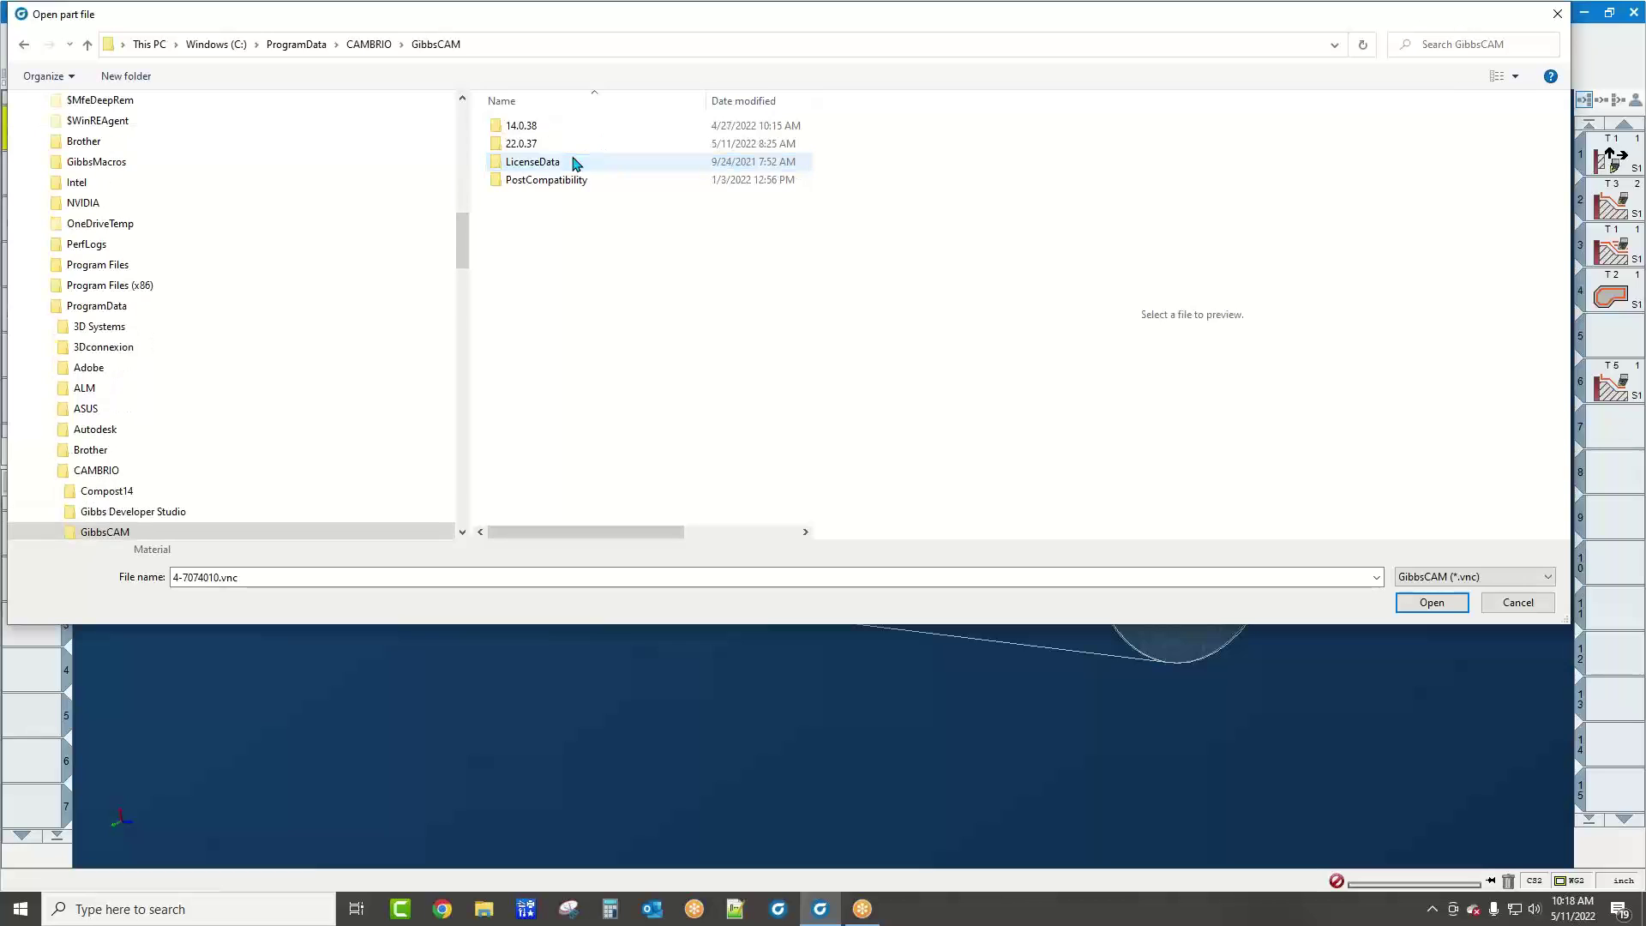
{"action": "double_click", "coordinate": [523, 144]}
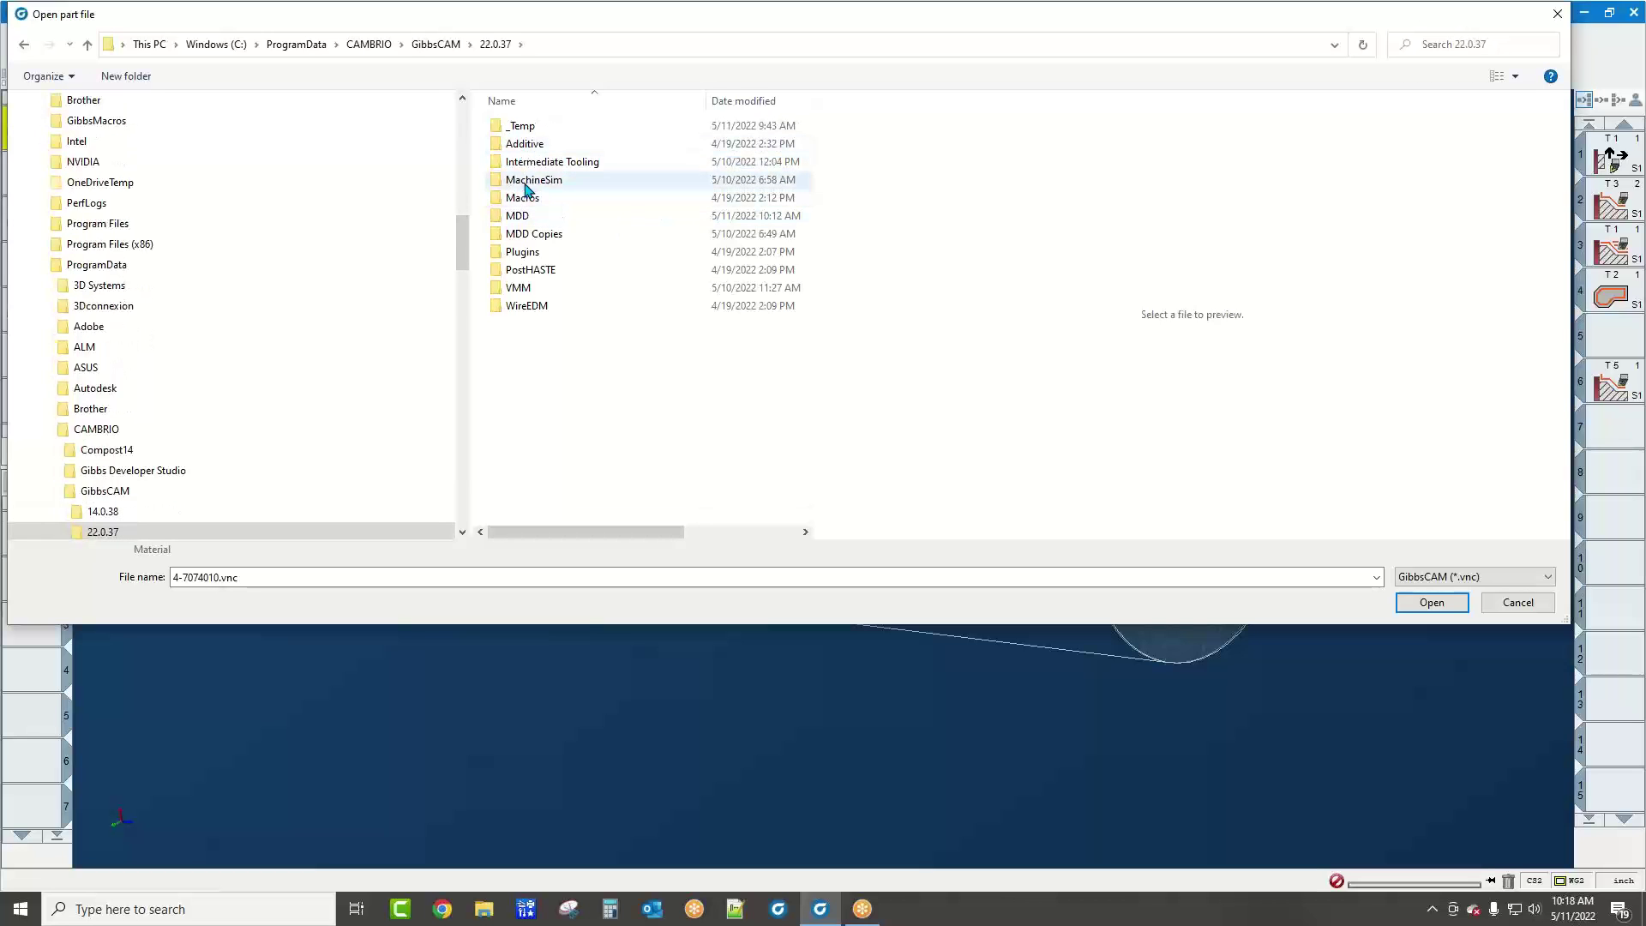
{"action": "double_click", "coordinate": [528, 163]}
{"action": "double_click", "coordinate": [517, 165]}
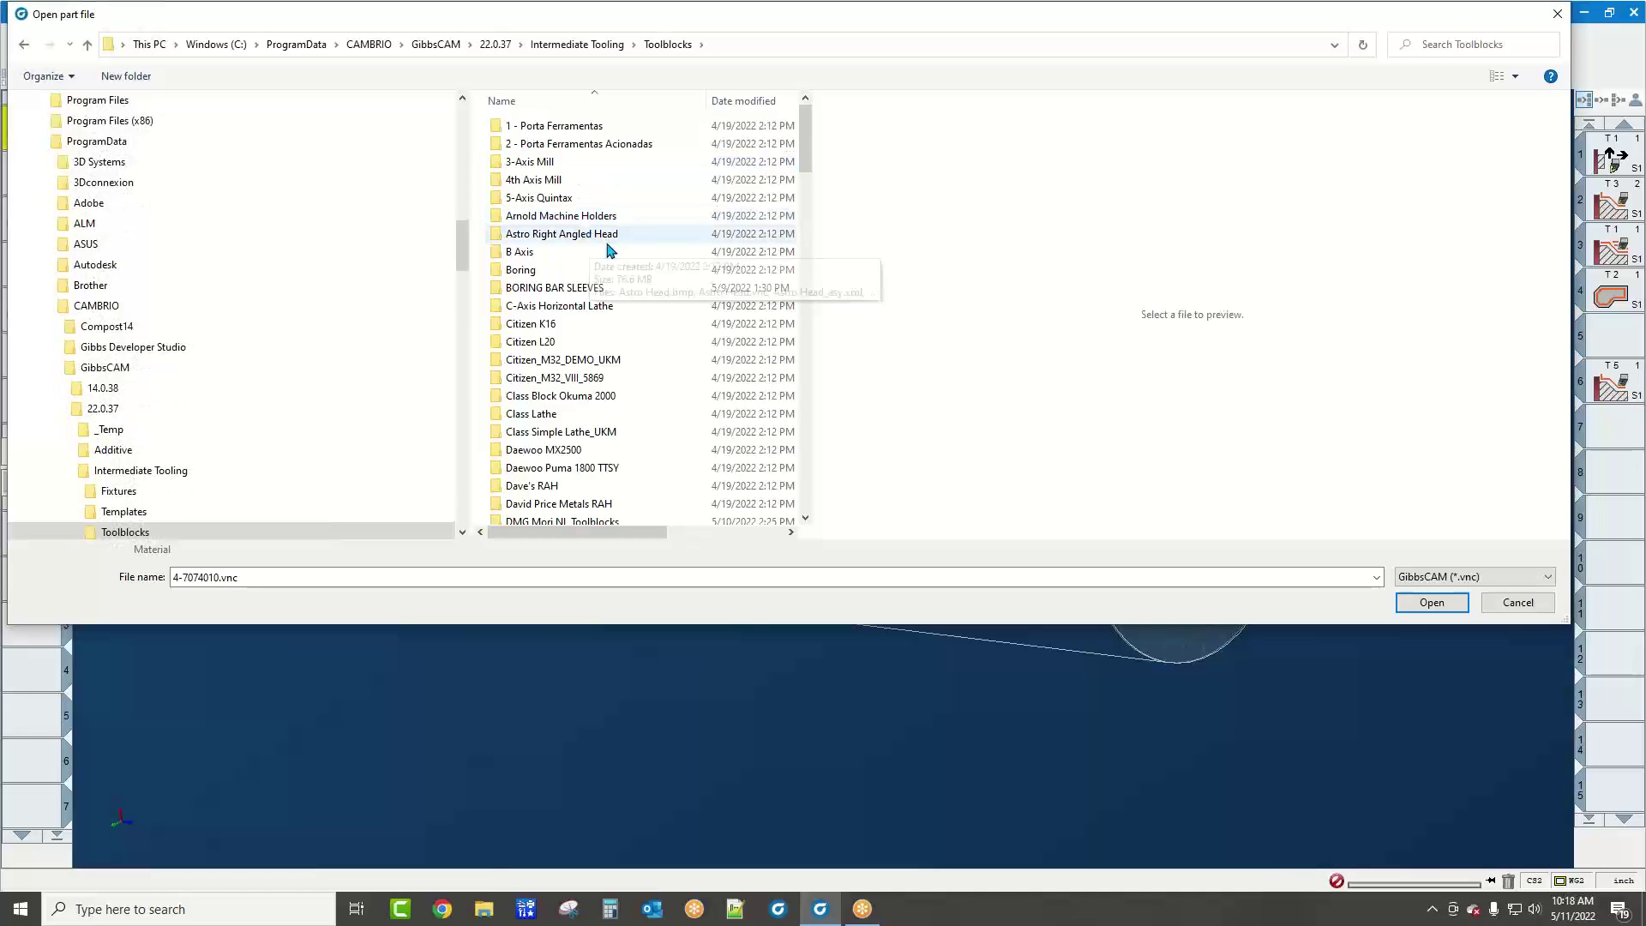
{"action": "scroll", "coordinate": [649, 258], "scroll_direction": "down", "scroll_amount": 1}
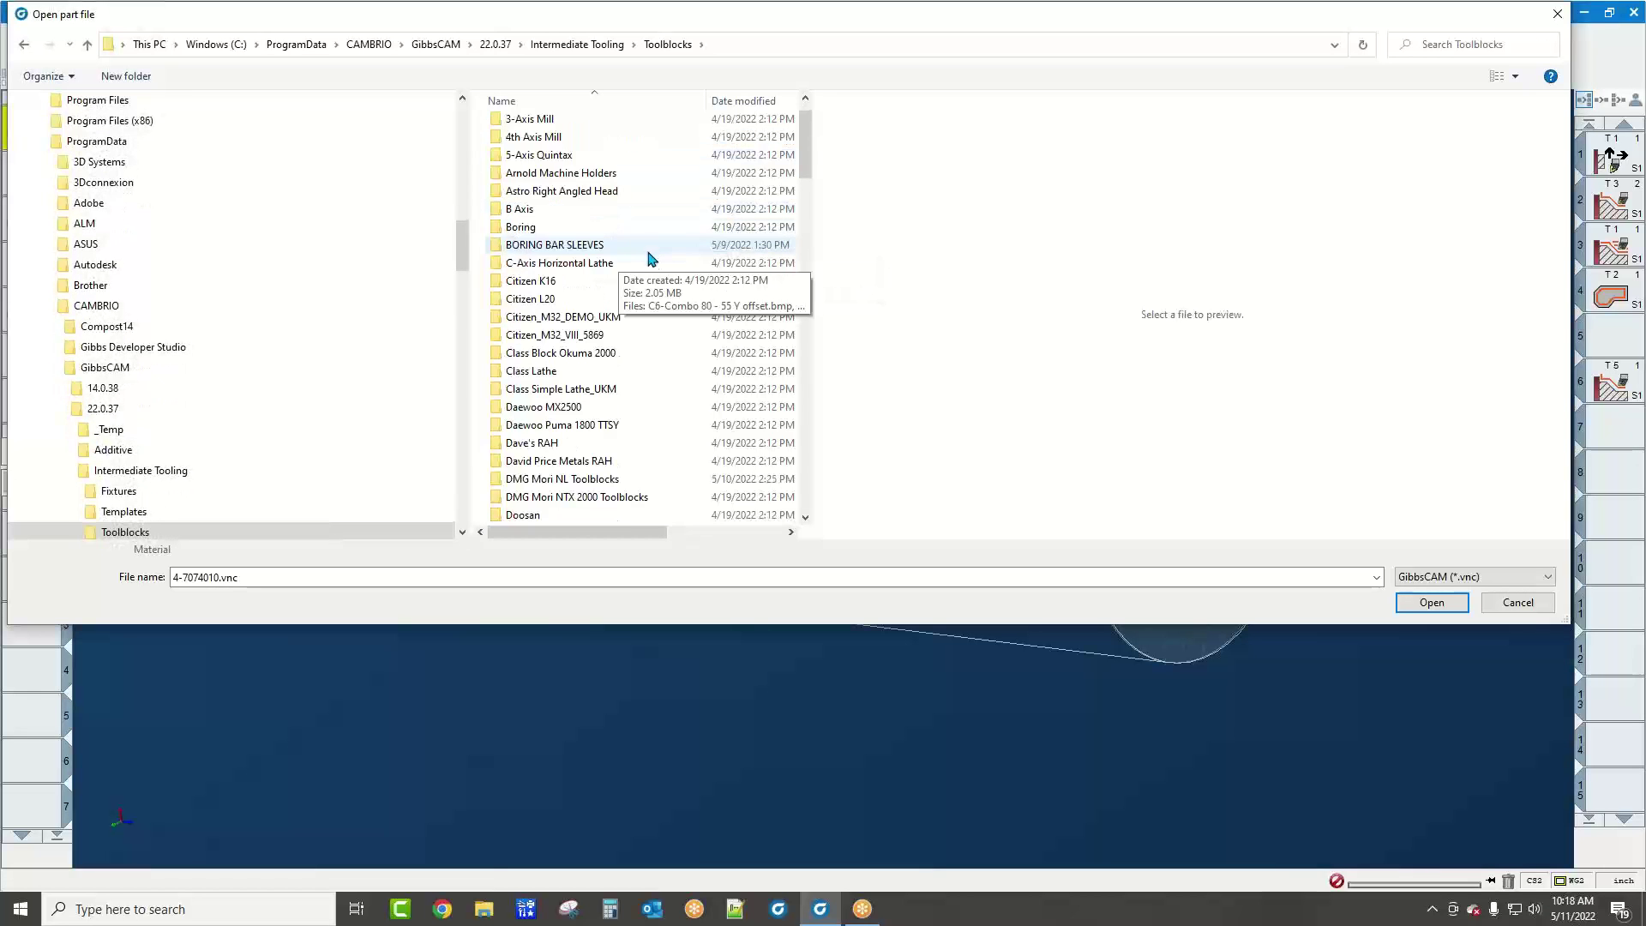
{"action": "scroll", "coordinate": [644, 418], "scroll_direction": "down", "scroll_amount": 1}
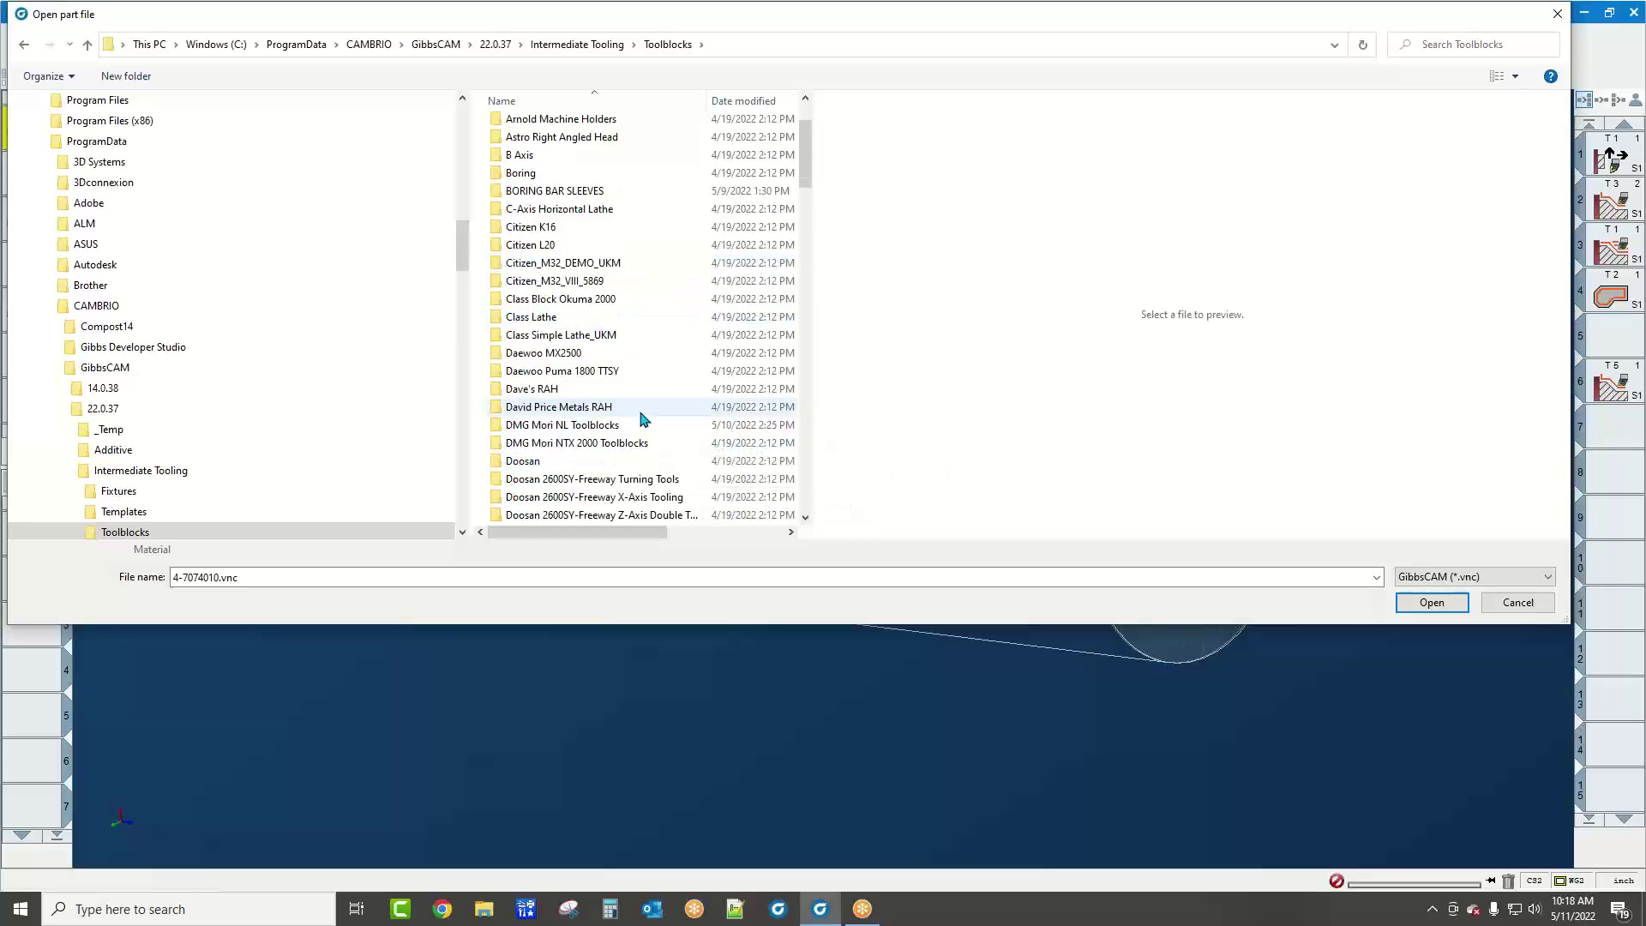
{"action": "scroll", "coordinate": [645, 418], "scroll_direction": "down", "scroll_amount": 3}
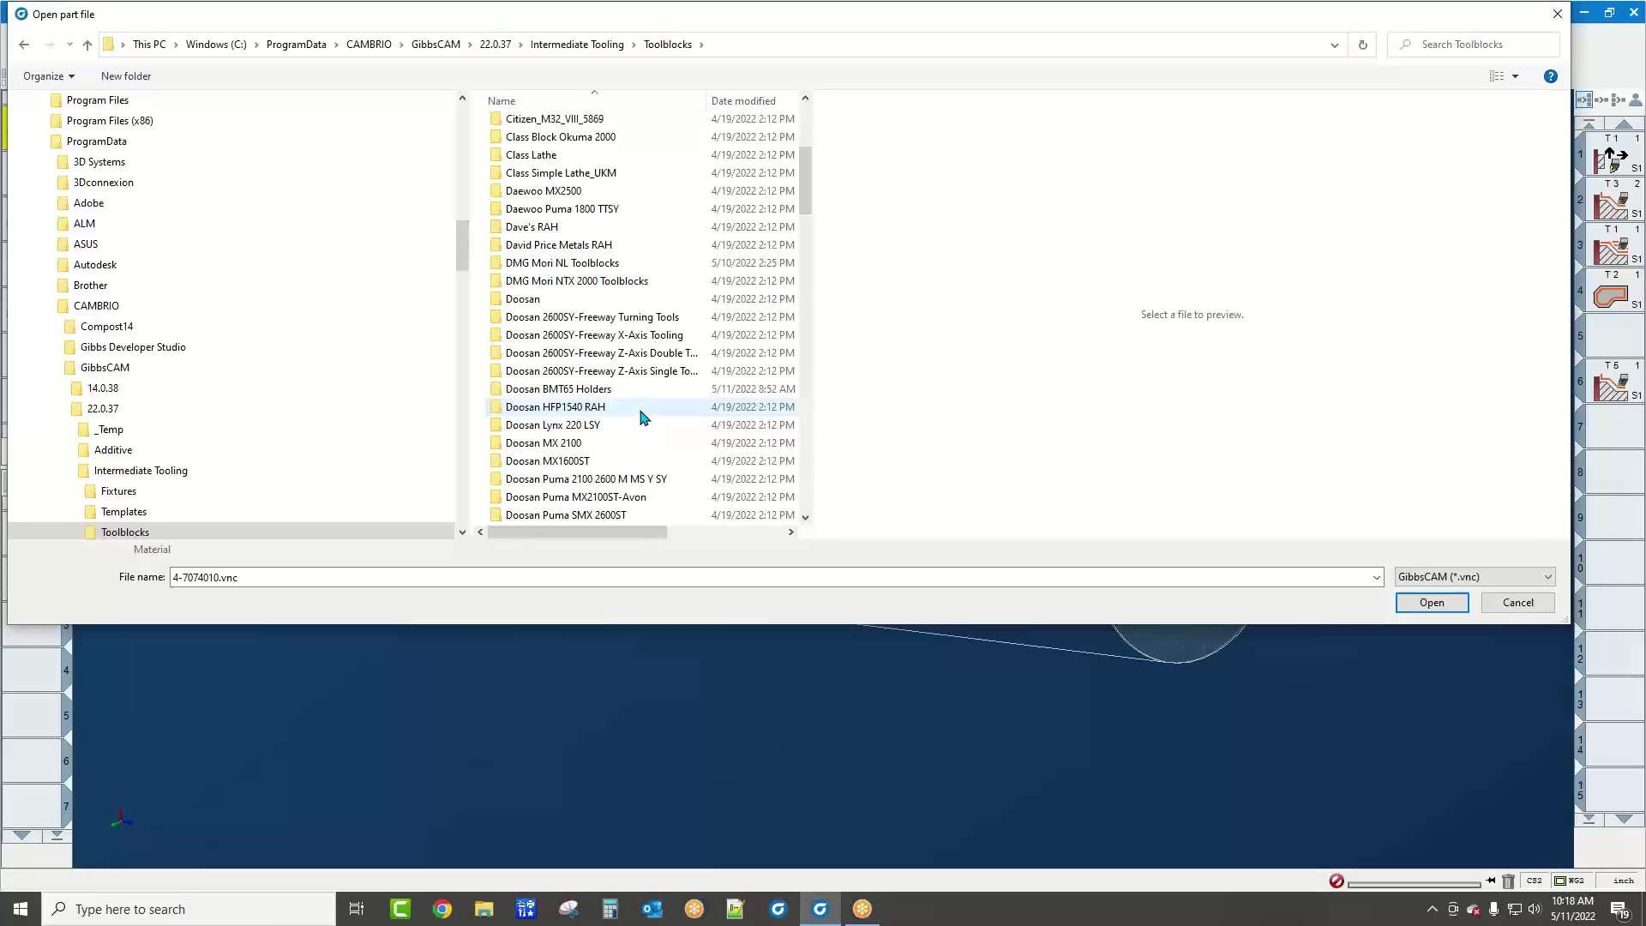
{"action": "double_click", "coordinate": [591, 388]}
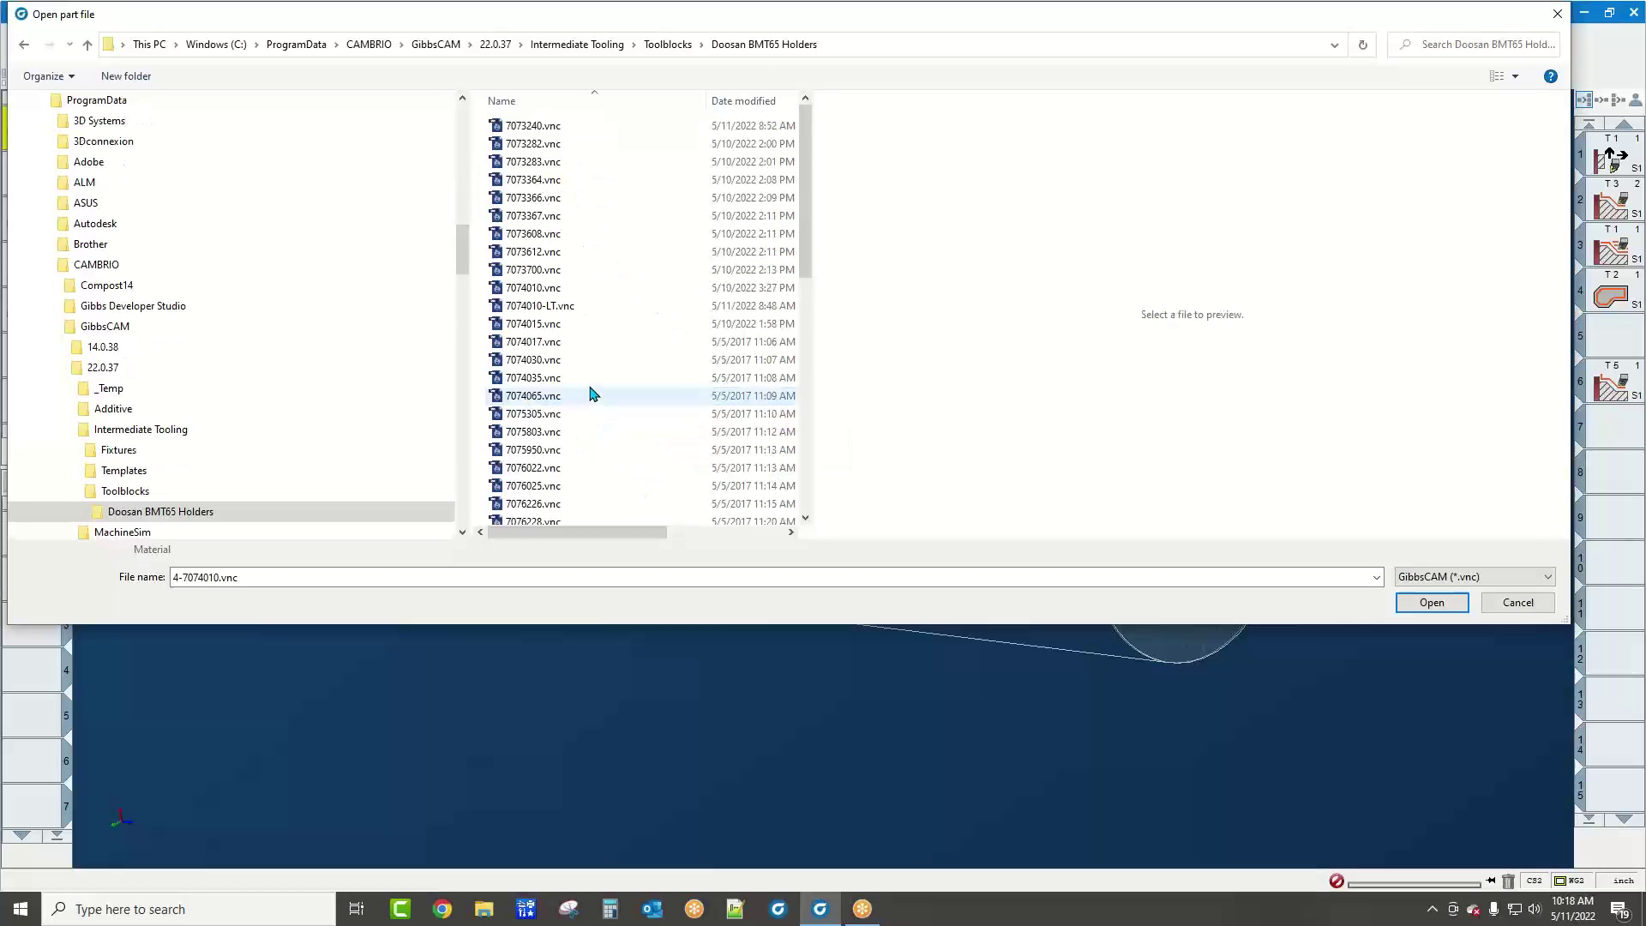
Preview 7073282.vnc and open the toolblock part file 7074010.vnc from the Doosan BMT65 Holders folder
{"action": "left_click", "coordinate": [588, 144]}
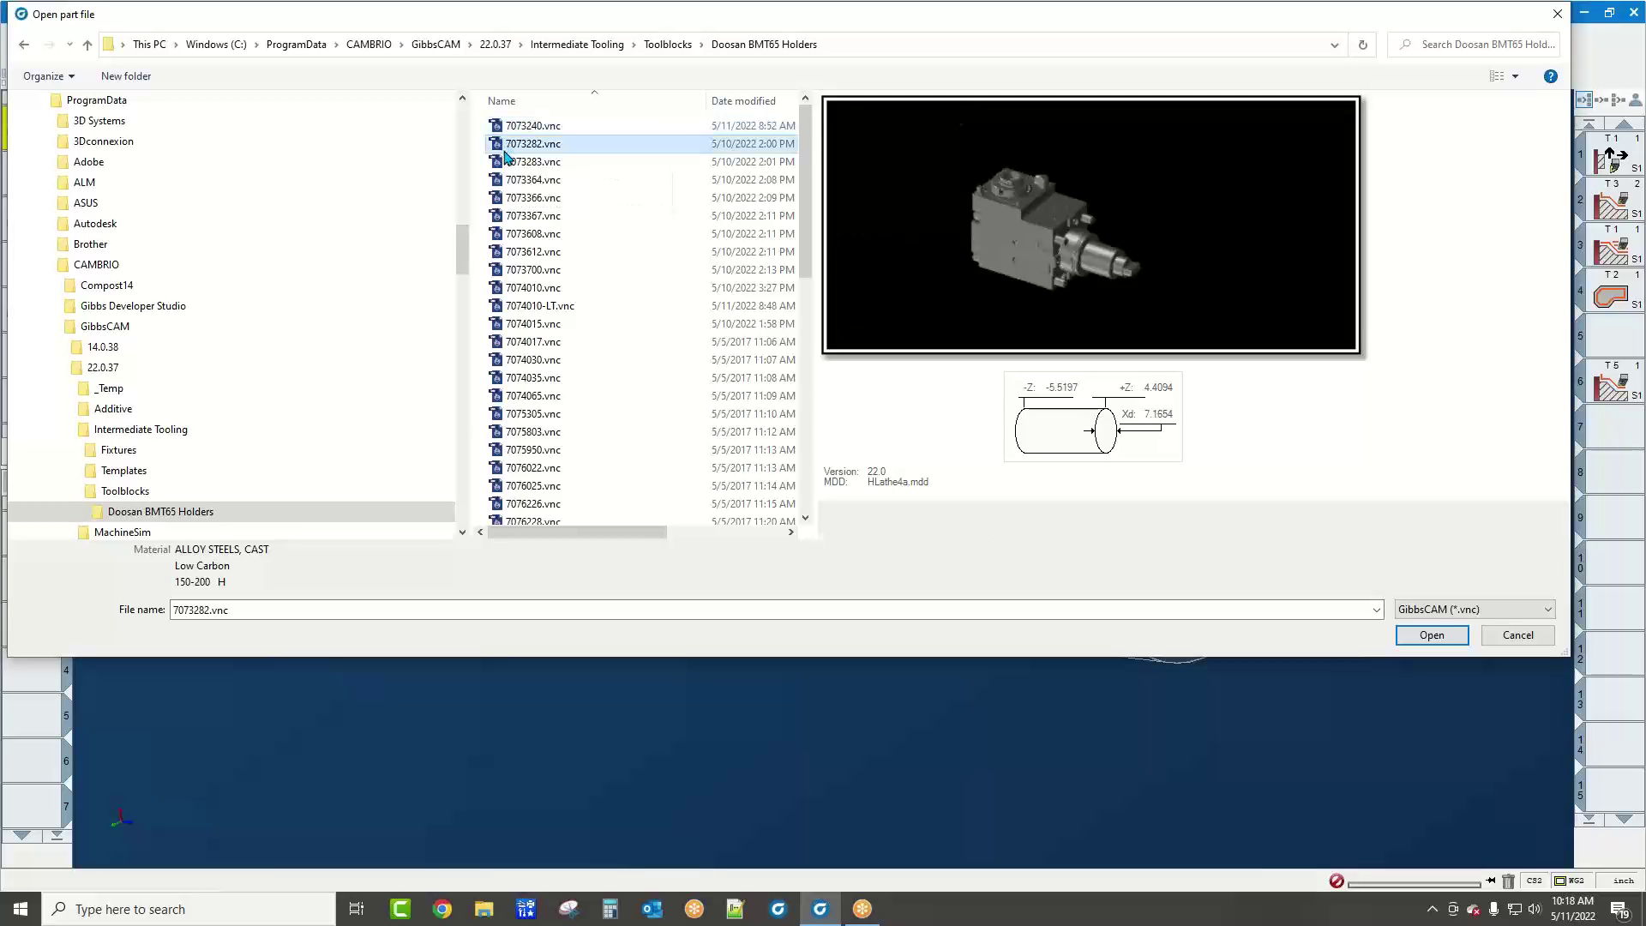
{"action": "left_click", "coordinate": [568, 292]}
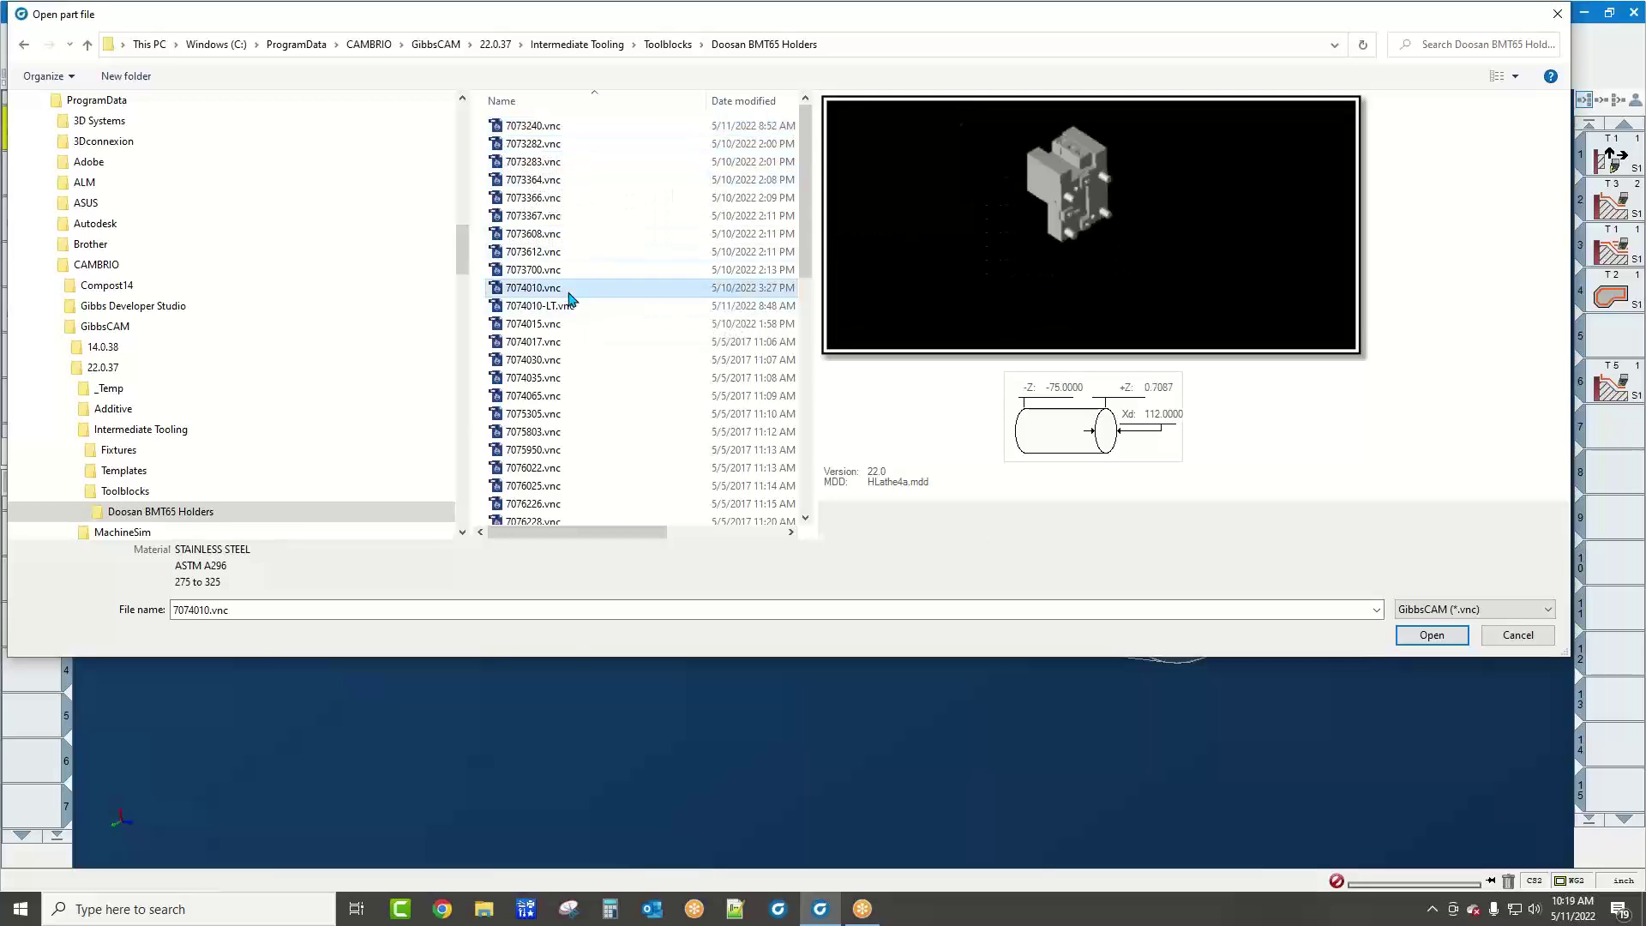
{"action": "double_click", "coordinate": [569, 294]}
{"action": "left_click", "coordinate": [819, 481]}
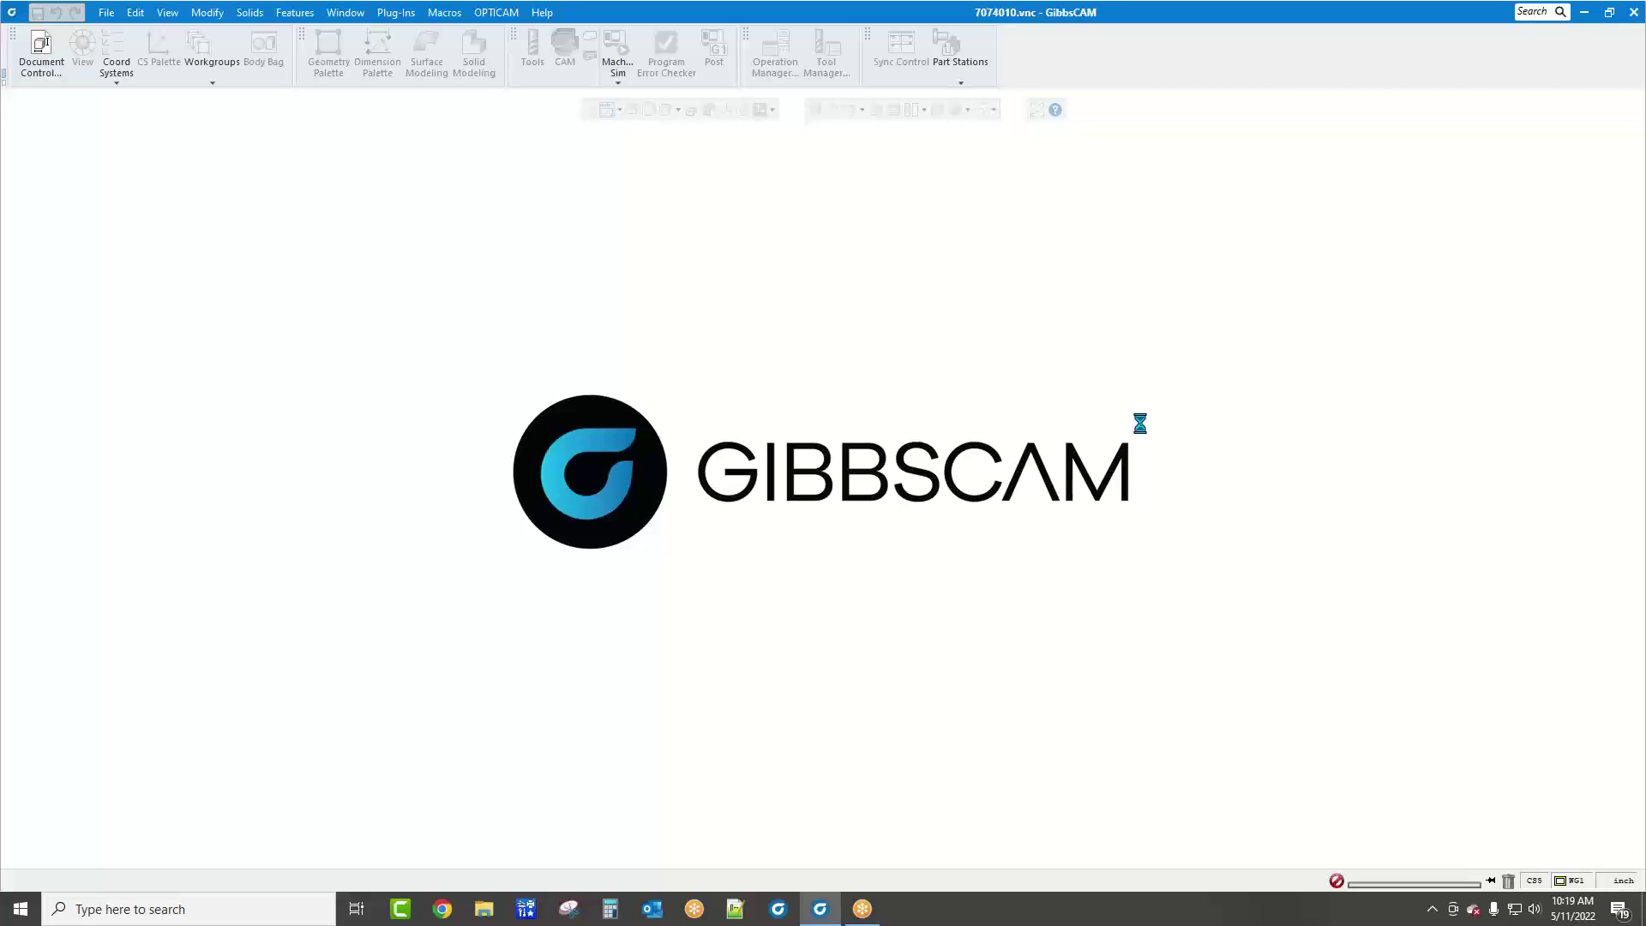
Shrink-wrap the stock around the toolblock solid
{"action": "scroll", "coordinate": [990, 488], "scroll_direction": "down", "scroll_amount": 4}
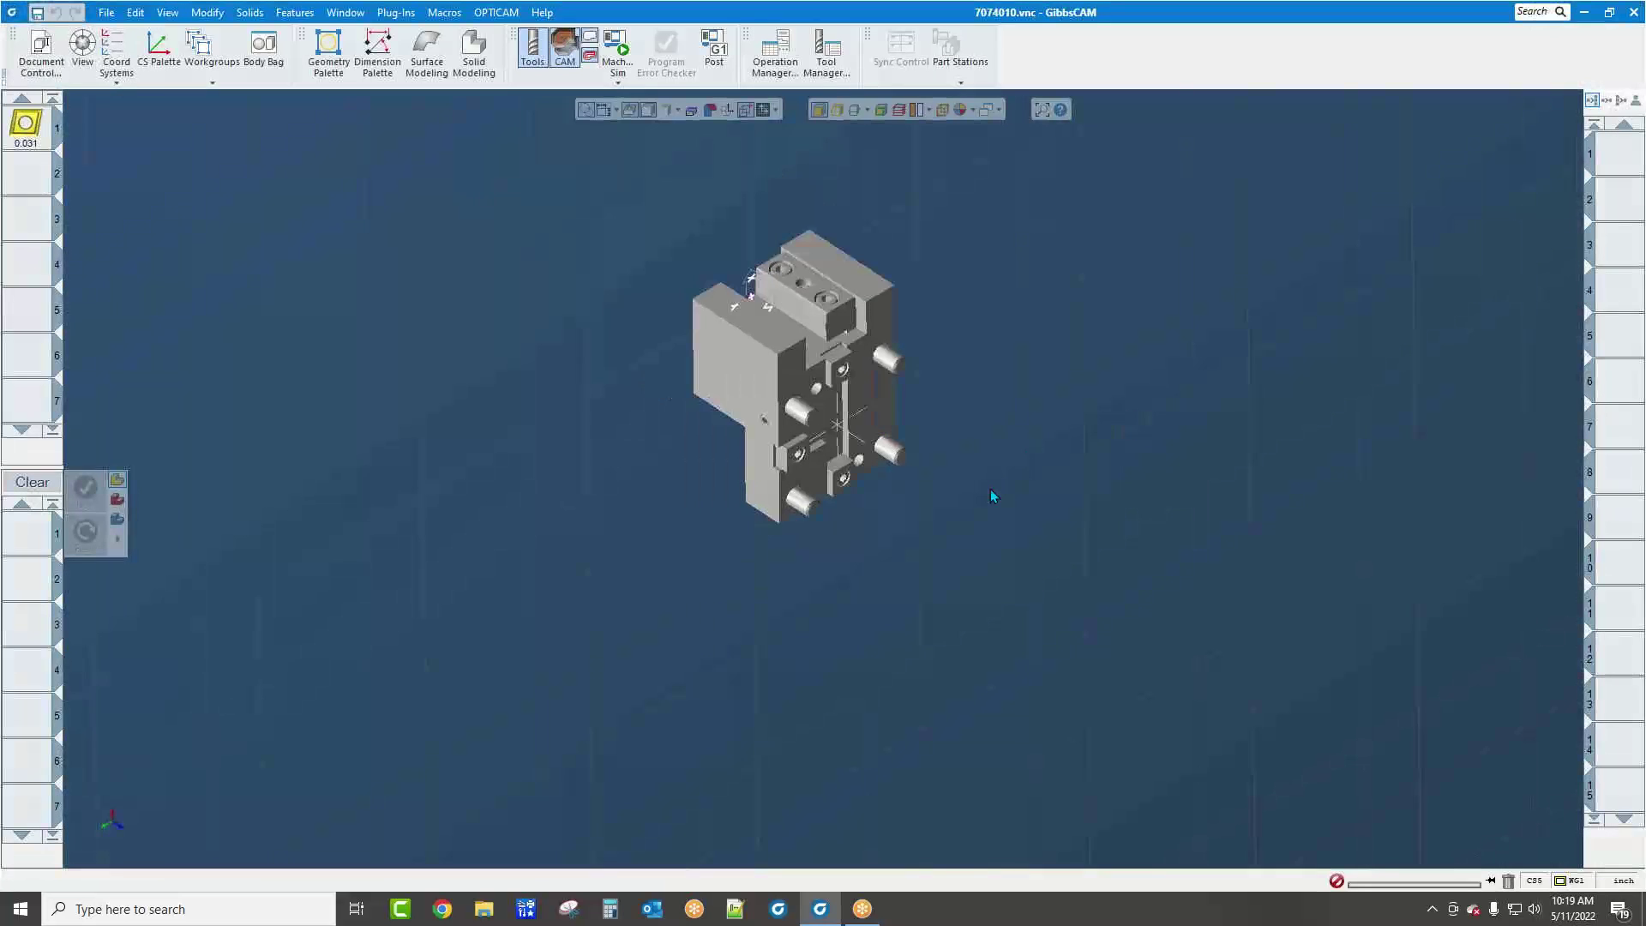
{"action": "scroll", "coordinate": [990, 490], "scroll_direction": "down", "scroll_amount": 3}
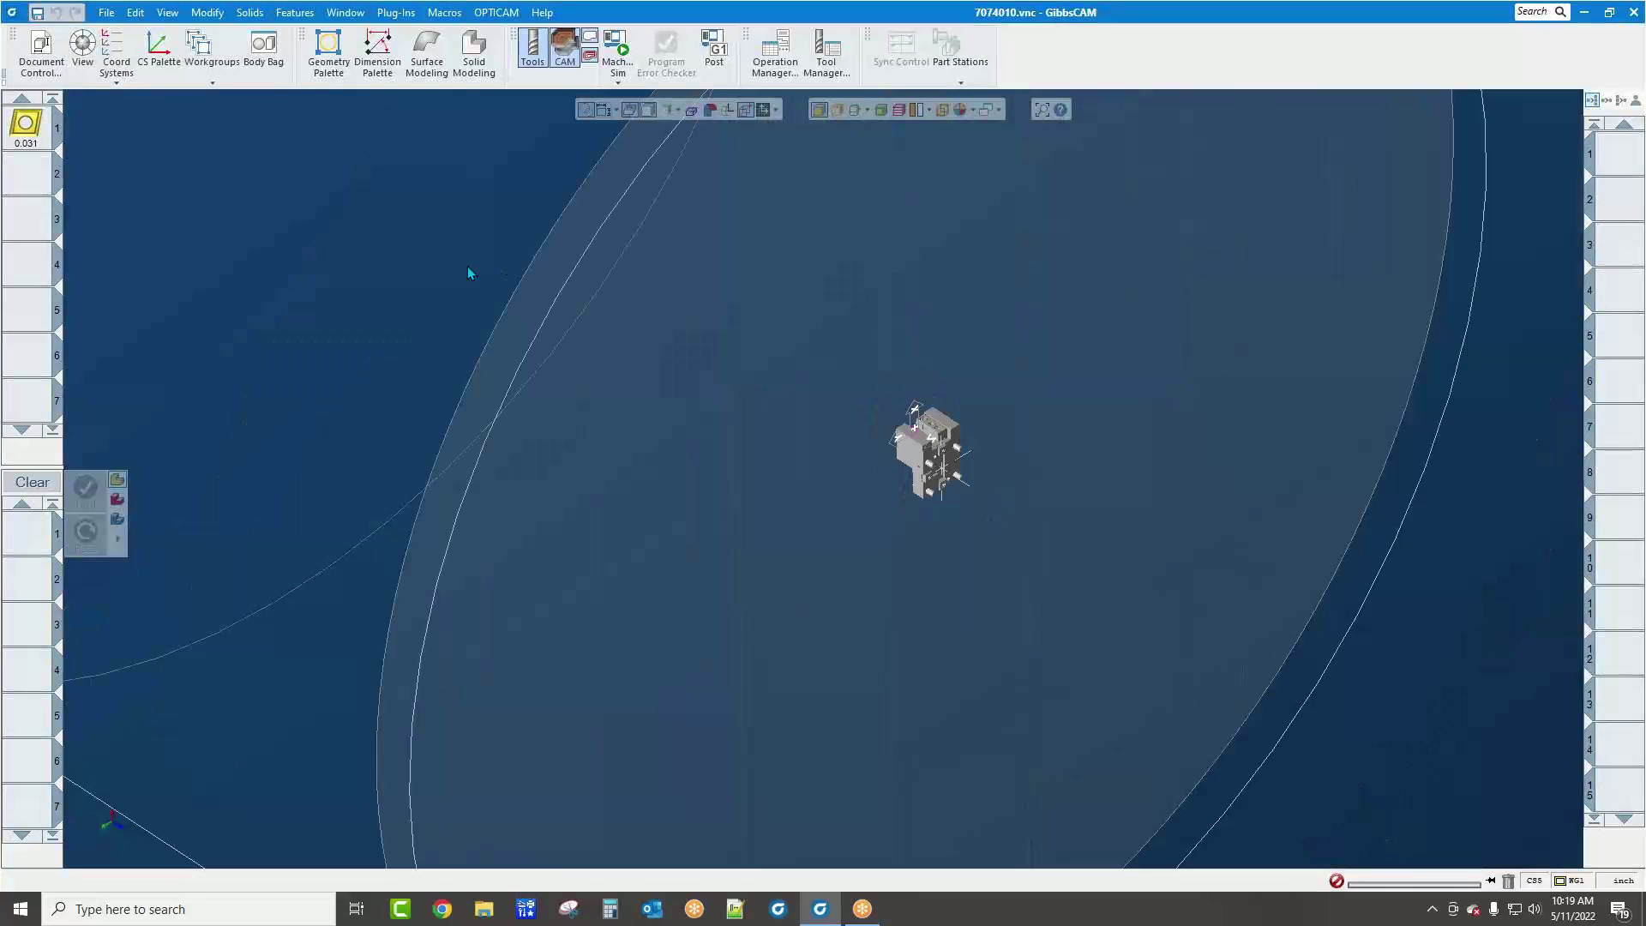
{"action": "scroll", "coordinate": [463, 278], "scroll_direction": "down", "scroll_amount": 1}
{"action": "left_click", "coordinate": [167, 12]}
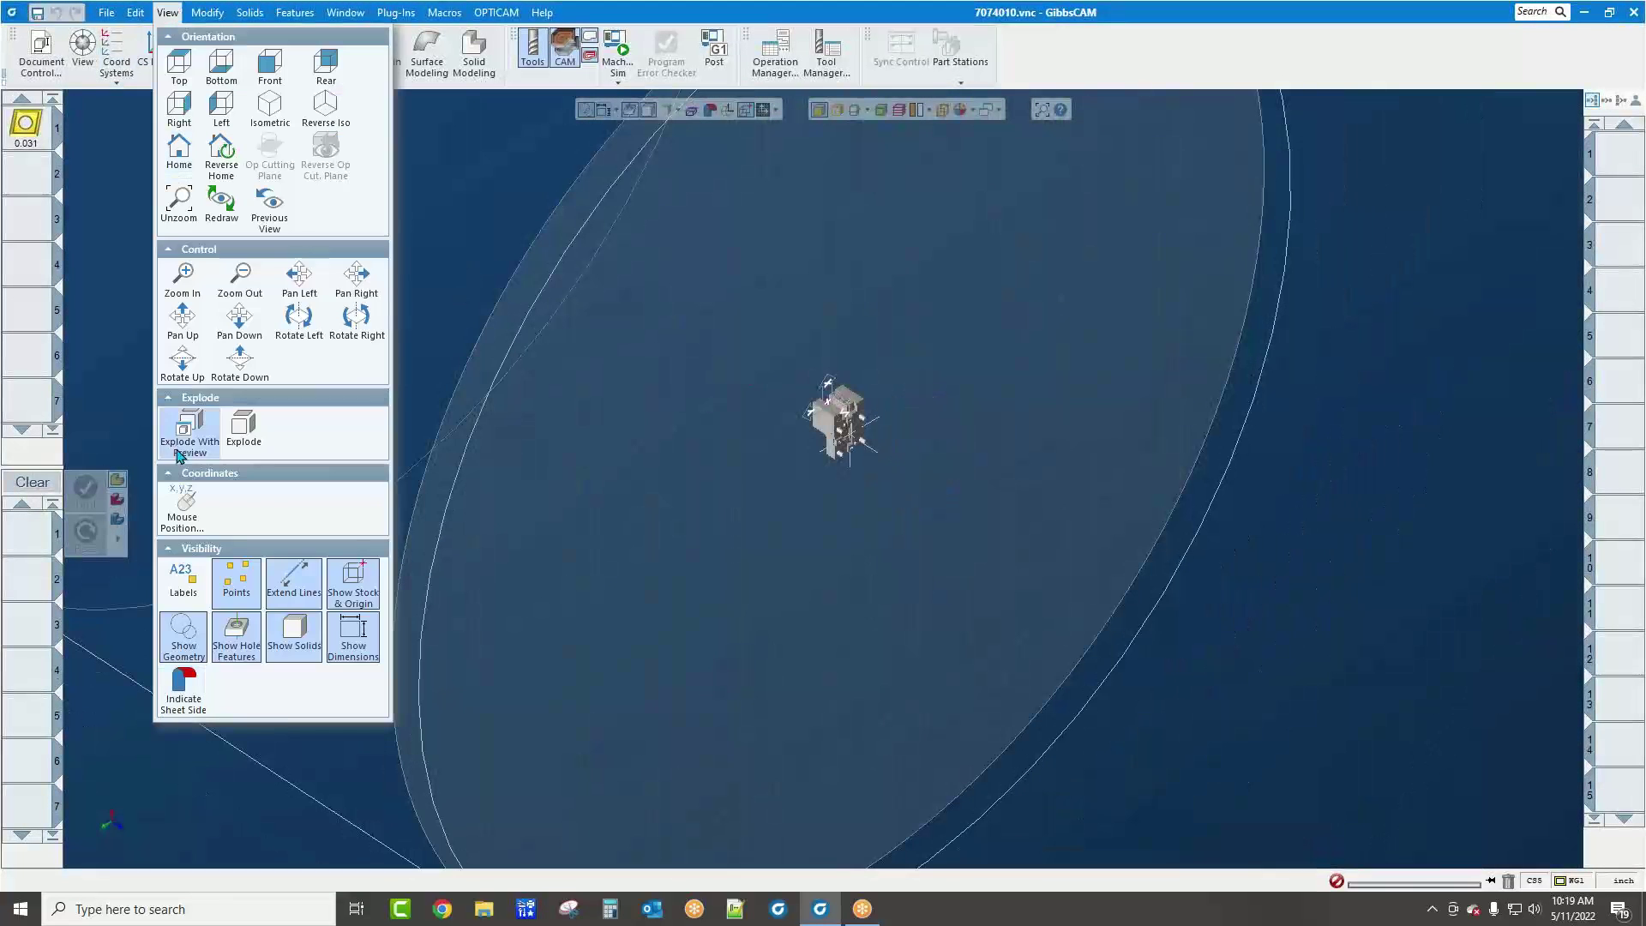
{"action": "left_click", "coordinate": [207, 12]}
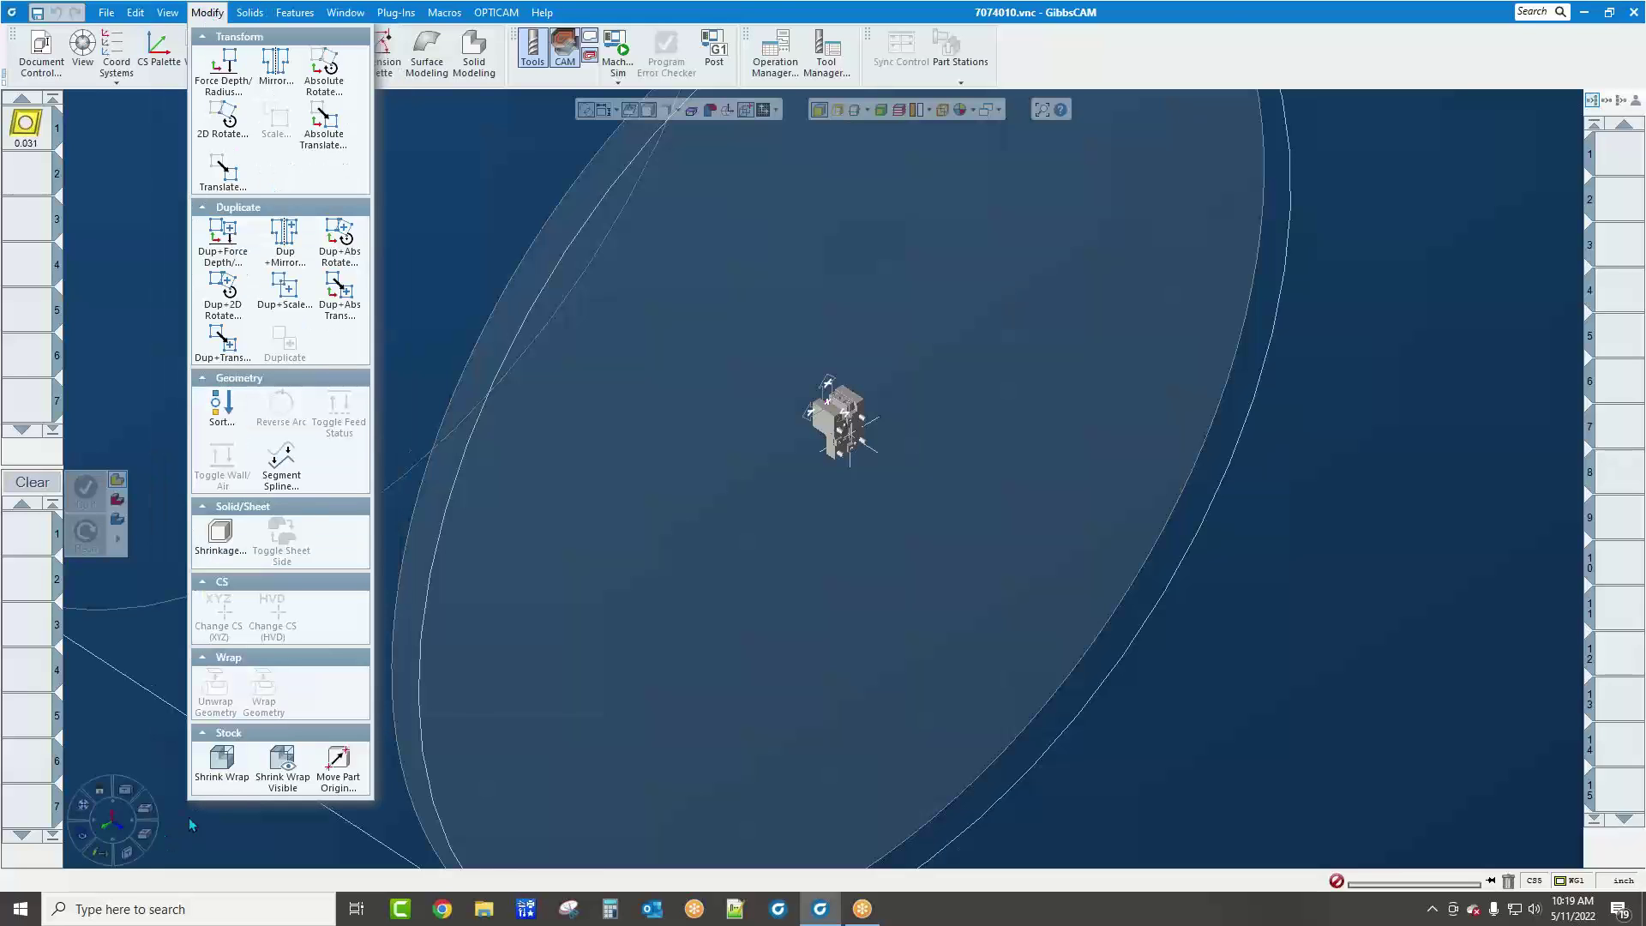
{"action": "left_click", "coordinate": [206, 780]}
{"action": "scroll", "coordinate": [488, 672], "scroll_direction": "down", "scroll_amount": 2}
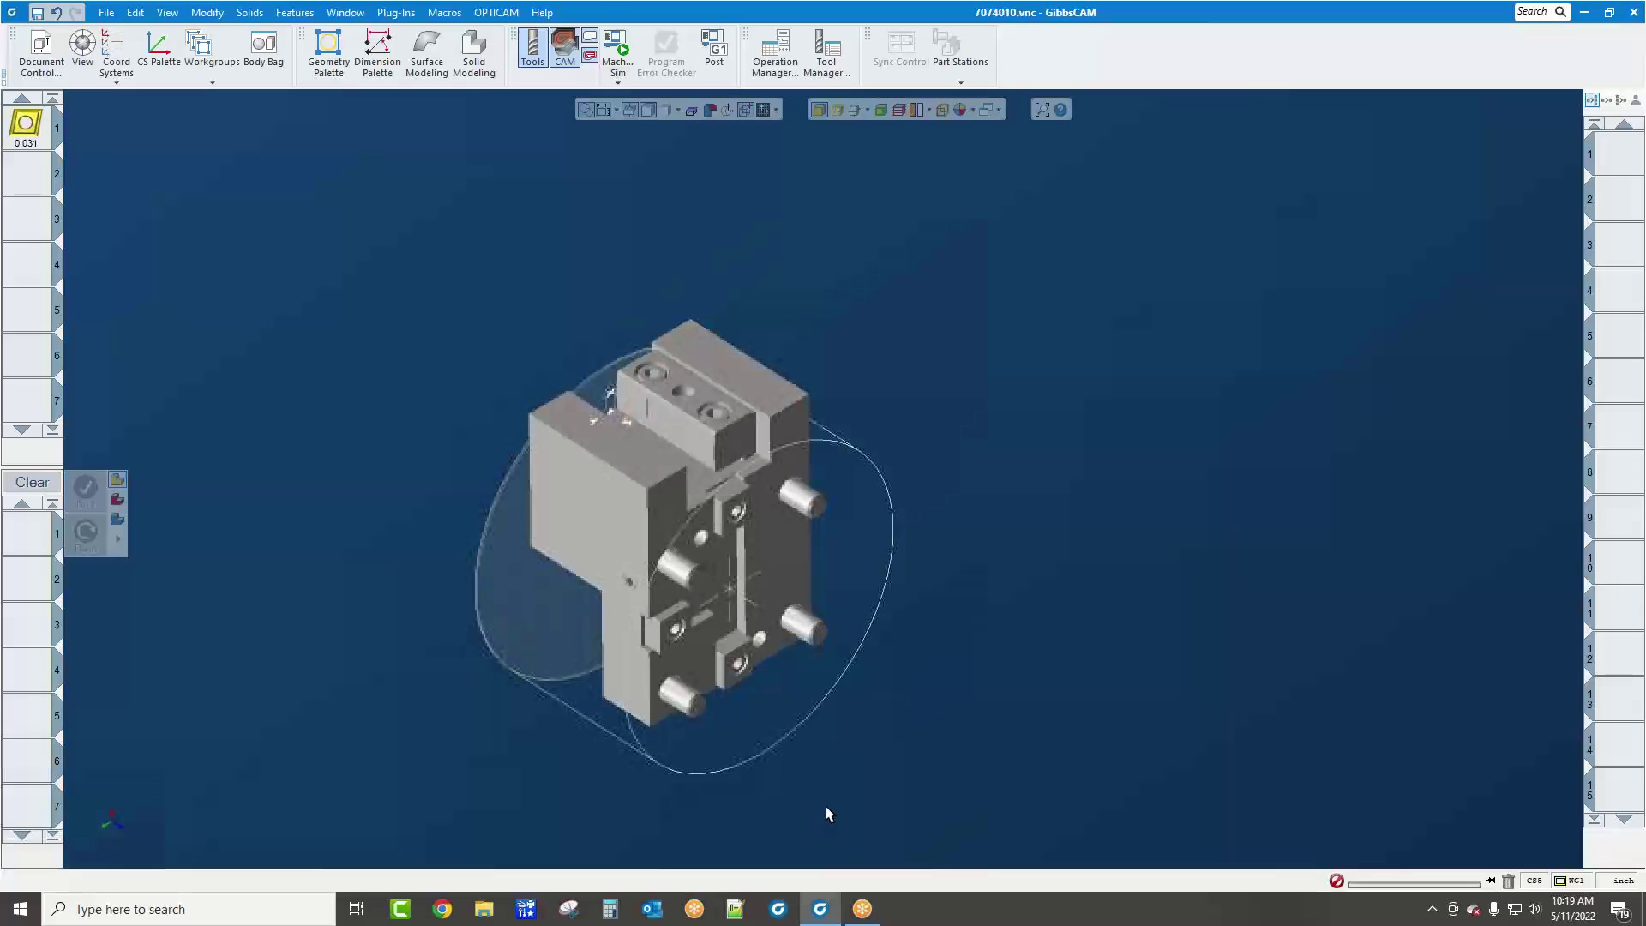
Open the coordinate systems list and activate the XY plane system to inspect the toolblock's mounting face
{"action": "left_click", "coordinate": [95, 48]}
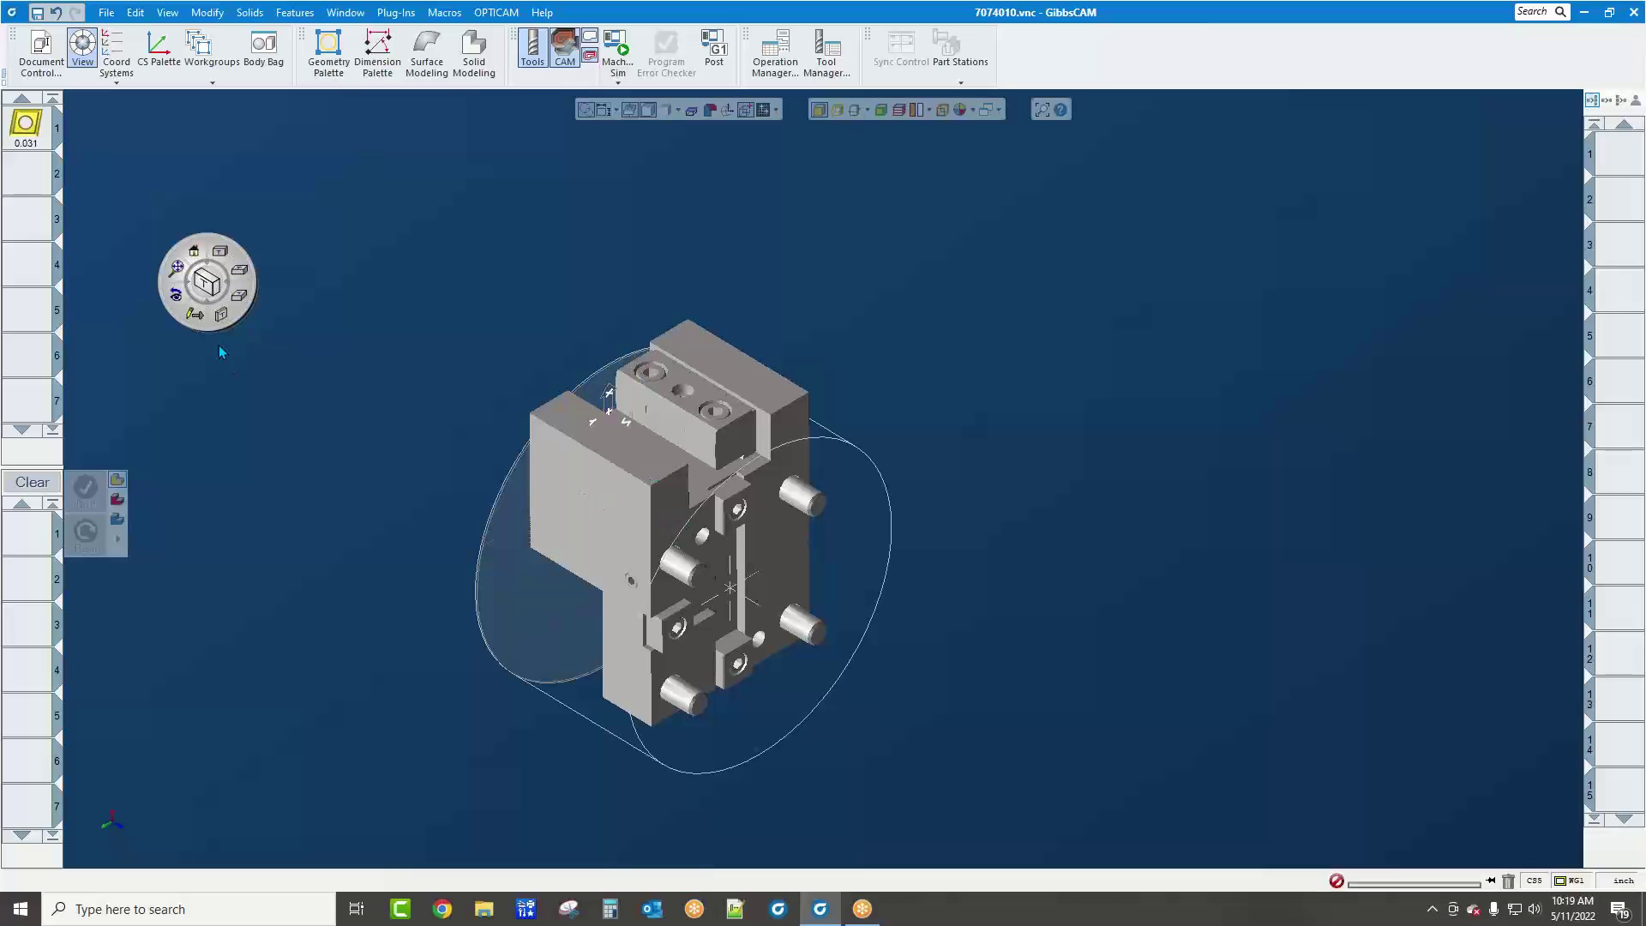
{"action": "left_click", "coordinate": [115, 47]}
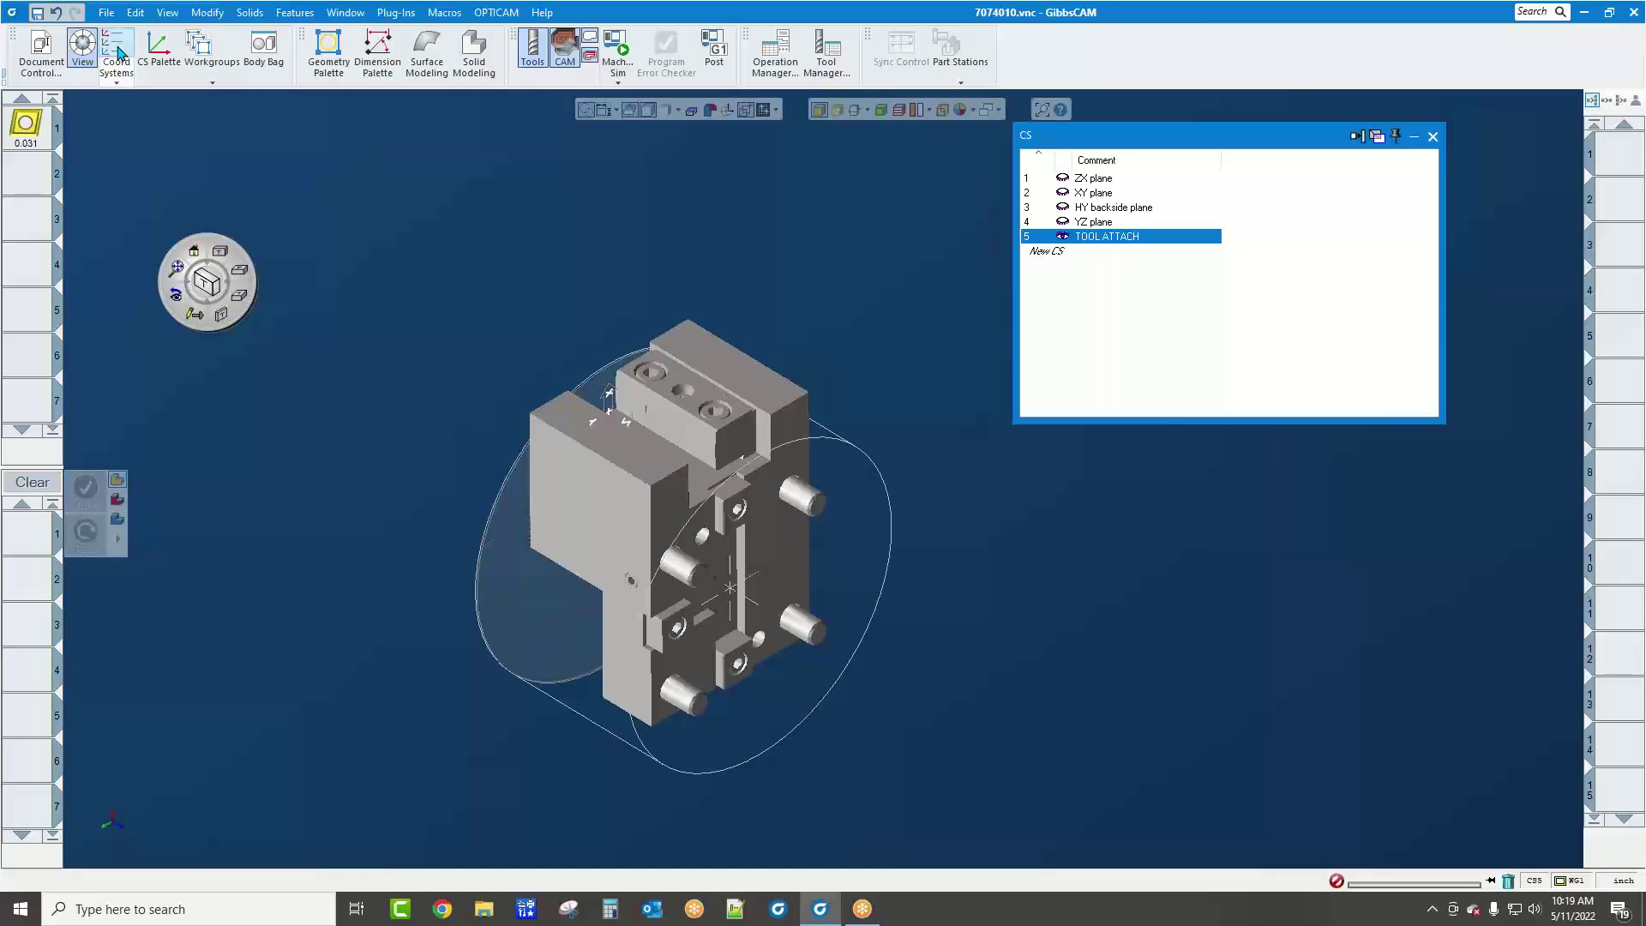
{"action": "left_click", "coordinate": [1084, 193]}
{"action": "scroll", "coordinate": [897, 742], "scroll_direction": "up", "scroll_amount": 5}
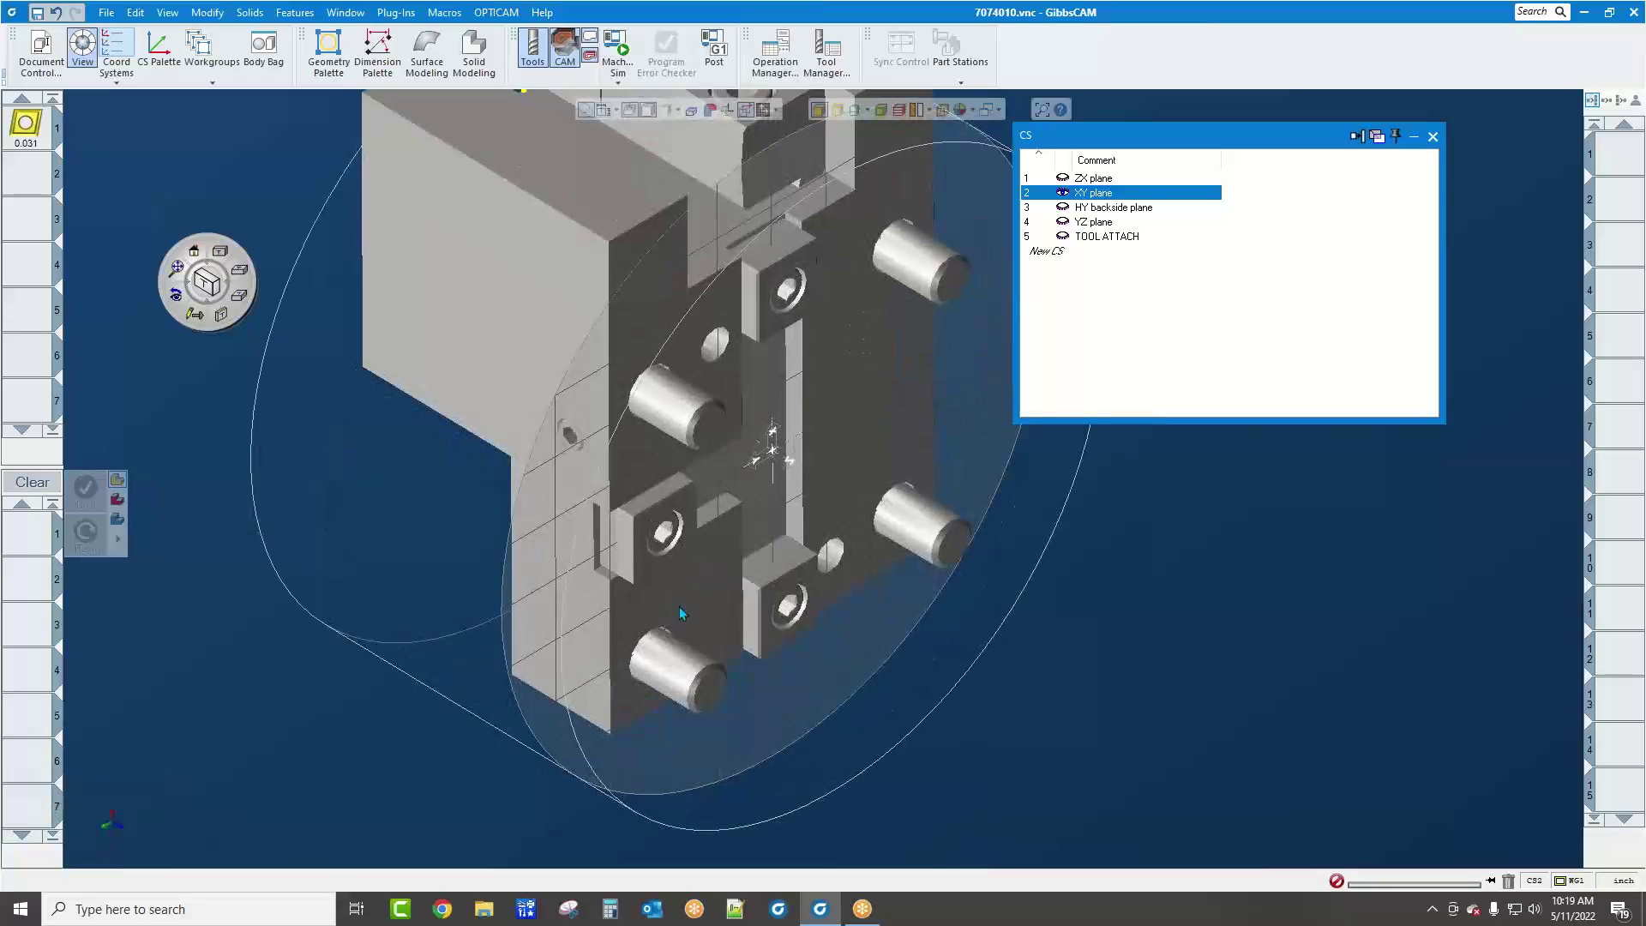
{"action": "left_click", "coordinate": [688, 614]}
{"action": "middle_click_drag", "start_coordinate": [703, 614], "coordinate": [867, 254]}
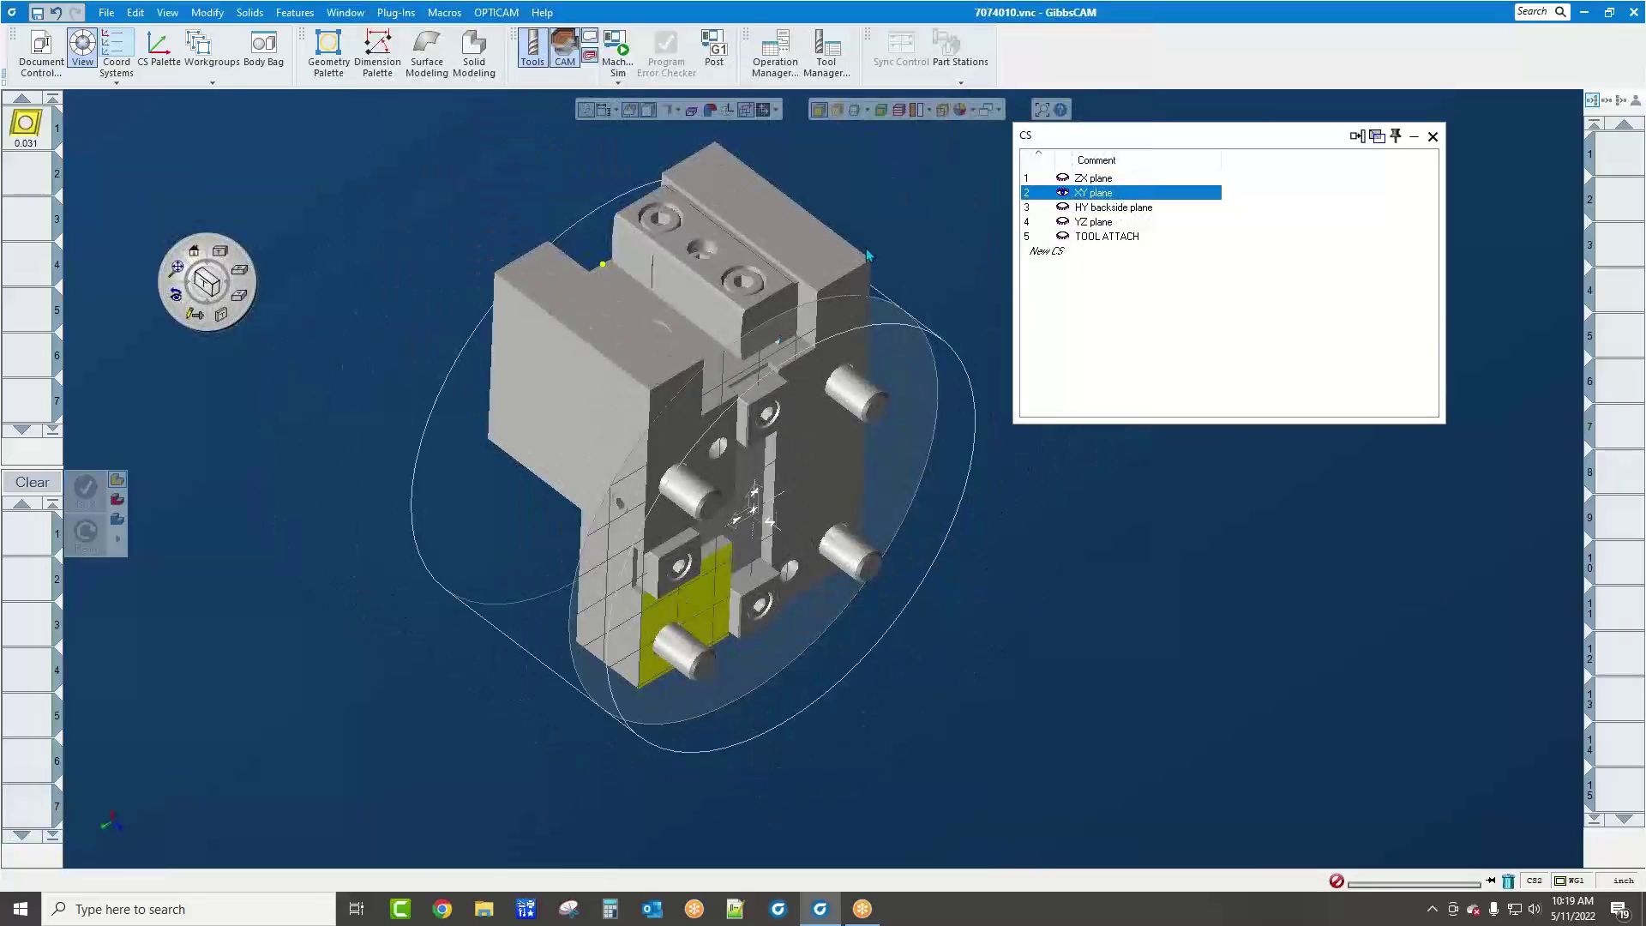
Activate the TOOL ATTACH coordinate system and examine its origin and orientation in the toolblock's tool slot
{"action": "left_click", "coordinate": [1087, 238]}
{"action": "middle_click_drag", "start_coordinate": [771, 600], "coordinate": [661, 707]}
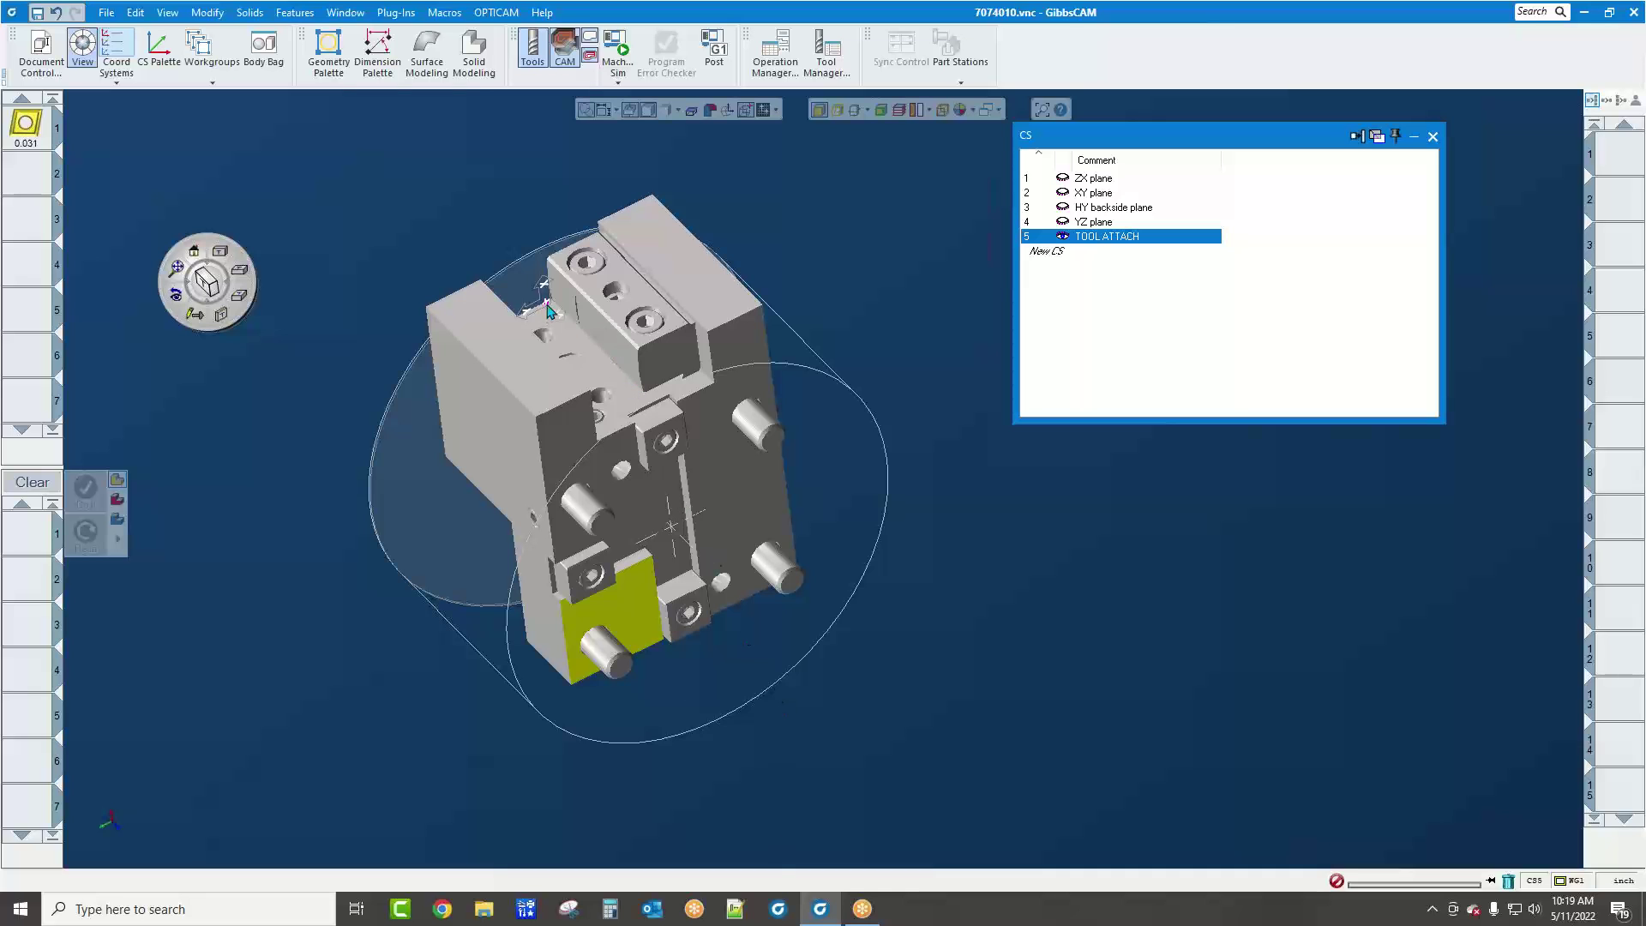
{"action": "scroll", "coordinate": [500, 242], "scroll_direction": "up", "scroll_amount": 5}
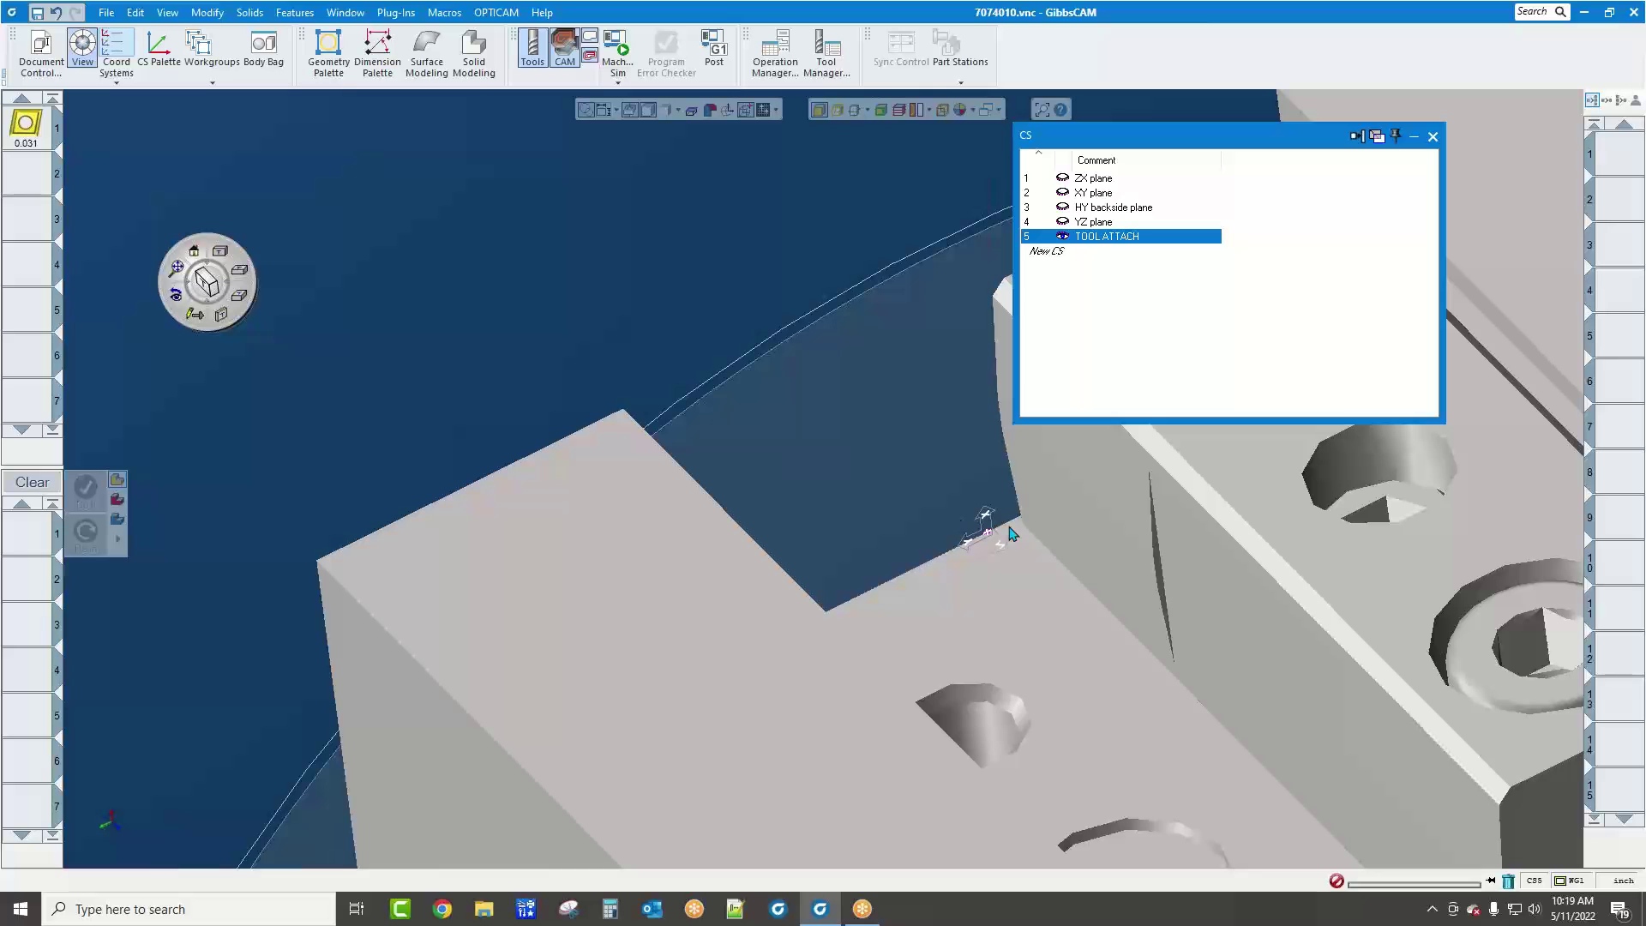
{"action": "left_click", "coordinate": [1009, 534]}
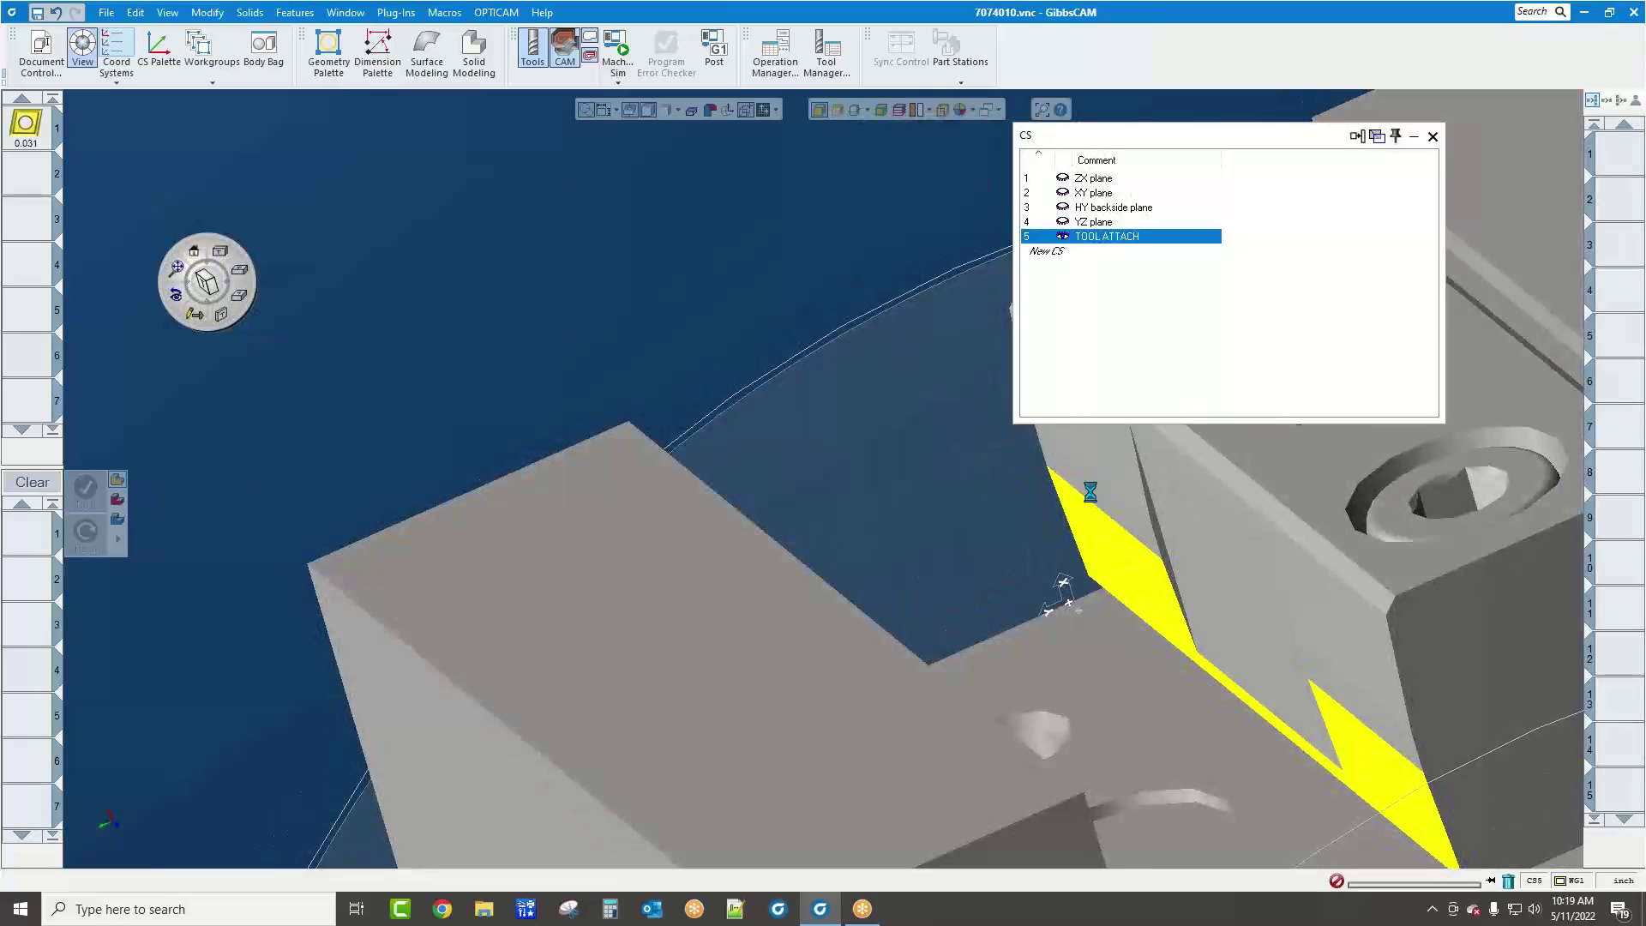
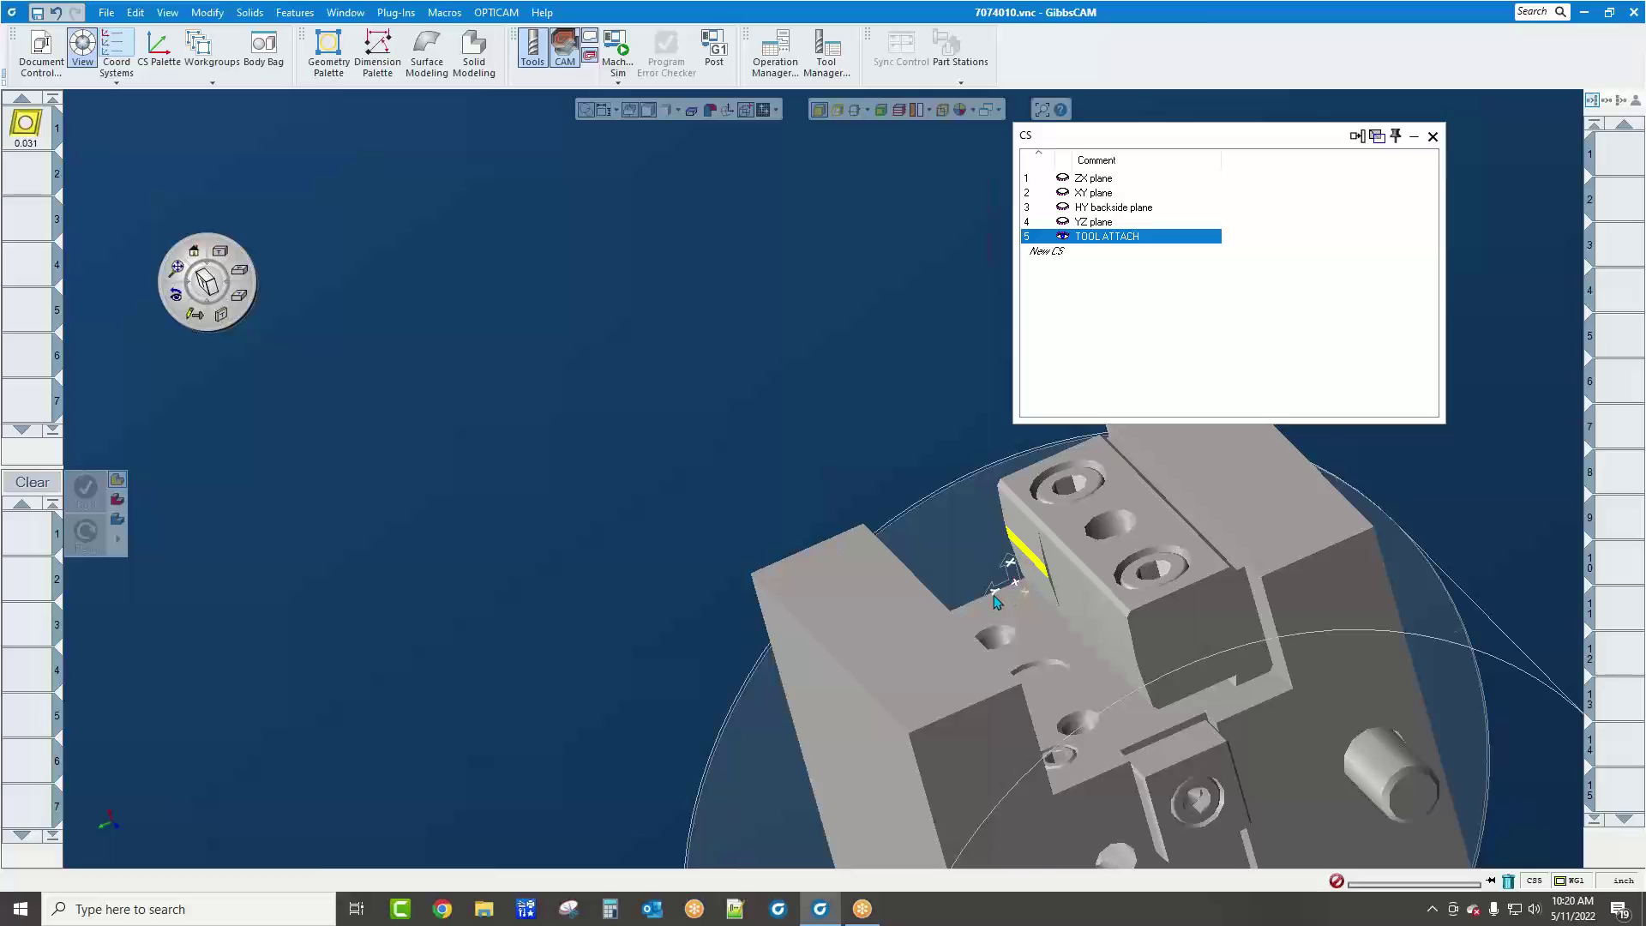
{"action": "scroll", "coordinate": [994, 596], "scroll_direction": "down", "scroll_amount": 1}
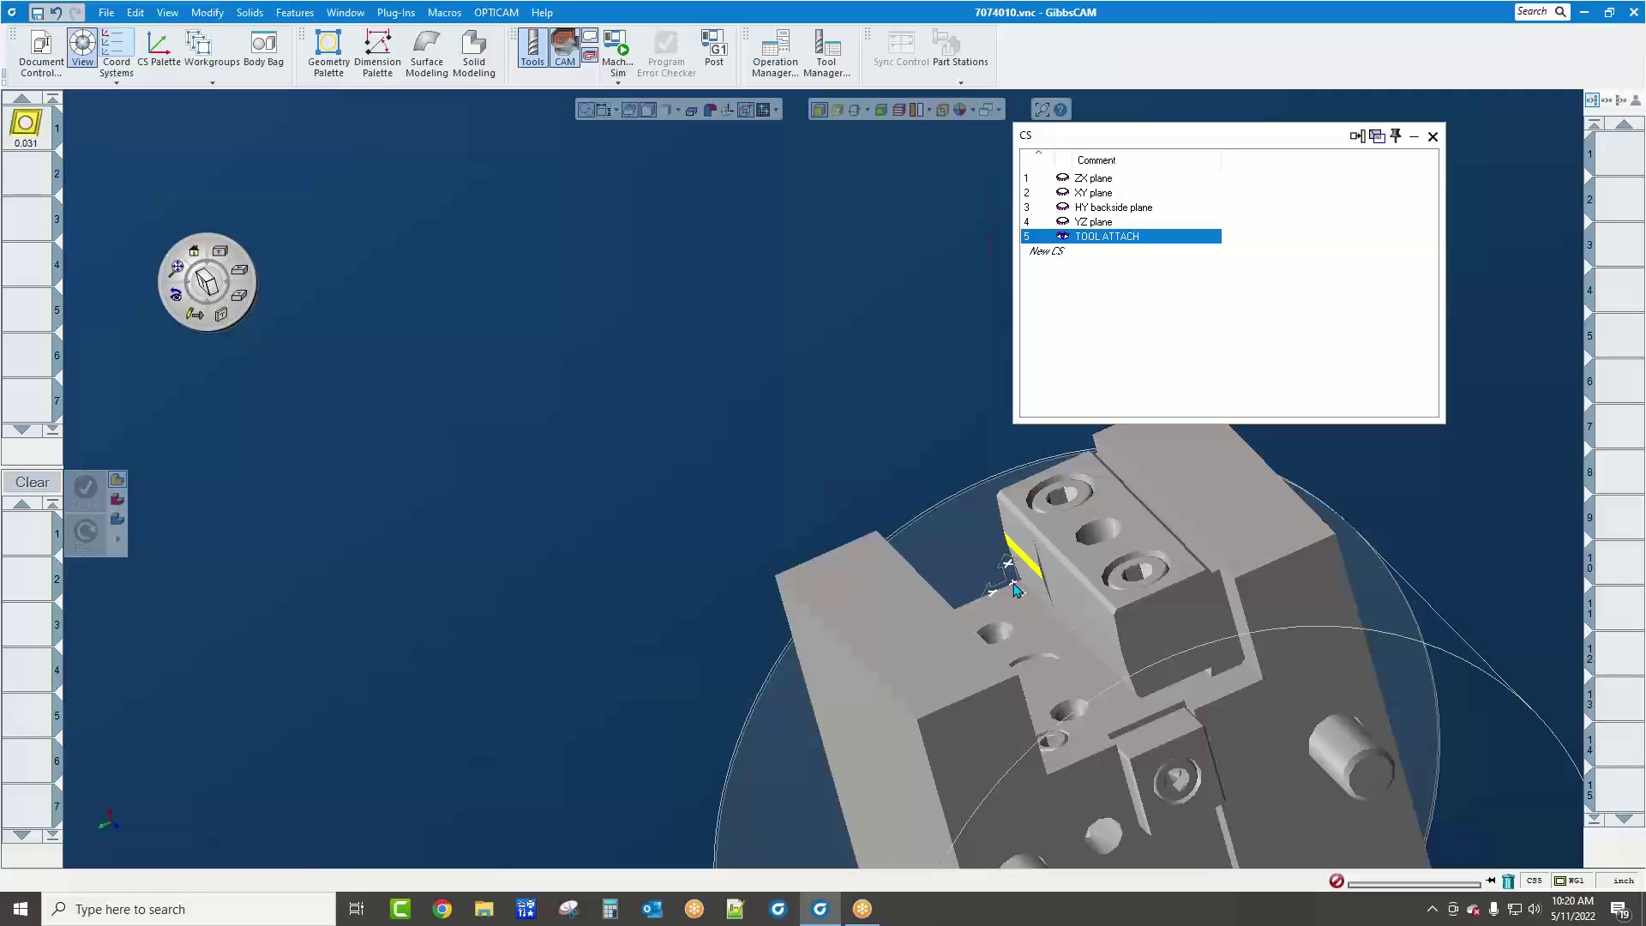
{"action": "left_click", "coordinate": [959, 523]}
{"action": "scroll", "coordinate": [957, 523], "scroll_direction": "down", "scroll_amount": 4}
{"action": "middle_click_drag", "start_coordinate": [957, 523], "coordinate": [1154, 651]}
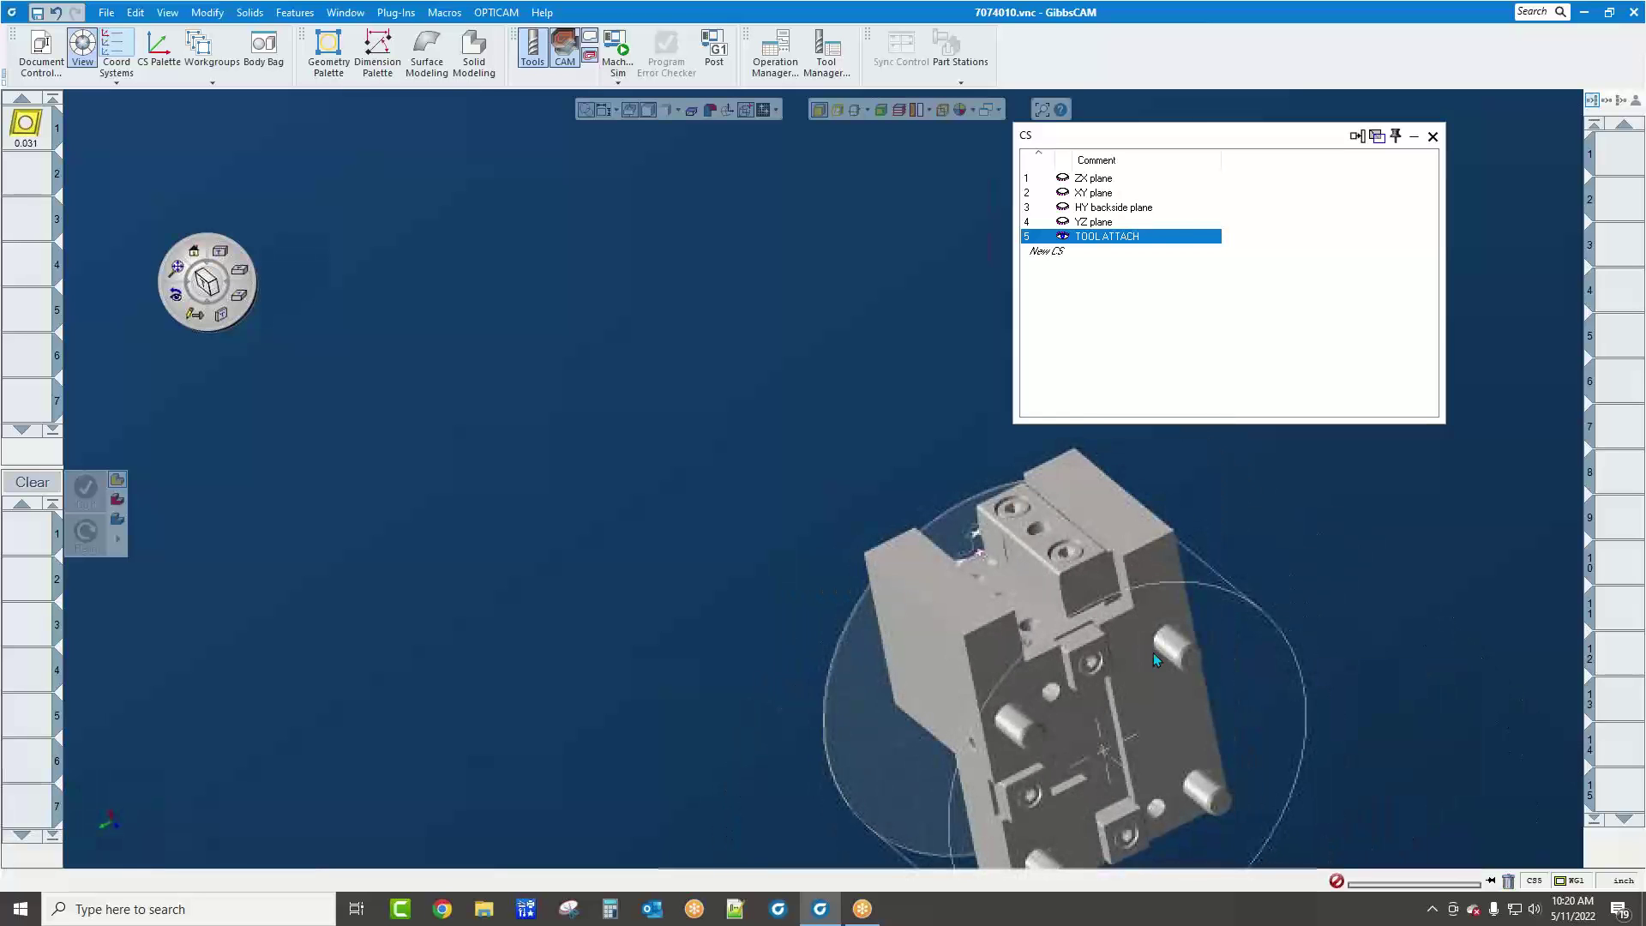
Open the Doosan BMT65 Holders library for editing from the intermediate tooling toolblock libraries
{"action": "left_click", "coordinate": [106, 13]}
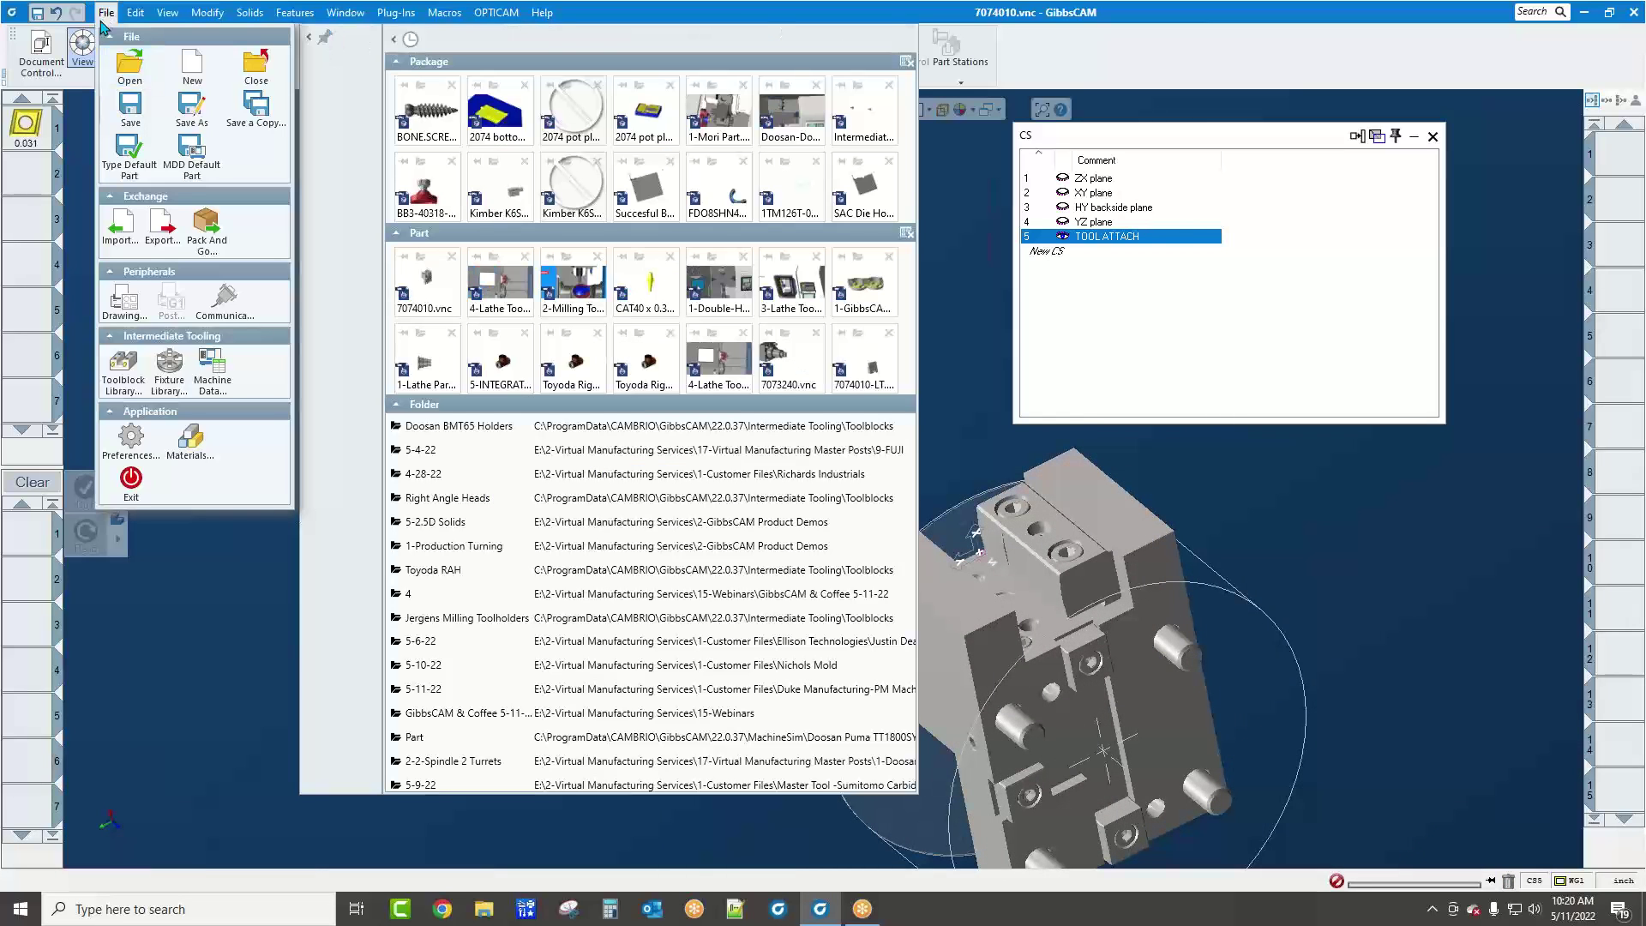
{"action": "left_click", "coordinate": [133, 373]}
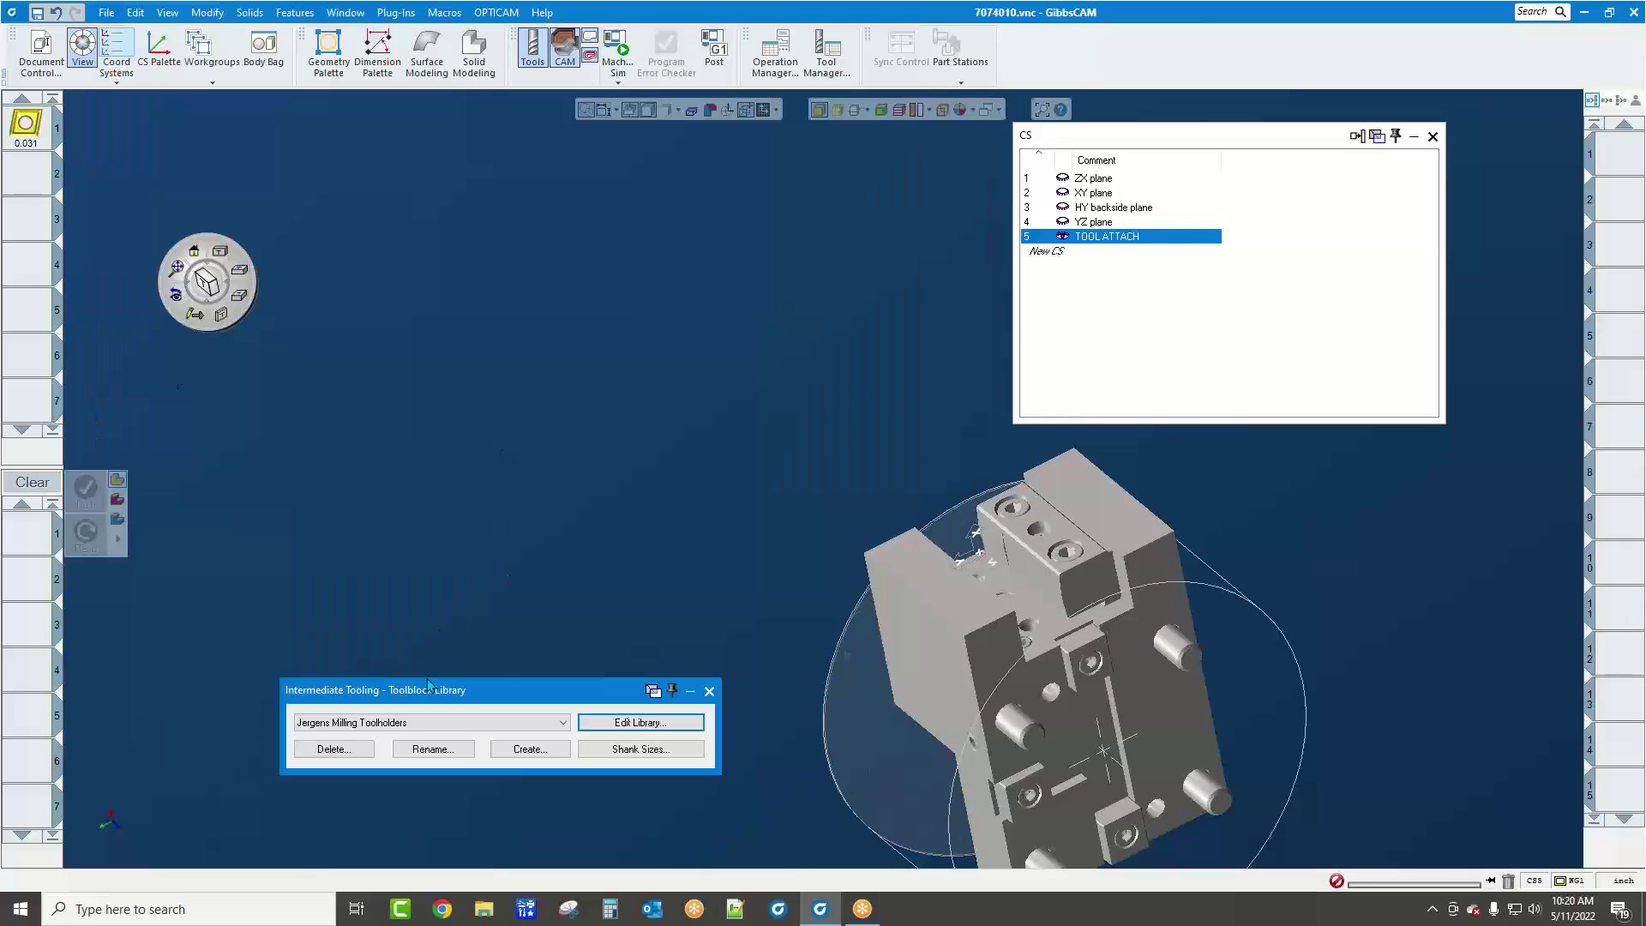
{"action": "left_click", "coordinate": [517, 722]}
{"action": "scroll", "coordinate": [467, 542], "scroll_direction": "up", "scroll_amount": 3}
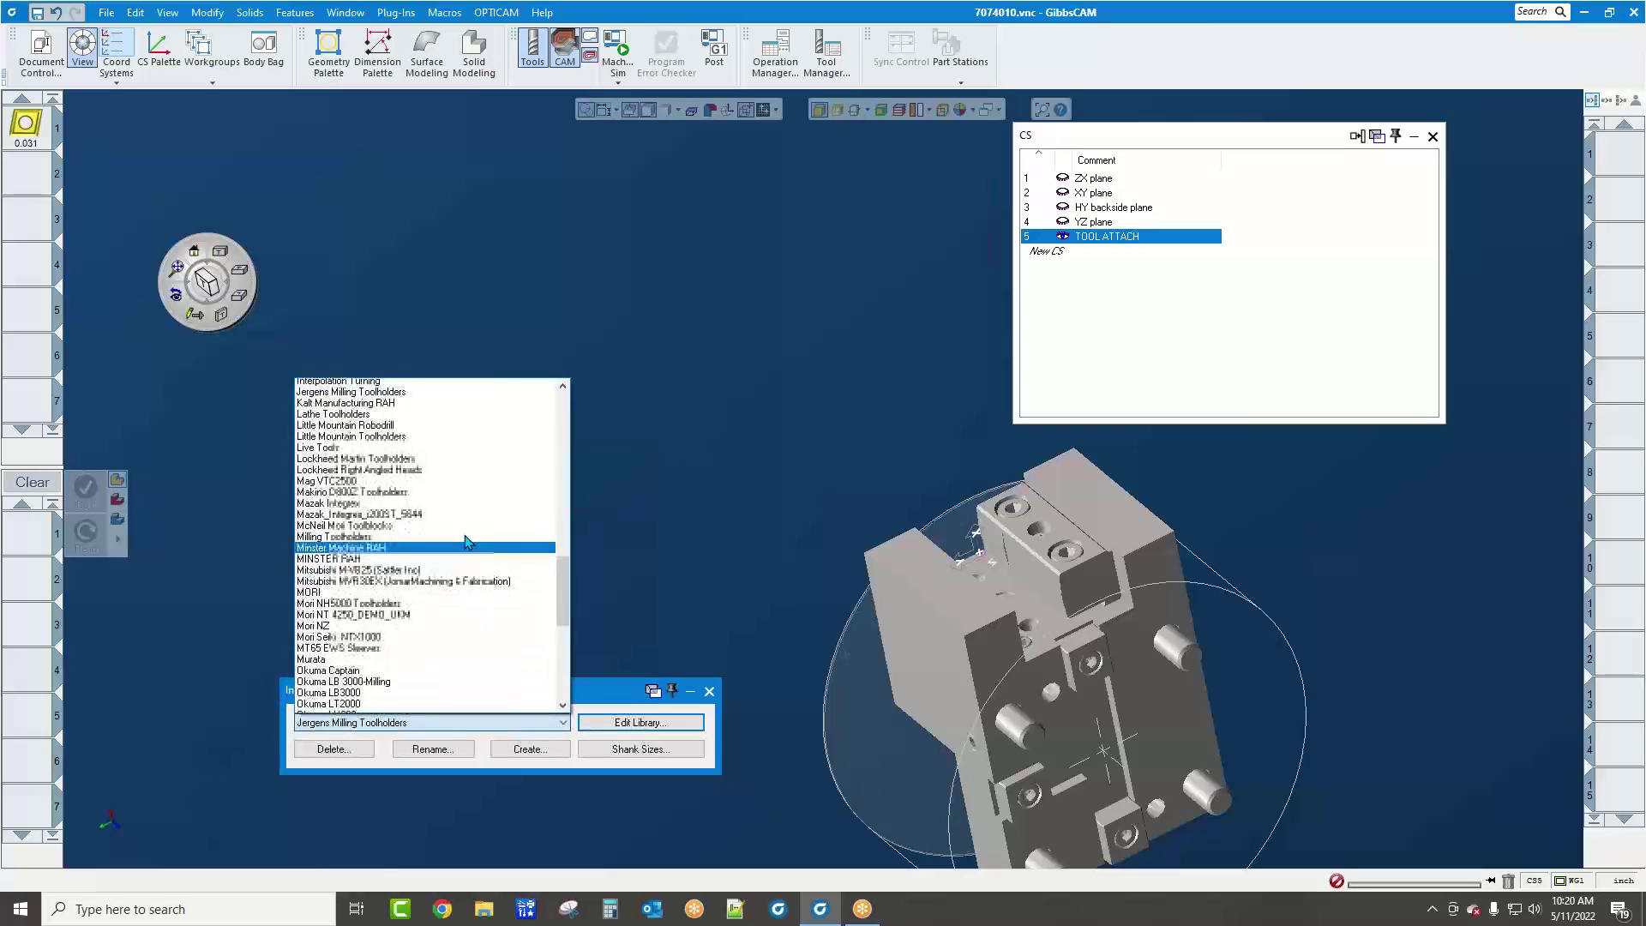
{"action": "scroll", "coordinate": [467, 542], "scroll_direction": "up", "scroll_amount": 9}
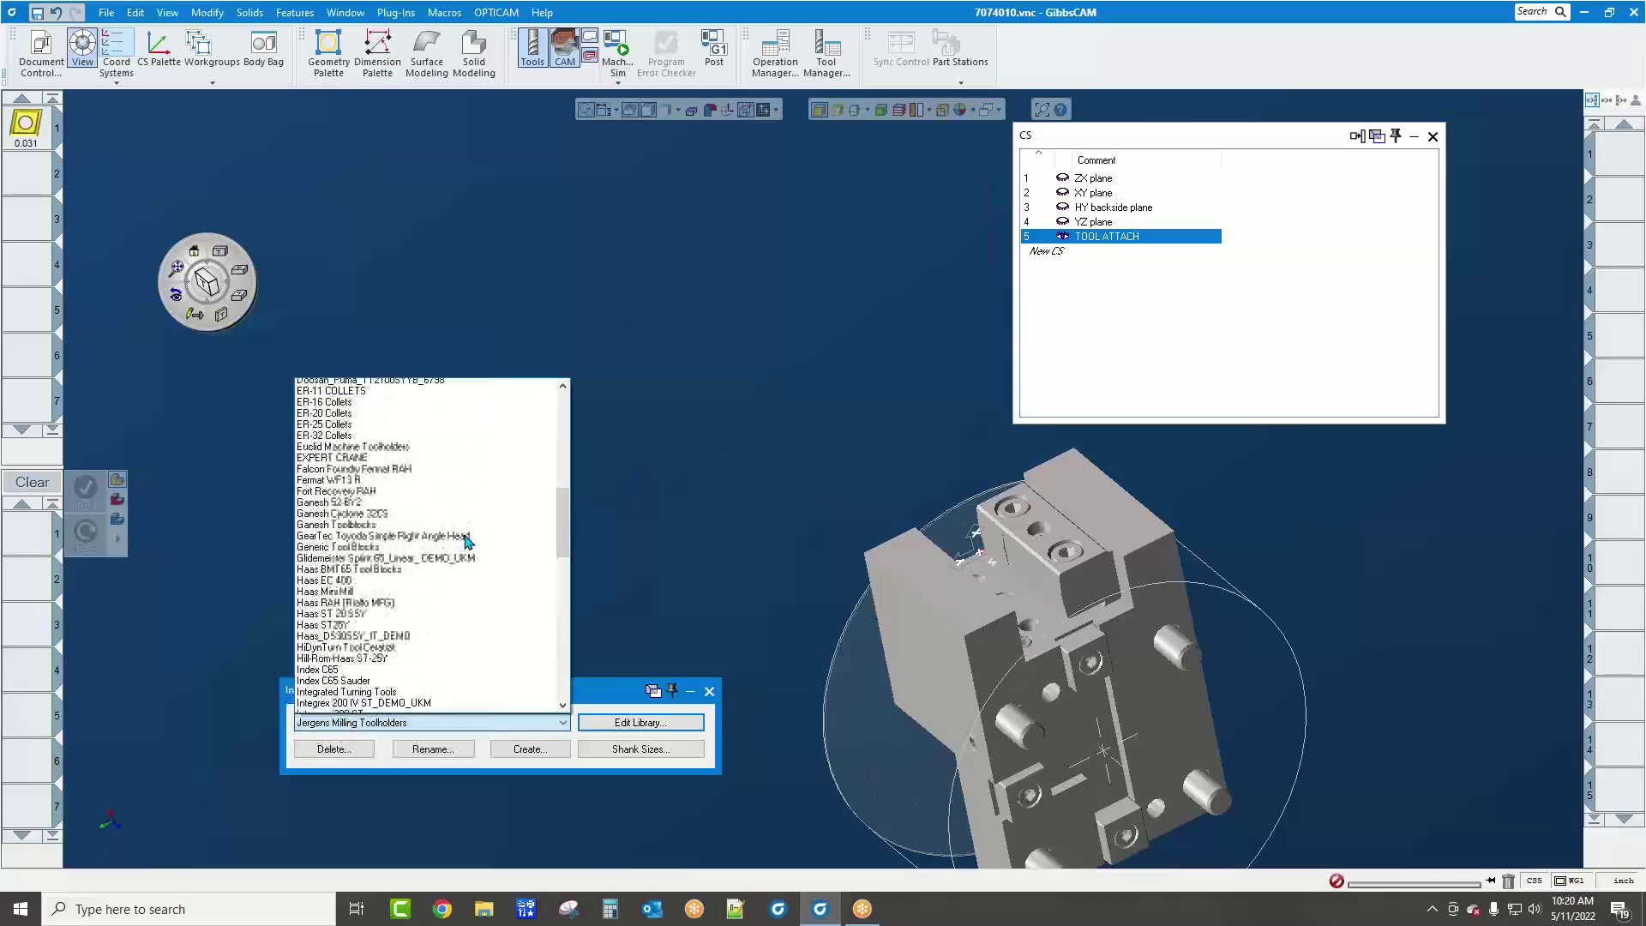
{"action": "scroll", "coordinate": [467, 542], "scroll_direction": "up", "scroll_amount": 1}
{"action": "scroll", "coordinate": [467, 542], "scroll_direction": "up", "scroll_amount": 7}
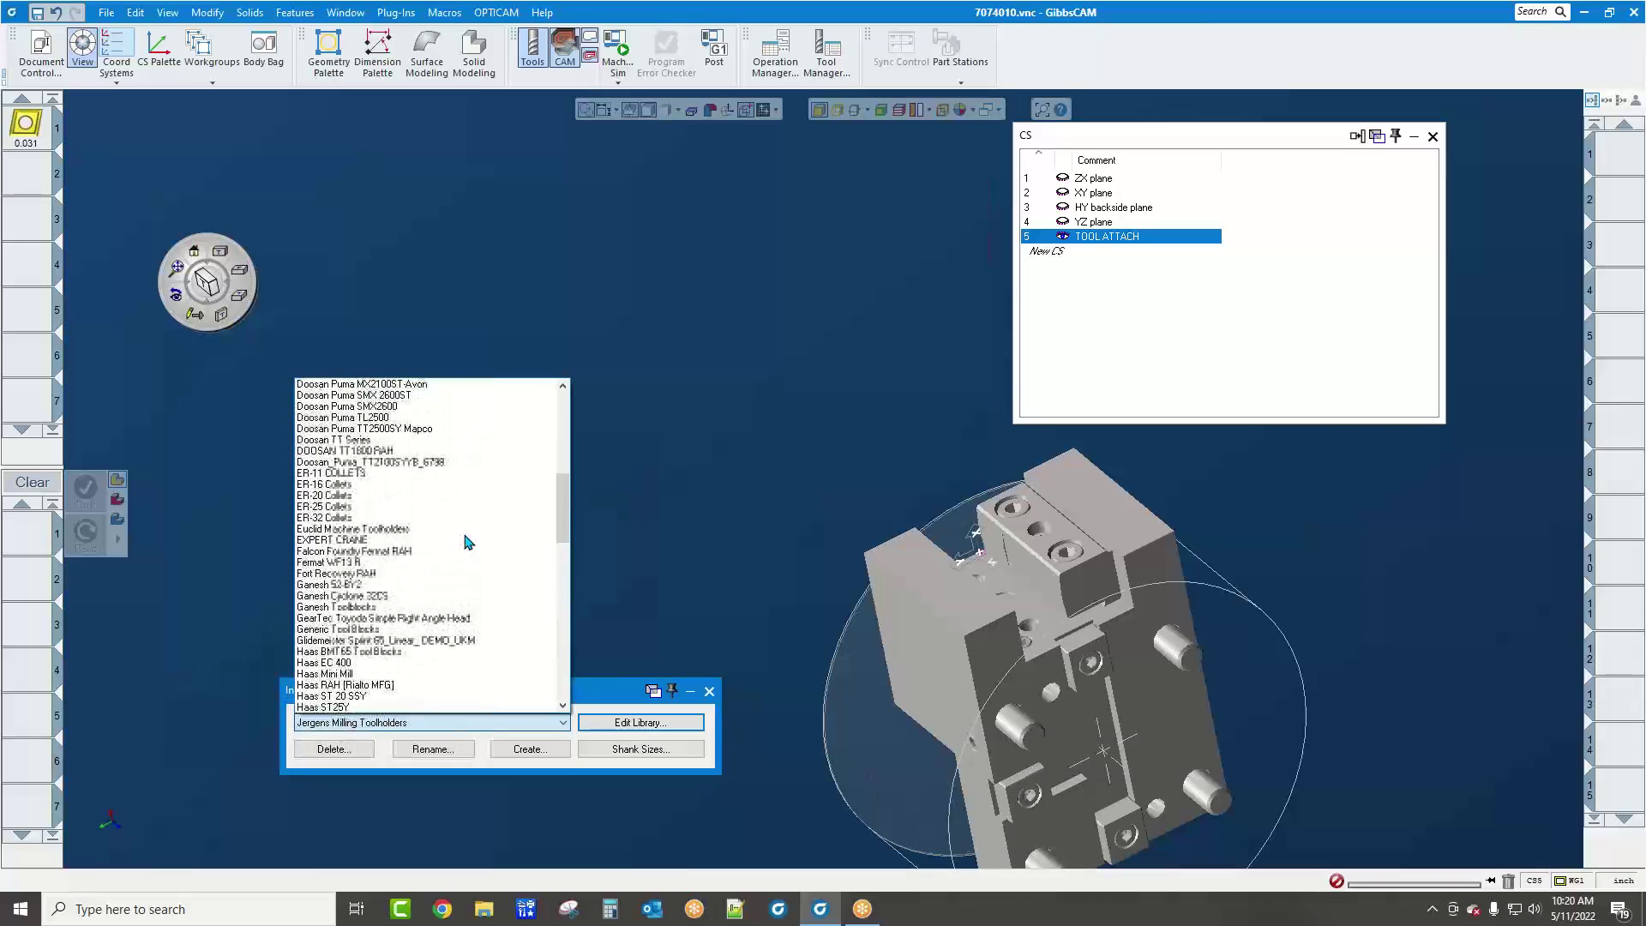
{"action": "scroll", "coordinate": [467, 541], "scroll_direction": "up", "scroll_amount": 1}
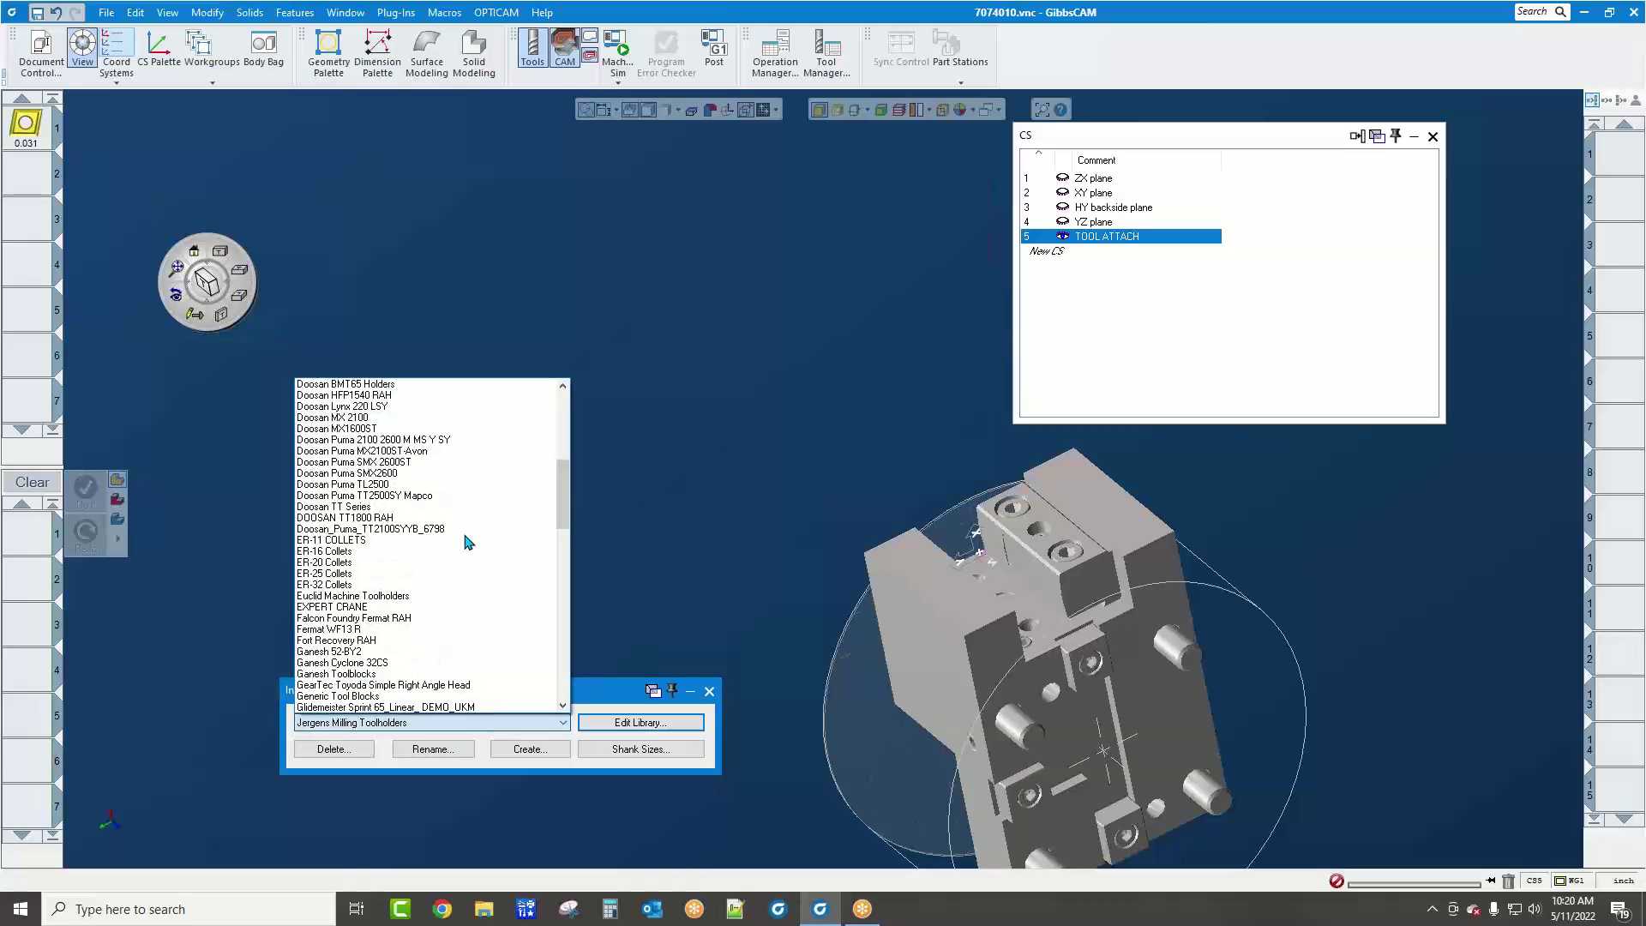
{"action": "scroll", "coordinate": [467, 542], "scroll_direction": "up", "scroll_amount": 1}
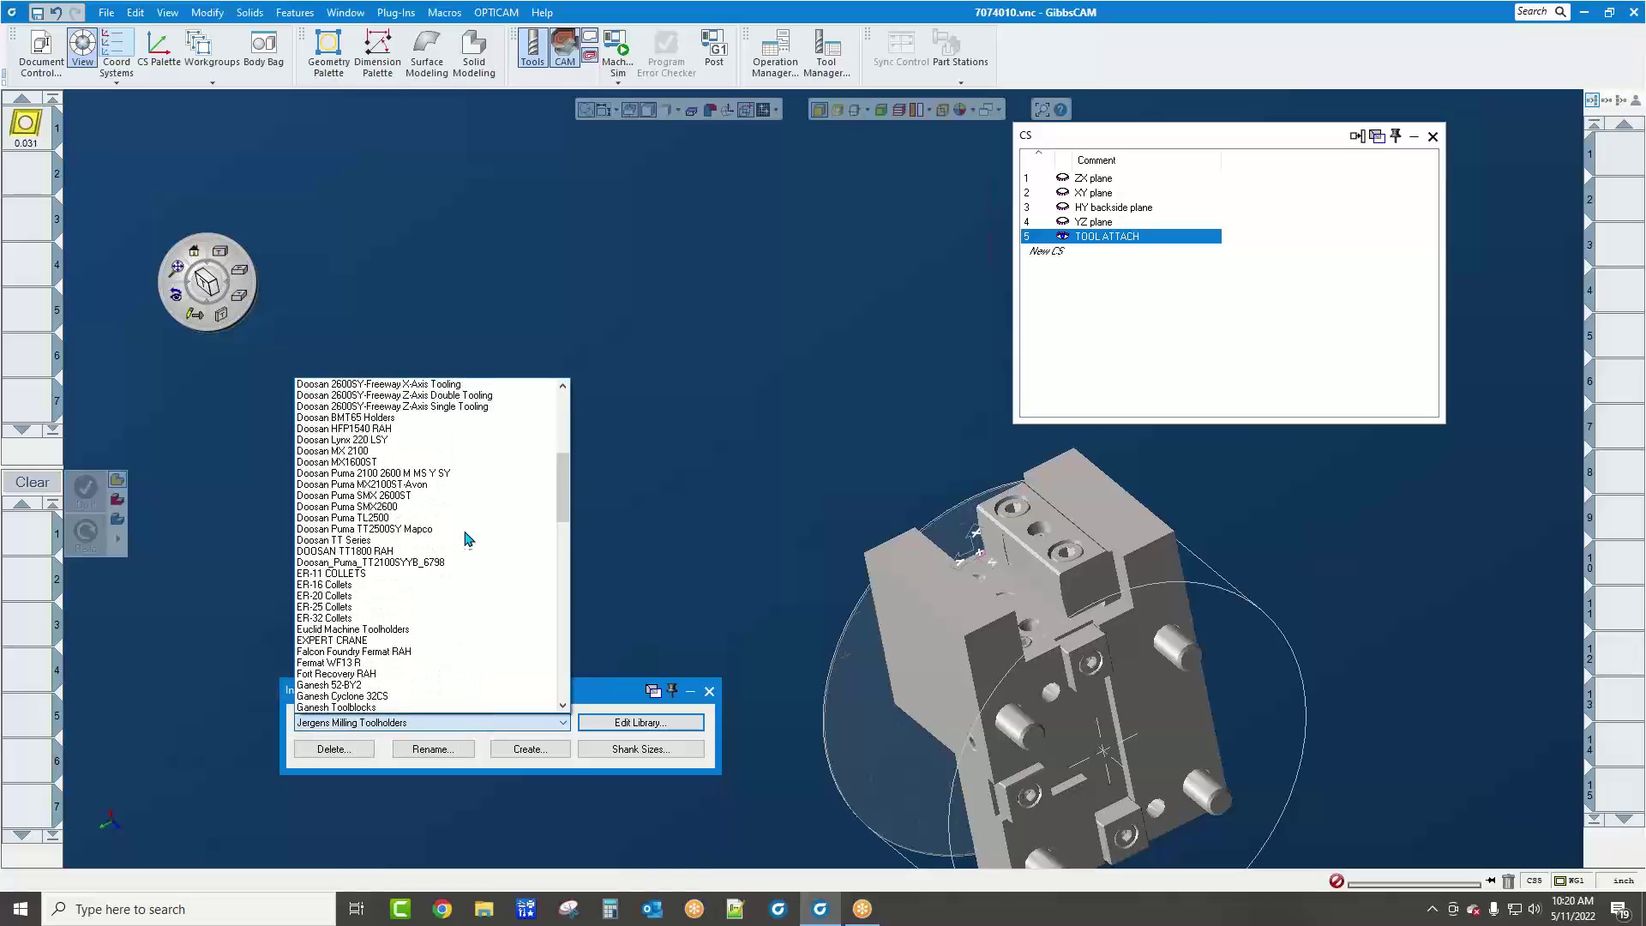
{"action": "left_click", "coordinate": [411, 417]}
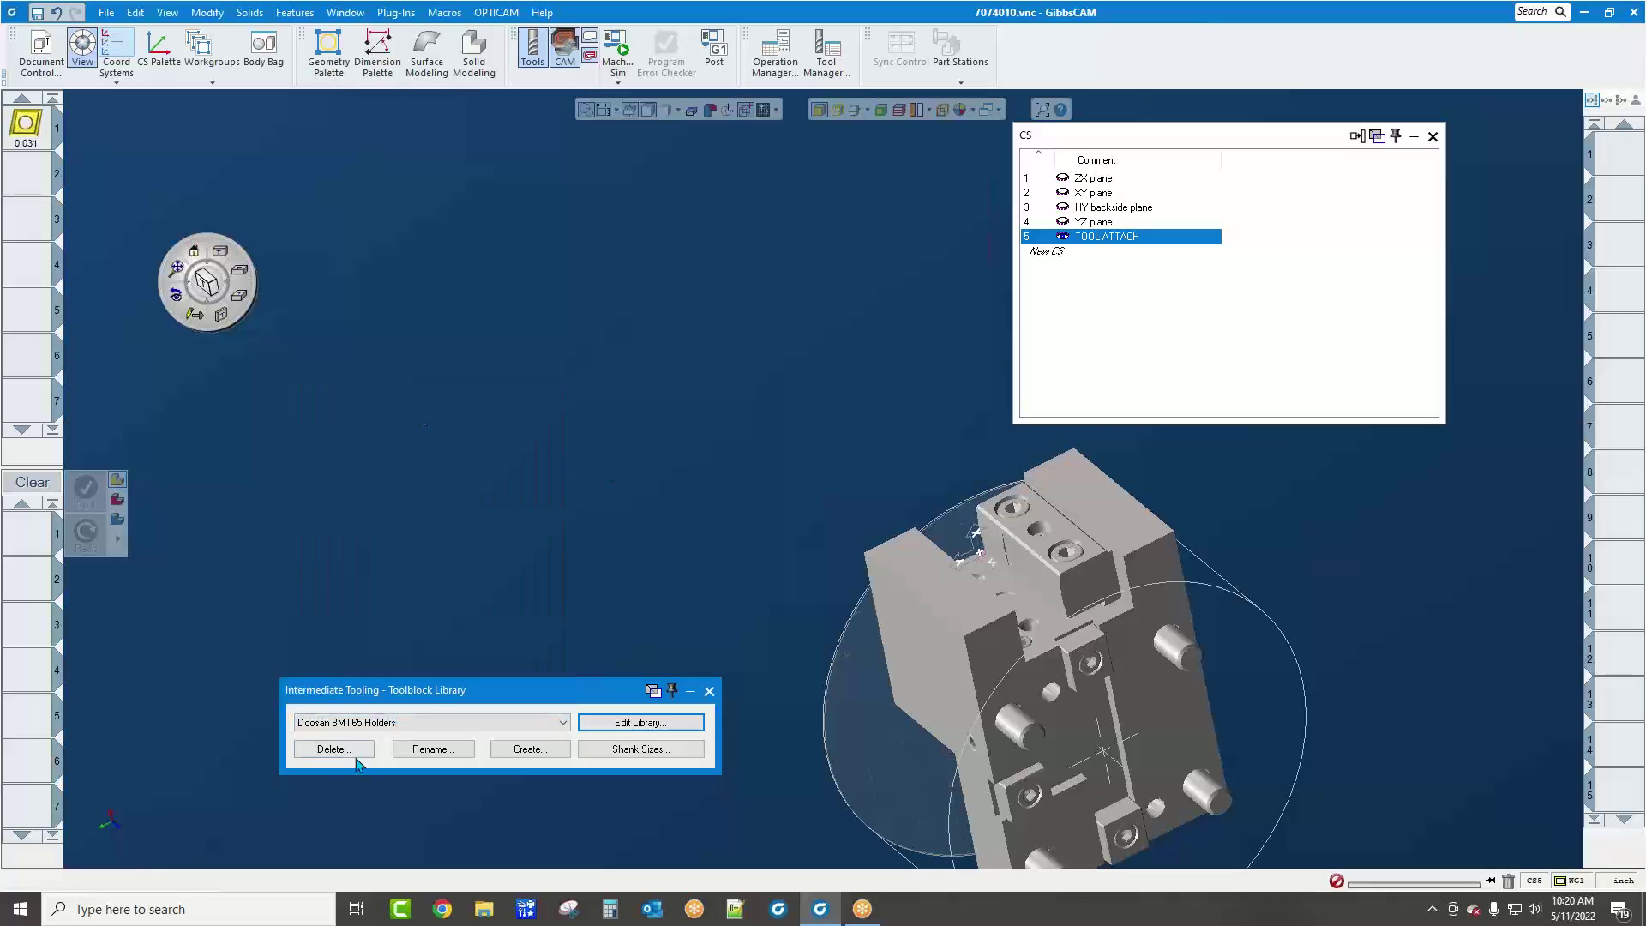
{"action": "left_click", "coordinate": [634, 722]}
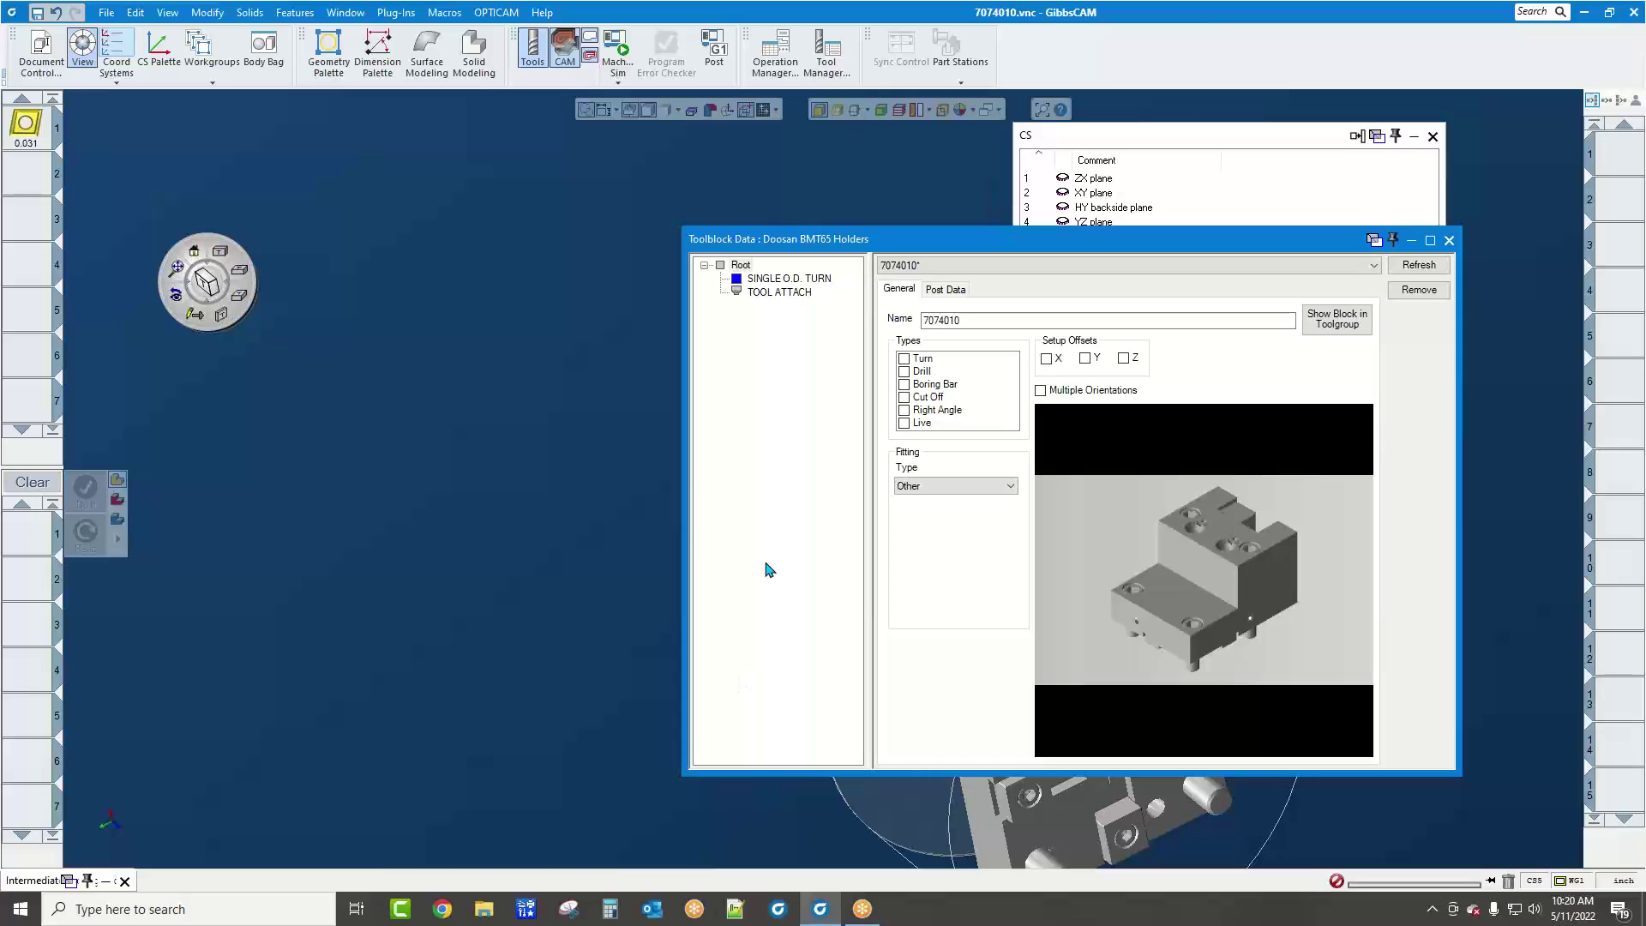
Remove the existing 7074010 toolblock entry from the Doosan BMT65 Holders library
{"action": "left_click", "coordinate": [1418, 290]}
{"action": "left_click", "coordinate": [837, 506]}
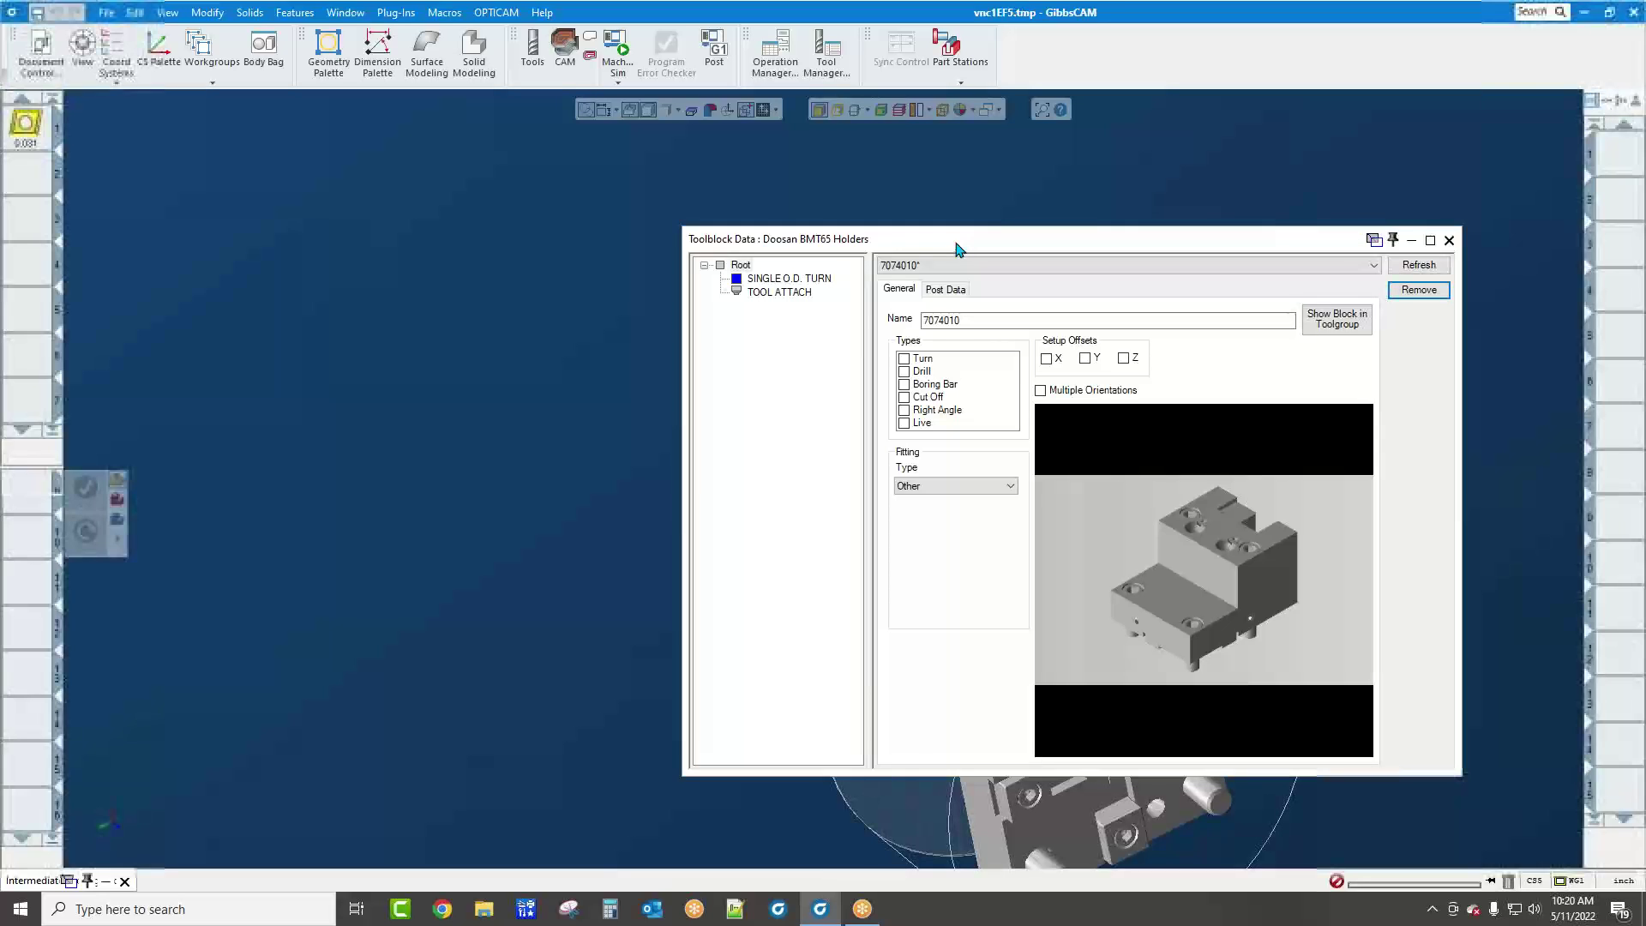
{"action": "left_click_drag", "start_coordinate": [961, 244], "coordinate": [396, 182]}
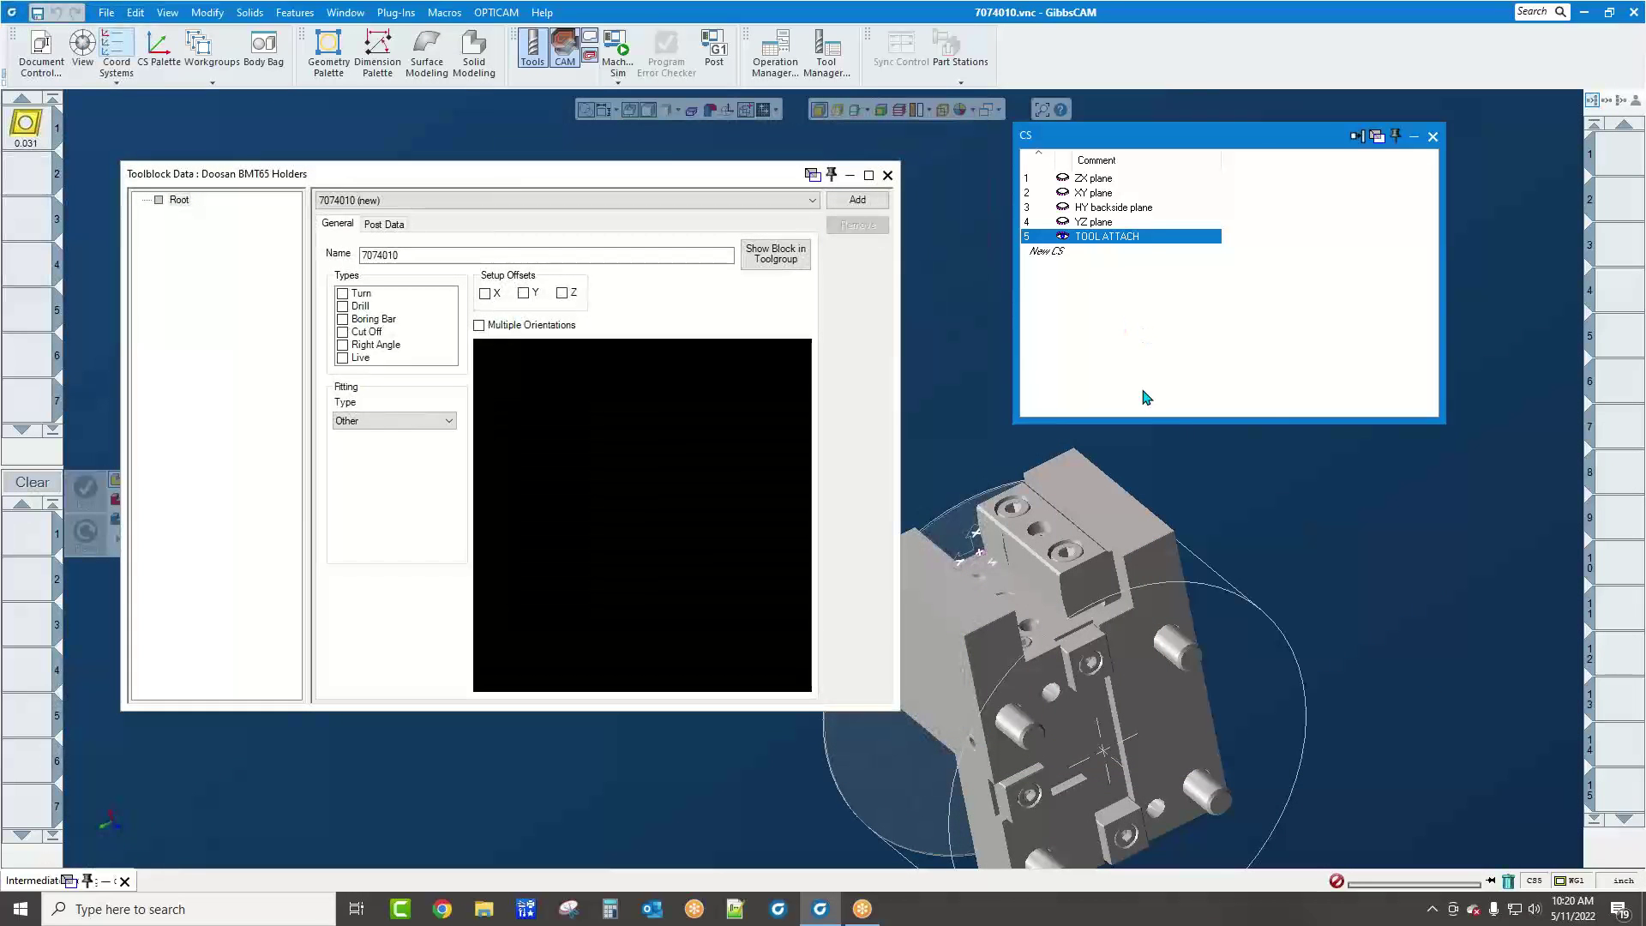
Set the toolblock solid's user color to dark gray, preset color 17
{"action": "right_click", "coordinate": [1129, 509]}
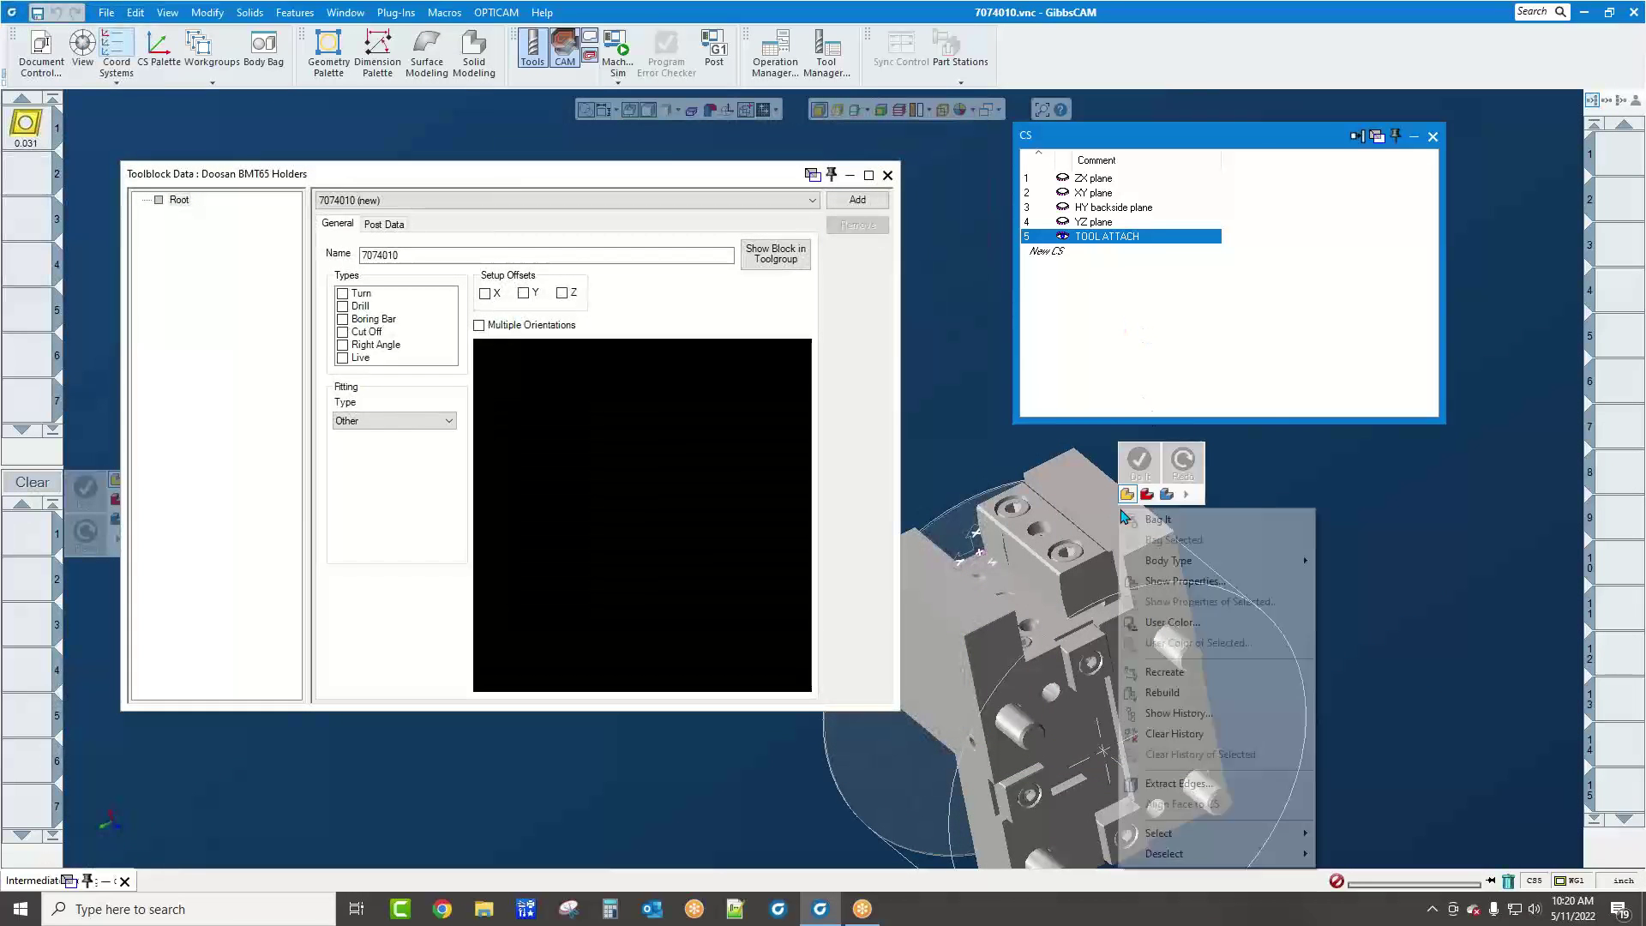
{"action": "left_click", "coordinate": [1153, 623]}
{"action": "left_click", "coordinate": [1072, 617]}
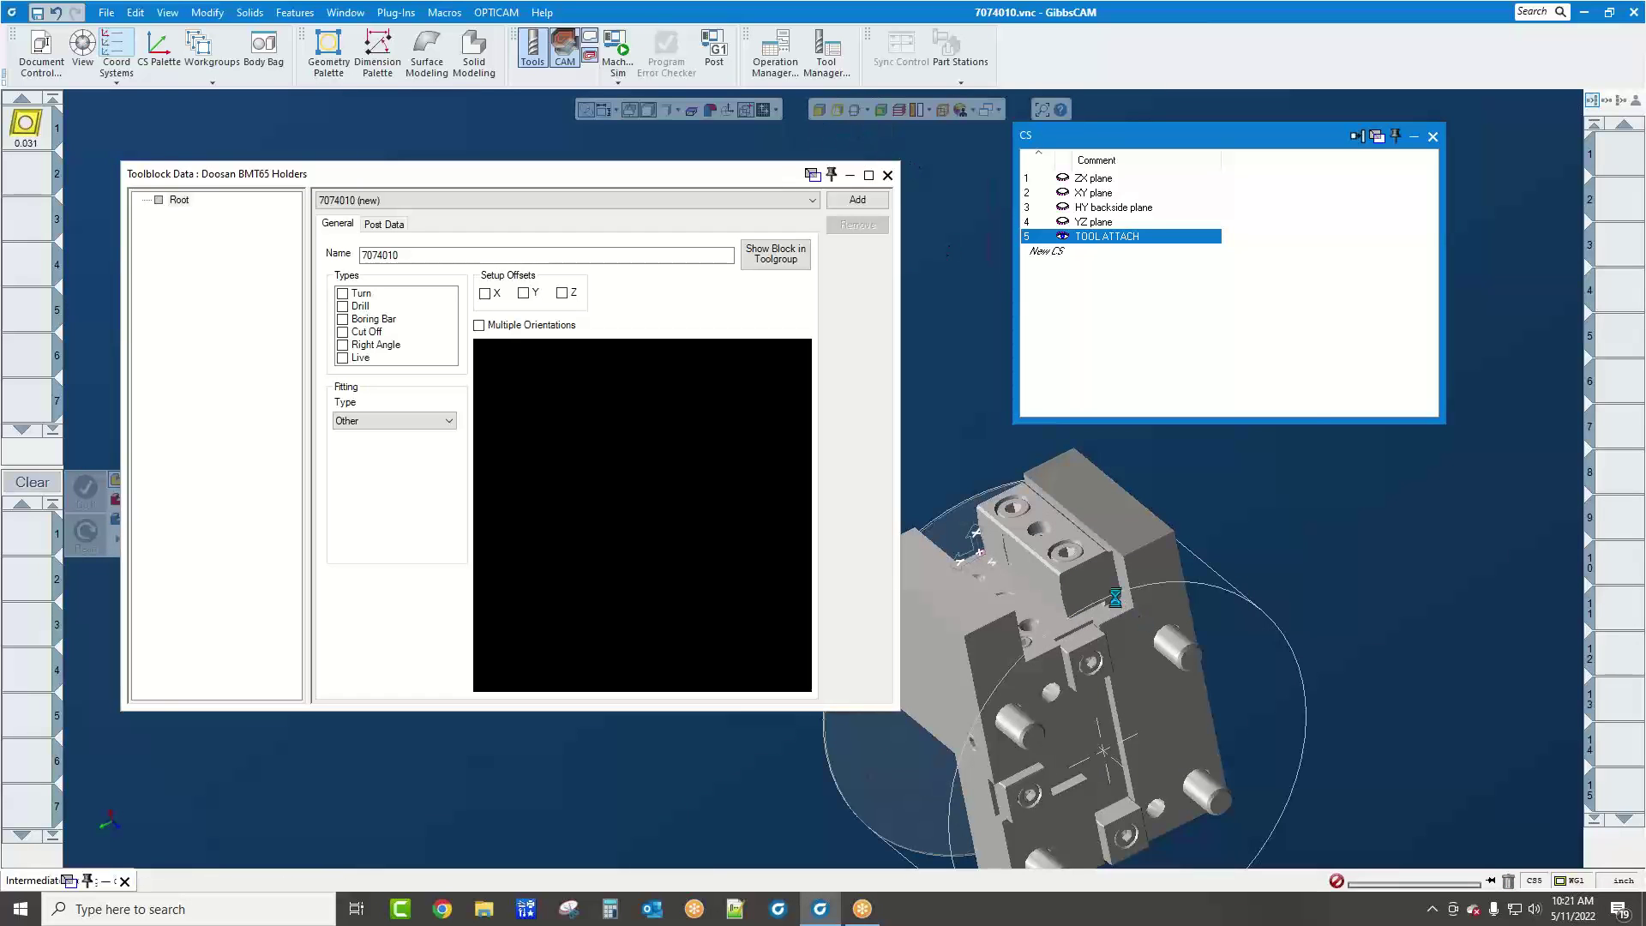
{"action": "right_click", "coordinate": [1114, 237]}
{"action": "left_click", "coordinate": [1147, 369]}
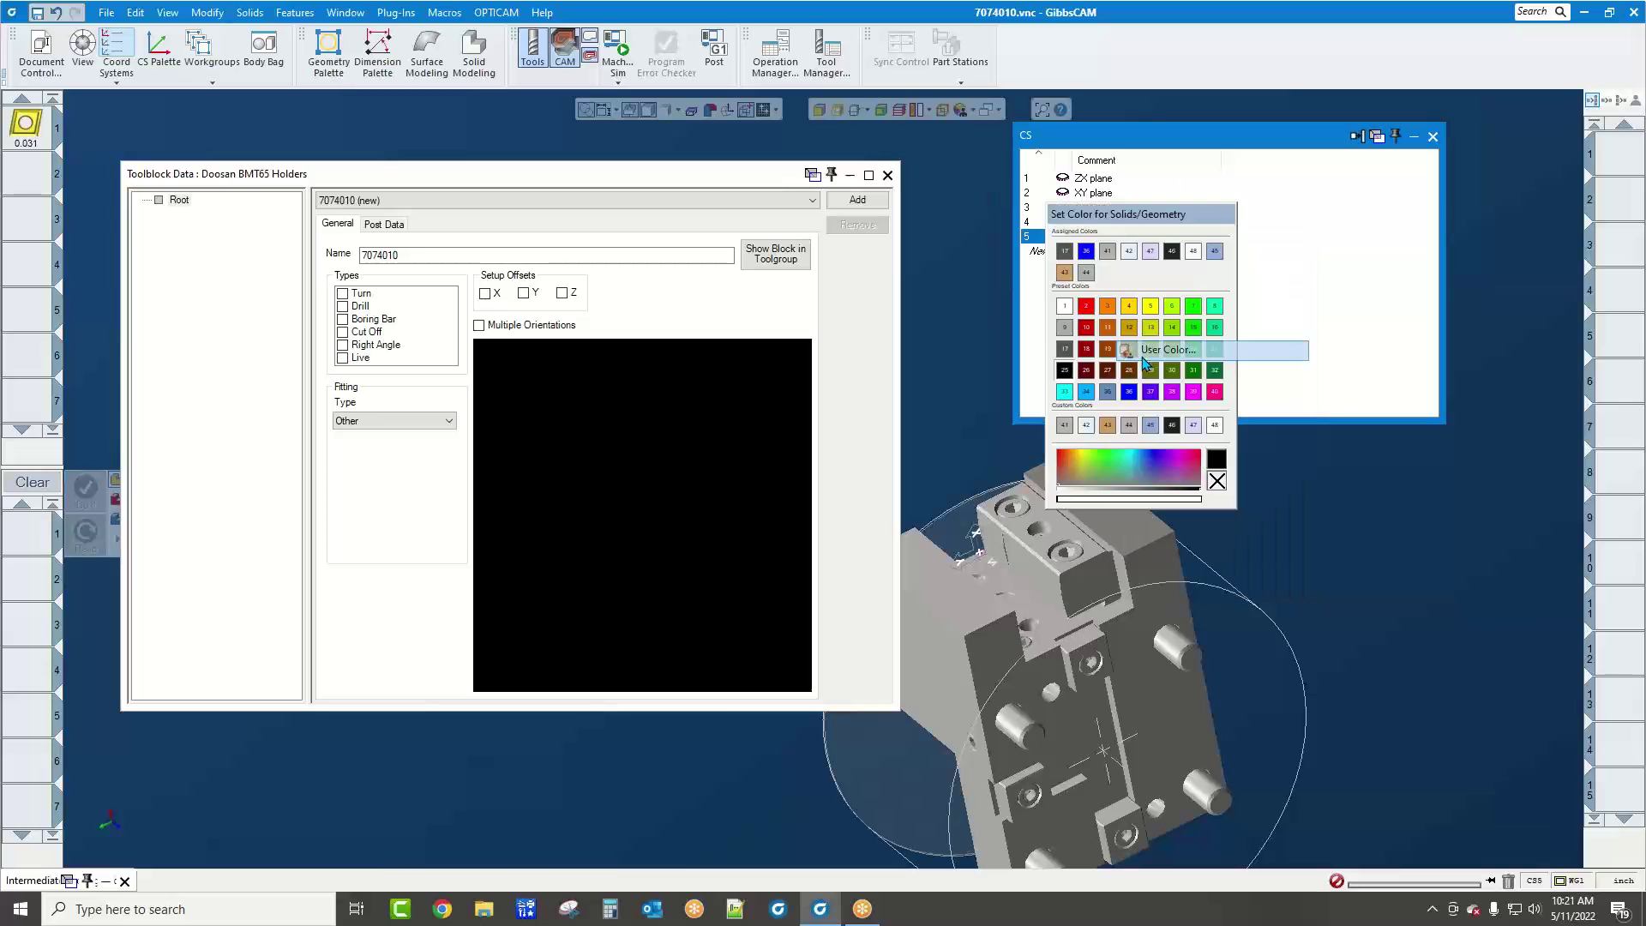
{"action": "left_click", "coordinate": [1063, 356]}
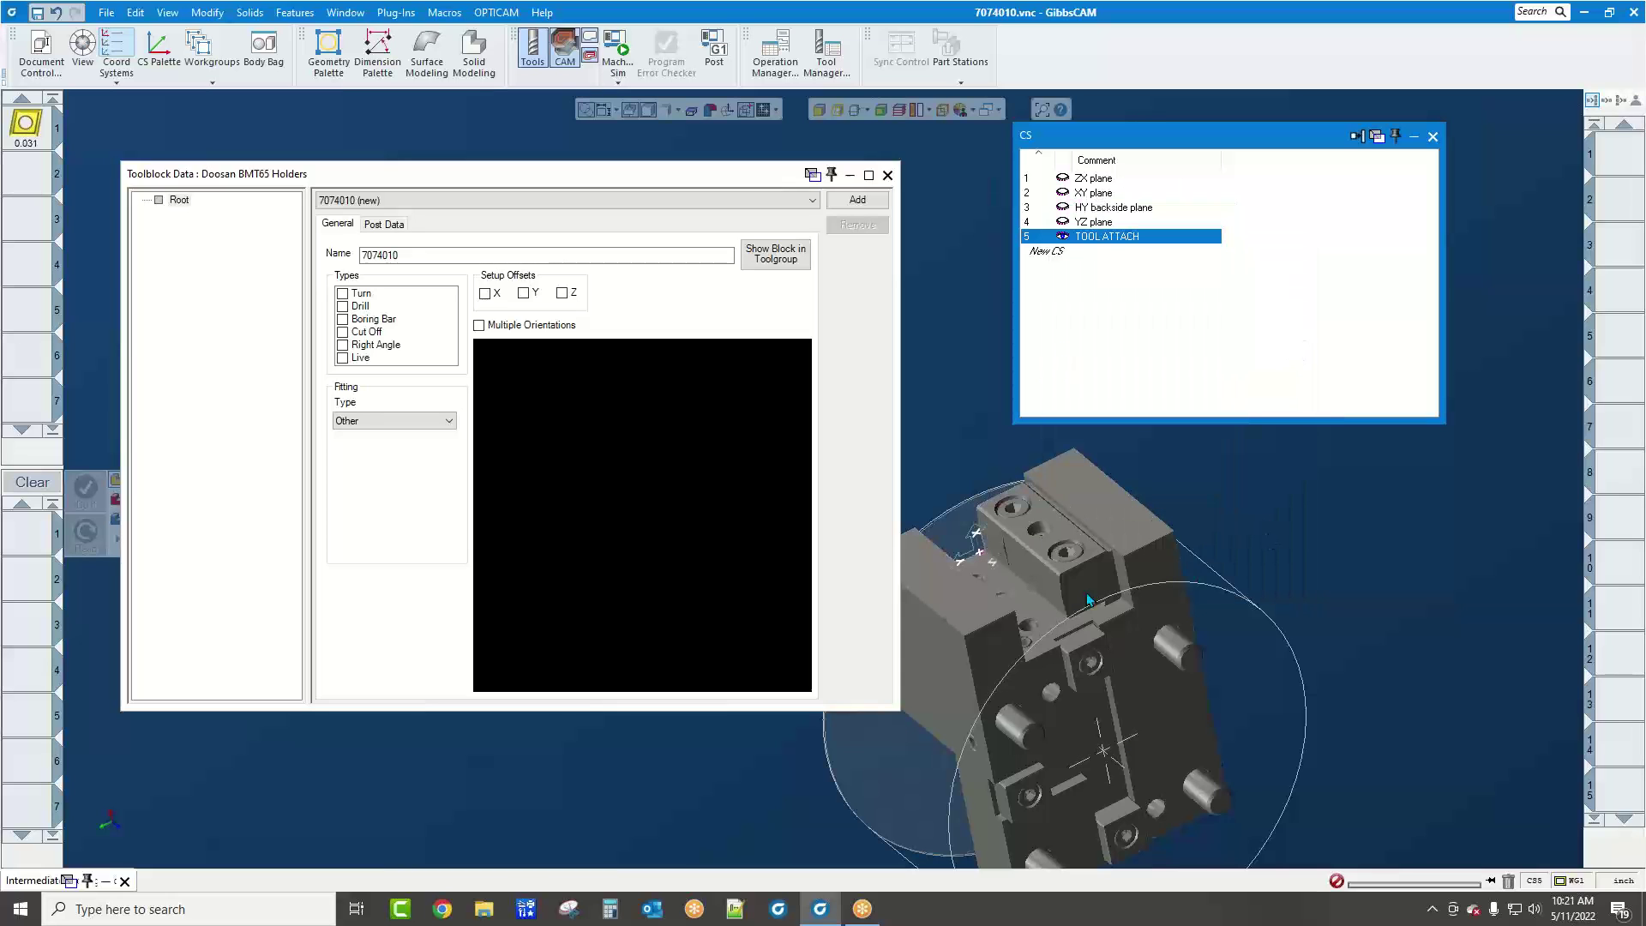
Add a receptor labelled TOOL ATTACH under the Root node of toolblock 7074010
{"action": "scroll", "coordinate": [1096, 612], "scroll_direction": "down", "scroll_amount": 2}
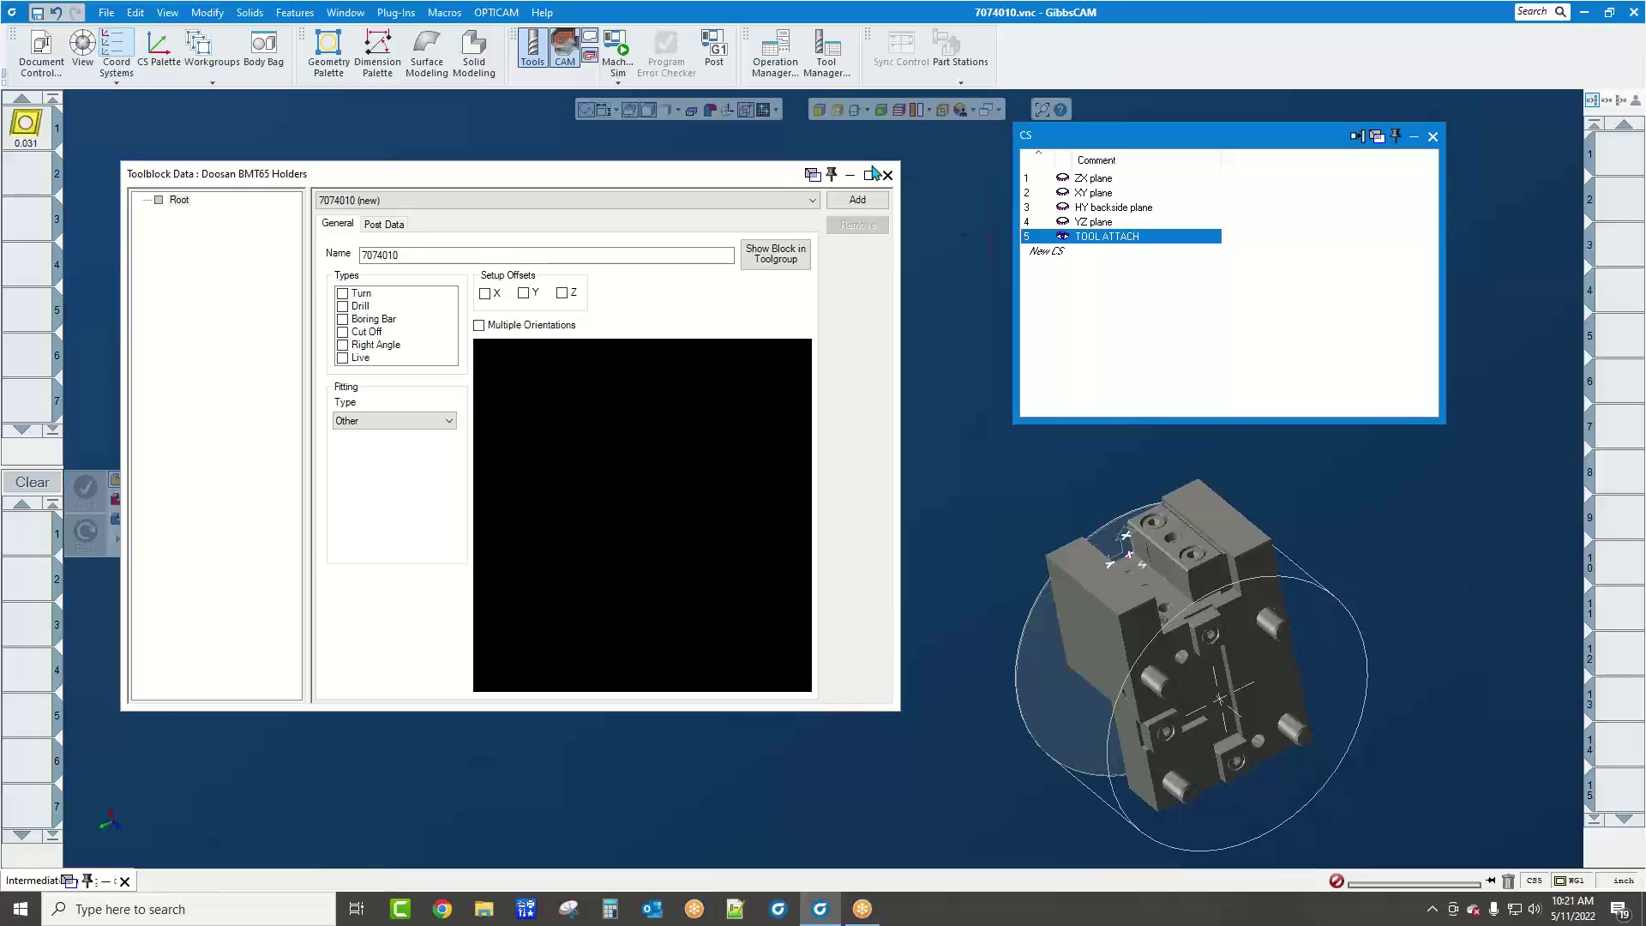
{"action": "left_click_drag", "start_coordinate": [843, 171], "coordinate": [723, 286]}
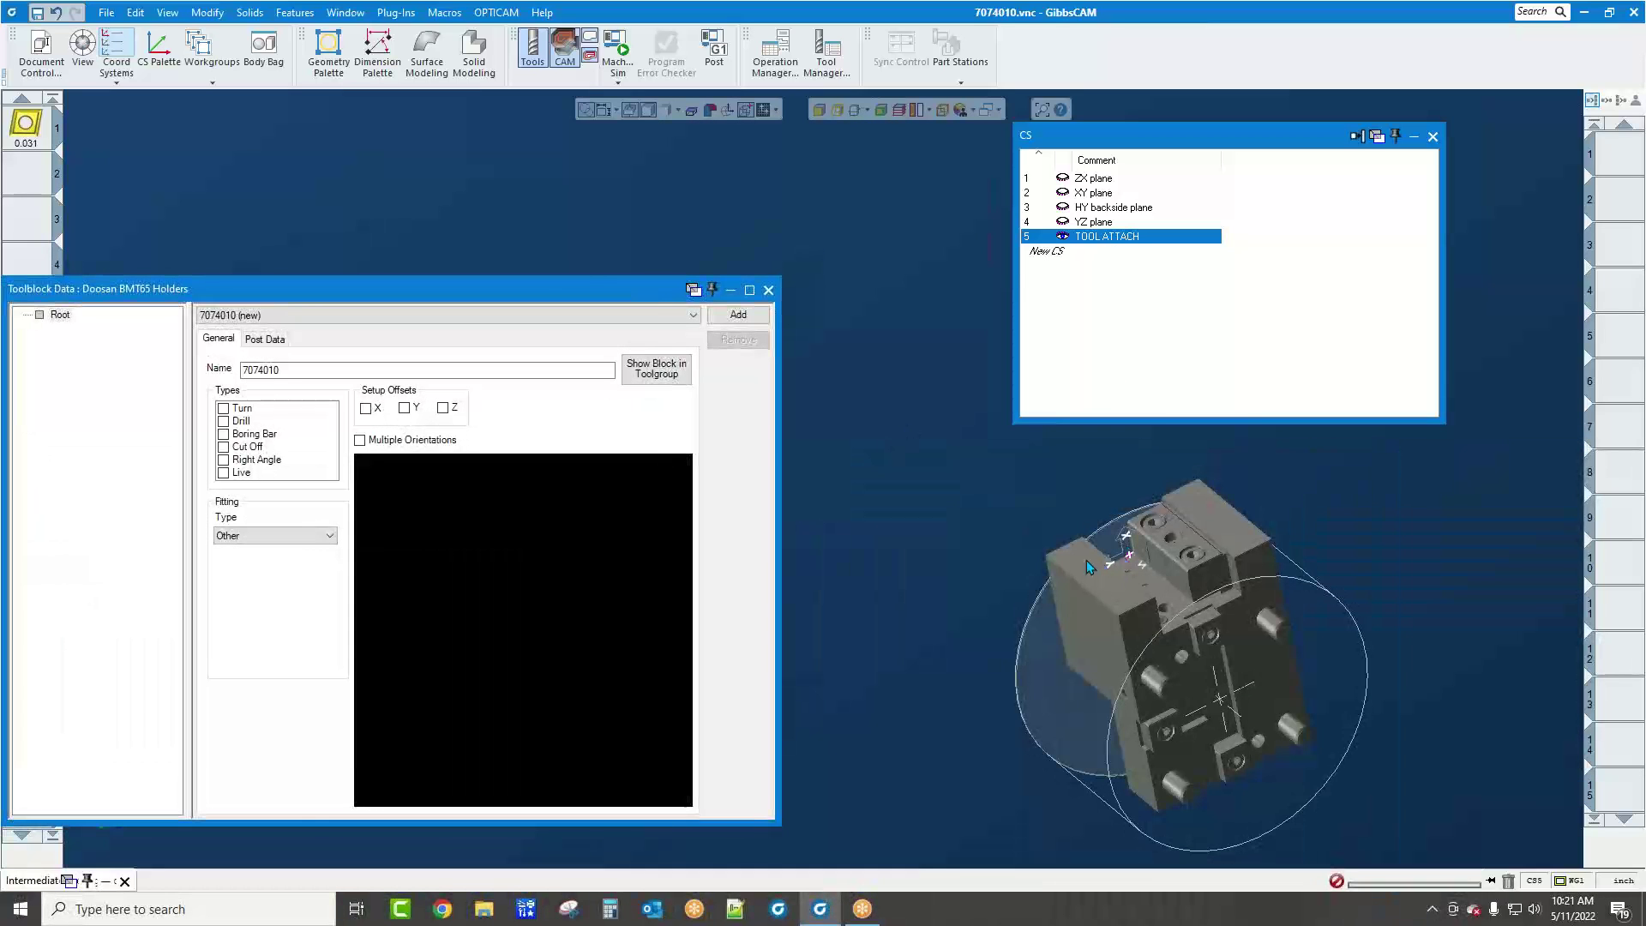
{"action": "left_click_drag", "start_coordinate": [589, 292], "coordinate": [768, 188]}
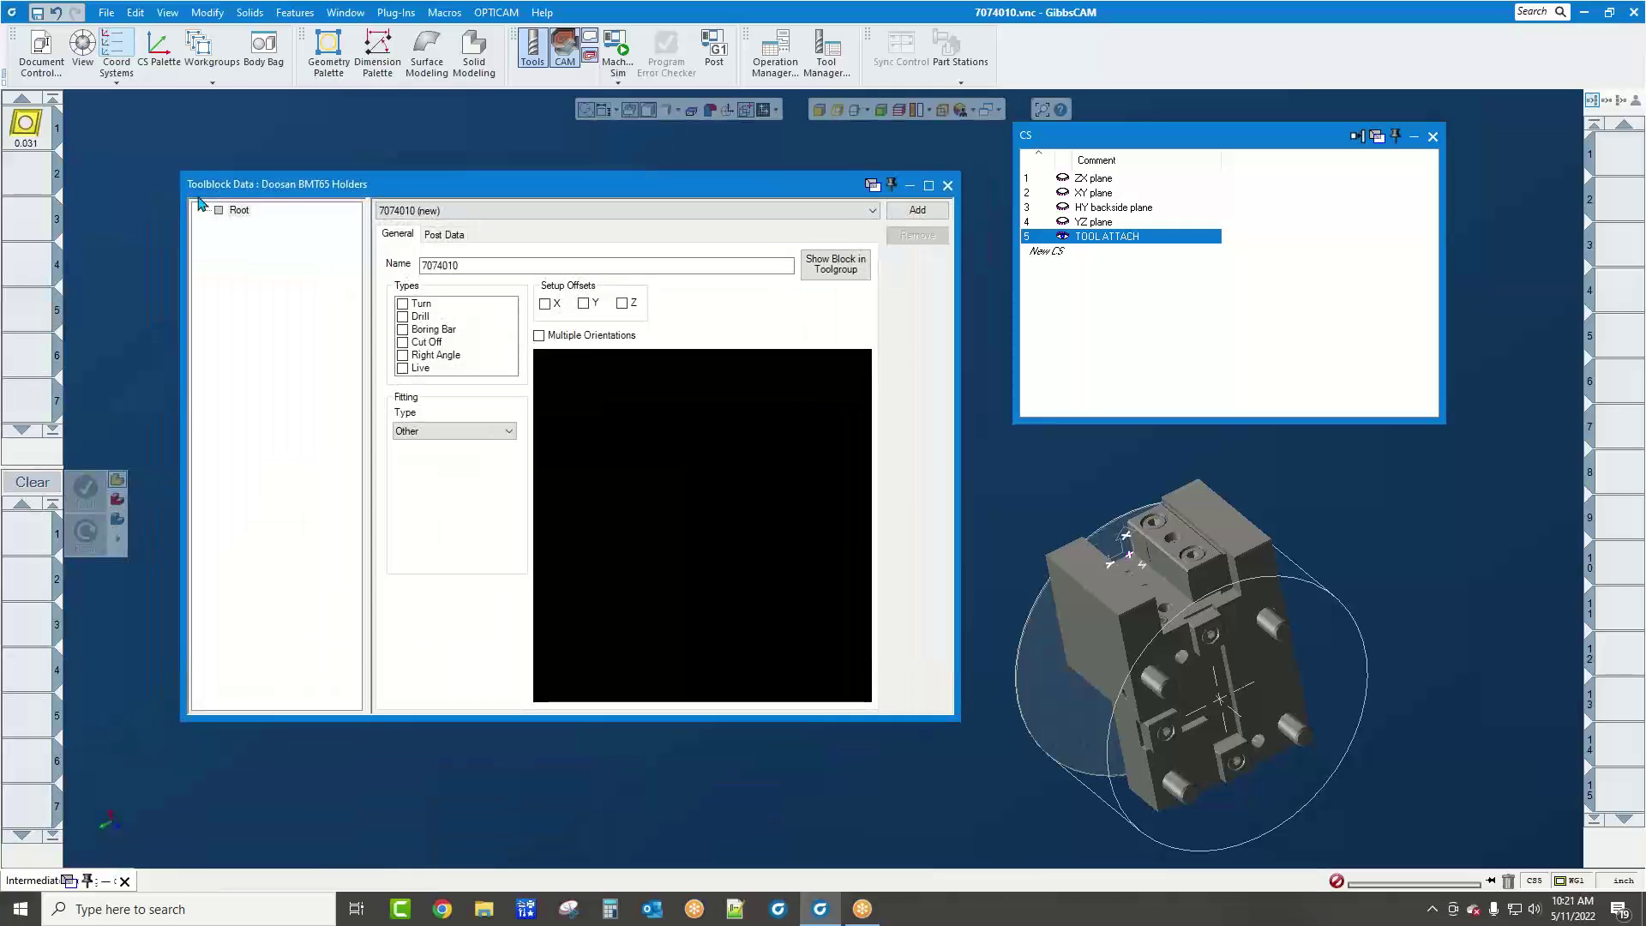
{"action": "right_click", "coordinate": [239, 215]}
{"action": "mouse_move", "coordinate": [291, 221]}
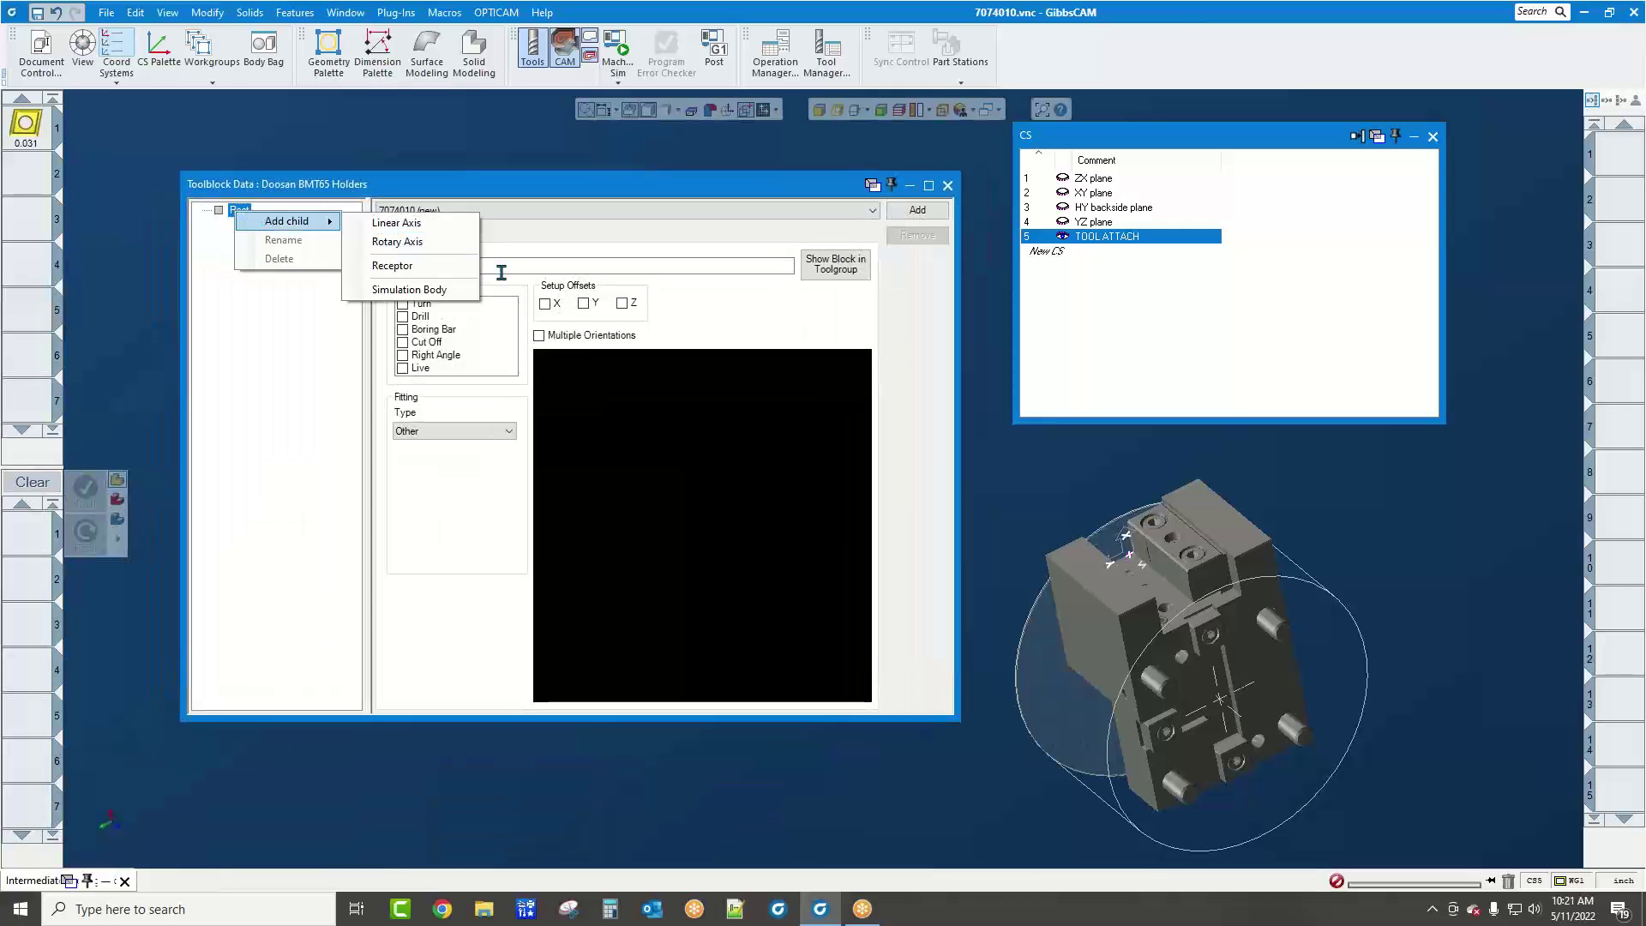
{"action": "left_click", "coordinate": [477, 273]}
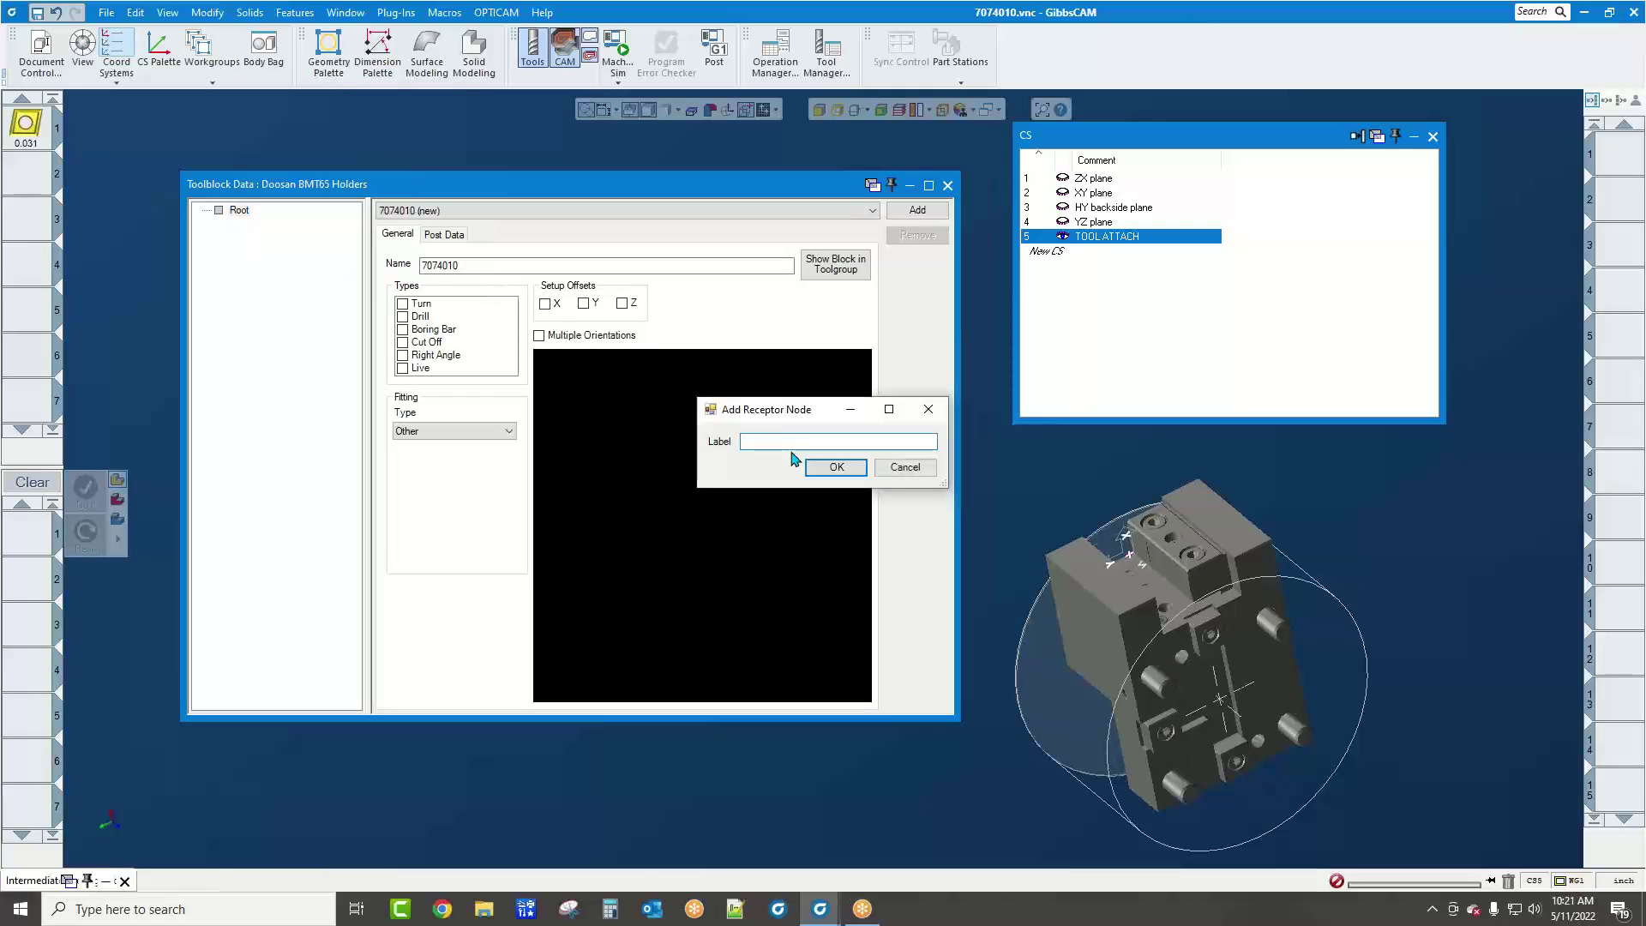
{"action": "type", "text": "TPOOL ATTACH"}
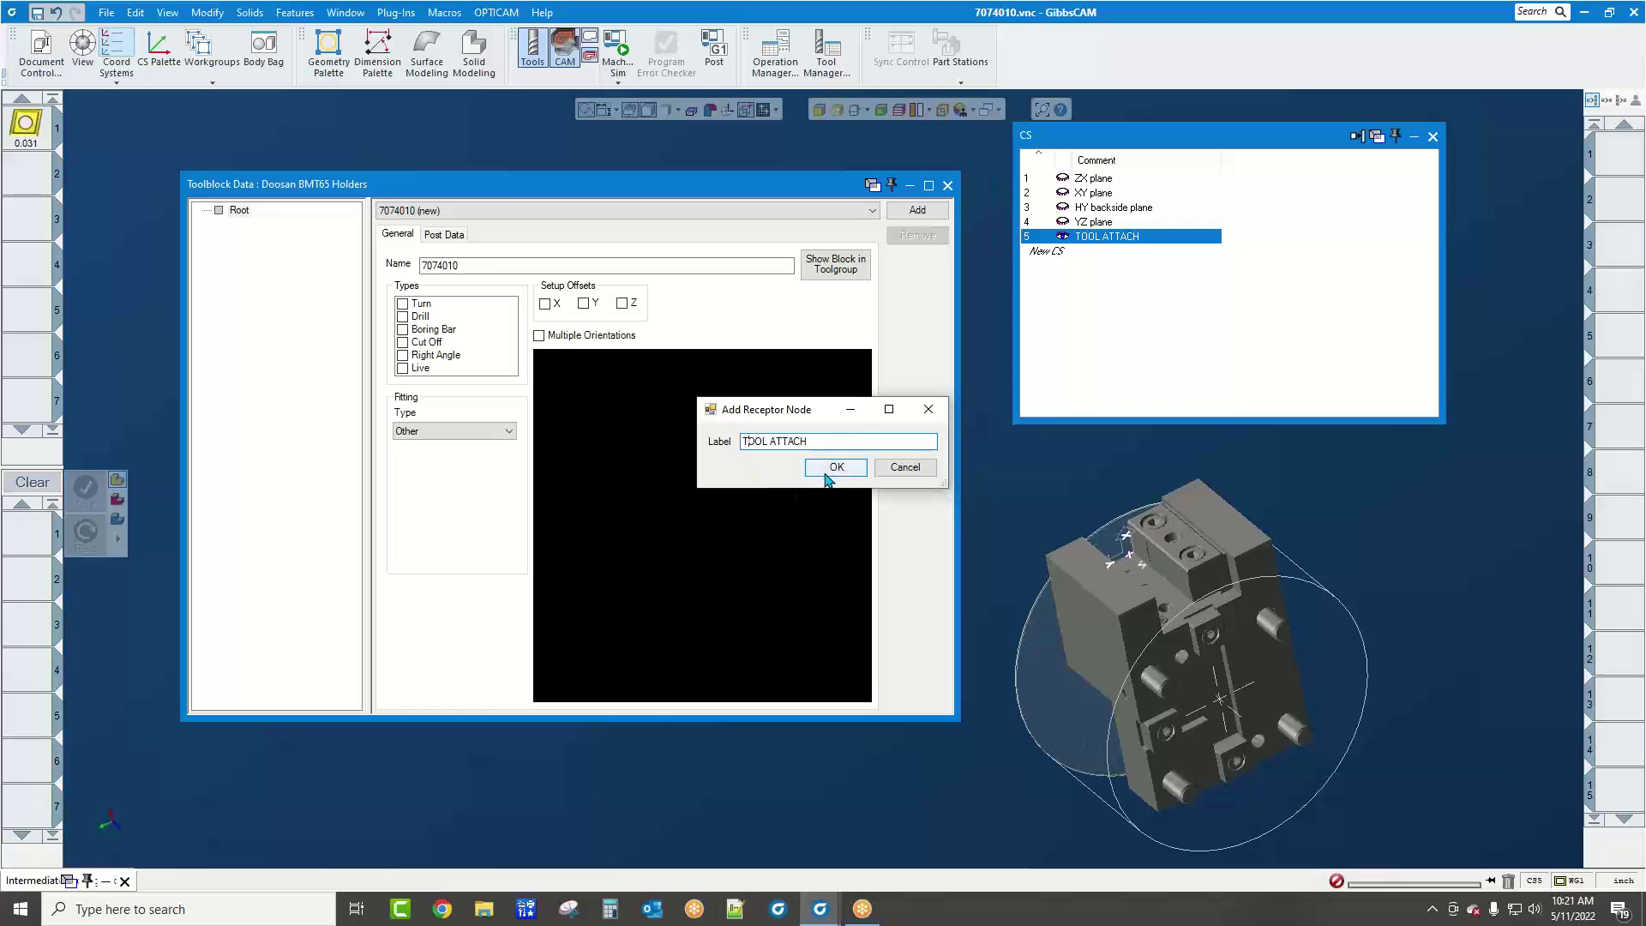
{"action": "left_click", "coordinate": [833, 468]}
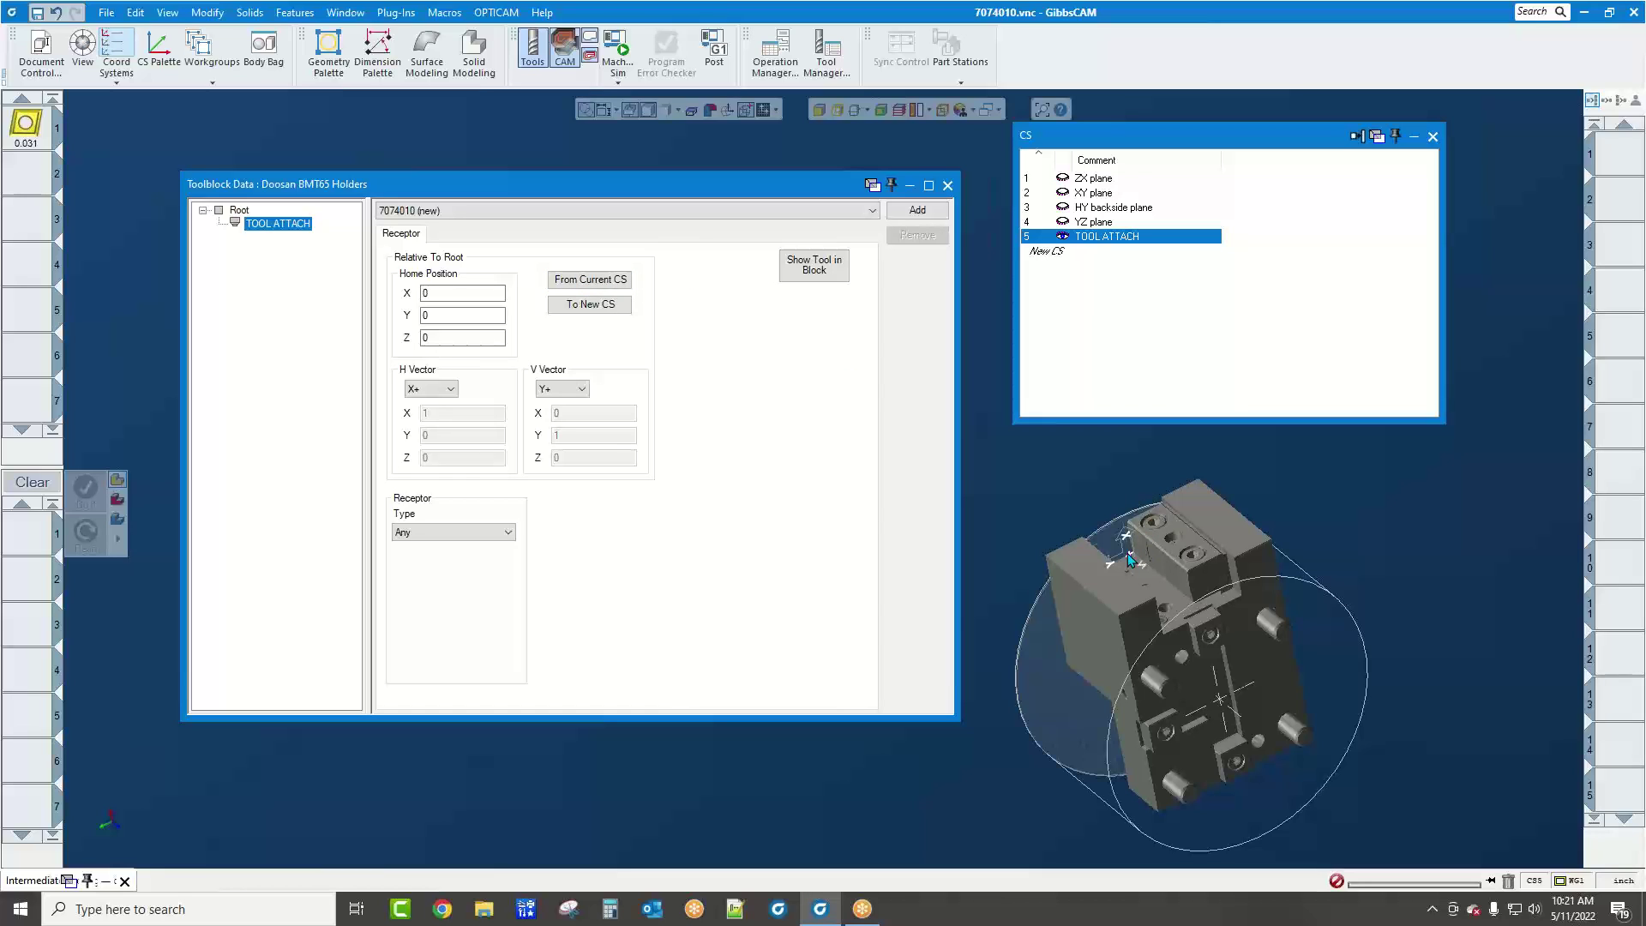
Set the receptor's home position and orientation from the TOOL ATTACH coordinate system, after comparing it with the XY plane origin
{"action": "left_click", "coordinate": [1100, 195]}
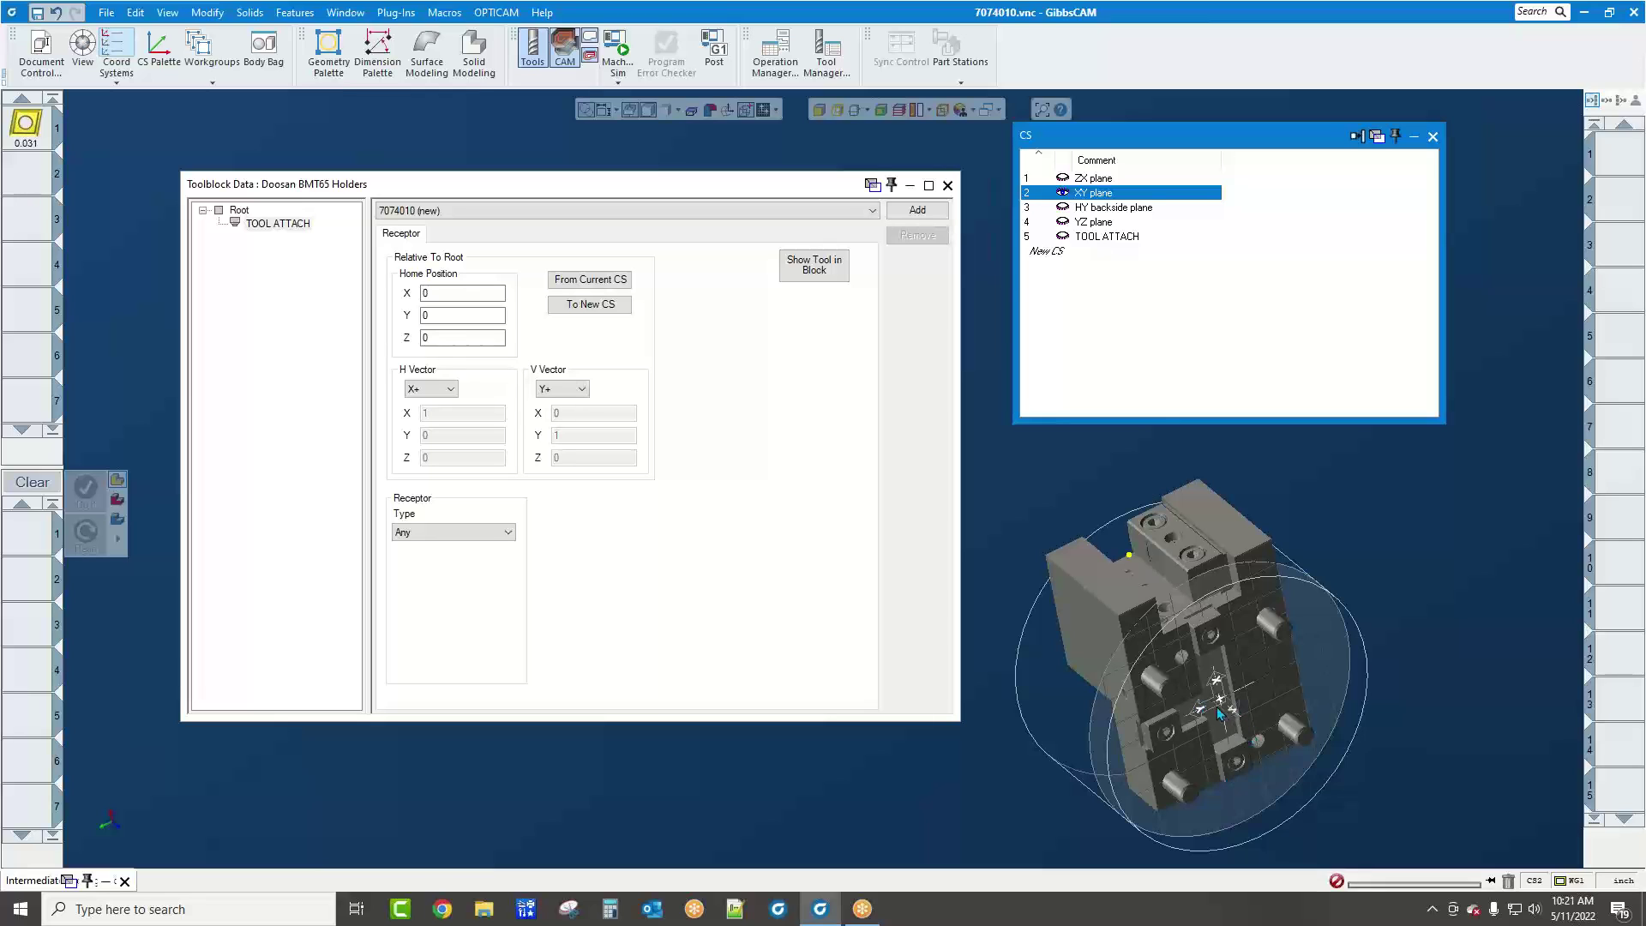
{"action": "left_click", "coordinate": [1098, 237]}
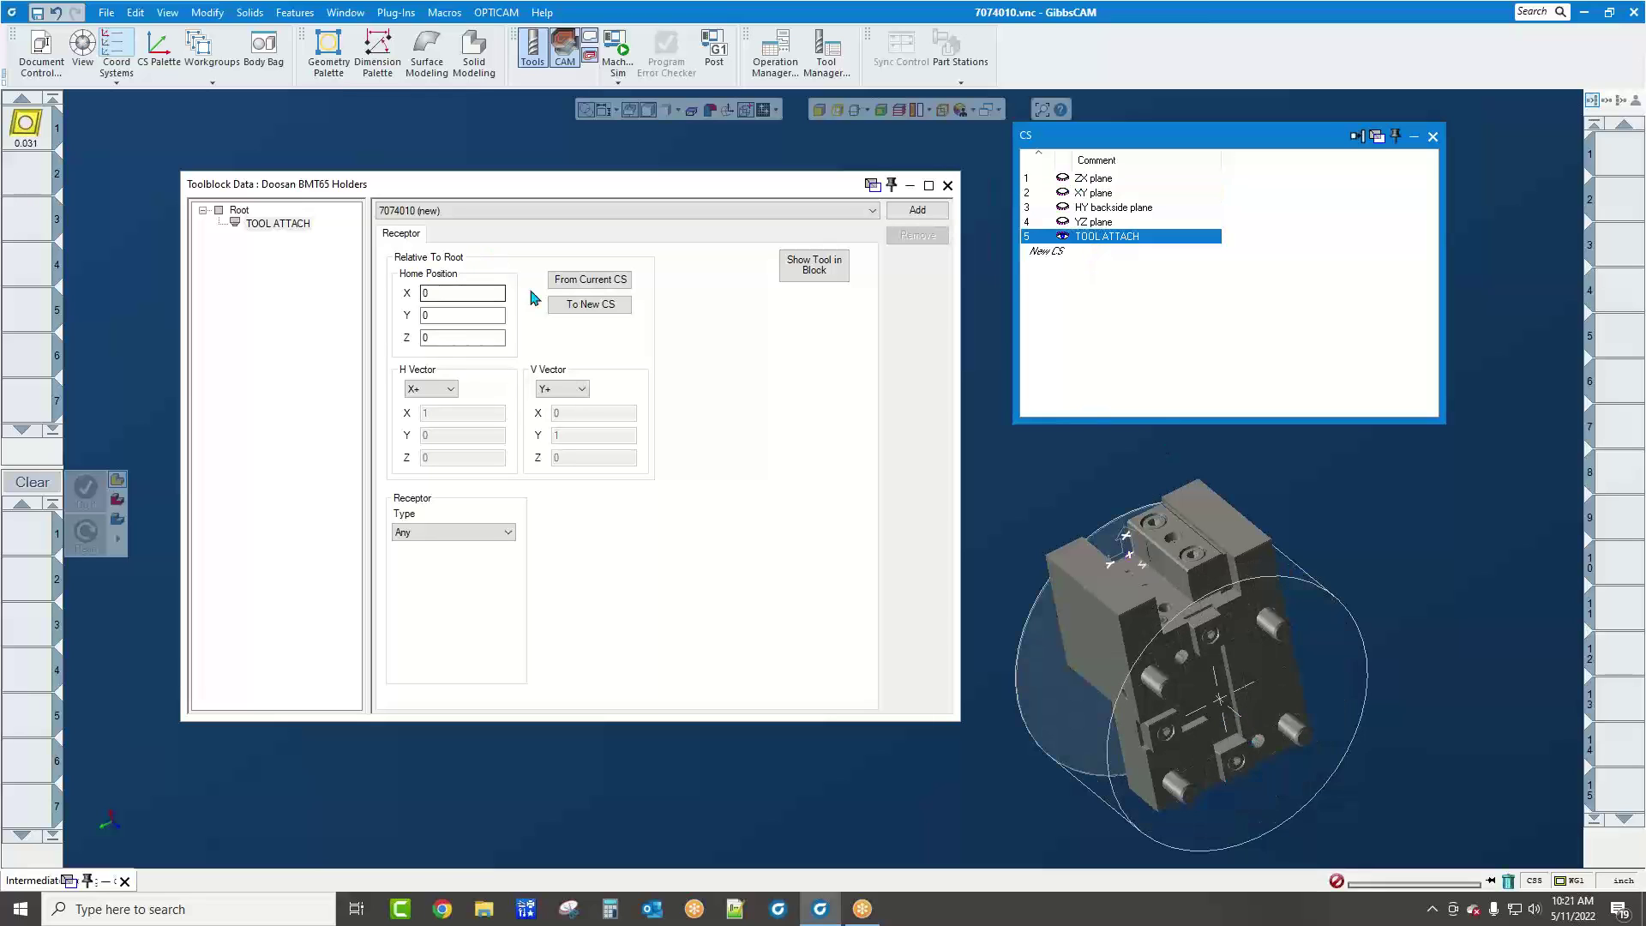
{"action": "left_click", "coordinate": [590, 279]}
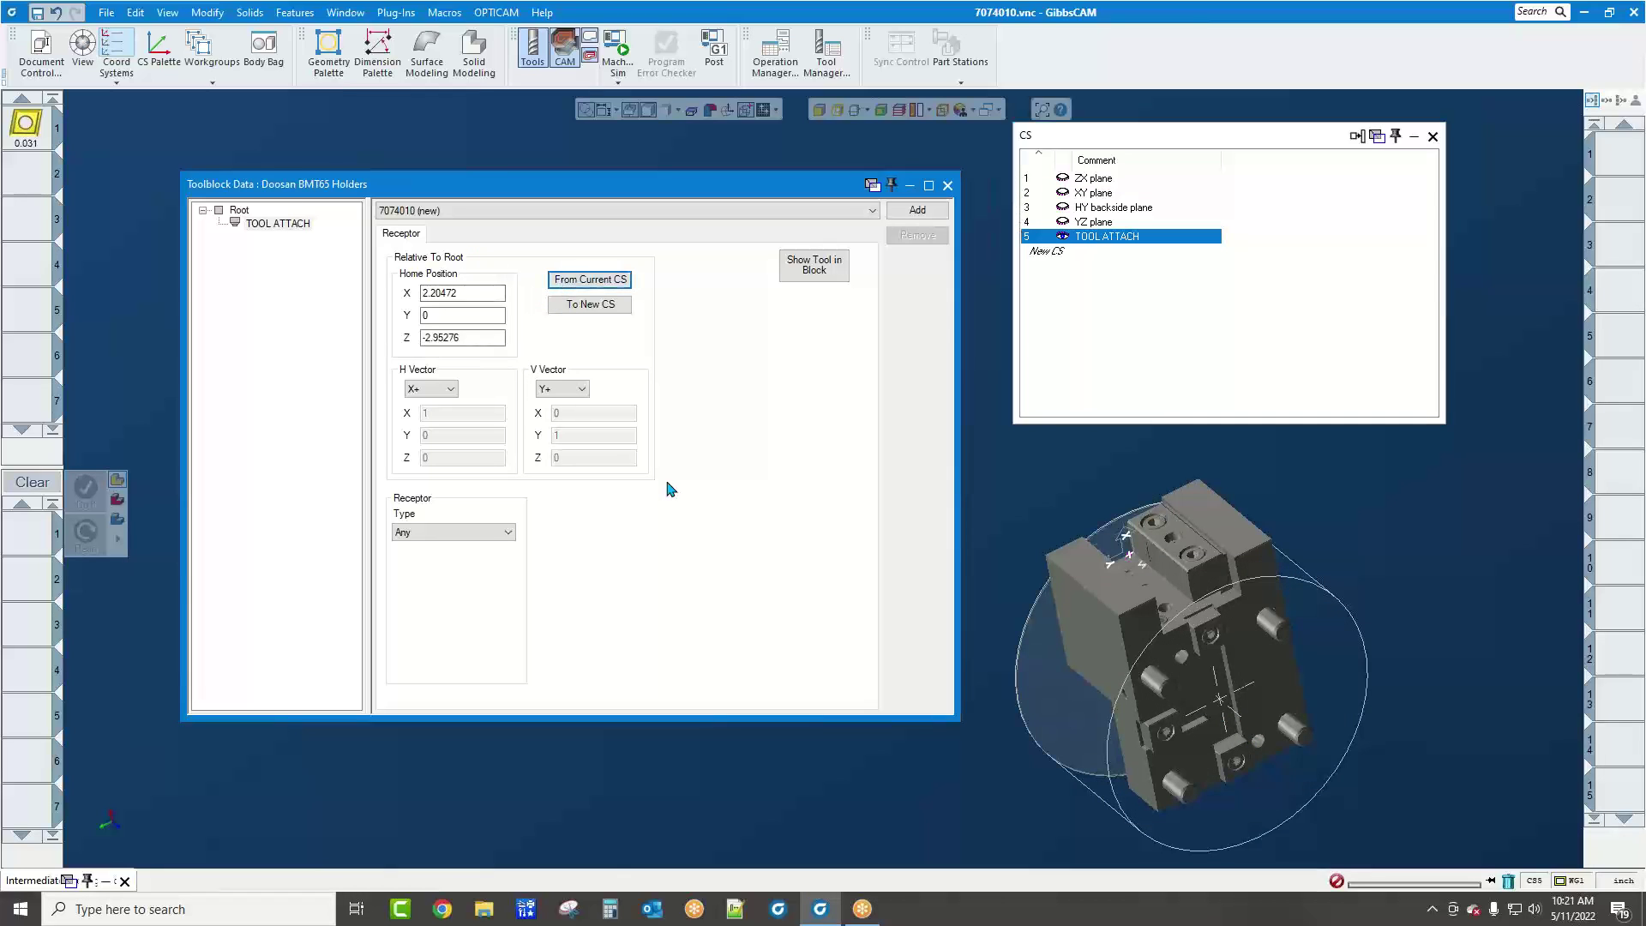
Add the toolblock solid SINGLE O.D. TURN as a simulation body under the Root node
{"action": "left_click", "coordinate": [1133, 661]}
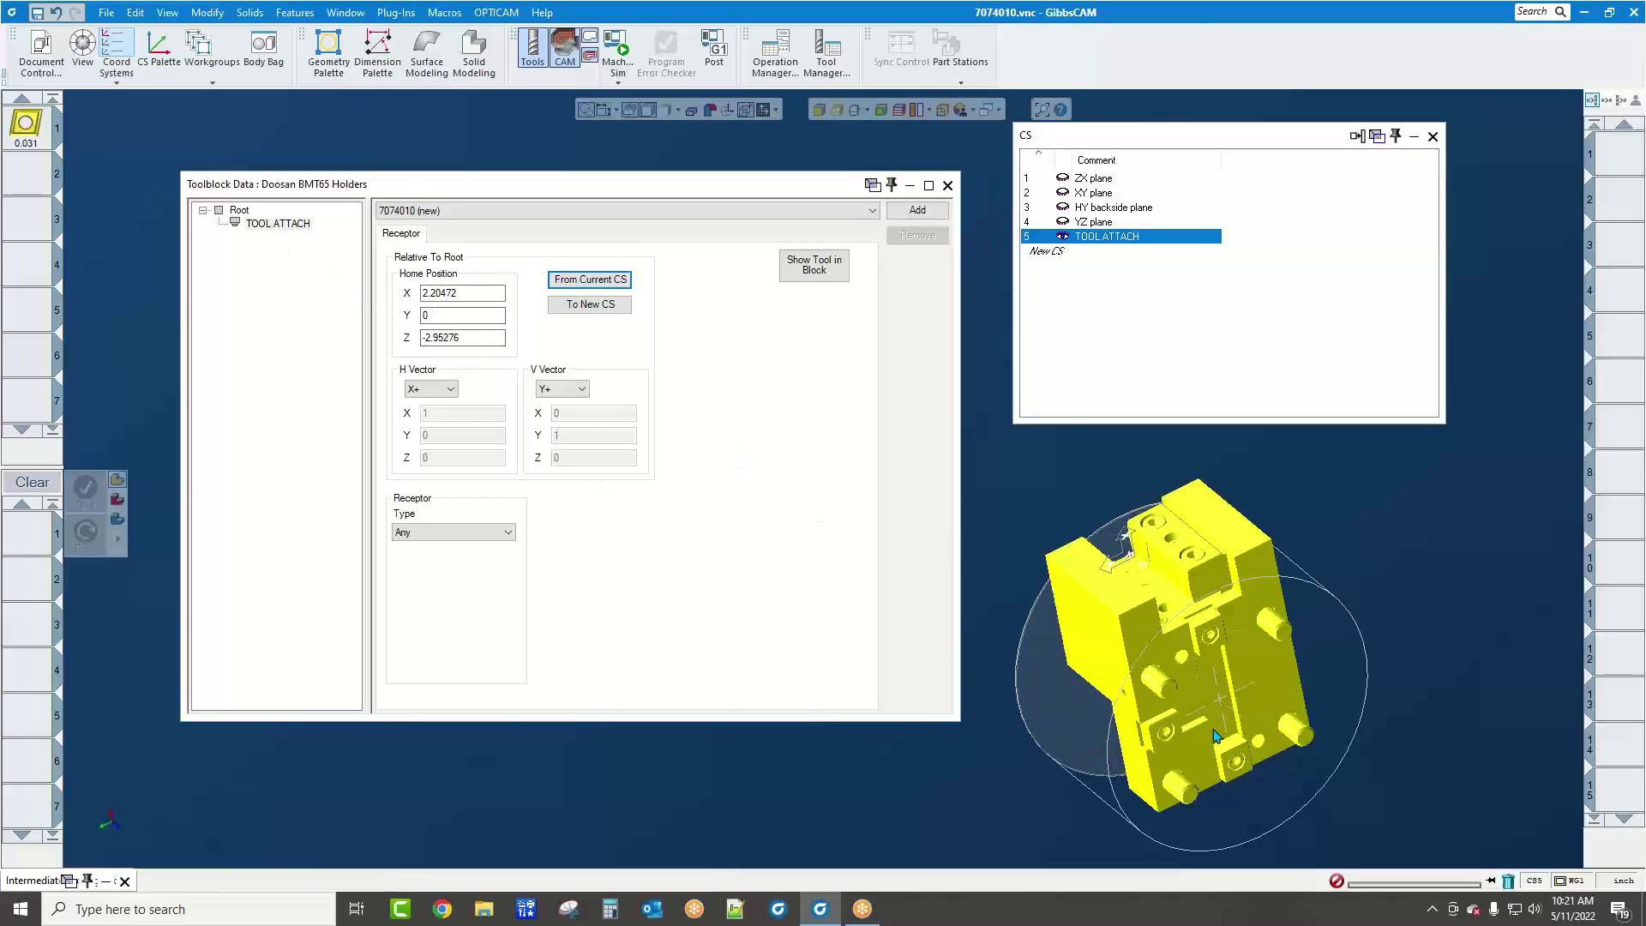
{"action": "right_click", "coordinate": [241, 211]}
{"action": "mouse_move", "coordinate": [300, 222]}
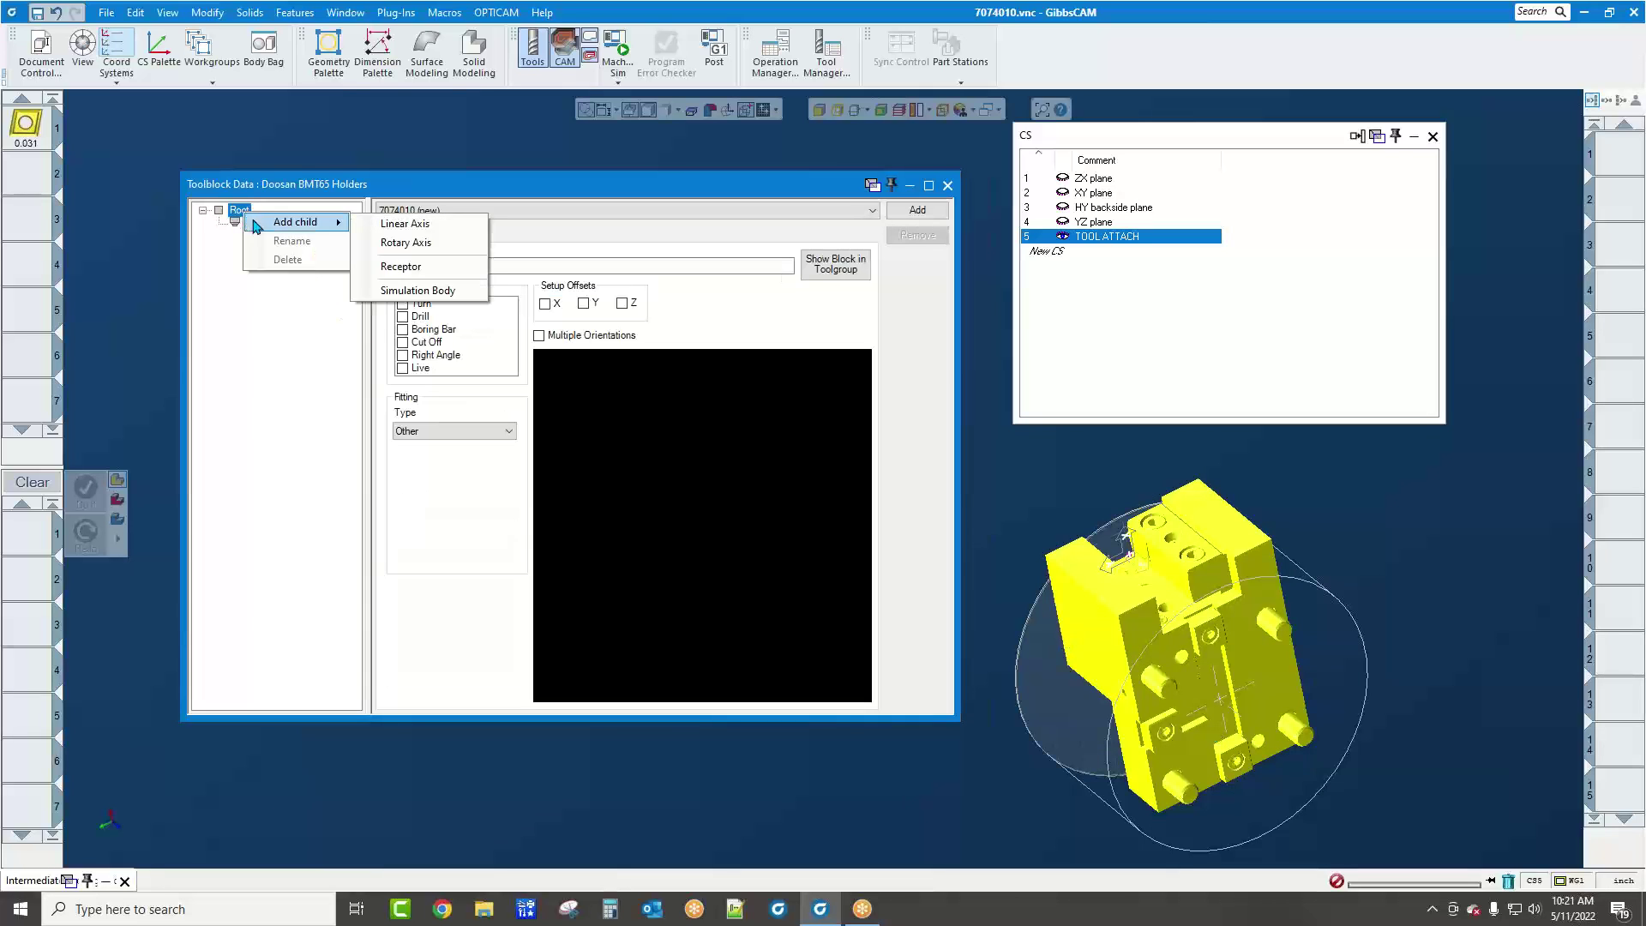
{"action": "left_click", "coordinate": [392, 289]}
{"action": "left_click", "coordinate": [823, 474]}
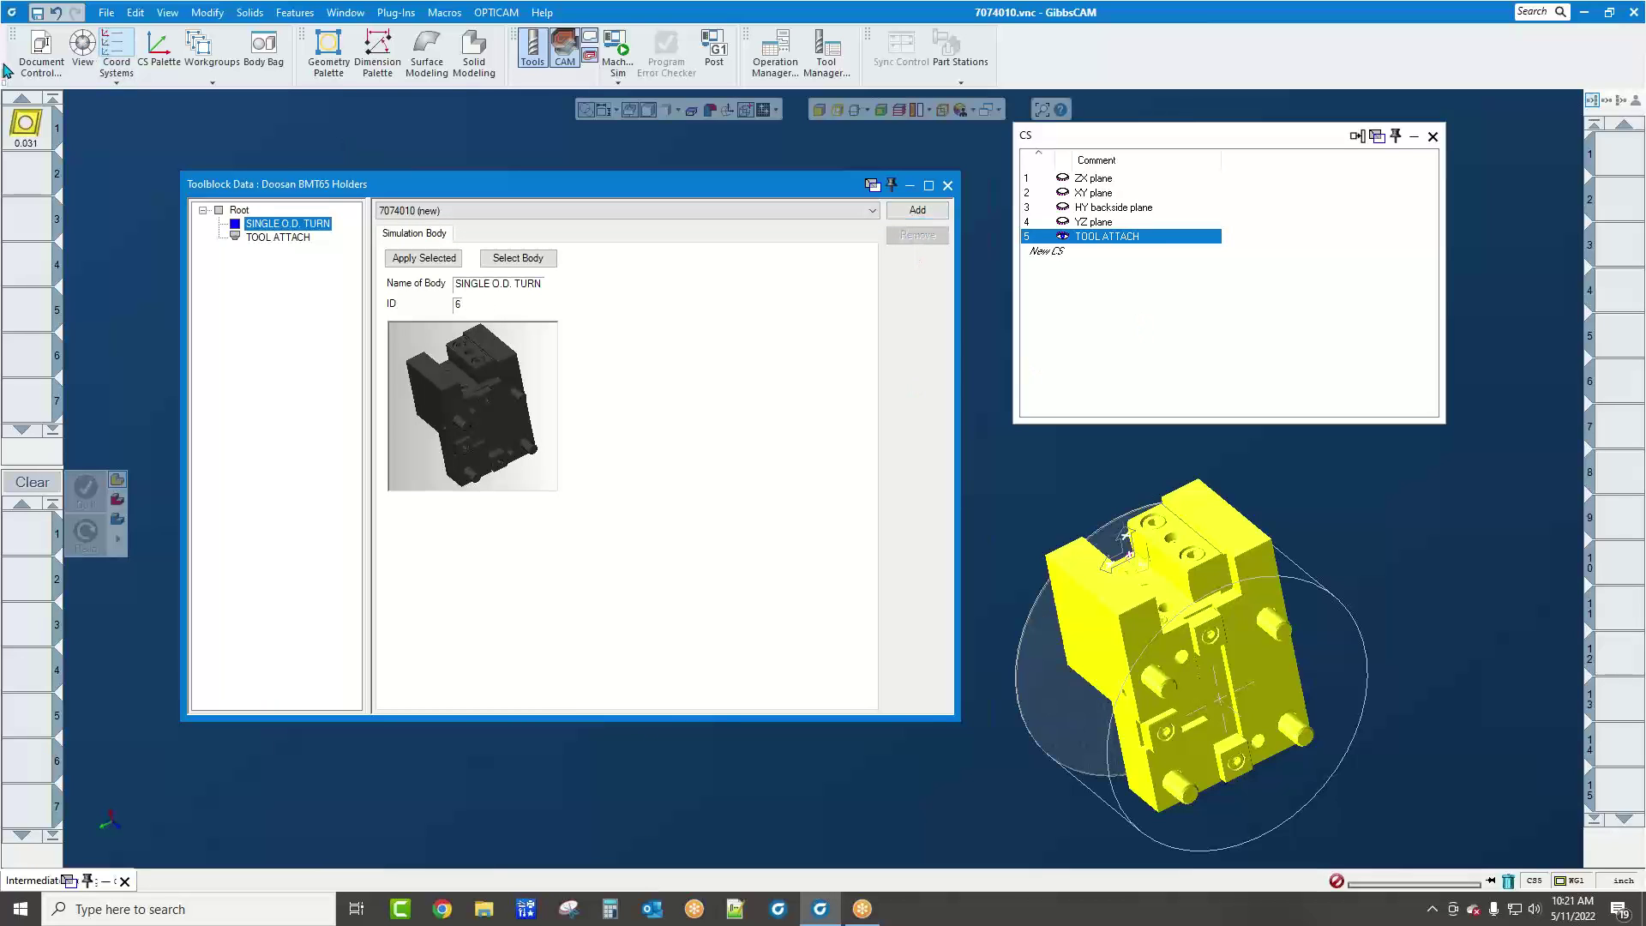
Preview the new toolblock in its toolgroup with turning tool 1 and examine how the tool is mounted
{"action": "double_click", "coordinate": [15, 123]}
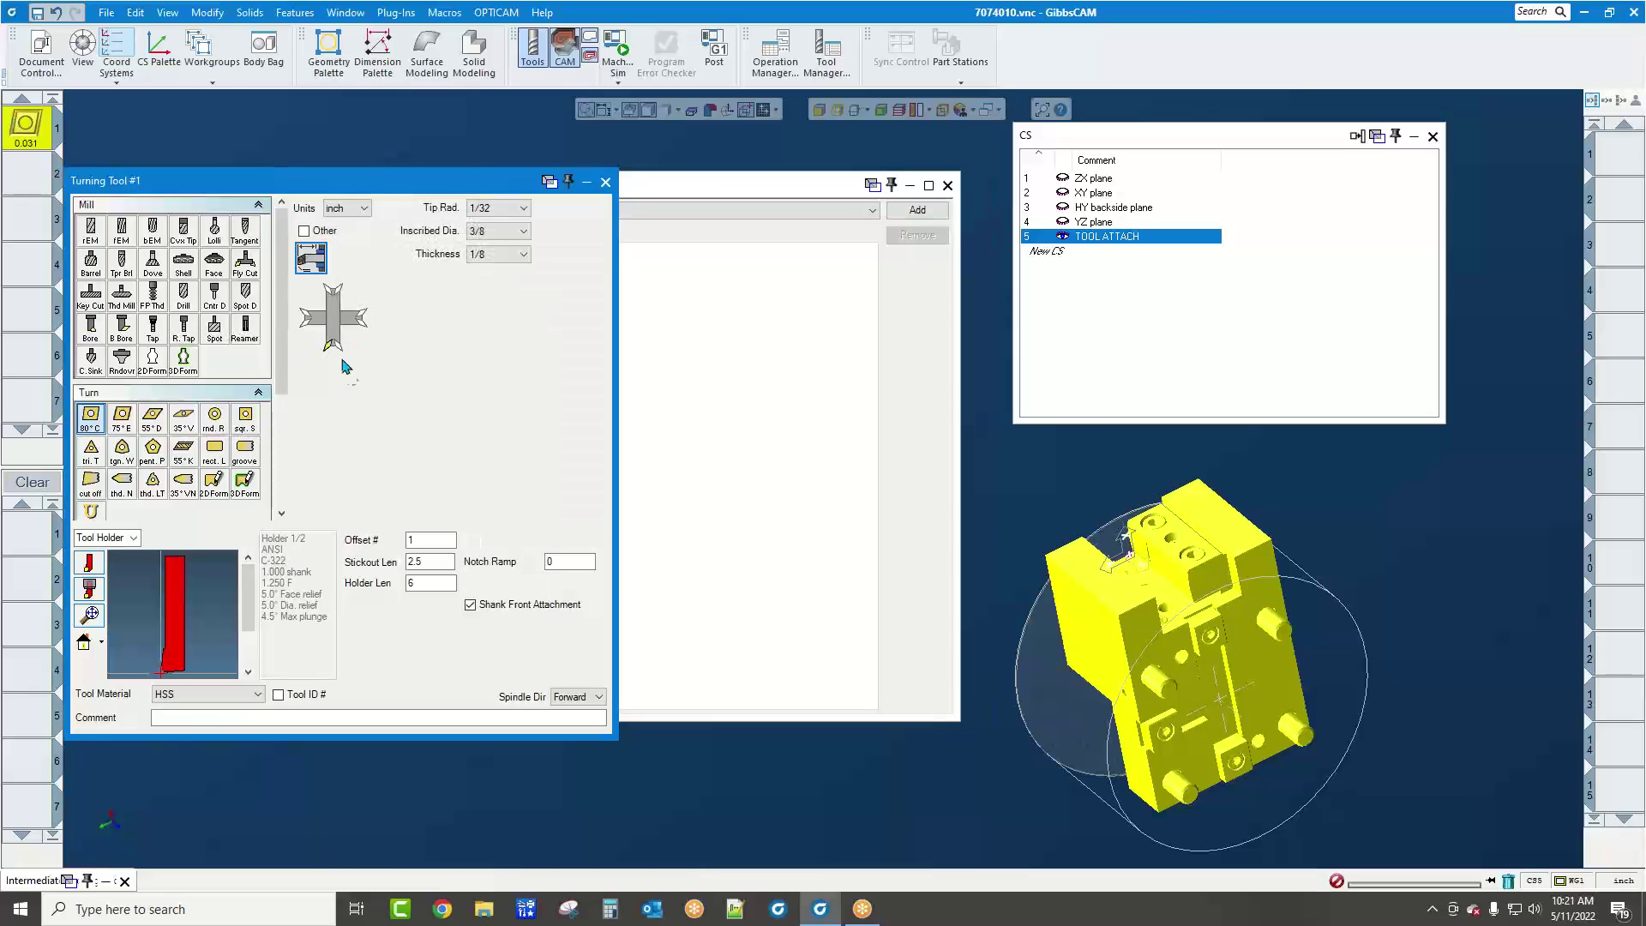
{"action": "left_click", "coordinate": [607, 183]}
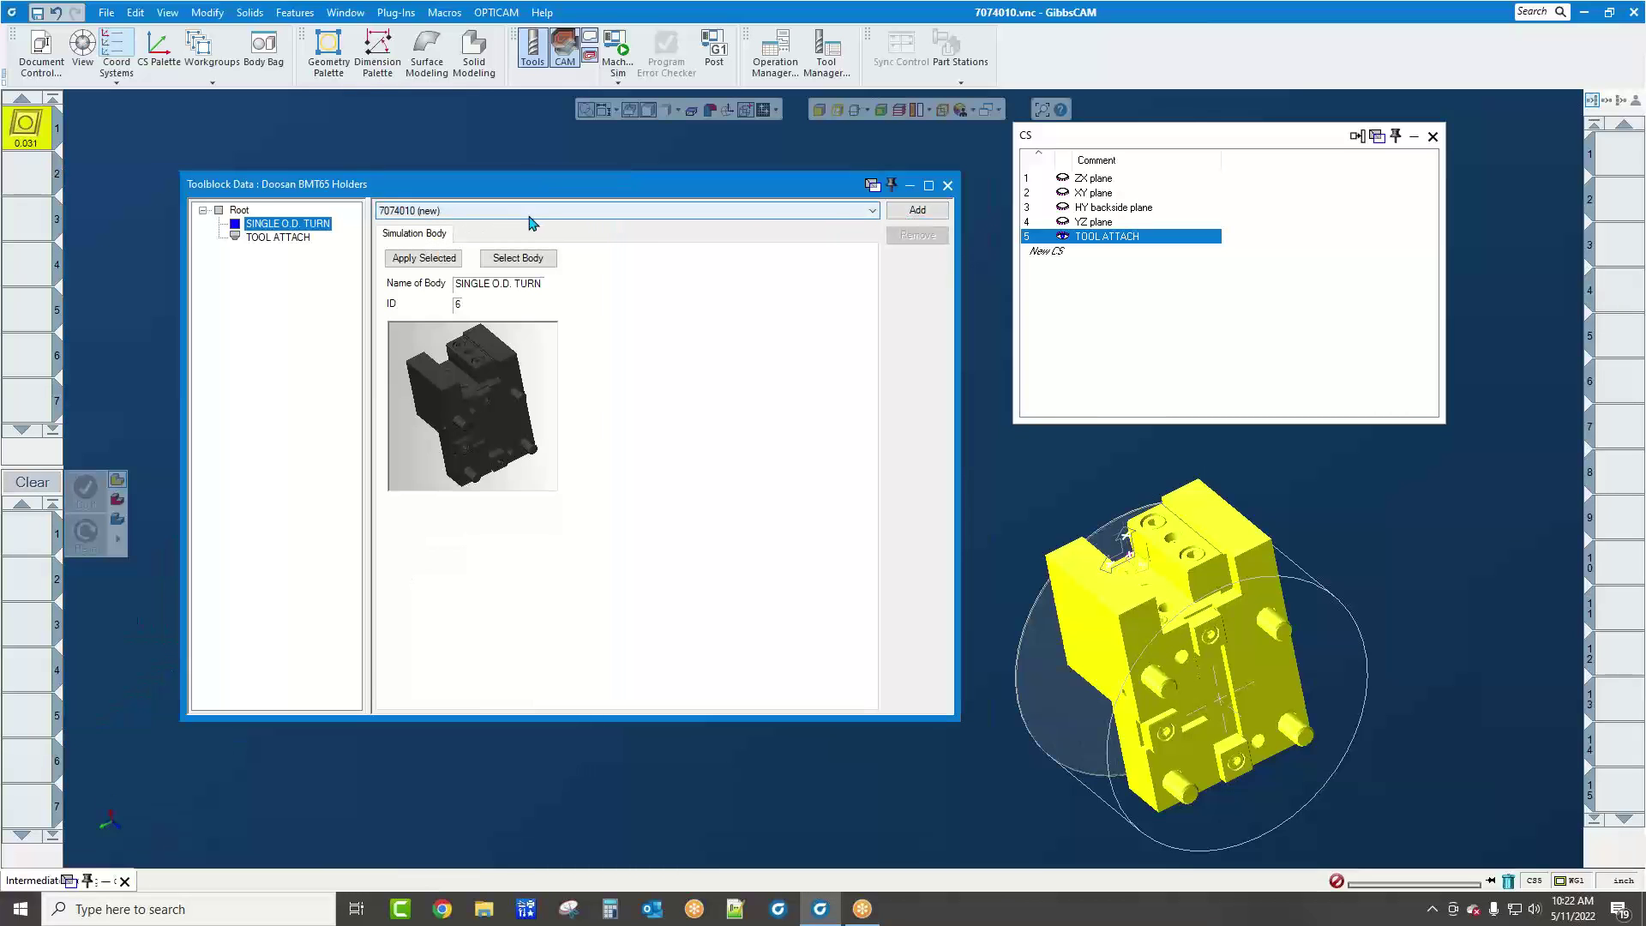
{"action": "left_click", "coordinate": [239, 210]}
{"action": "left_click", "coordinate": [836, 259]}
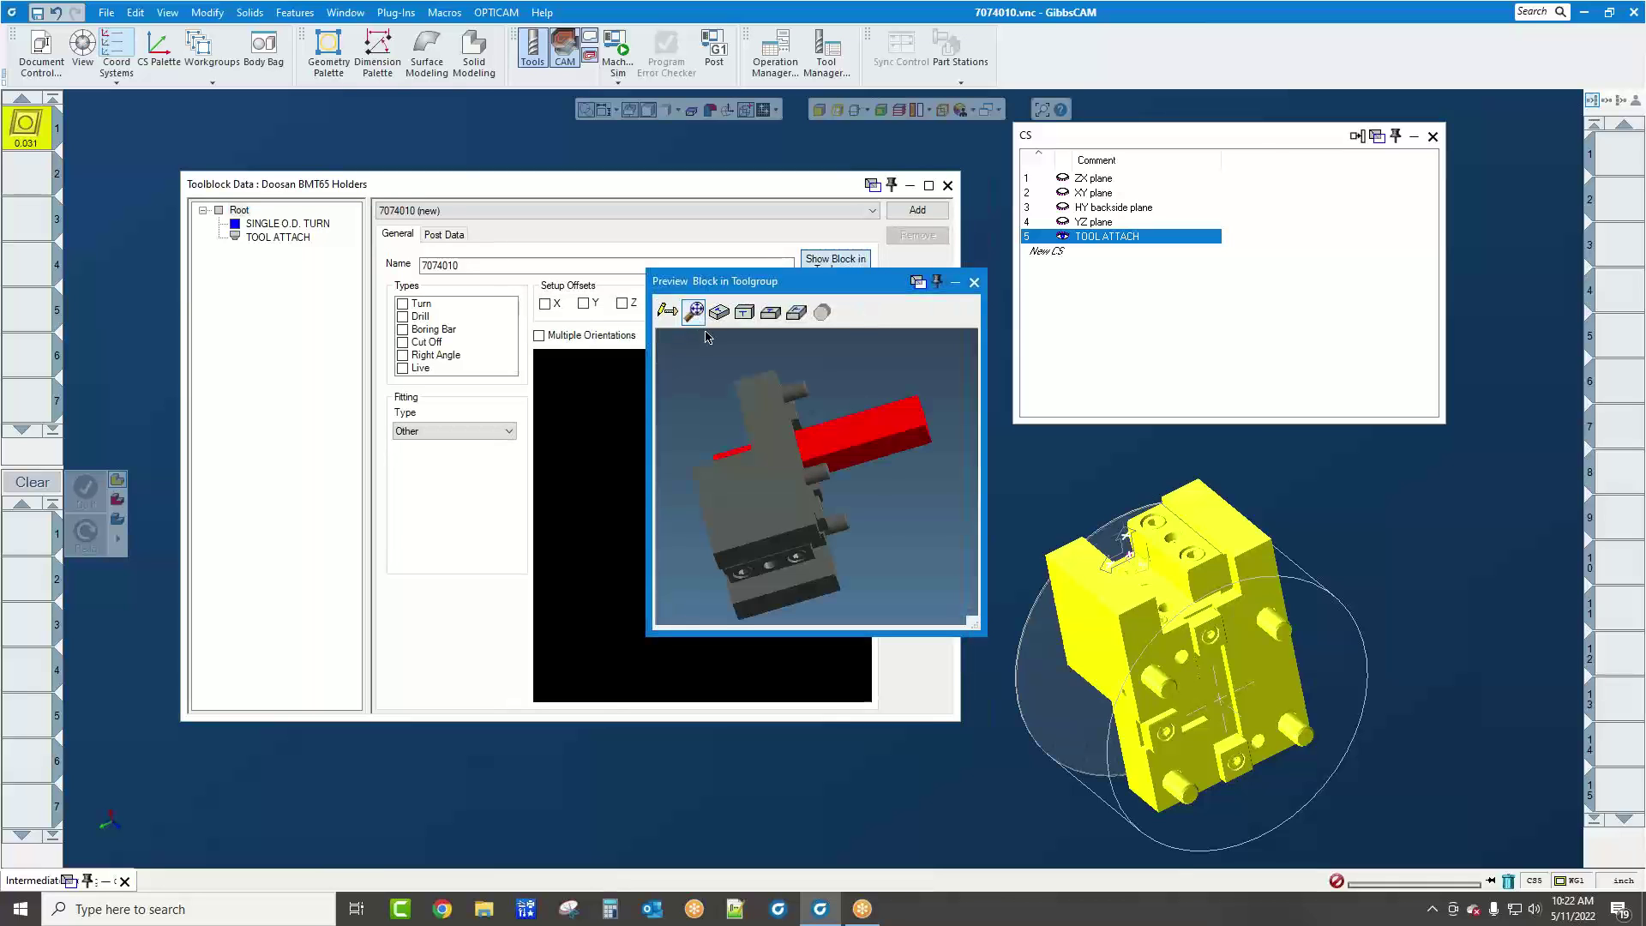
{"action": "middle_click_drag", "start_coordinate": [825, 476], "coordinate": [670, 519]}
{"action": "left_click", "coordinate": [973, 282]}
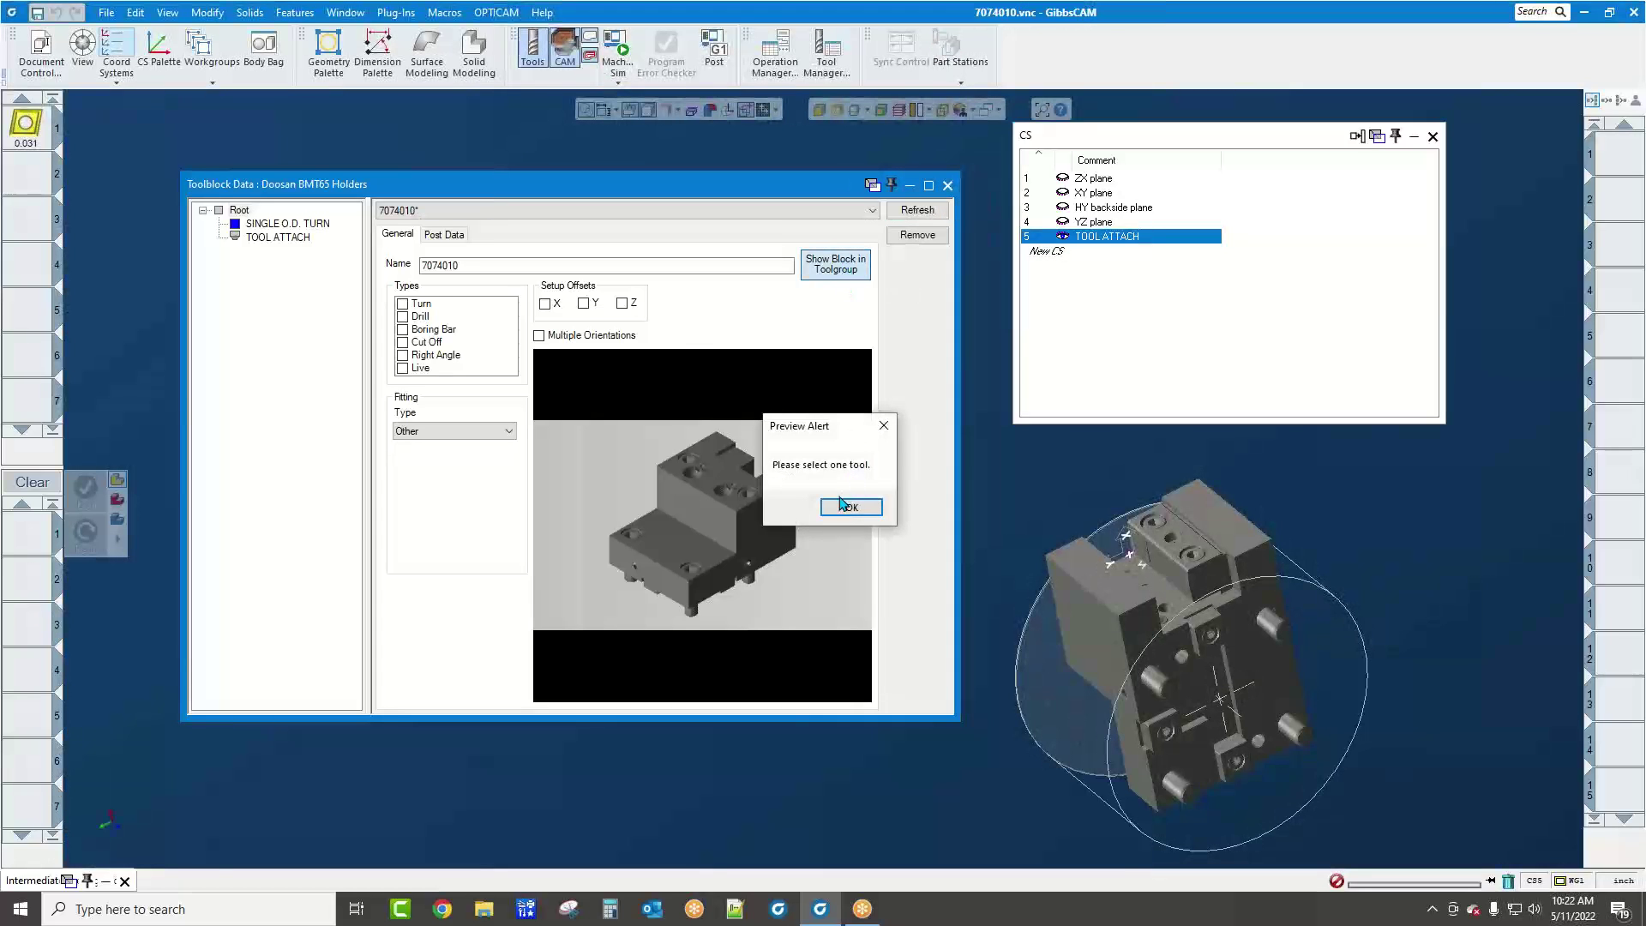
Turn off Shank Front Attachment for turning tool 1 and check its mounting in the block's toolgroup preview
{"action": "left_click", "coordinate": [842, 506]}
{"action": "left_click", "coordinate": [39, 132]}
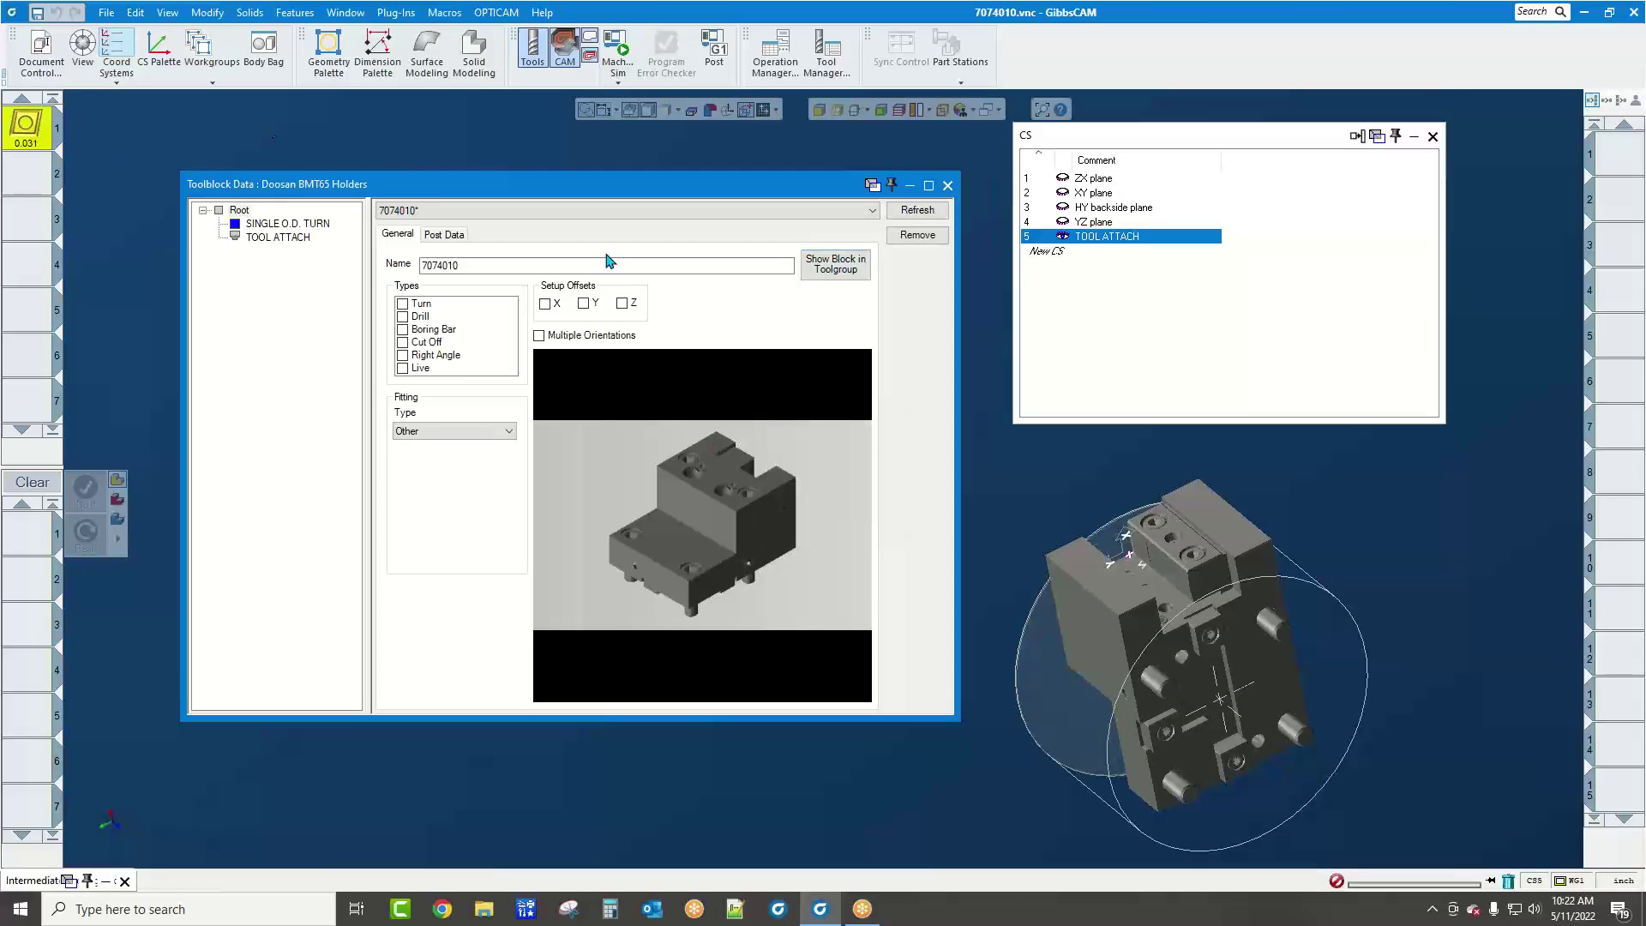
{"action": "left_click", "coordinate": [836, 264]}
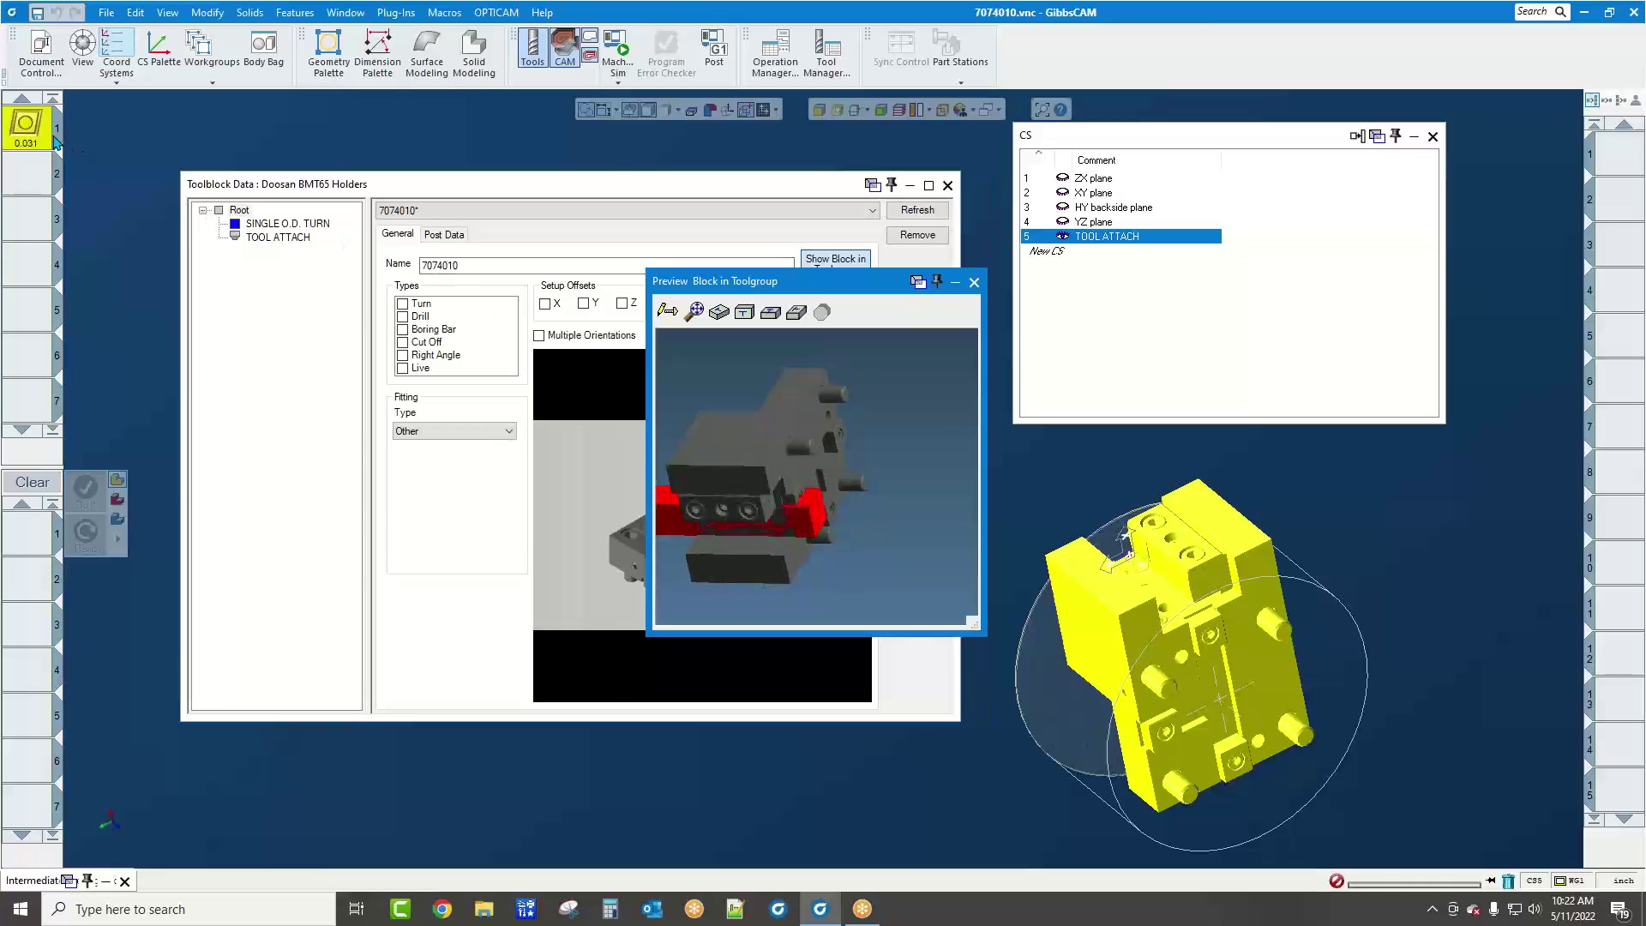
{"action": "double_click", "coordinate": [26, 131]}
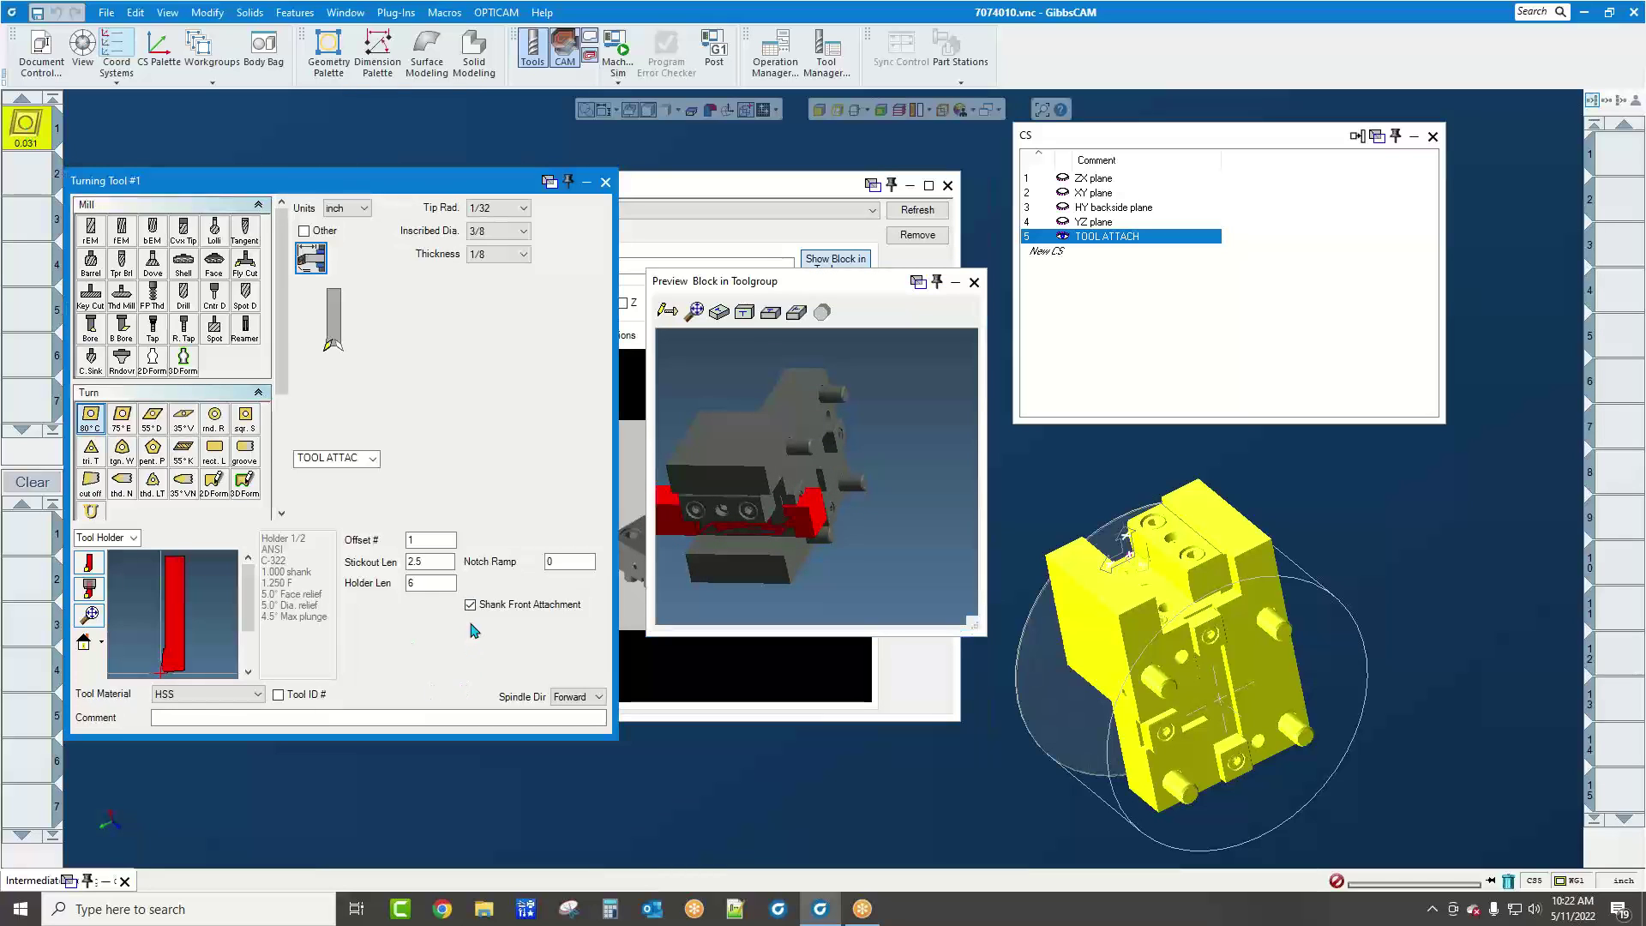
{"action": "left_click", "coordinate": [471, 606]}
{"action": "left_click_drag", "start_coordinate": [739, 610], "coordinate": [883, 454]}
{"action": "left_click", "coordinate": [974, 282]}
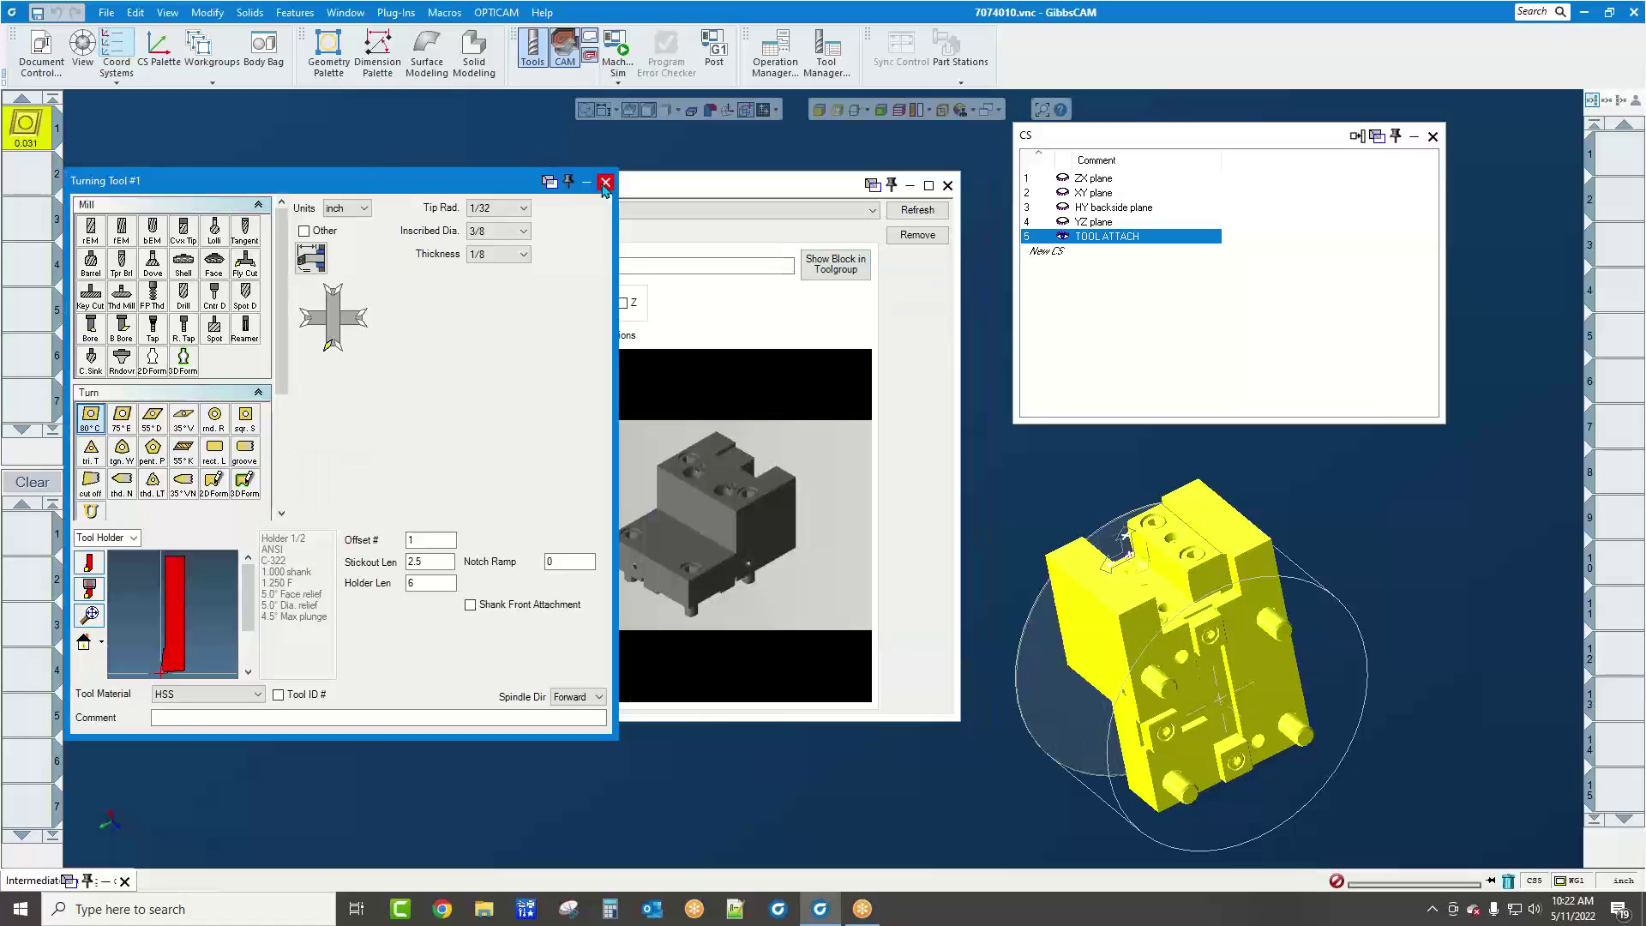
{"action": "left_click", "coordinate": [605, 182]}
Close the toolblock data and open the part file 7073240.vnc from the Doosan BMT65 Holders folder
{"action": "left_click", "coordinate": [948, 185]}
{"action": "left_click", "coordinate": [474, 152]}
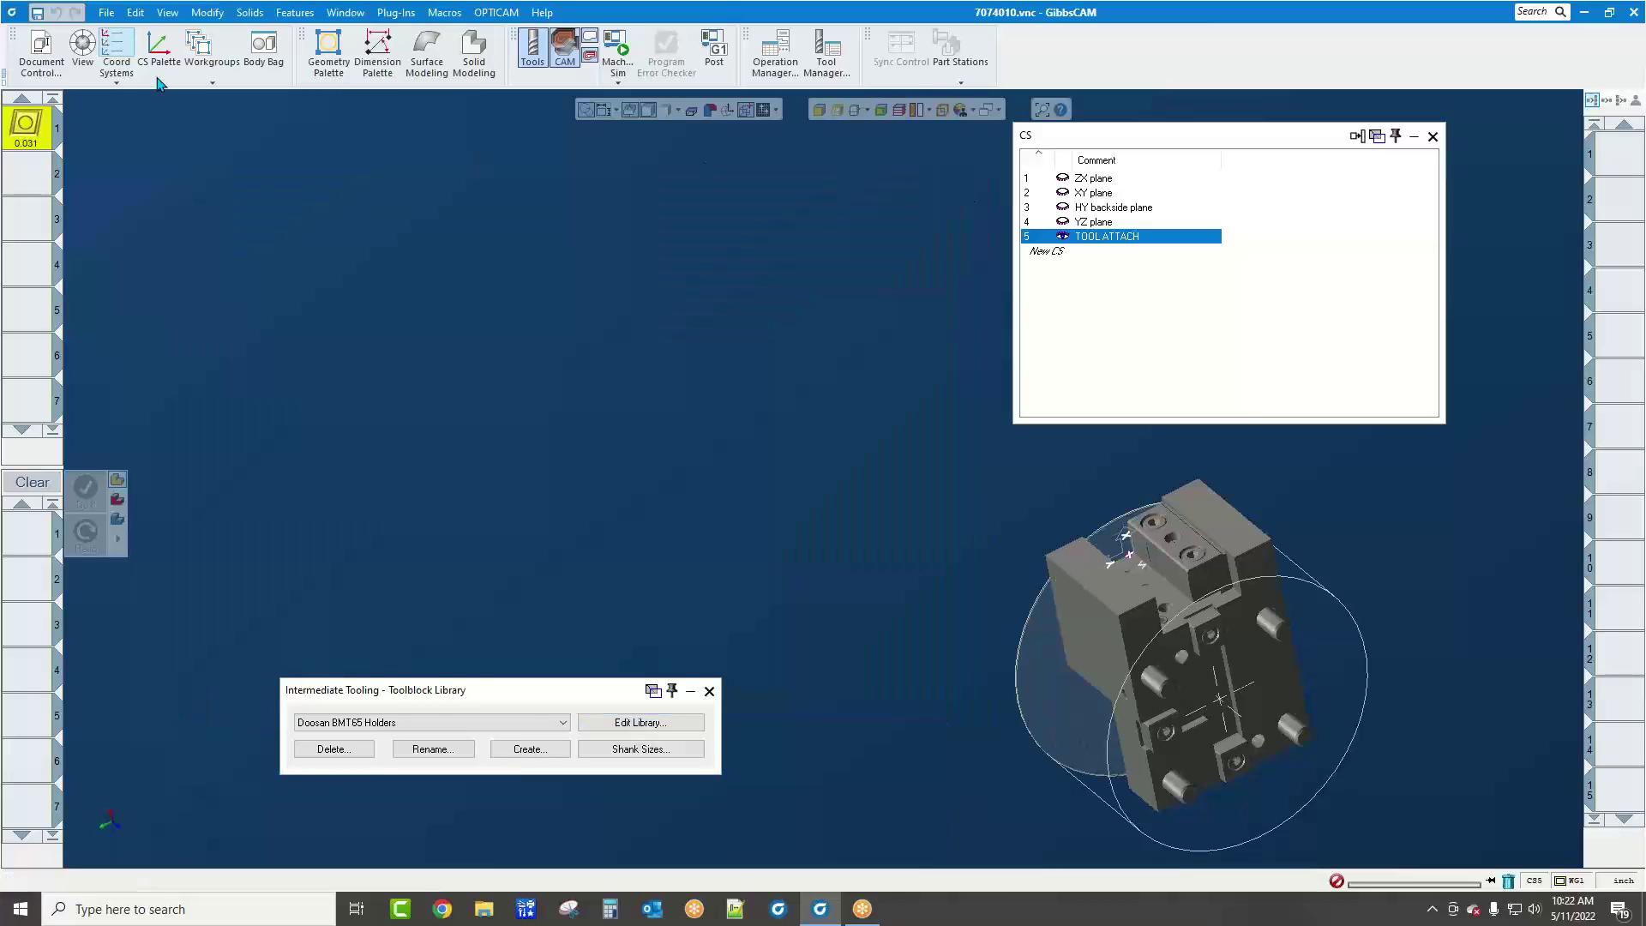
{"action": "left_click", "coordinate": [106, 13]}
{"action": "left_click", "coordinate": [130, 71]}
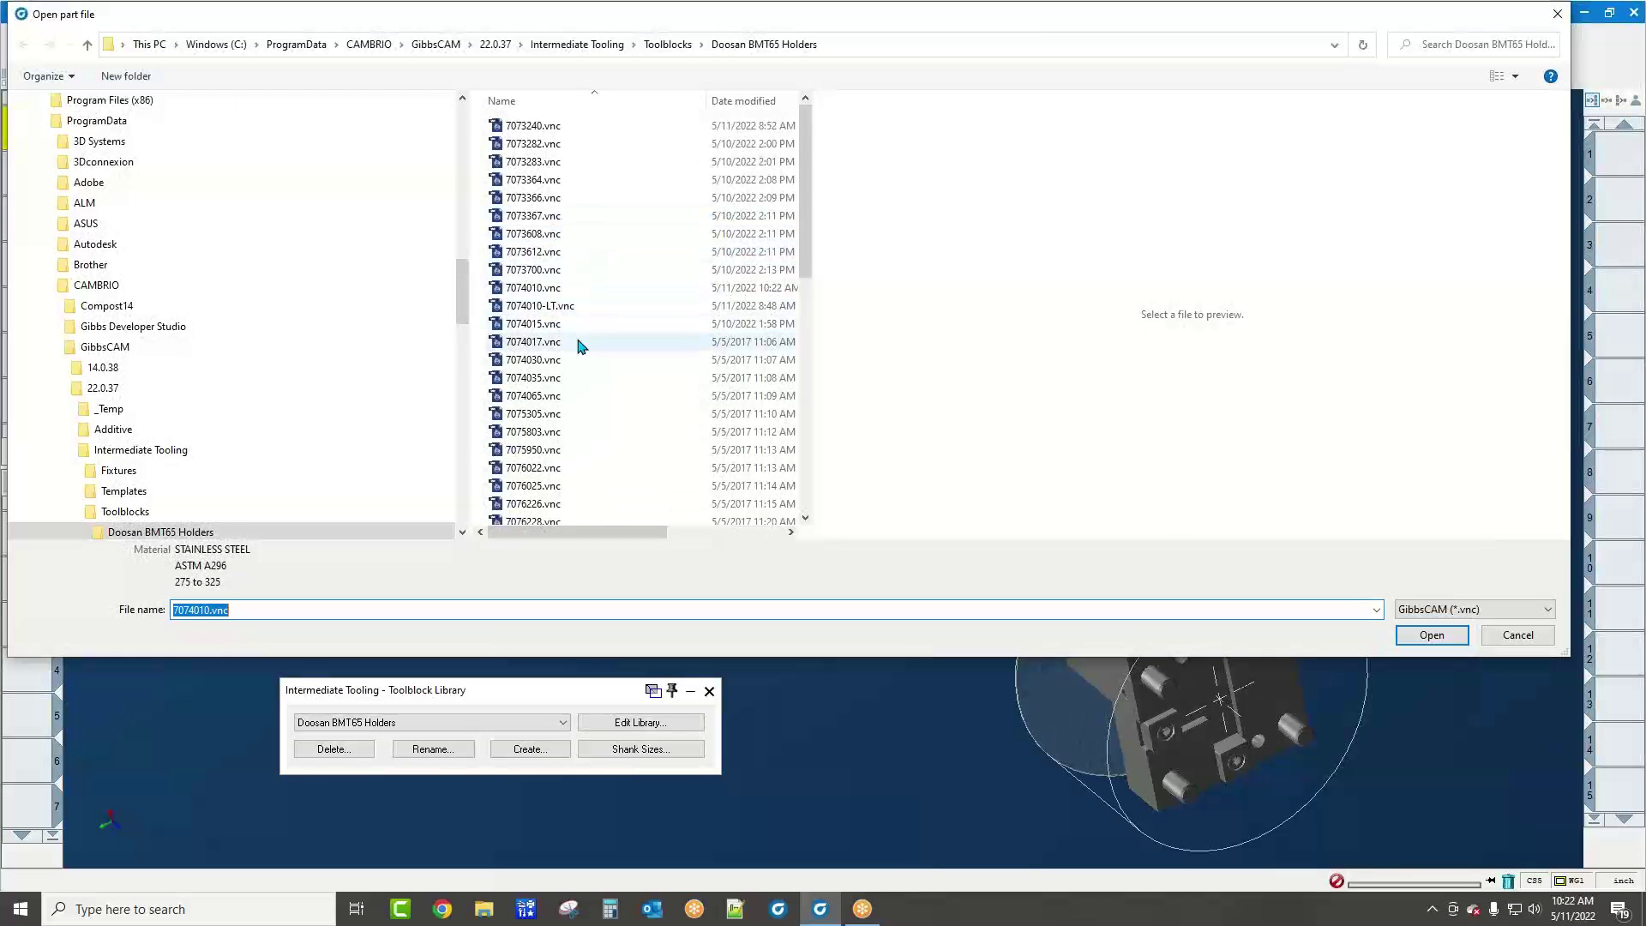
{"action": "left_click", "coordinate": [564, 129]}
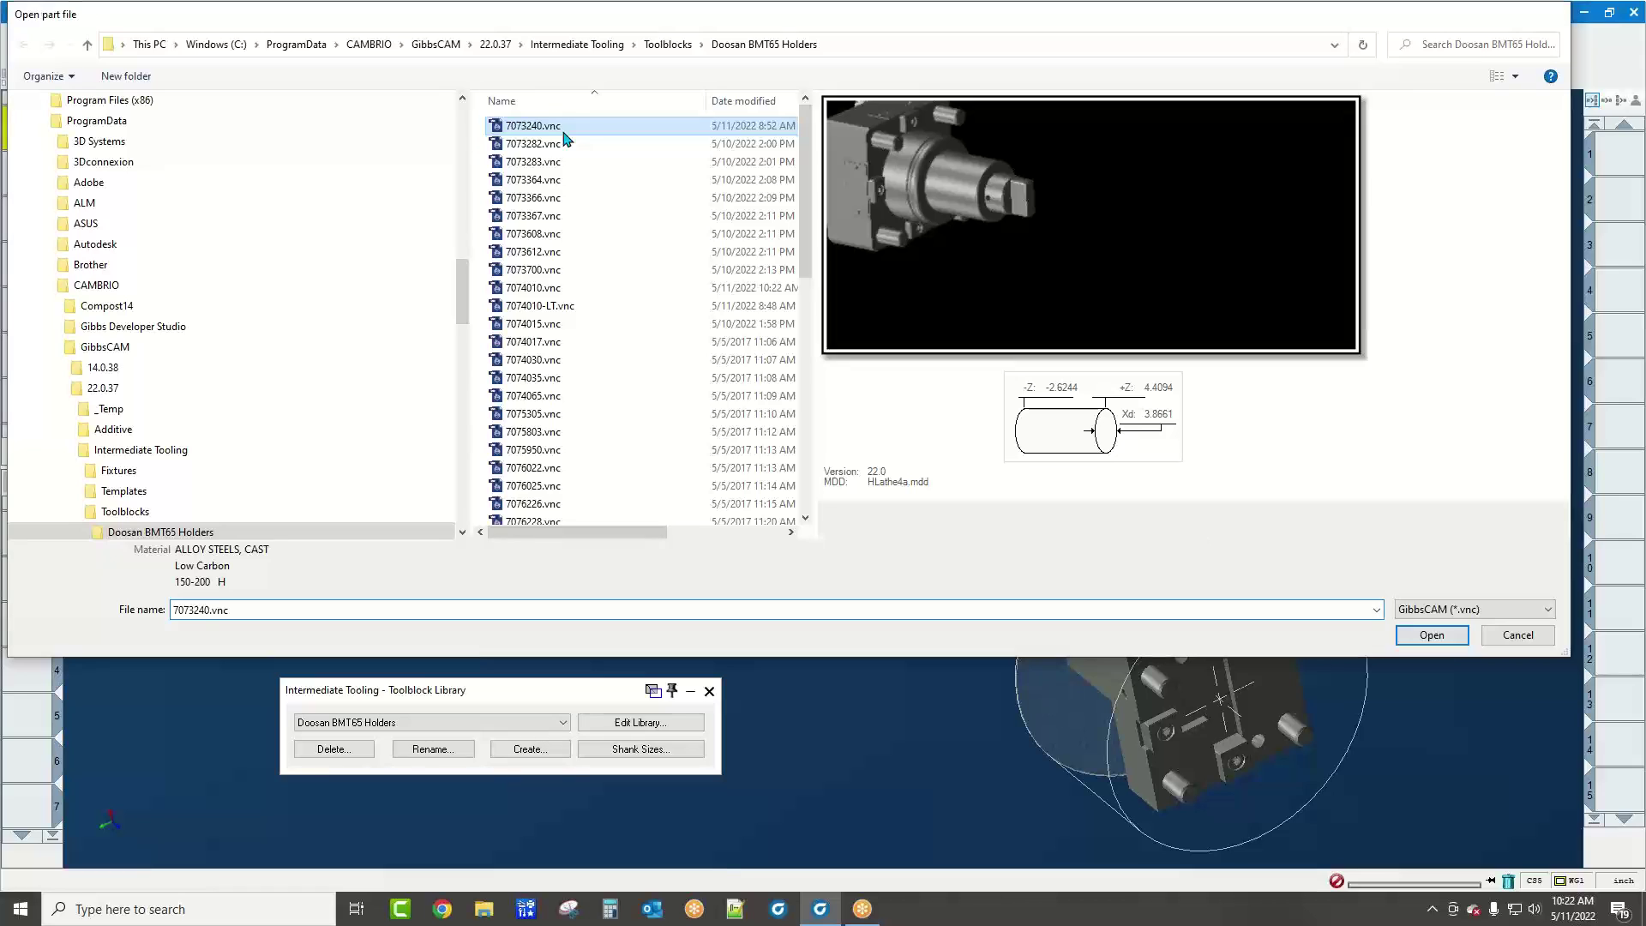
{"action": "double_click", "coordinate": [564, 129]}
{"action": "left_click", "coordinate": [815, 480]}
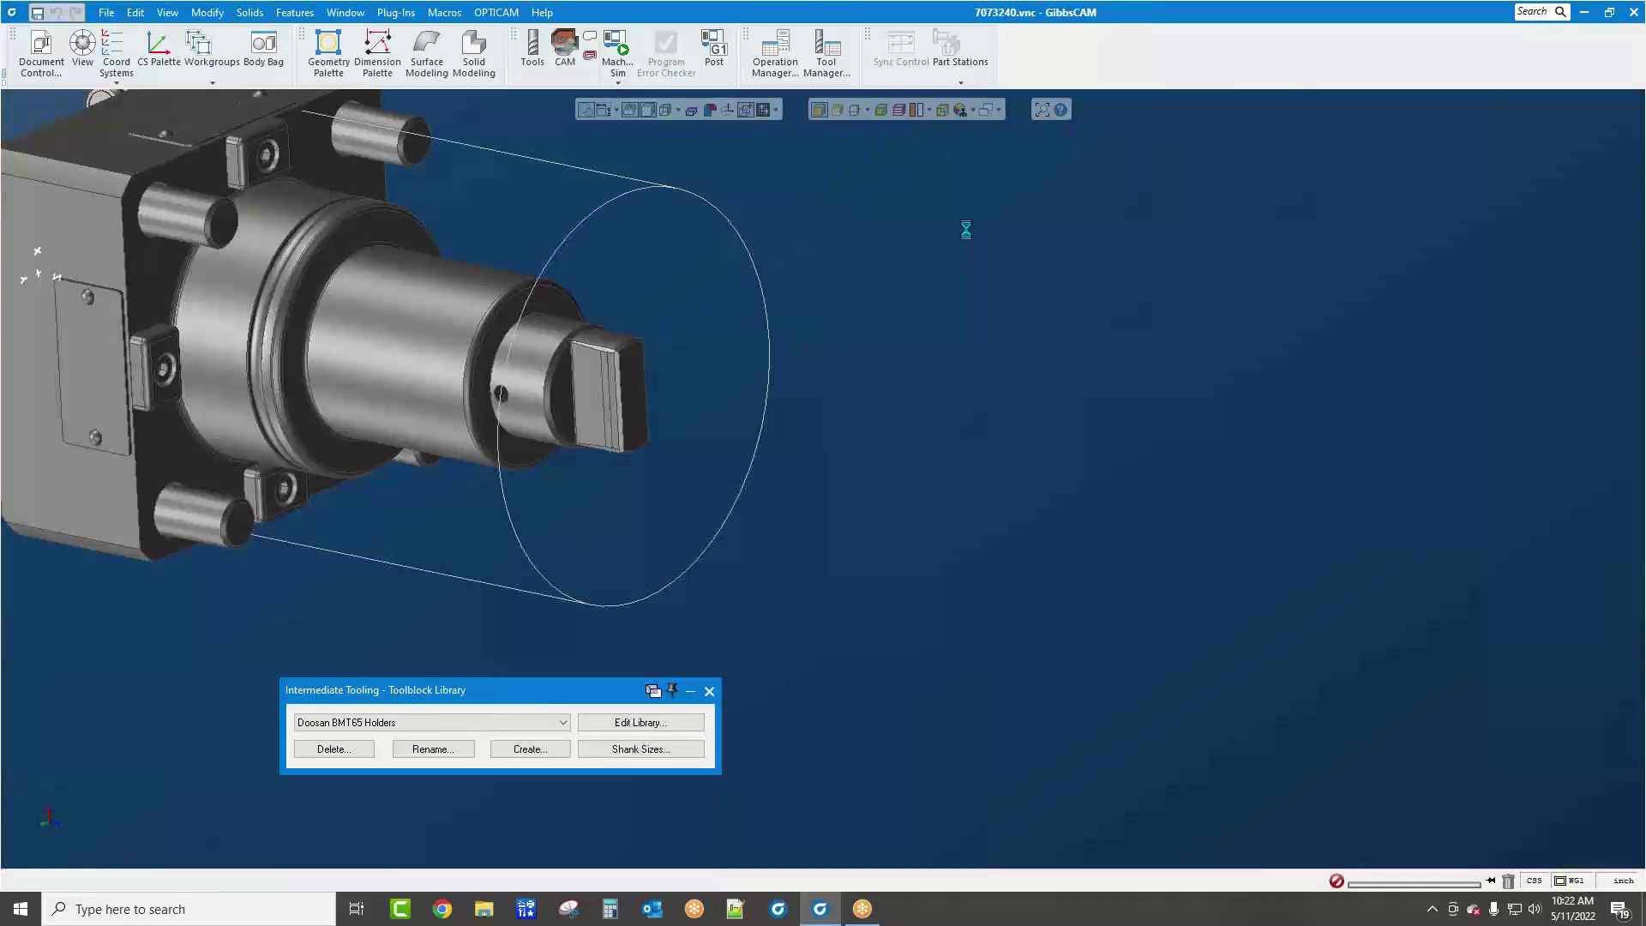
Examine the XY plane and TOOL ATTACH coordinate systems on the 7073240 holder
{"action": "scroll", "coordinate": [816, 271], "scroll_direction": "down", "scroll_amount": 2}
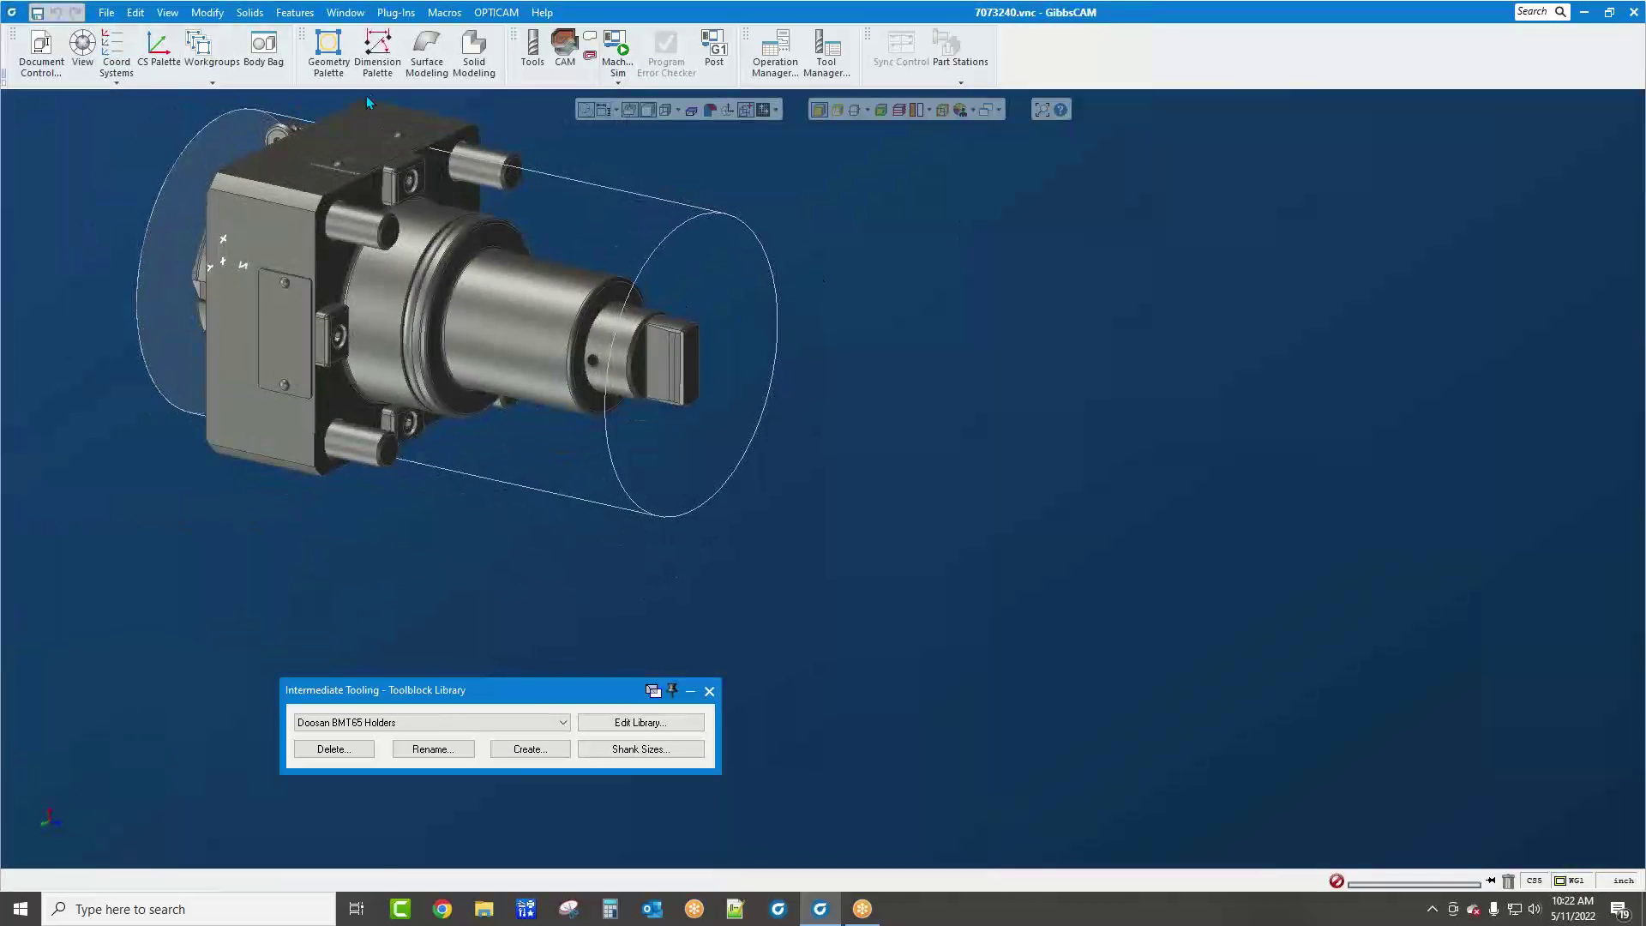
{"action": "left_click", "coordinate": [117, 50]}
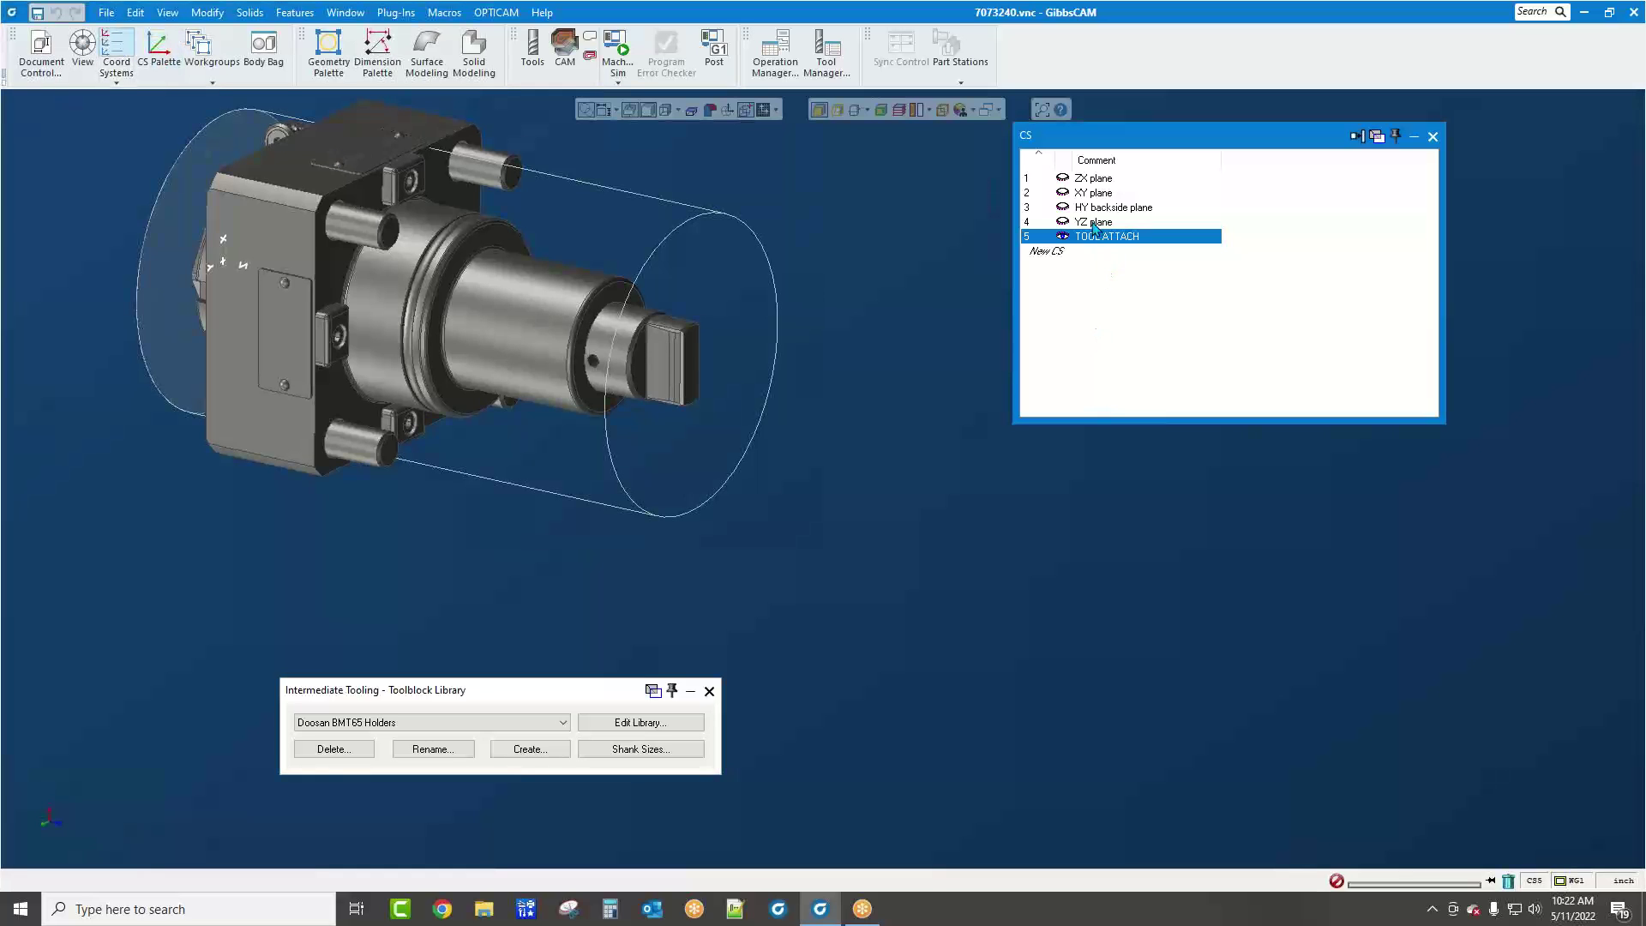
{"action": "left_click", "coordinate": [1093, 194]}
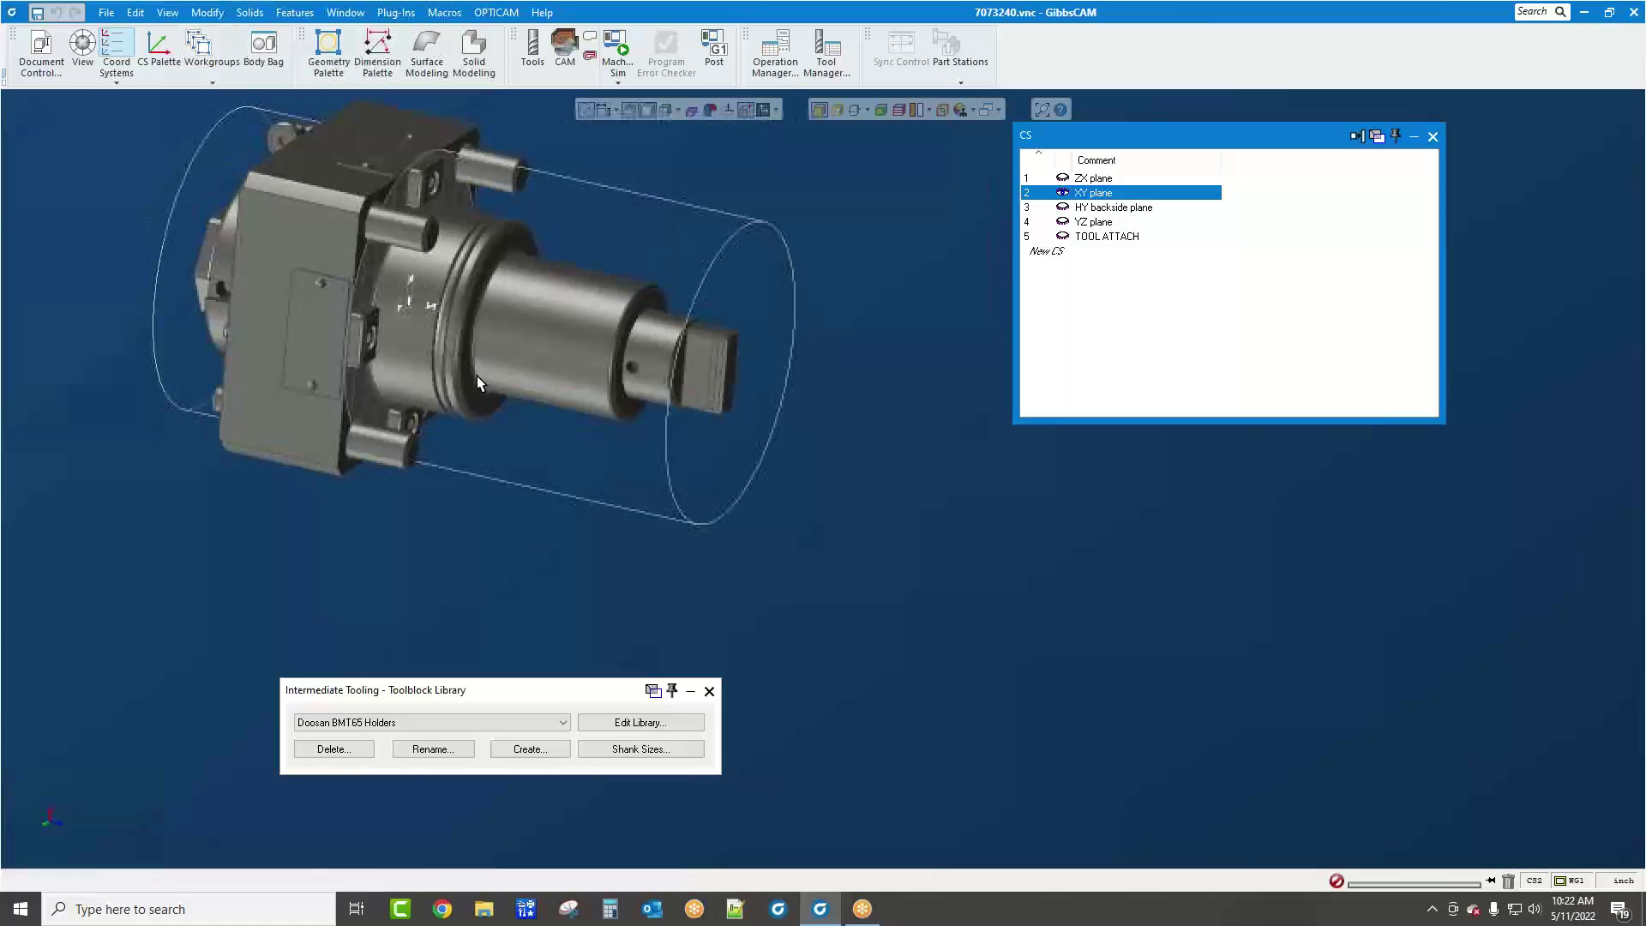
{"action": "left_click", "coordinate": [1165, 236]}
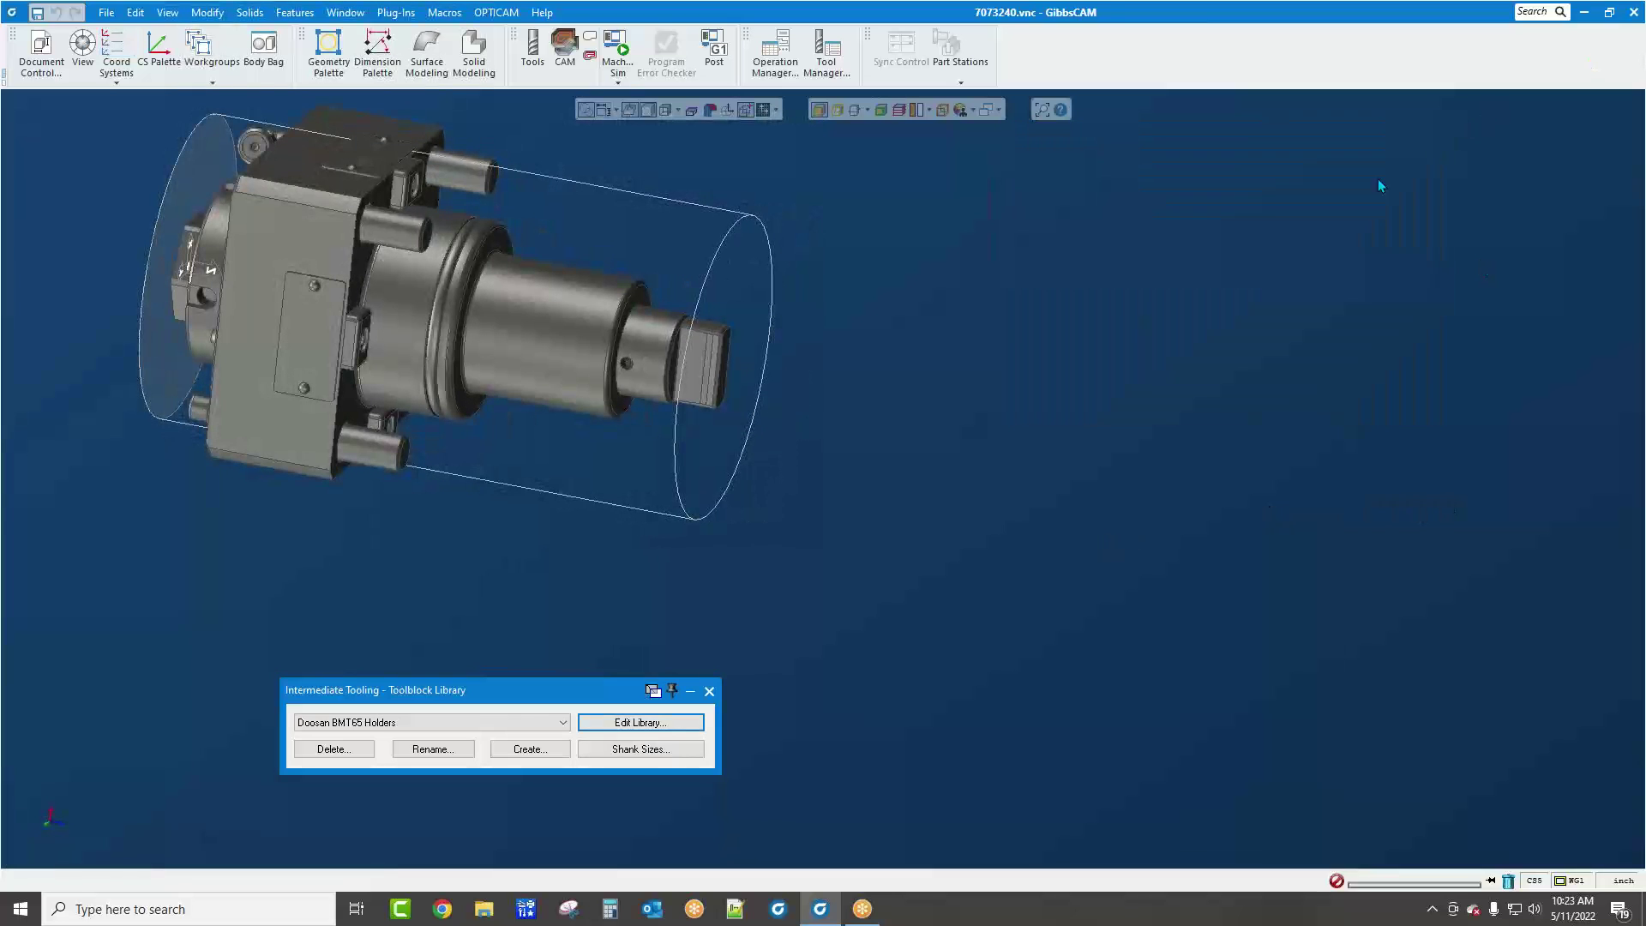
{"action": "left_click", "coordinate": [1433, 136]}
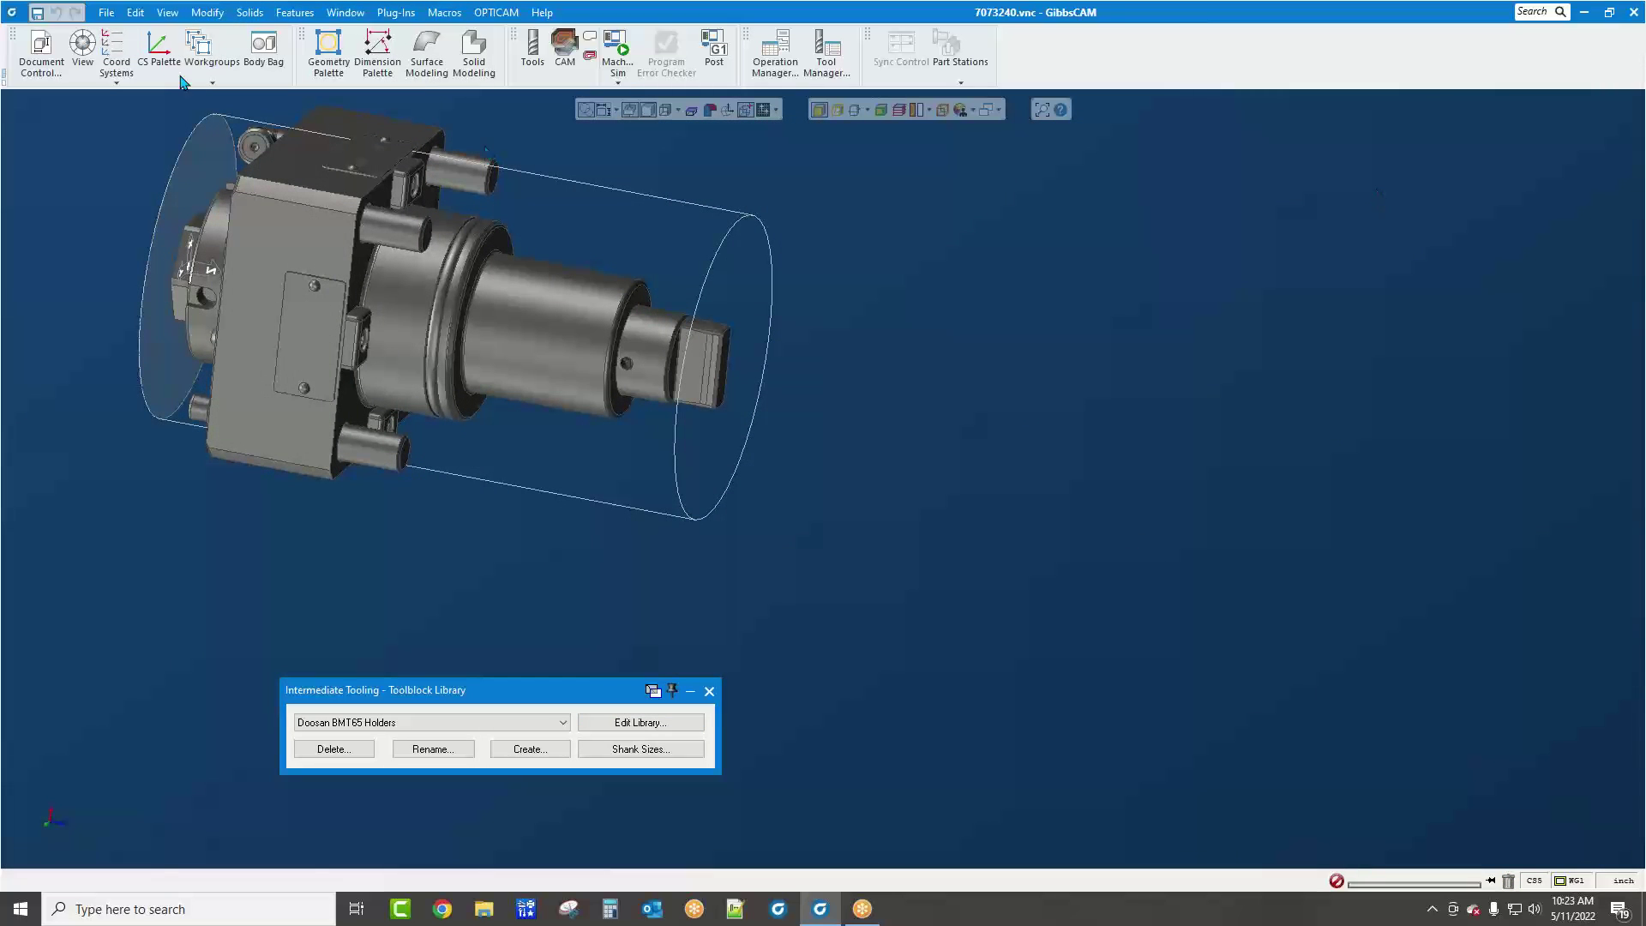
Close the Toolblock Library and browse for a part file in the 15-Webinars folder GibbsCAM & Coffee 5-11-22 on Storage (E:)
{"action": "left_click", "coordinate": [708, 691]}
{"action": "left_click", "coordinate": [108, 13]}
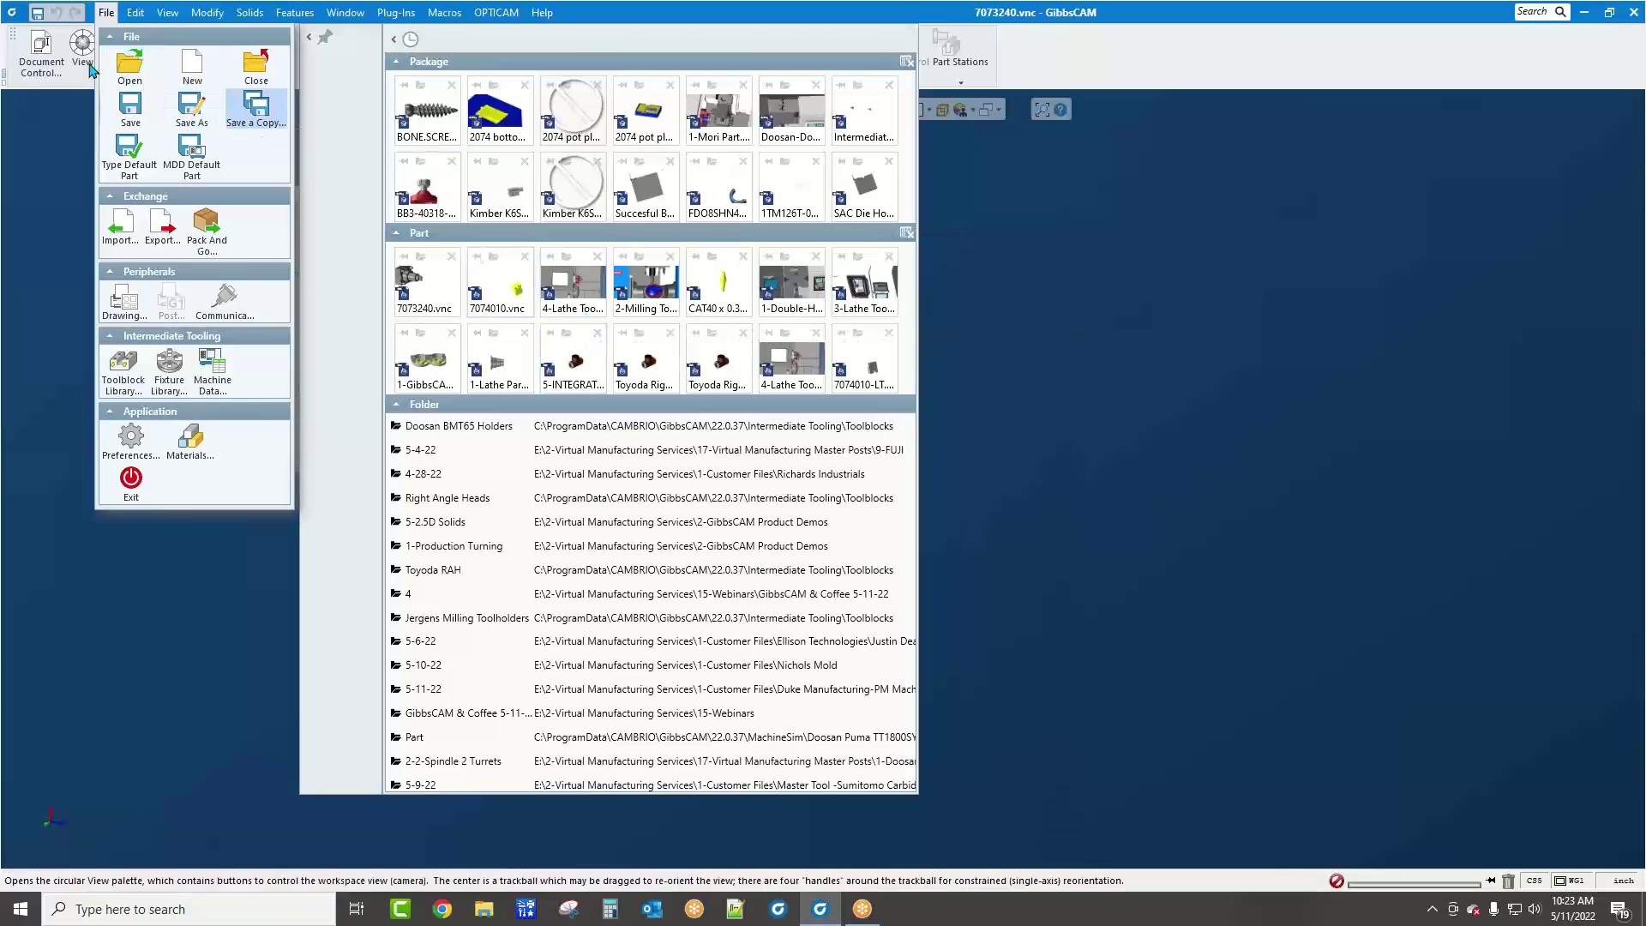
{"action": "left_click", "coordinate": [128, 74]}
{"action": "left_click", "coordinate": [127, 75]}
{"action": "left_click", "coordinate": [105, 18]}
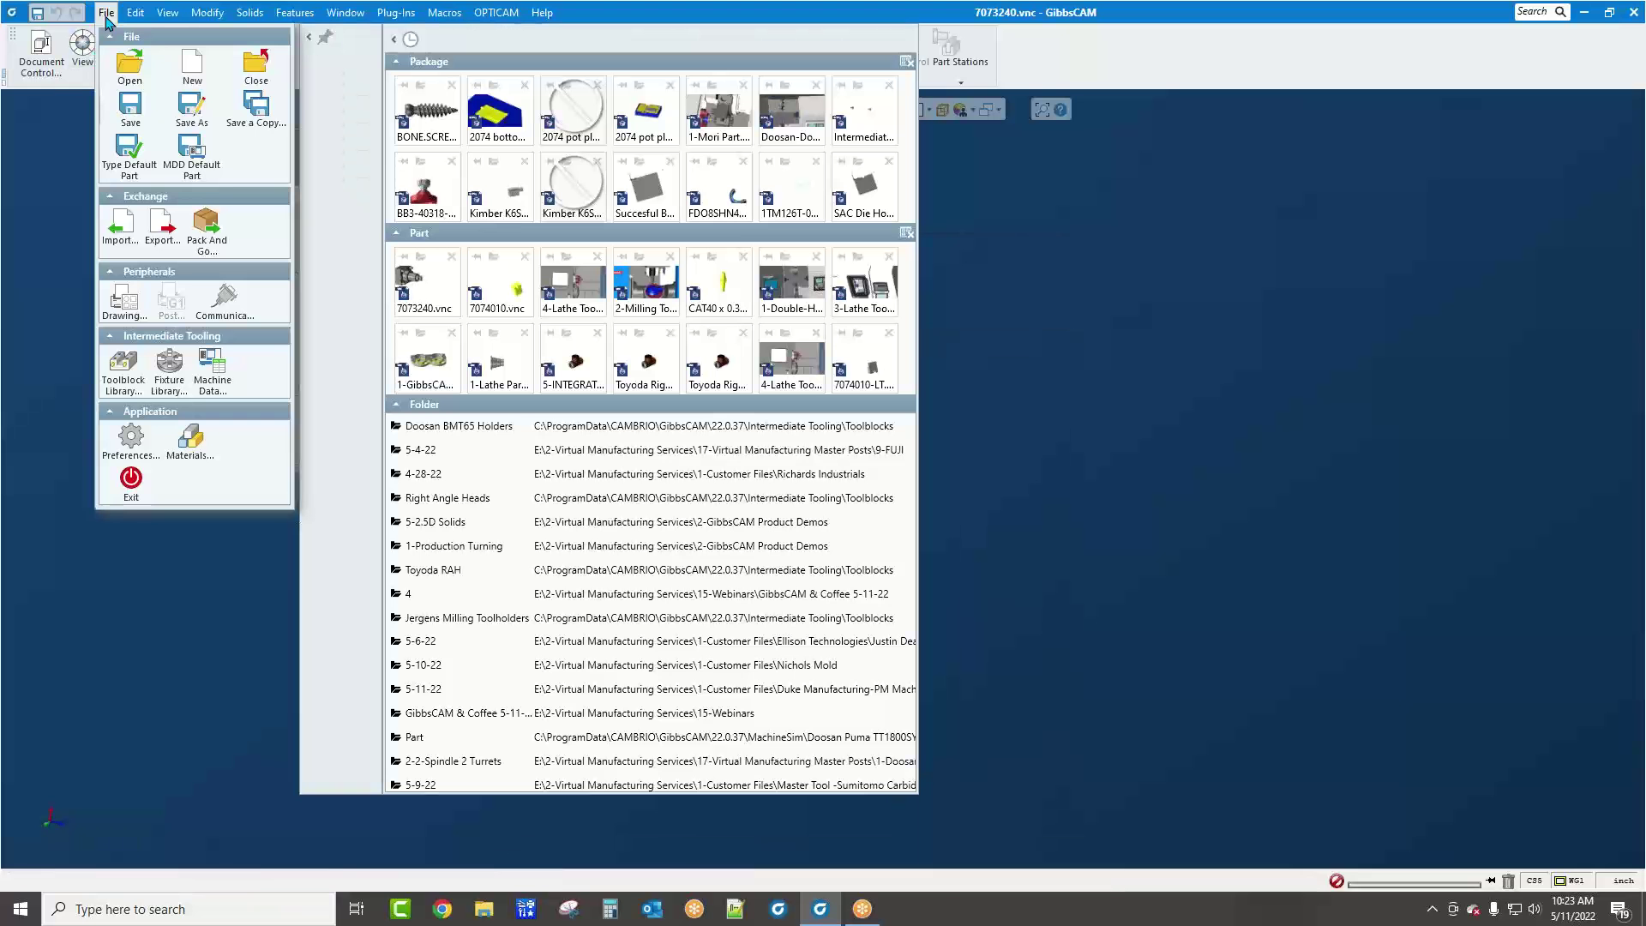
{"action": "left_click", "coordinate": [108, 74]}
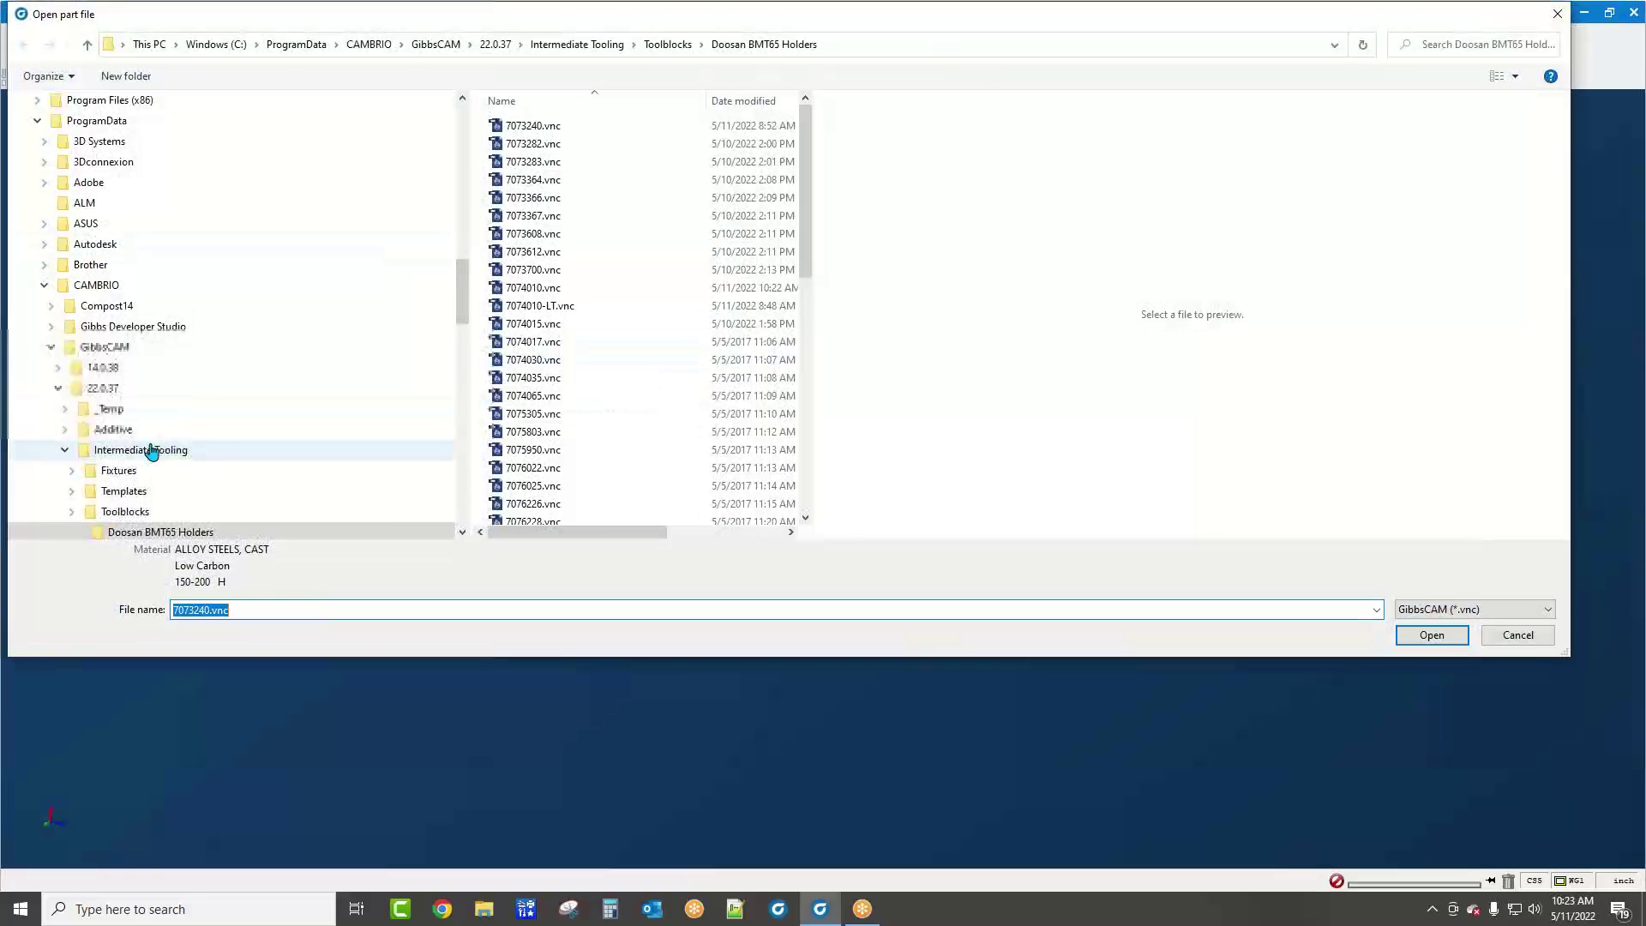
{"action": "scroll", "coordinate": [151, 452], "scroll_direction": "up", "scroll_amount": 8}
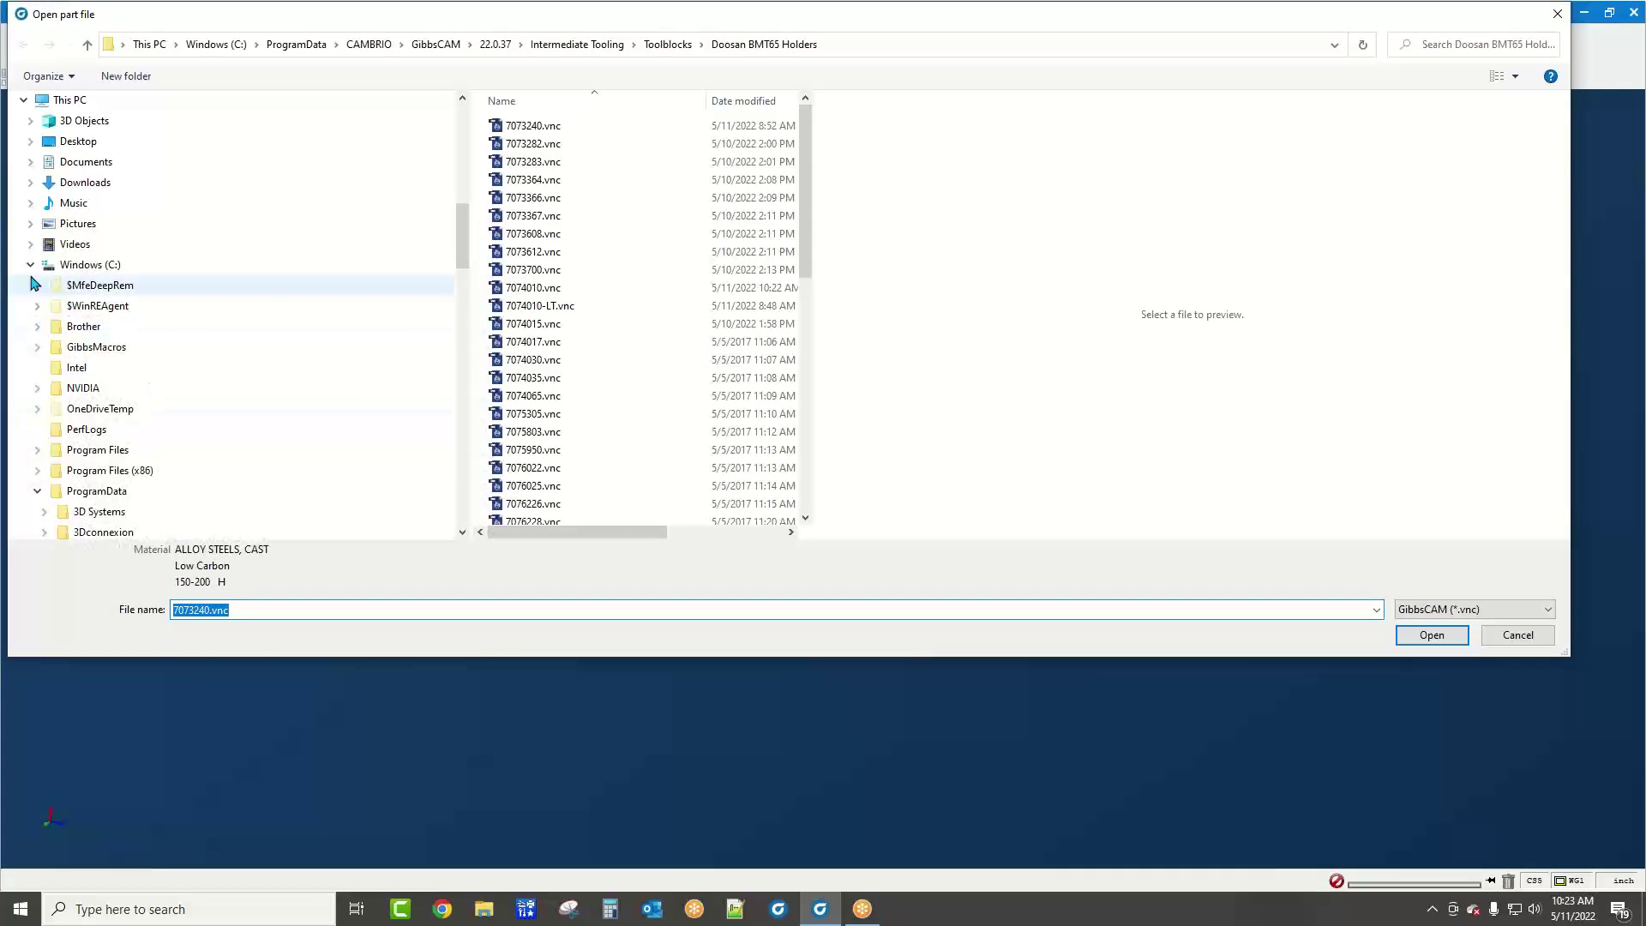
{"action": "left_click", "coordinate": [85, 306]}
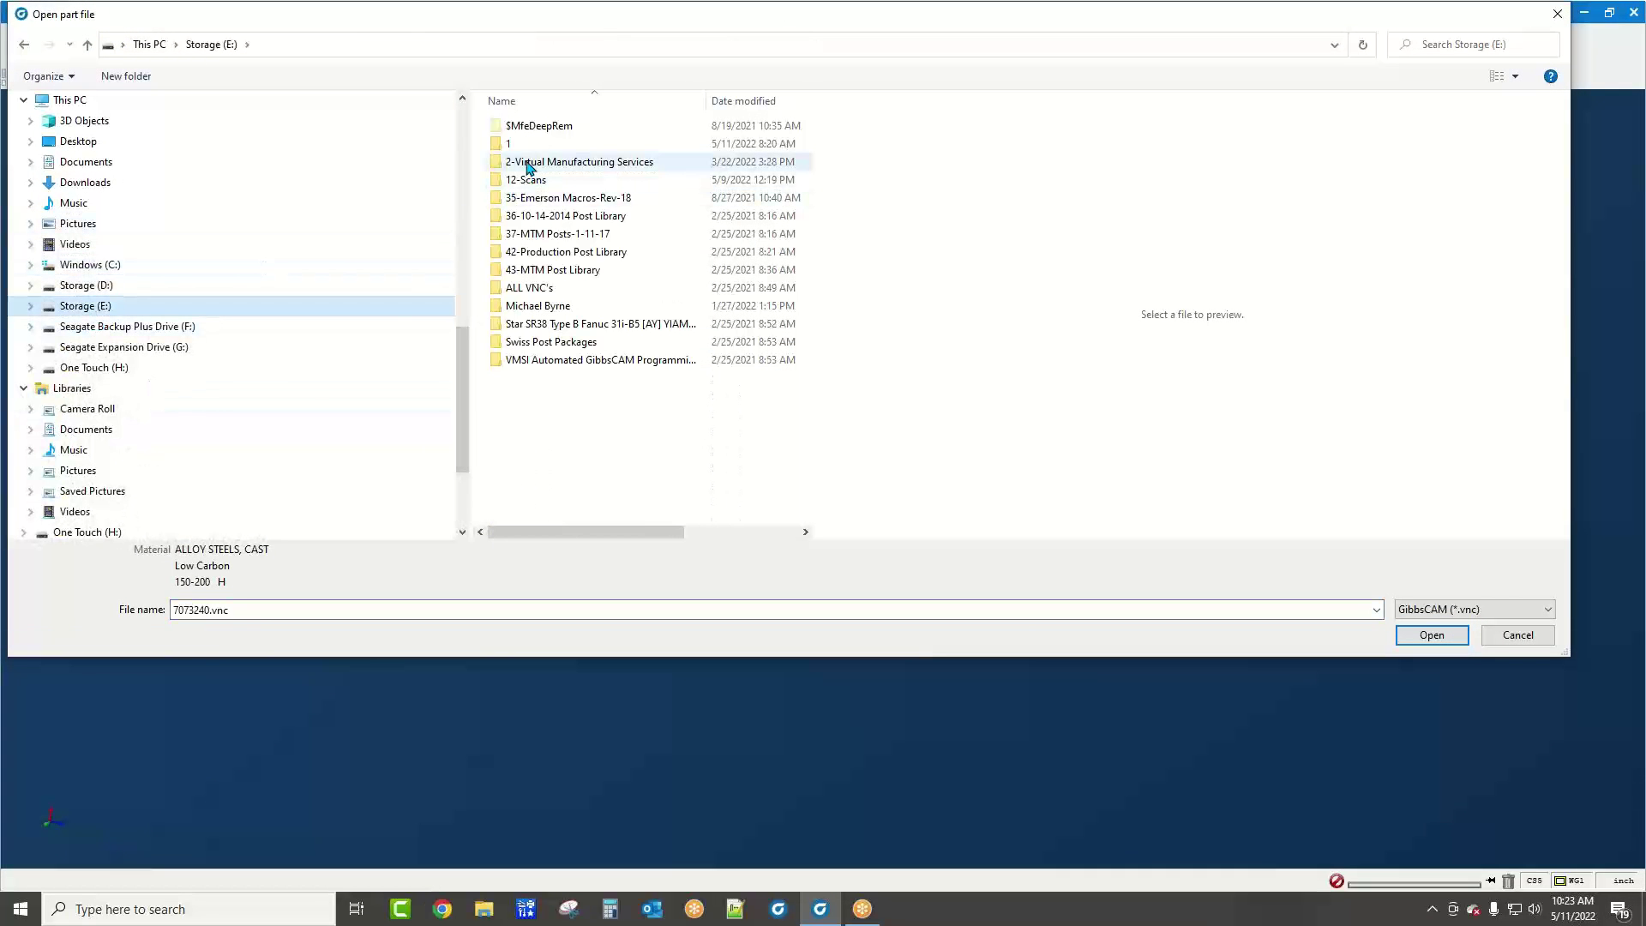
{"action": "double_click", "coordinate": [532, 161]}
{"action": "double_click", "coordinate": [553, 377]}
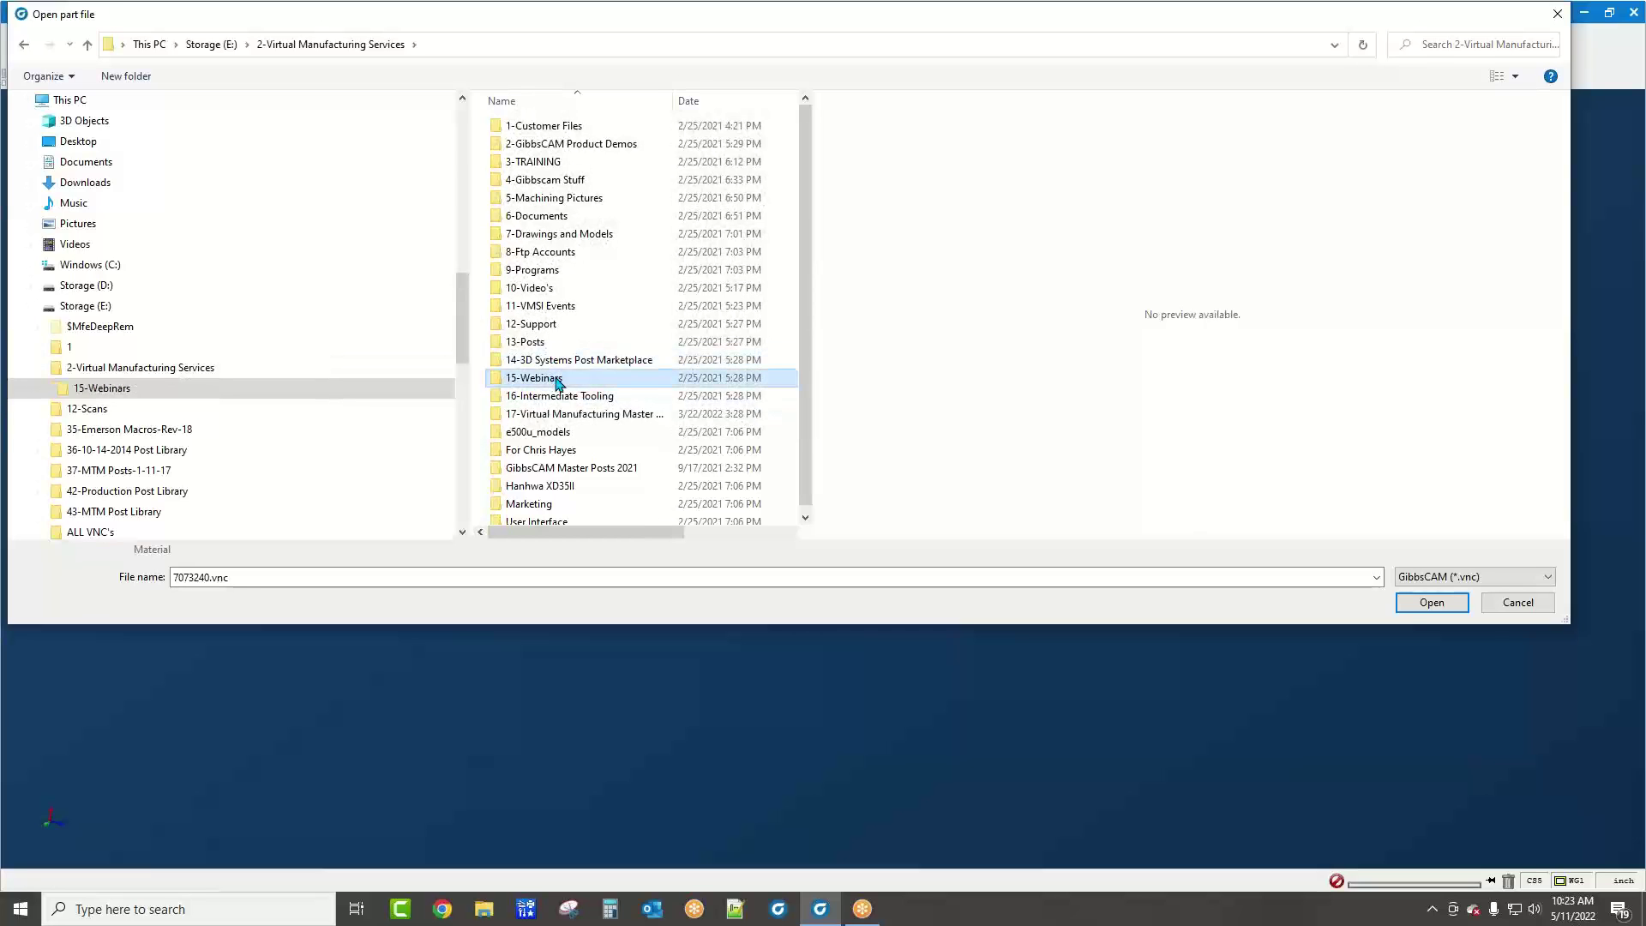
{"action": "double_click", "coordinate": [576, 163]}
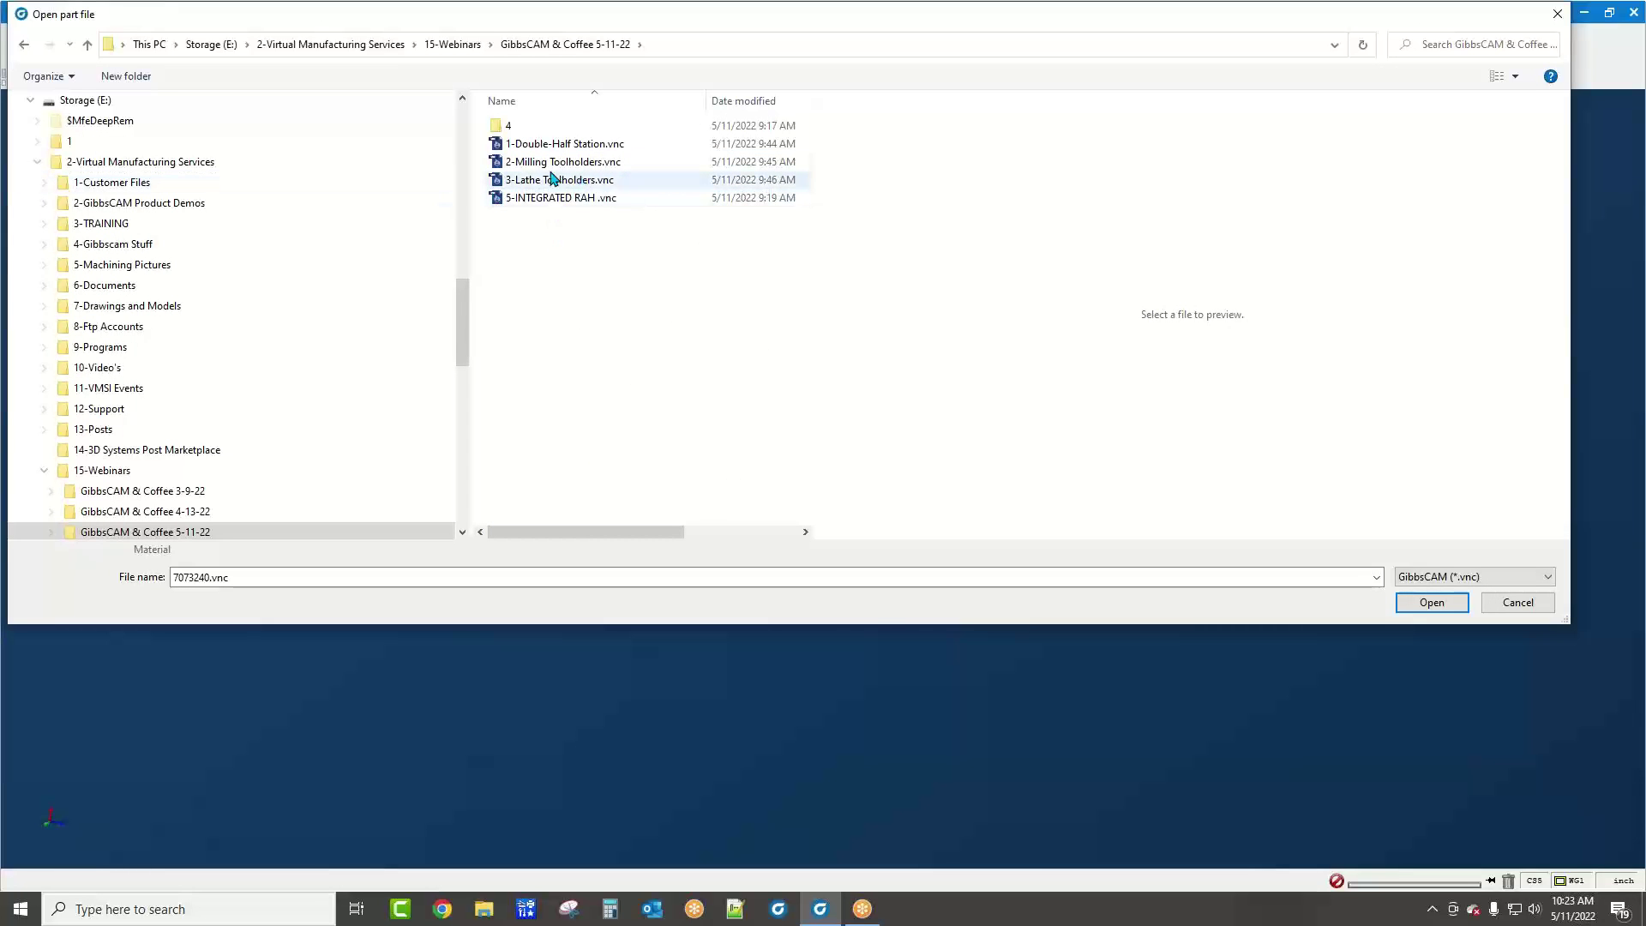
Open 4-Lathe Toolholders.vnc from the webinar's subfolder 4 without saving the changes to 7073240.vnc
{"action": "left_click", "coordinate": [493, 129]}
{"action": "double_click", "coordinate": [495, 129]}
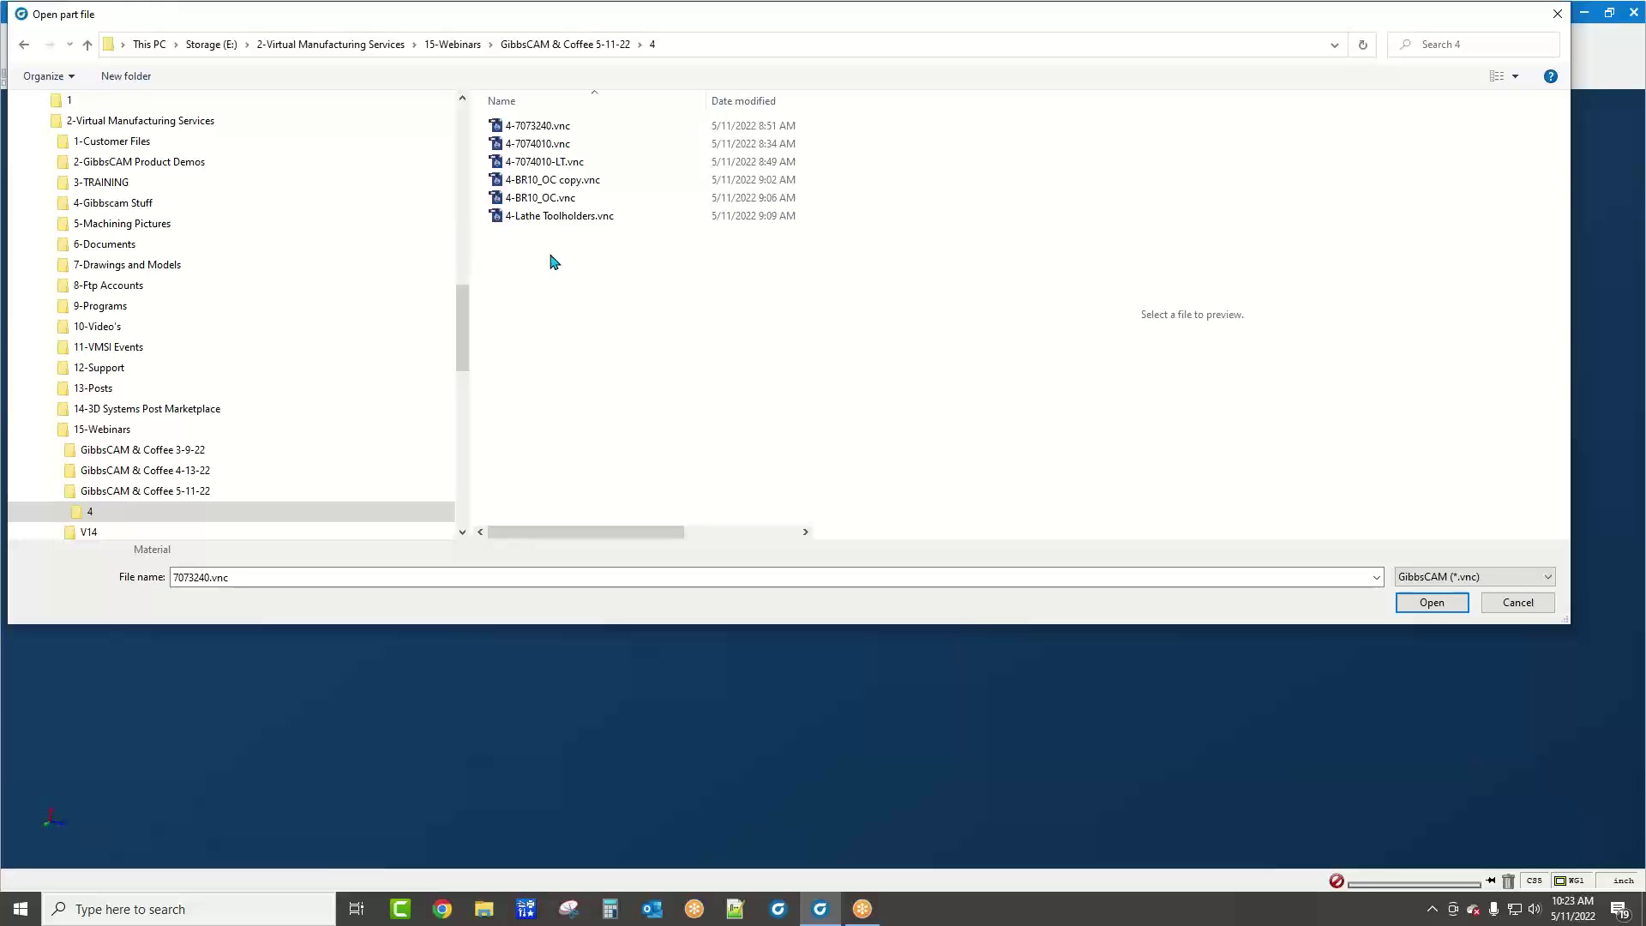
{"action": "left_click", "coordinate": [540, 219]}
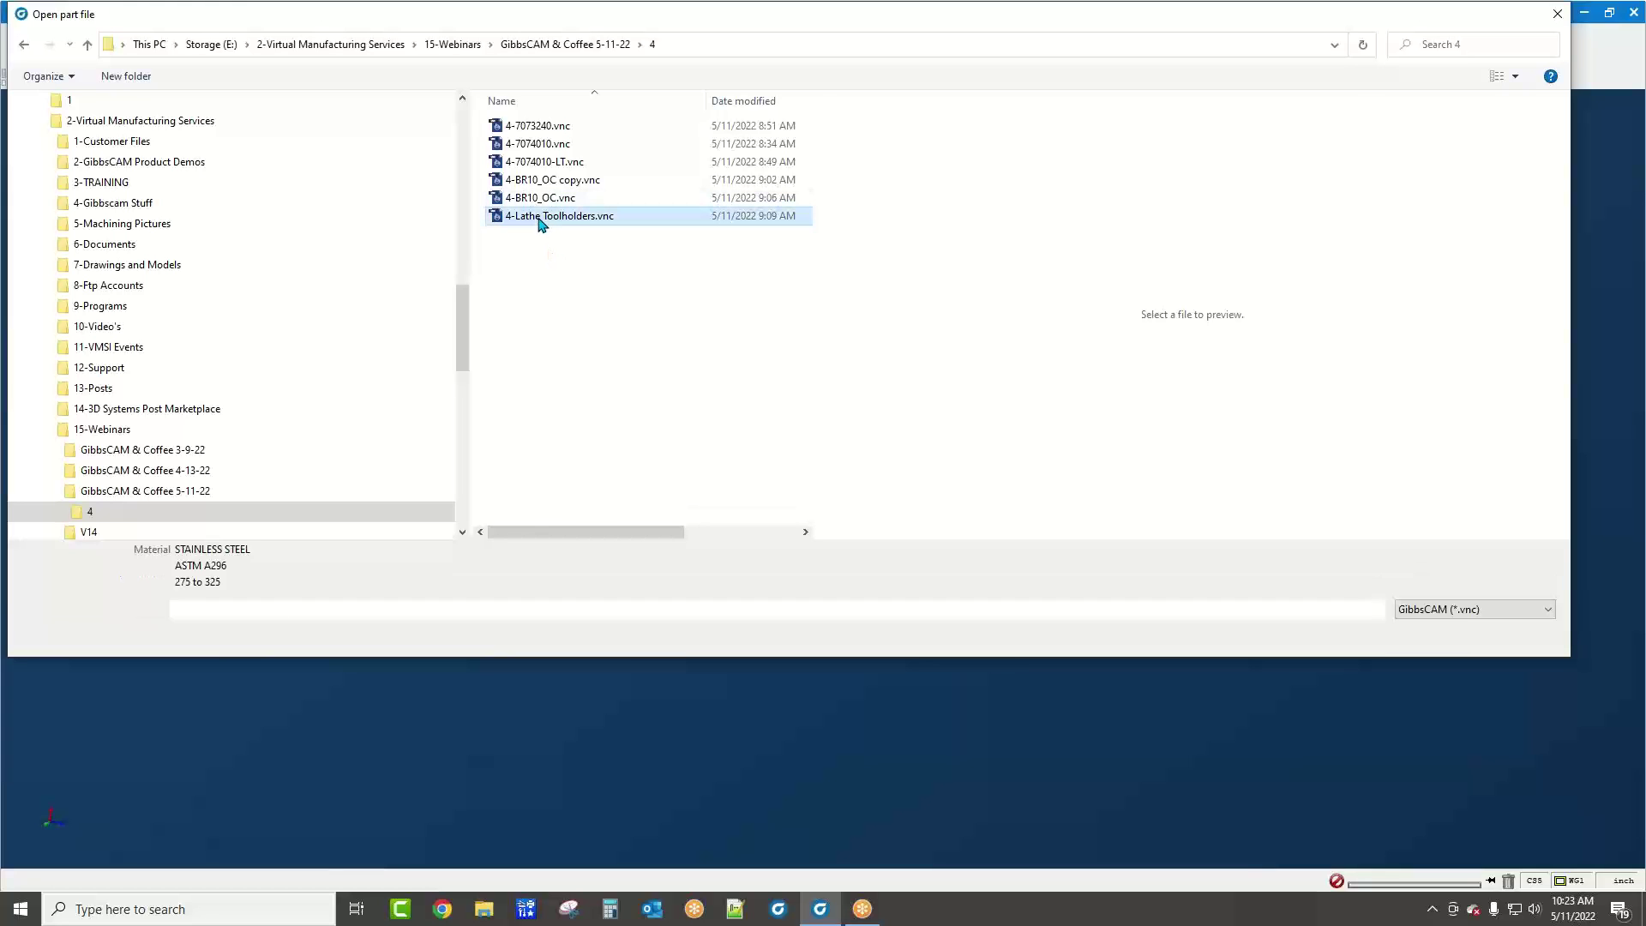
{"action": "double_click", "coordinate": [539, 219]}
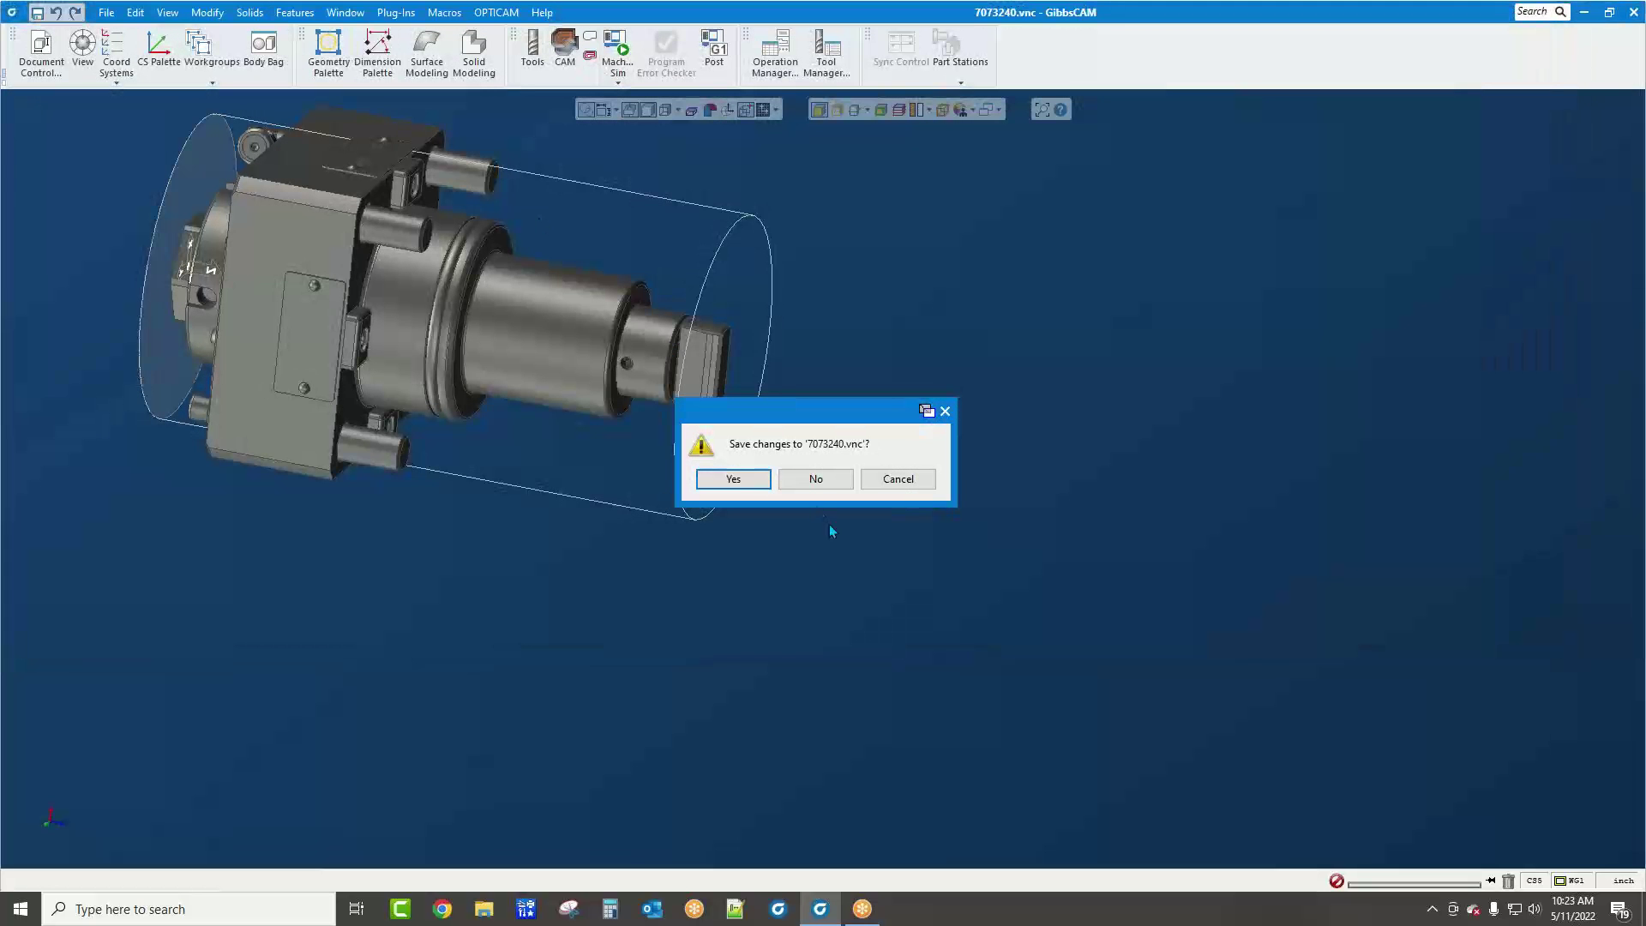
{"action": "left_click", "coordinate": [823, 485]}
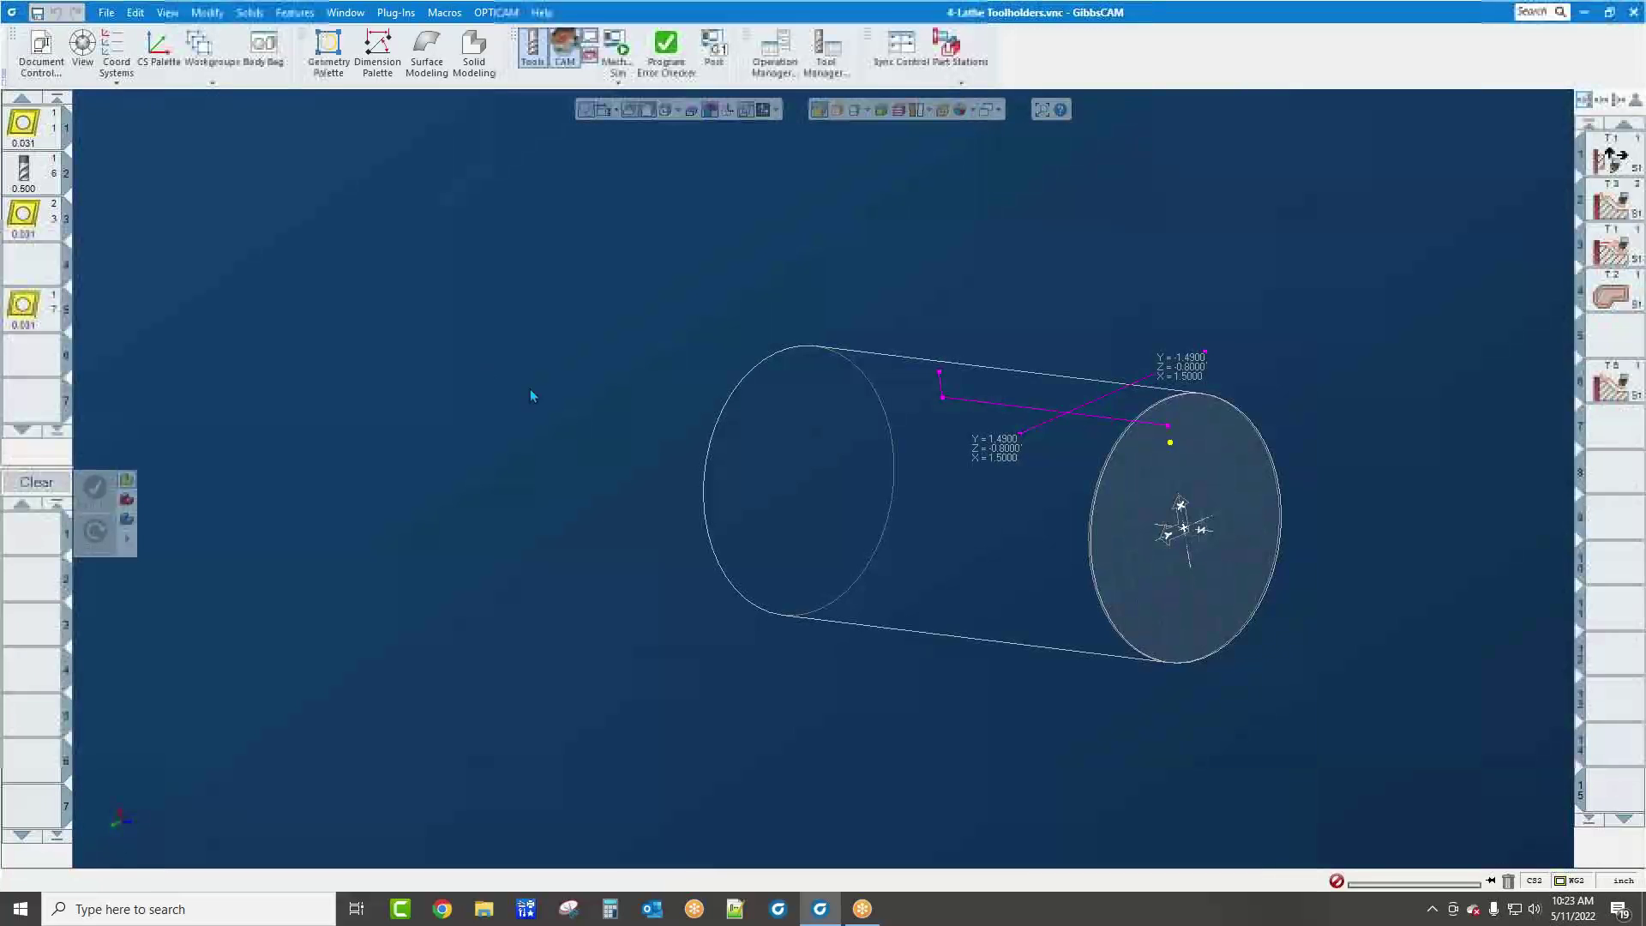
Inspect the holder preview of turning tool 1 and view the main spindle's chuck in the machine simulation
{"action": "double_click", "coordinate": [25, 129]}
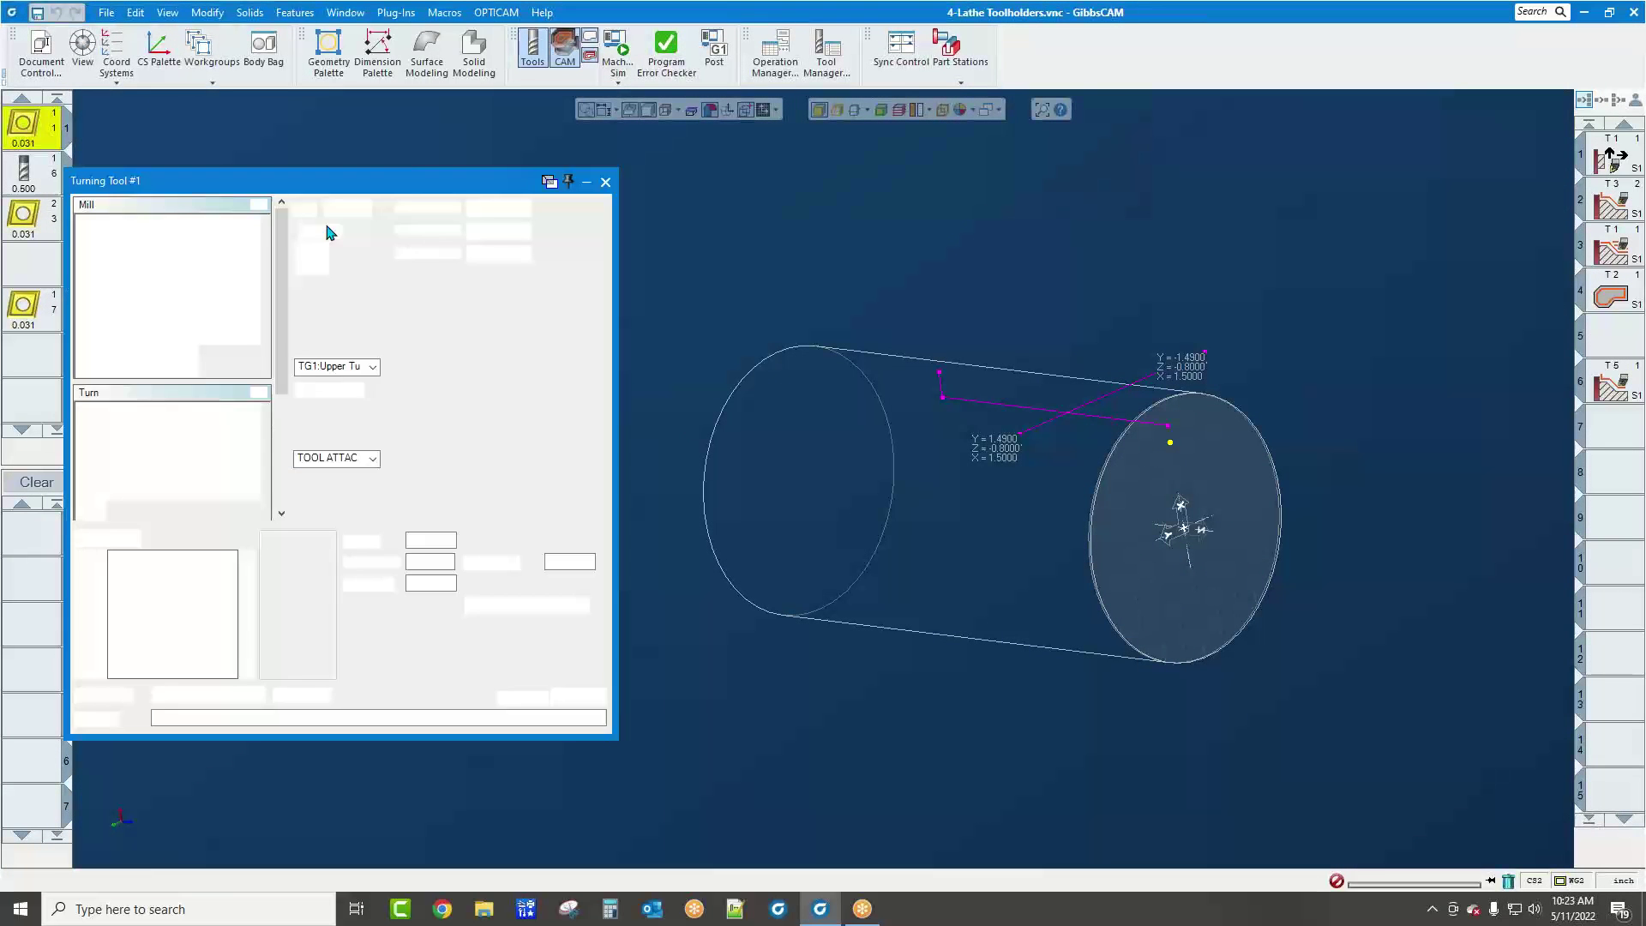
{"action": "left_click_drag", "start_coordinate": [187, 645], "coordinate": [181, 615]}
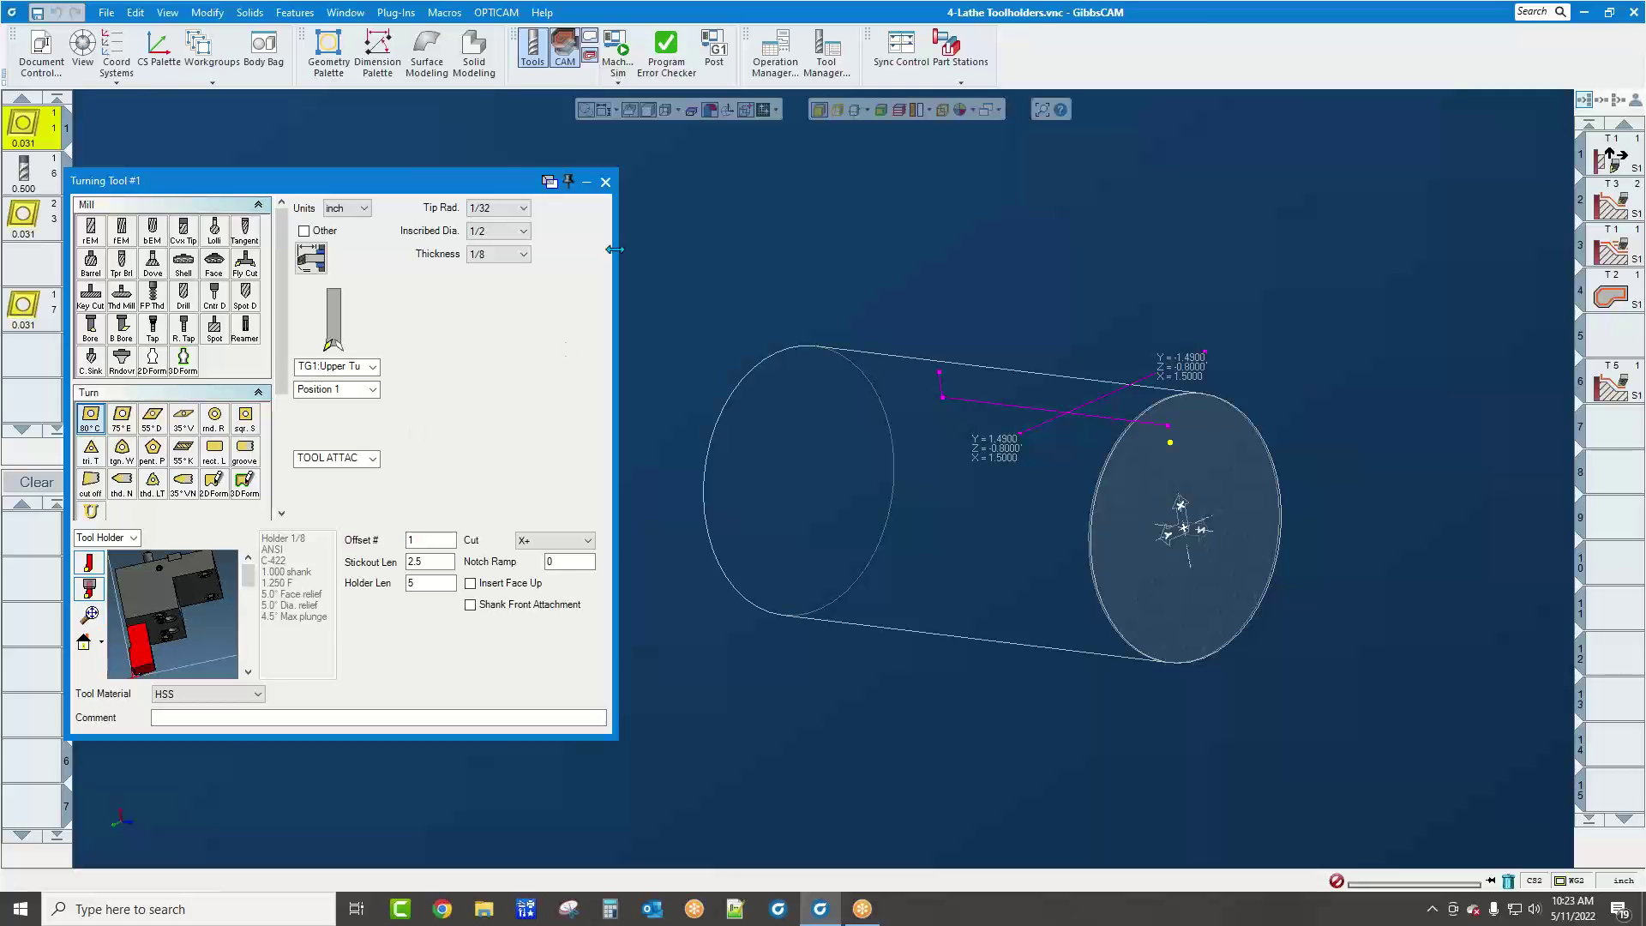
{"action": "left_click", "coordinate": [604, 181]}
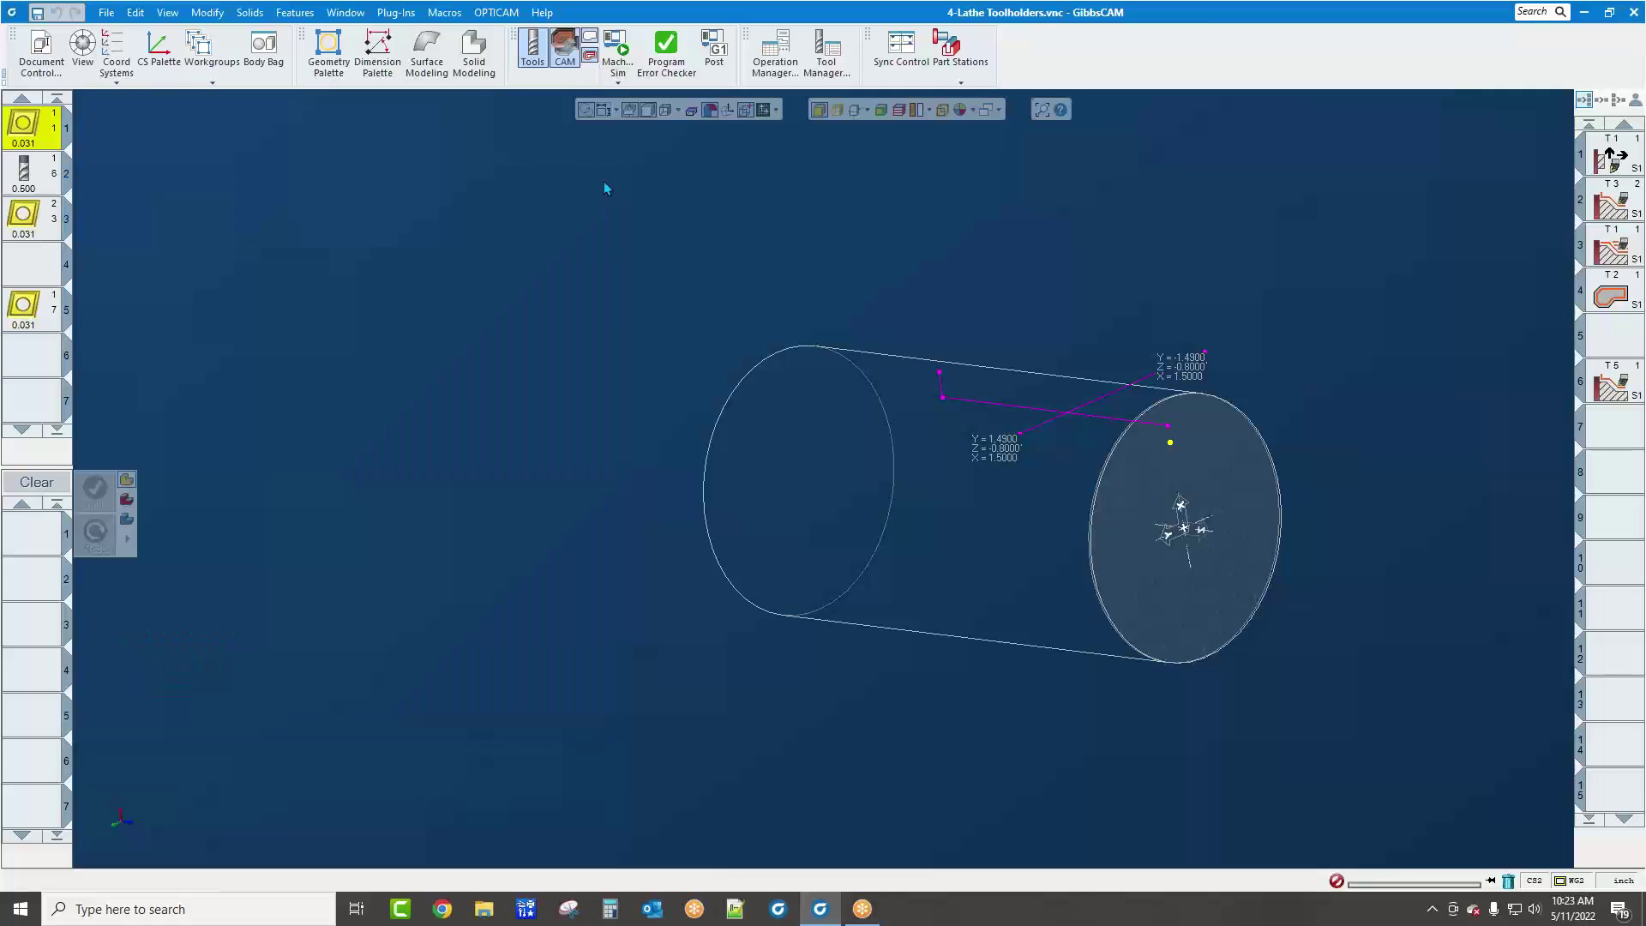
{"action": "left_click", "coordinate": [615, 51]}
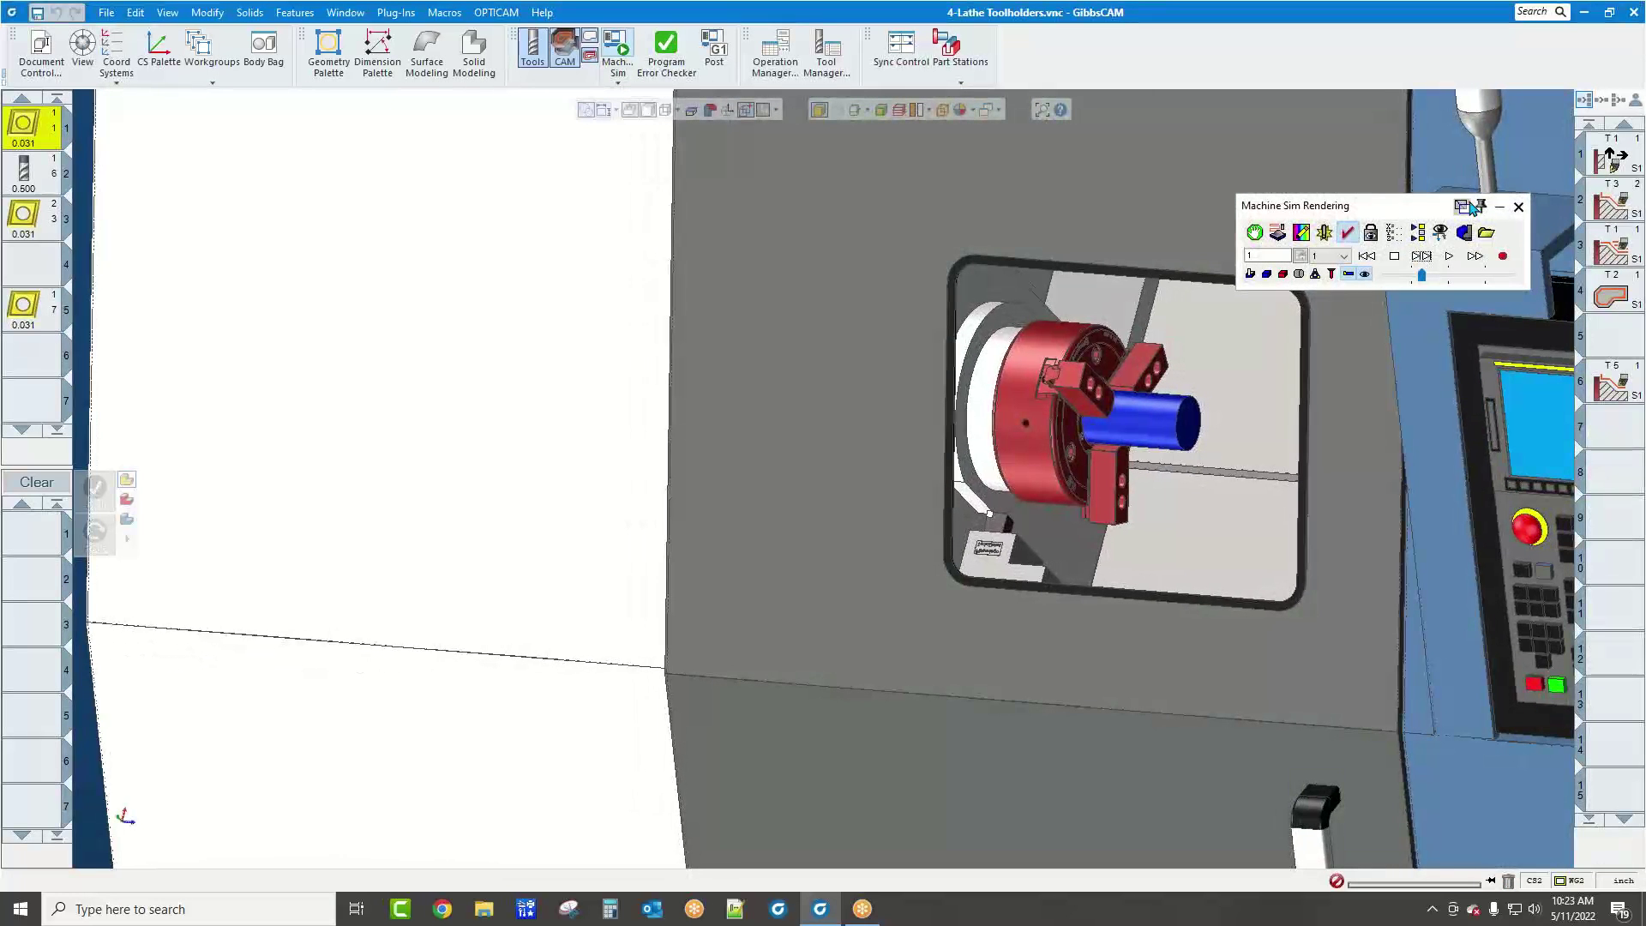
{"action": "left_click", "coordinate": [1518, 207]}
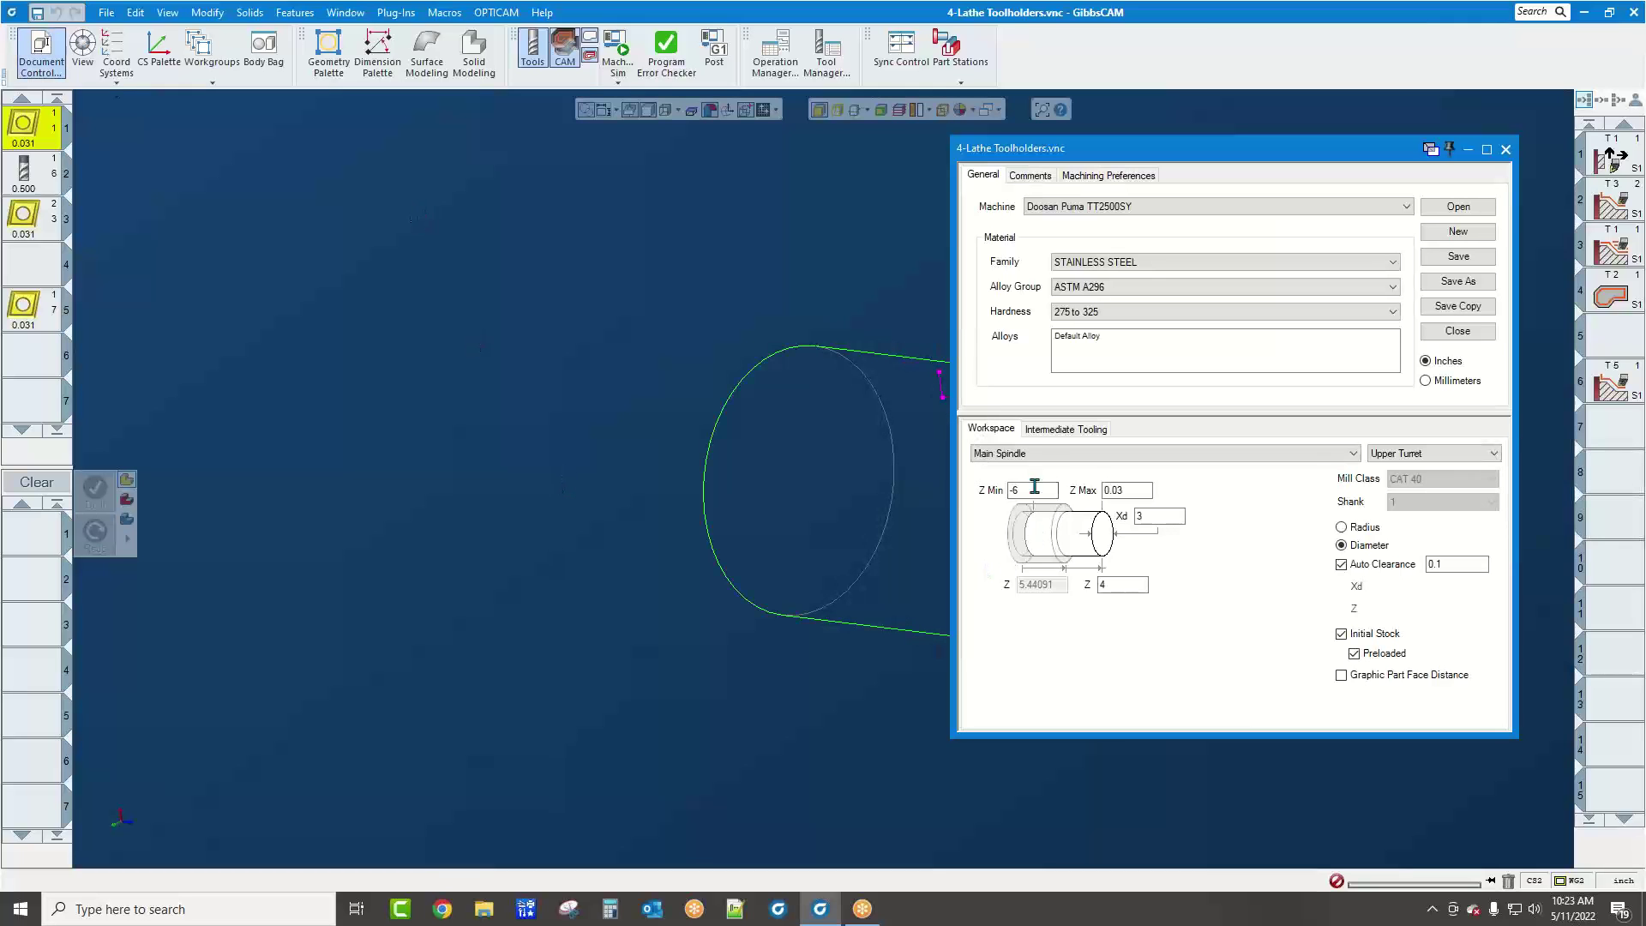
Remove the fixture BR10_OC from the Main Spindle node in the document's intermediate tooling
{"action": "left_click", "coordinate": [1050, 429]}
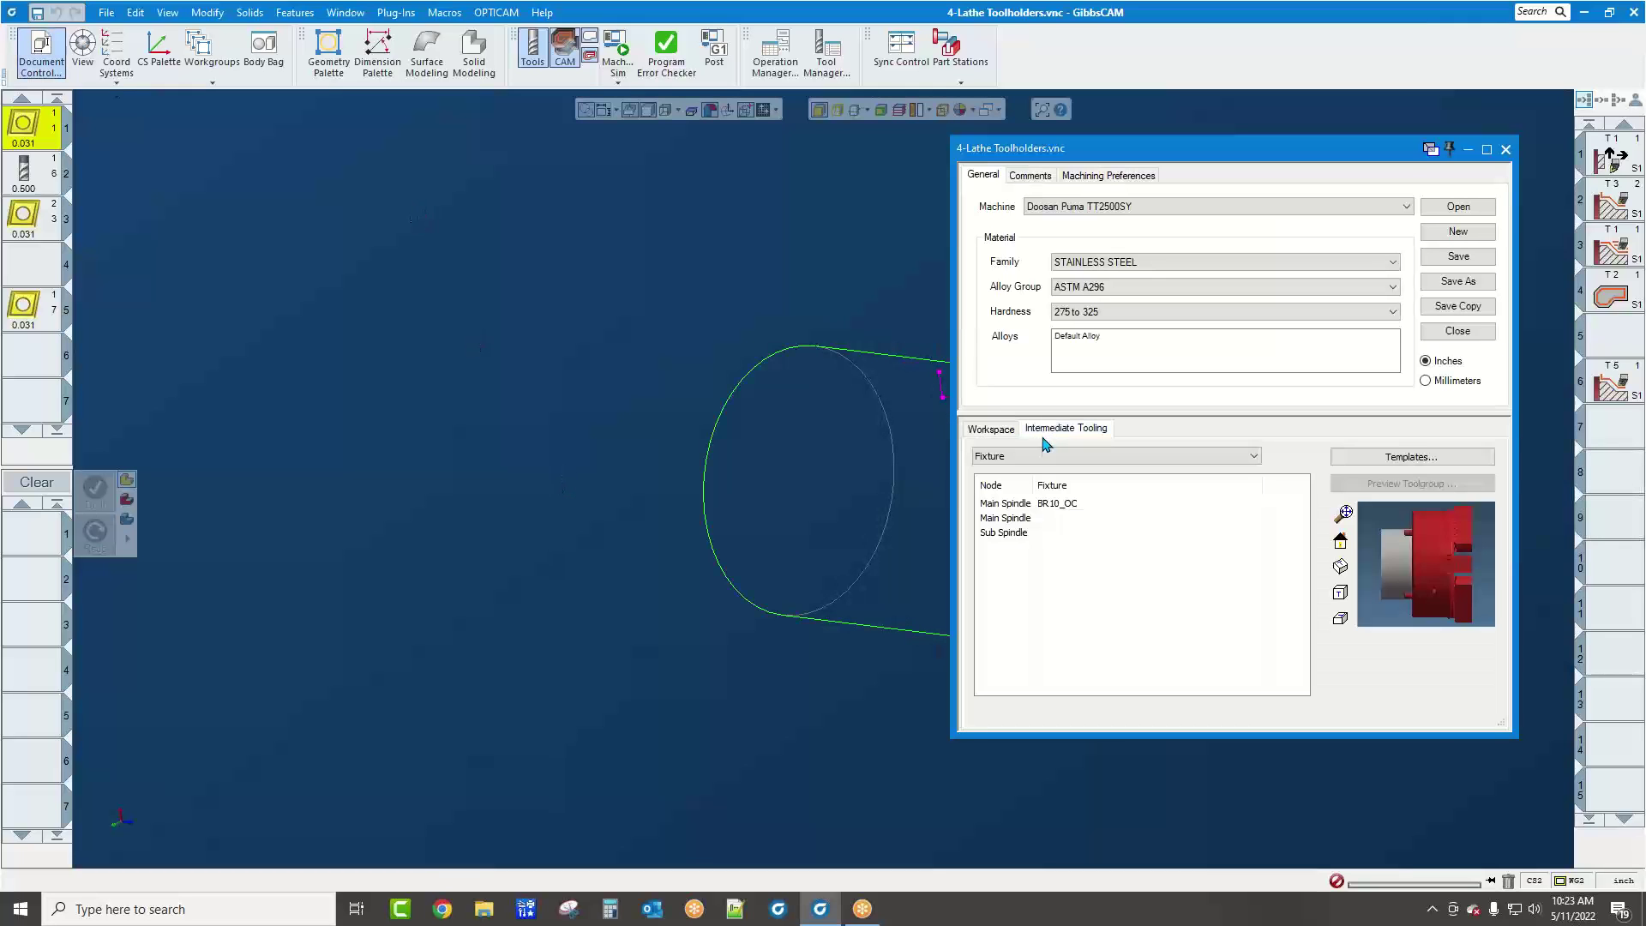
{"action": "right_click", "coordinate": [1047, 506]}
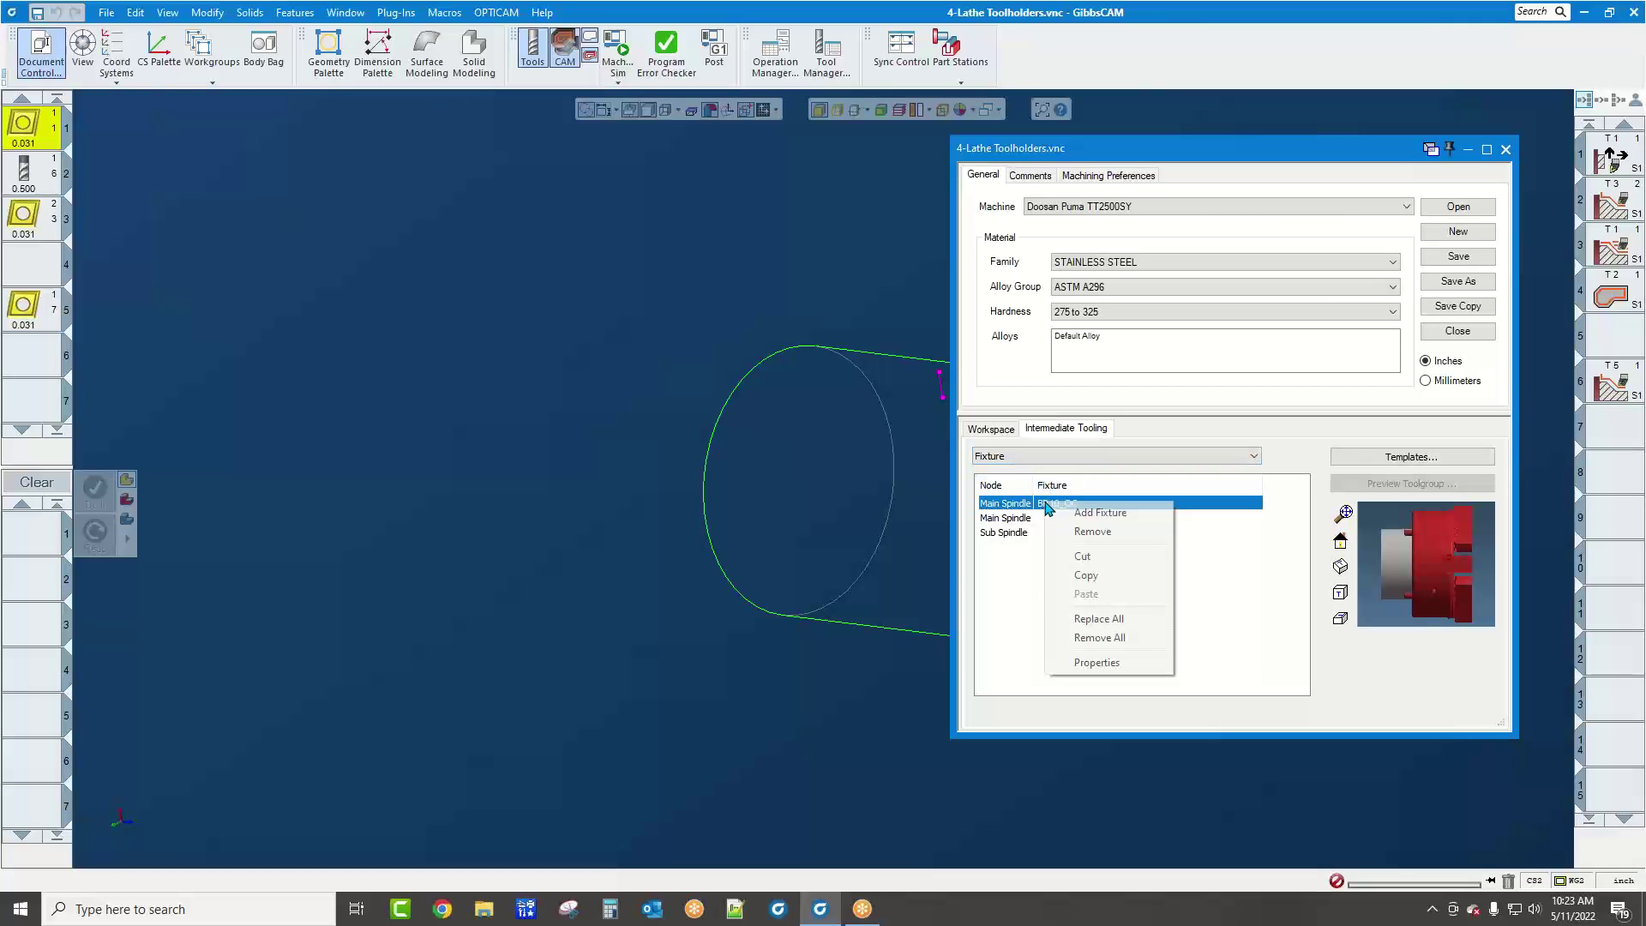
{"action": "left_click", "coordinate": [1092, 532]}
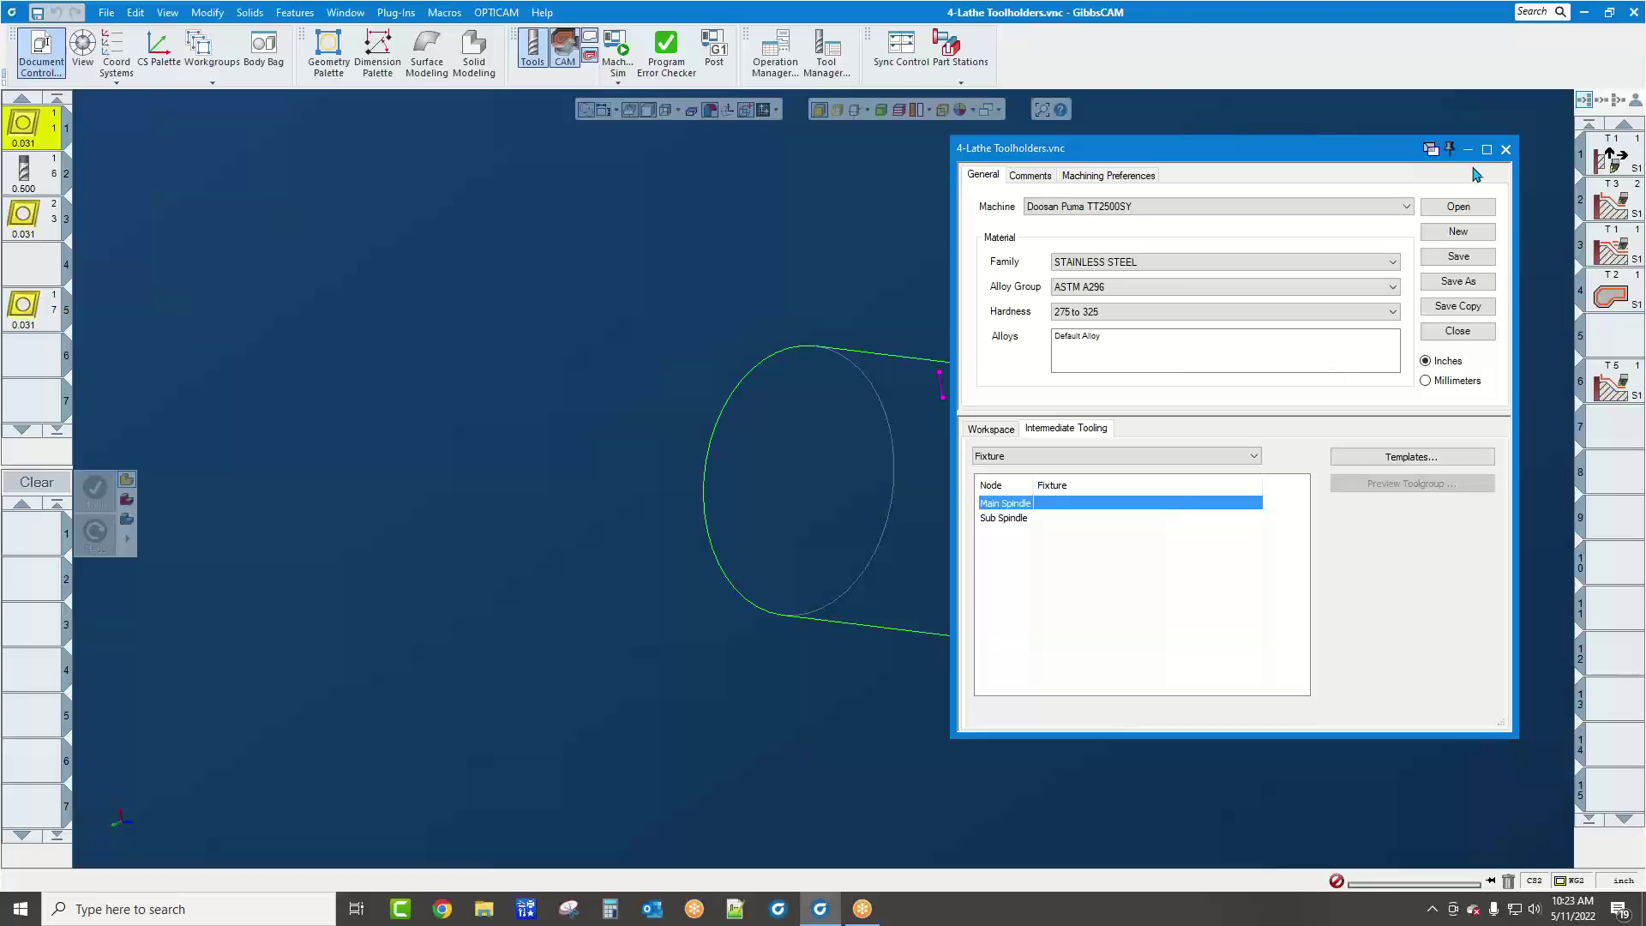
{"action": "left_click", "coordinate": [1504, 151]}
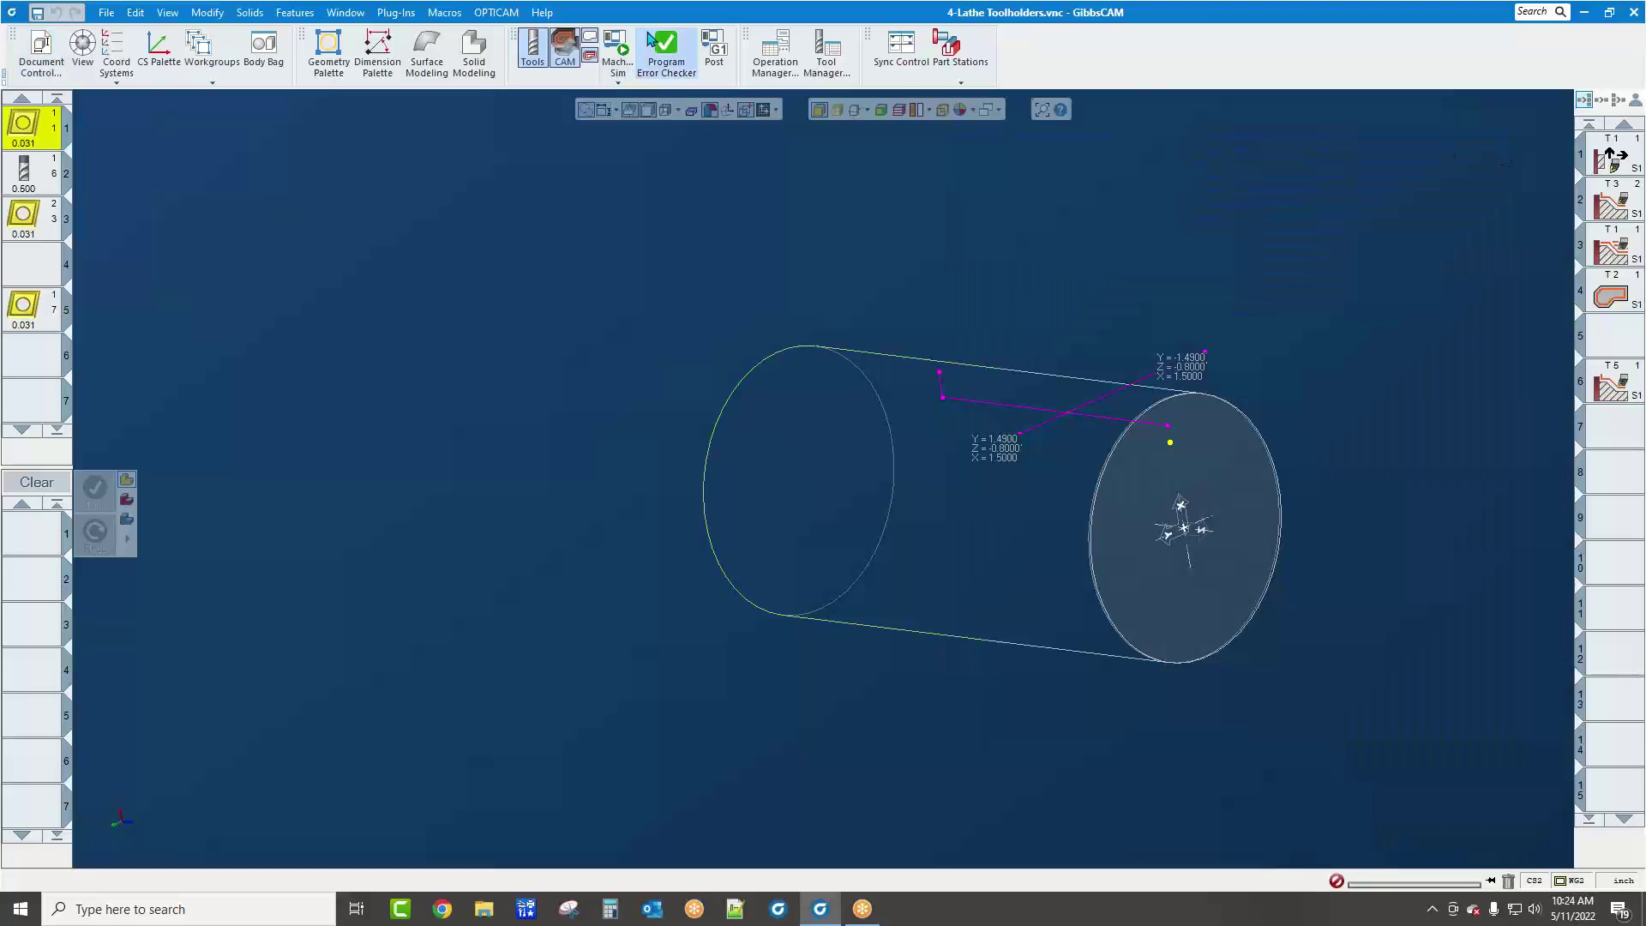
Rewind the machine simulation to reload the machine components and check the fixture change at the main spindle
{"action": "left_click", "coordinate": [620, 51]}
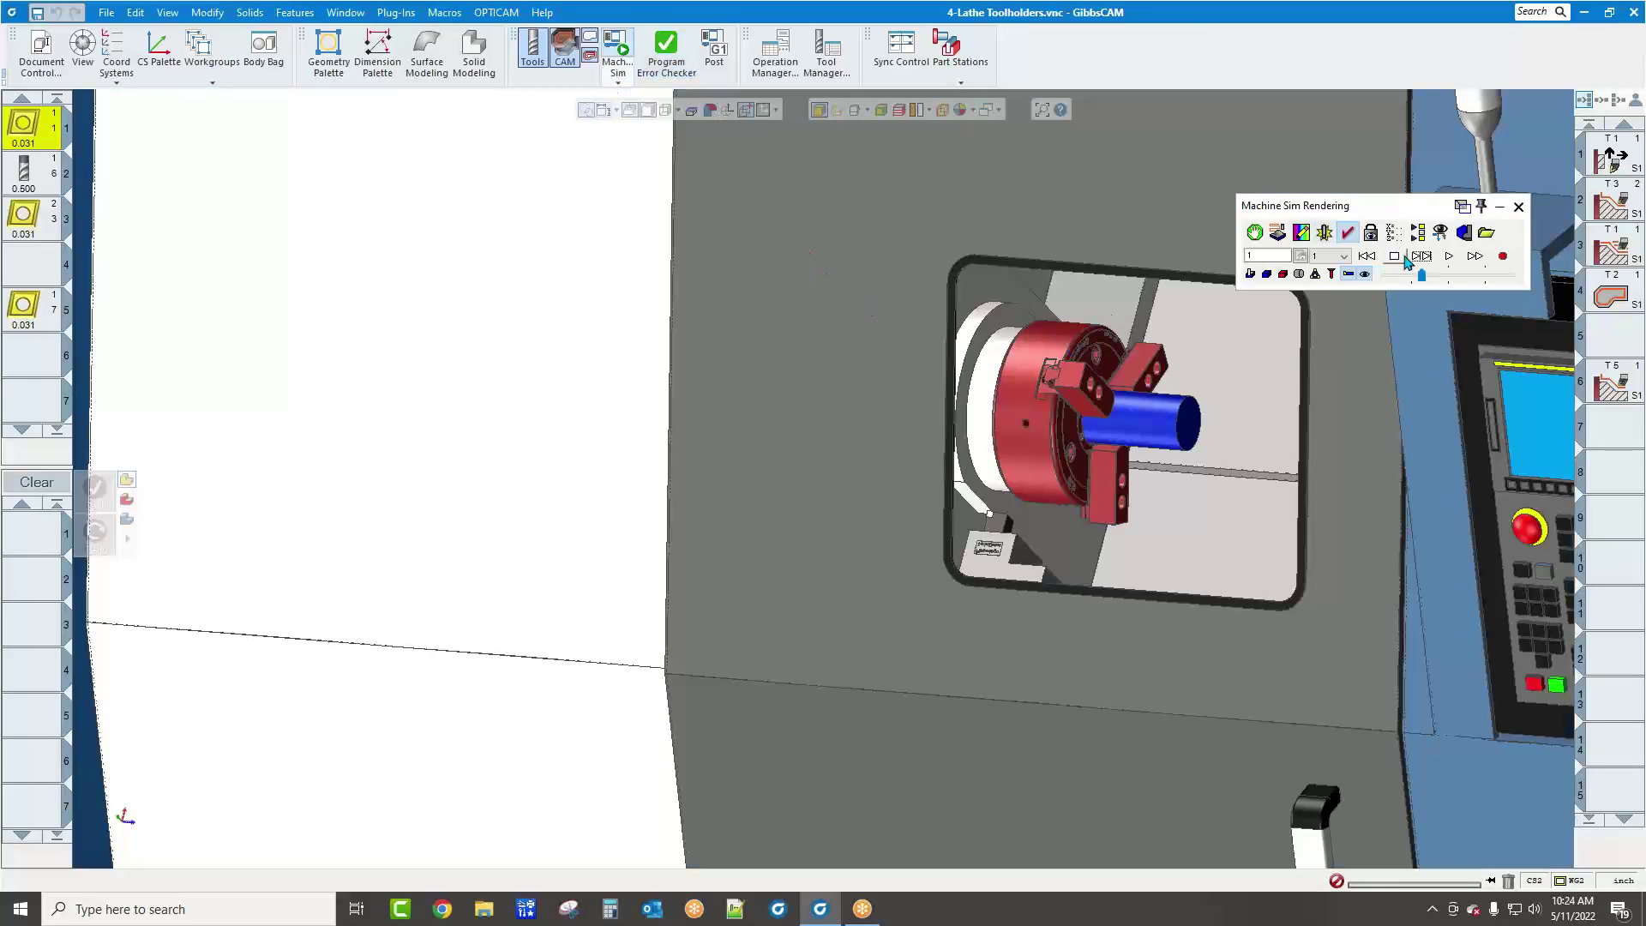
{"action": "left_click", "coordinate": [1362, 260]}
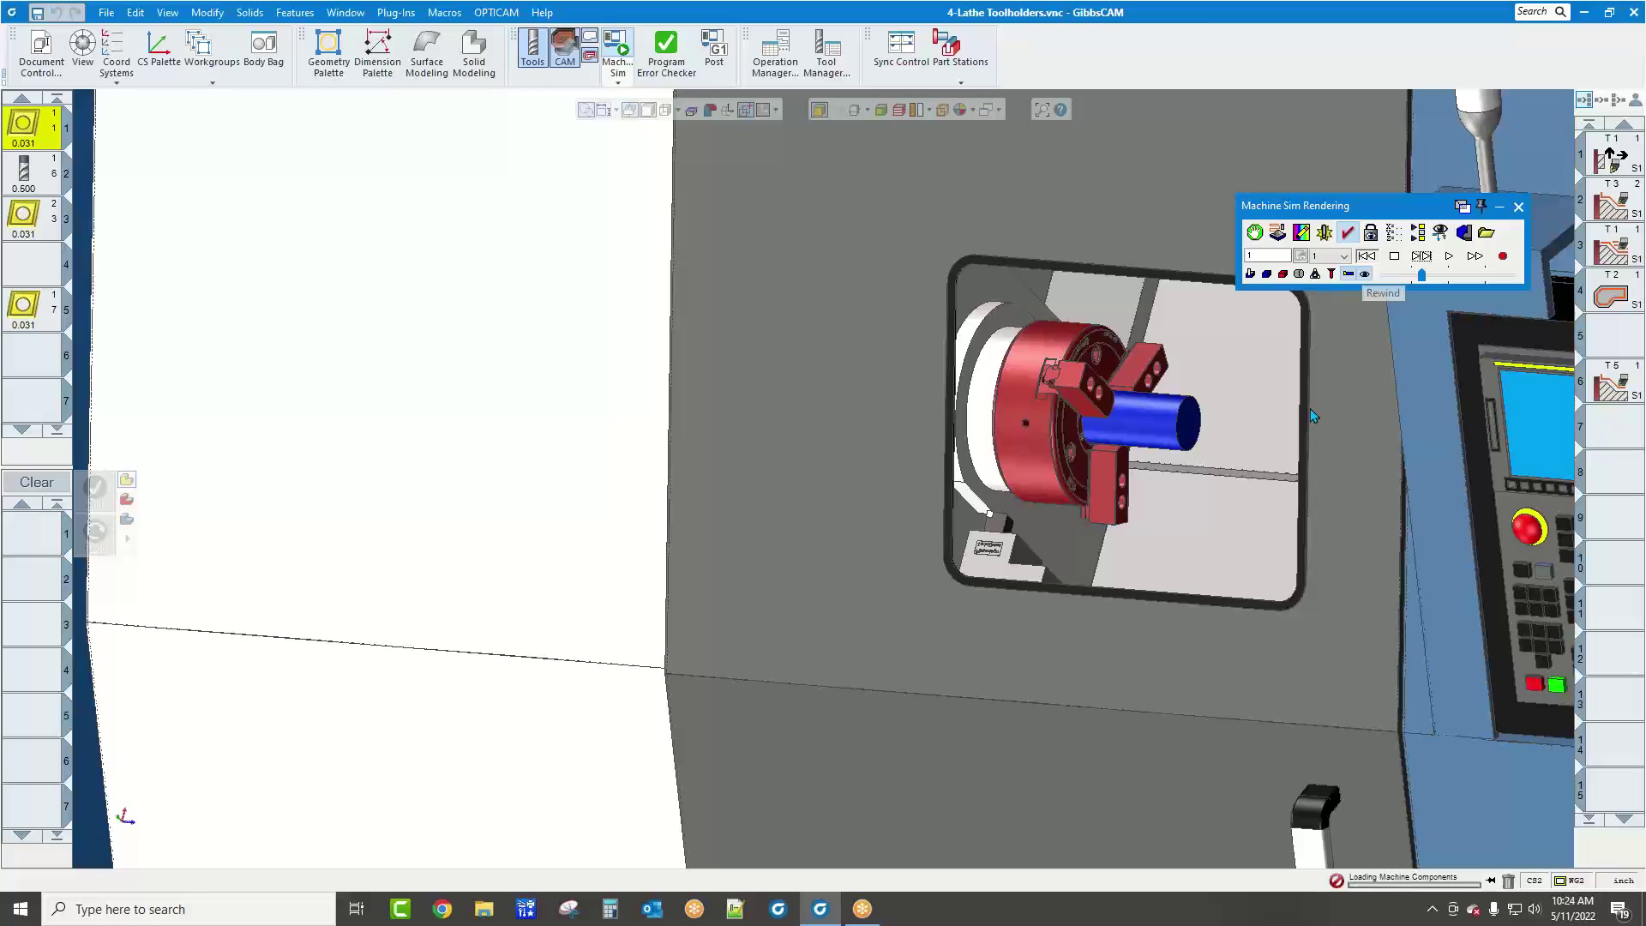
{"action": "middle_click_drag", "start_coordinate": [1252, 474], "coordinate": [1117, 463]}
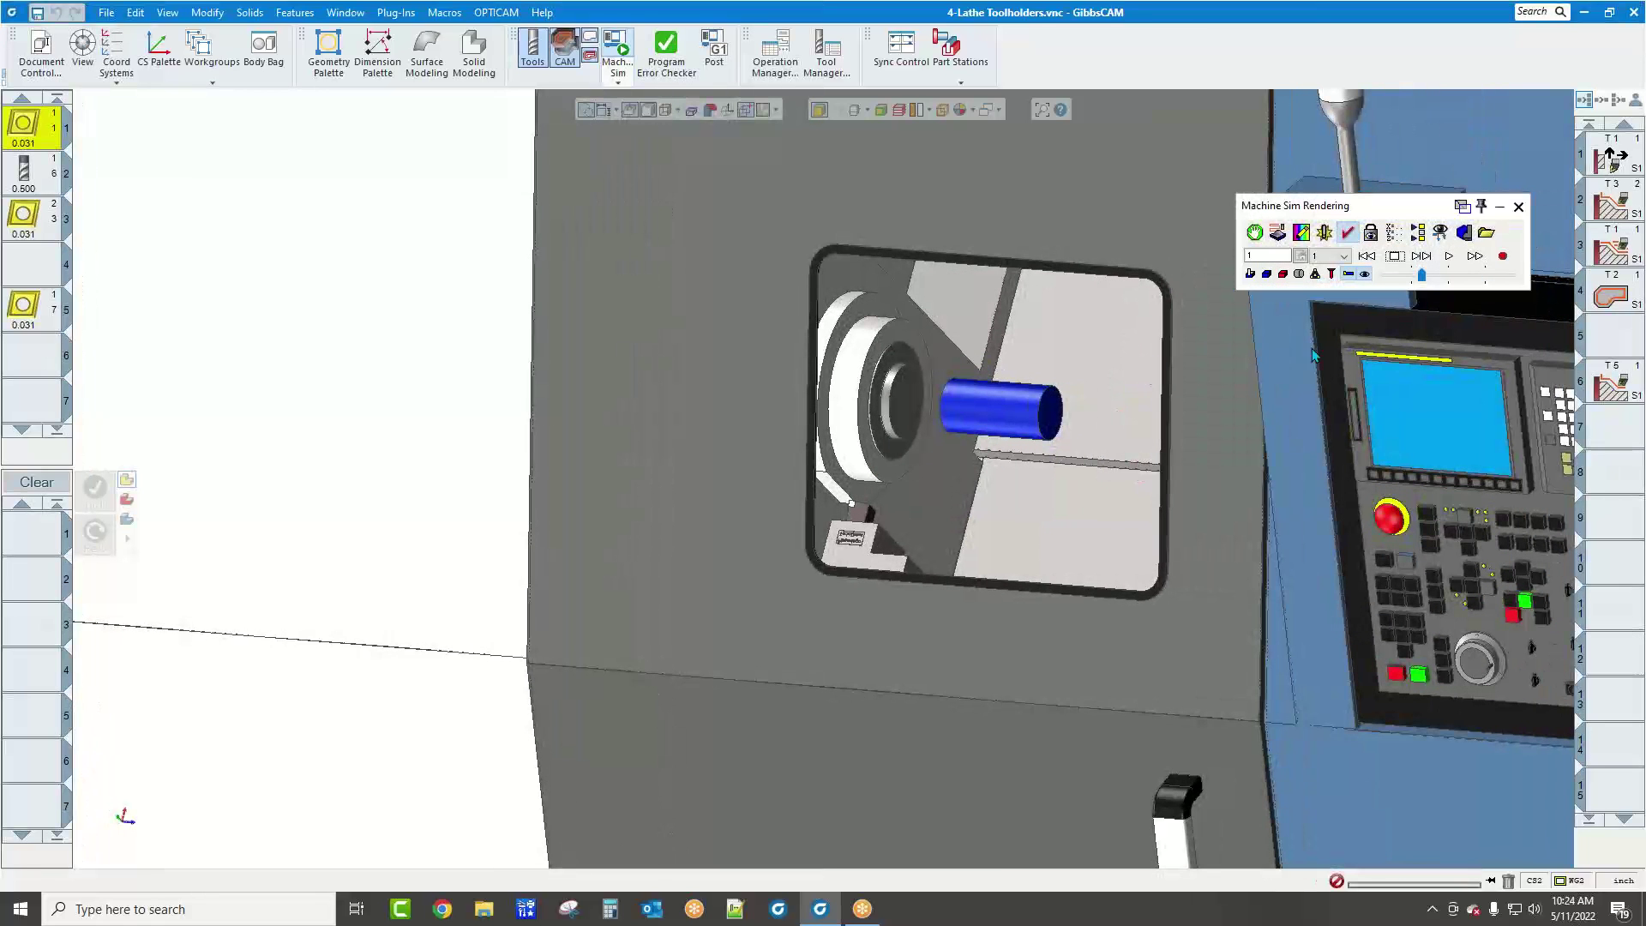
{"action": "left_click", "coordinate": [1517, 209]}
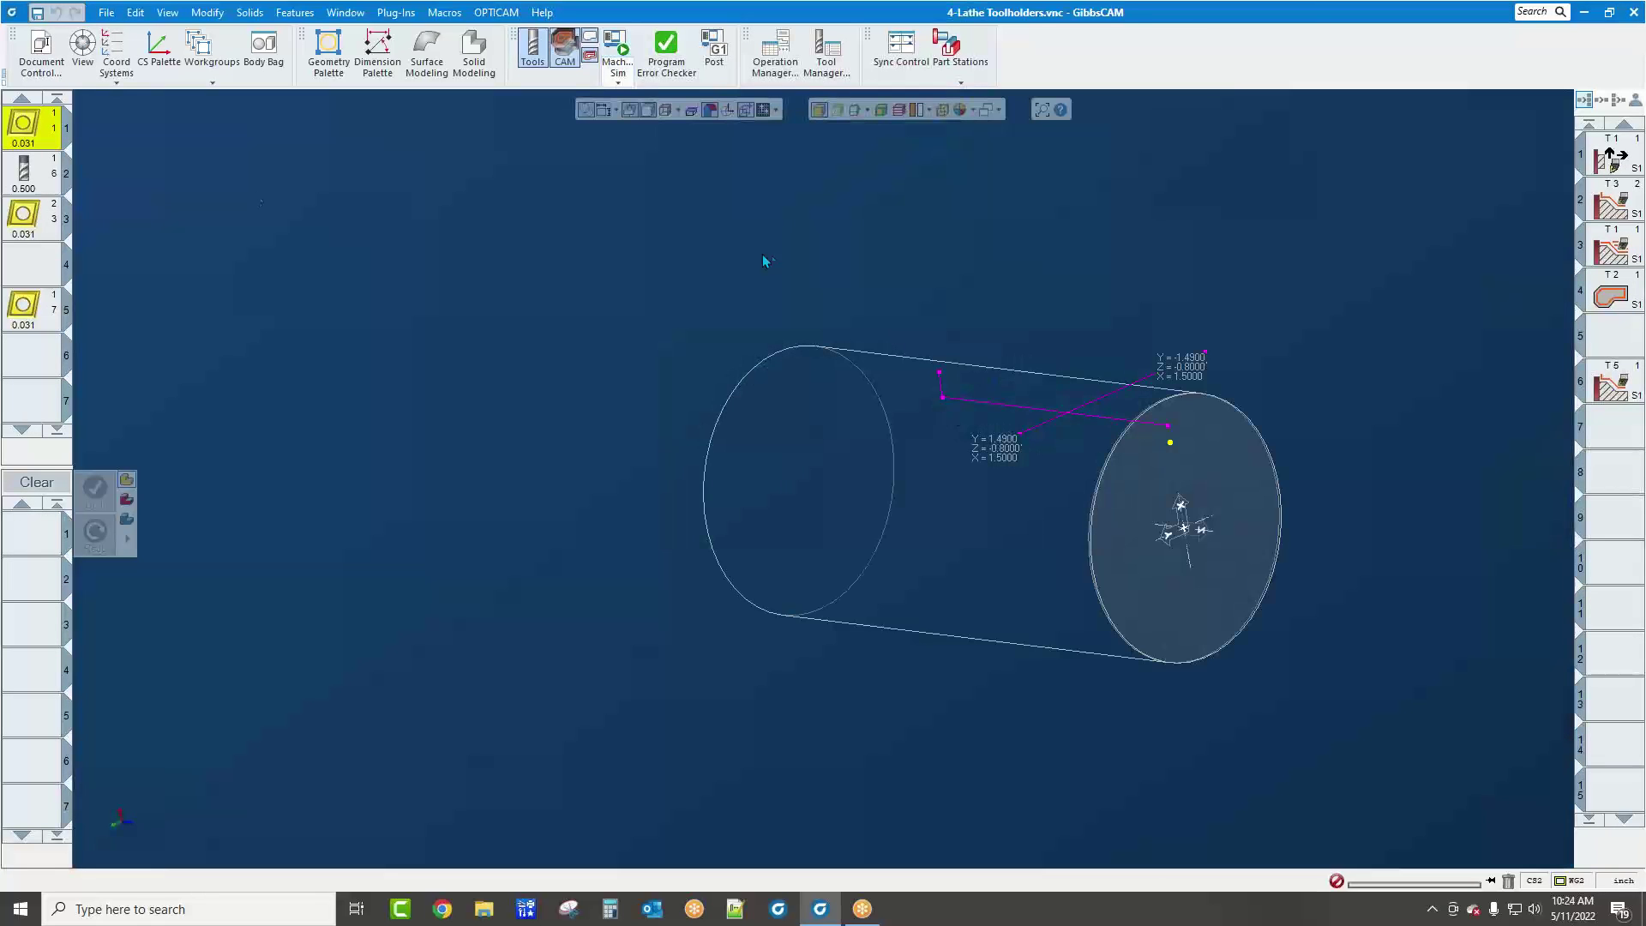
Review the Fixture nodes in the document's intermediate tooling settings
{"action": "left_click", "coordinate": [37, 61]}
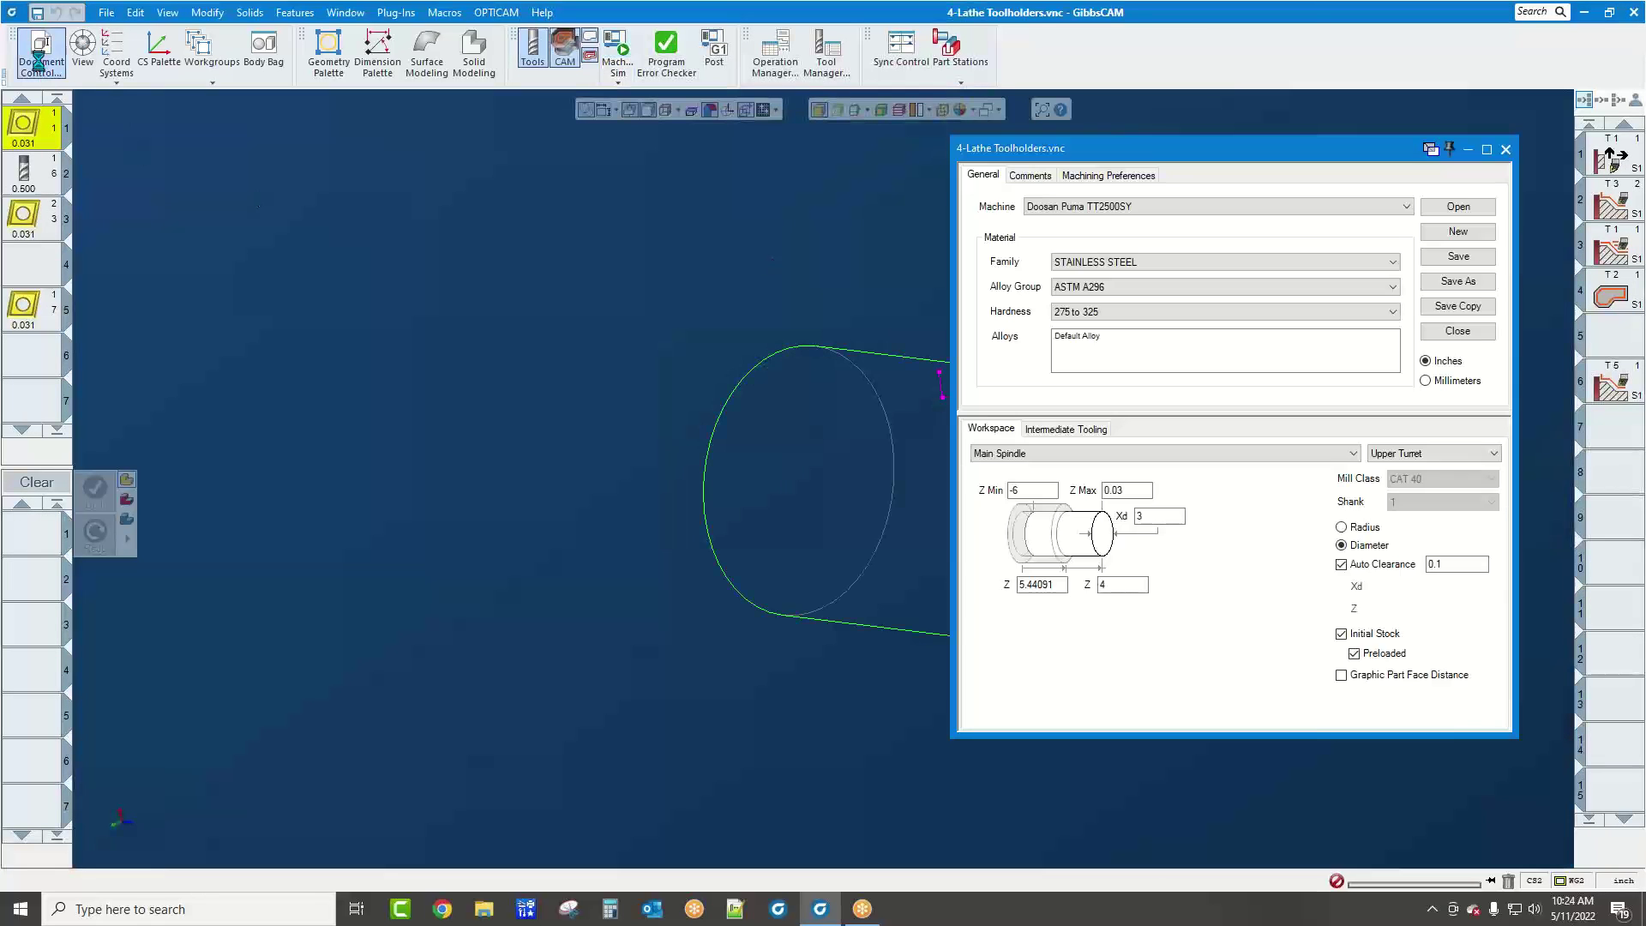
{"action": "left_click", "coordinate": [1092, 430]}
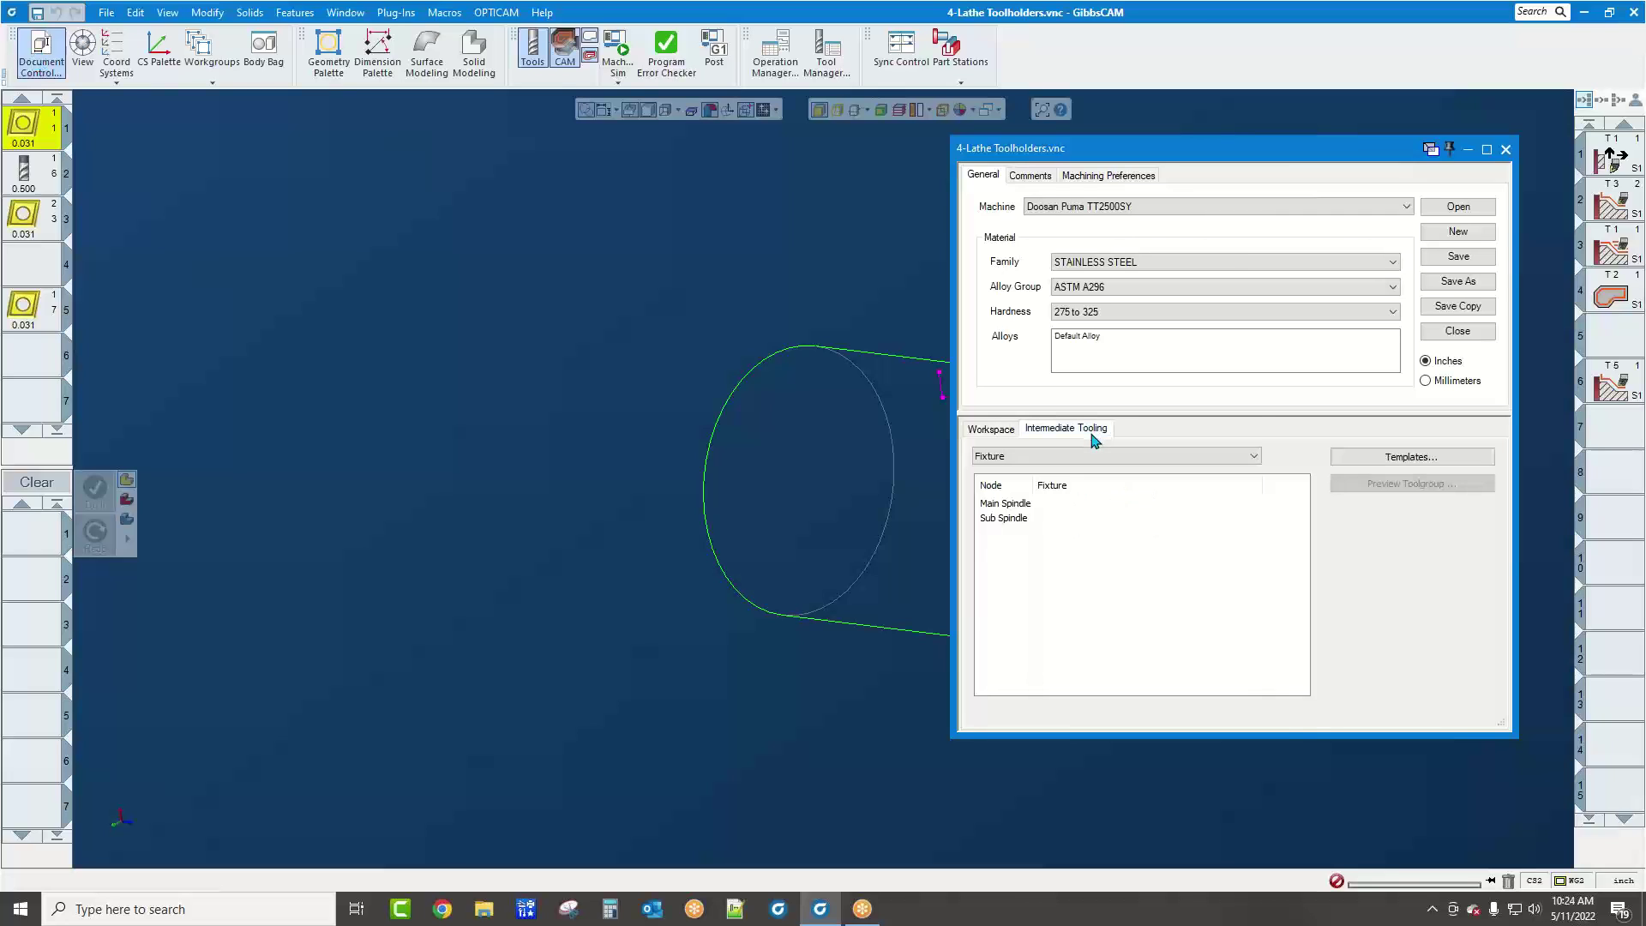
{"action": "left_click", "coordinate": [1047, 456]}
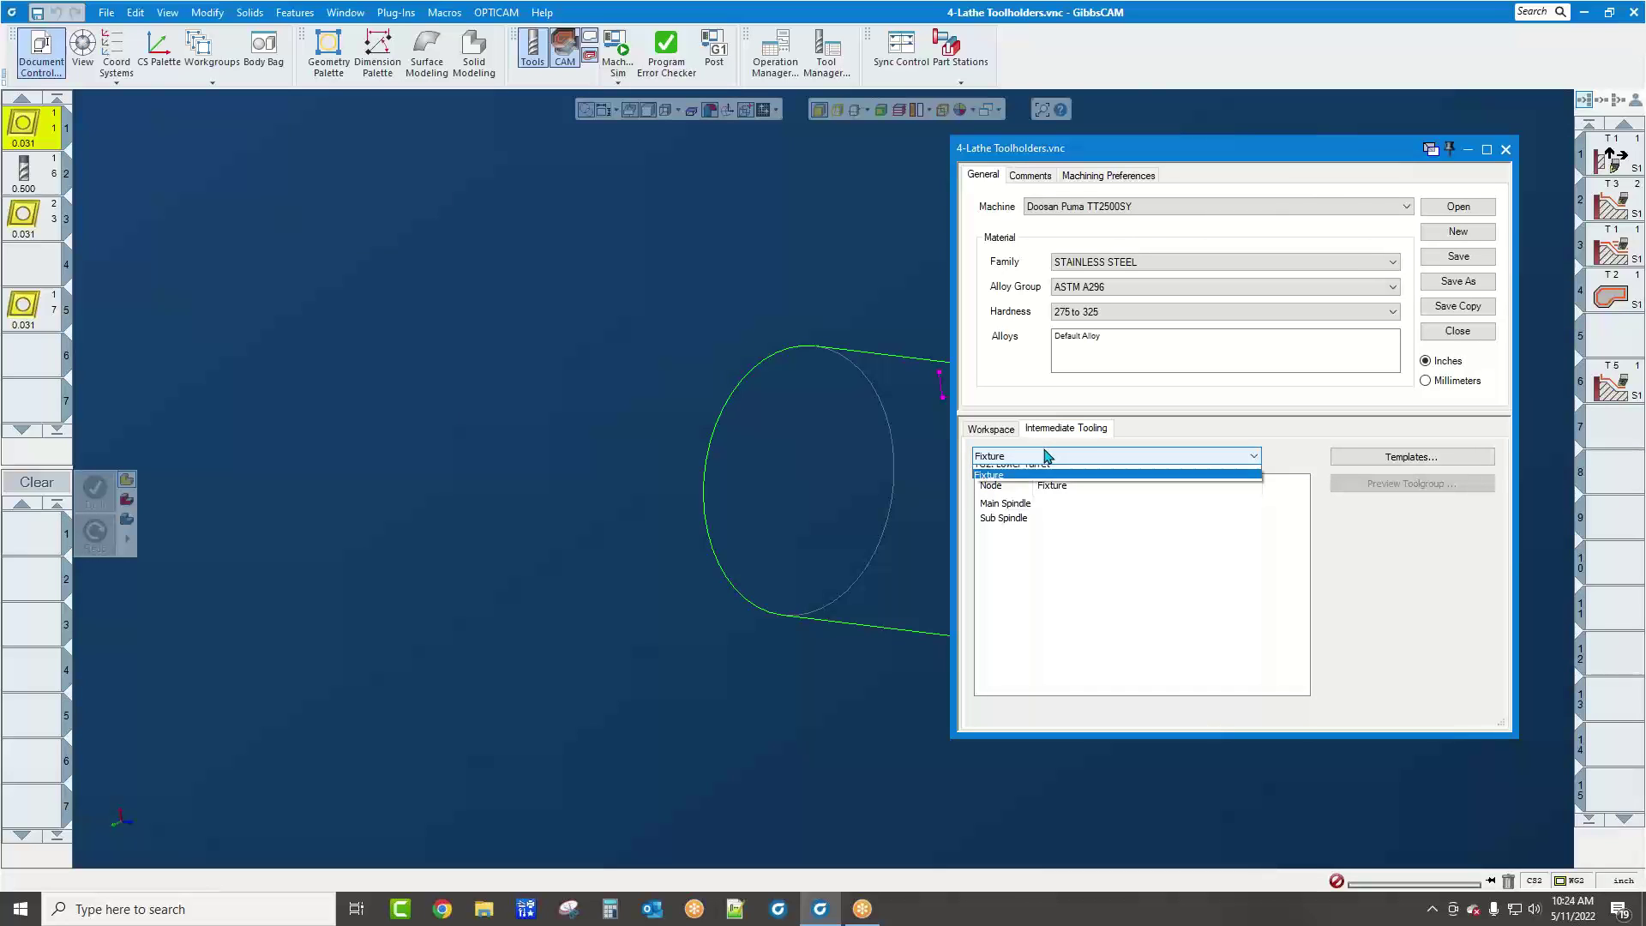
{"action": "left_click", "coordinate": [1024, 495]}
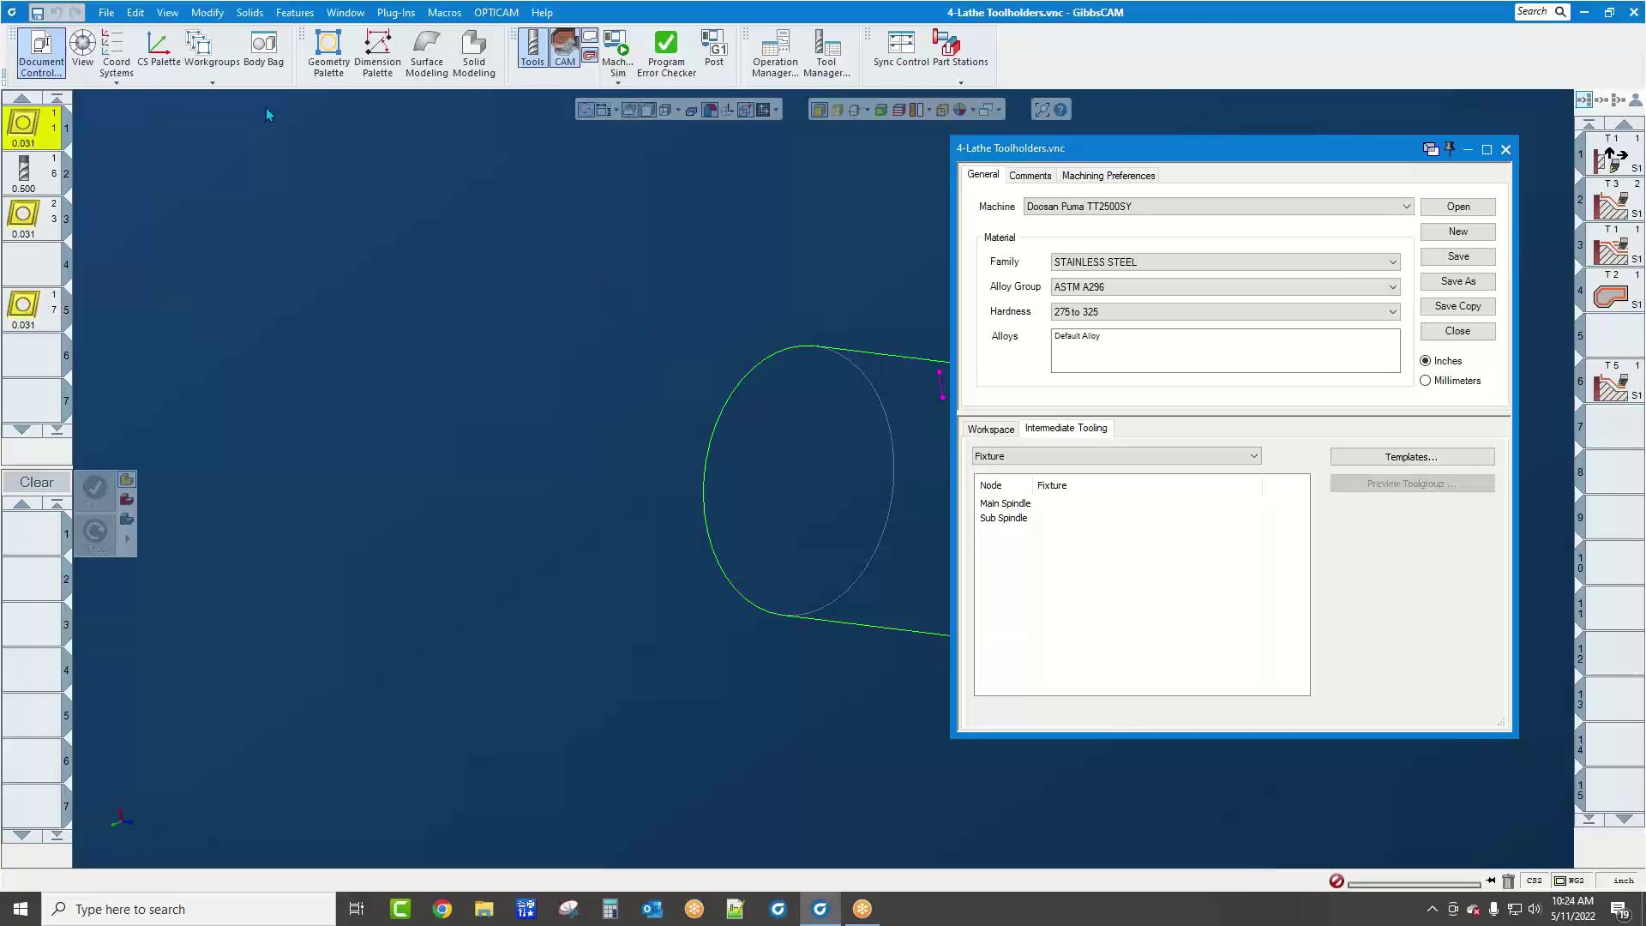
Open the Doosan Puma TT2500SY machine data from the intermediate tooling machine library for editing
{"action": "left_click", "coordinate": [106, 12]}
{"action": "left_click", "coordinate": [215, 371]}
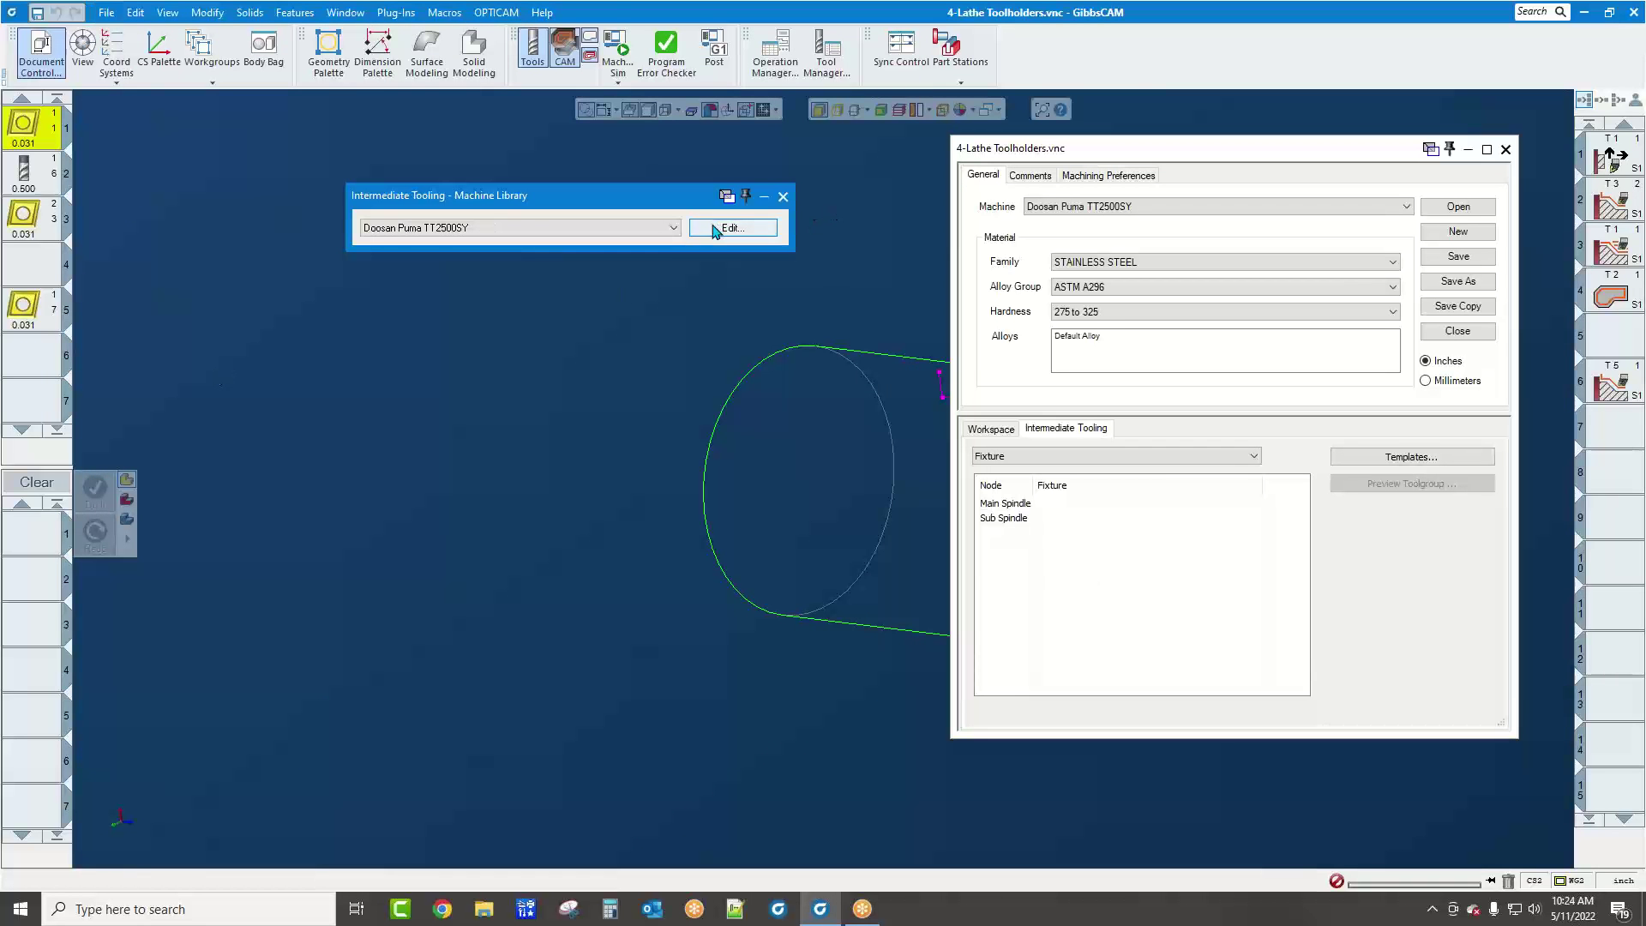
{"action": "left_click", "coordinate": [716, 226]}
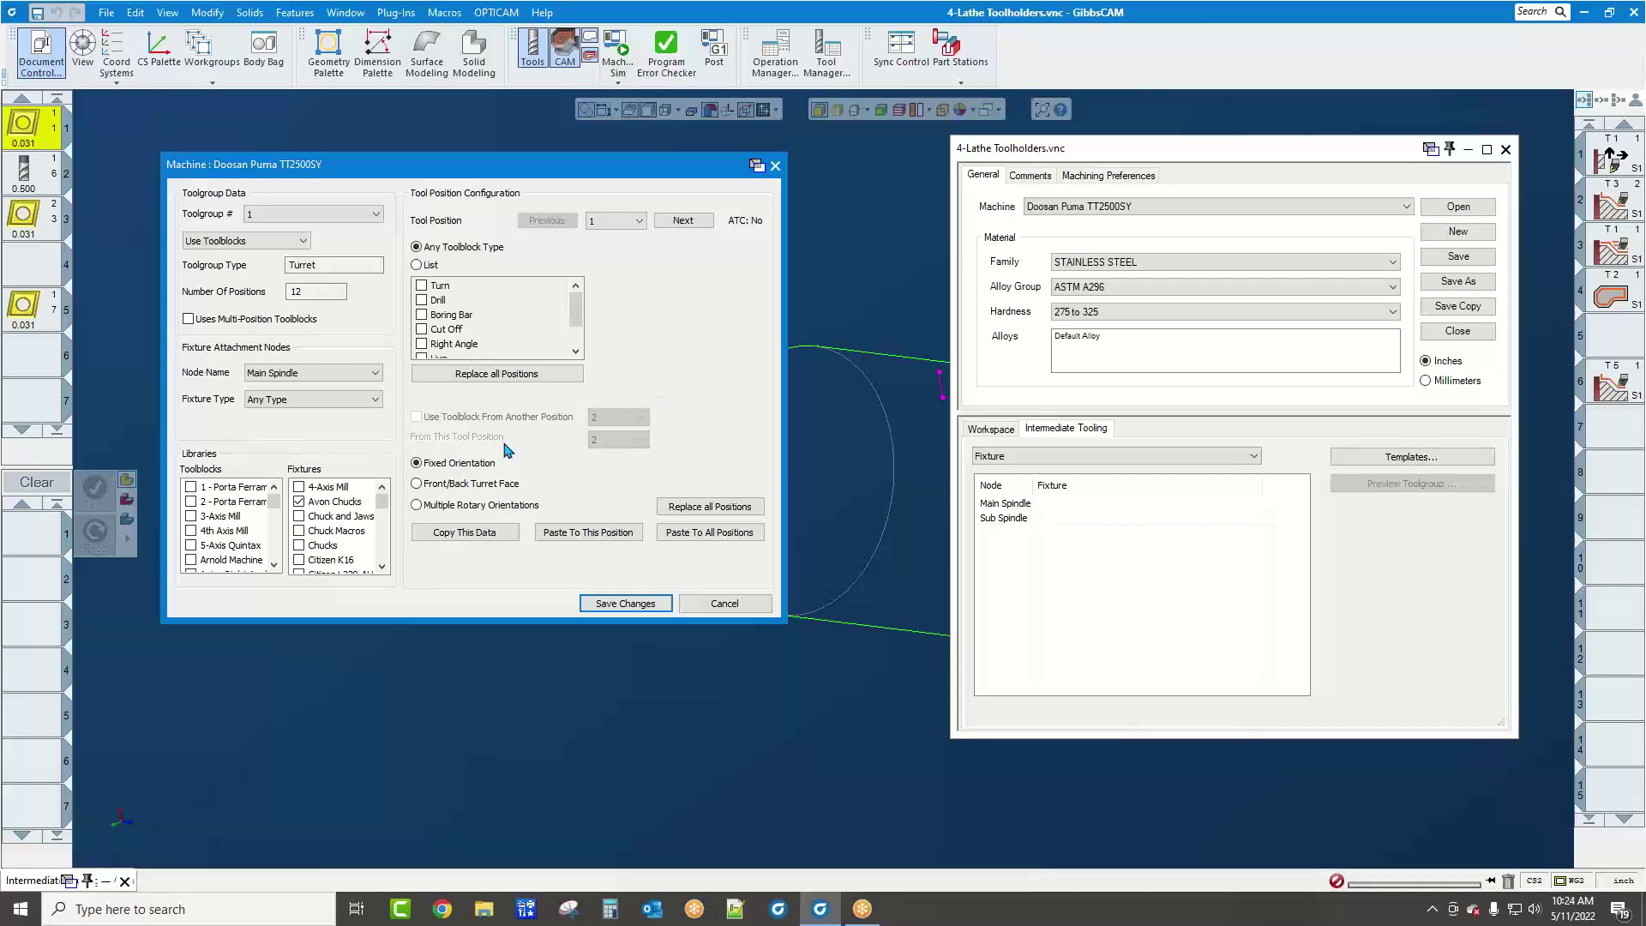
Try Not Used as the Main Spindle node's fixture type and set it back to Any Type
{"action": "left_click", "coordinate": [280, 374]}
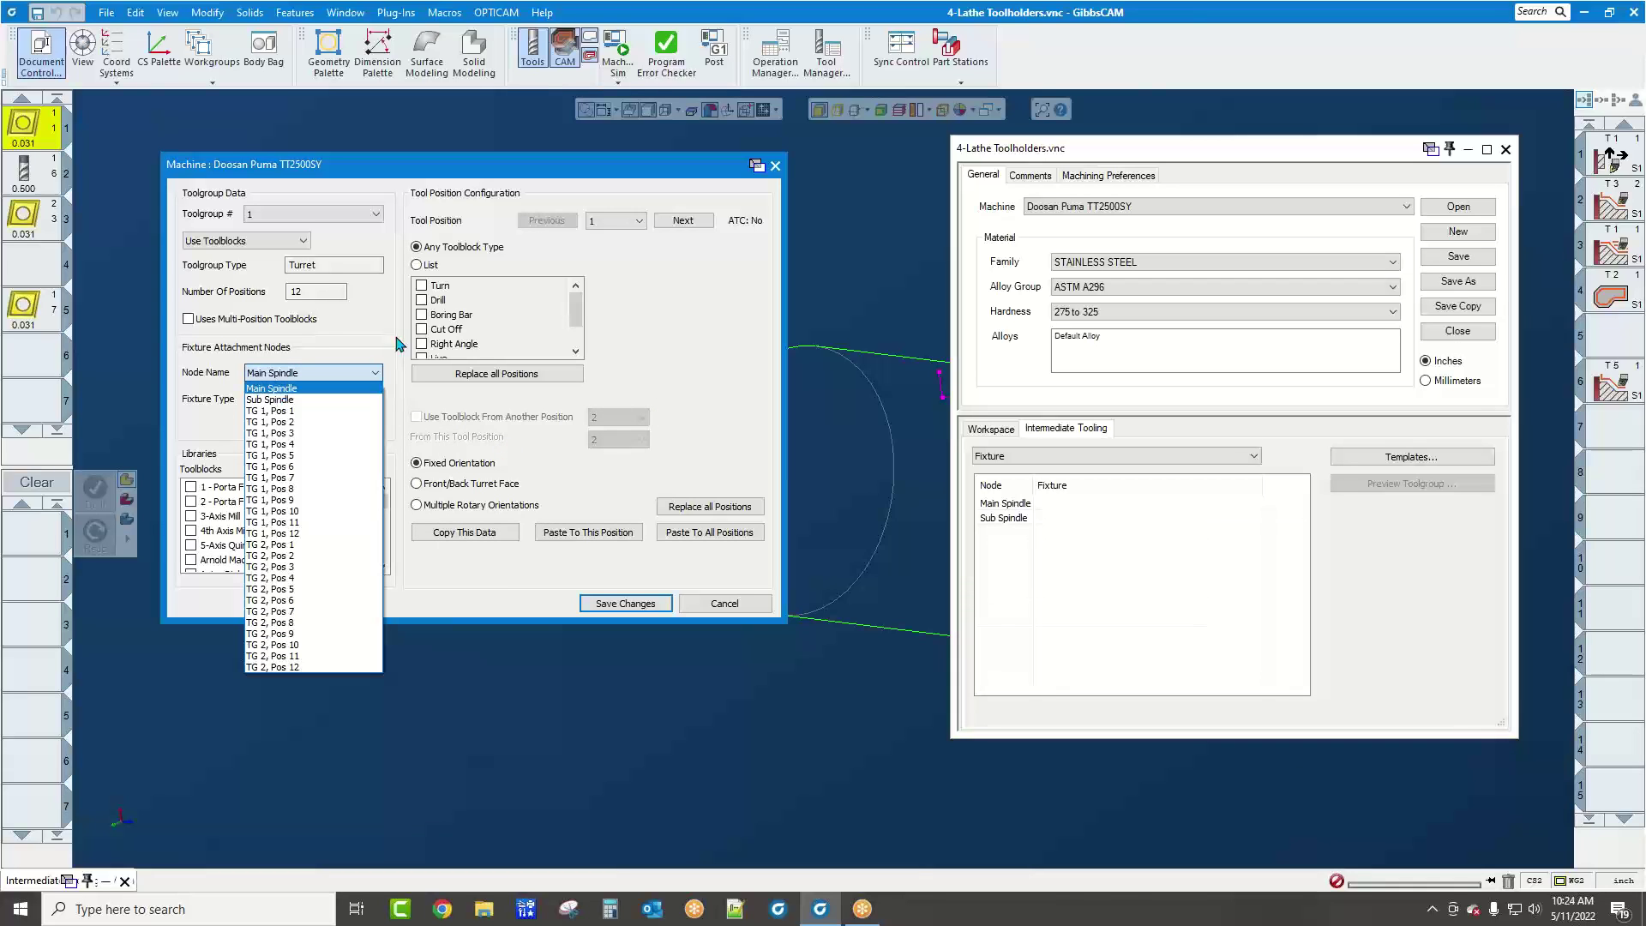
{"action": "left_click", "coordinate": [271, 388]}
{"action": "left_click", "coordinate": [313, 399]}
{"action": "left_click", "coordinate": [267, 409]}
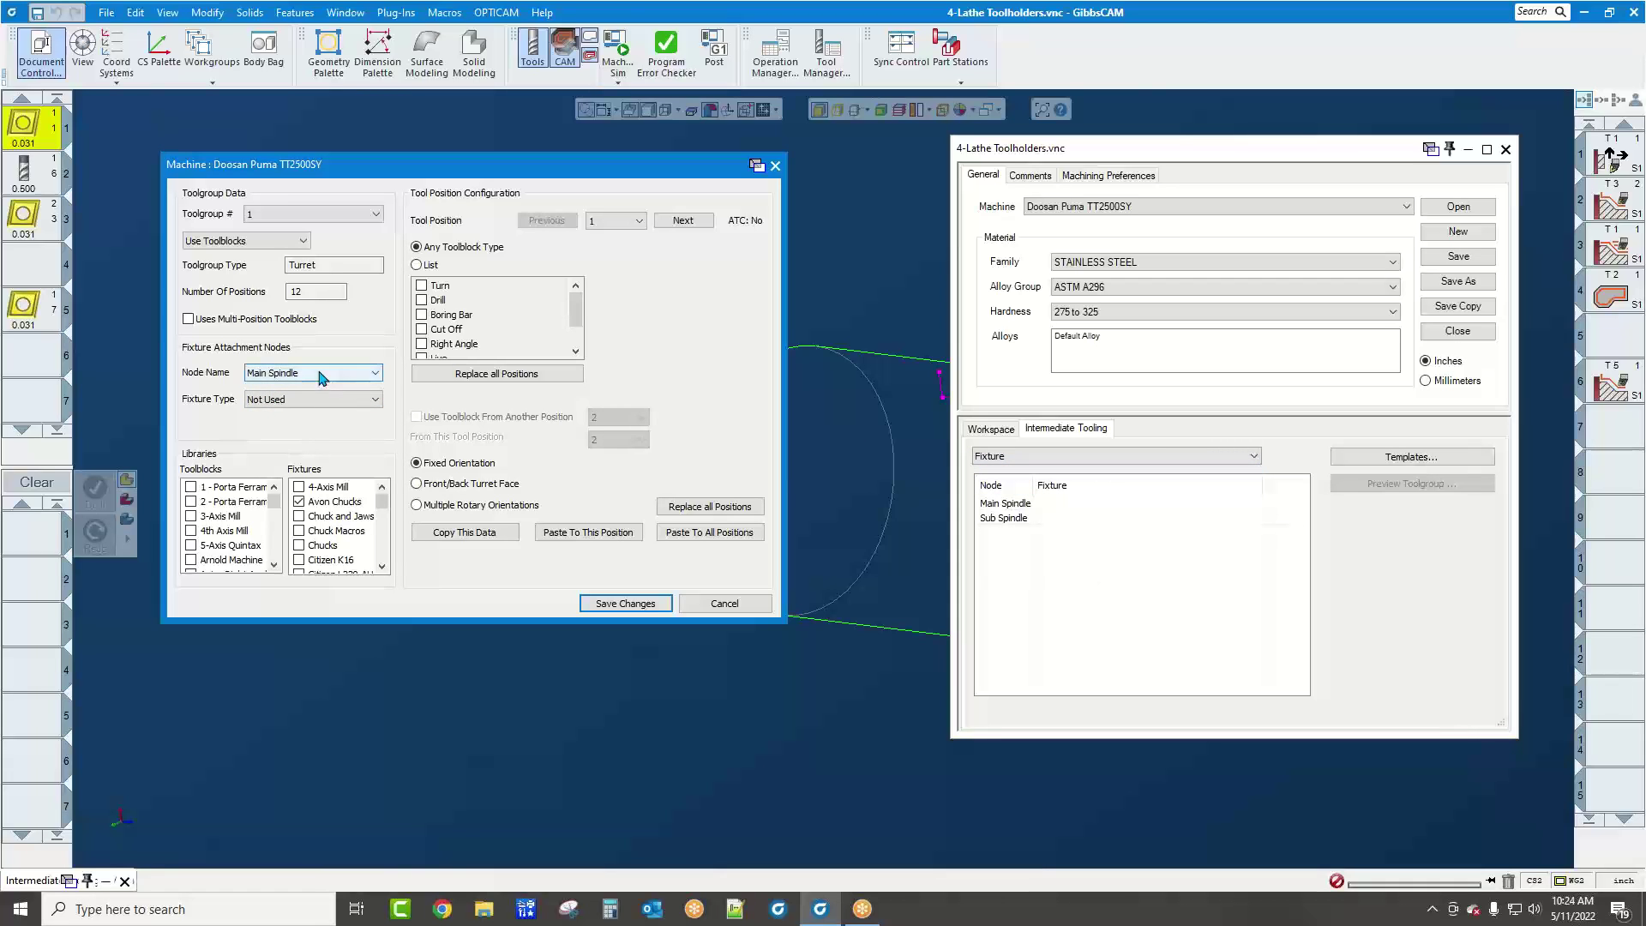
{"action": "left_click", "coordinate": [305, 400]}
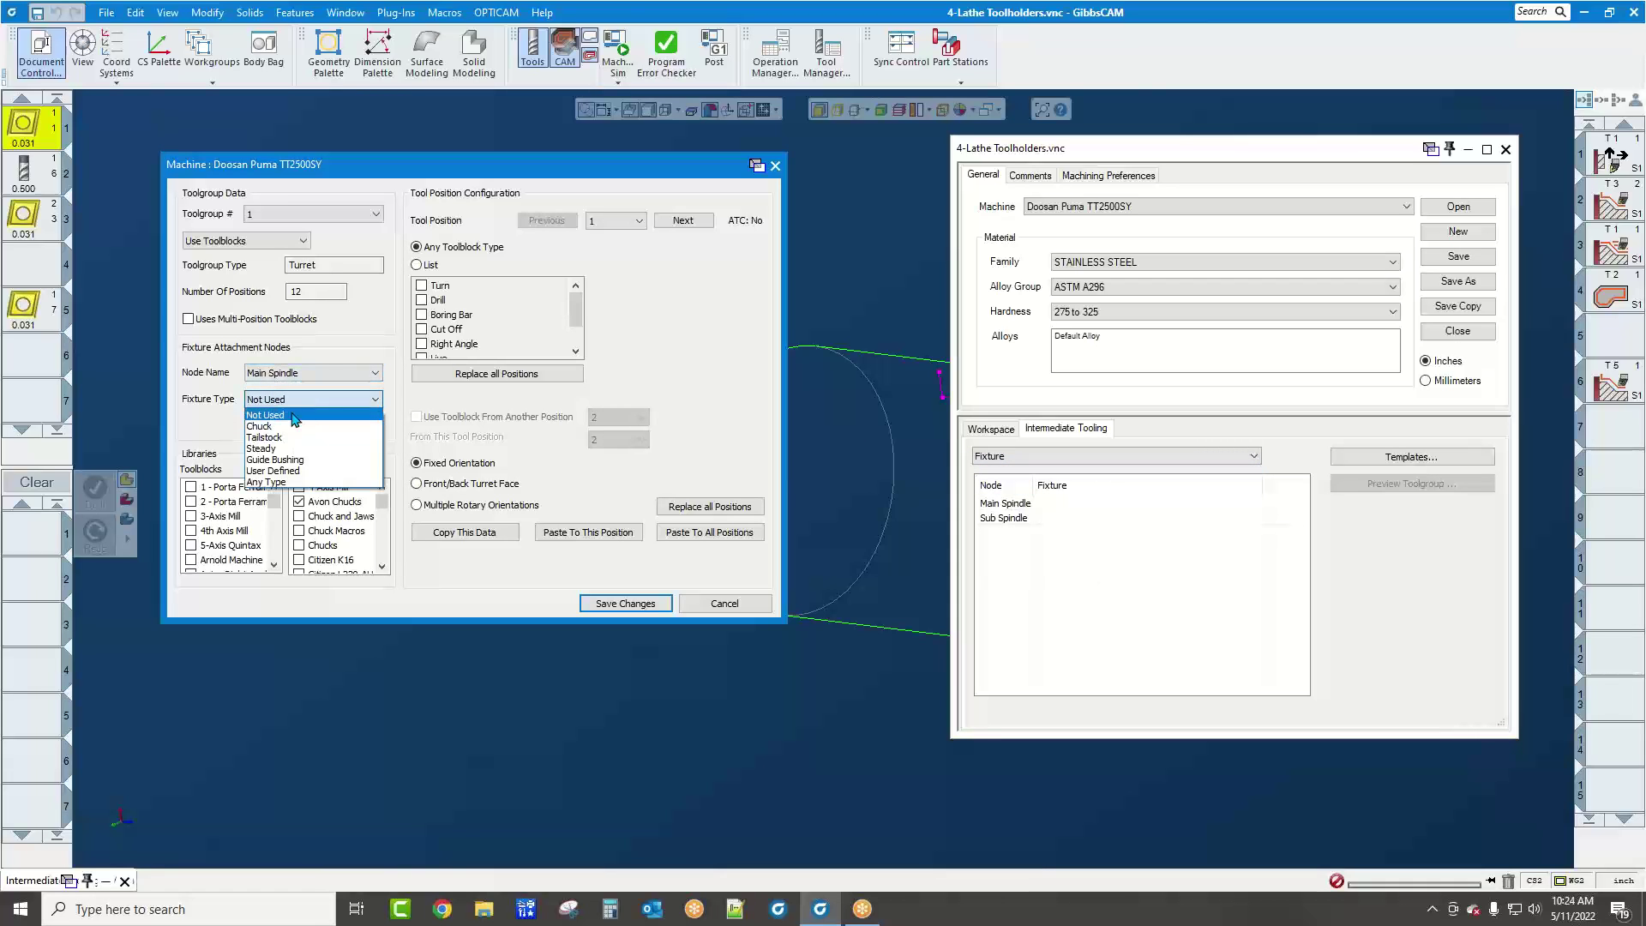
{"action": "left_click", "coordinate": [274, 483]}
Check the Sub Spindle node's fixture type and save the Doosan Puma TT2500SY machine data
{"action": "left_click", "coordinate": [312, 373]}
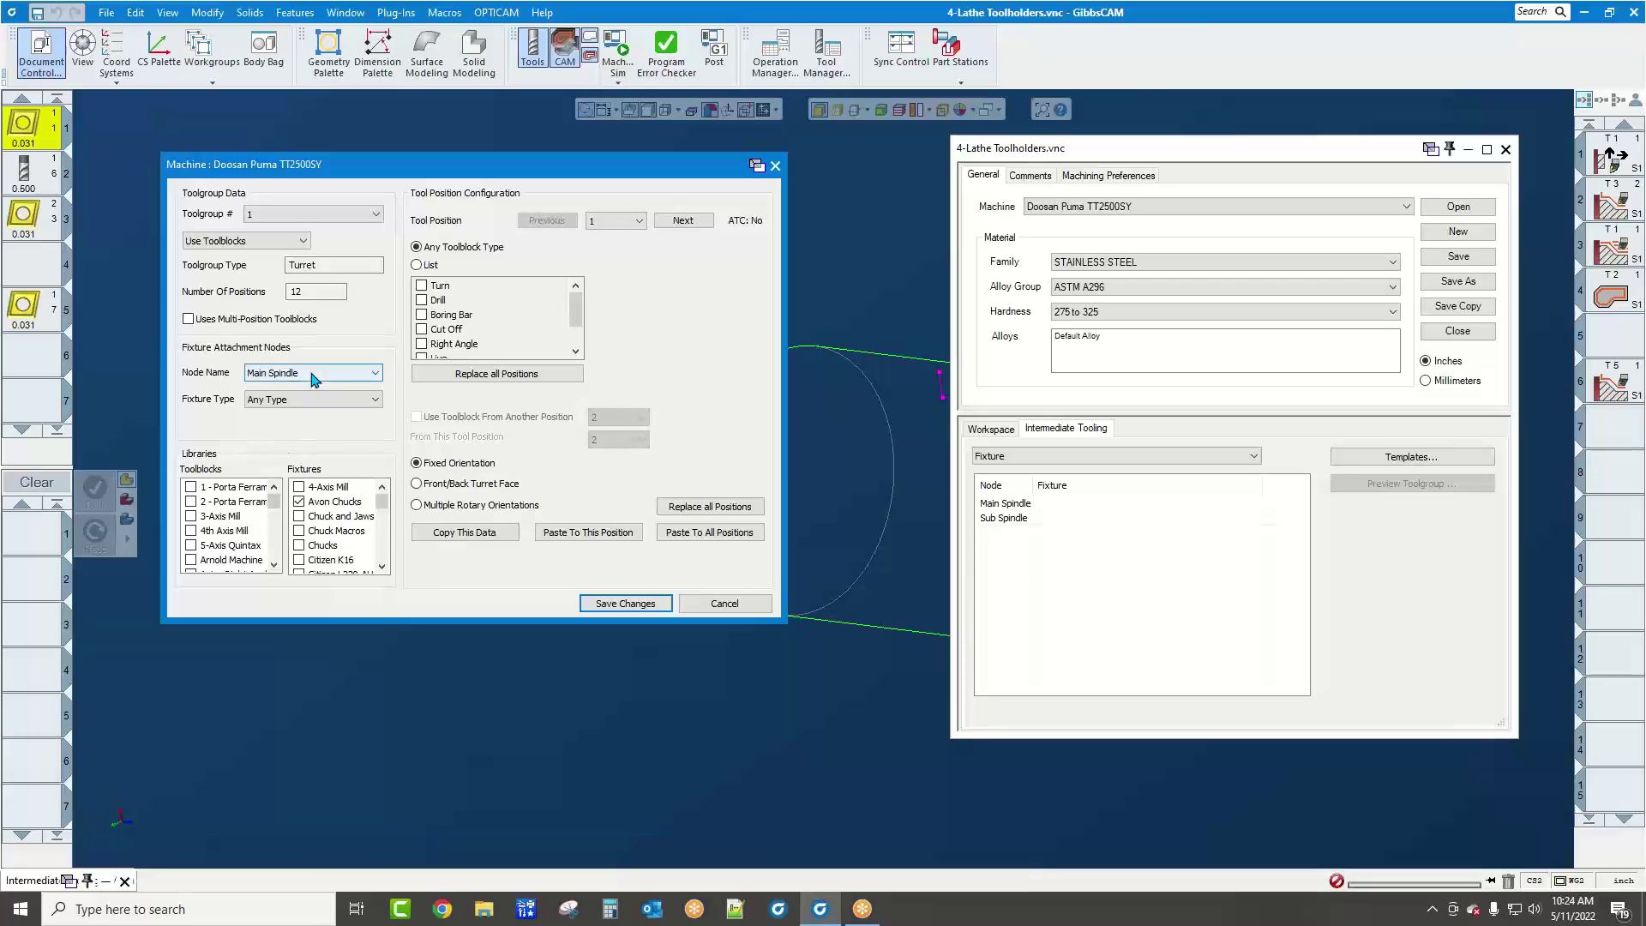
{"action": "left_click", "coordinate": [271, 399]}
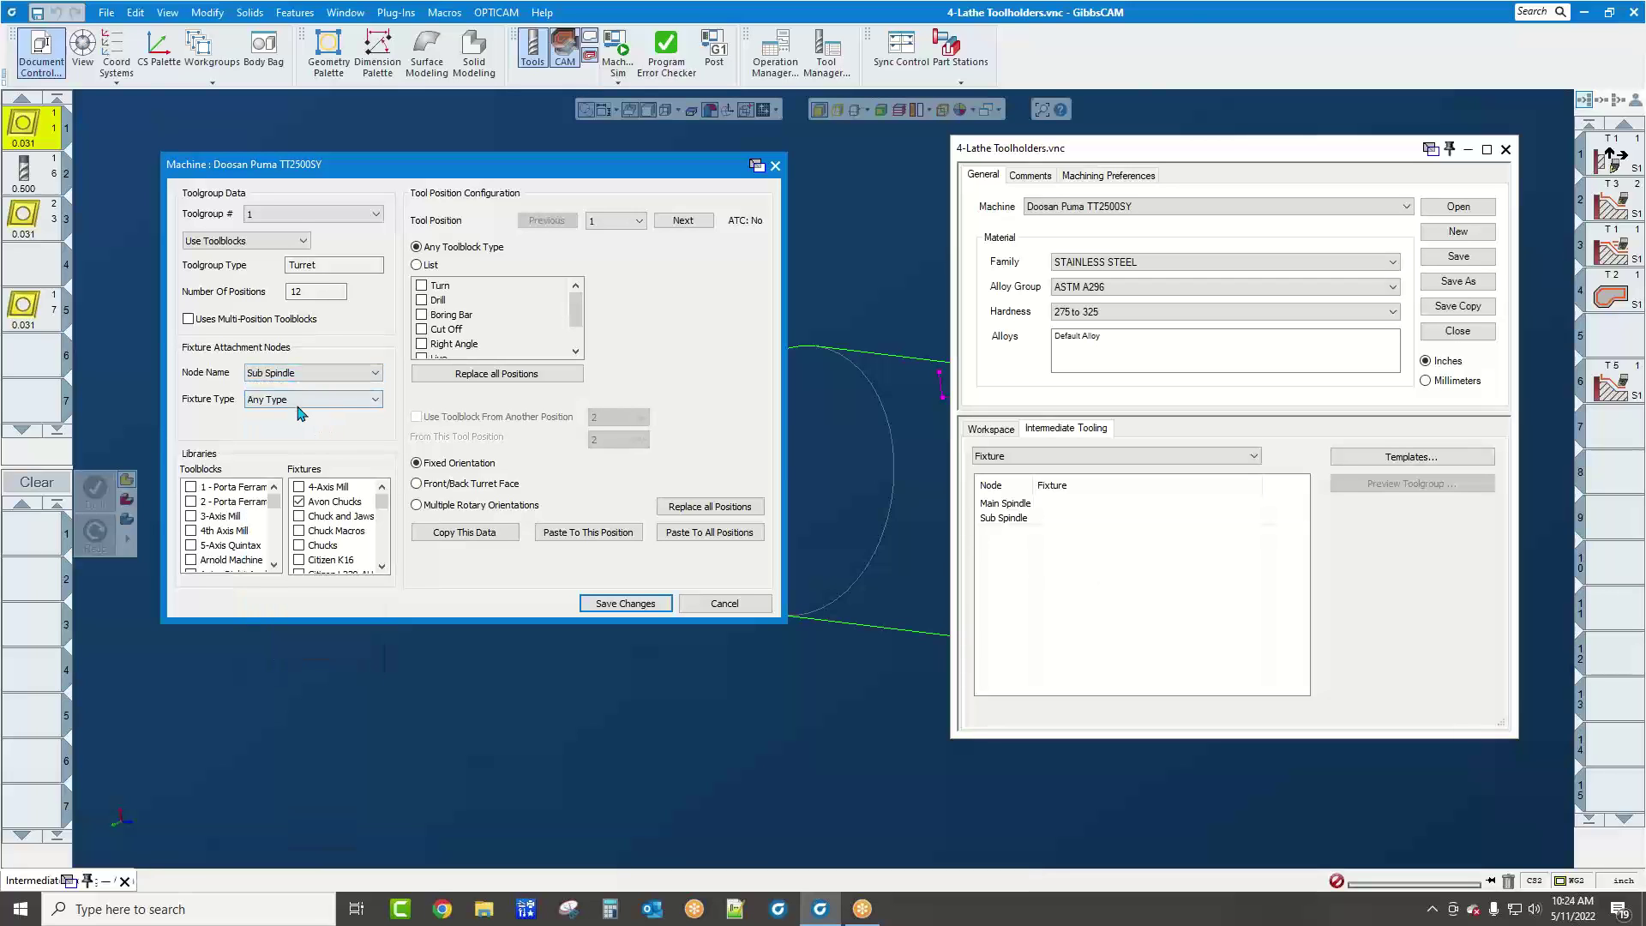
{"action": "left_click", "coordinate": [625, 604]}
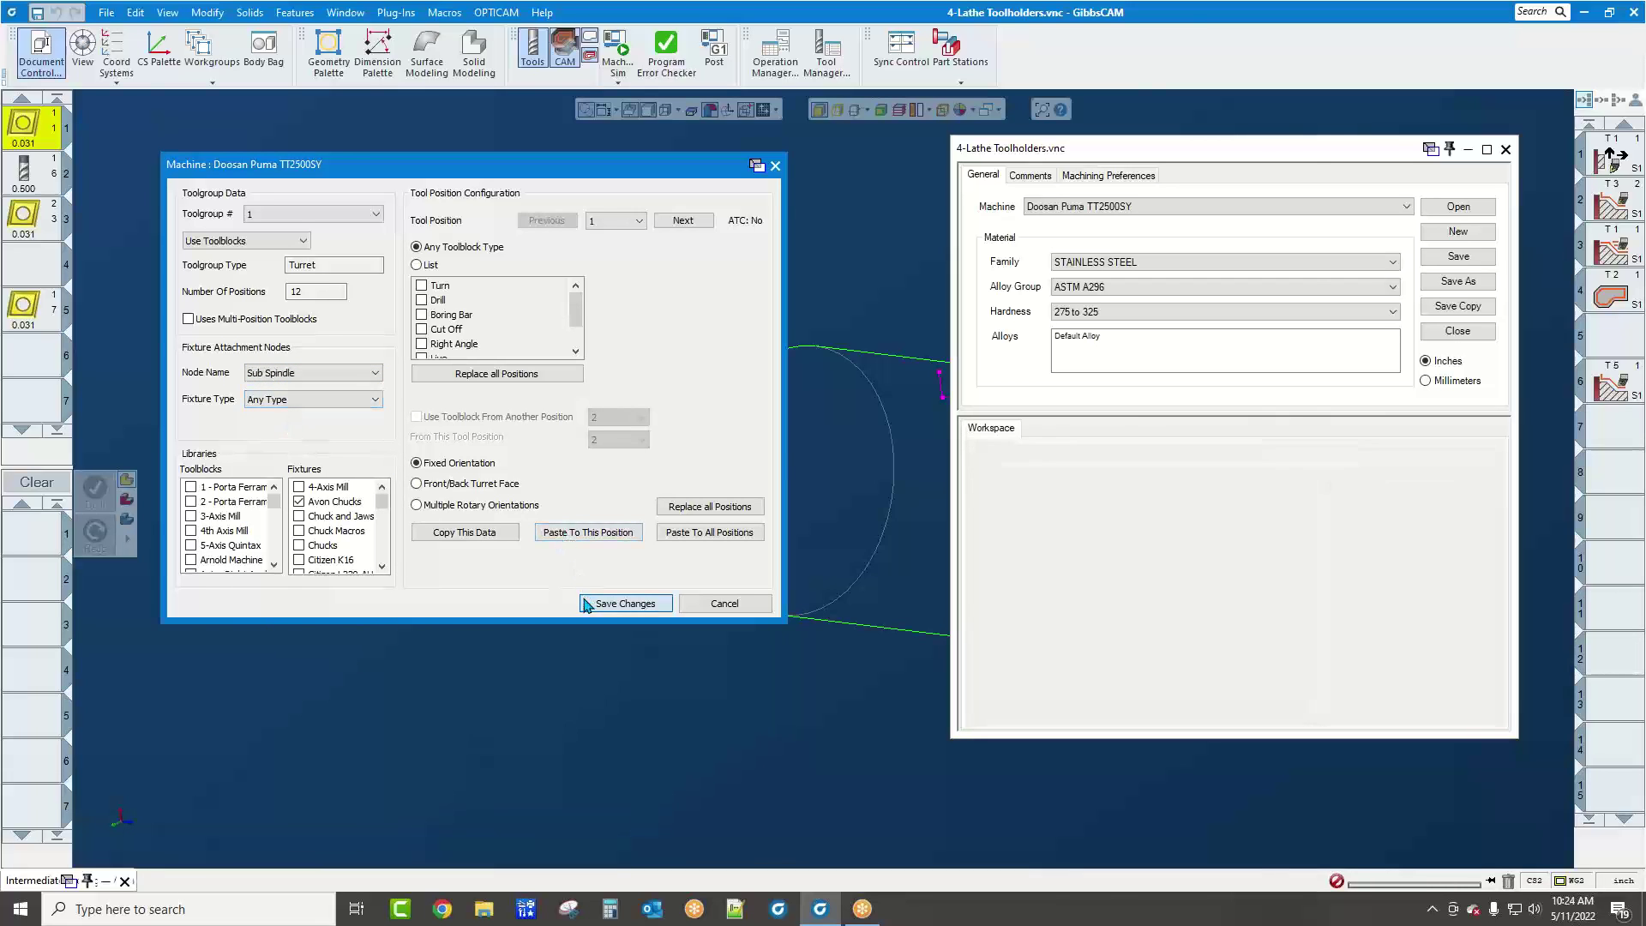
Assign the BR10_OC chuck from the Avon Chucks library to the Main Spindle fixture node and close the document settings
{"action": "left_click", "coordinate": [1070, 429]}
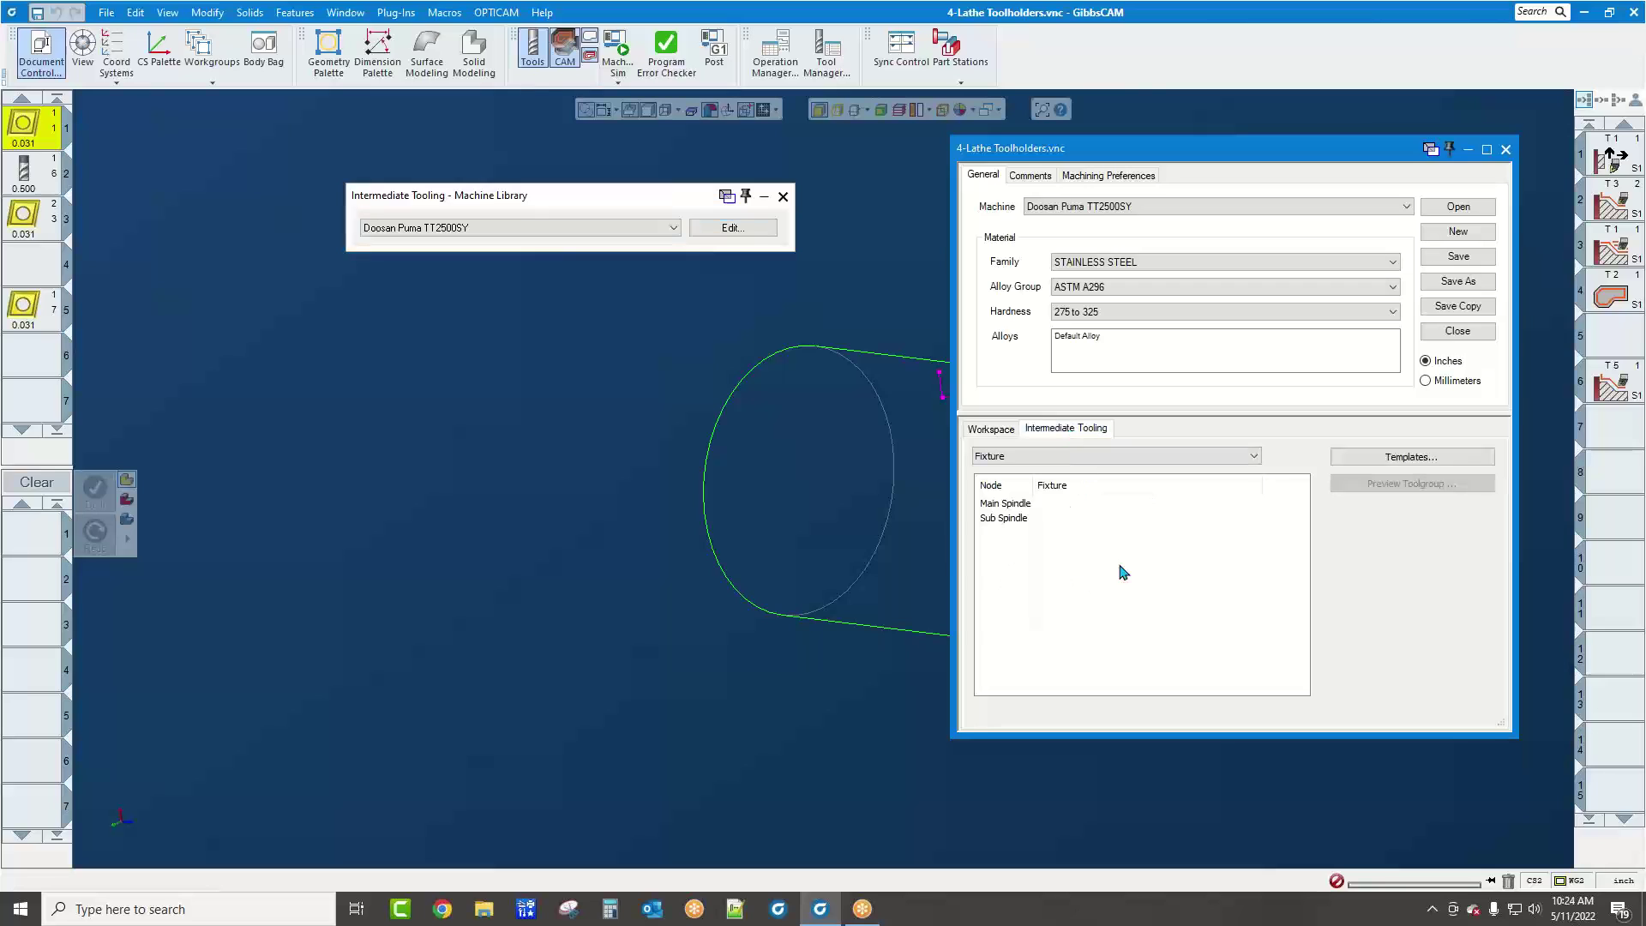
{"action": "left_click", "coordinate": [1044, 508]}
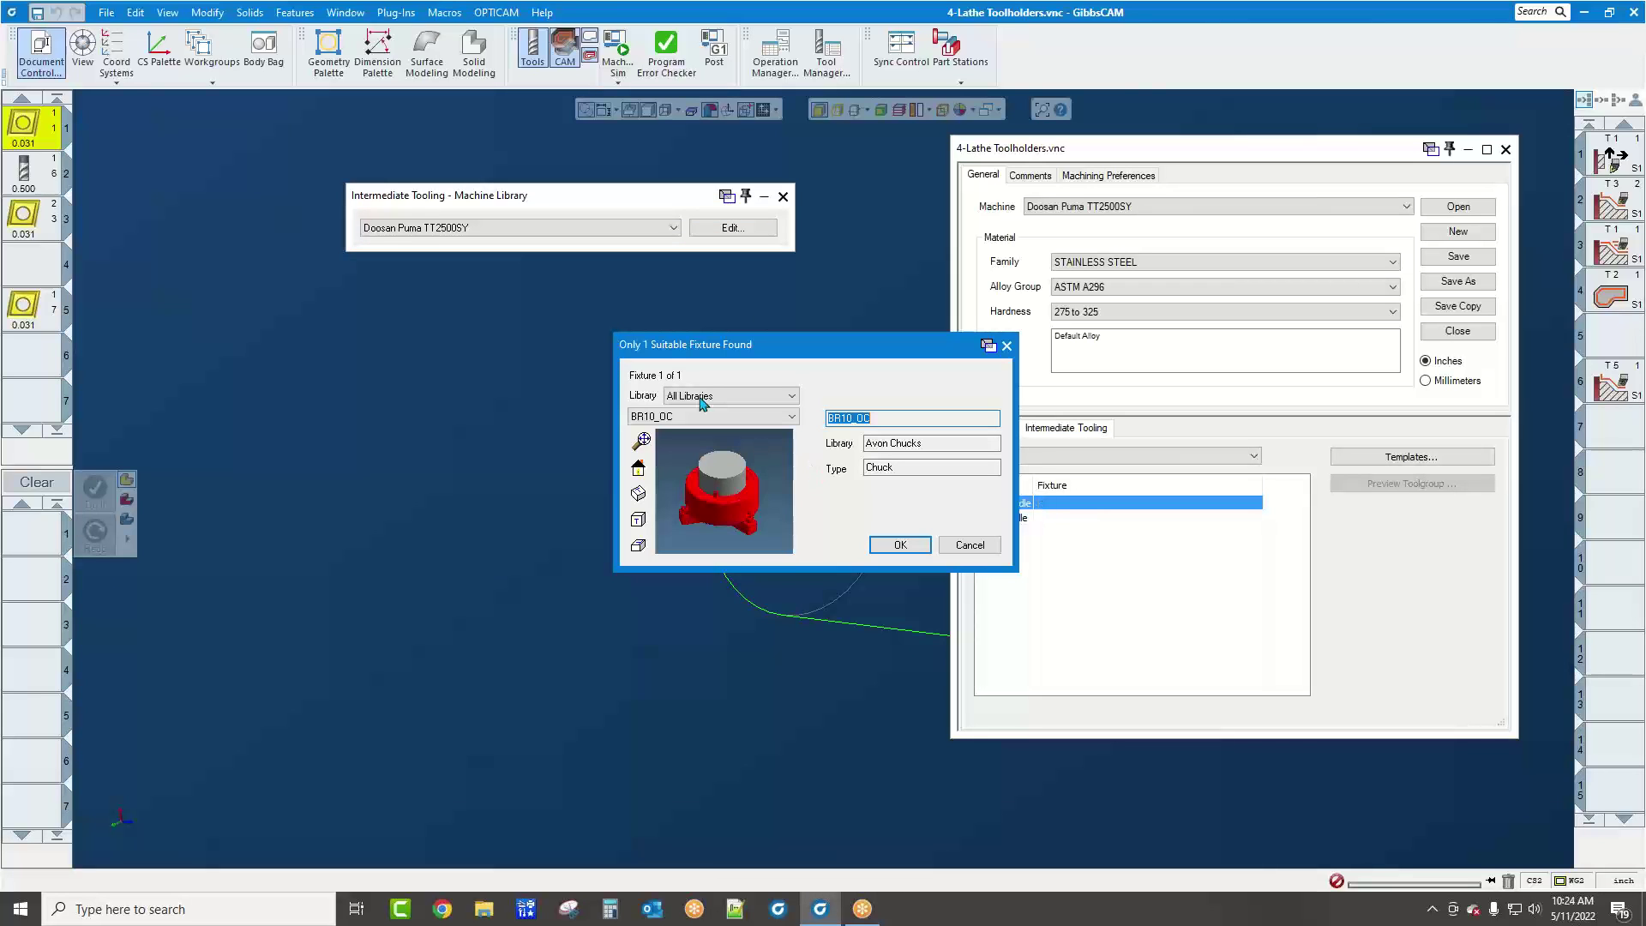
{"action": "left_click", "coordinate": [900, 545]}
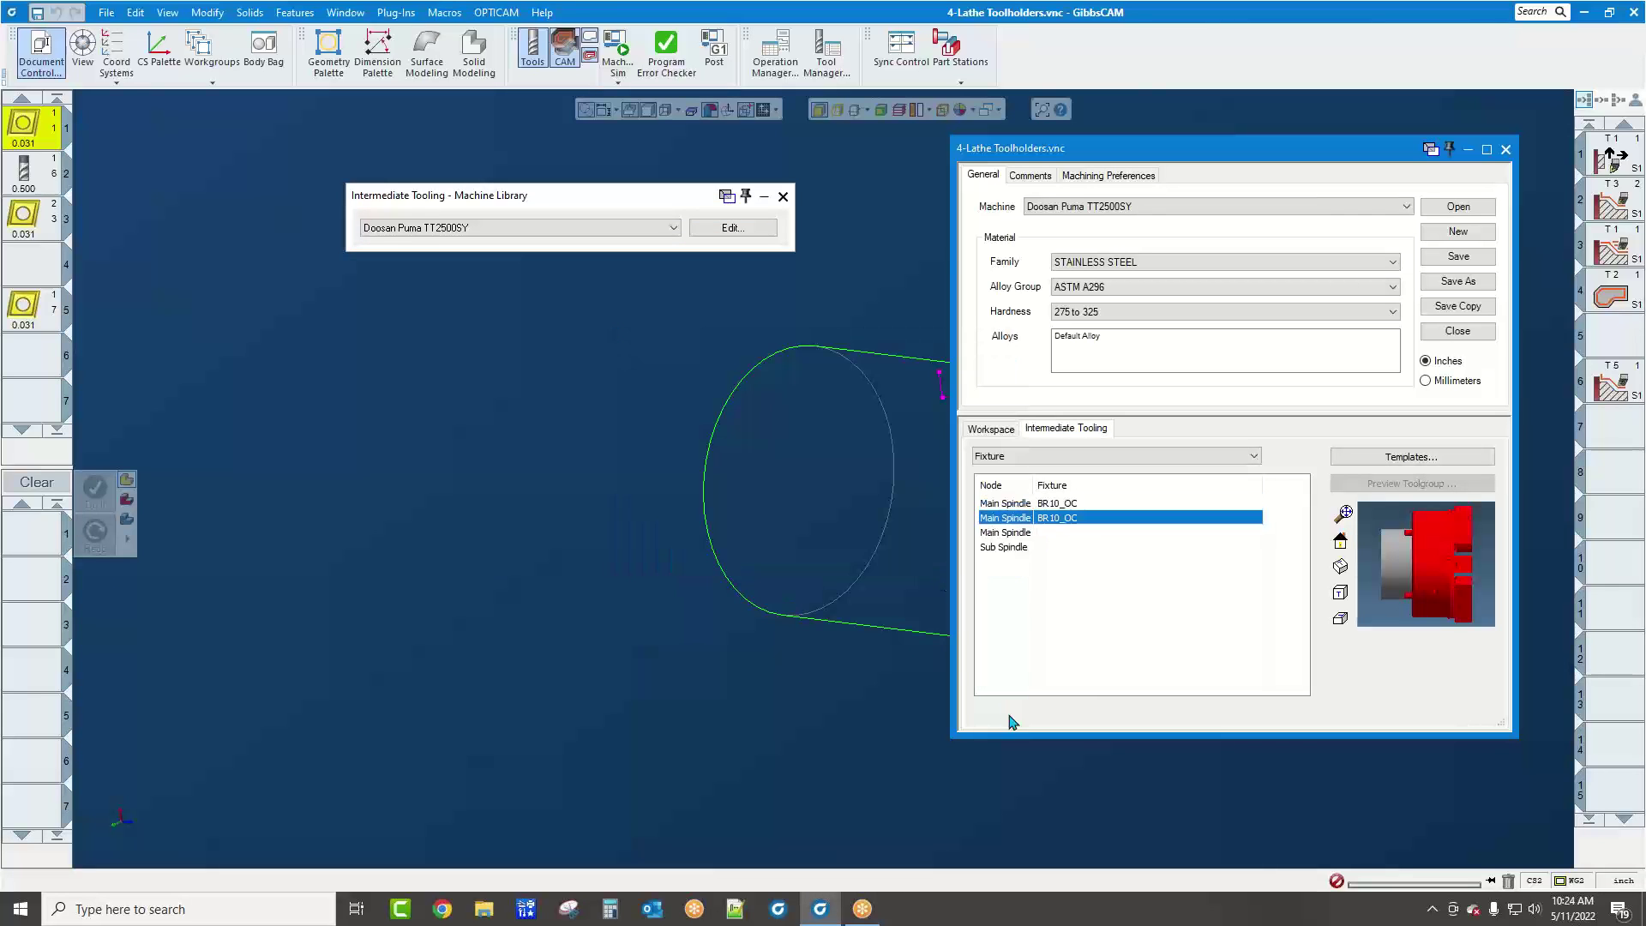
{"action": "left_click", "coordinate": [1505, 150]}
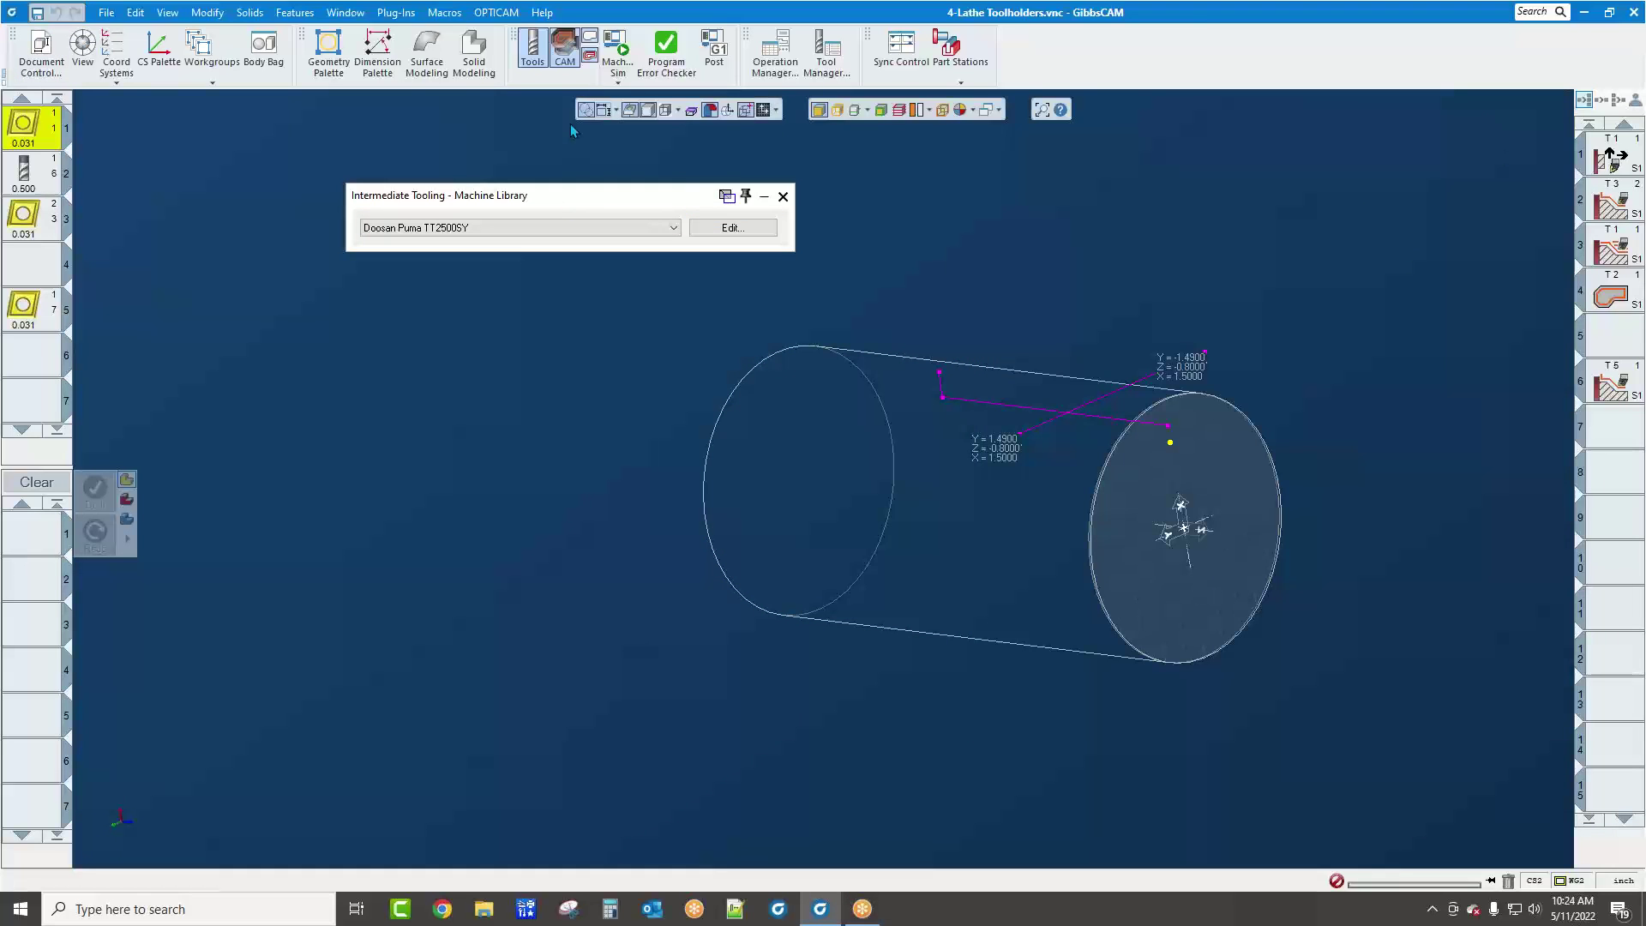
Run the machine simulation rendering and check how the stock sits in the main spindle chuck
{"action": "left_click", "coordinate": [613, 53]}
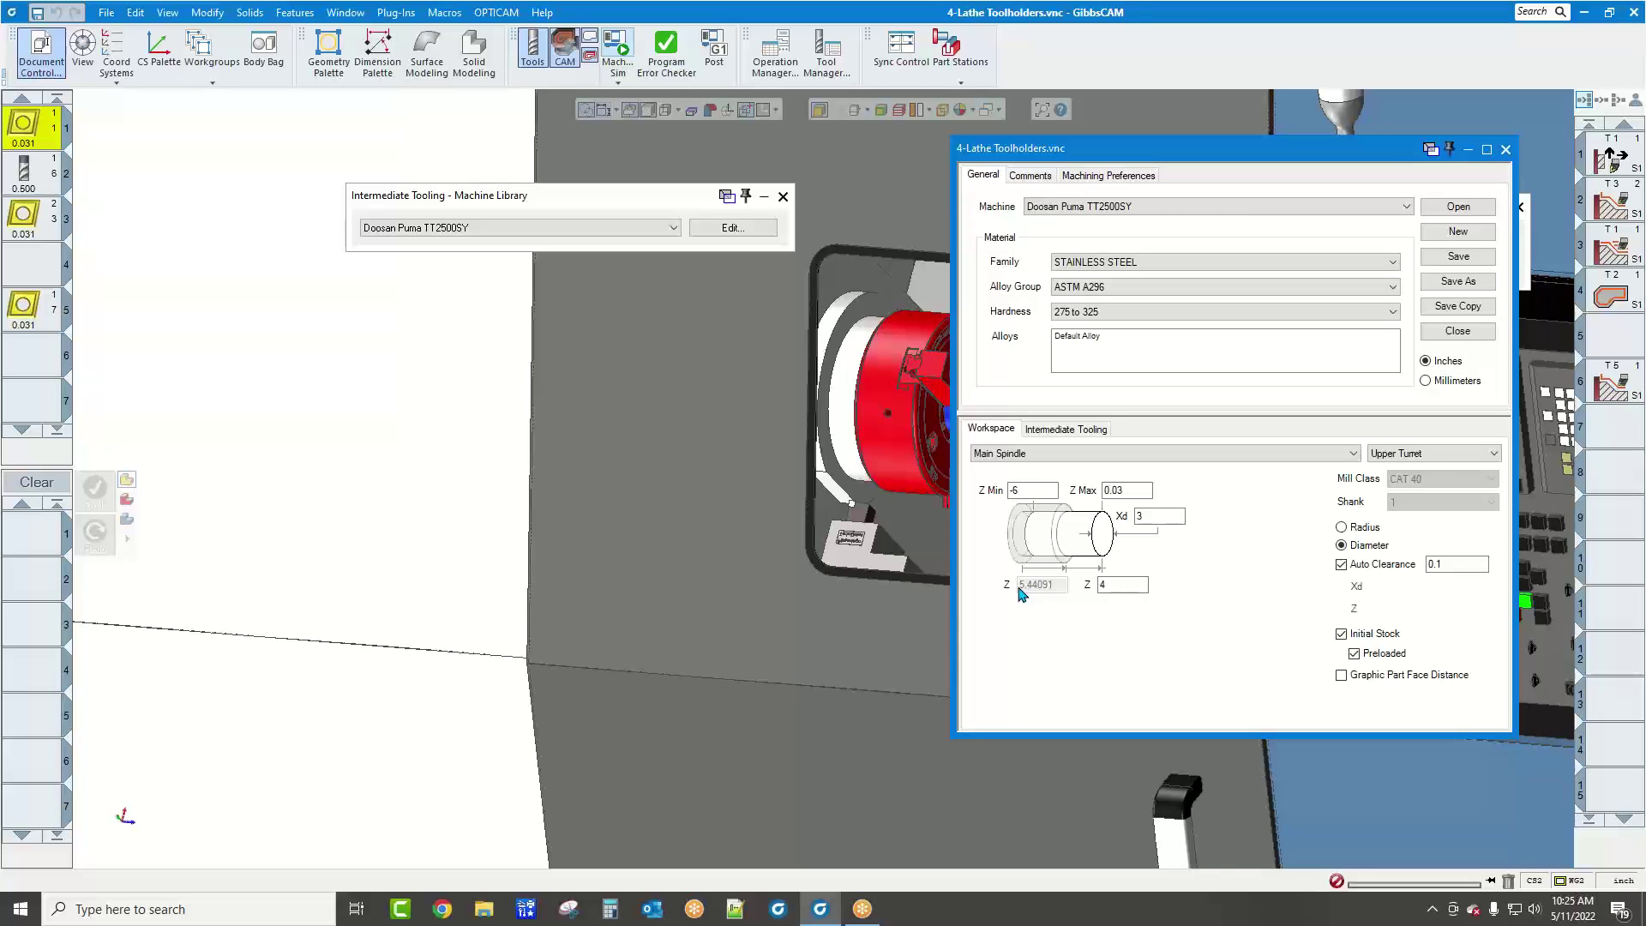
{"action": "left_click", "coordinate": [1506, 150]}
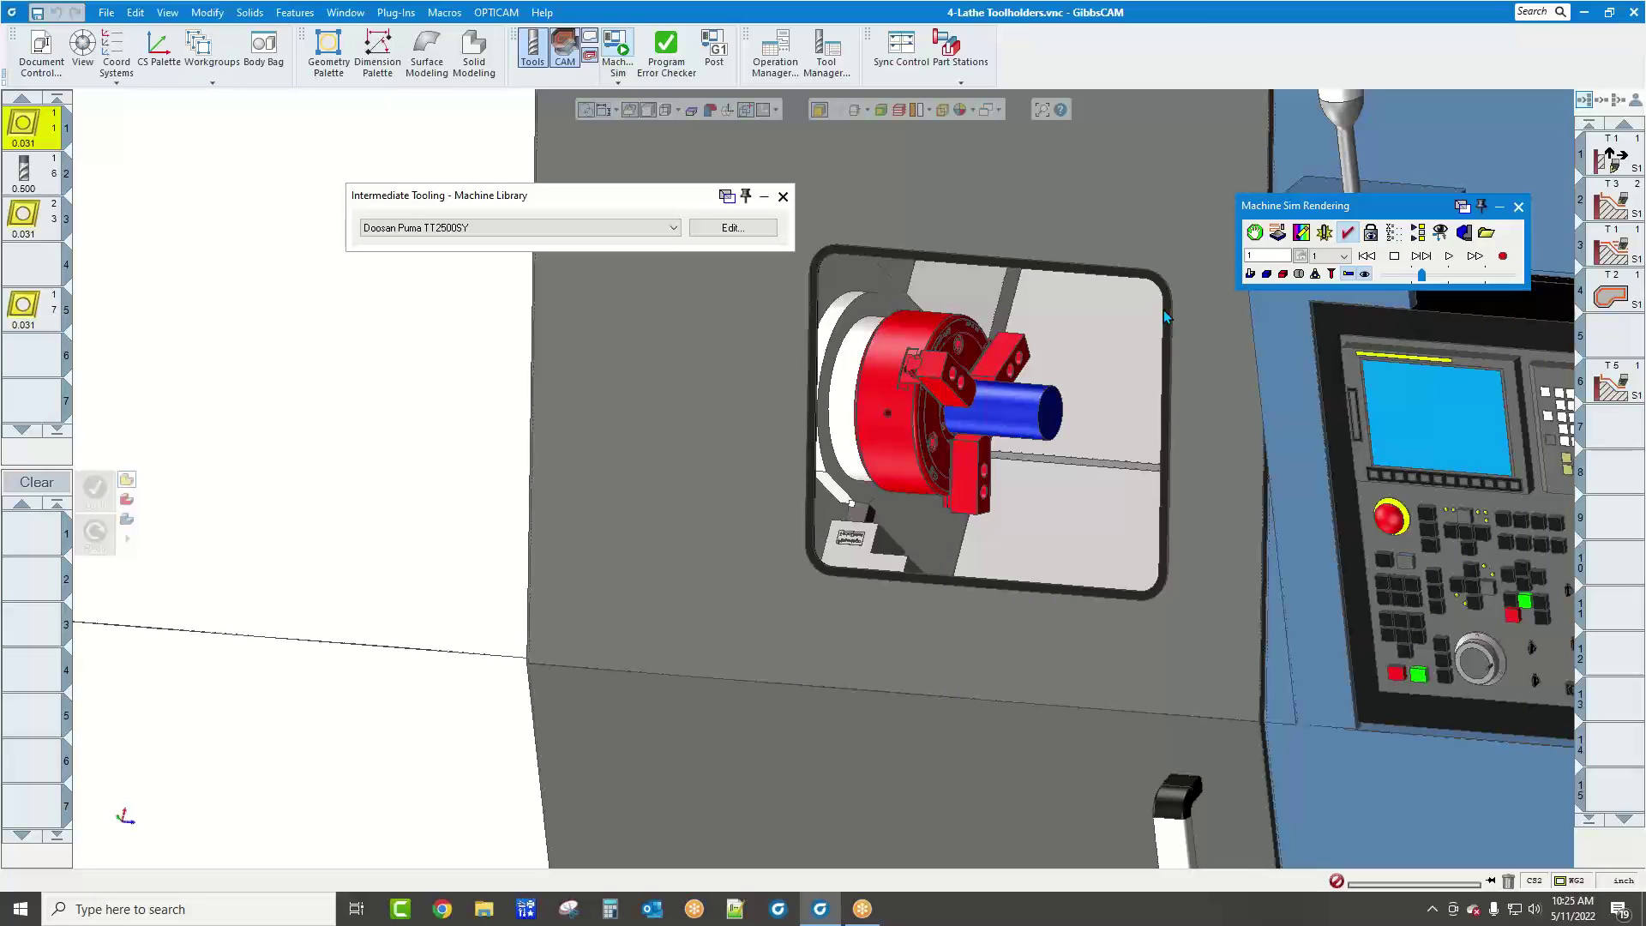
{"action": "scroll", "coordinate": [1069, 478], "scroll_direction": "up", "scroll_amount": 6}
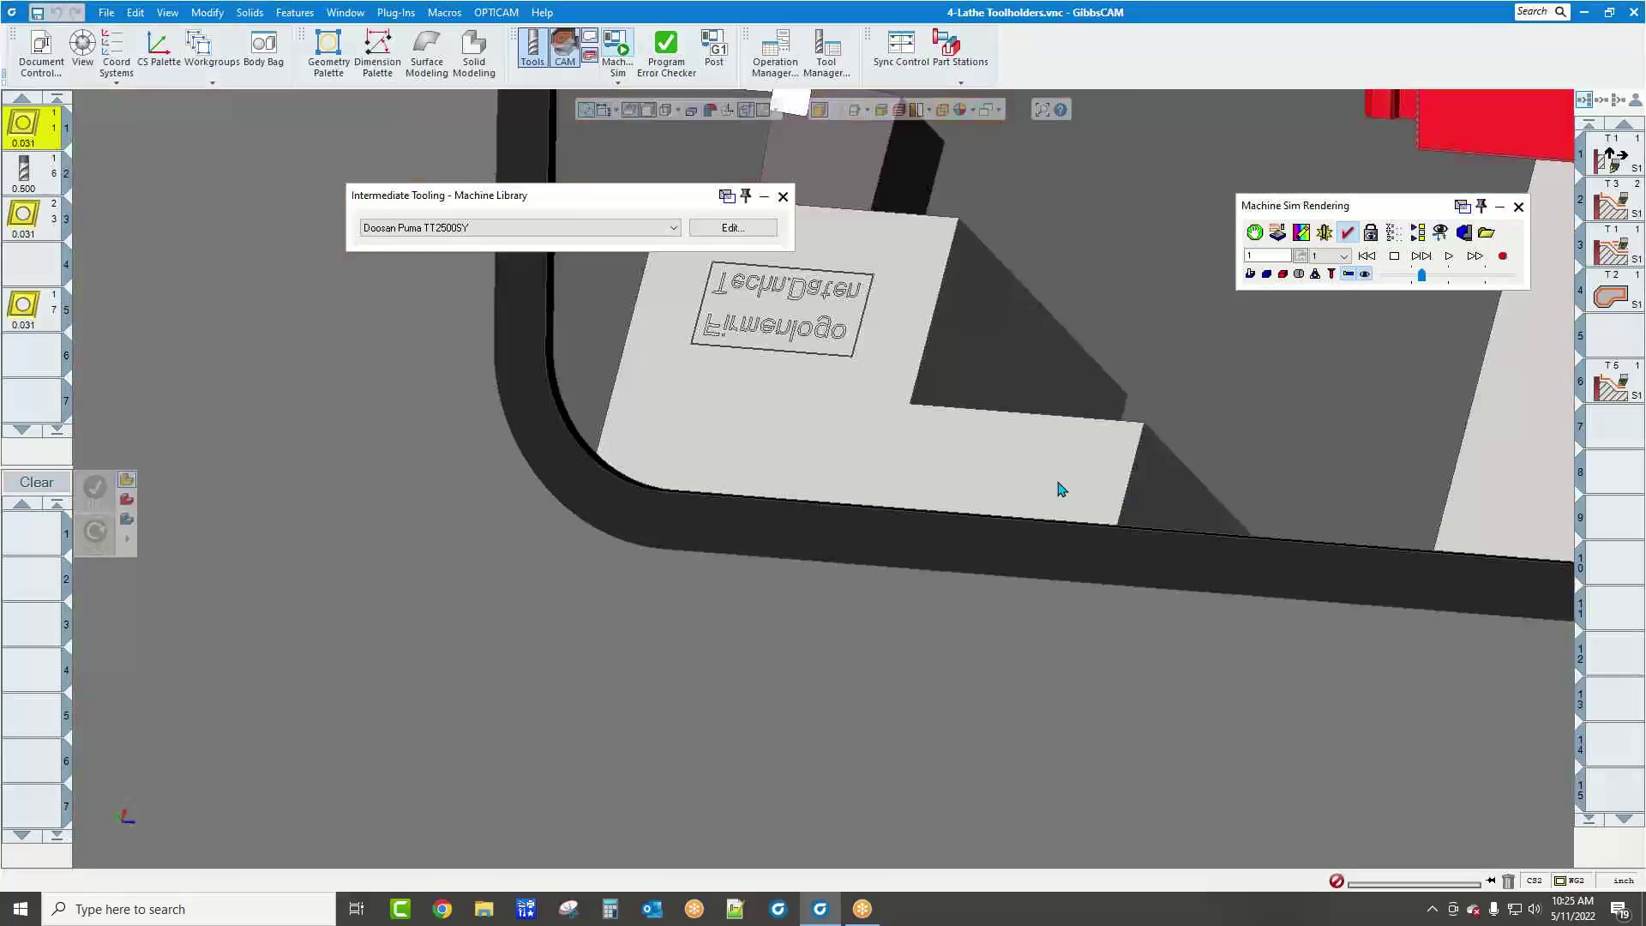
{"action": "scroll", "coordinate": [951, 500], "scroll_direction": "down", "scroll_amount": 7}
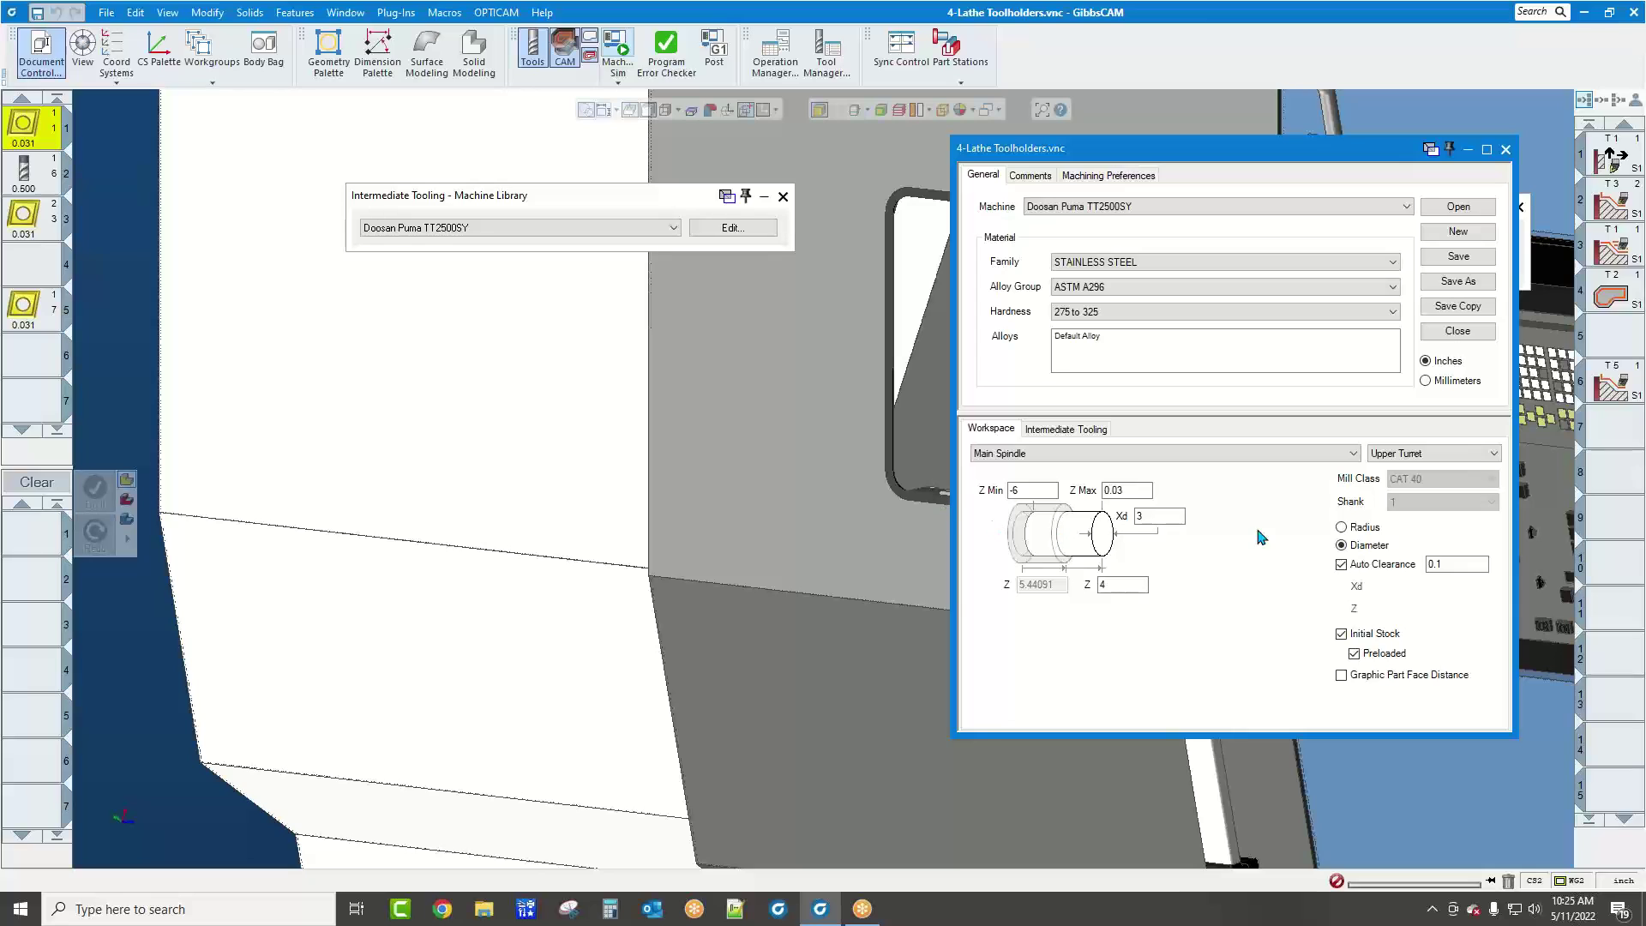
Set the Main Spindle stock diameter (Xd) to 4 and check the stock against the chuck jaws in the simulation
{"action": "left_click", "coordinate": [1170, 518]}
{"action": "type", "text": "4"}
{"action": "left_click", "coordinate": [1506, 150]}
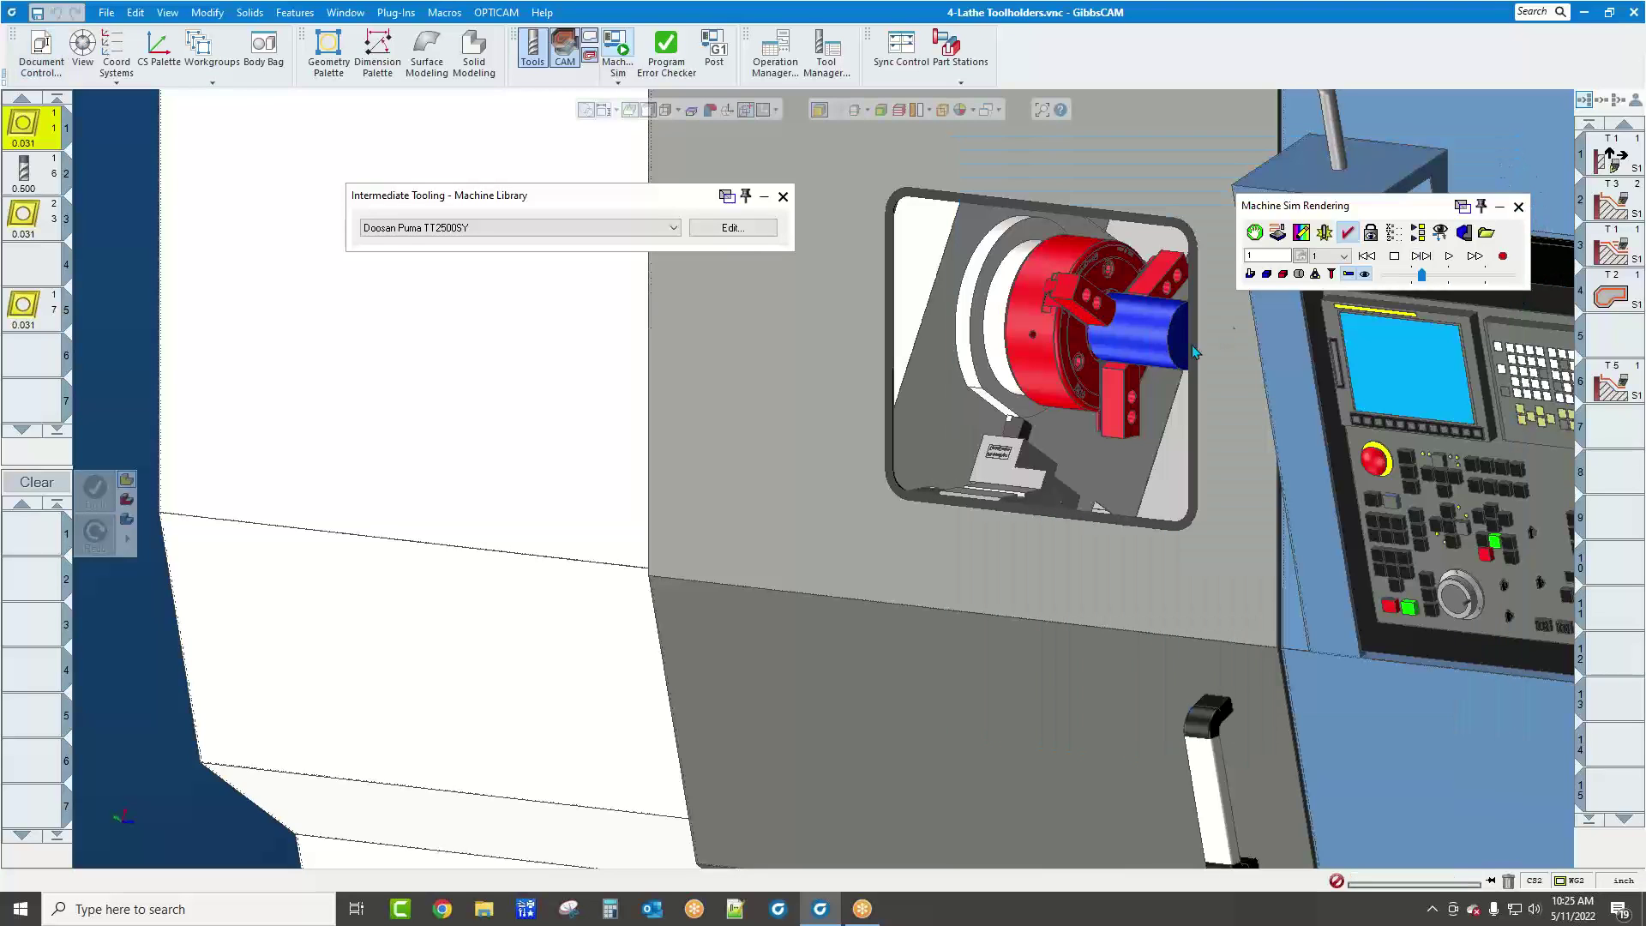
{"action": "scroll", "coordinate": [1161, 379], "scroll_direction": "up", "scroll_amount": 6}
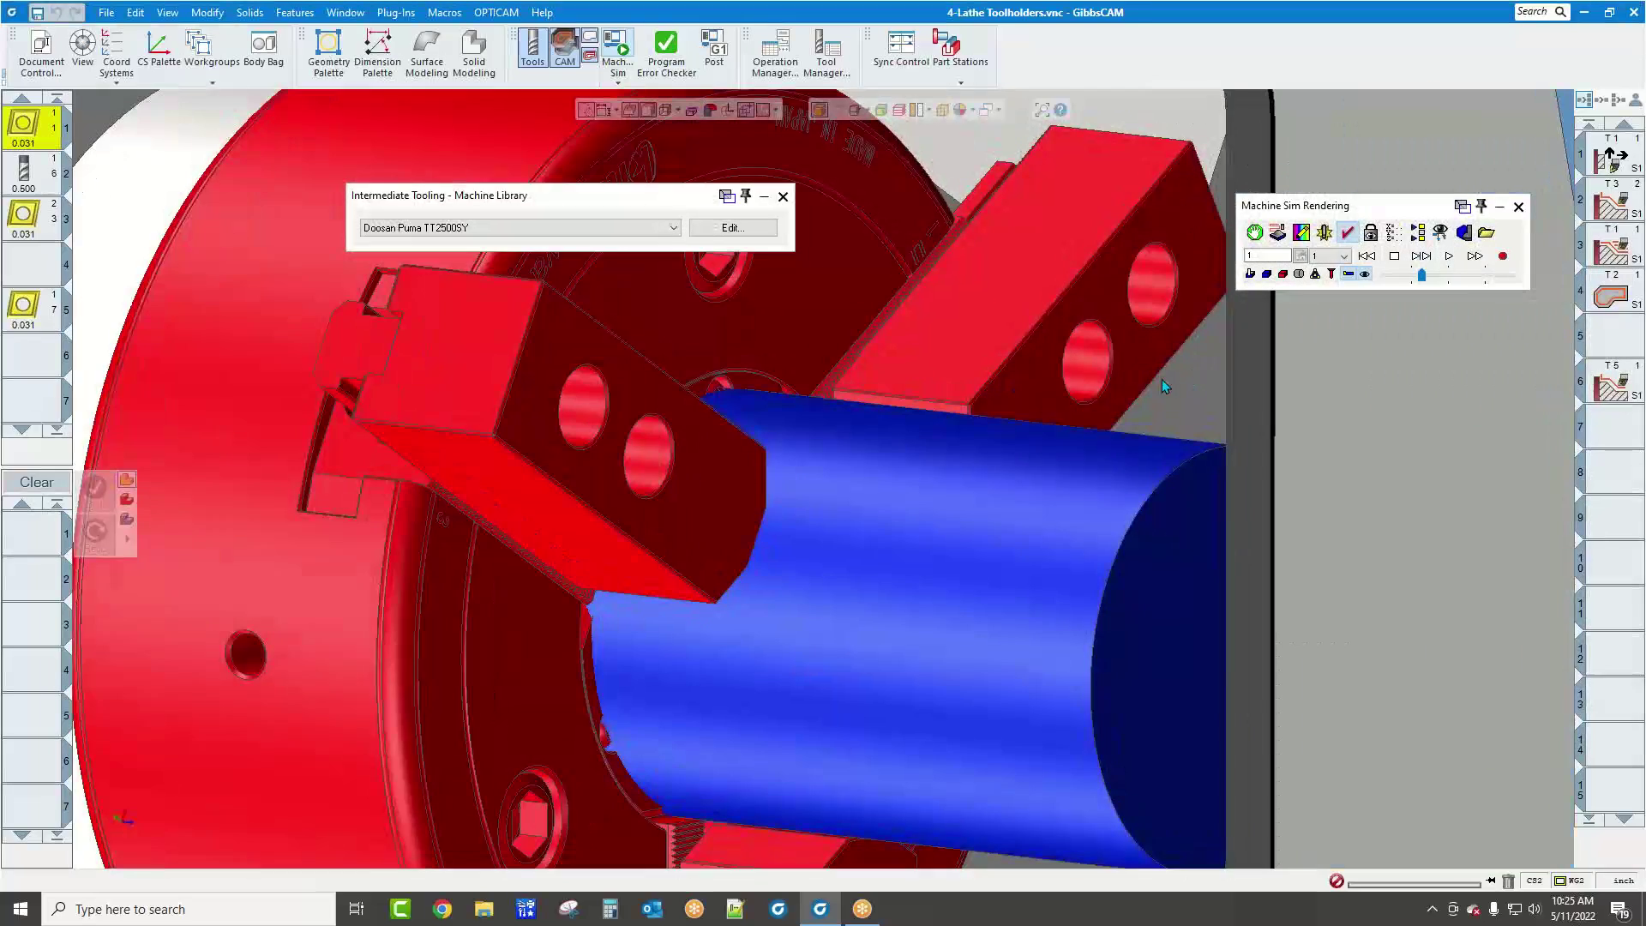
{"action": "scroll", "coordinate": [1198, 388], "scroll_direction": "down", "scroll_amount": 6}
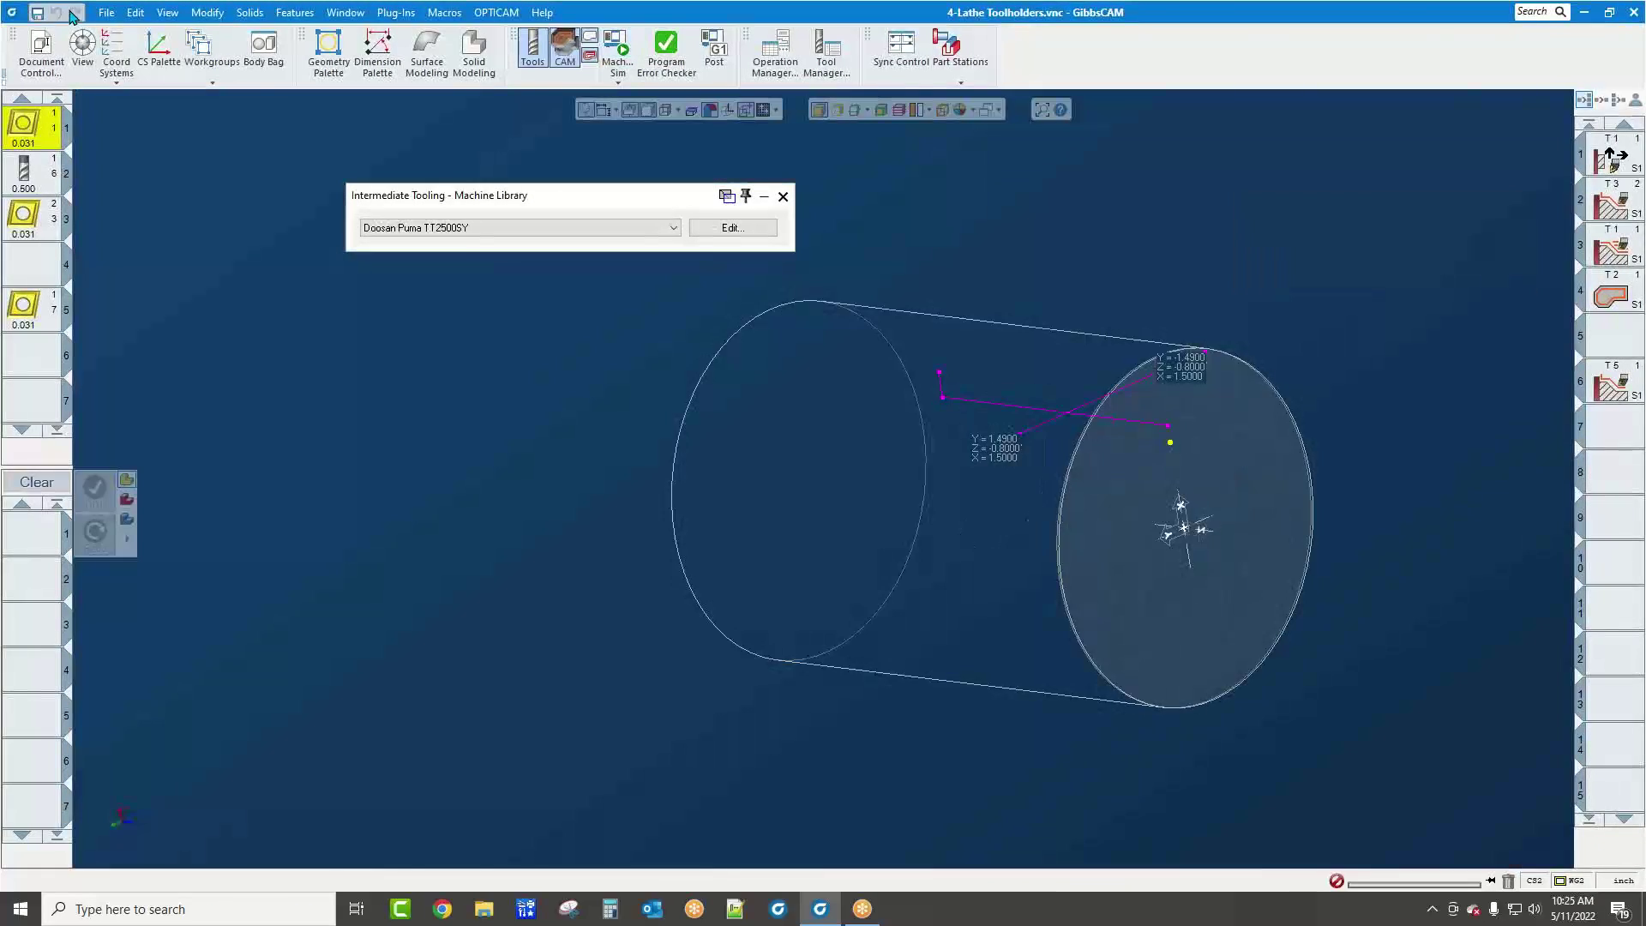
Start opening a part file and browse to C:\ProgramData\CAMBRIO\GibbsCAM\22.0.37\Intermediate Tooling
{"action": "left_click", "coordinate": [109, 15]}
{"action": "left_click", "coordinate": [123, 53]}
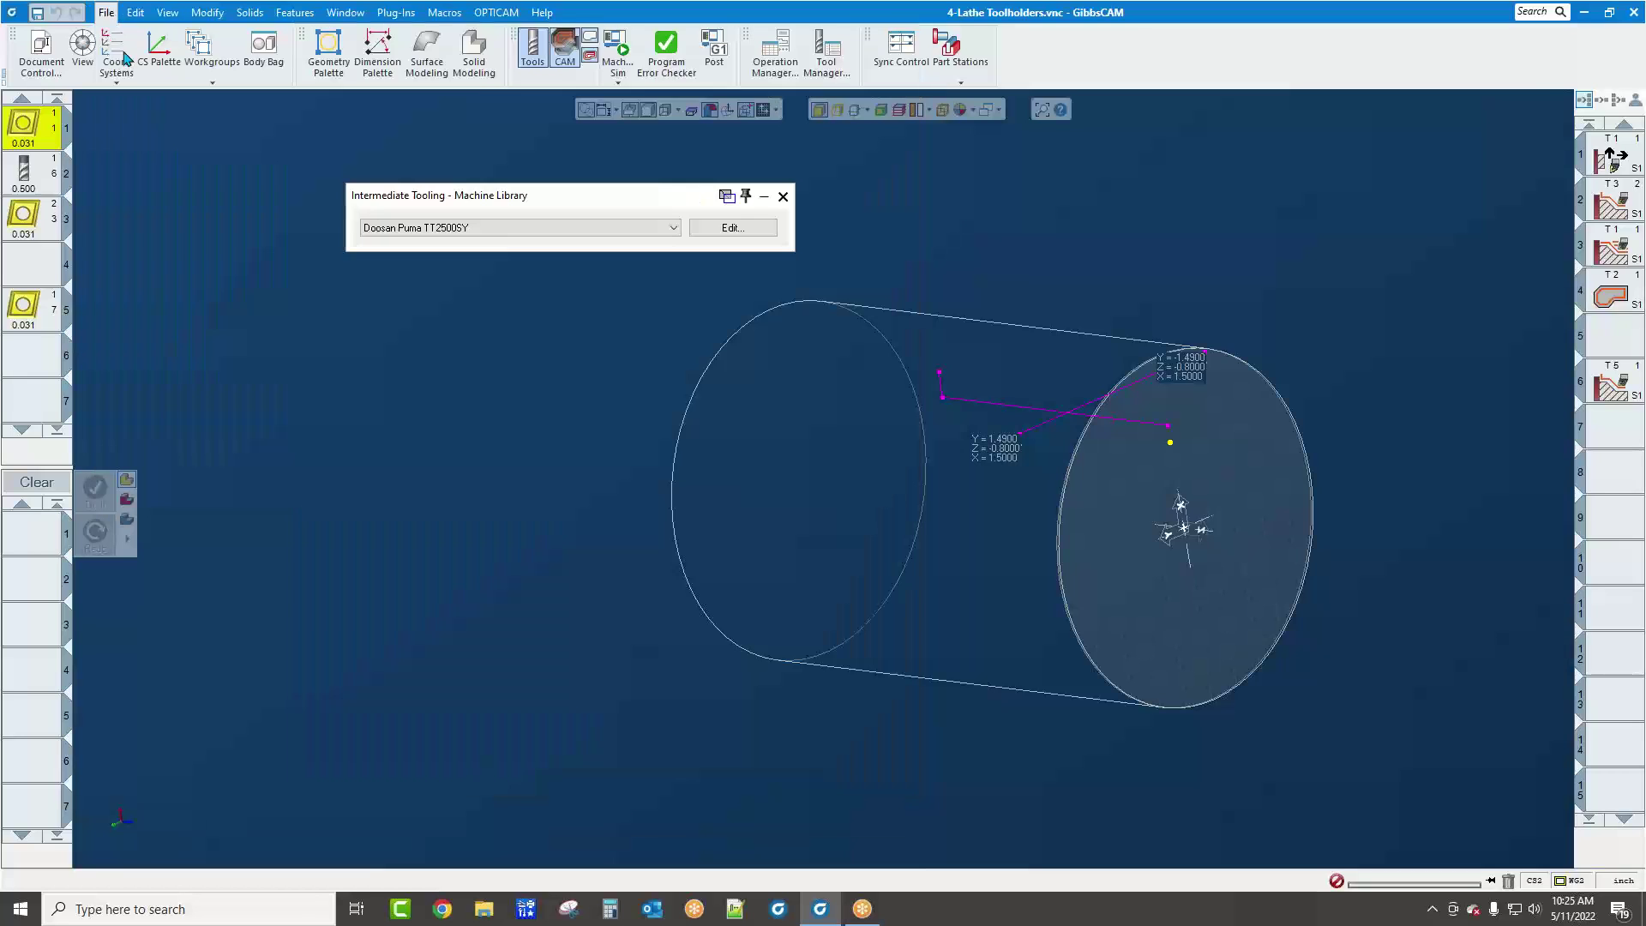
{"action": "scroll", "coordinate": [215, 299], "scroll_direction": "up", "scroll_amount": 2}
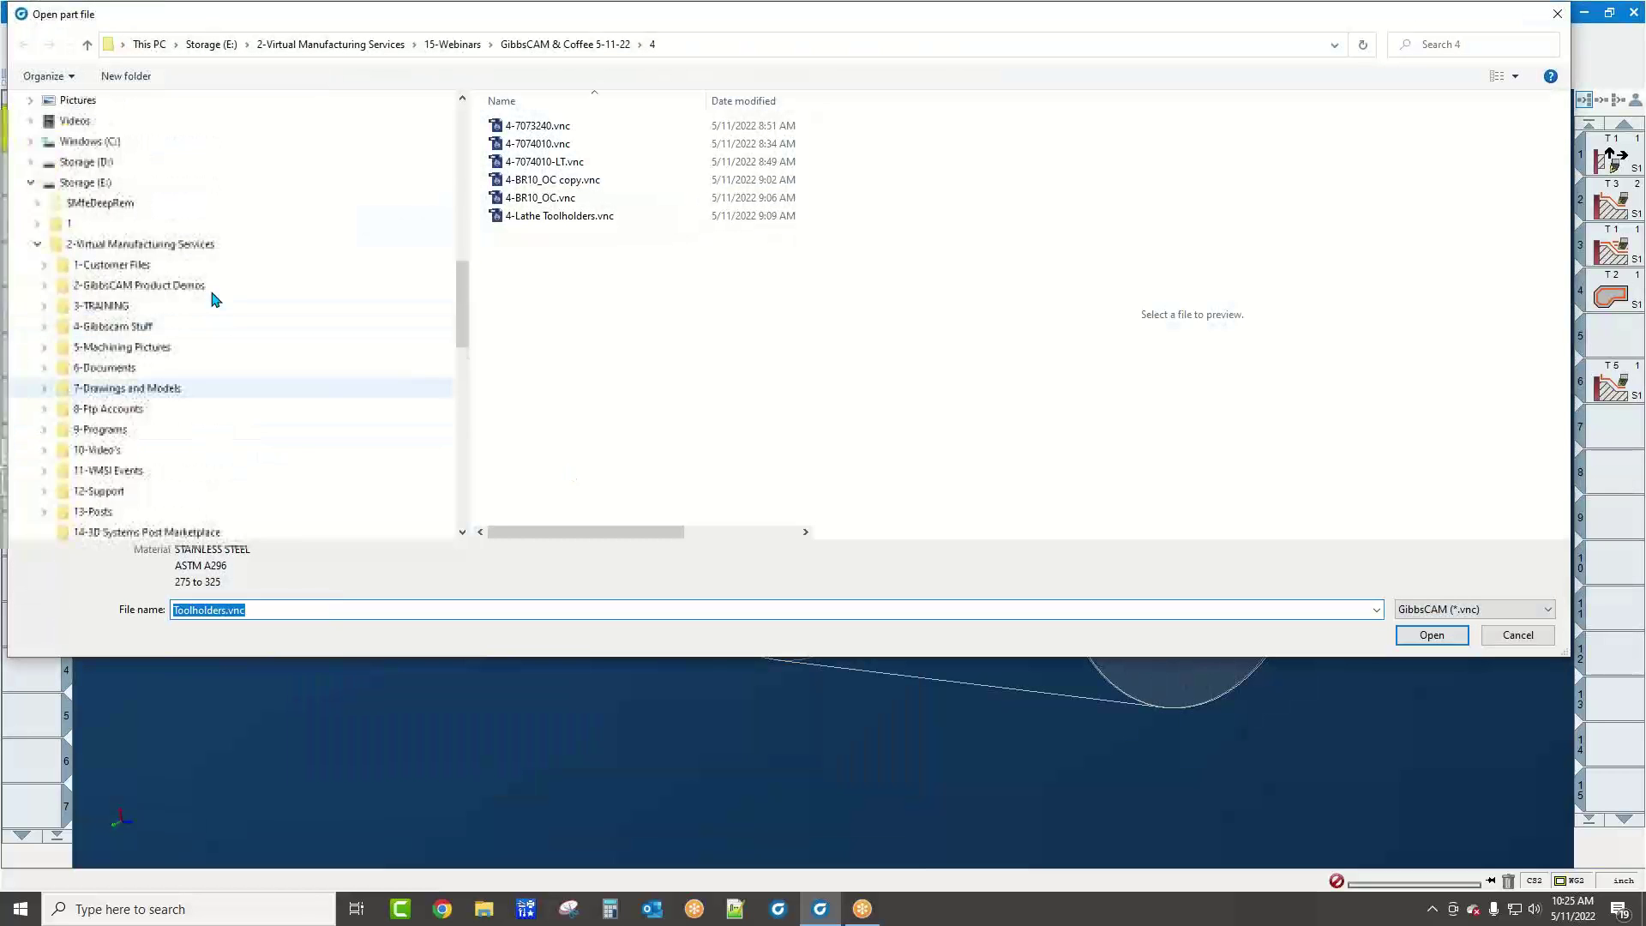
{"action": "scroll", "coordinate": [214, 300], "scroll_direction": "up", "scroll_amount": 2}
{"action": "left_click", "coordinate": [169, 245]}
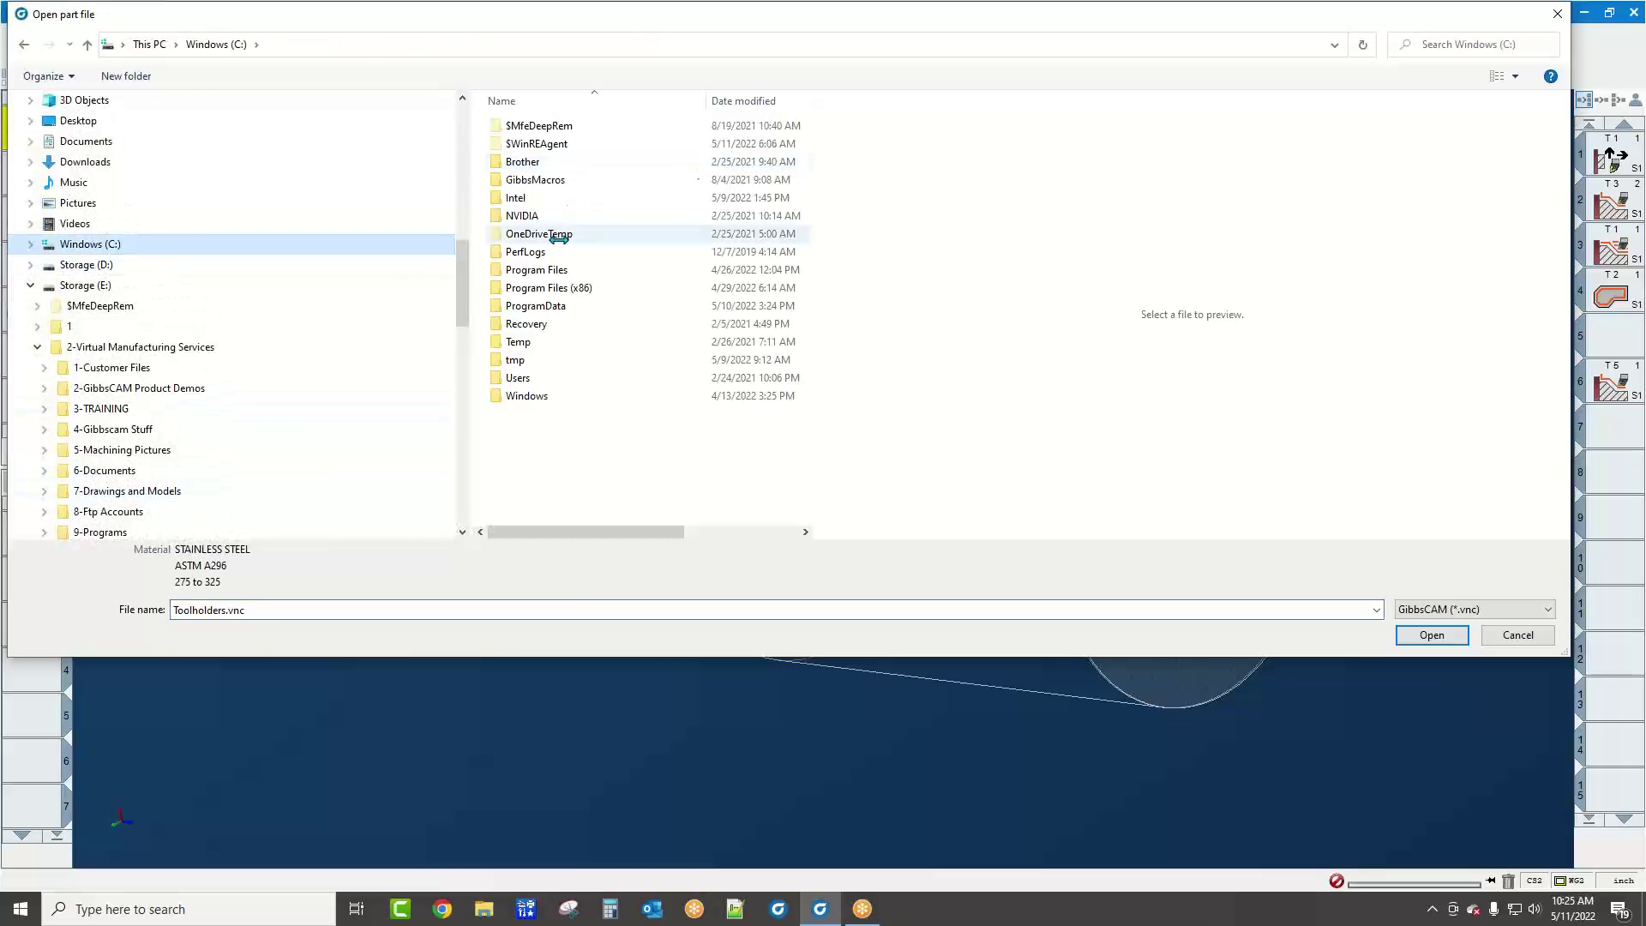
{"action": "double_click", "coordinate": [549, 306]}
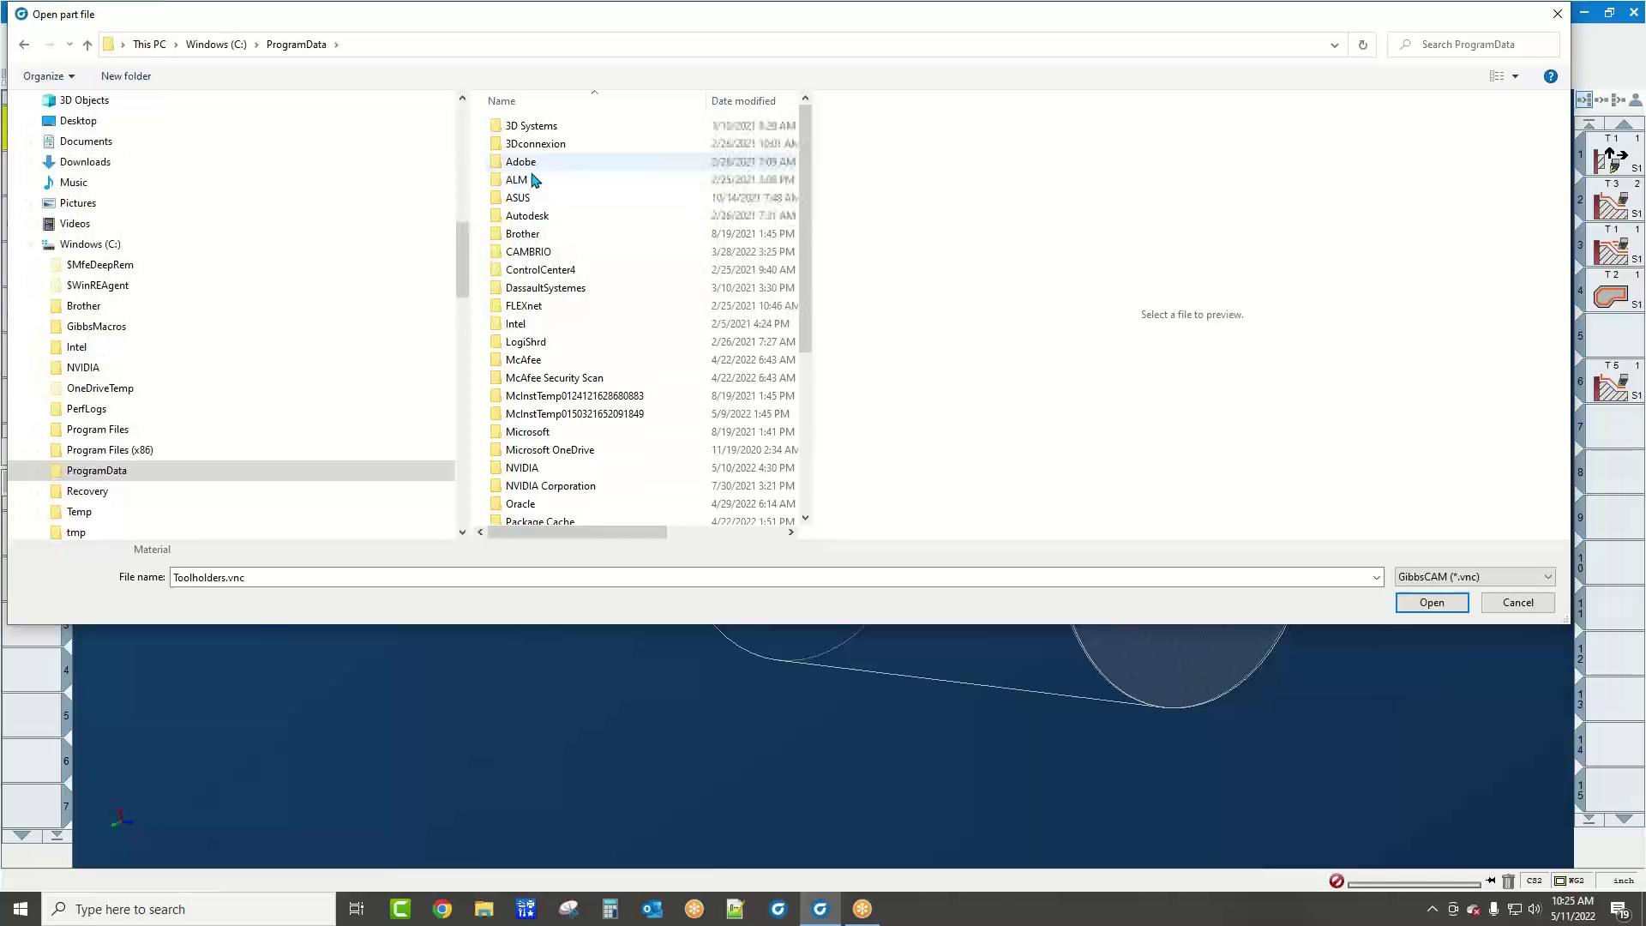
{"action": "double_click", "coordinate": [530, 251]}
{"action": "left_click", "coordinate": [545, 165]}
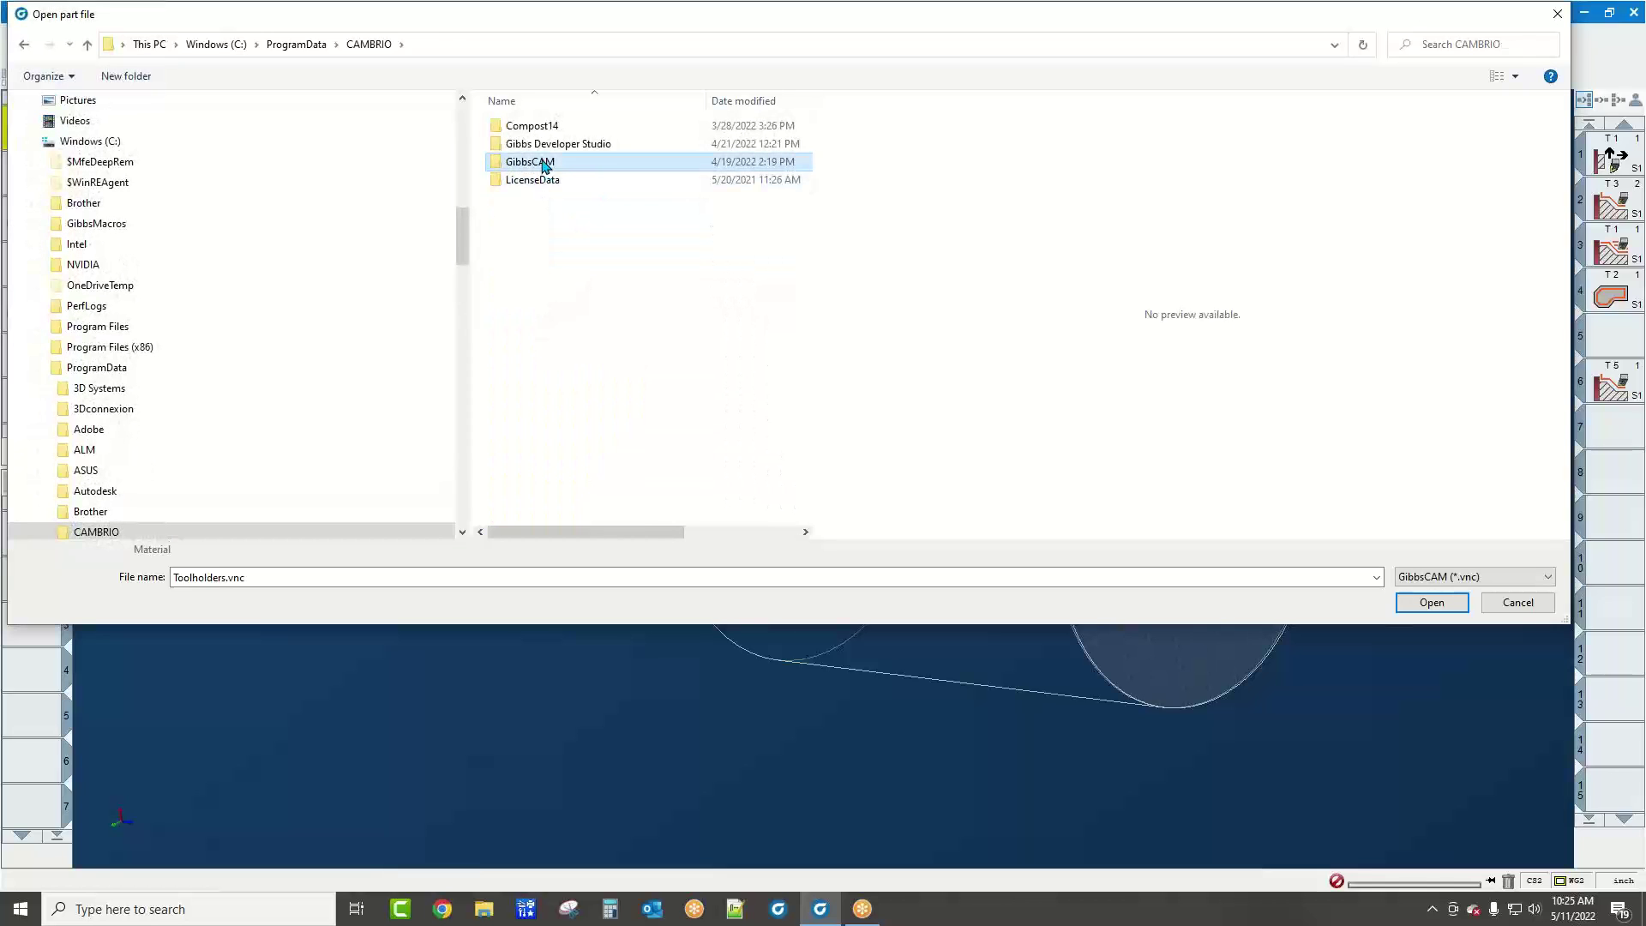
{"action": "double_click", "coordinate": [545, 163]}
{"action": "double_click", "coordinate": [574, 144]}
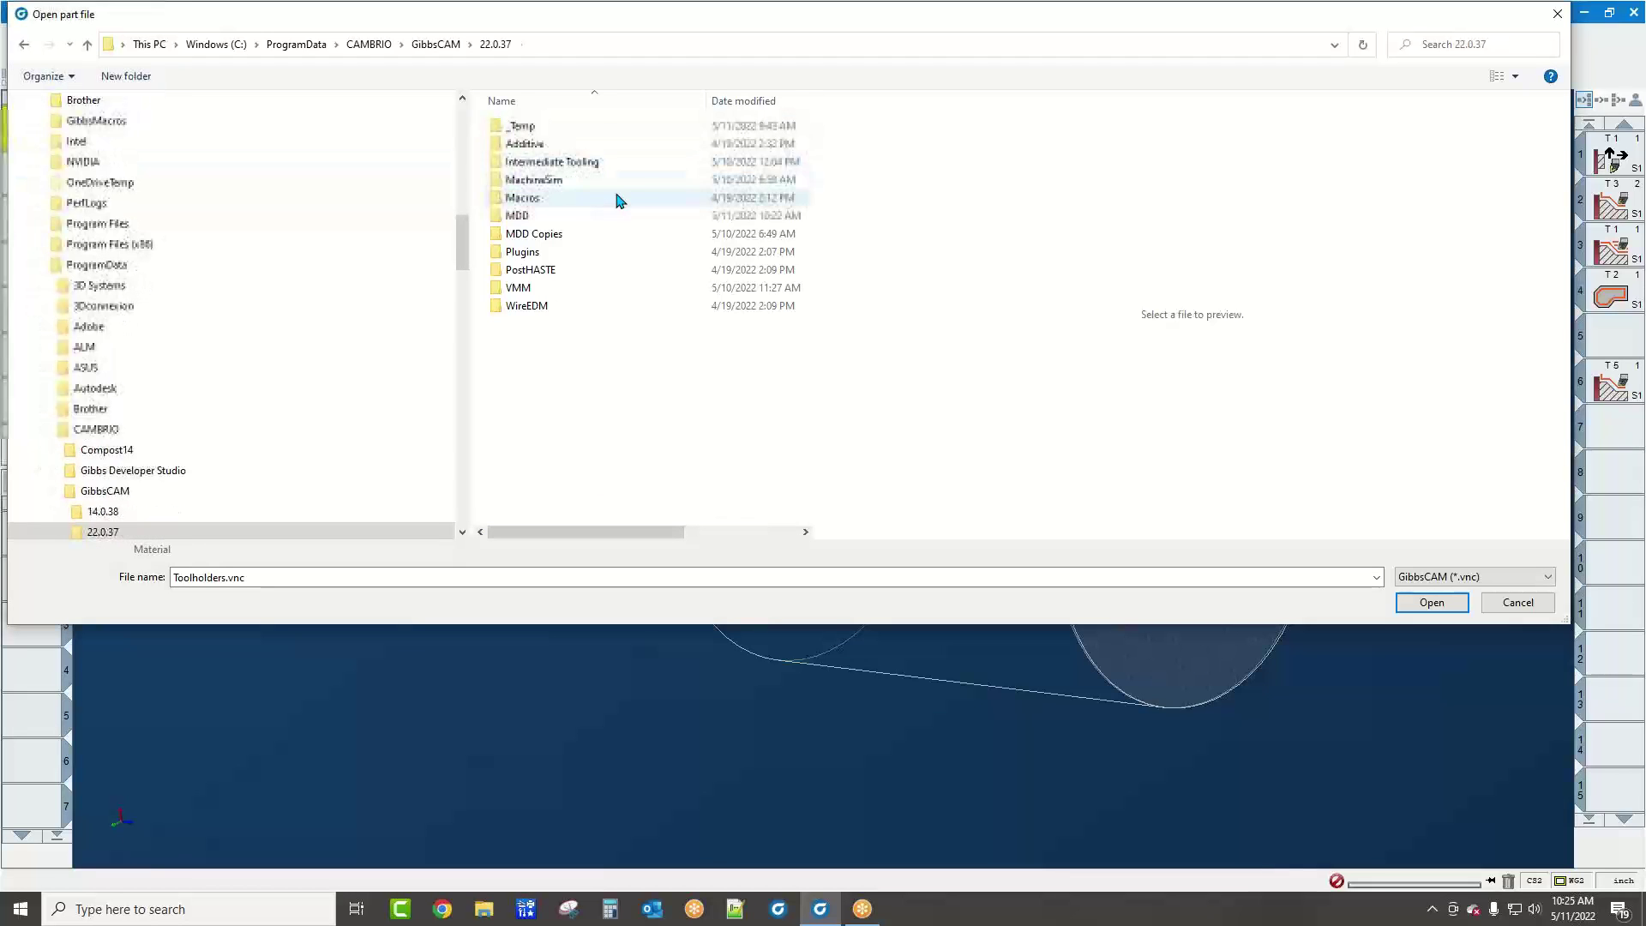
{"action": "double_click", "coordinate": [548, 163]}
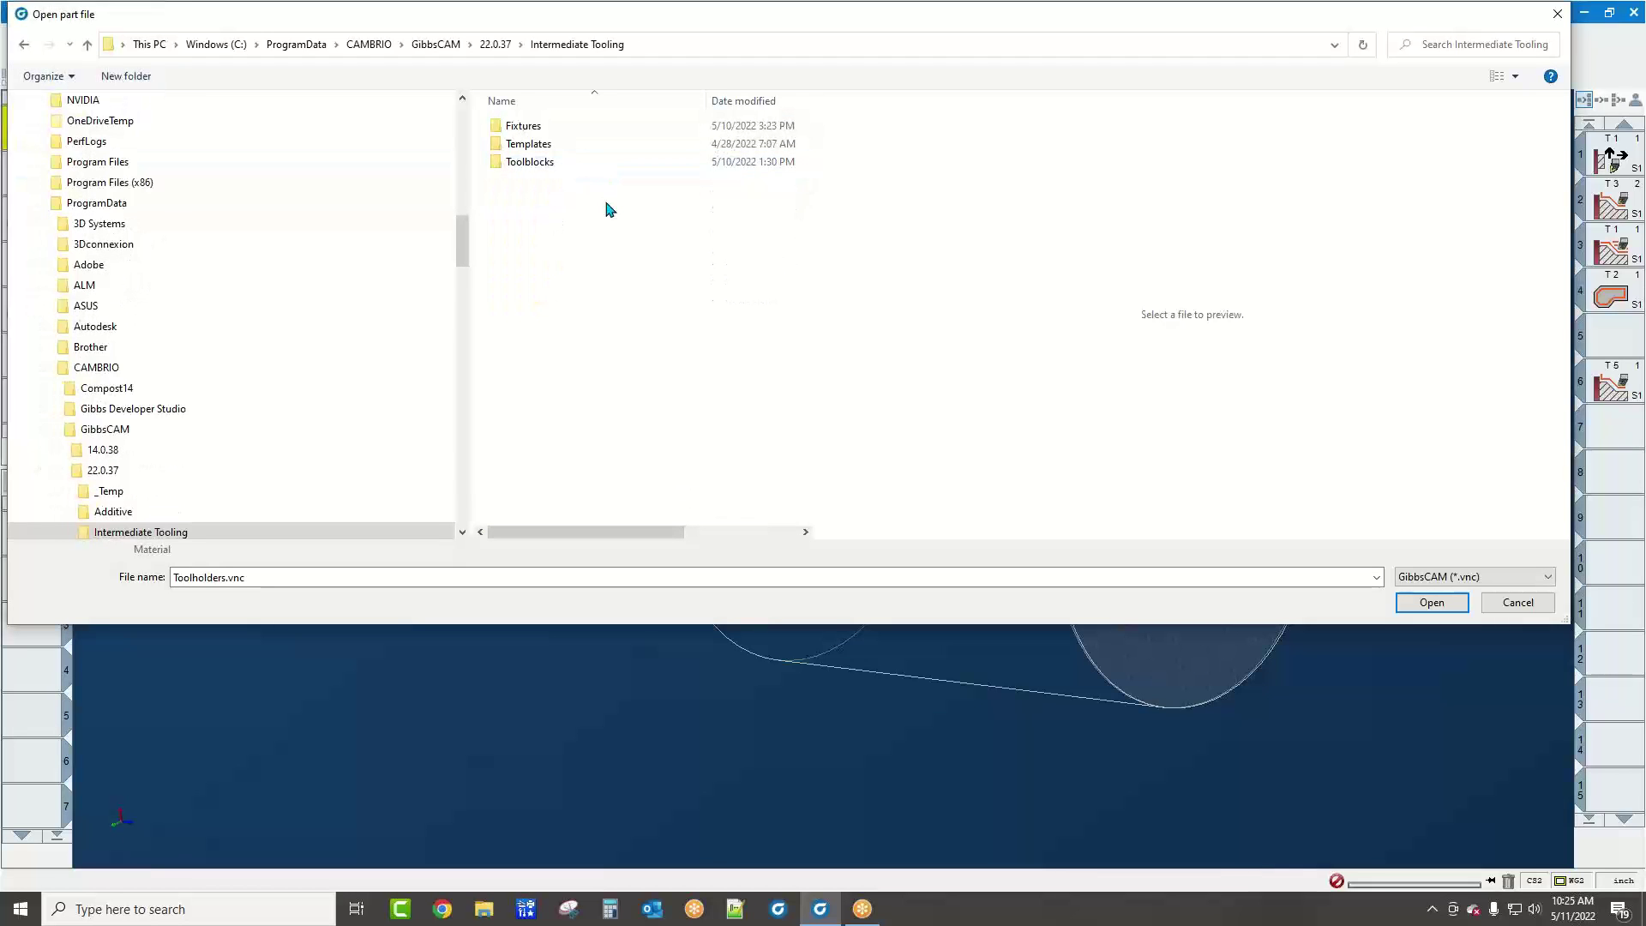
Open BR10_OC.vnc from the Fixtures\Avon Chucks folder, saving the changes to 4-Lathe Toolholders.vnc
{"action": "double_click", "coordinate": [555, 129]}
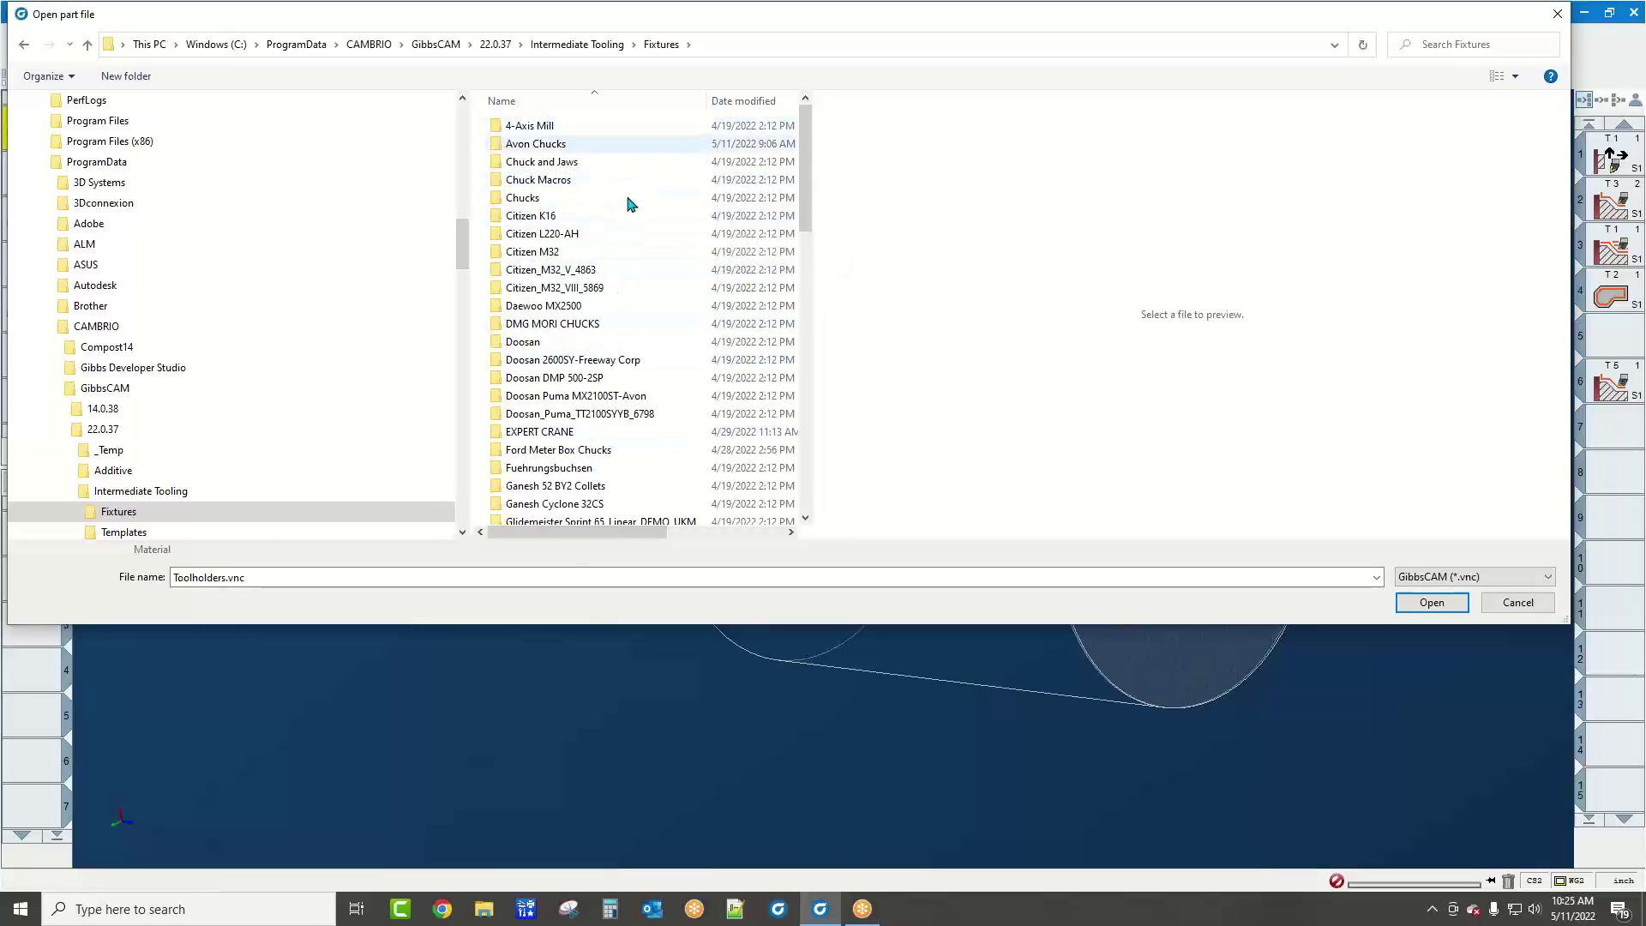
{"action": "double_click", "coordinate": [548, 144]}
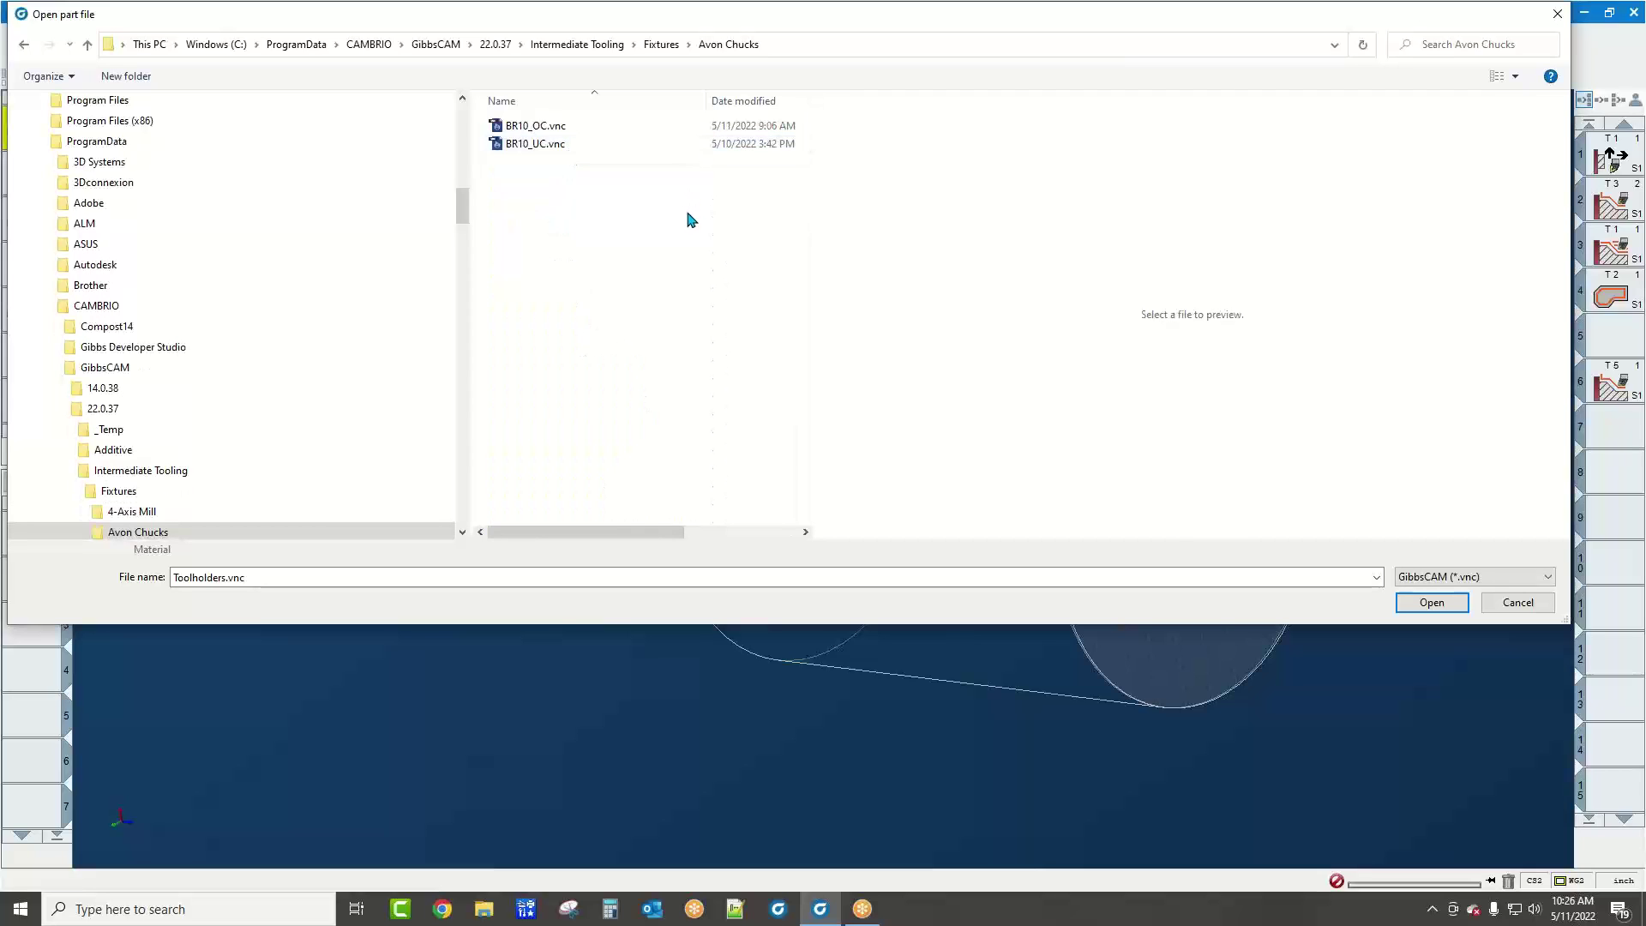
{"action": "left_click", "coordinate": [511, 130]}
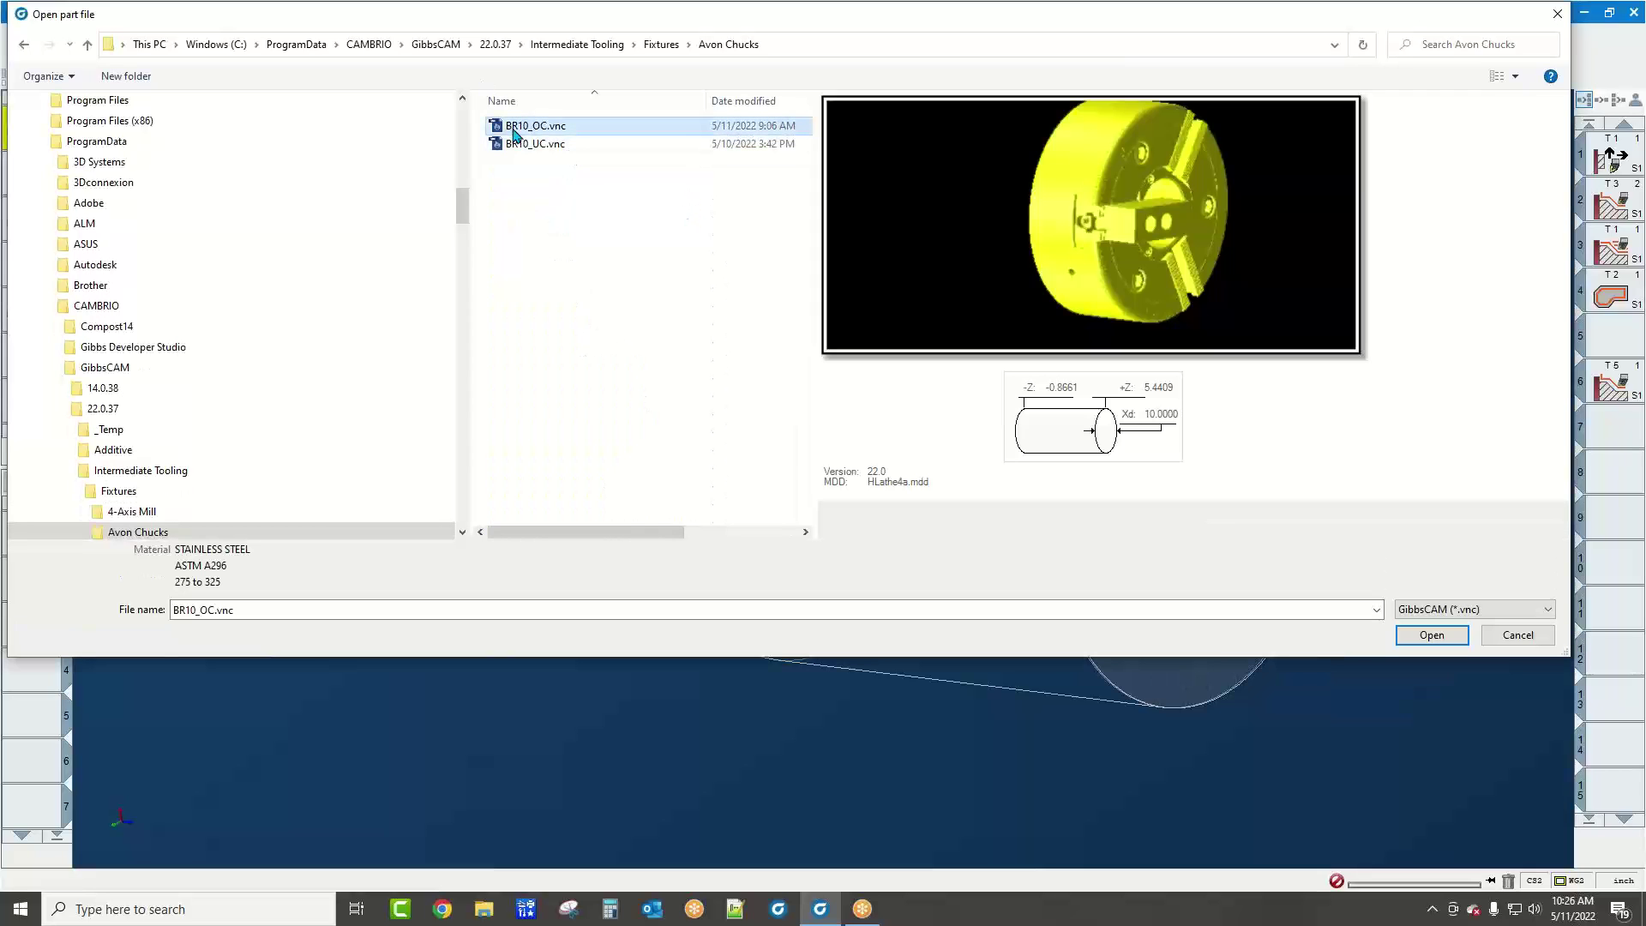
{"action": "double_click", "coordinate": [514, 130]}
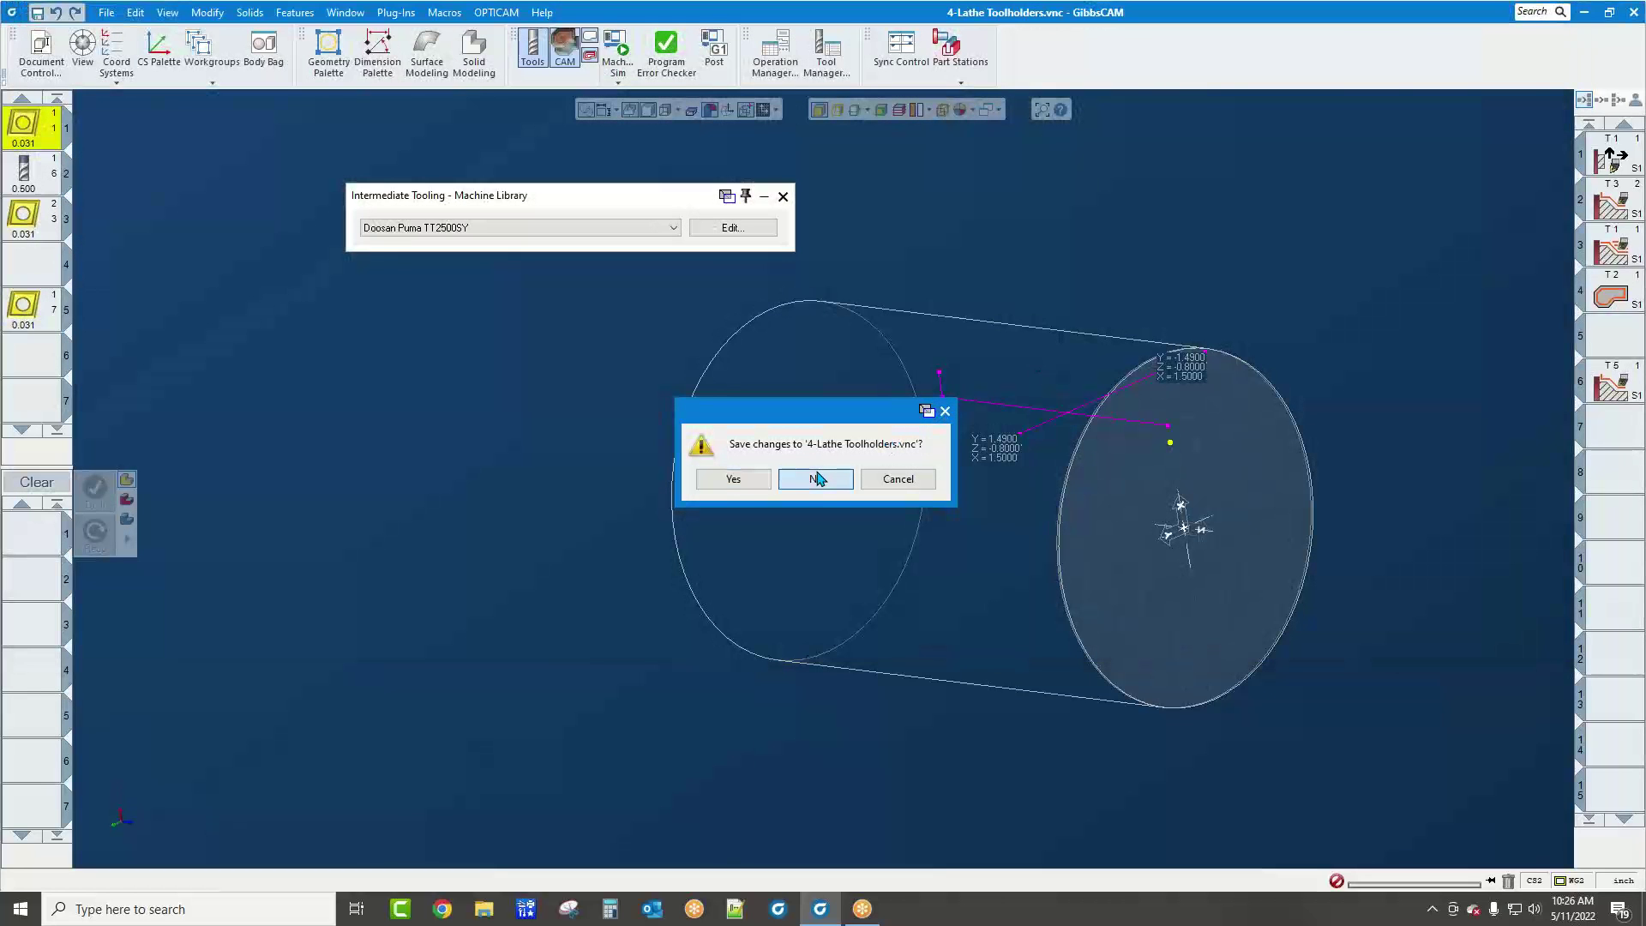
{"action": "left_click", "coordinate": [756, 476]}
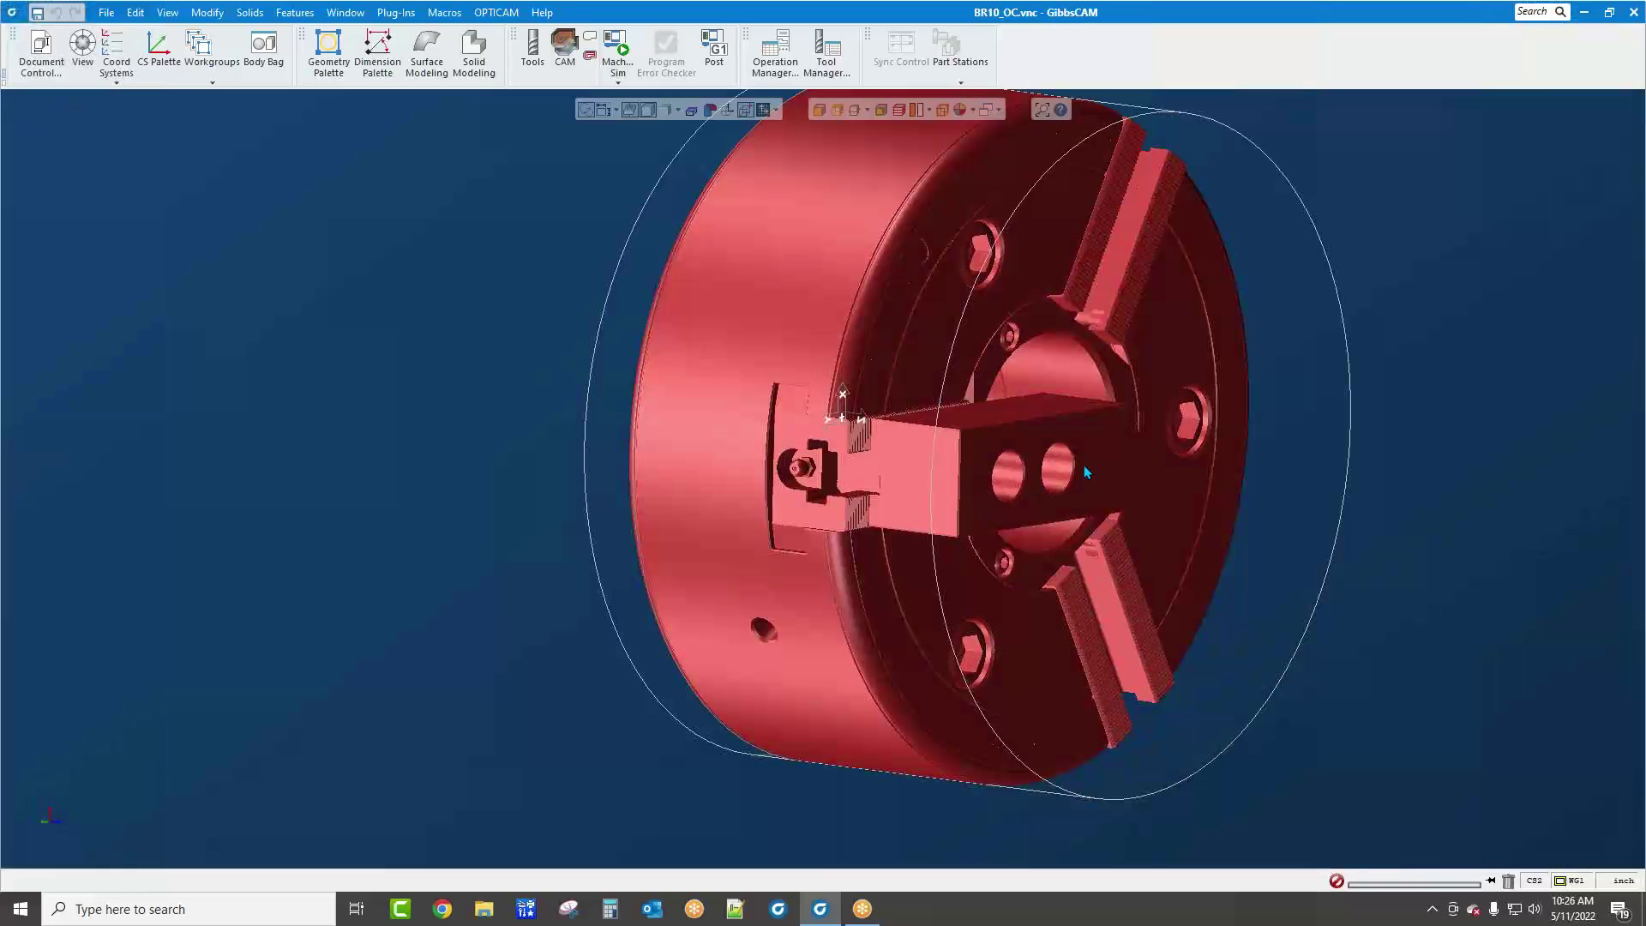
Select the jaw body on the front of the BR10_OC chuck model
{"action": "middle_click_drag", "start_coordinate": [1080, 462], "coordinate": [371, 540]}
{"action": "middle_click_drag", "start_coordinate": [1020, 564], "coordinate": [1144, 671]}
{"action": "left_click", "coordinate": [997, 452]}
Open the Avon Chucks fixture library for editing and review the BR10_OC fixture data alongside the chuck model
{"action": "left_click", "coordinate": [107, 13]}
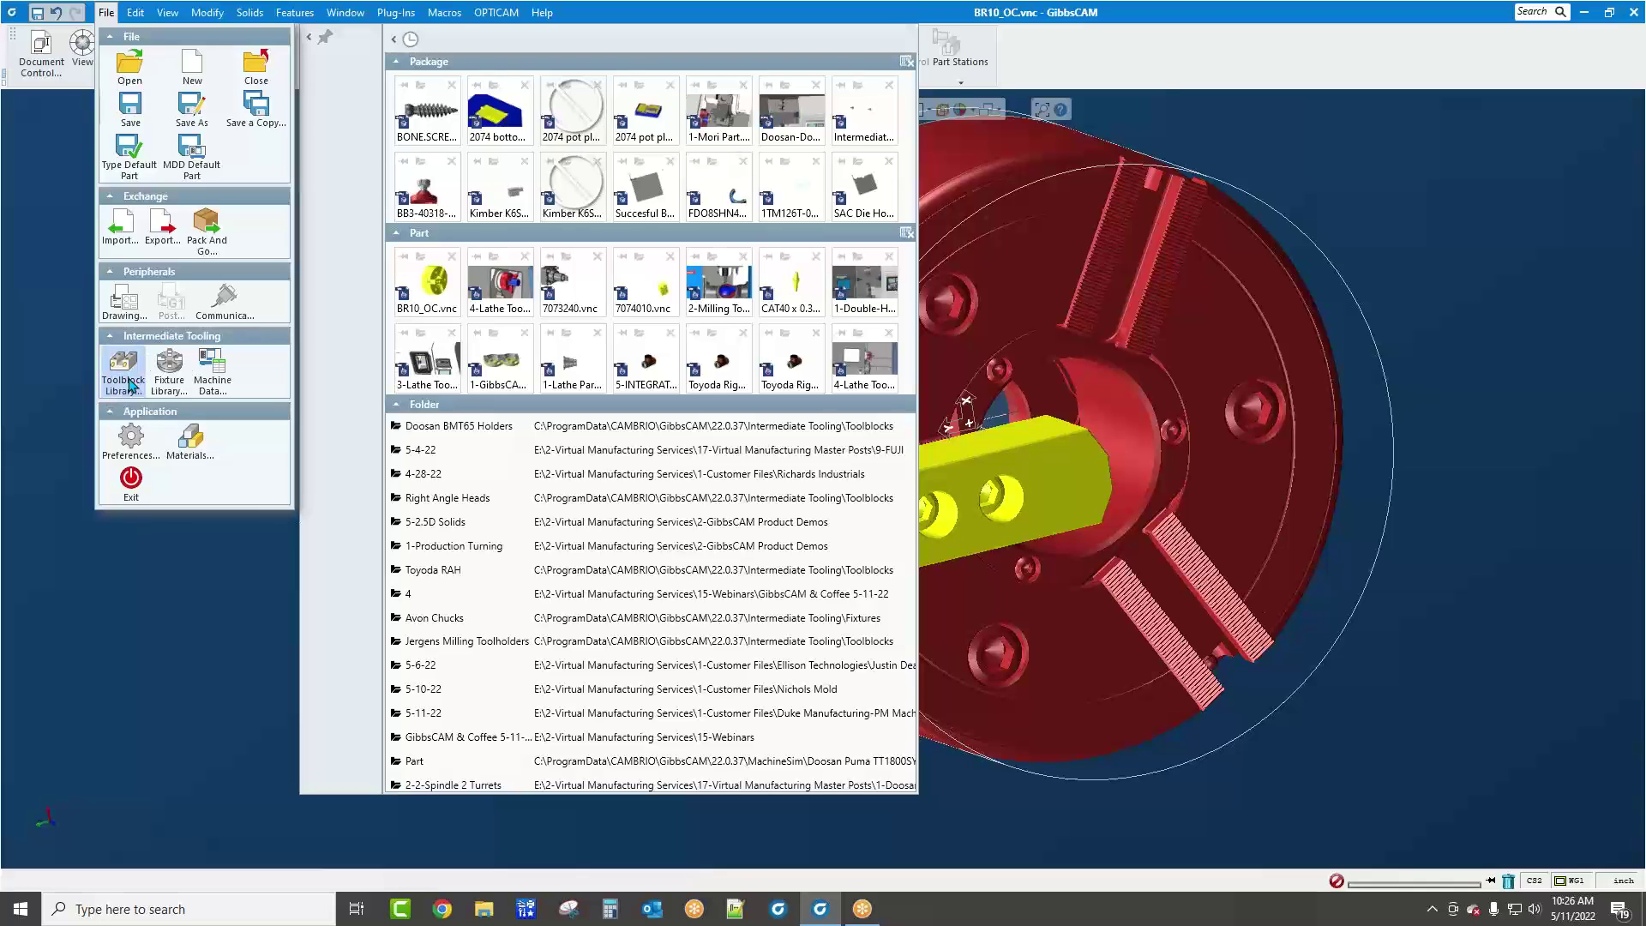
{"action": "left_click", "coordinate": [168, 373]}
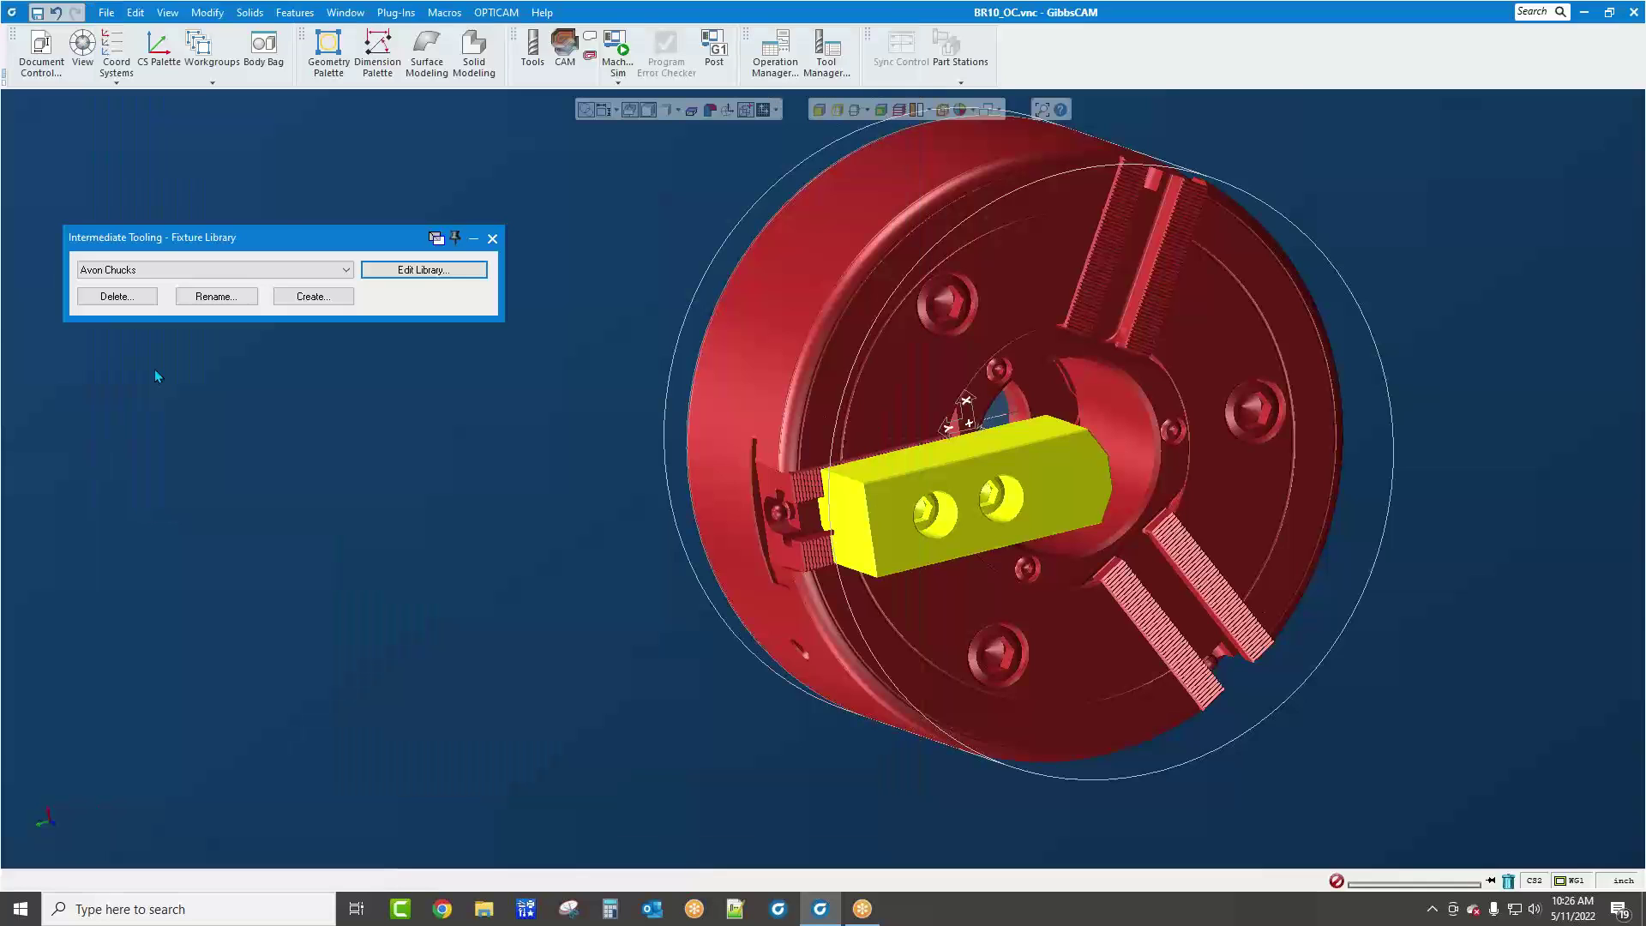
{"action": "left_click", "coordinate": [387, 269]}
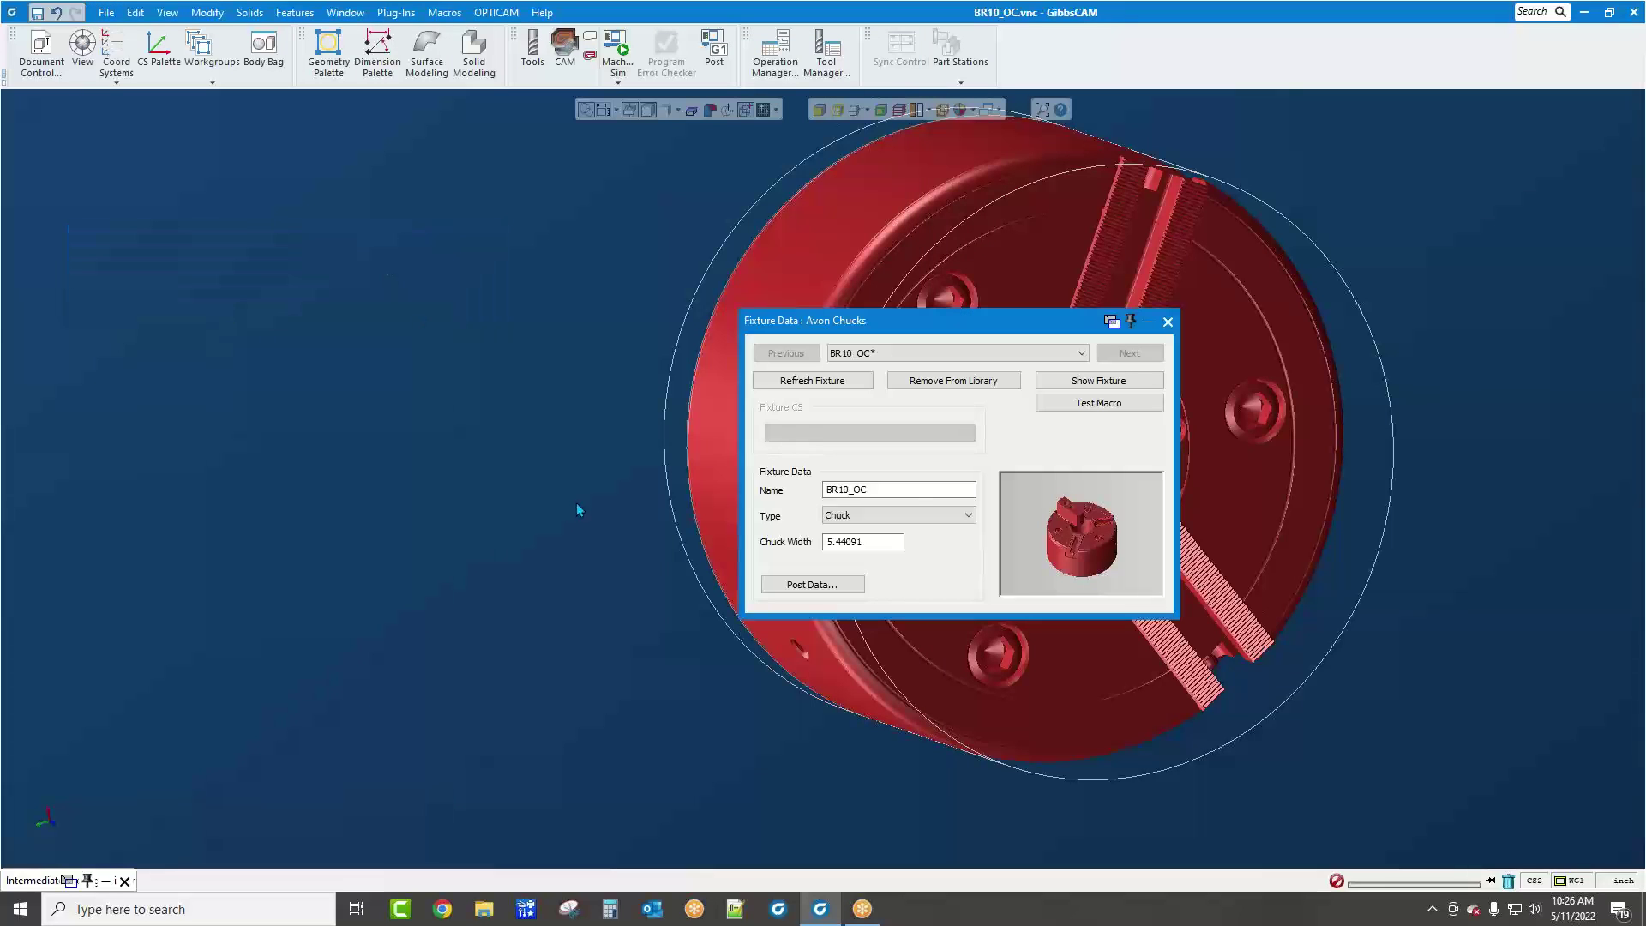
{"action": "left_click_drag", "start_coordinate": [1020, 325], "coordinate": [512, 244]}
{"action": "middle_click_drag", "start_coordinate": [866, 623], "coordinate": [1316, 590]}
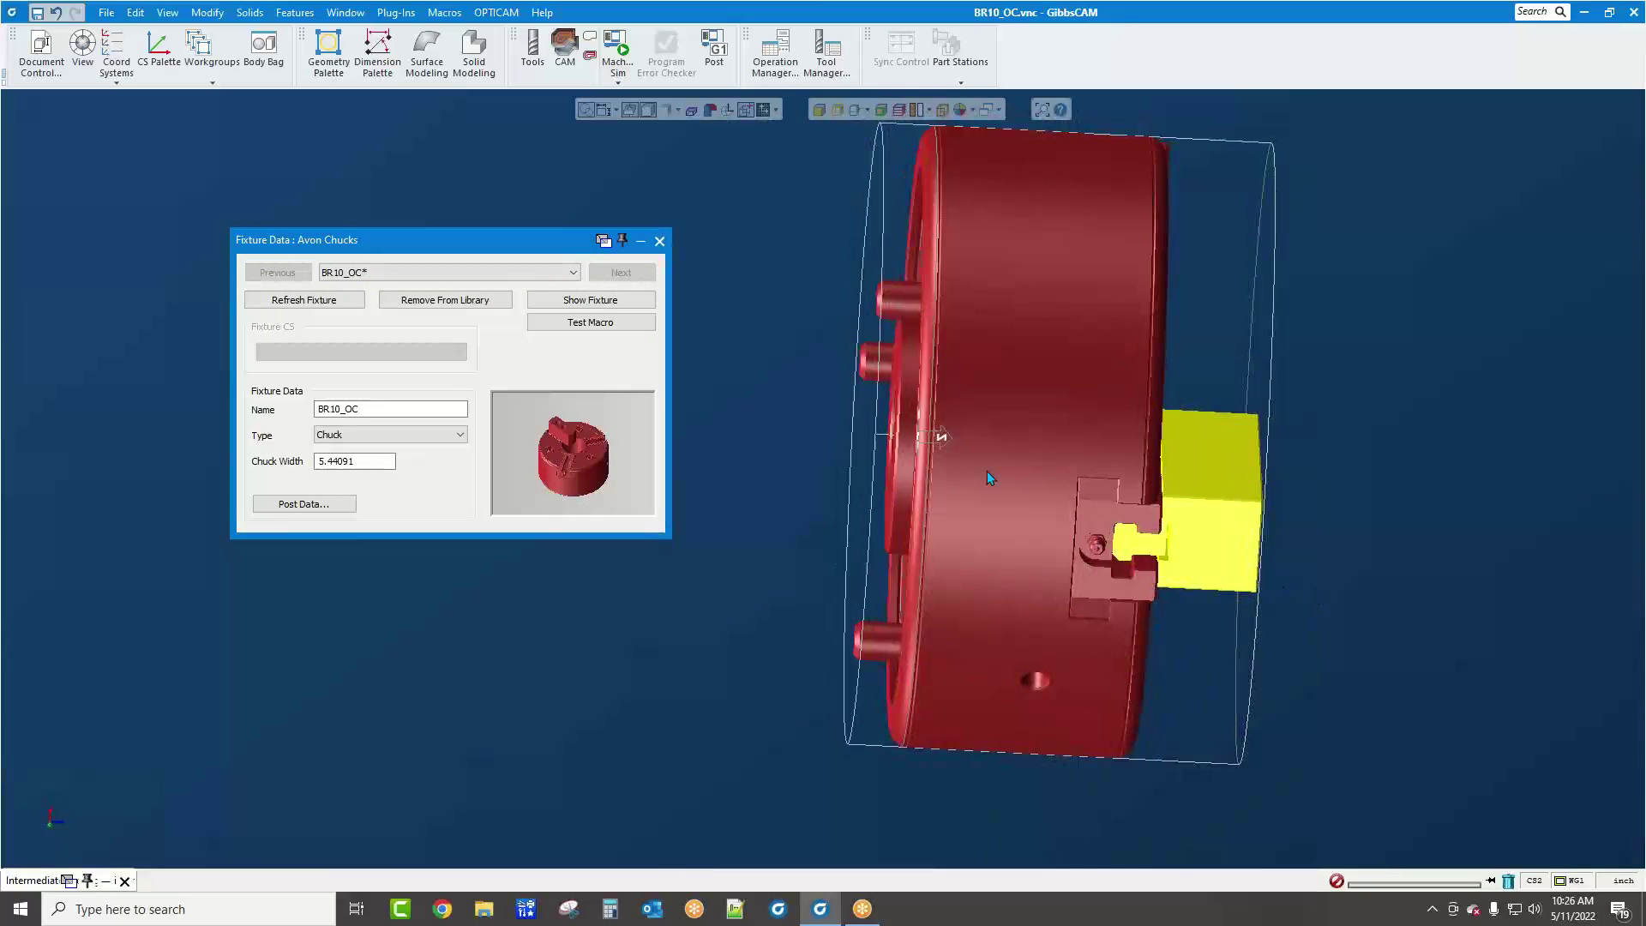
{"action": "middle_click_drag", "start_coordinate": [1073, 550], "coordinate": [676, 566]}
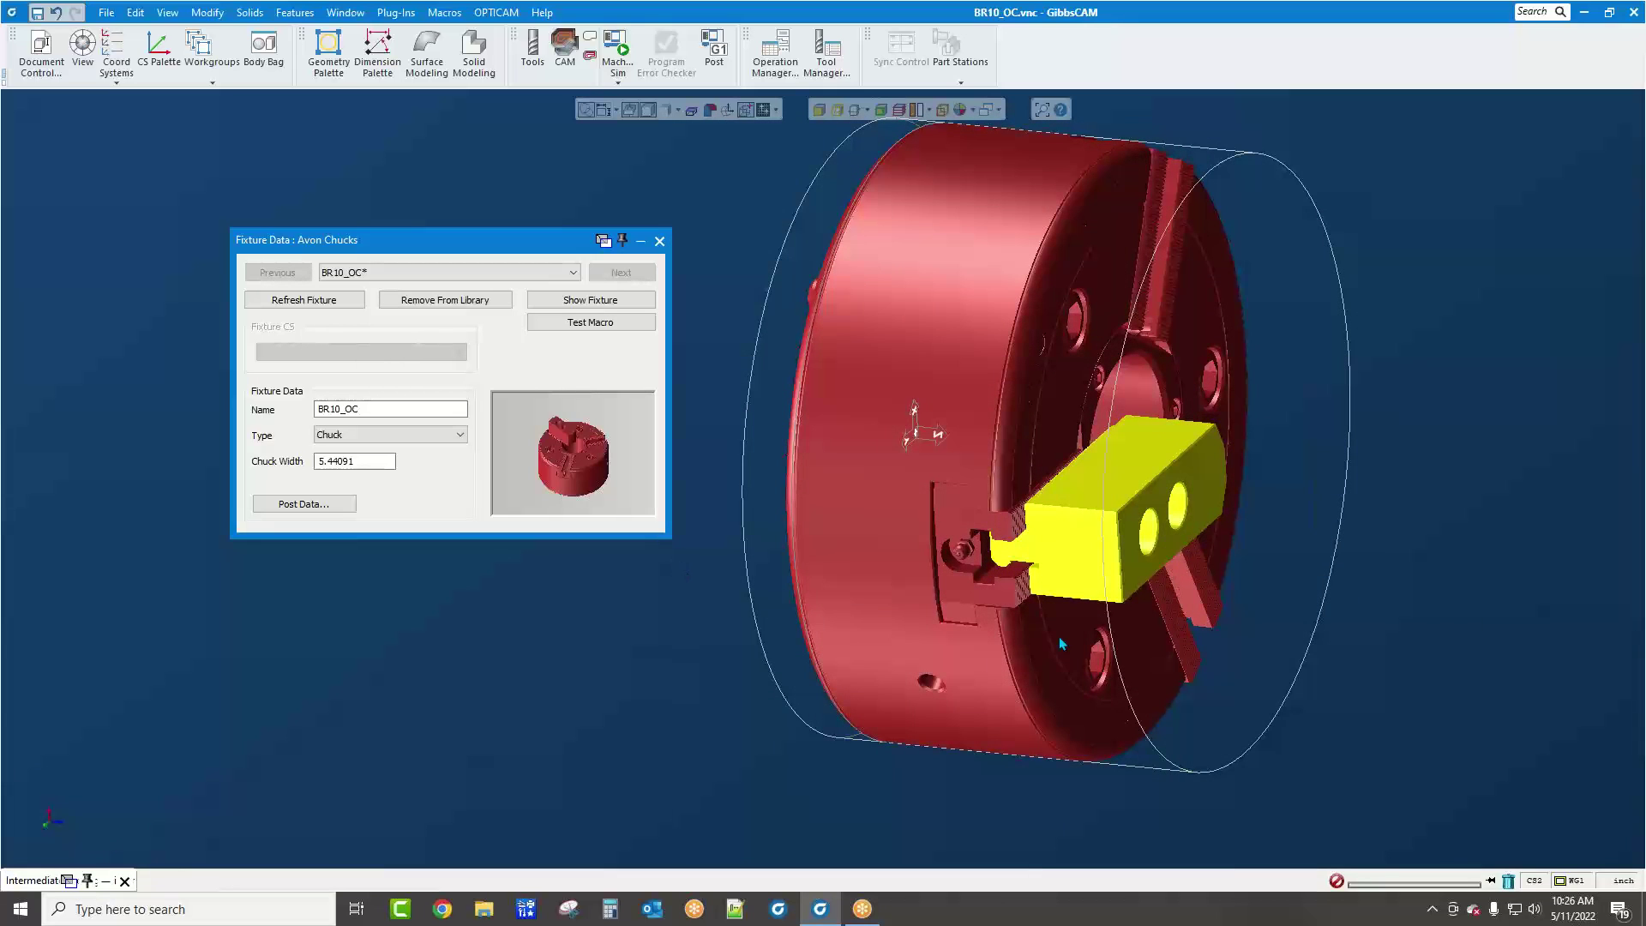
{"action": "mouse_move", "coordinate": [1080, 641]}
{"action": "middle_mouse_down"}
{"action": "mouse_move", "coordinate": [1294, 686]}
{"action": "mouse_move", "coordinate": [1383, 792]}
{"action": "middle_mouse_up"}
{"action": "mouse_move", "coordinate": [1277, 657]}
{"action": "middle_mouse_down"}
{"action": "mouse_move", "coordinate": [1281, 687]}
{"action": "mouse_move", "coordinate": [1334, 744]}
{"action": "mouse_move", "coordinate": [1411, 734]}
{"action": "middle_mouse_up"}
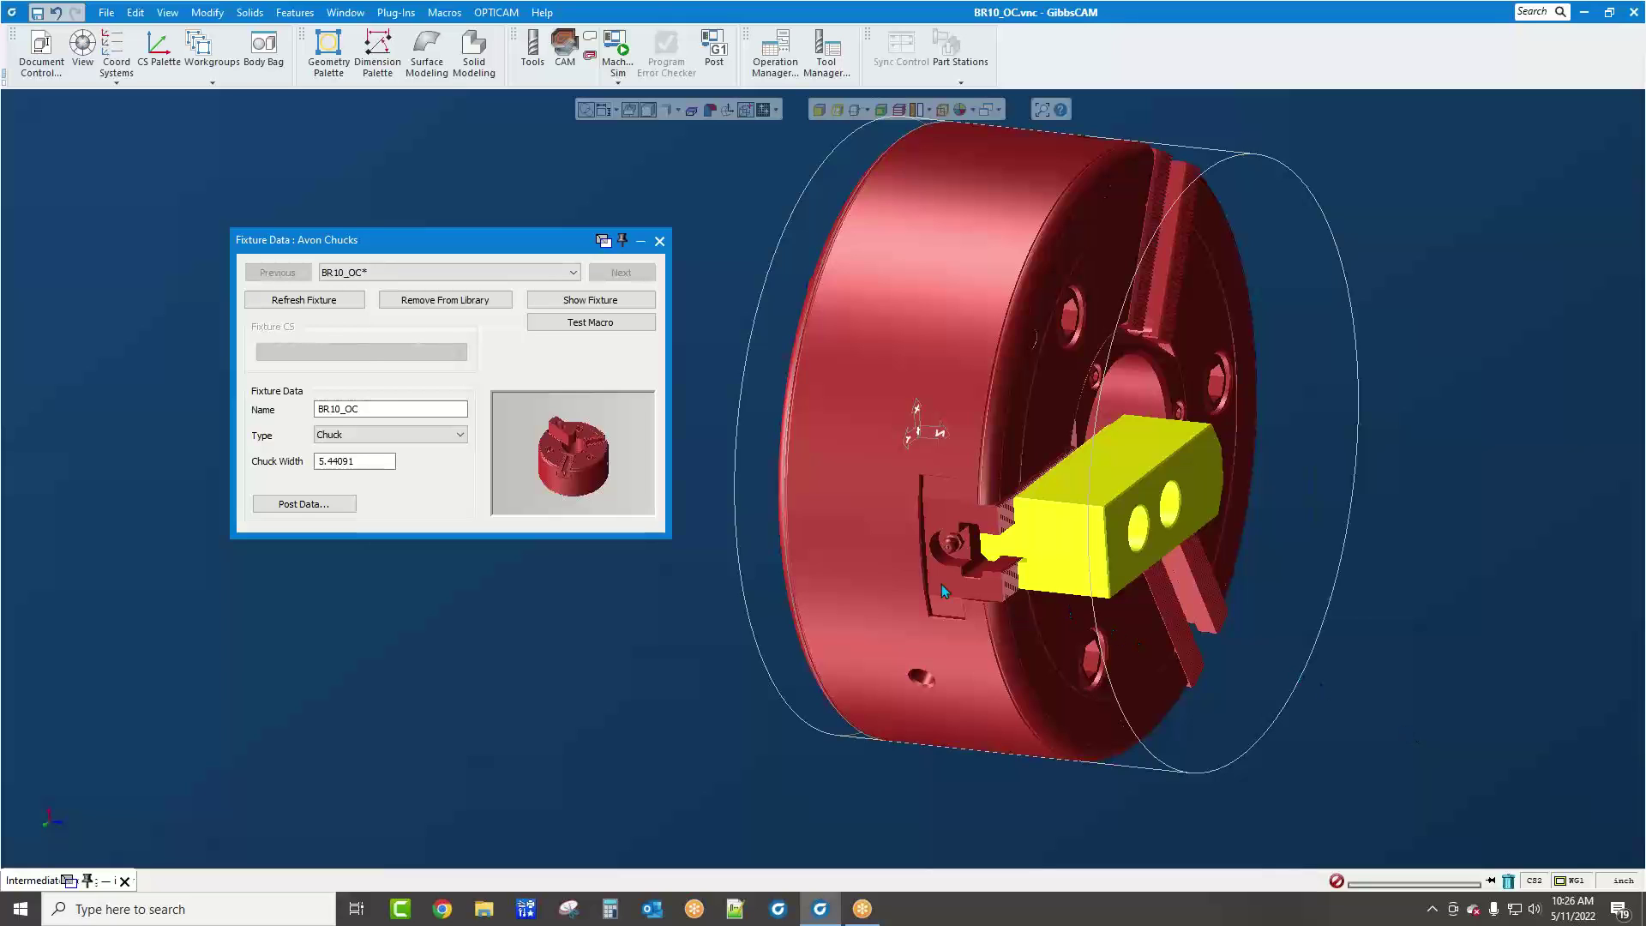
Remove BR10_OC from the Avon Chucks library and add it back with the type Chuck, saving the changes to BR10_OC.vnc
{"action": "left_click", "coordinate": [454, 299]}
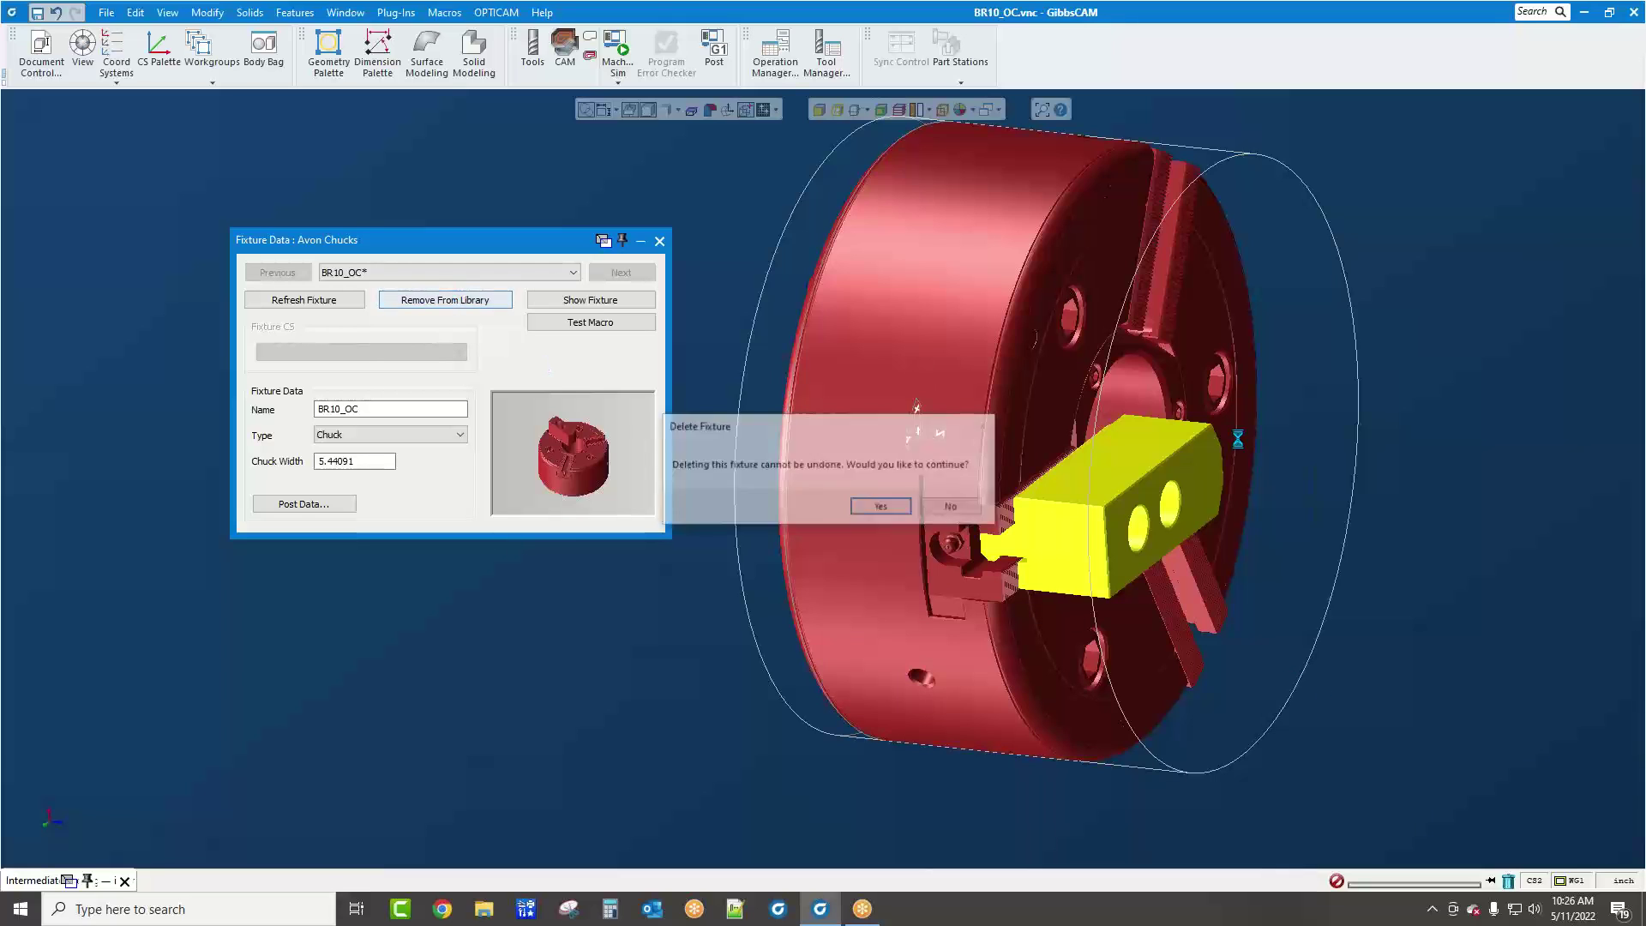
{"action": "left_click", "coordinate": [881, 507]}
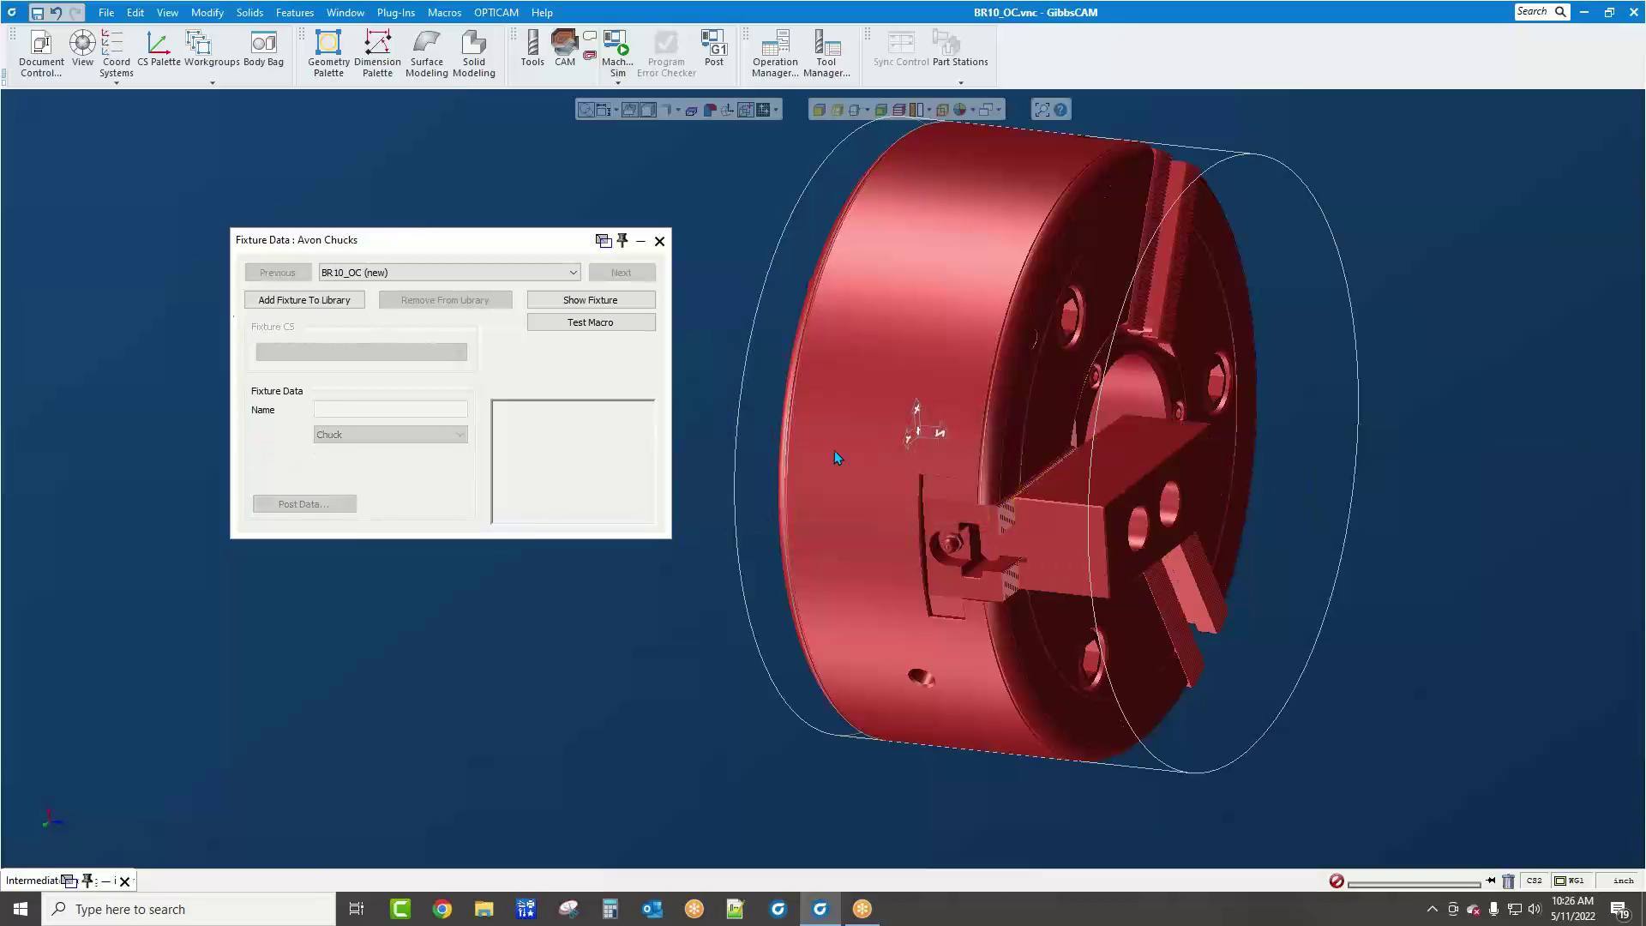
{"action": "left_click", "coordinate": [305, 299]}
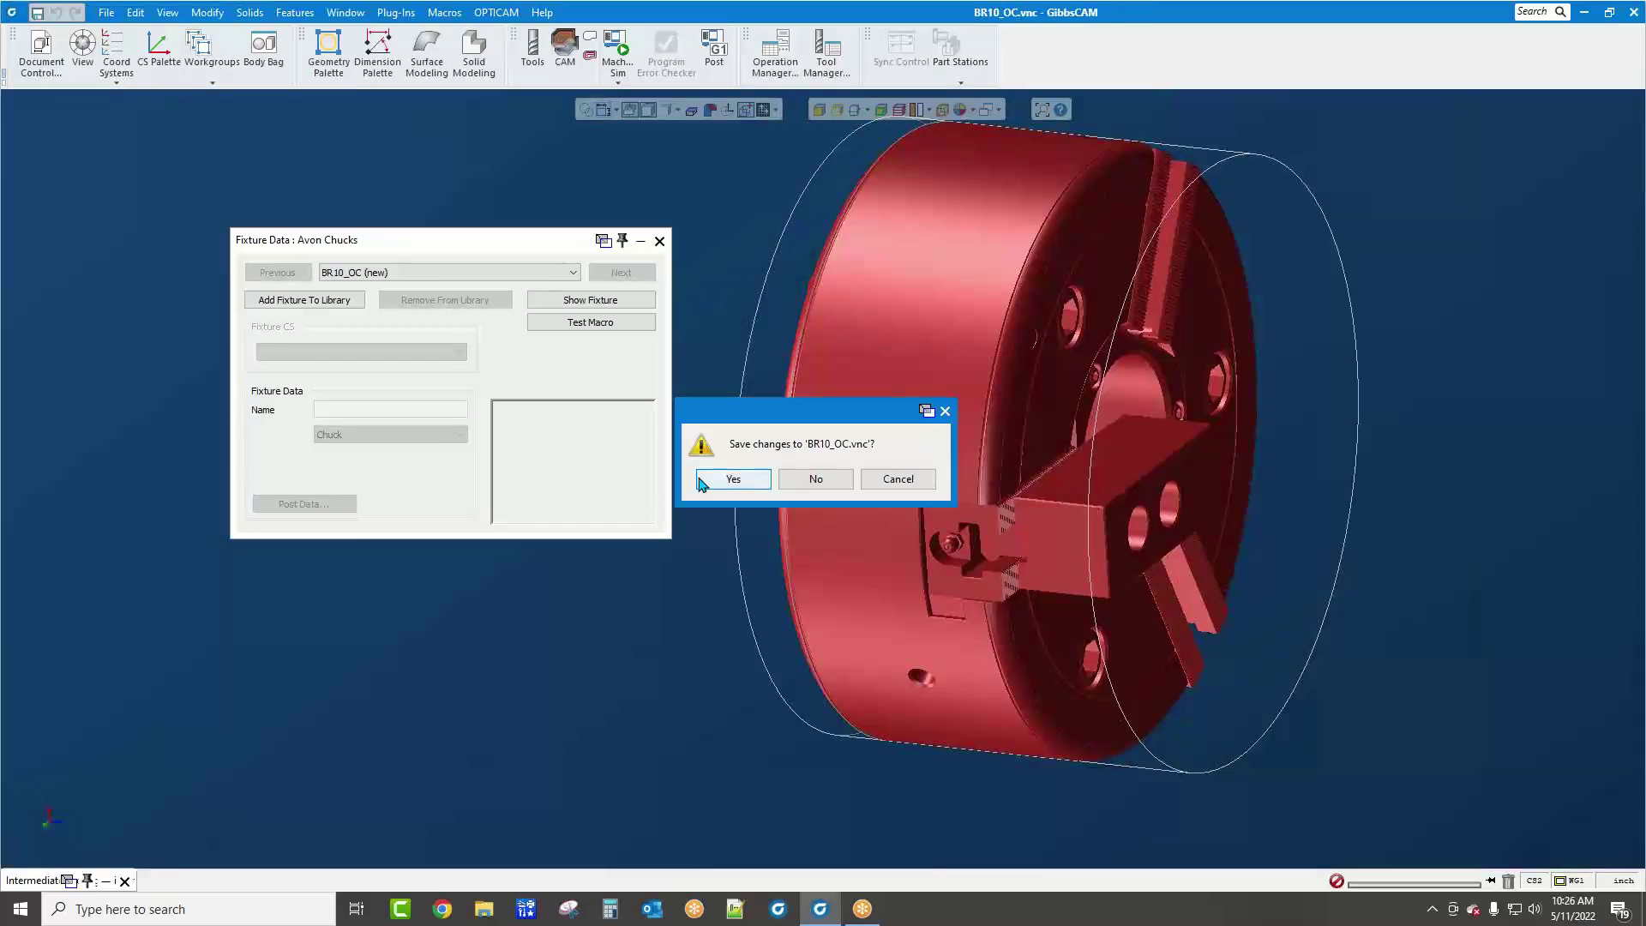
{"action": "left_click", "coordinate": [699, 481]}
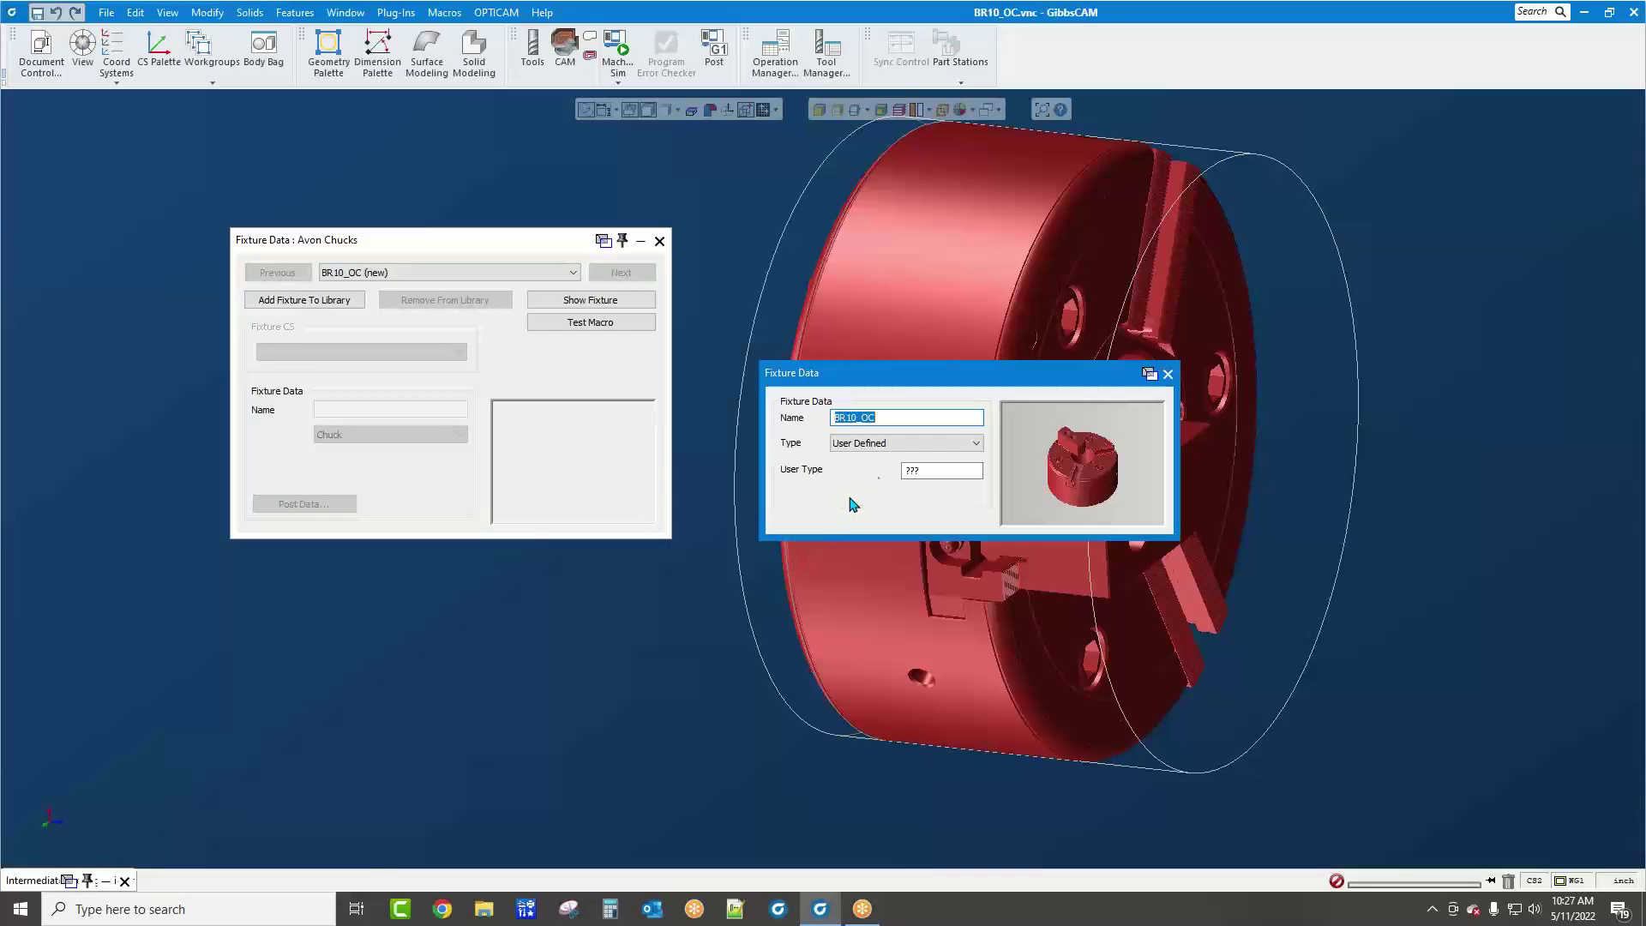
{"action": "left_click", "coordinate": [875, 444]}
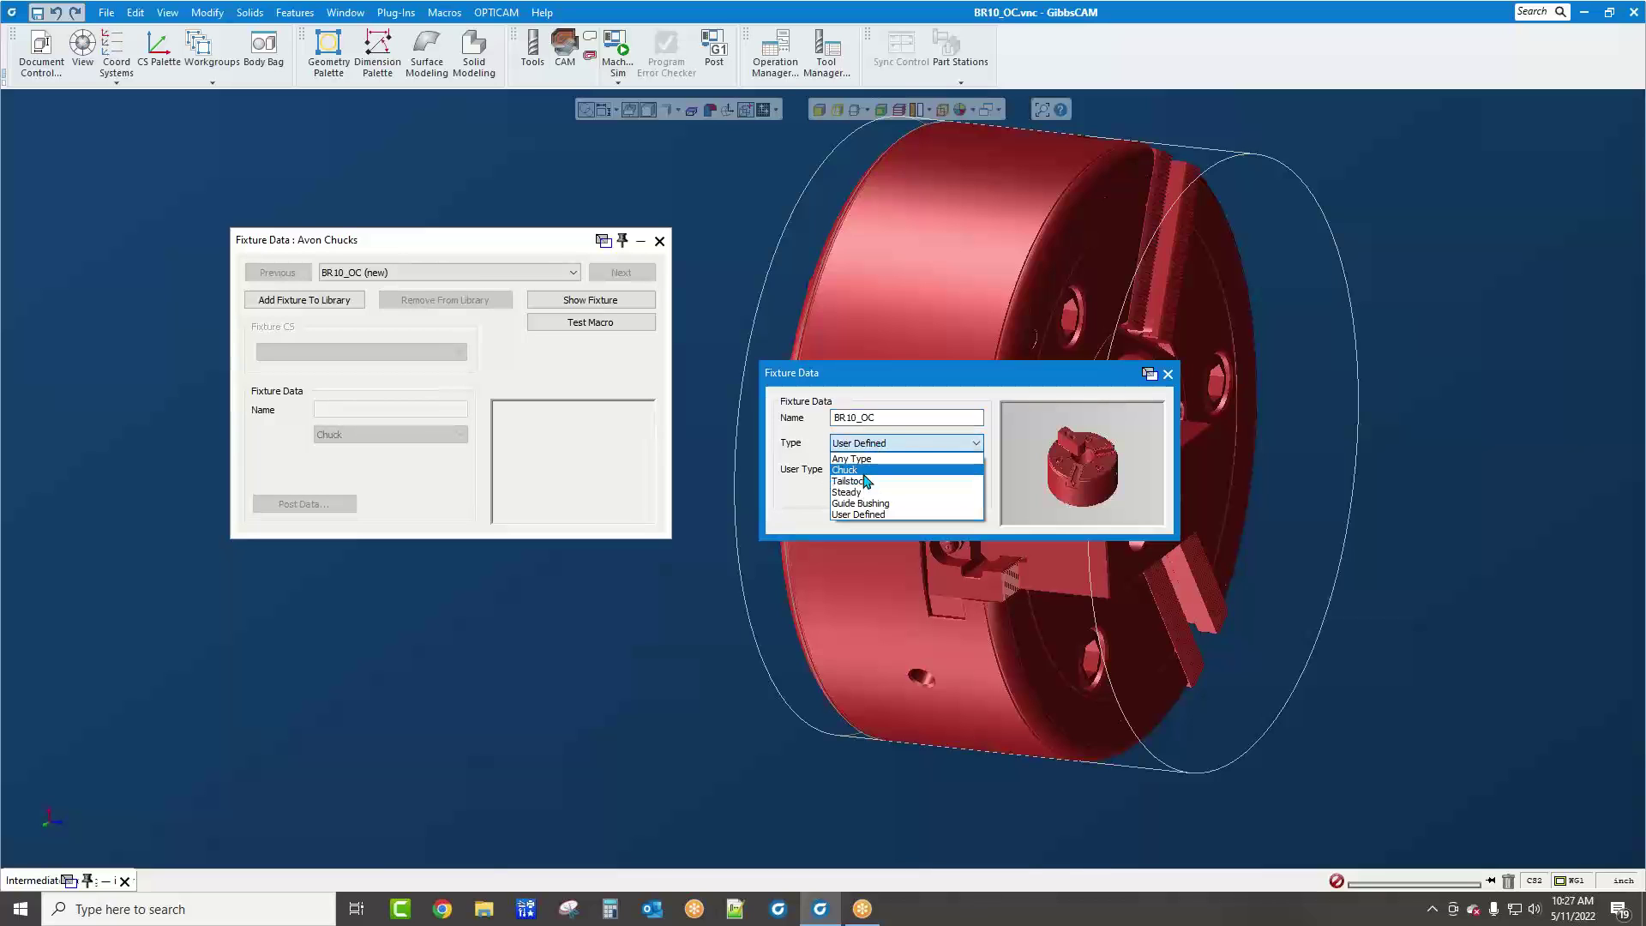
{"action": "left_click", "coordinate": [845, 470]}
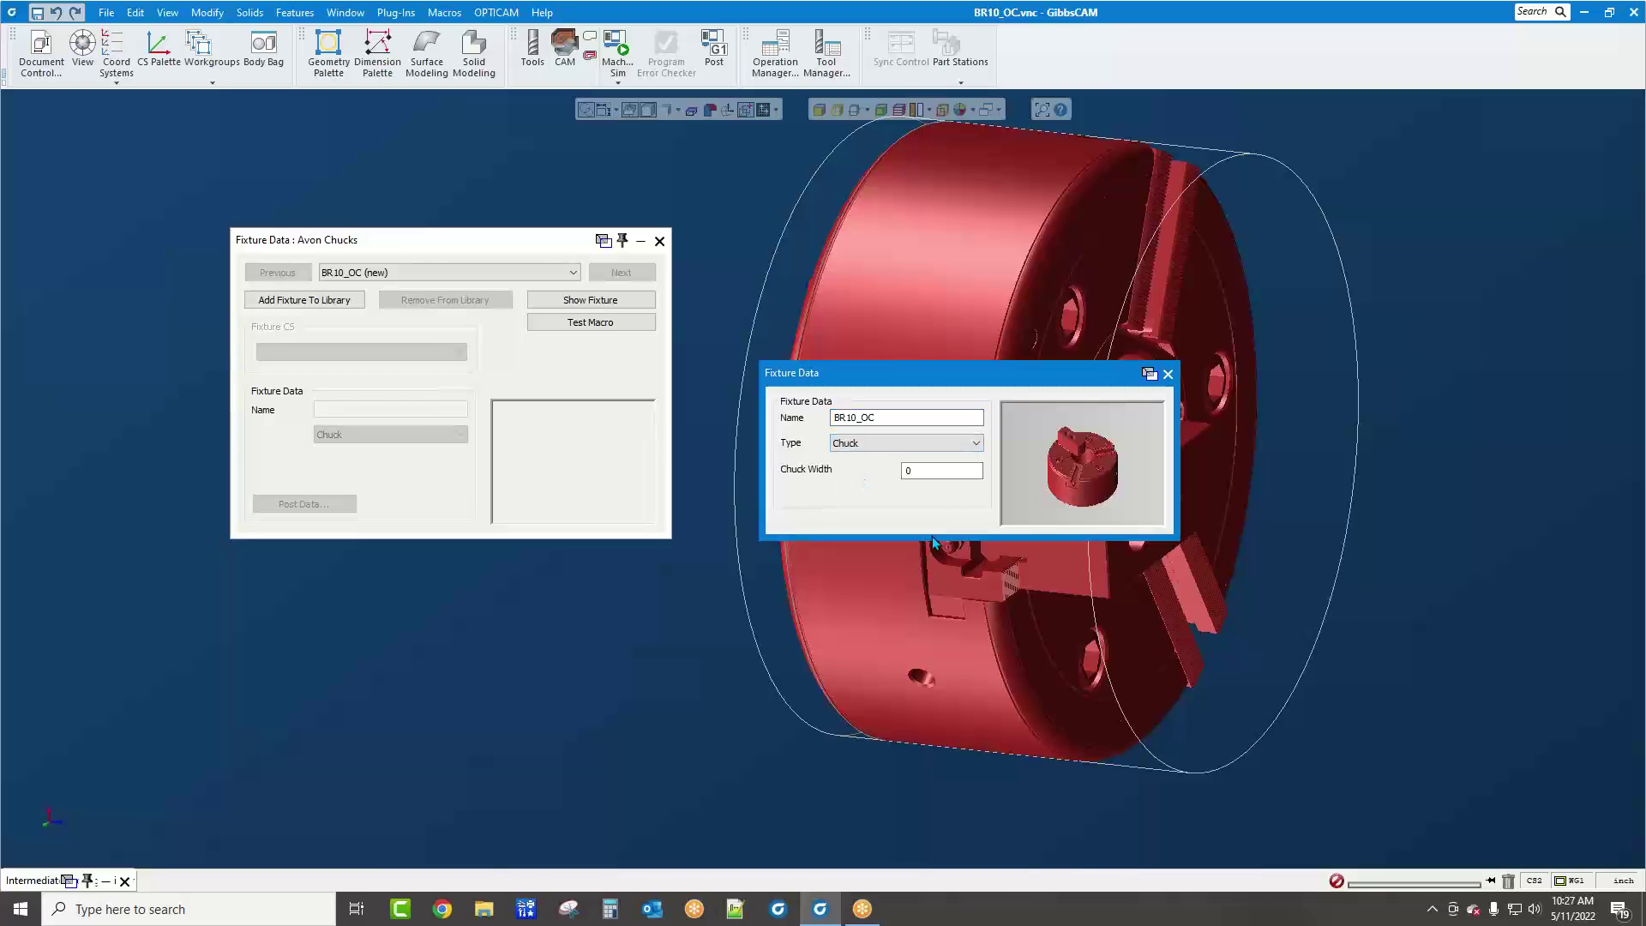
{"action": "left_click", "coordinate": [1168, 374]}
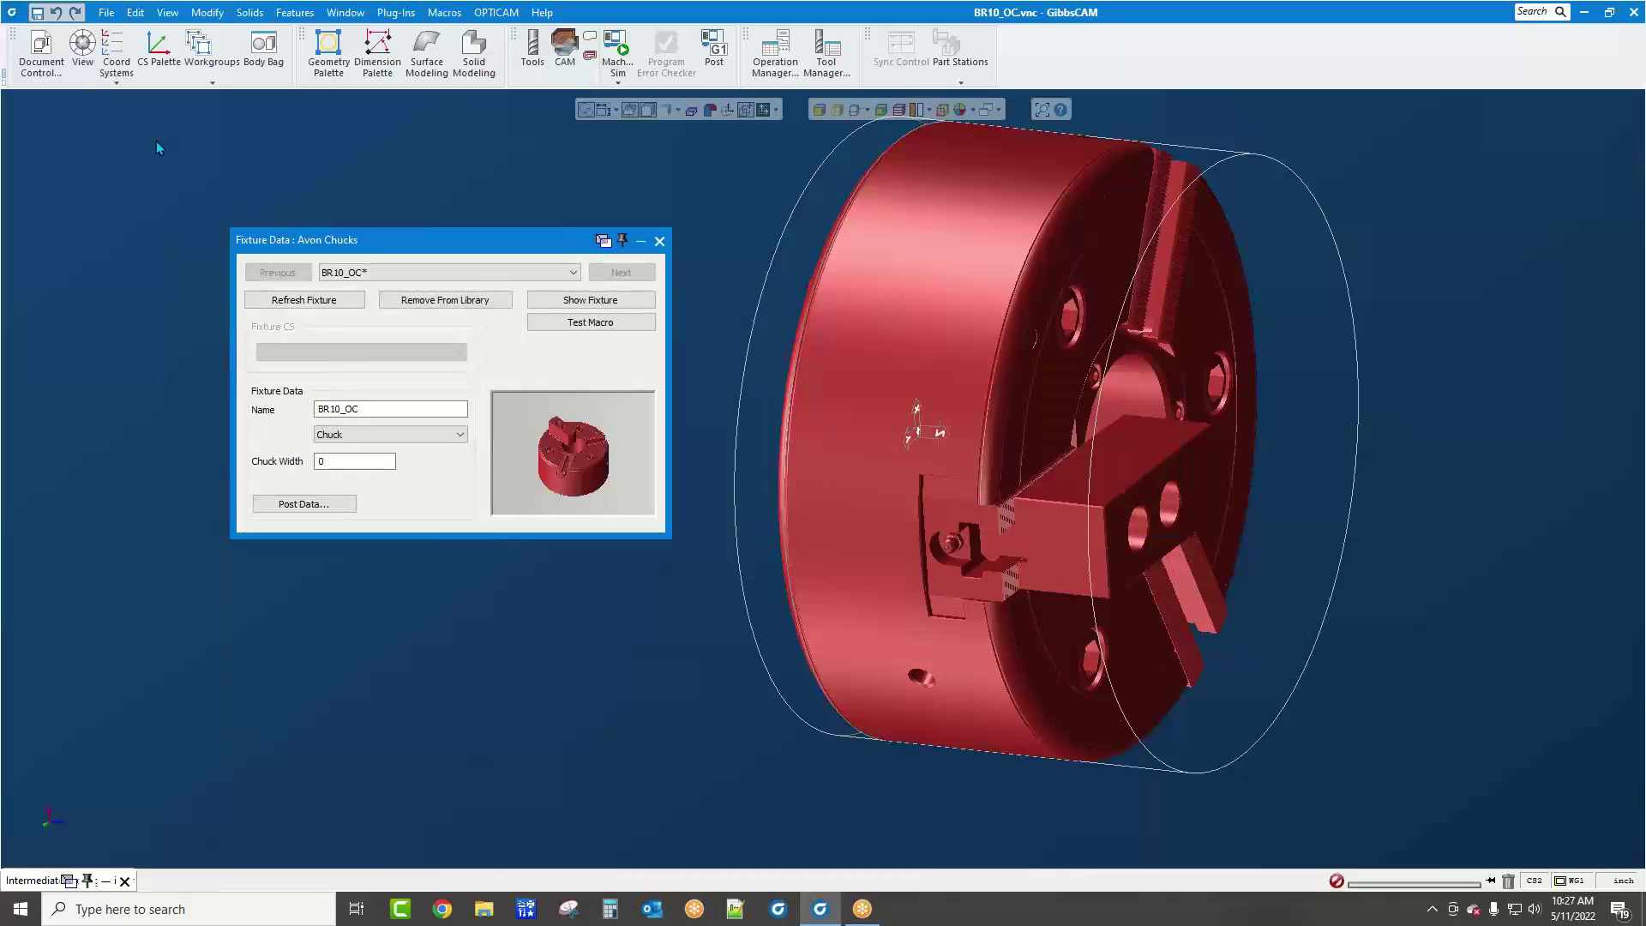
Copy the workspace Z Max value 5.44091 from the document settings into the BR10_OC fixture's chuck width
{"action": "left_click", "coordinate": [41, 53]}
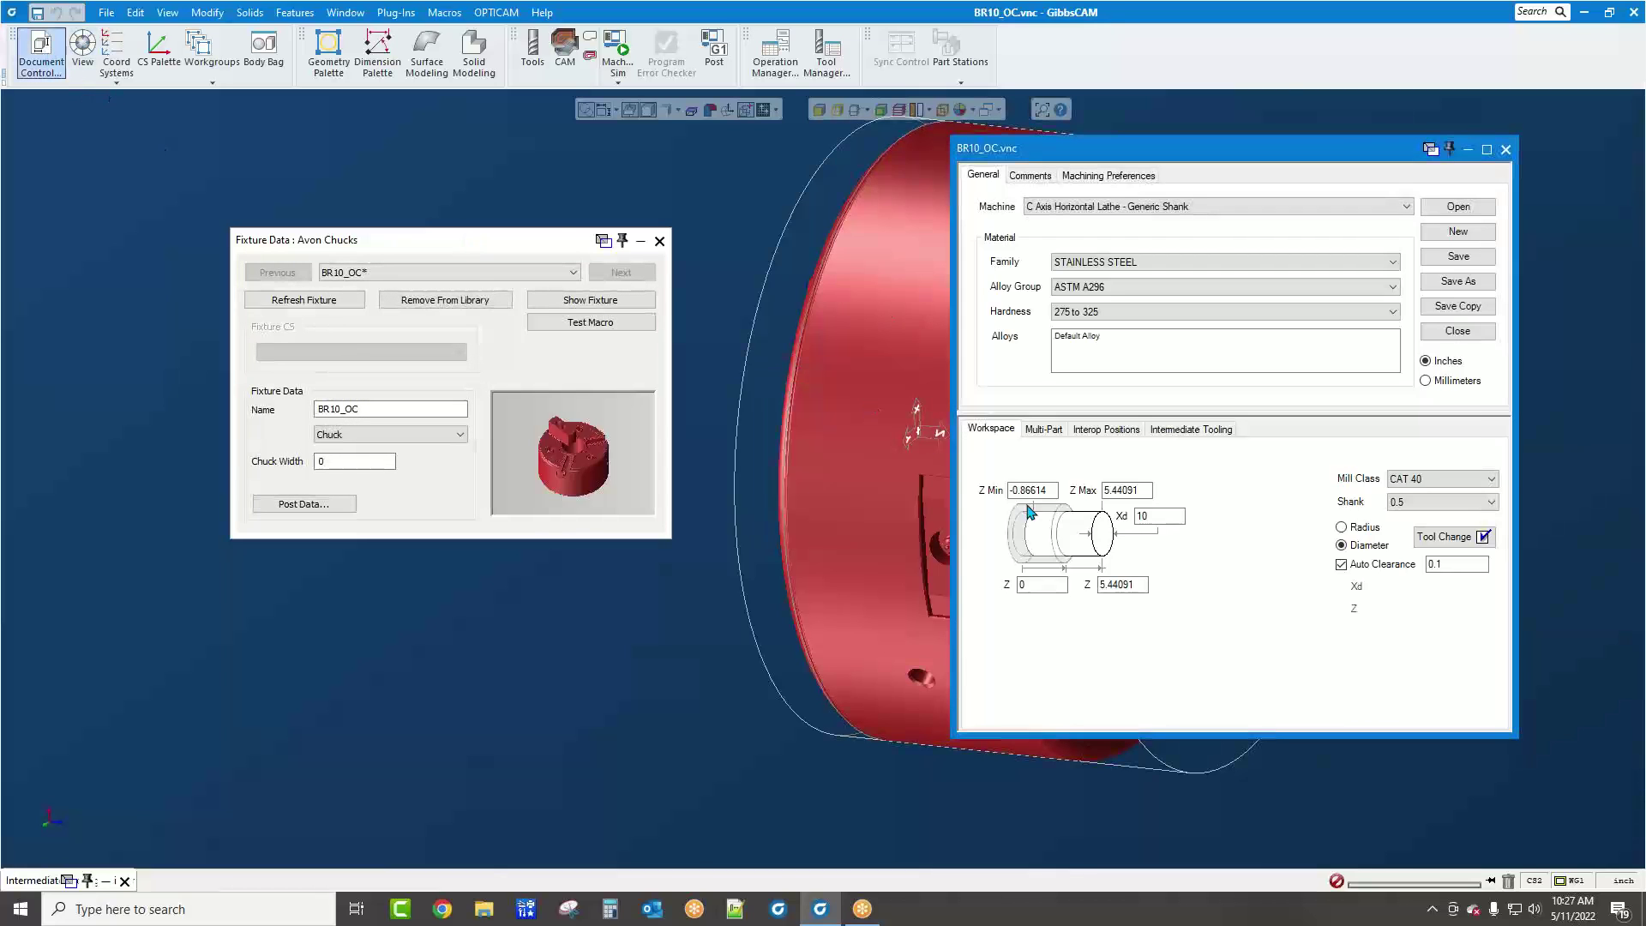
{"action": "double_click", "coordinate": [1107, 489]}
{"action": "right_click", "coordinate": [1128, 499]}
{"action": "left_click", "coordinate": [1176, 551]}
{"action": "left_click", "coordinate": [341, 462]}
{"action": "right_click", "coordinate": [341, 468]}
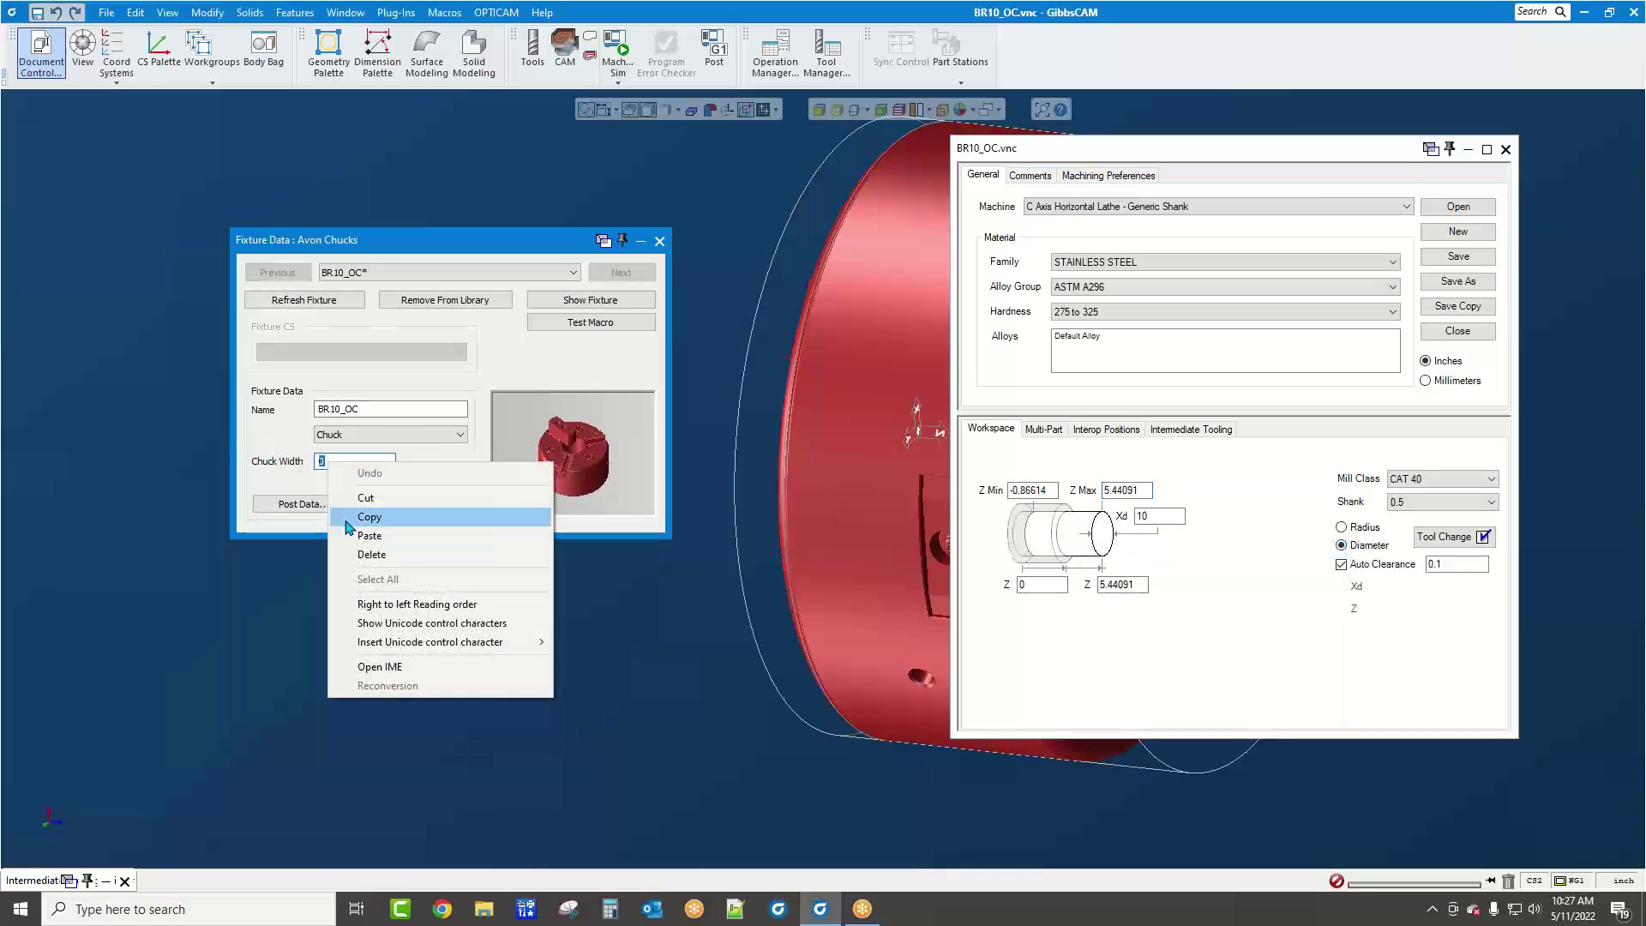
{"action": "left_click", "coordinate": [349, 534]}
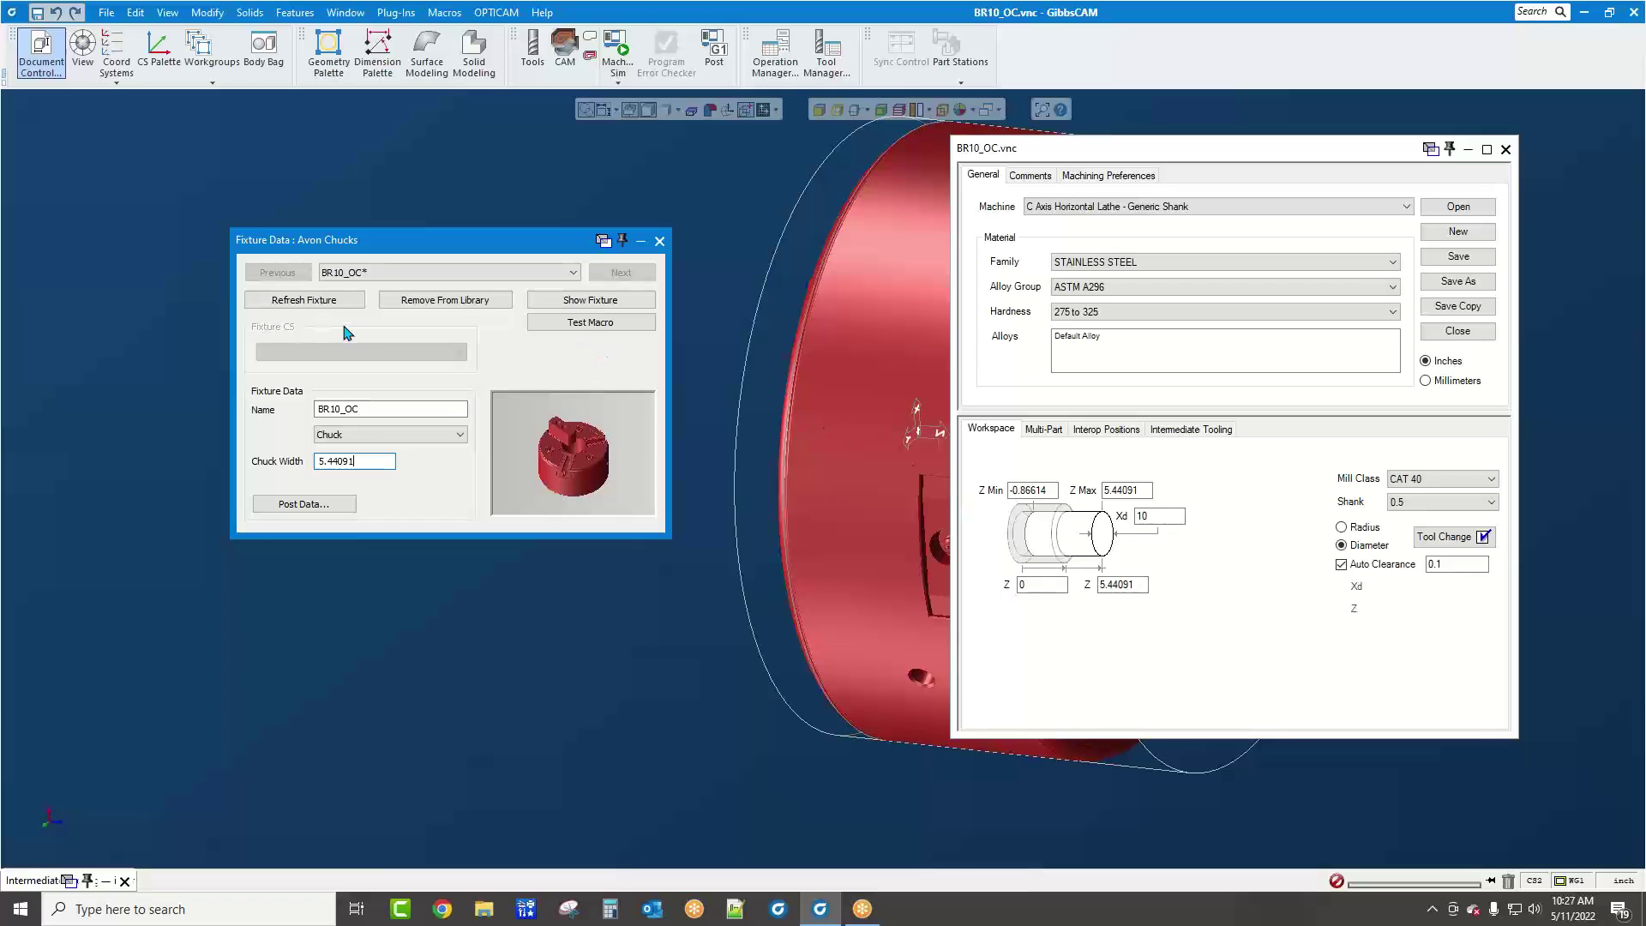
Test the BR10_OC fixture macro and set the workspace stock diameter Xd to 3 in the document settings
{"action": "left_click", "coordinate": [633, 324]}
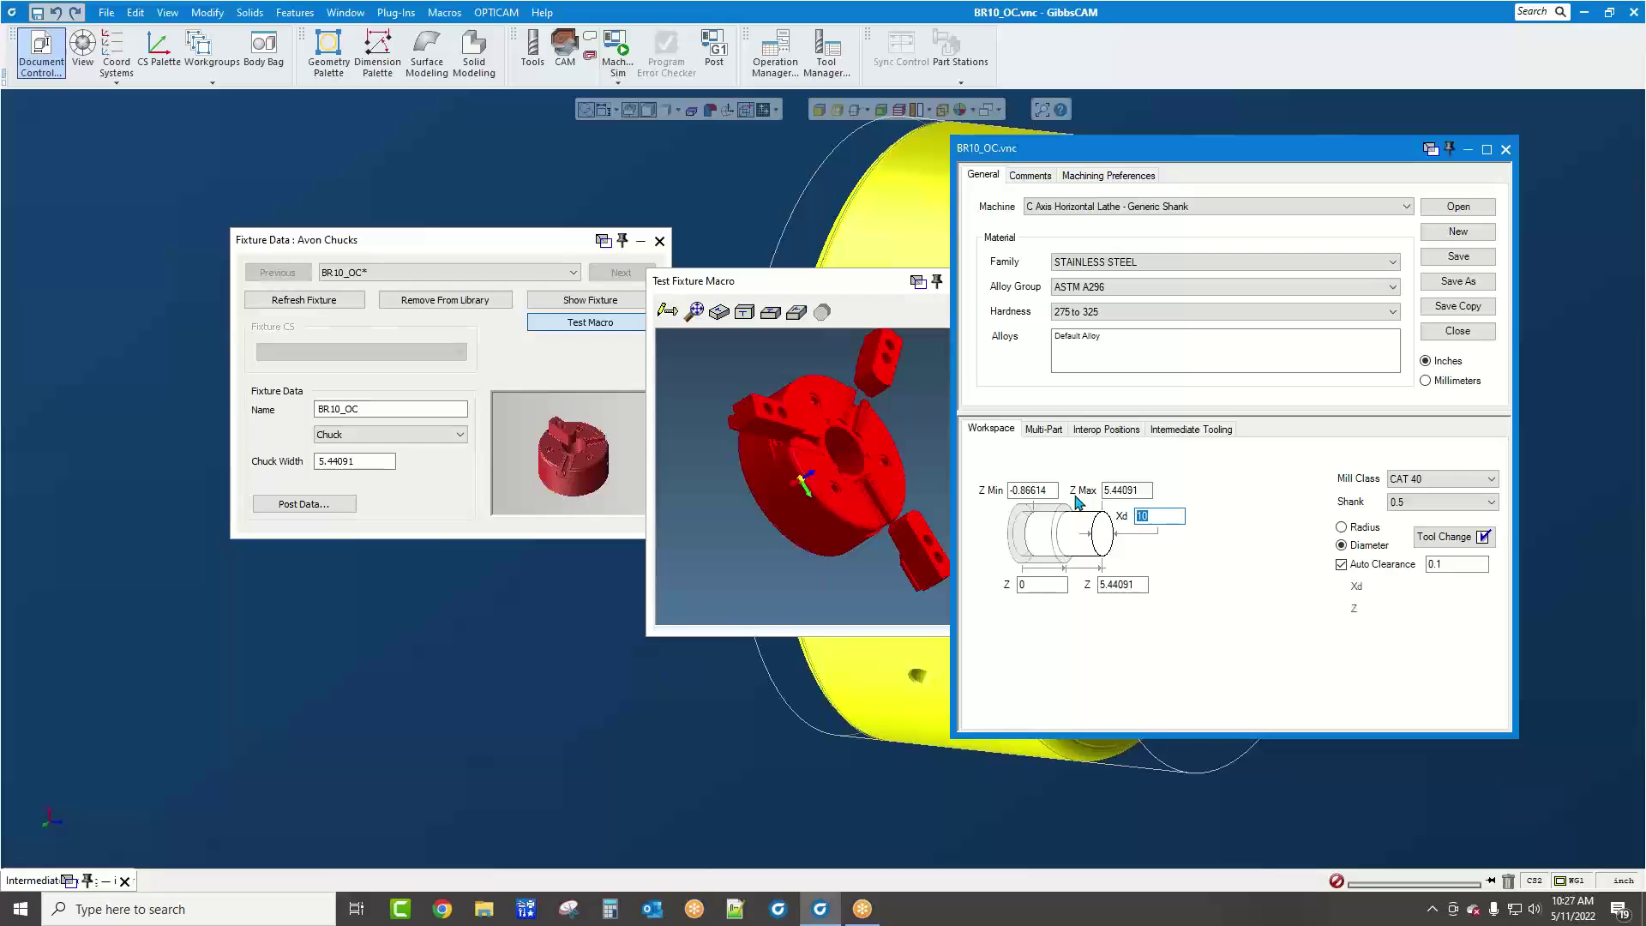
{"action": "type", "text": "3"}
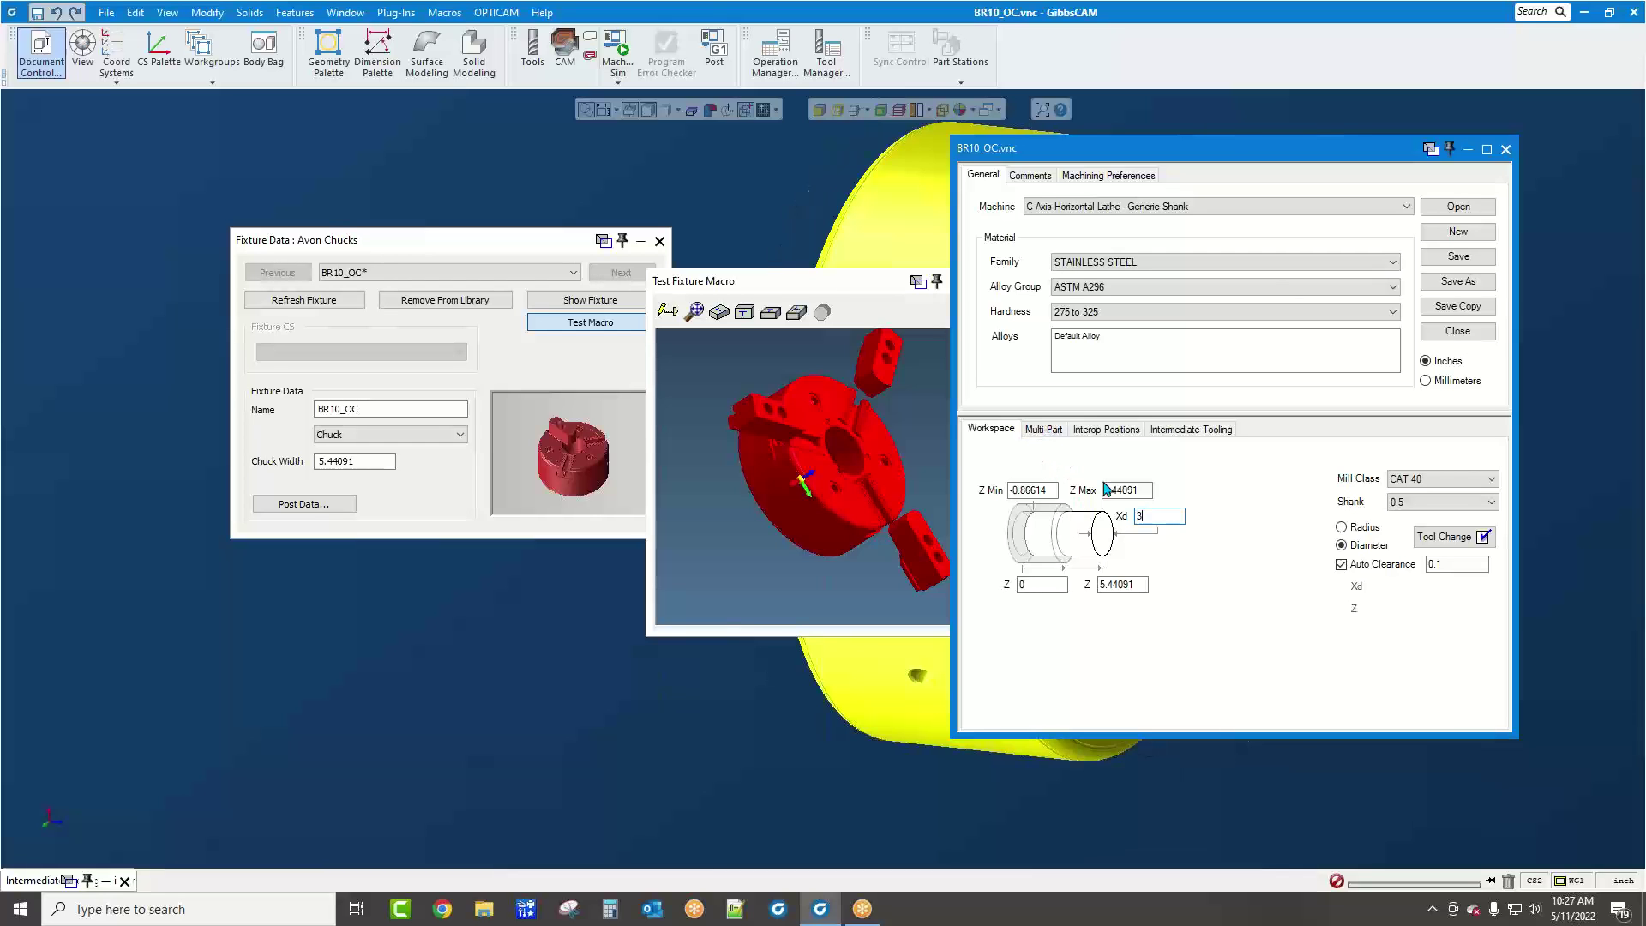
{"action": "left_click", "coordinate": [1506, 150]}
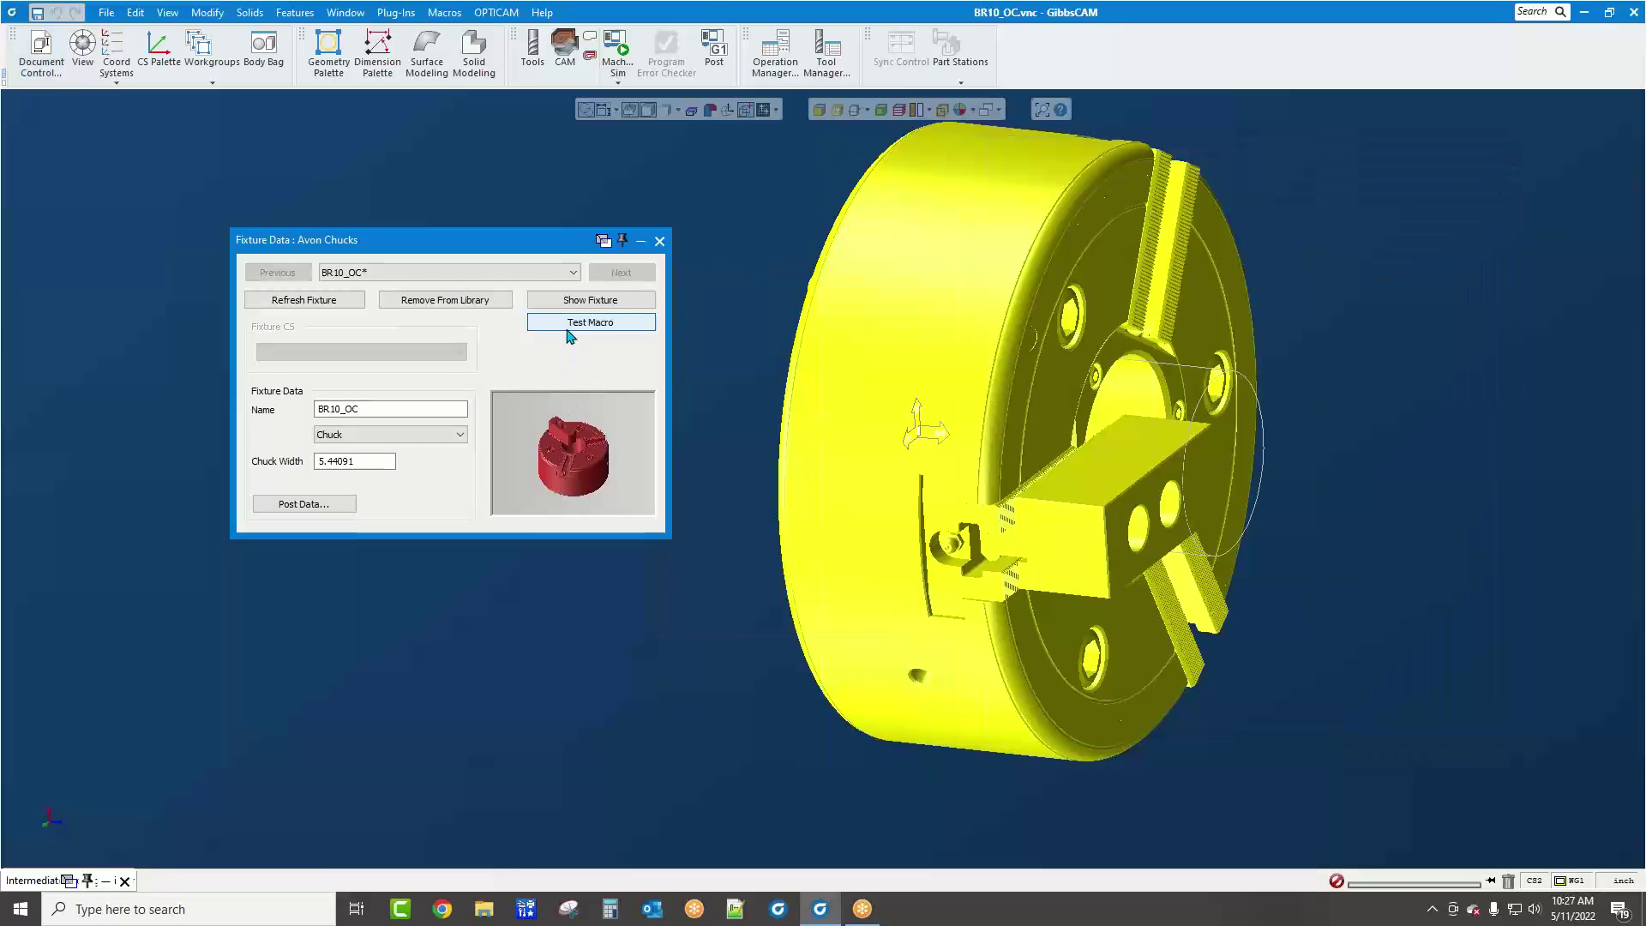
Test the fixture macro again to examine the jaw positions, and deselect the chuck model
{"action": "left_click", "coordinate": [570, 333]}
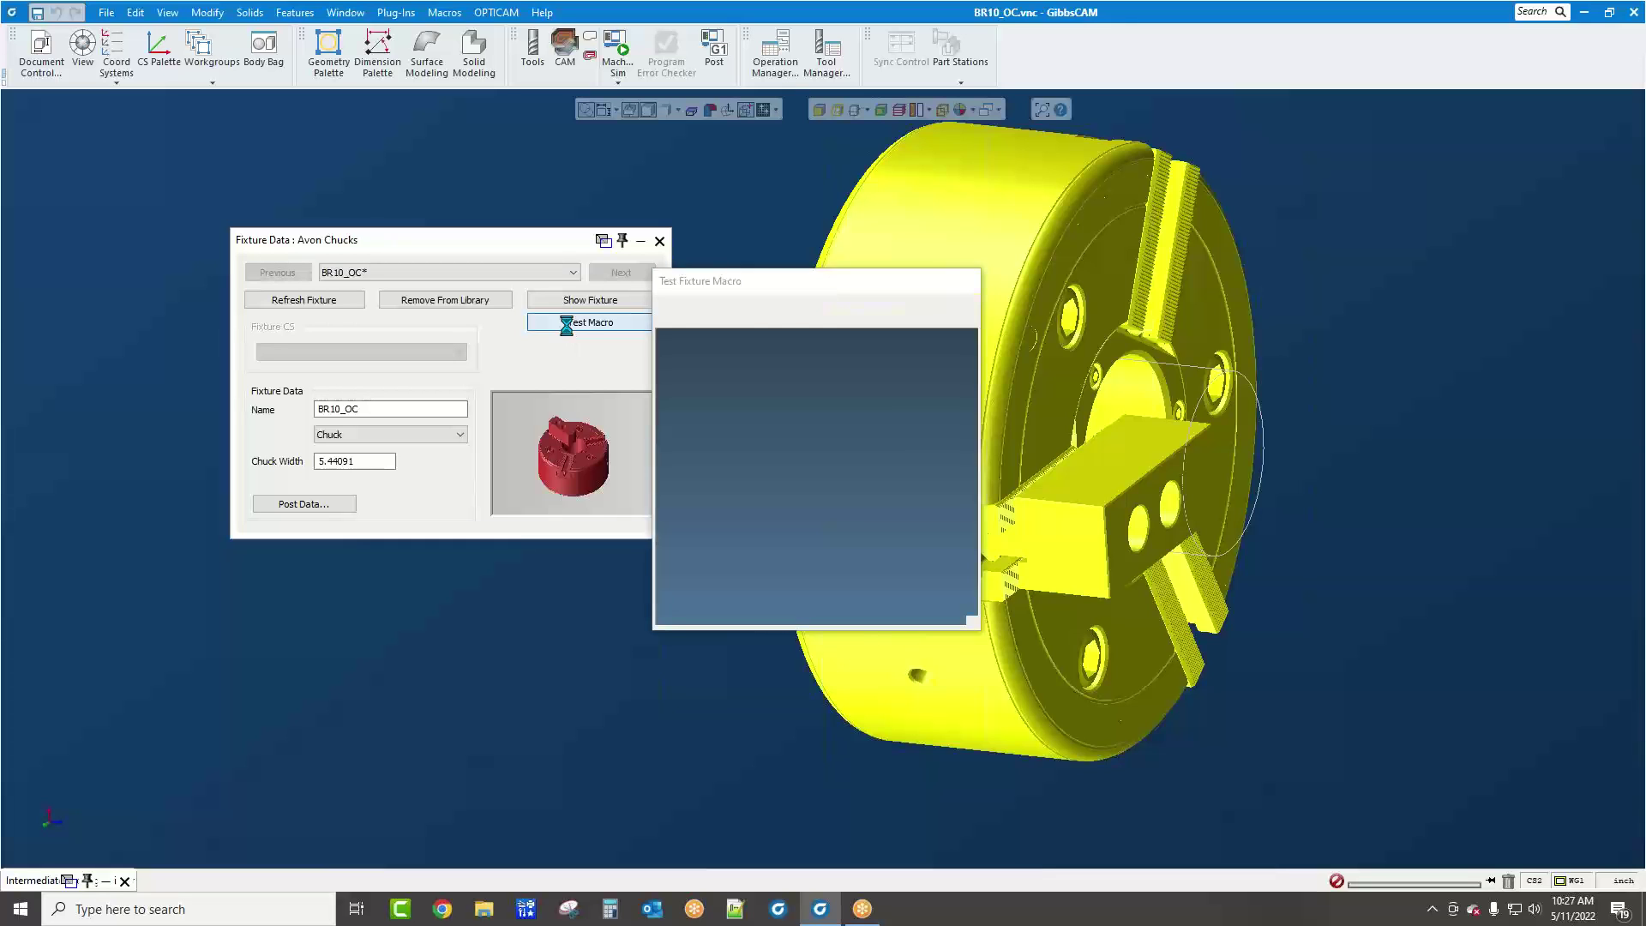
{"action": "middle_click_drag", "start_coordinate": [833, 489], "coordinate": [942, 369]}
{"action": "left_click", "coordinate": [974, 282]}
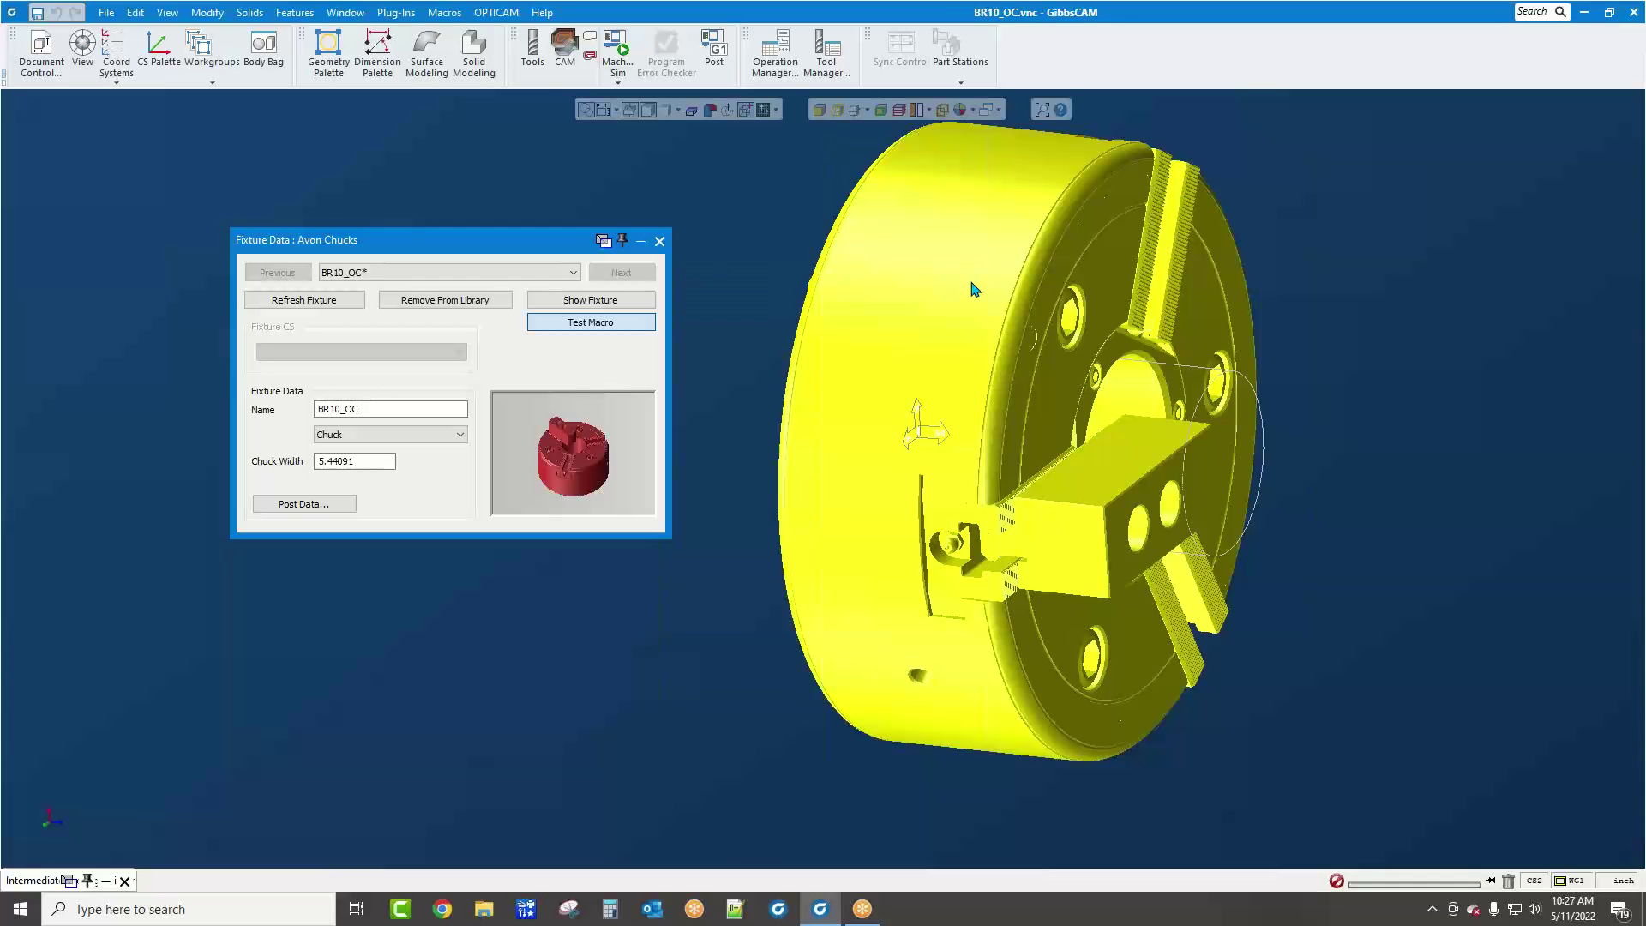
{"action": "middle_click_drag", "start_coordinate": [706, 535], "coordinate": [765, 551]}
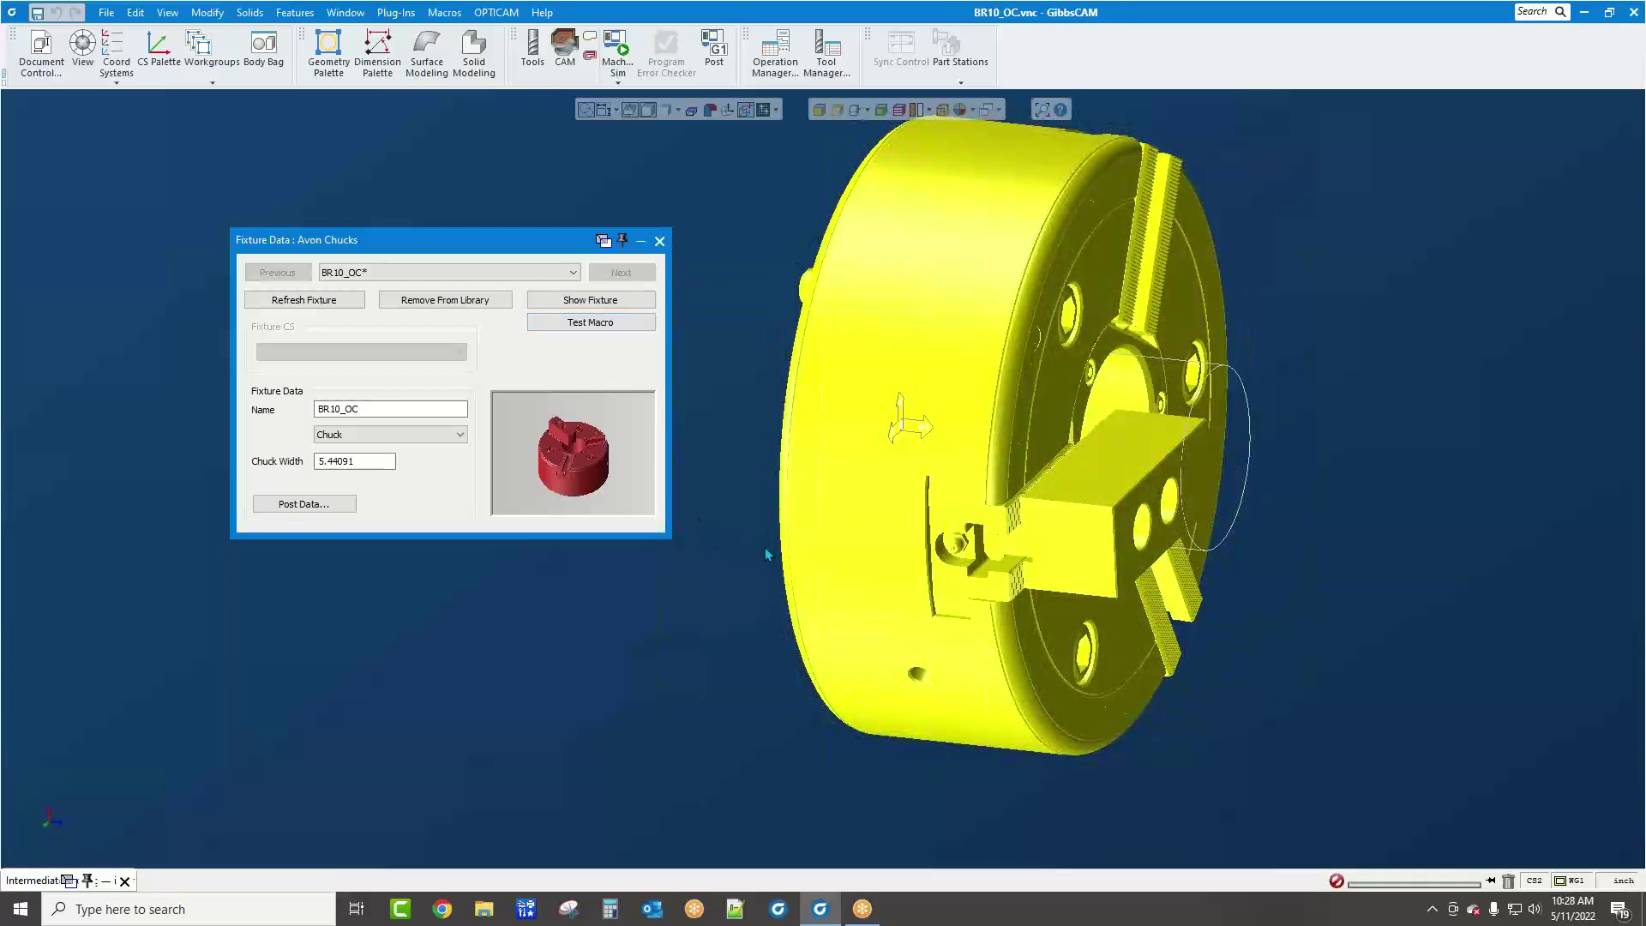
{"action": "left_click", "coordinate": [499, 701]}
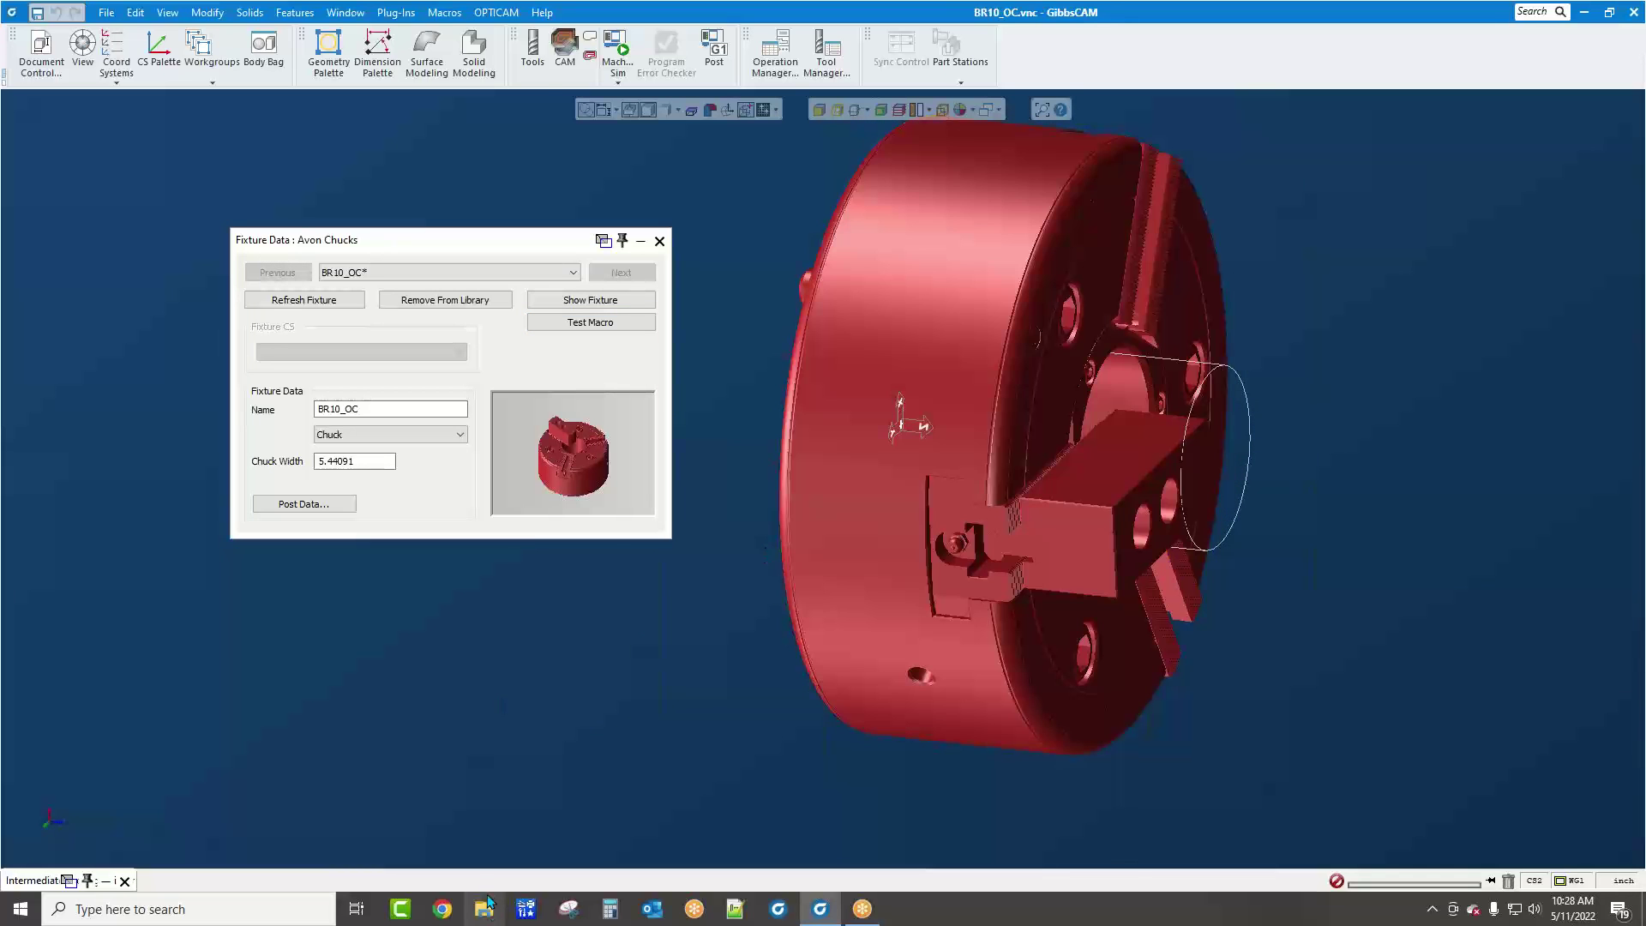
Switch to File Explorer and open BR10_OC.mac from the GibbsCAM & Coffee 5-11-22\4 folder in Notepad++
{"action": "left_click", "coordinate": [487, 904]}
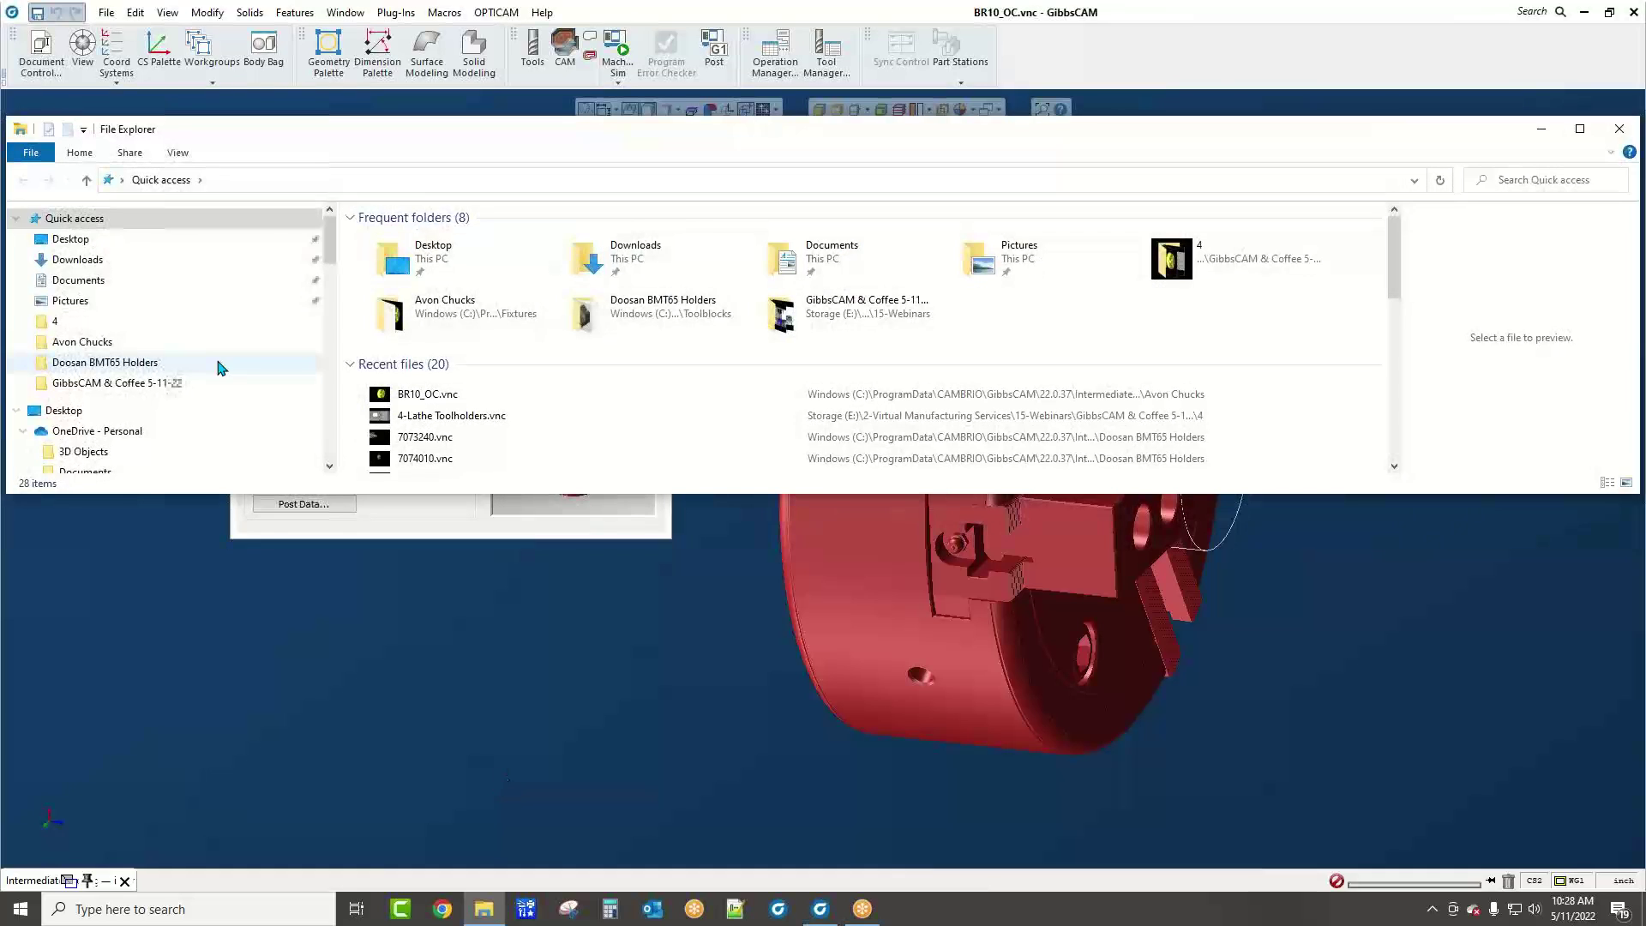
{"action": "scroll", "coordinate": [198, 326], "scroll_direction": "down", "scroll_amount": 10}
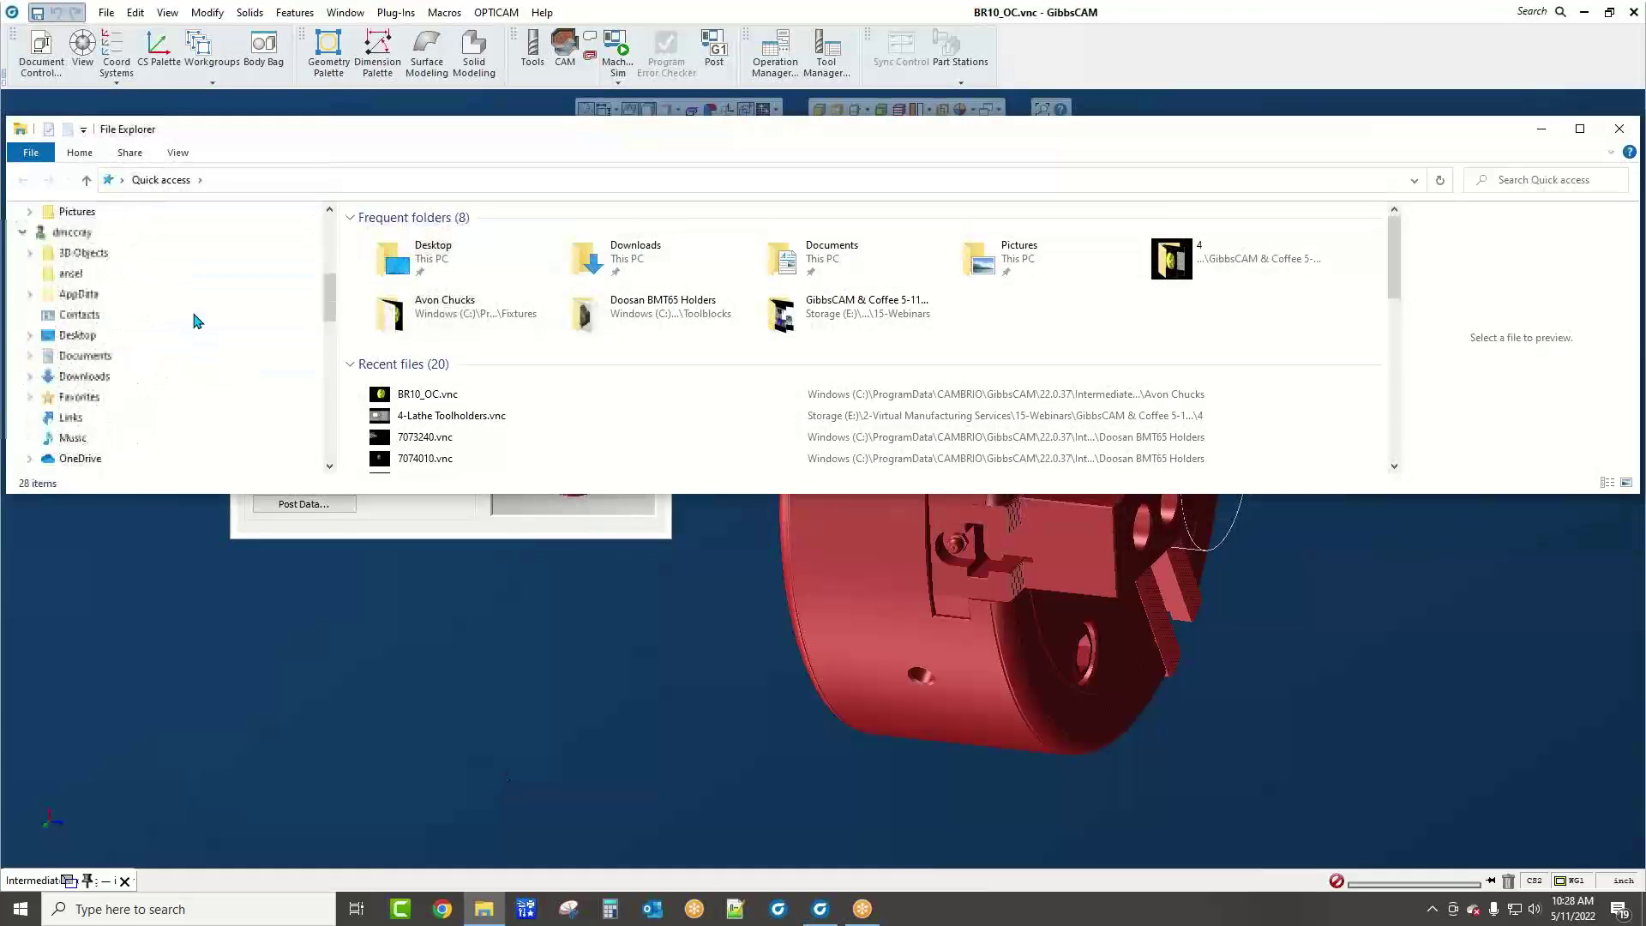
{"action": "scroll", "coordinate": [172, 334], "scroll_direction": "down", "scroll_amount": 2}
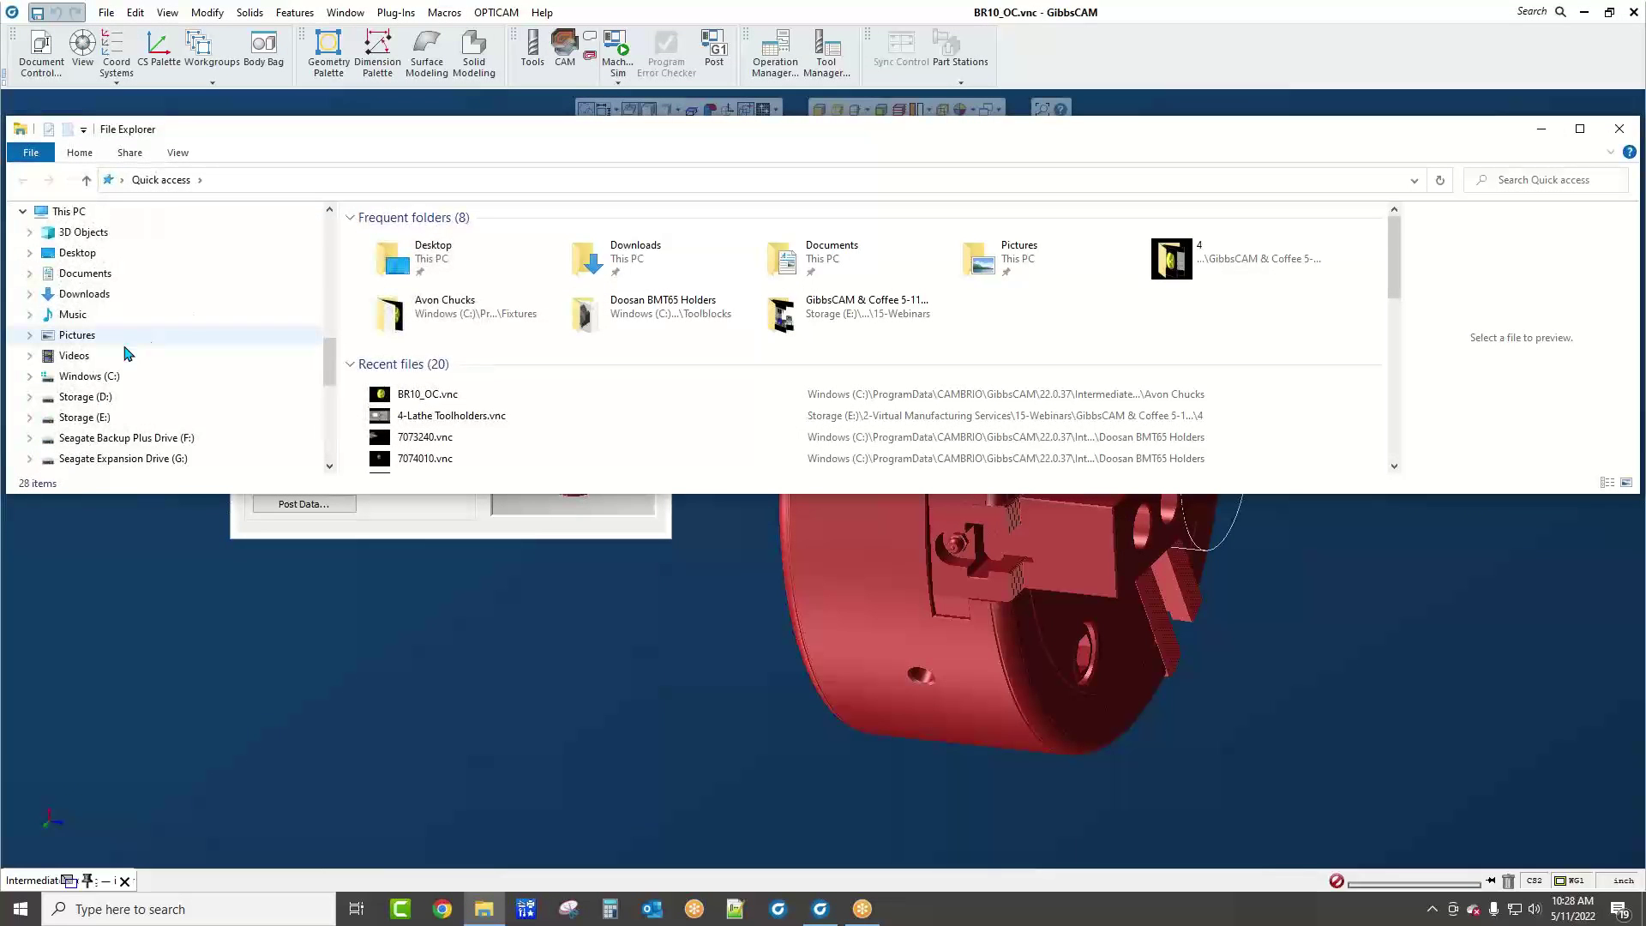
{"action": "left_click", "coordinate": [141, 254]}
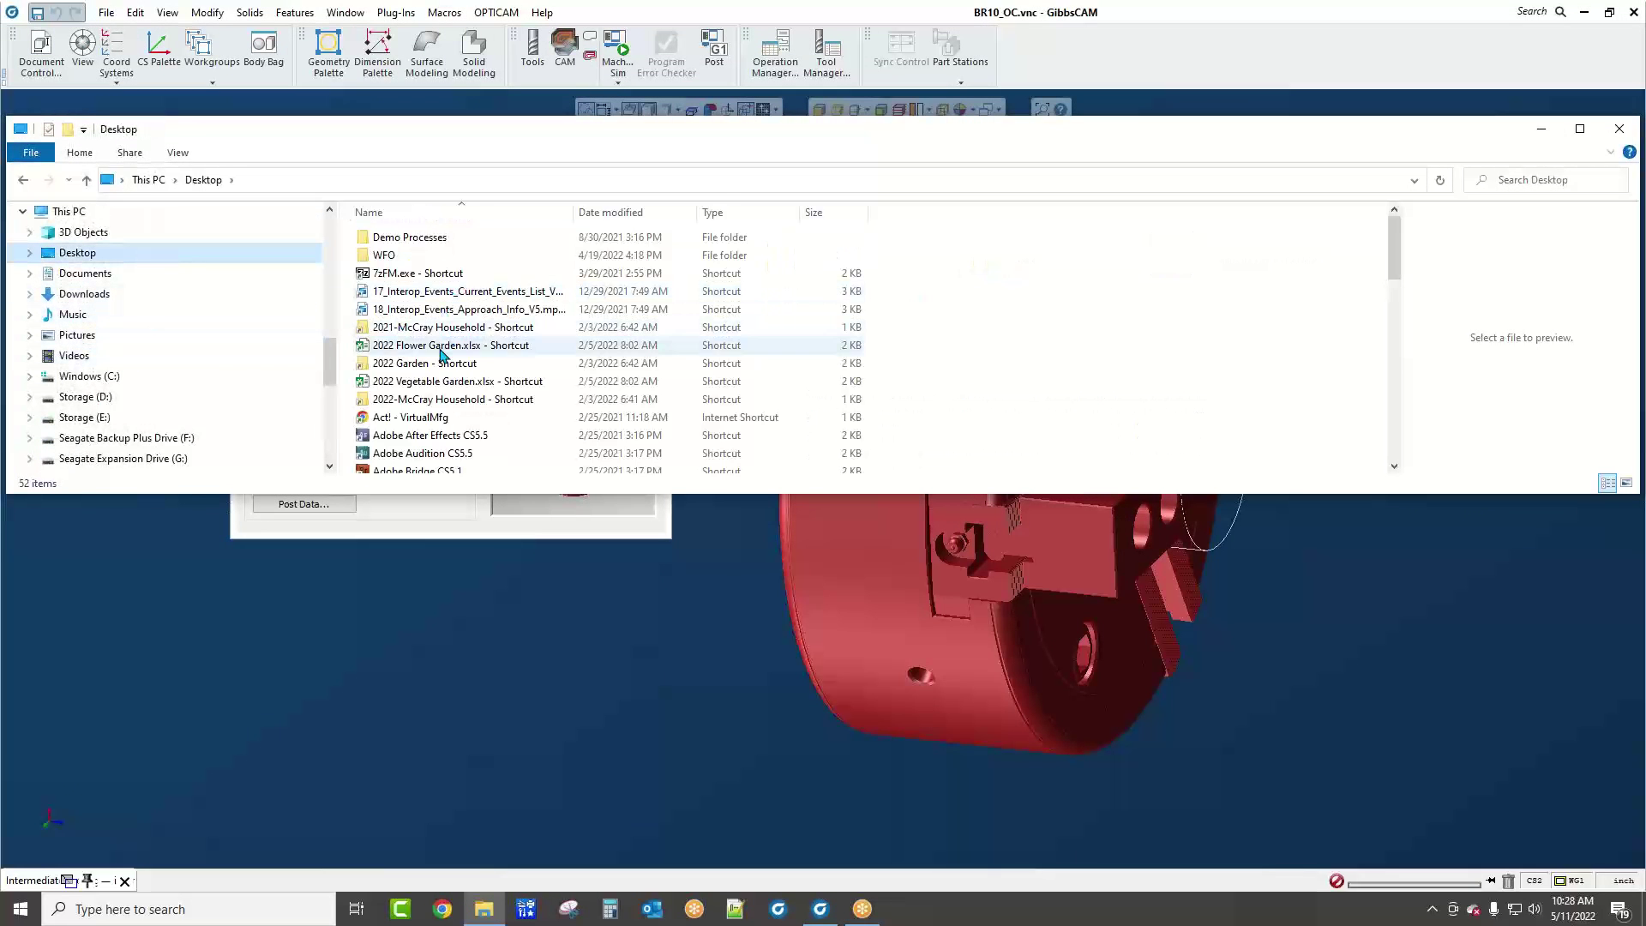
{"action": "scroll", "coordinate": [441, 352], "scroll_direction": "down", "scroll_amount": 3}
{"action": "scroll", "coordinate": [443, 296], "scroll_direction": "down", "scroll_amount": 3}
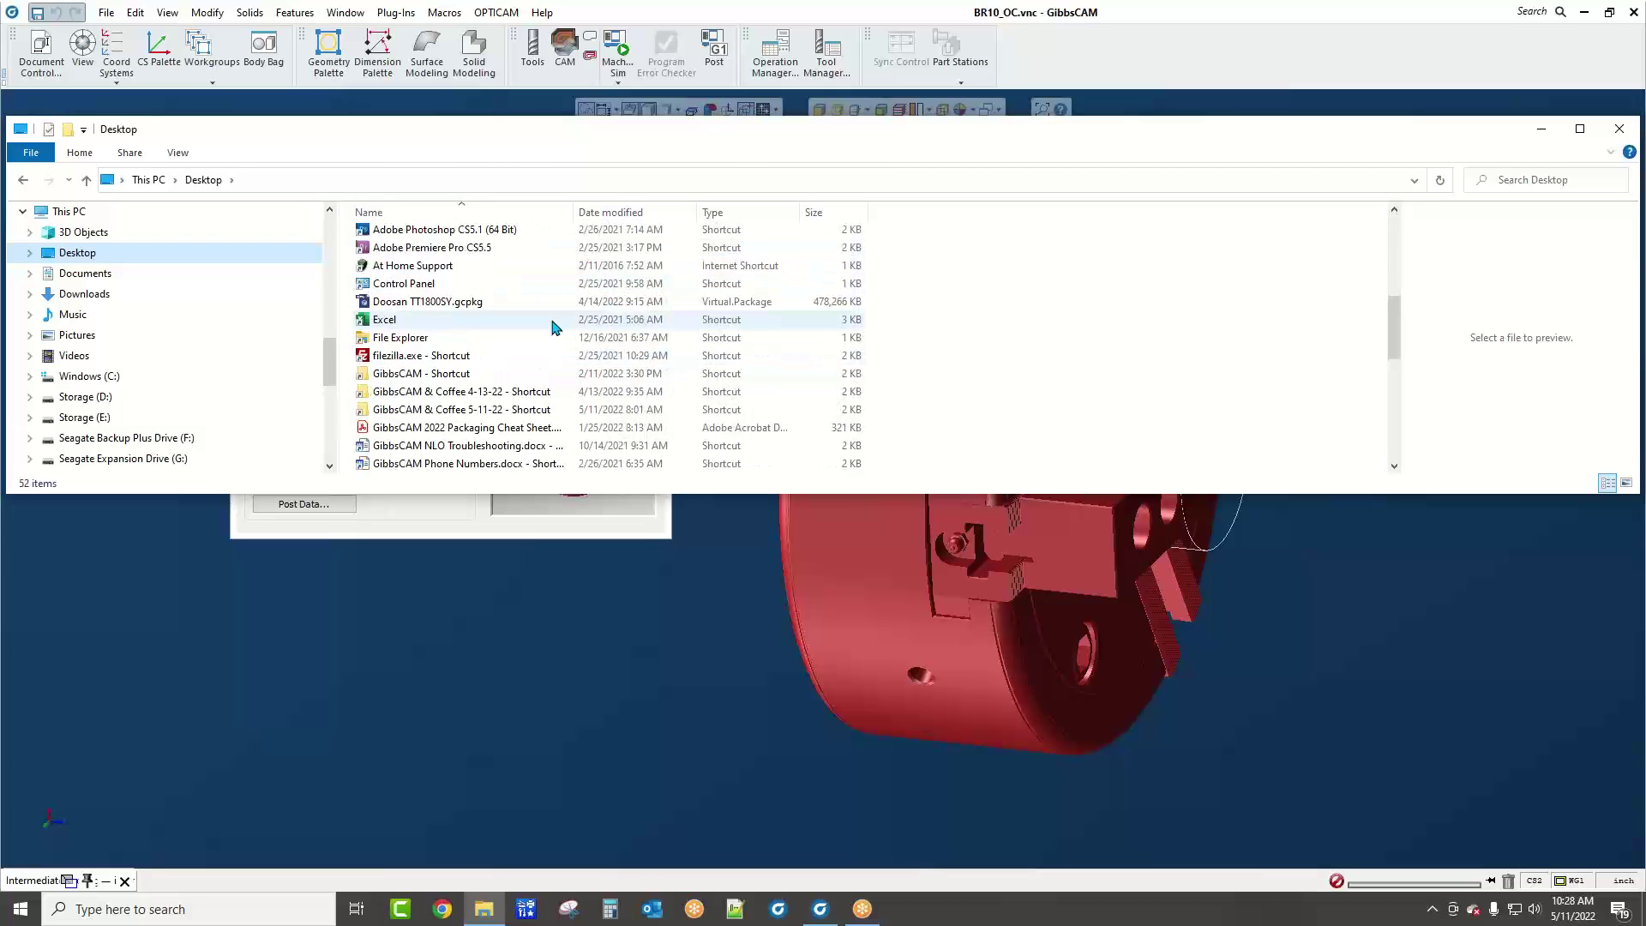
{"action": "double_click", "coordinate": [478, 412]}
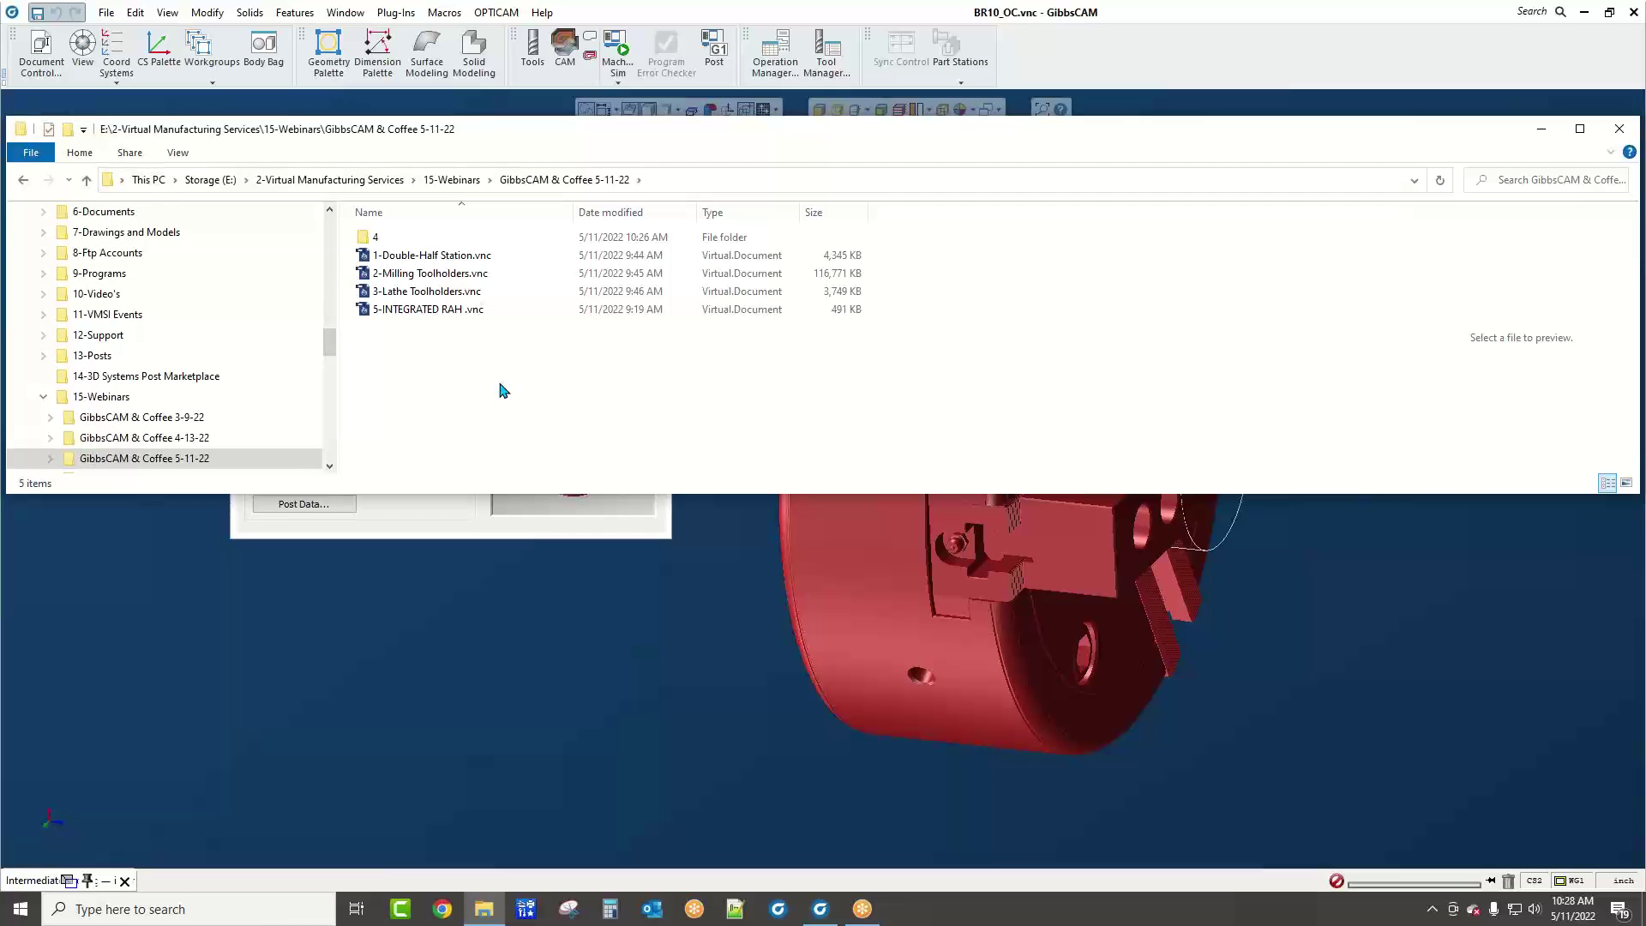
{"action": "double_click", "coordinate": [493, 239]}
{"action": "left_click", "coordinate": [404, 346]}
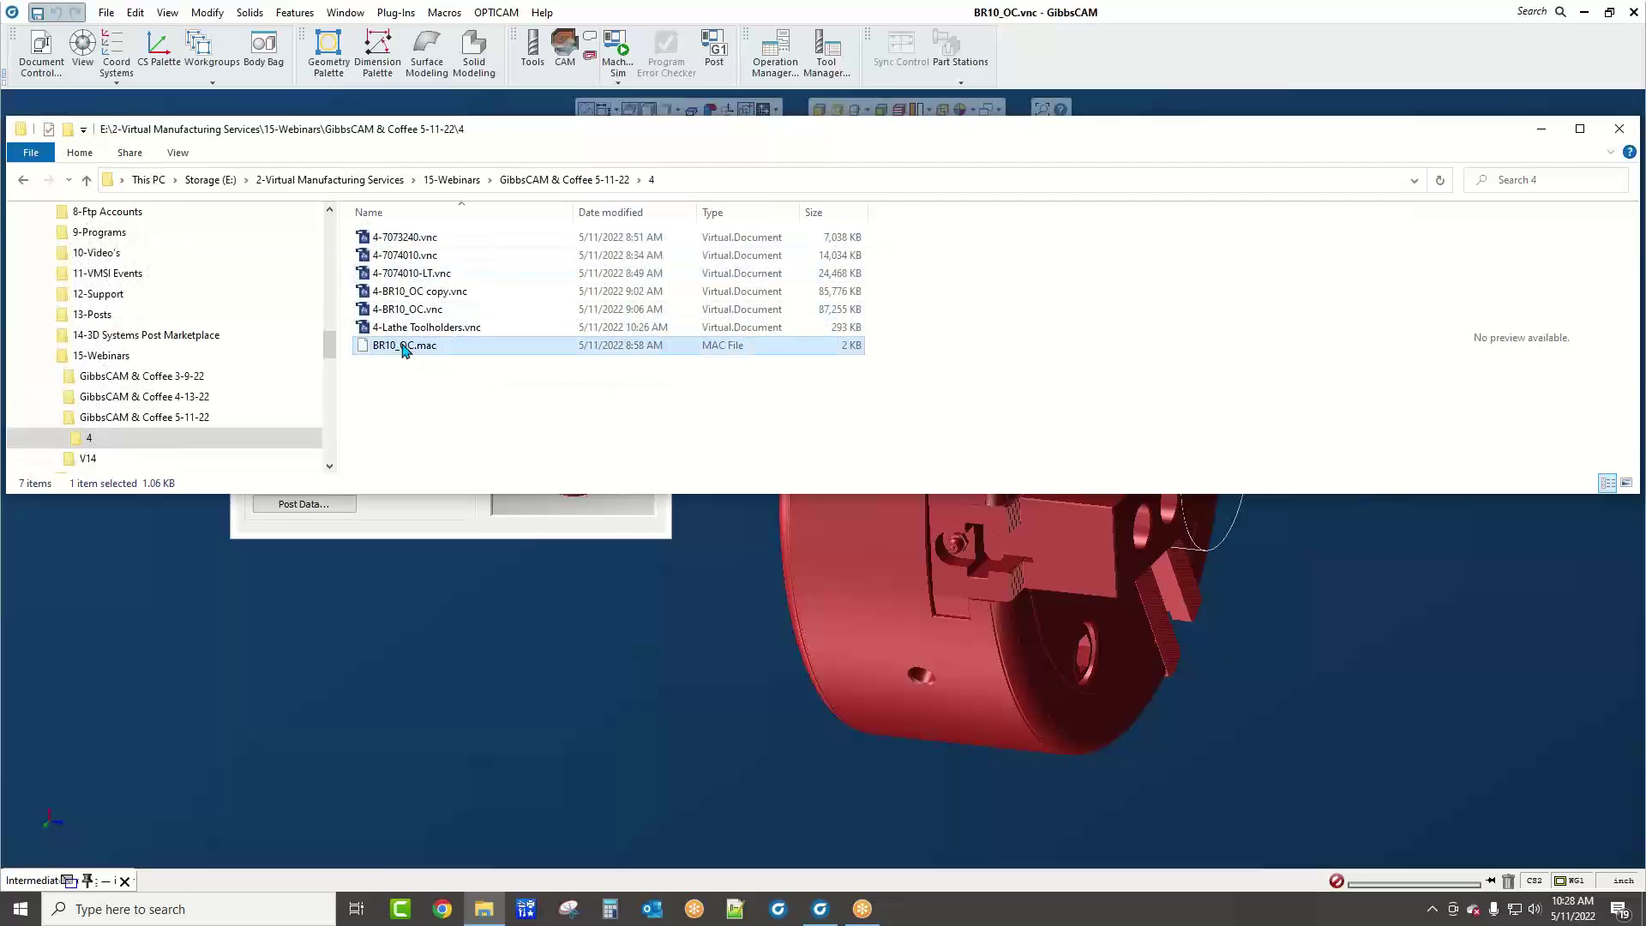
{"action": "right_click", "coordinate": [405, 346]}
{"action": "left_click", "coordinate": [463, 449]}
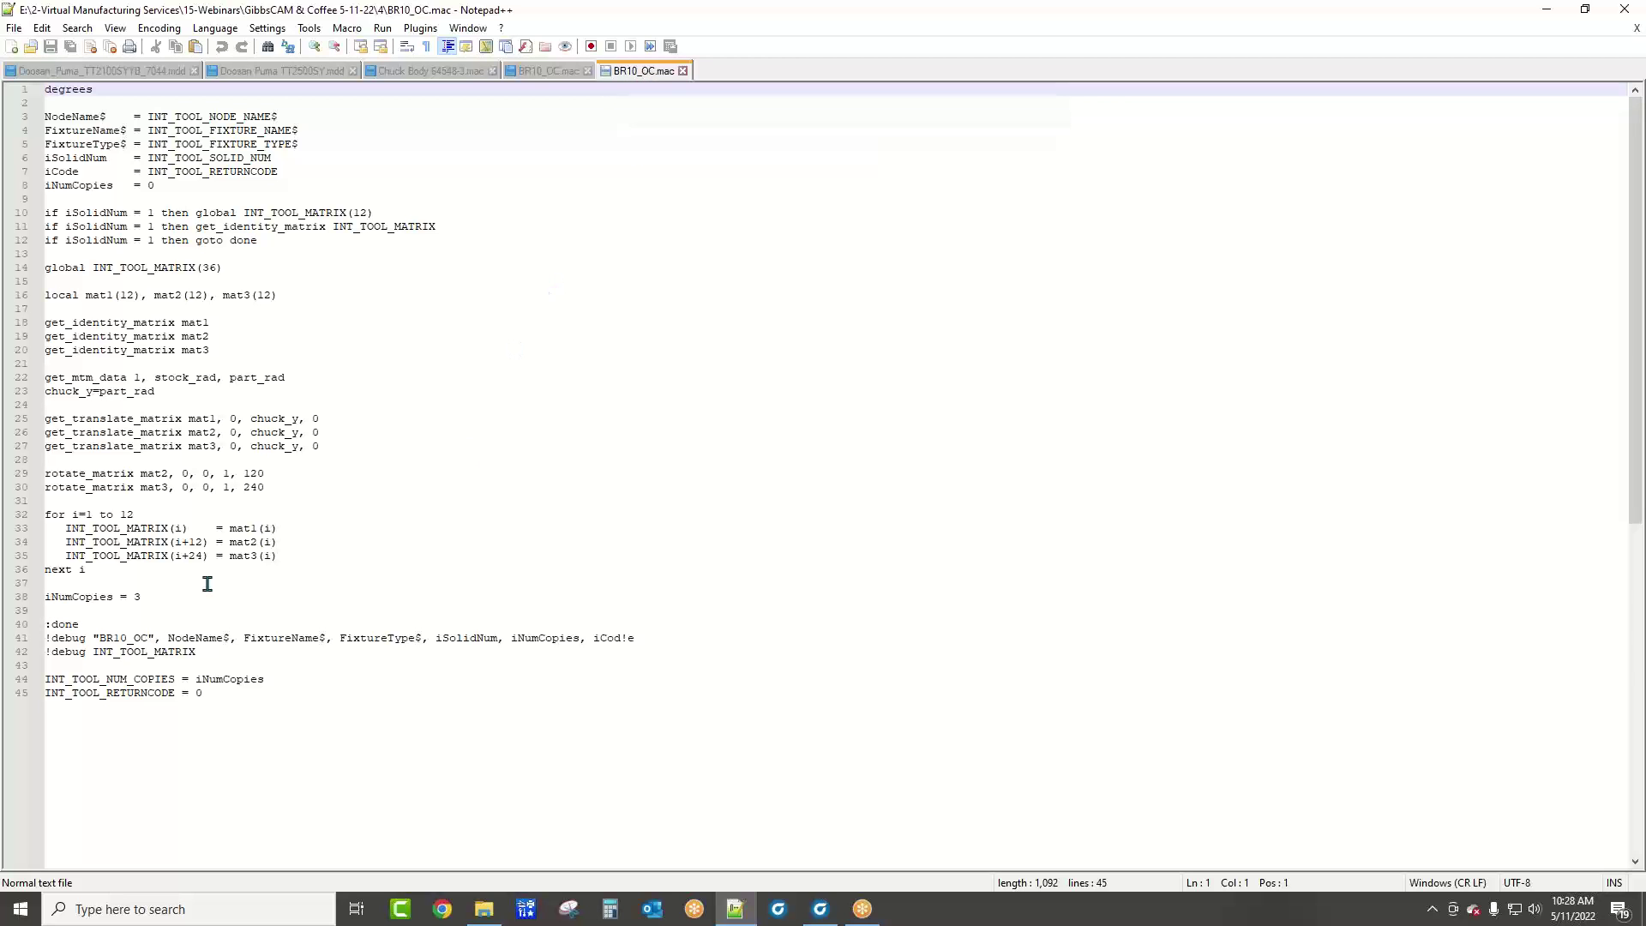
Examine the BR10_OC name in the macro's debug line and return to GibbsCAM, closing File Explorer
{"action": "left_click_drag", "start_coordinate": [147, 643], "coordinate": [99, 640]}
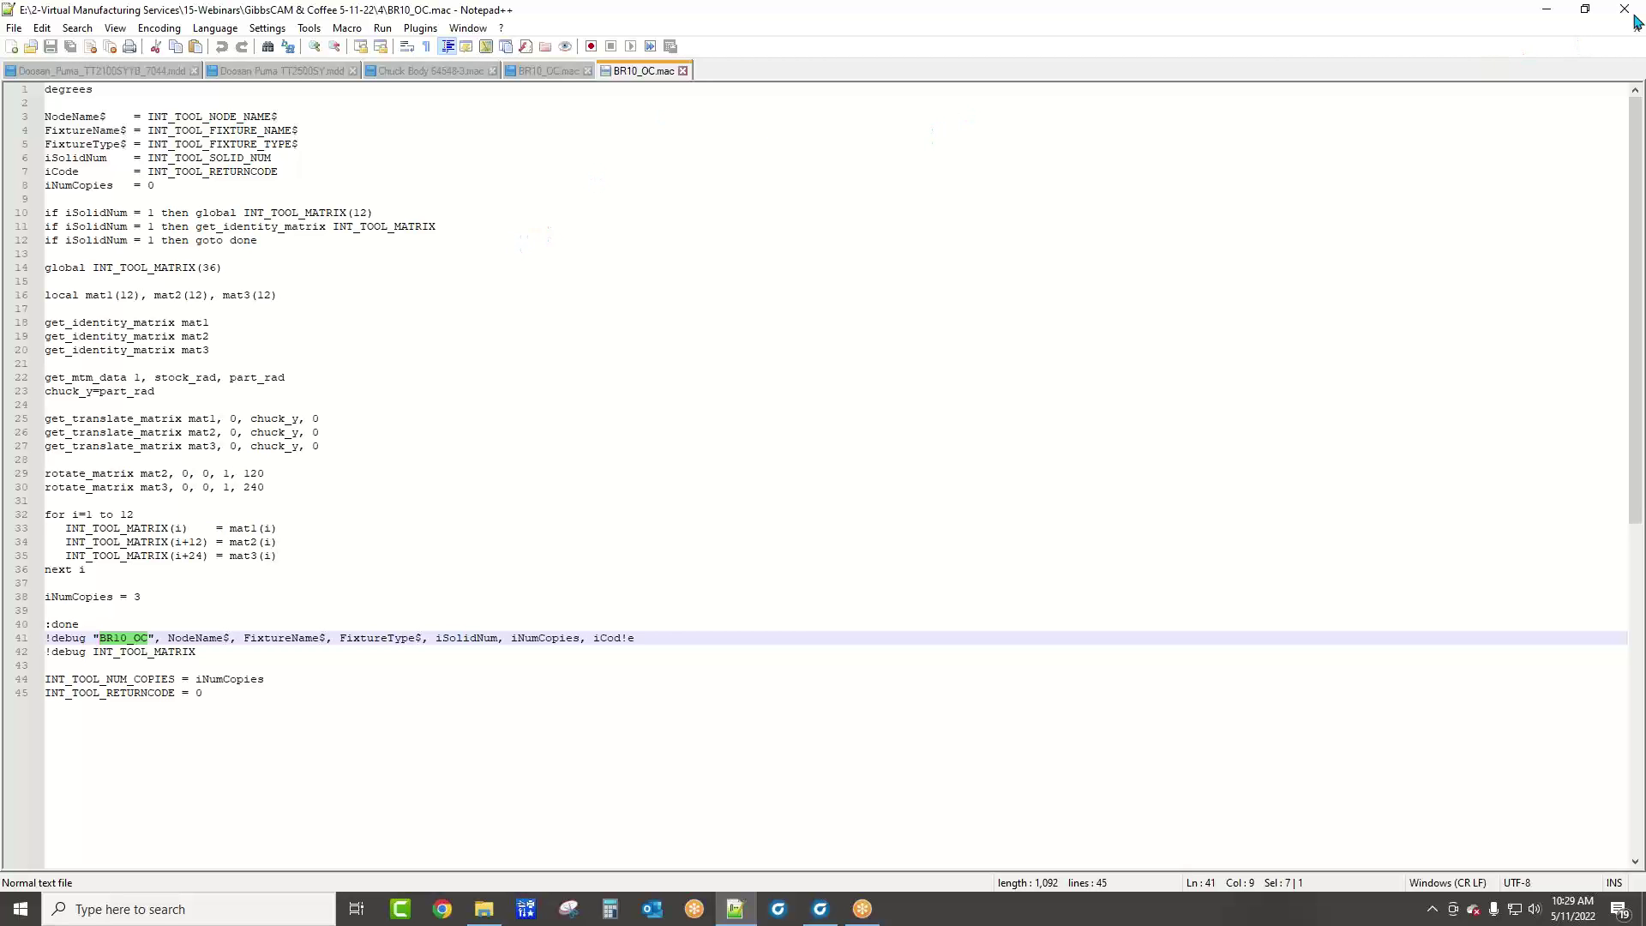
{"action": "left_click", "coordinate": [1546, 9]}
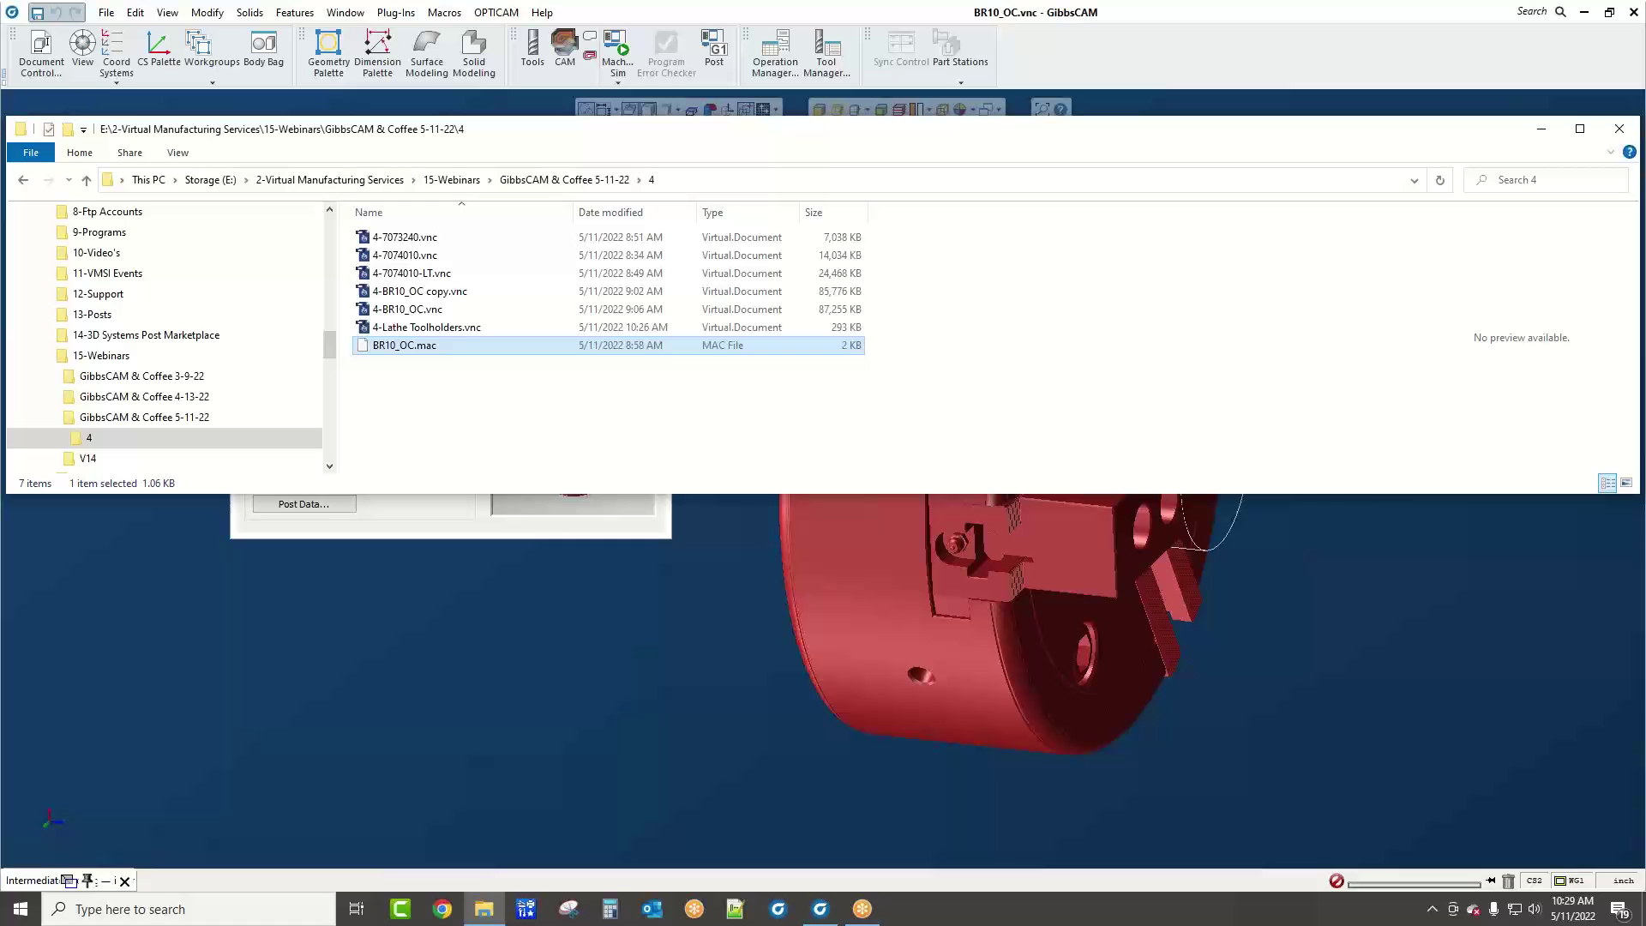
{"action": "left_click", "coordinate": [1619, 128]}
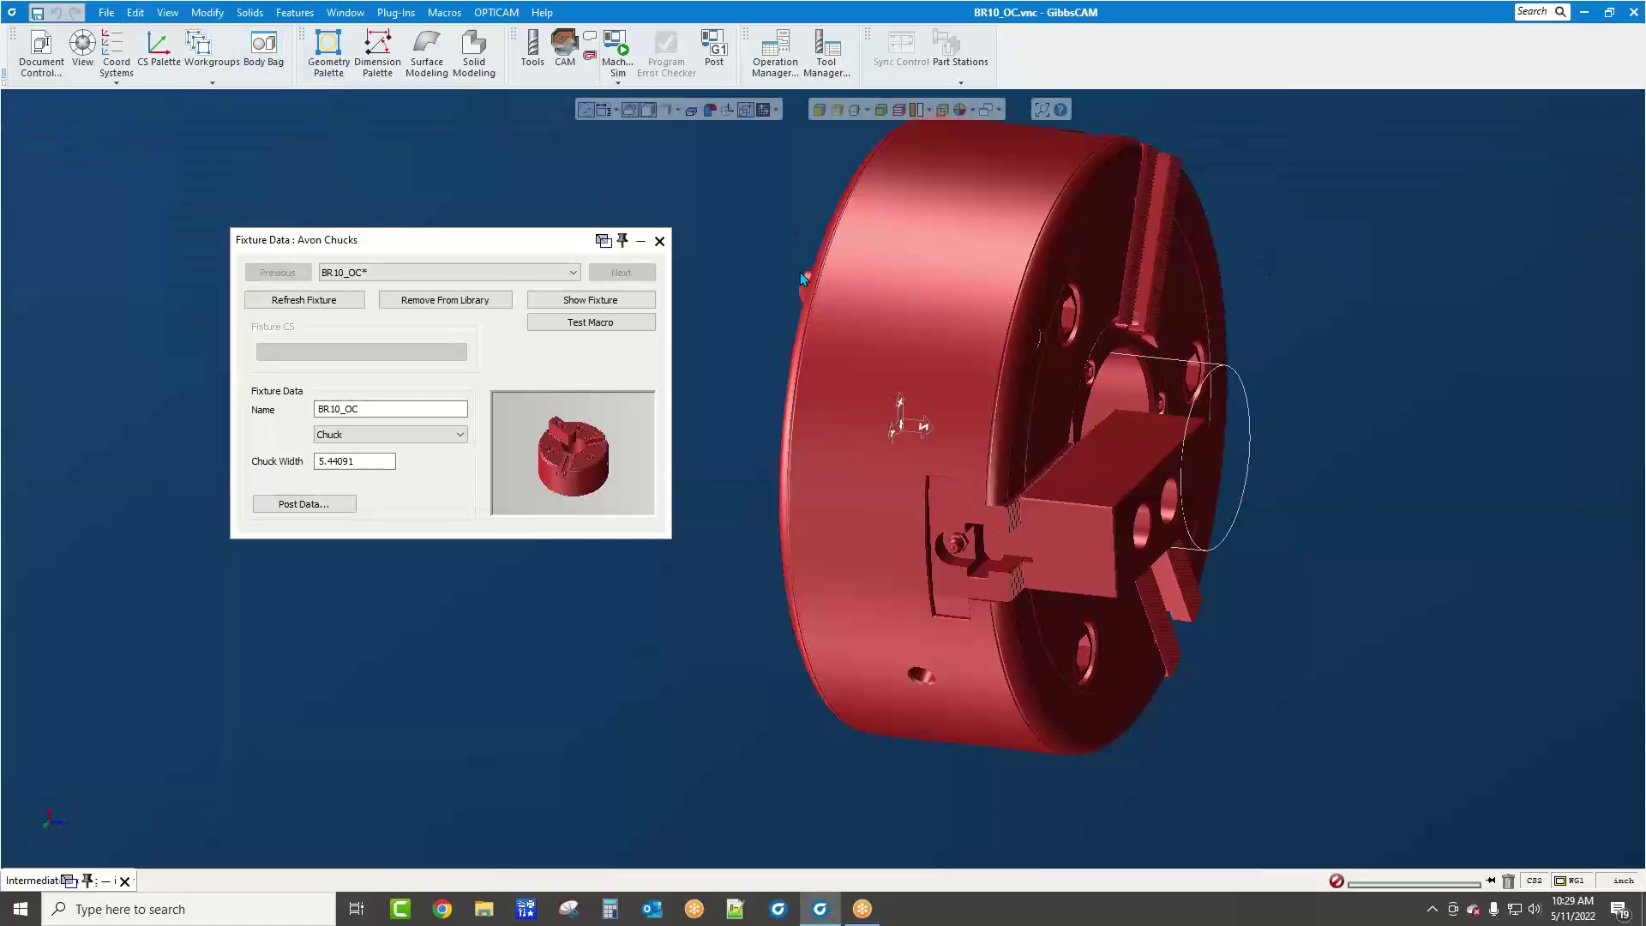
Open 5-INTEGRATED RAH .vnc from the GibbsCAM & Coffee 5-11-22 folder, and close the Avon Chucks fixture data and fixture library
{"action": "left_click", "coordinate": [659, 241]}
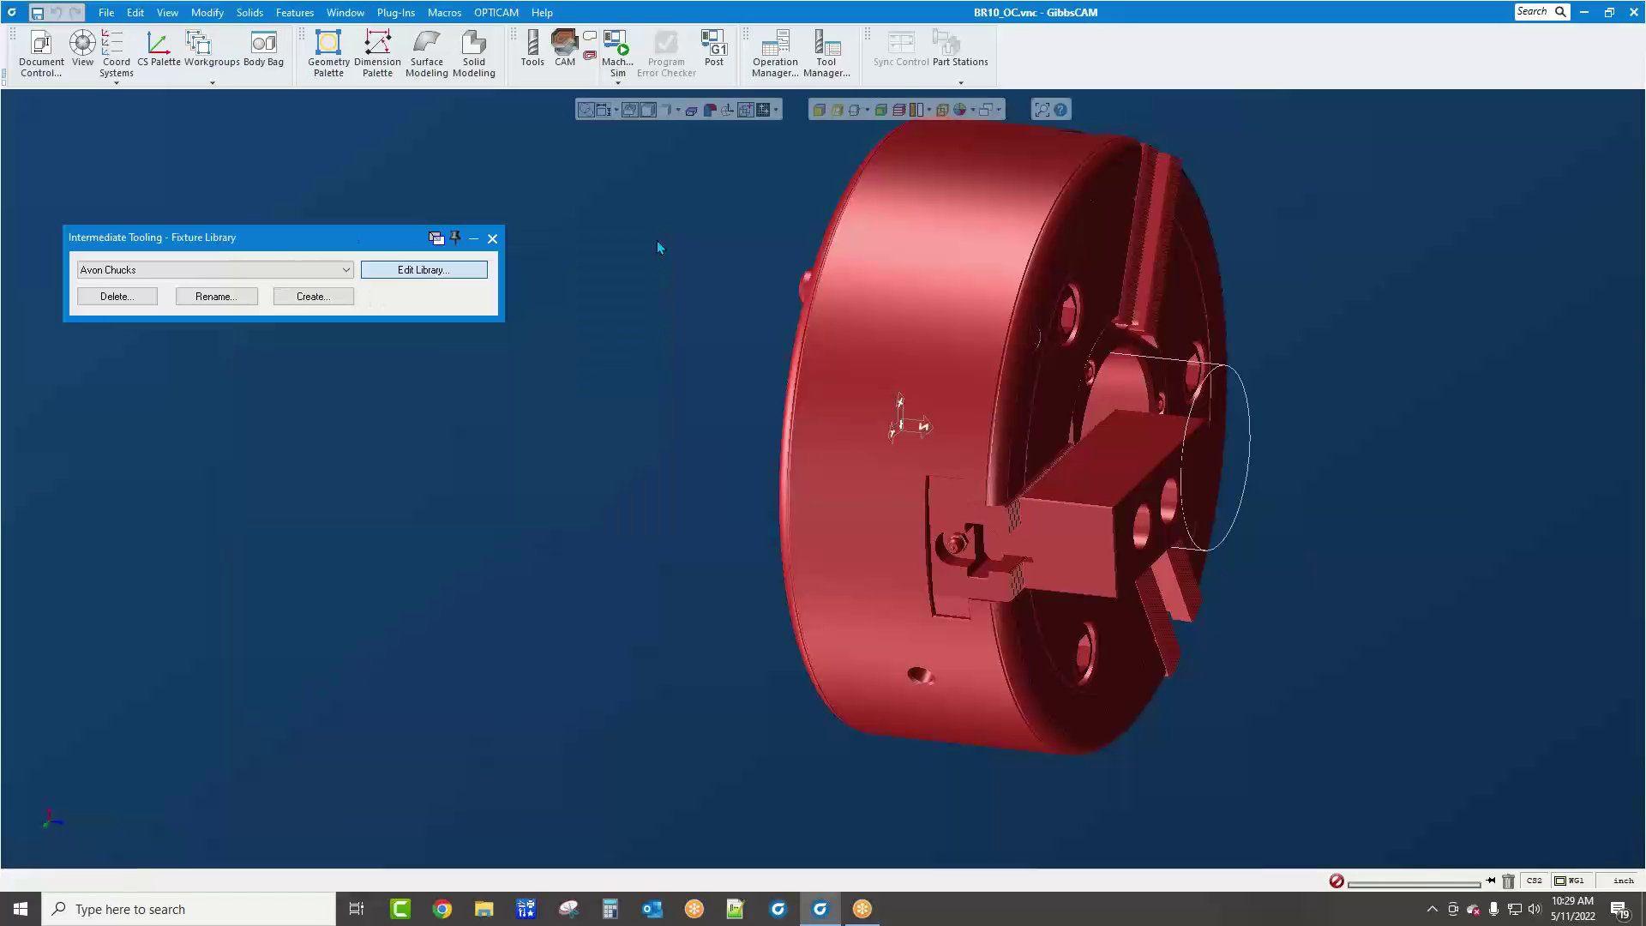
{"action": "left_click", "coordinate": [106, 12]}
{"action": "left_click", "coordinate": [130, 65]}
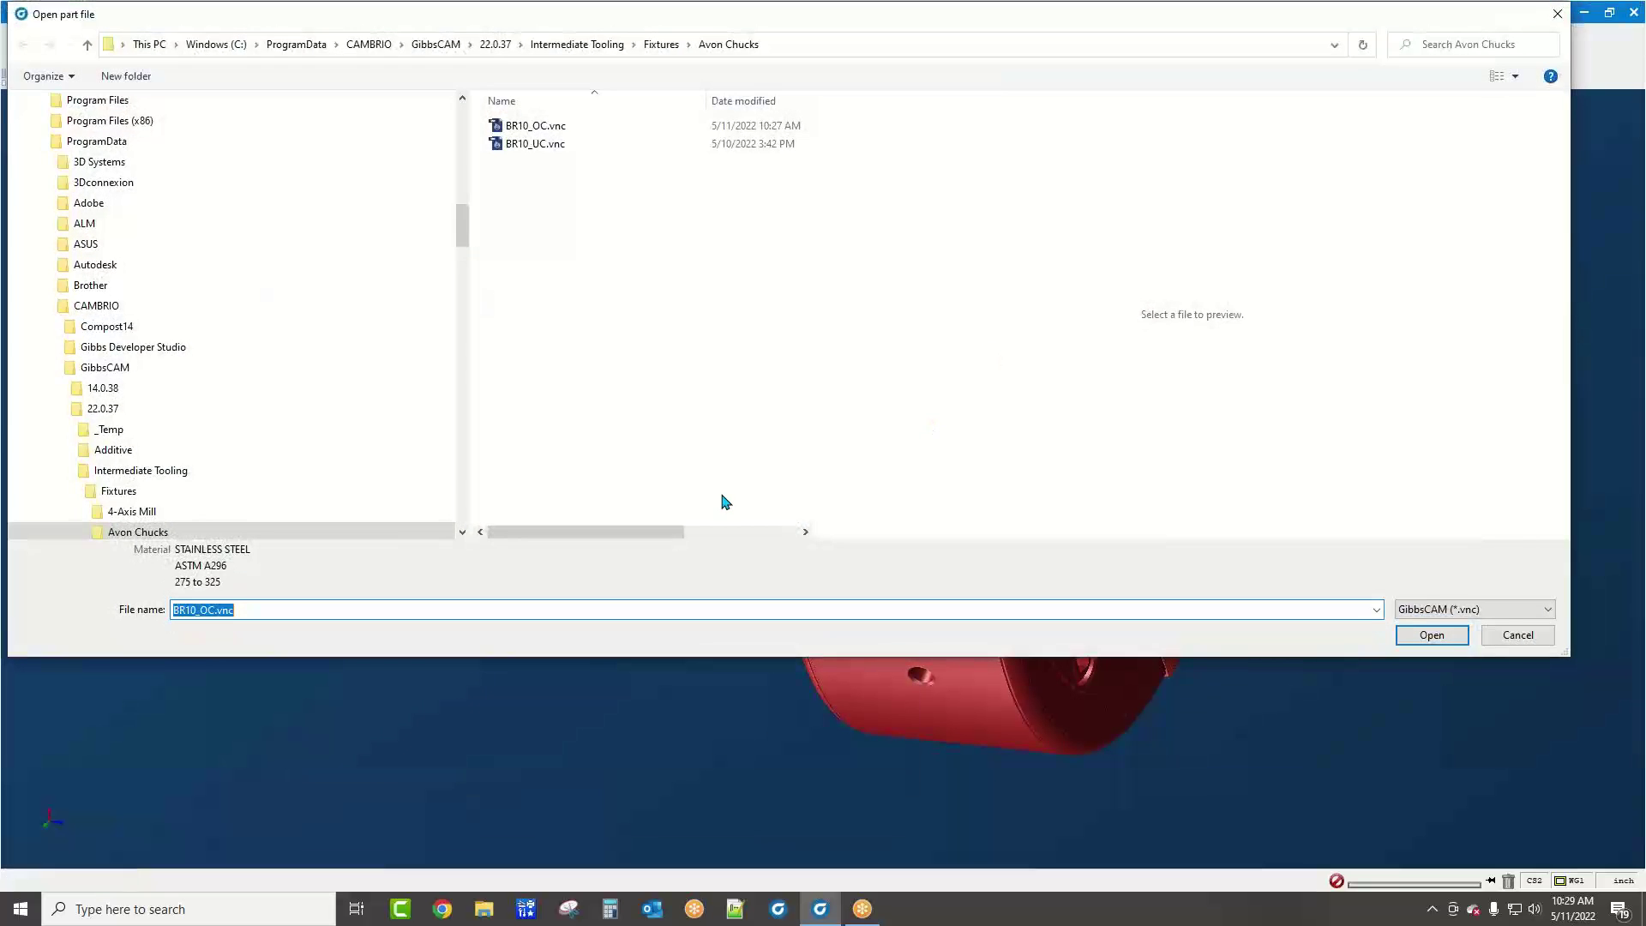
{"action": "scroll", "coordinate": [249, 467], "scroll_direction": "up", "scroll_amount": 1}
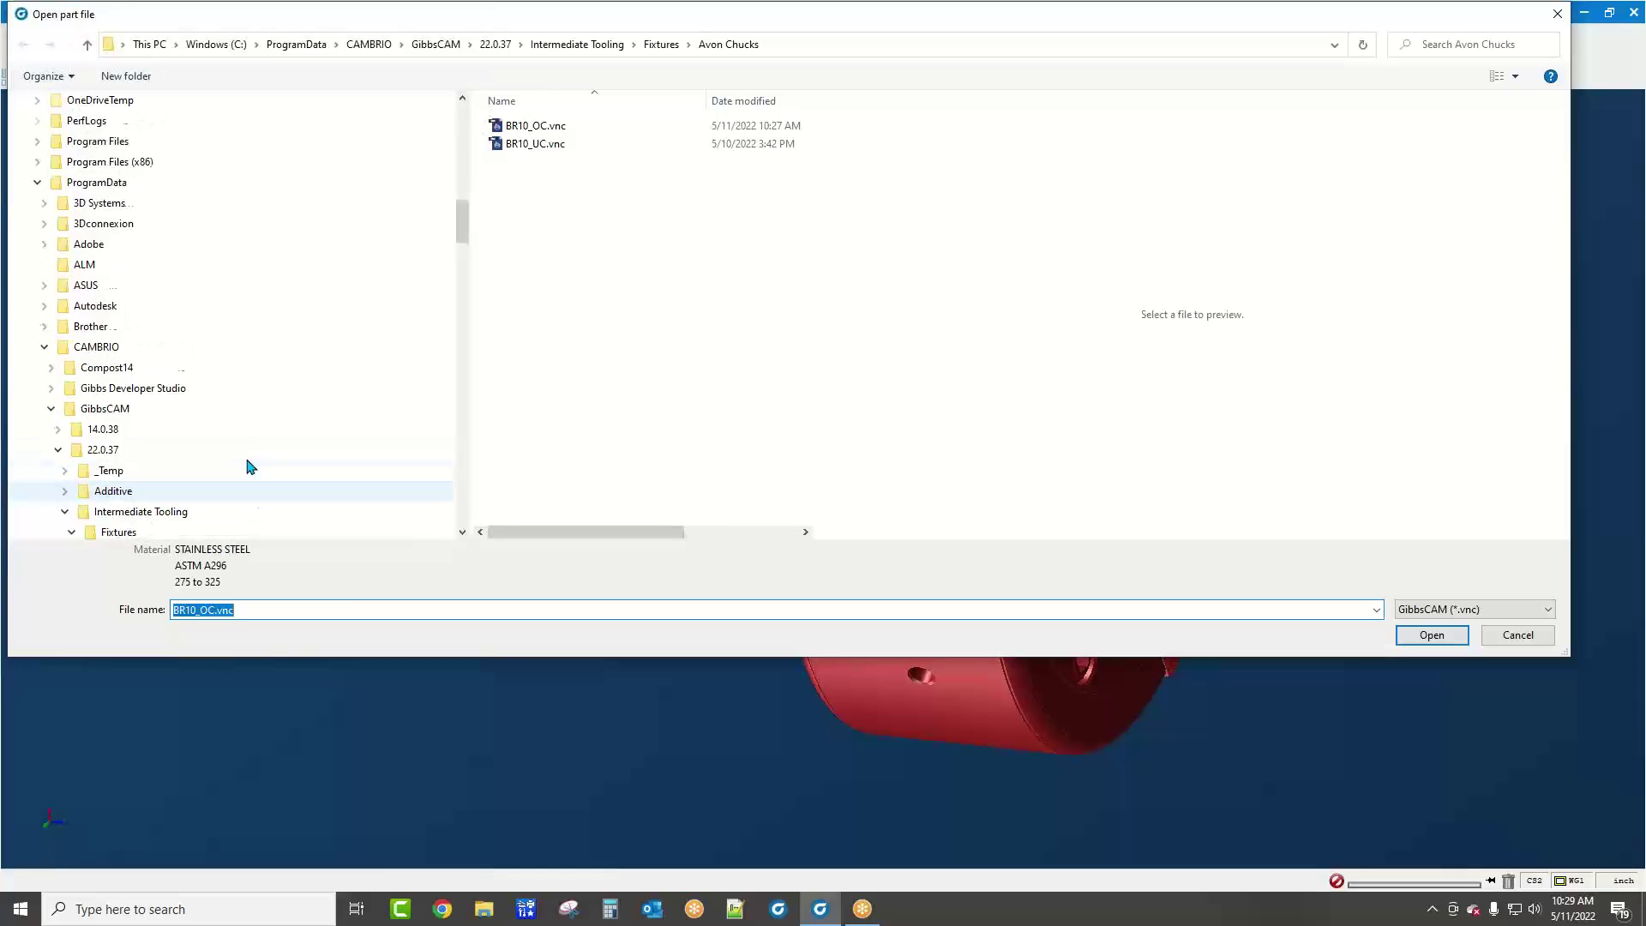
{"action": "scroll", "coordinate": [250, 467], "scroll_direction": "up", "scroll_amount": 7}
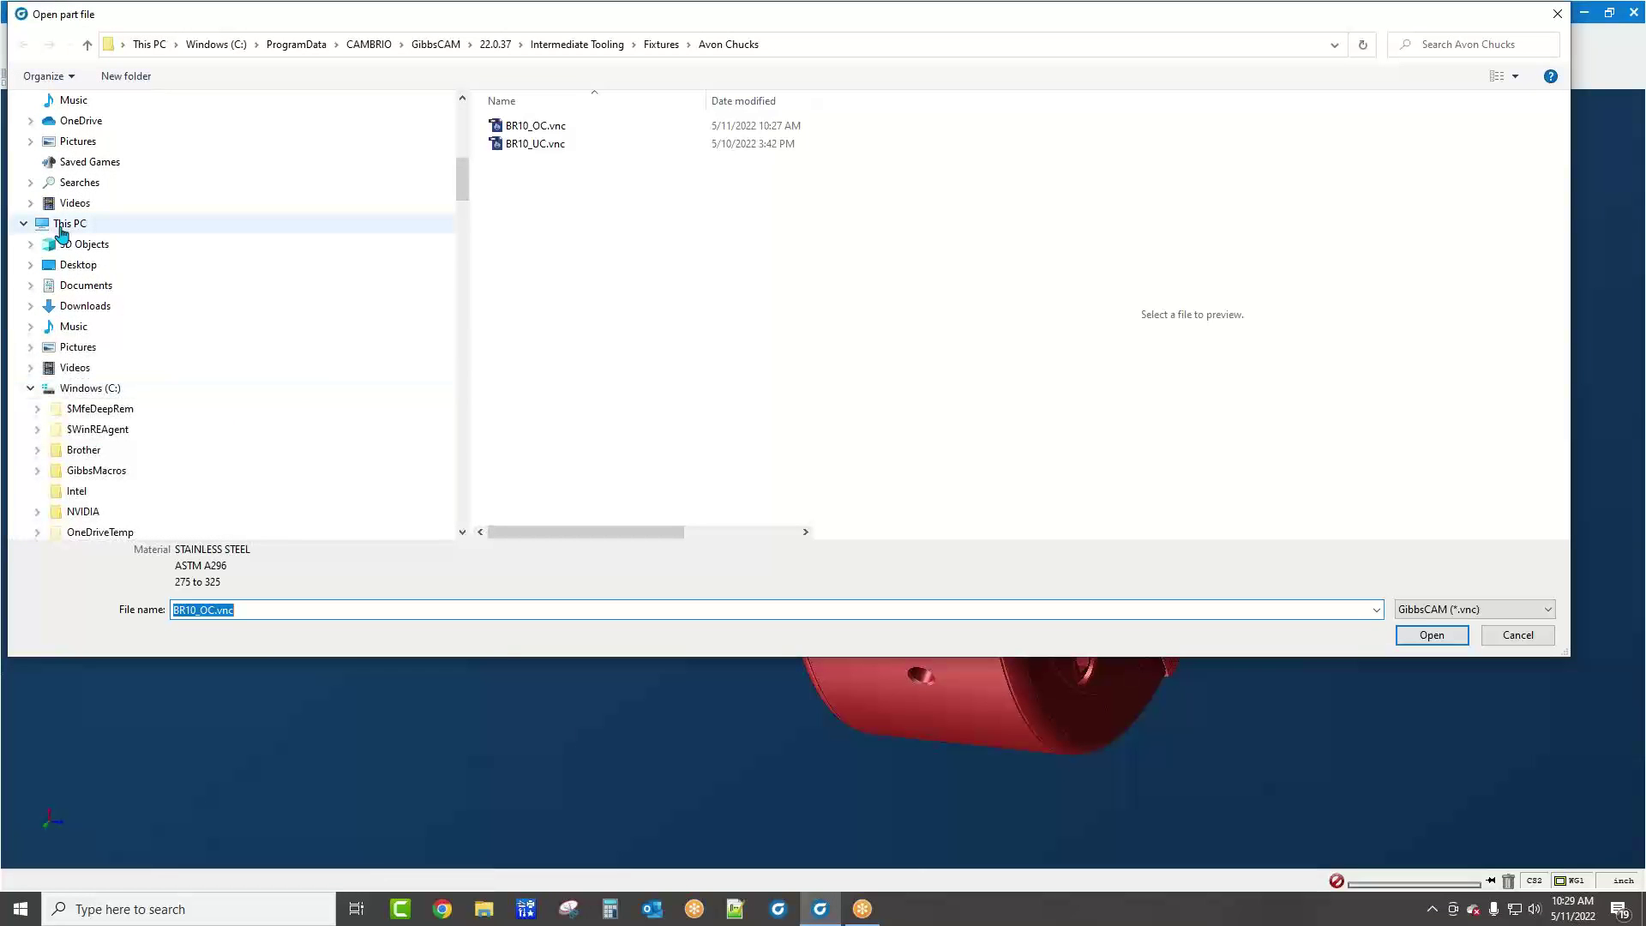
{"action": "left_click", "coordinate": [78, 264]}
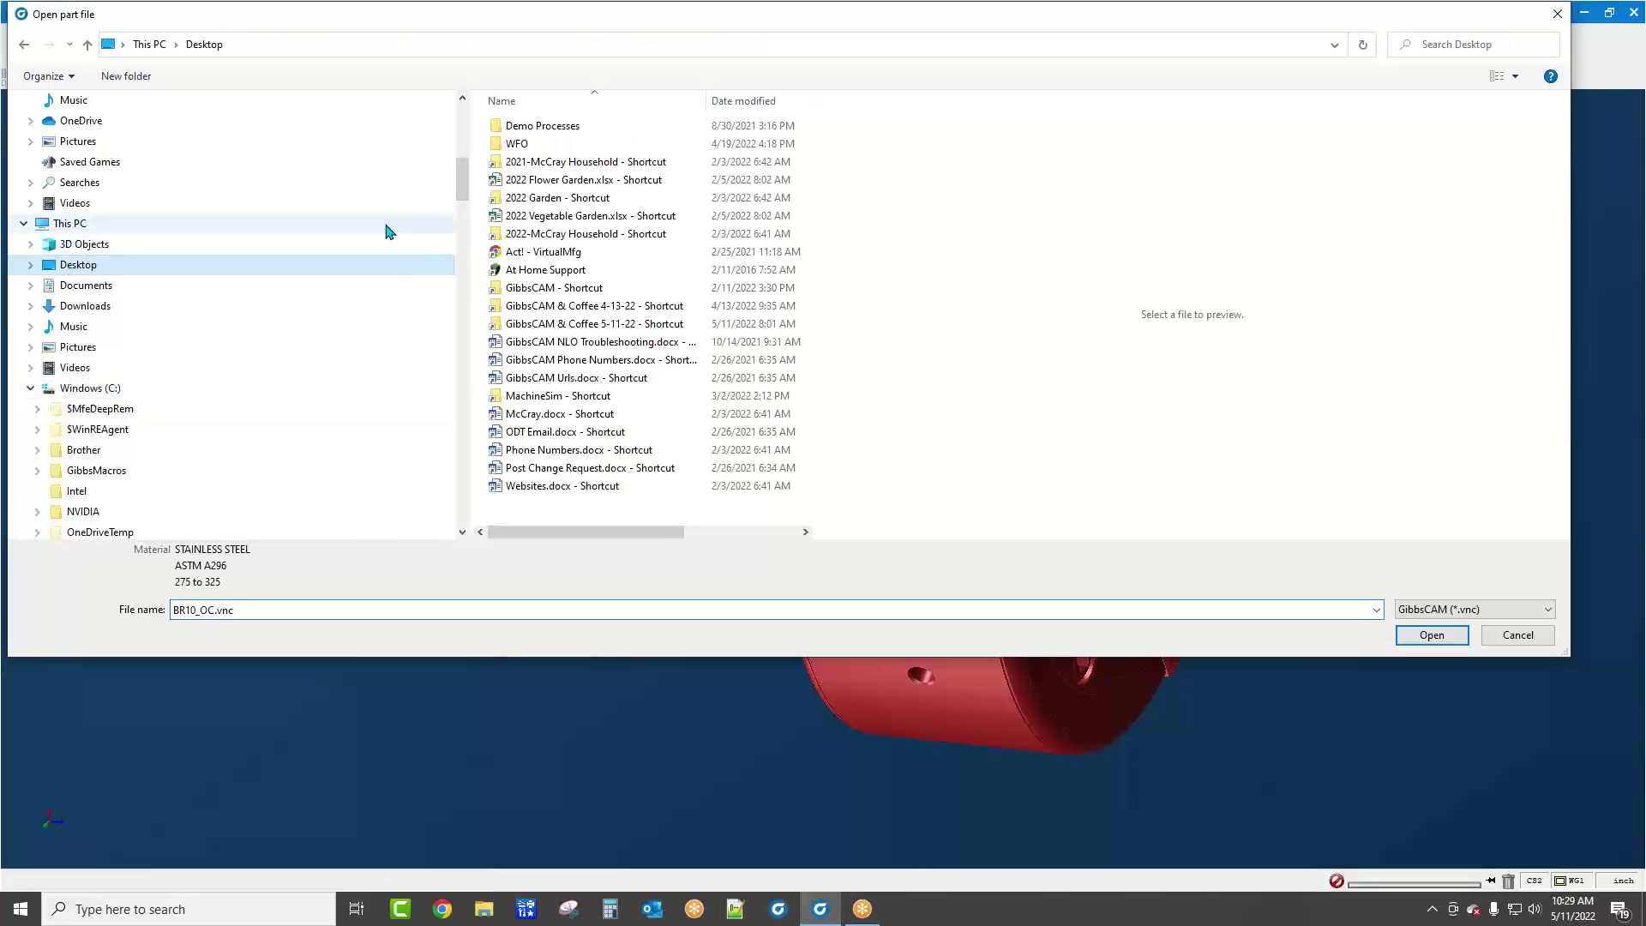
{"action": "double_click", "coordinate": [548, 327]}
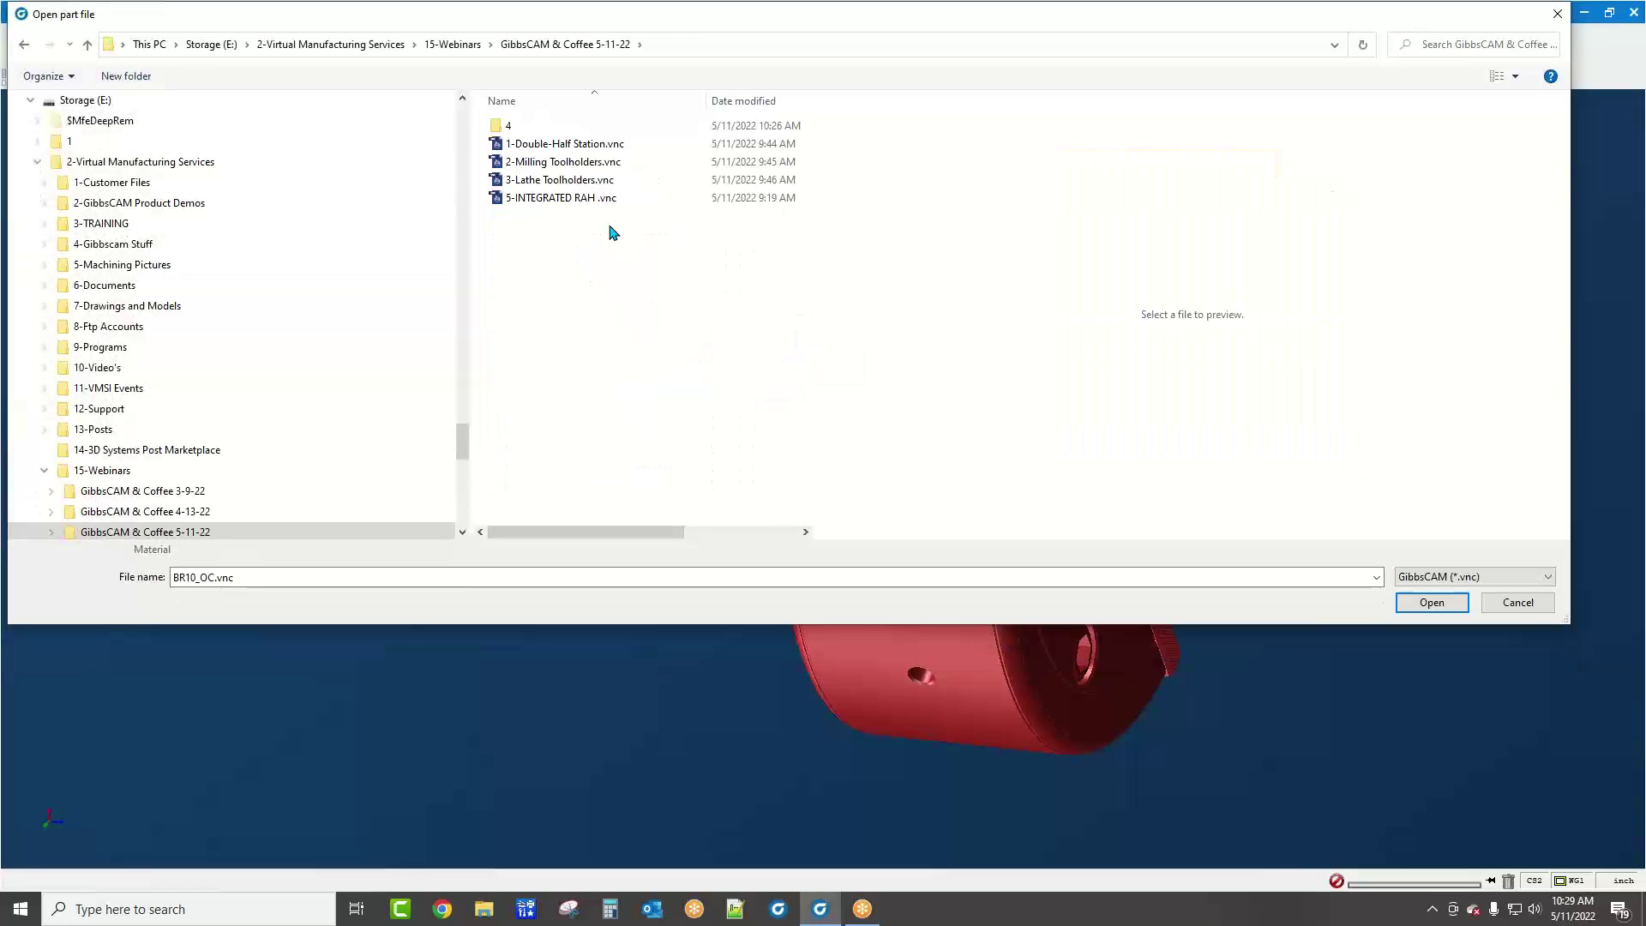
{"action": "left_click", "coordinate": [553, 199]}
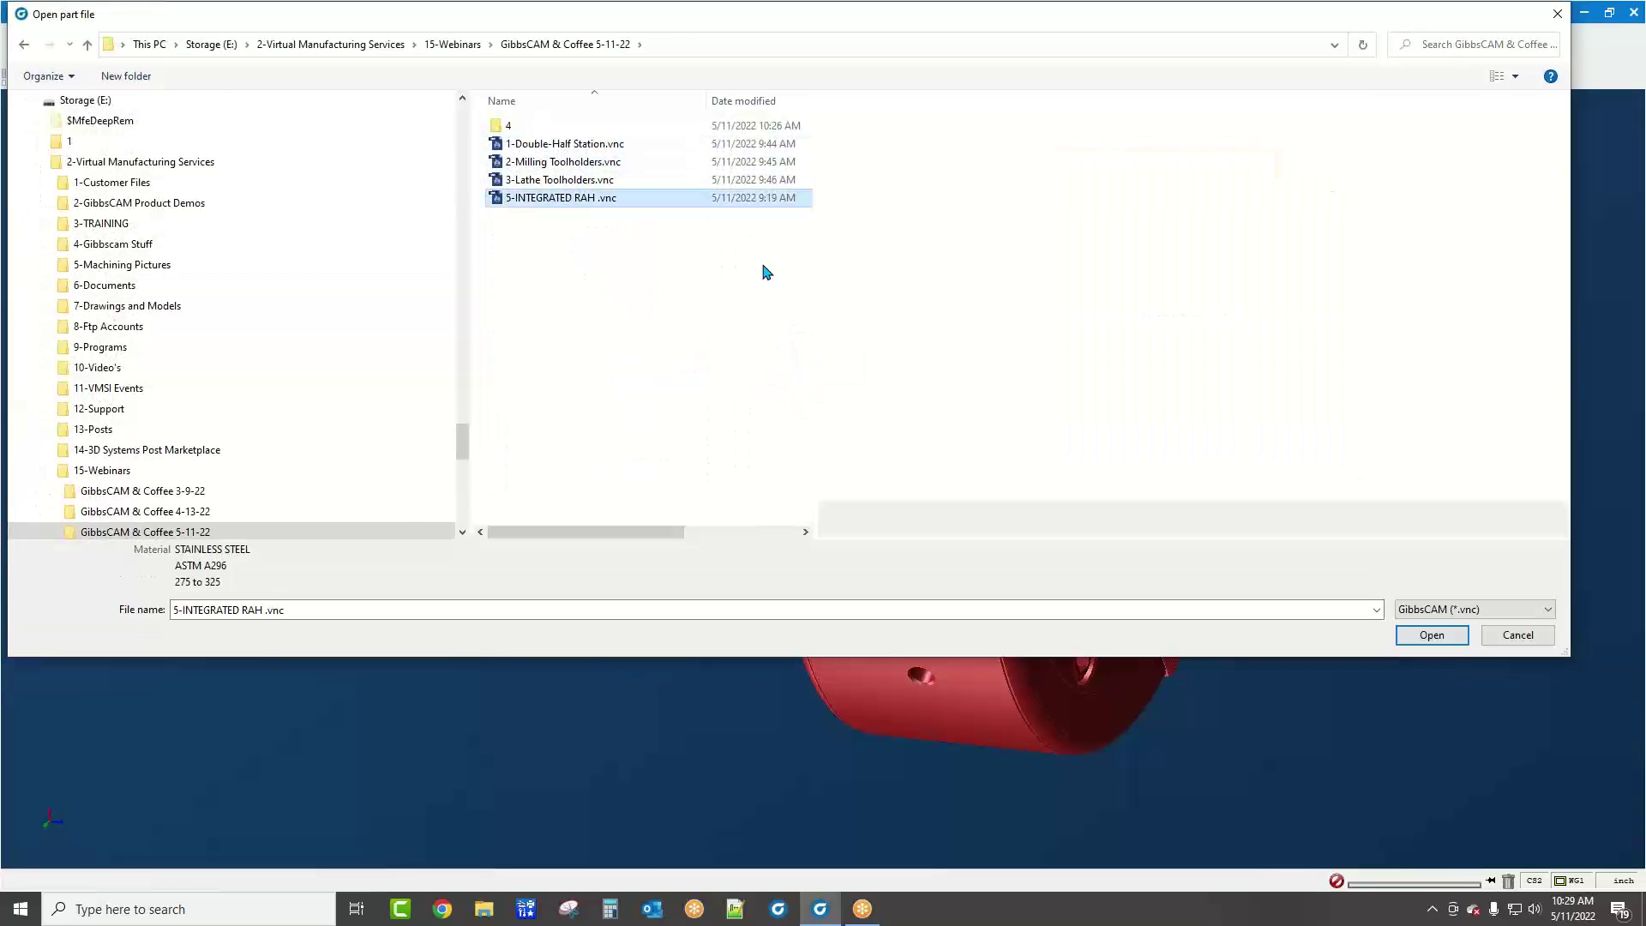
{"action": "double_click", "coordinate": [582, 198]}
{"action": "left_click", "coordinate": [840, 495]}
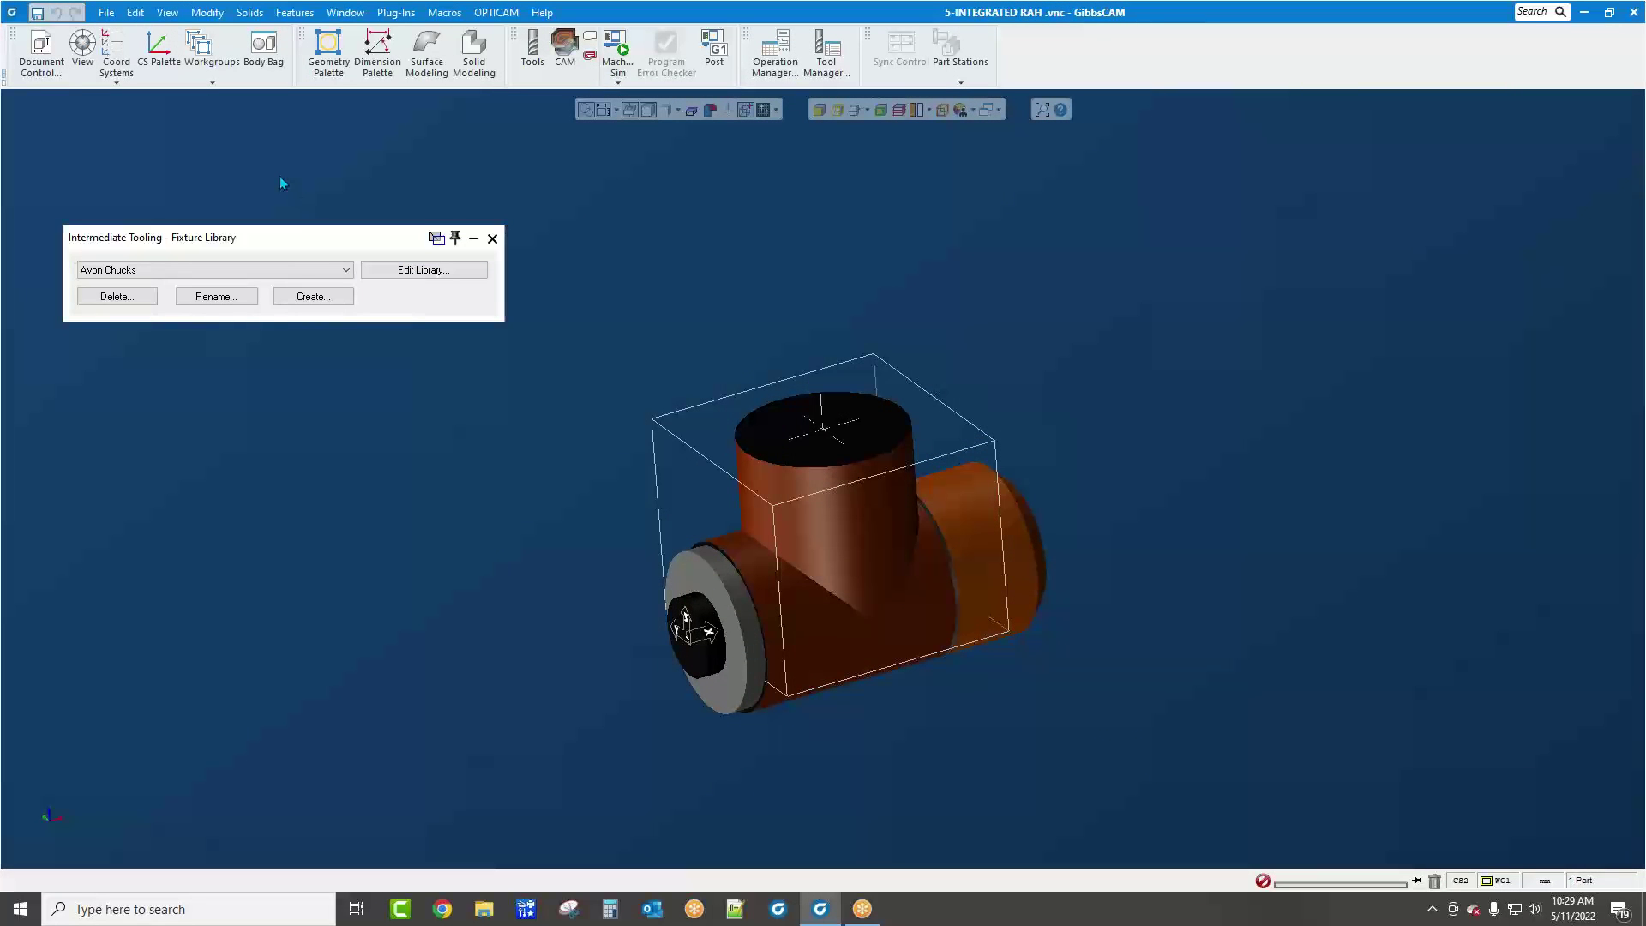
{"action": "left_click", "coordinate": [494, 238]}
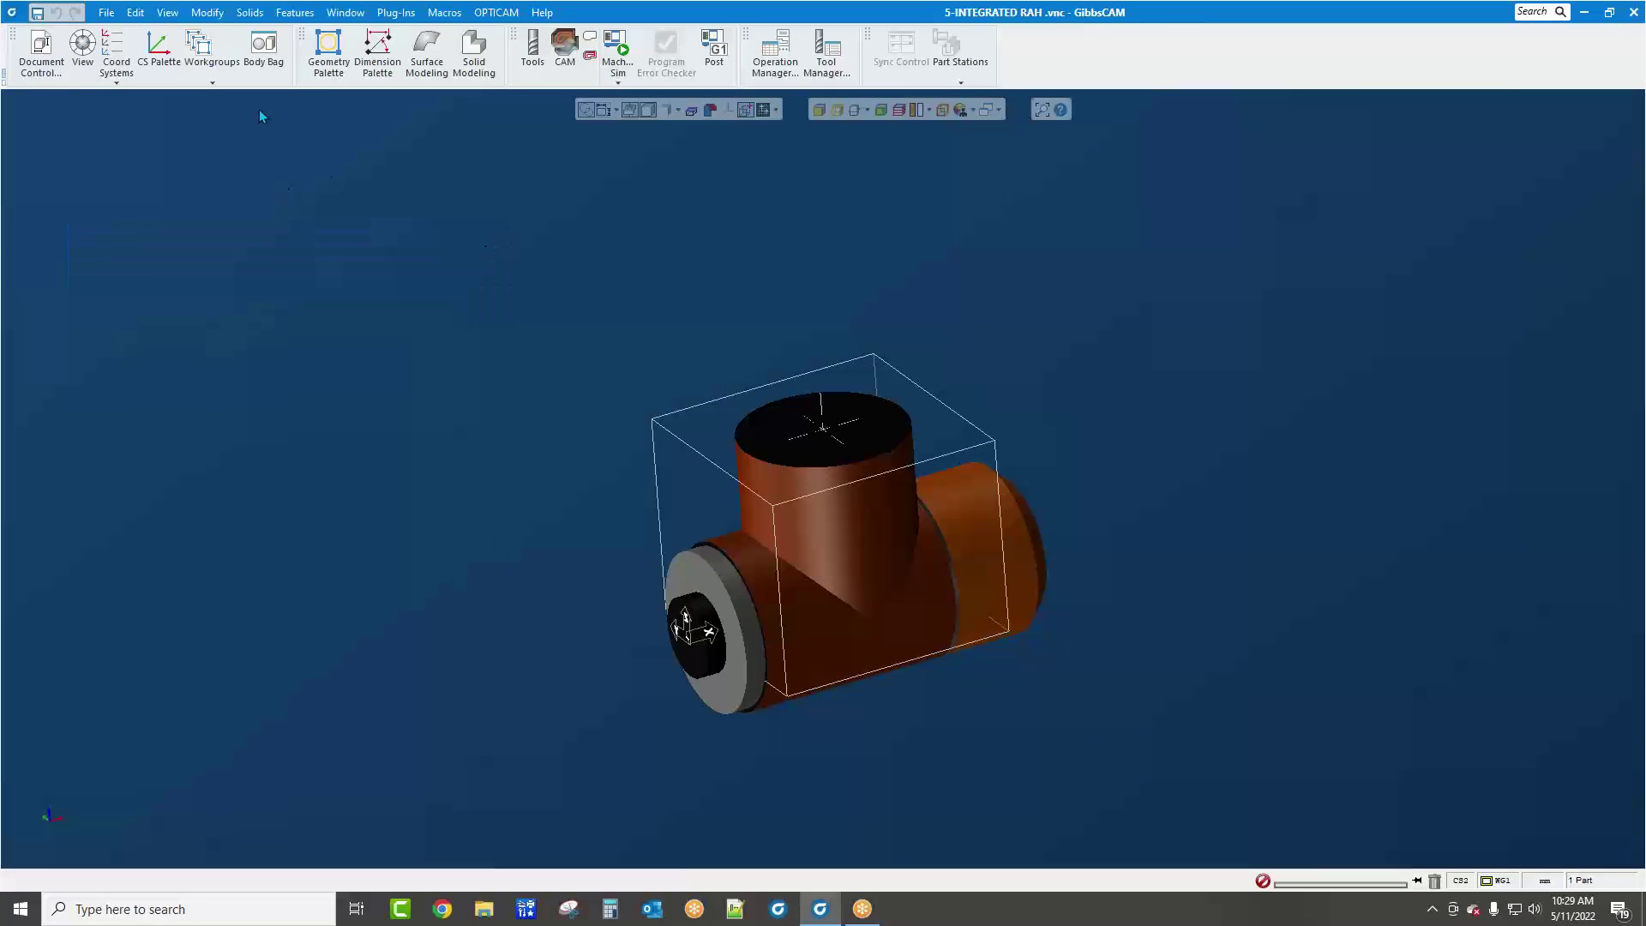
Examine the XY plane and Tool Pos. coordinate systems on the right-angle head, leaving Tool Pos. active
{"action": "left_click", "coordinate": [116, 47]}
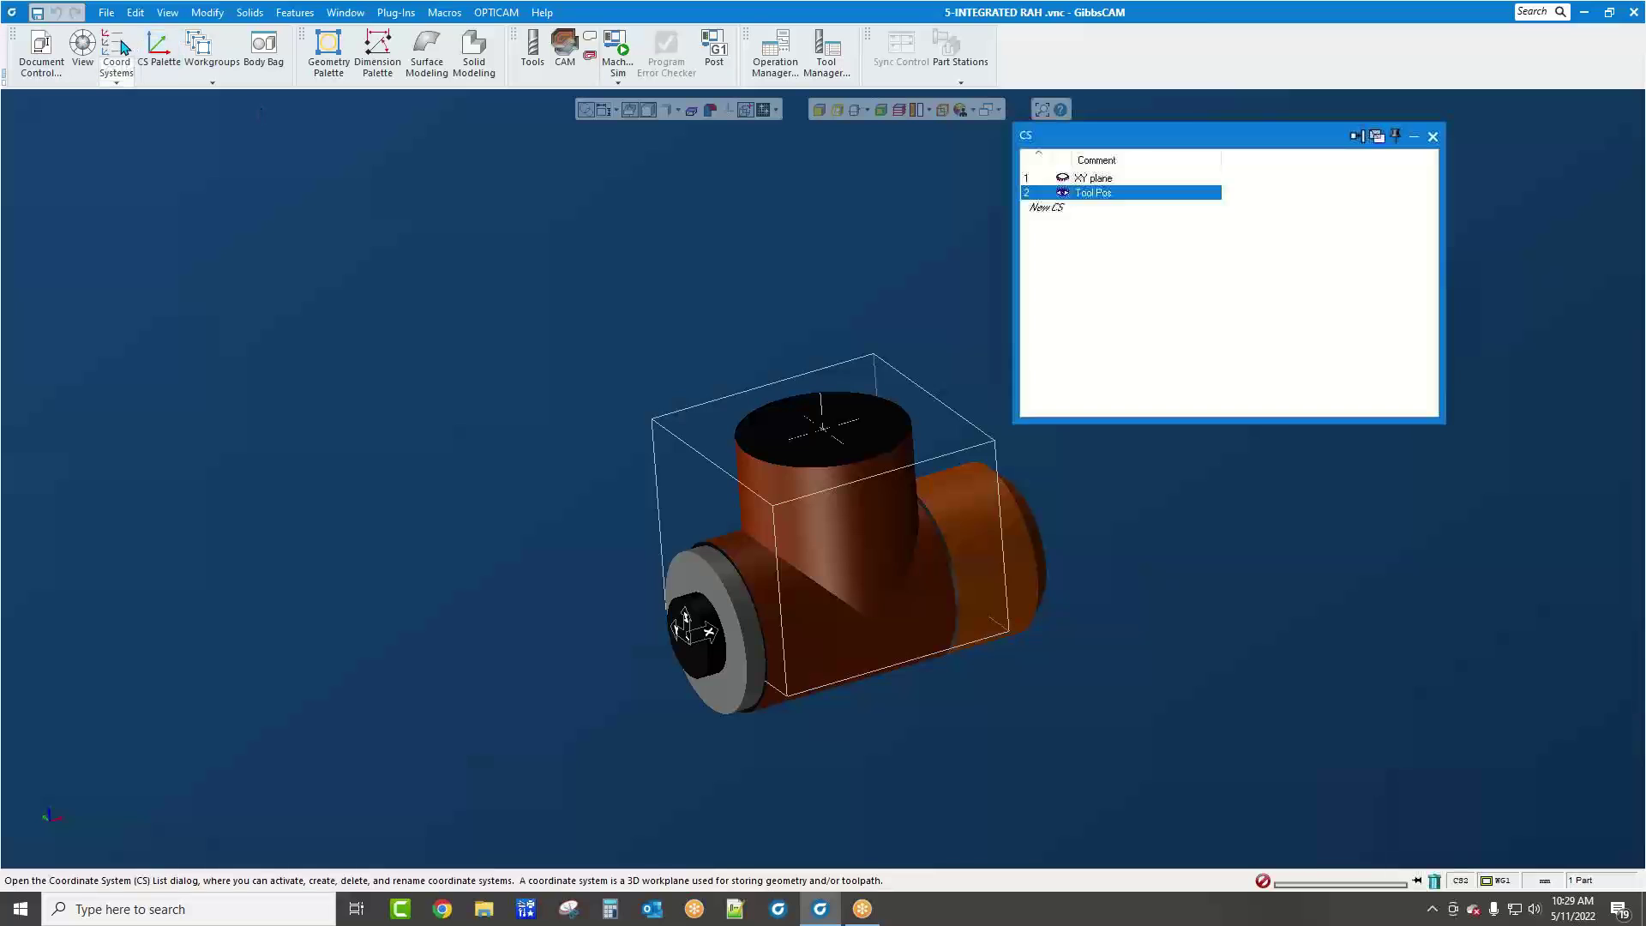
{"action": "left_click", "coordinate": [1113, 177]}
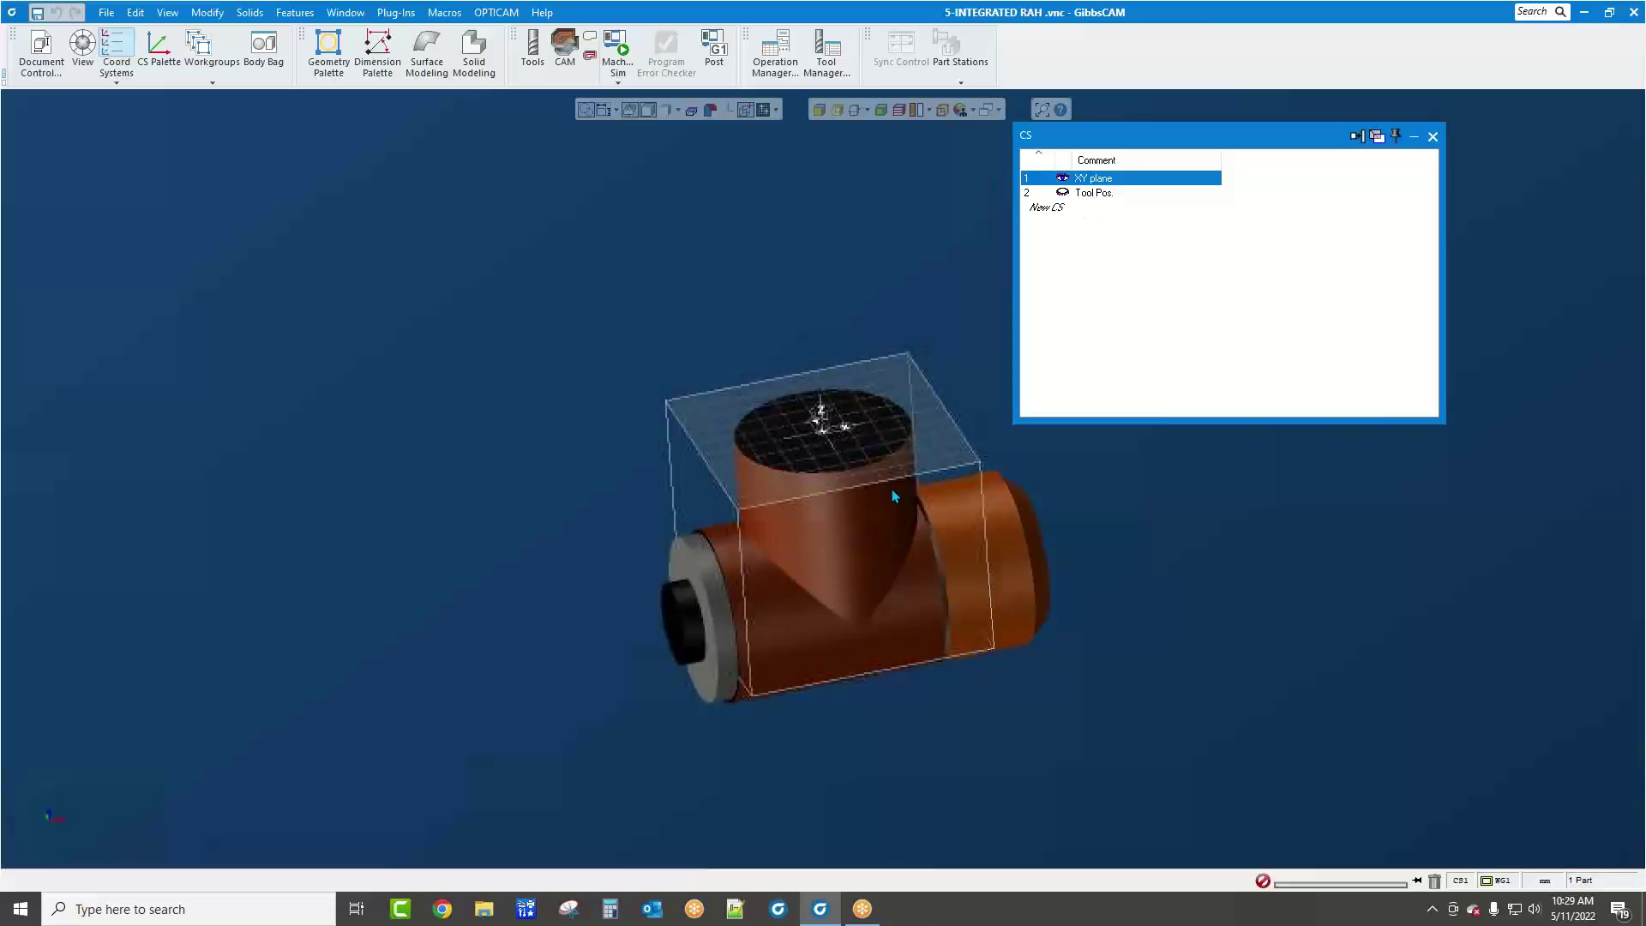
{"action": "left_click", "coordinate": [1091, 192]}
{"action": "middle_click_drag", "start_coordinate": [994, 645], "coordinate": [897, 649]}
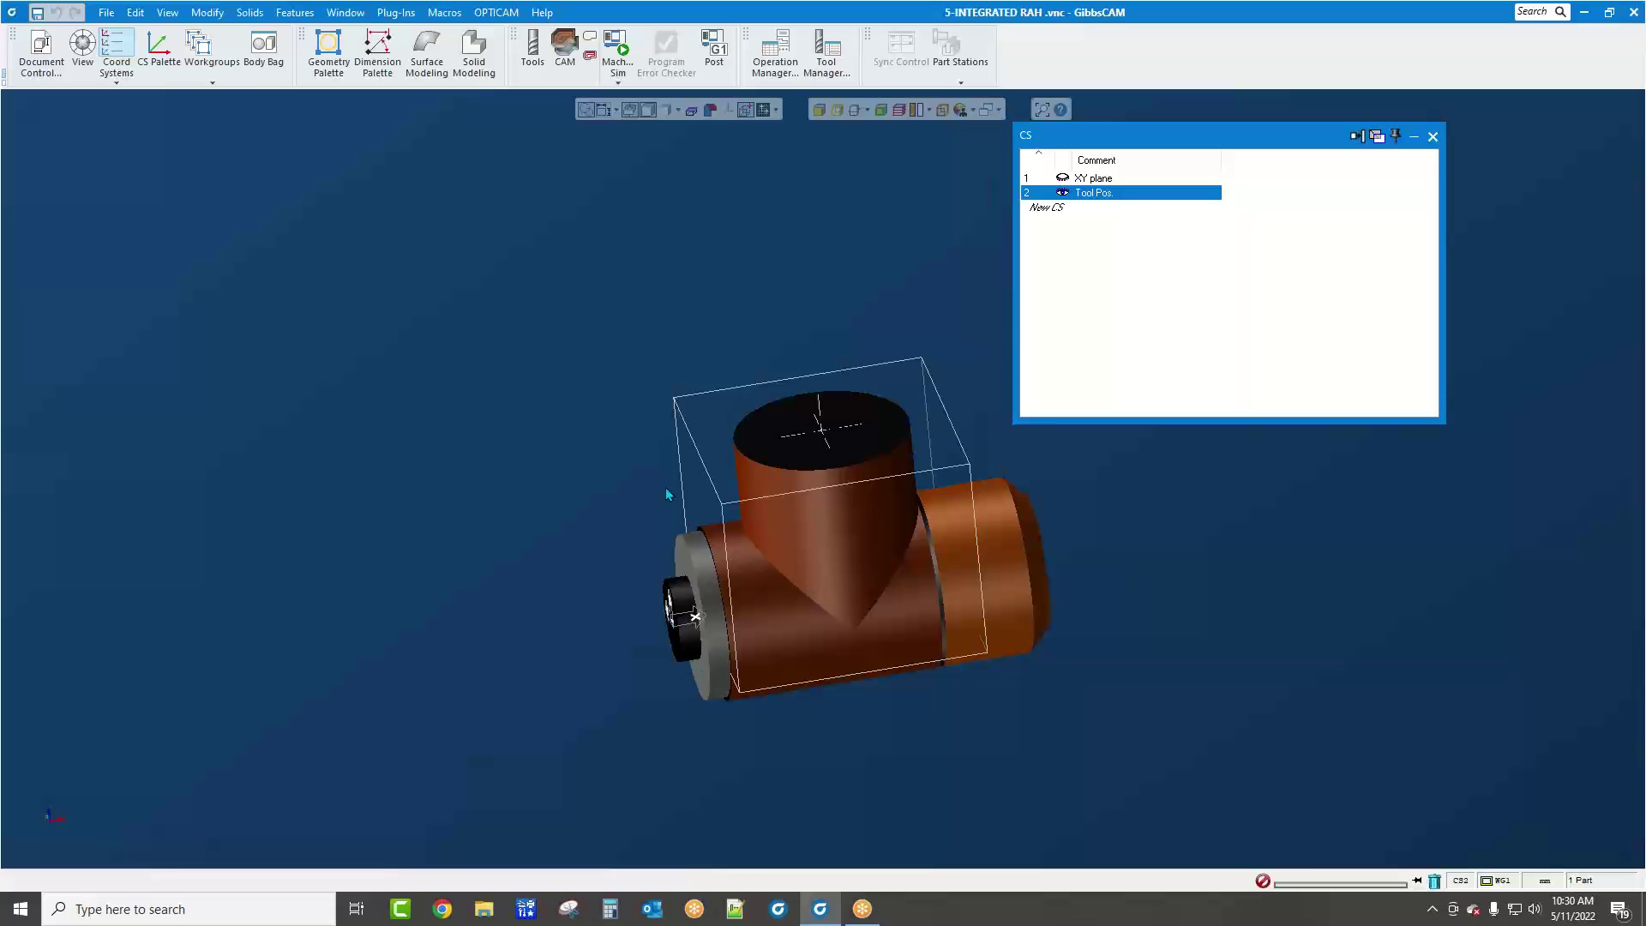
{"action": "left_click", "coordinate": [1432, 136]}
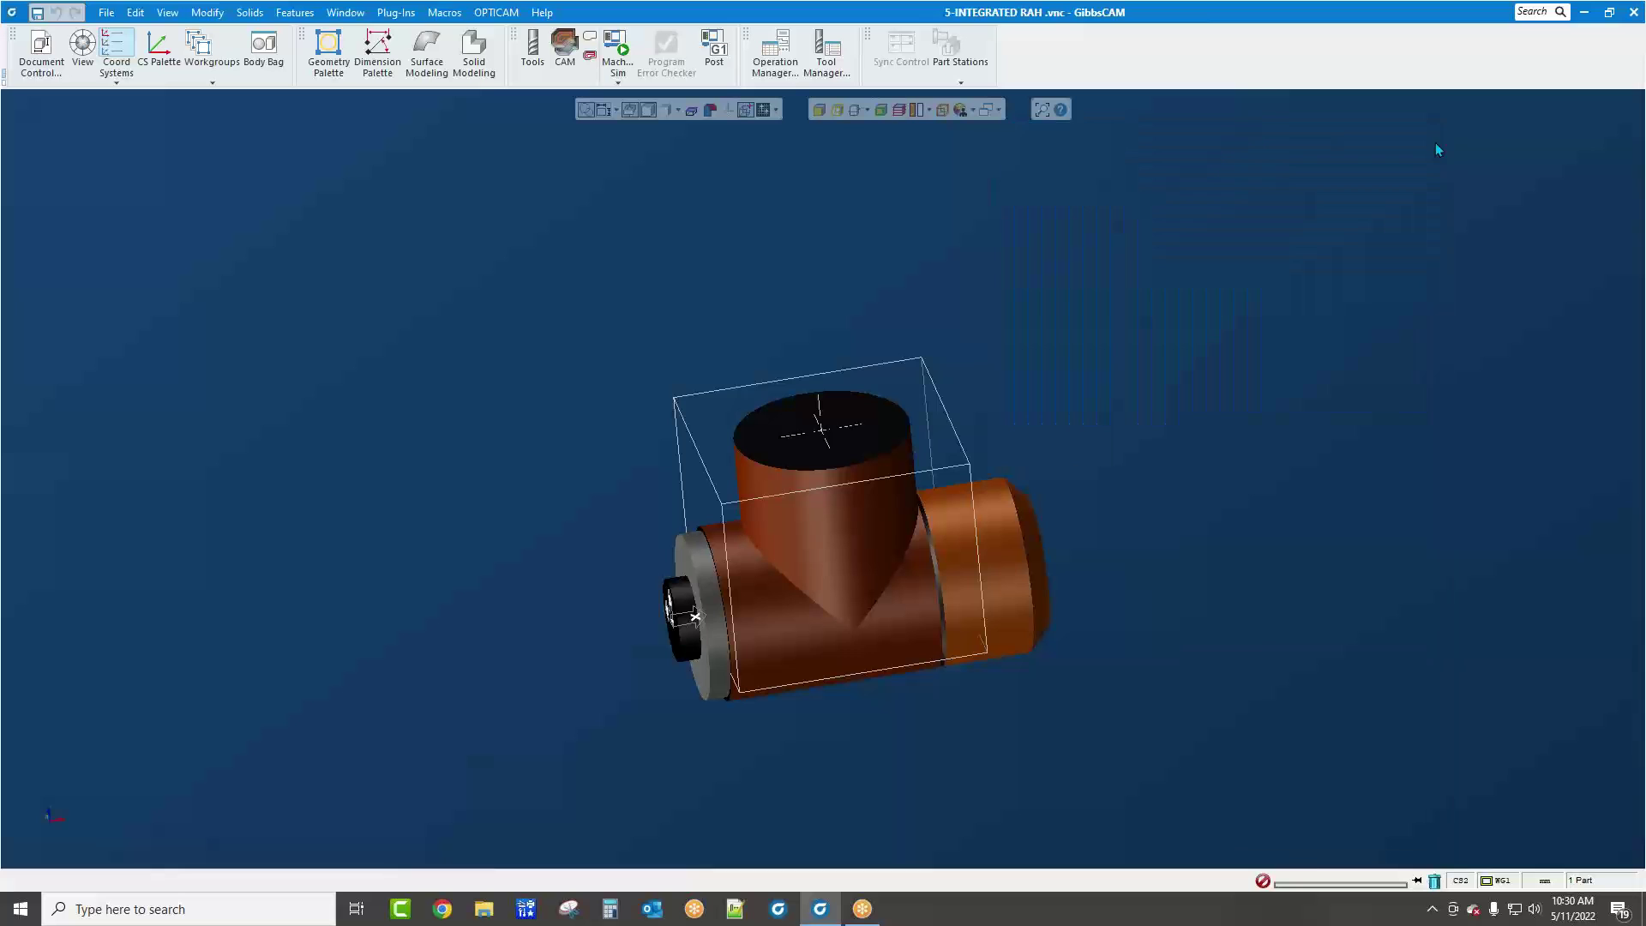
Open 1-Double-Half Station.vnc from the same folder without saving changes to 5-INTEGRATED RAH .vnc
{"action": "left_click", "coordinate": [108, 13]}
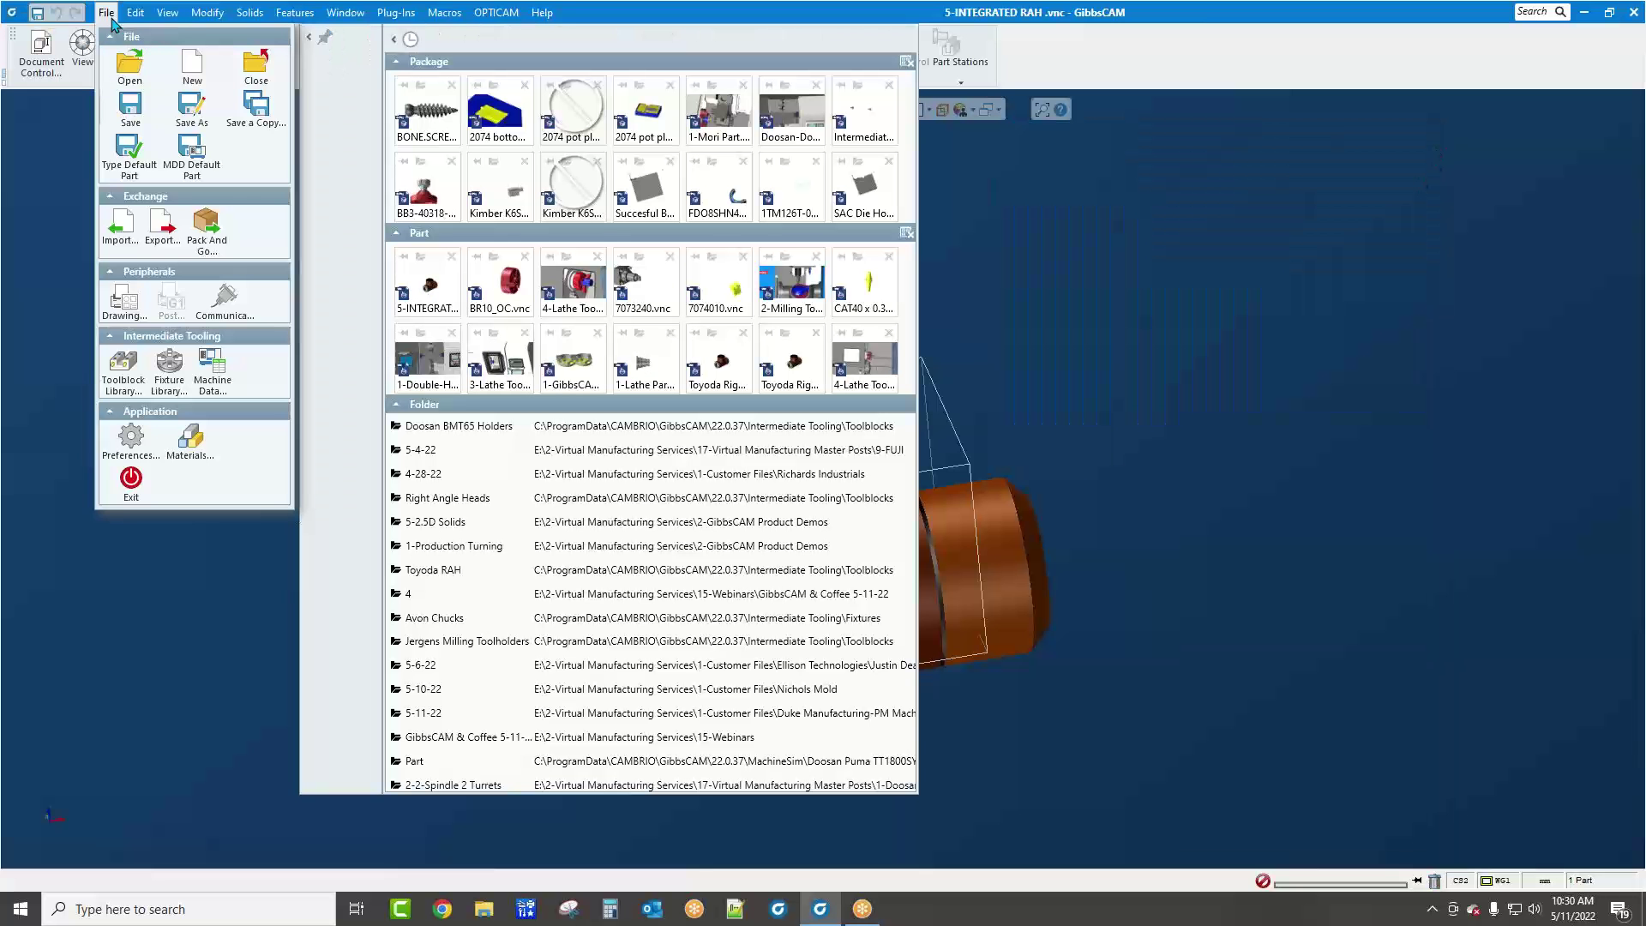
{"action": "left_click", "coordinate": [128, 82]}
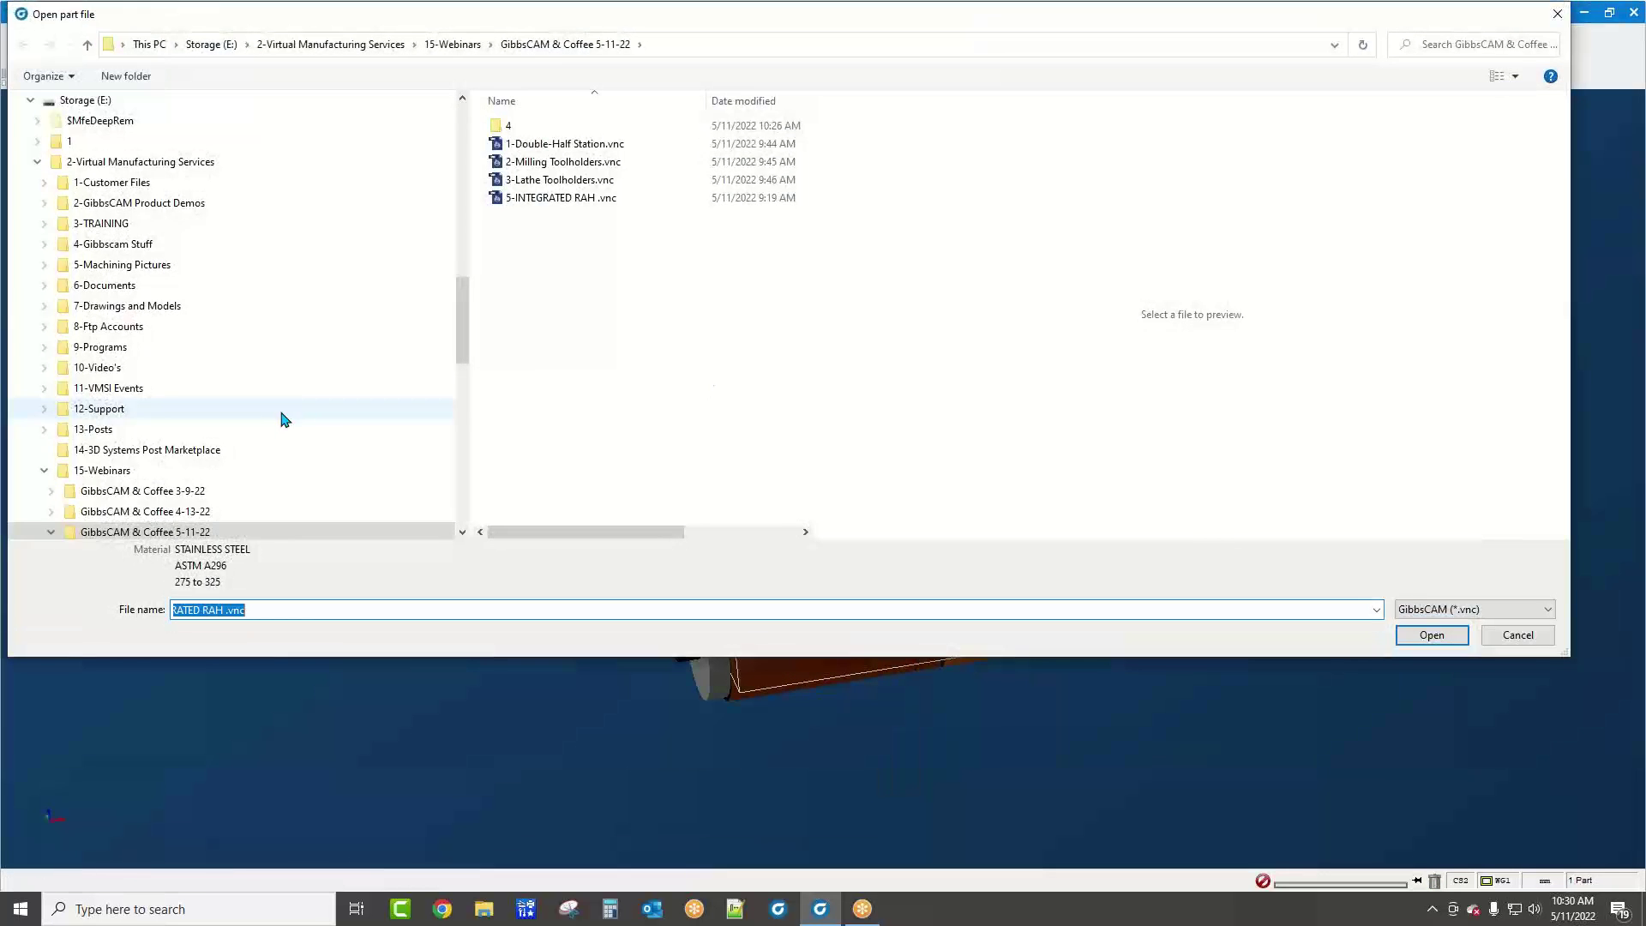
{"action": "left_click", "coordinate": [574, 144]}
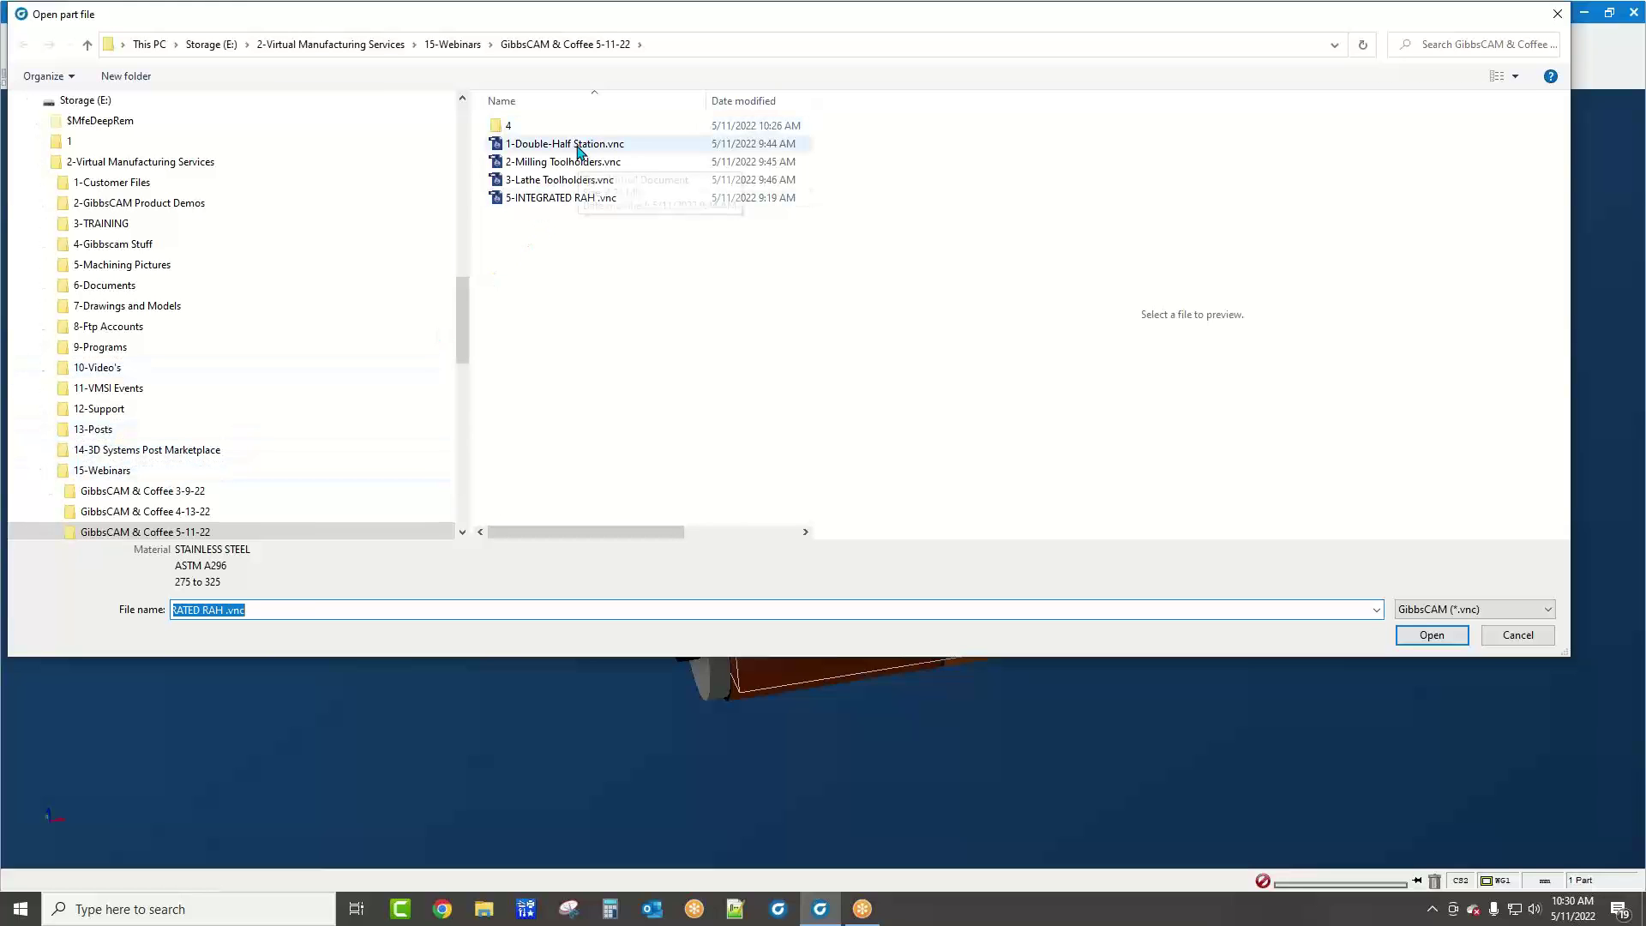
{"action": "double_click", "coordinate": [579, 151]}
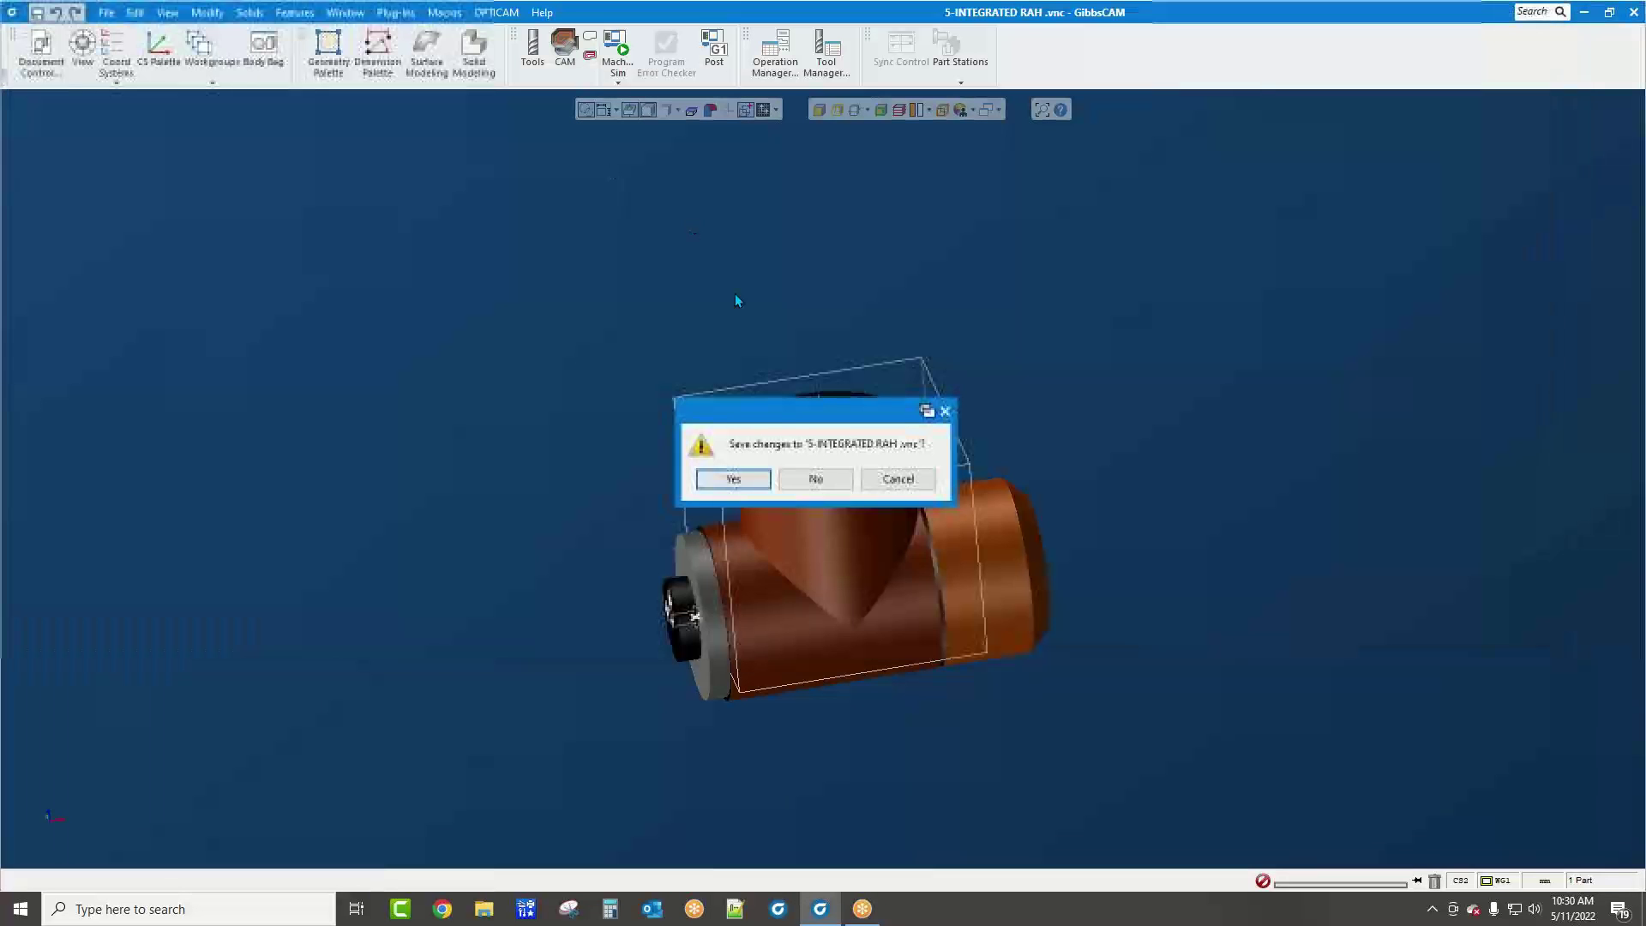
{"action": "left_click", "coordinate": [792, 482]}
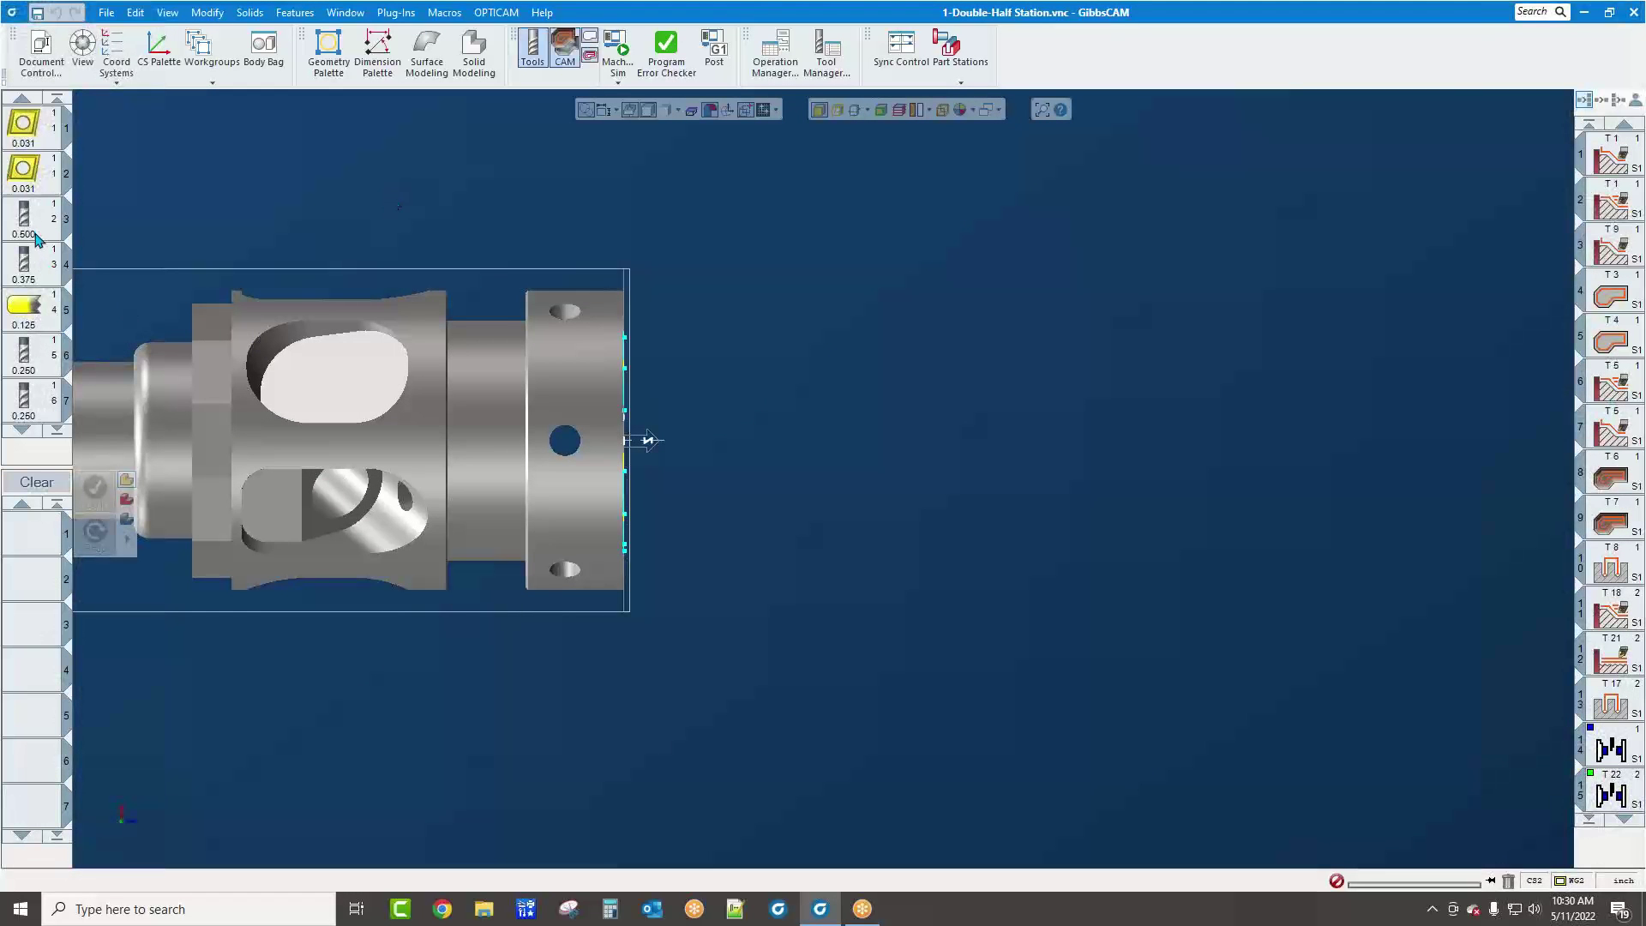
Open the tool setup data of milling tool 7 at Position 6 and examine its right-angle toolblock in the preview
{"action": "double_click", "coordinate": [58, 366]}
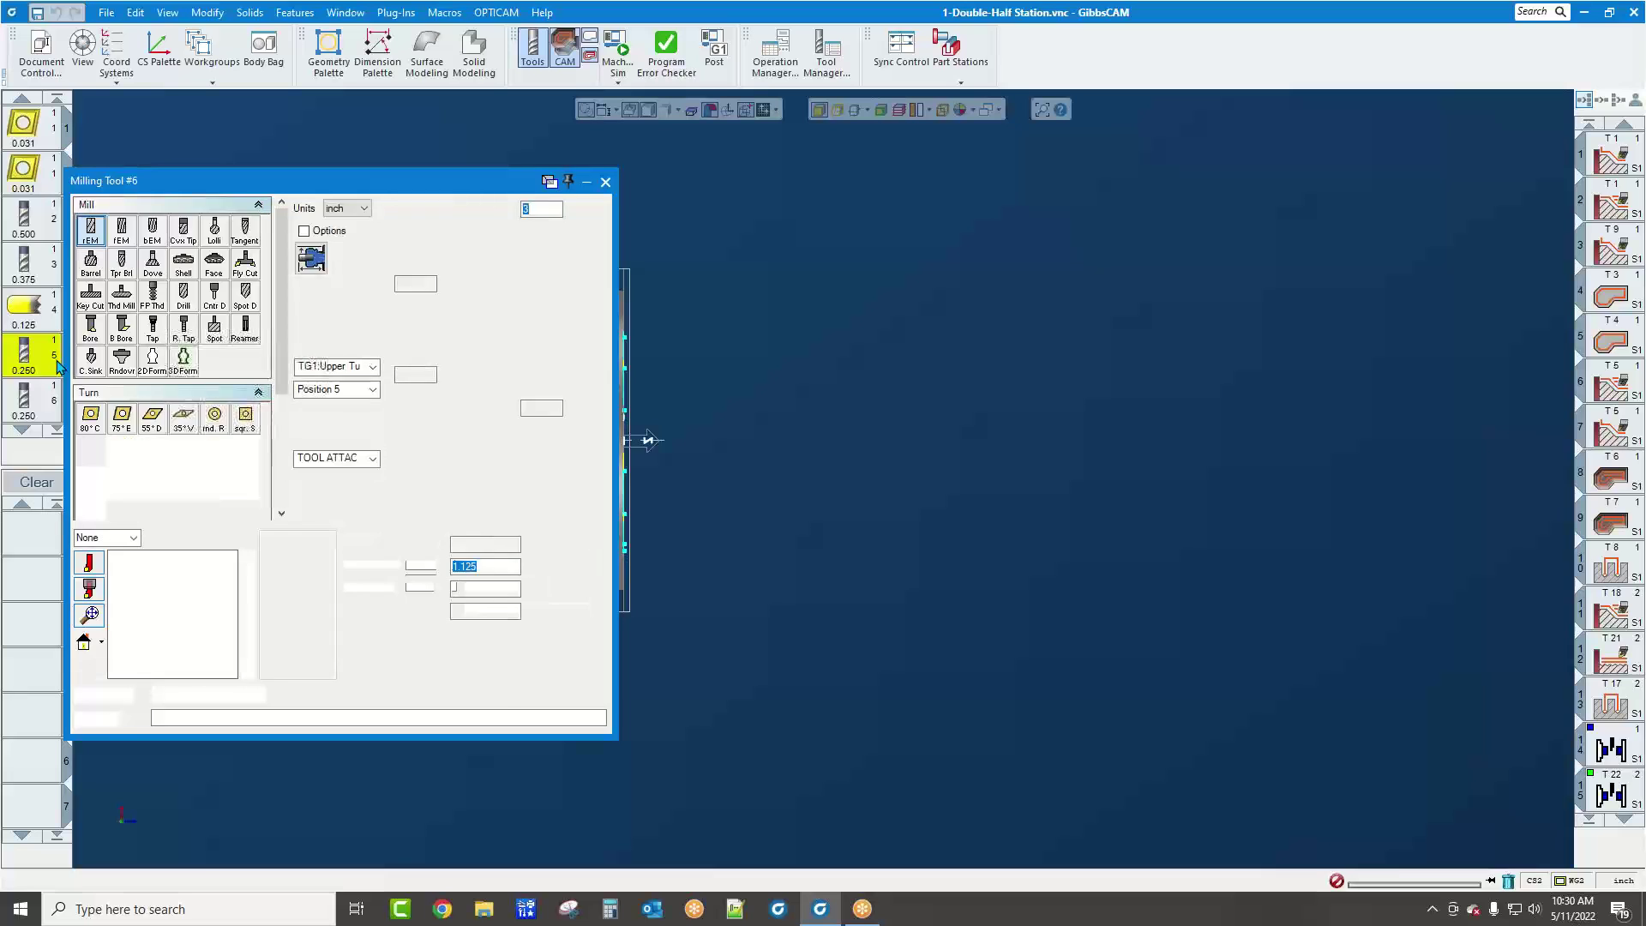
{"action": "left_click", "coordinate": [21, 411]}
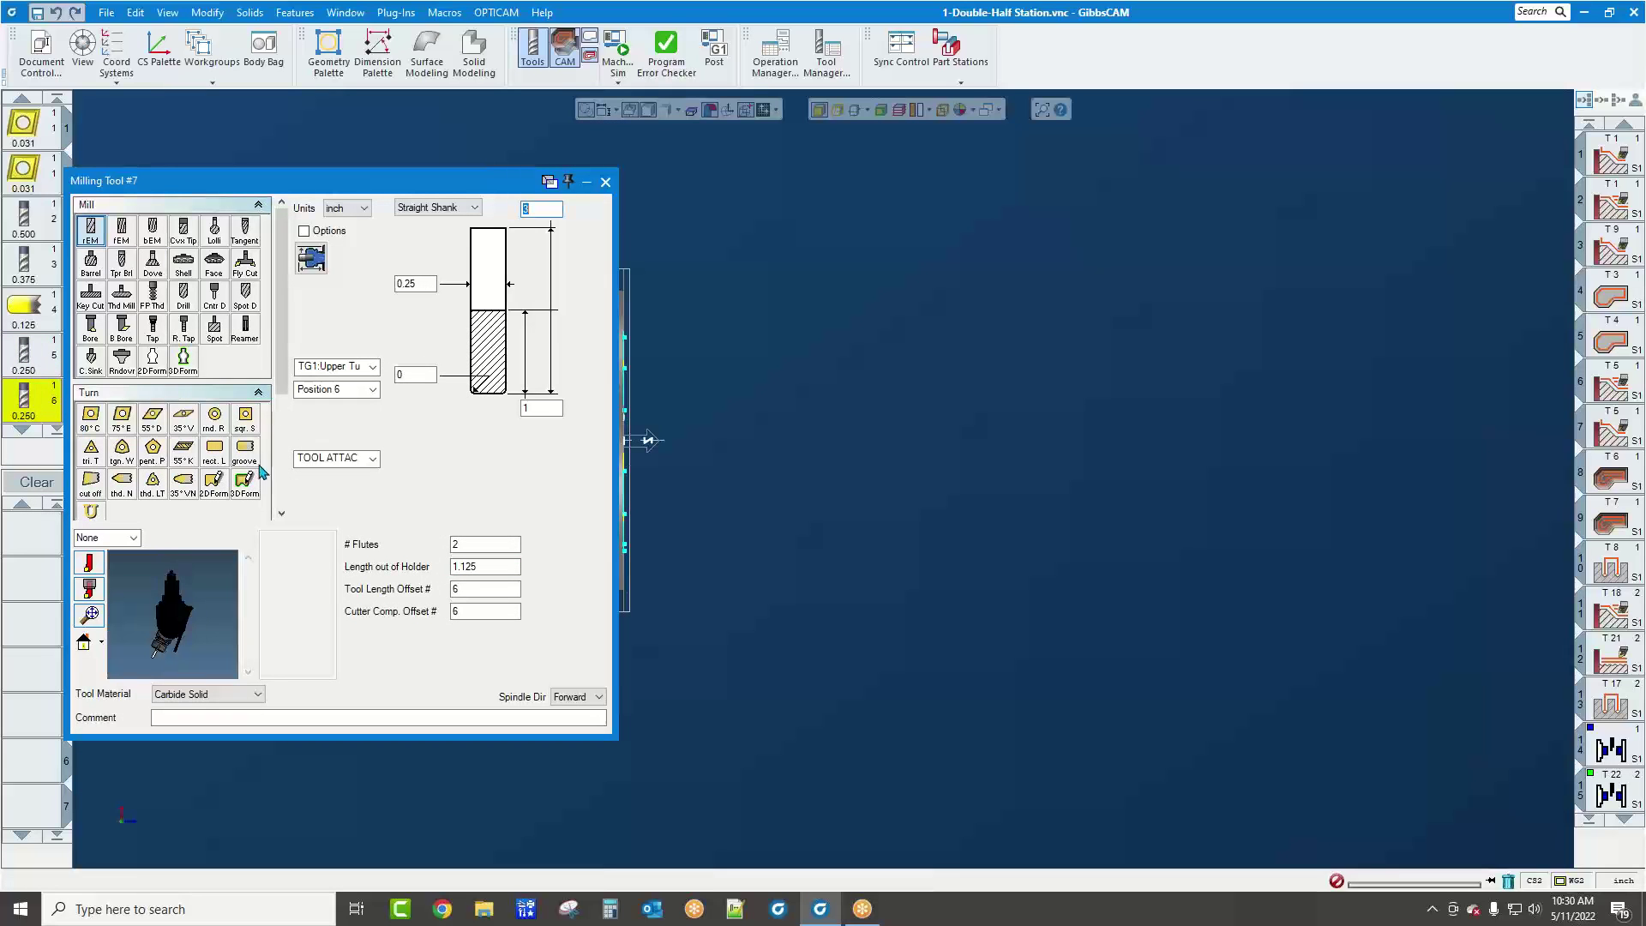
{"action": "left_click_drag", "start_coordinate": [426, 187], "coordinate": [949, 224]}
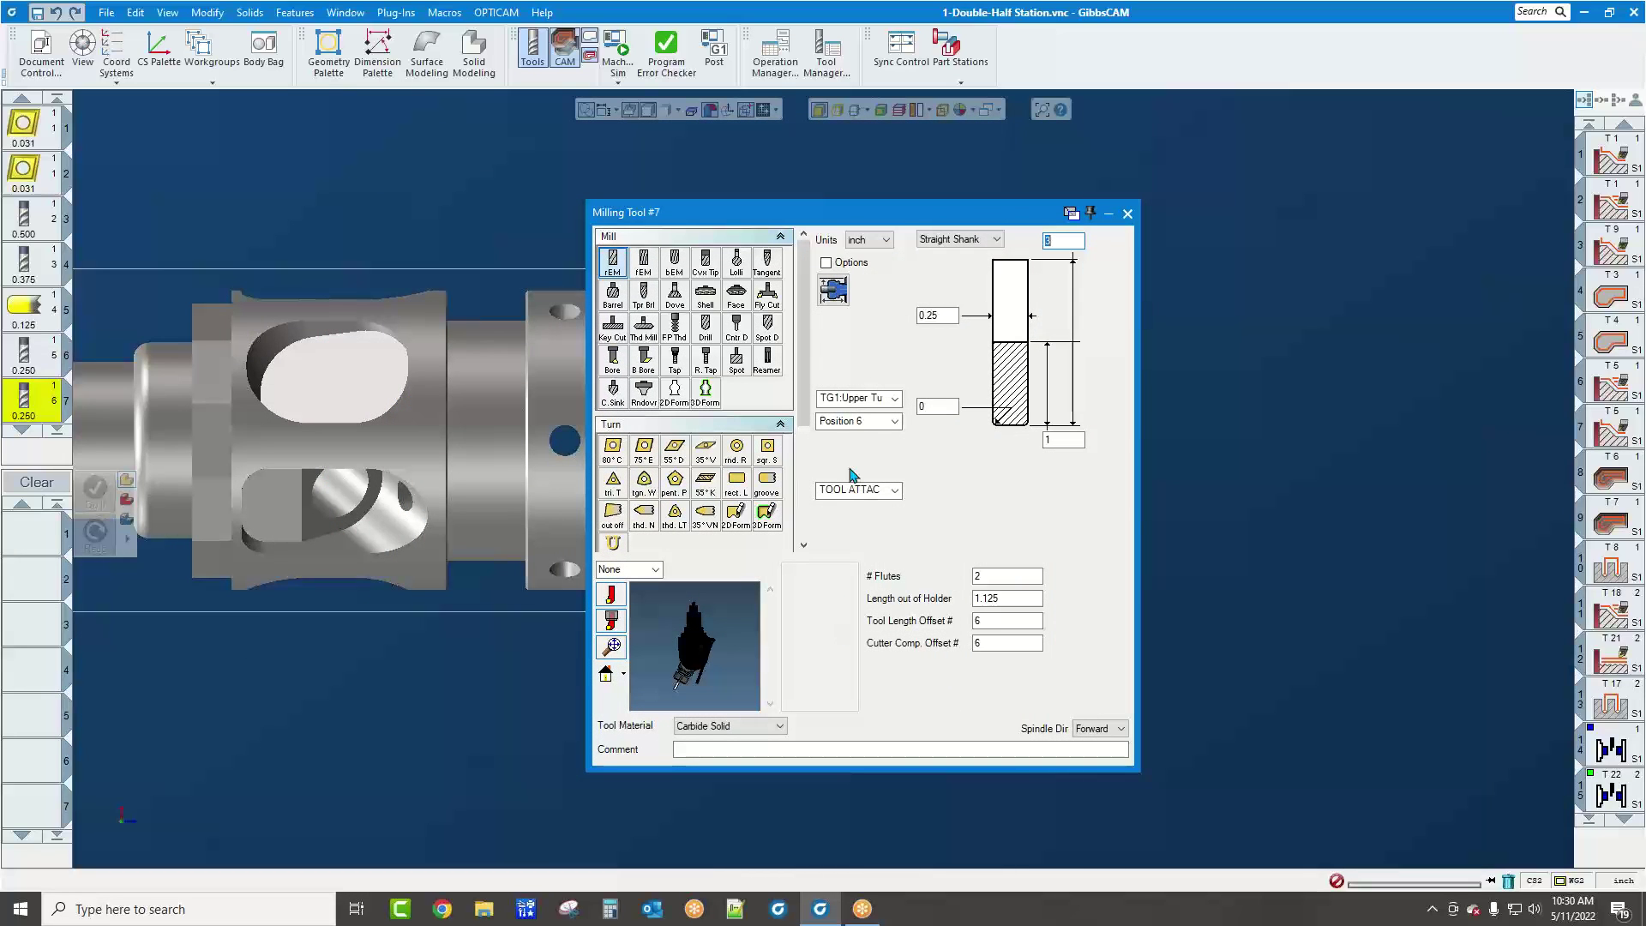
{"action": "left_click", "coordinate": [833, 291]}
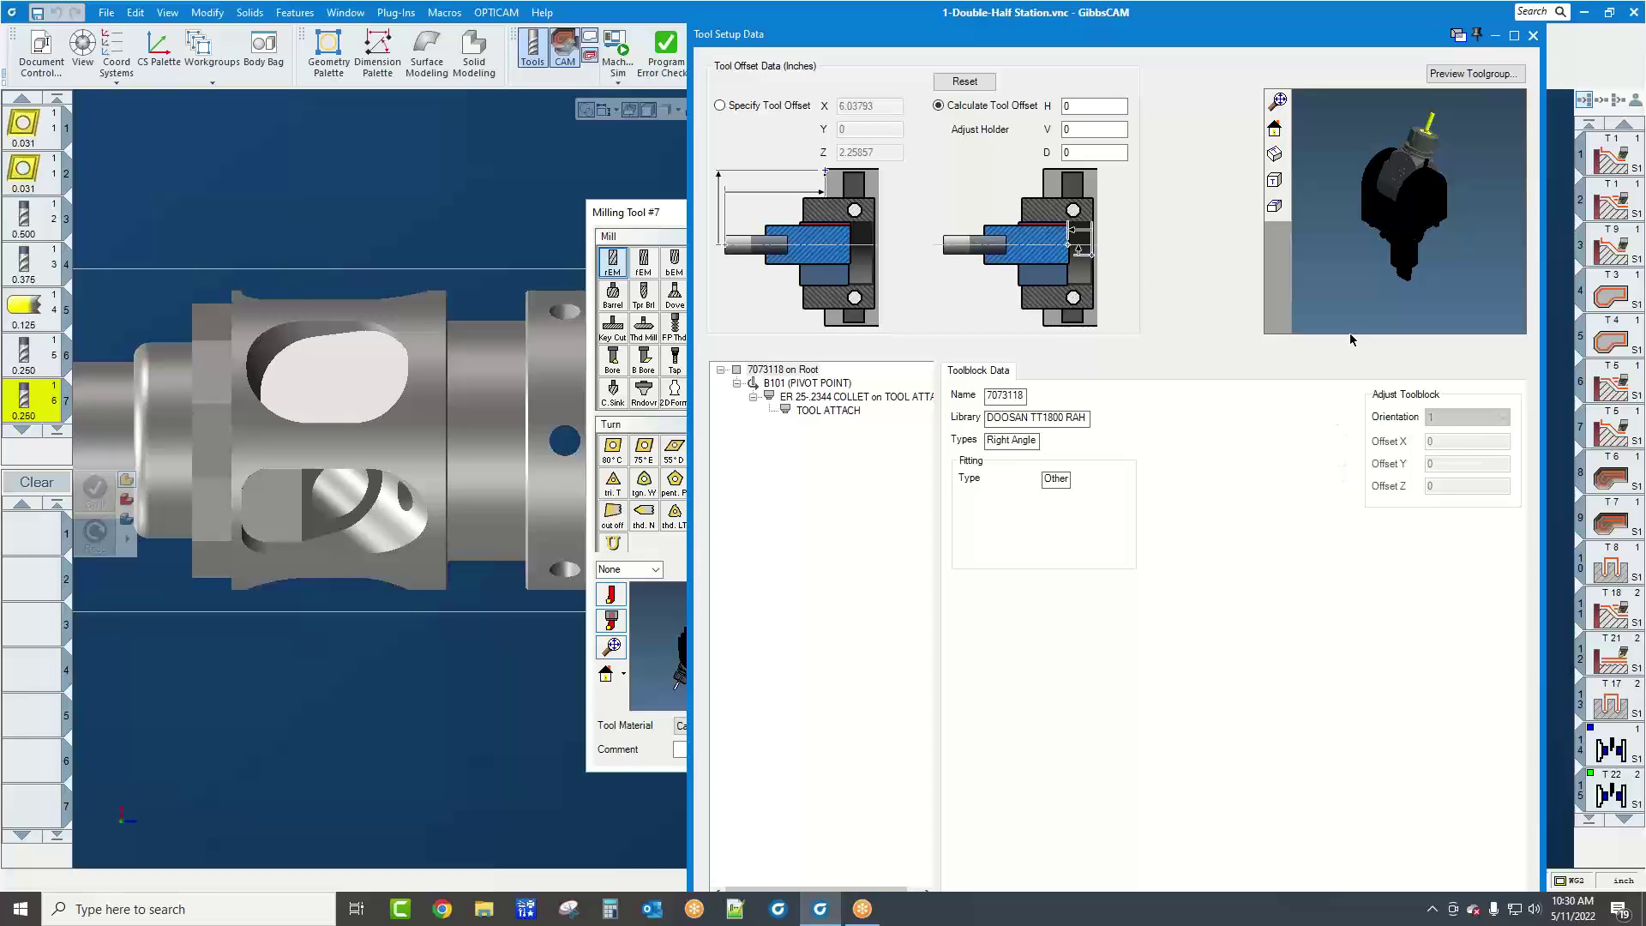
{"action": "left_click_drag", "start_coordinate": [1419, 251], "coordinate": [1372, 177]}
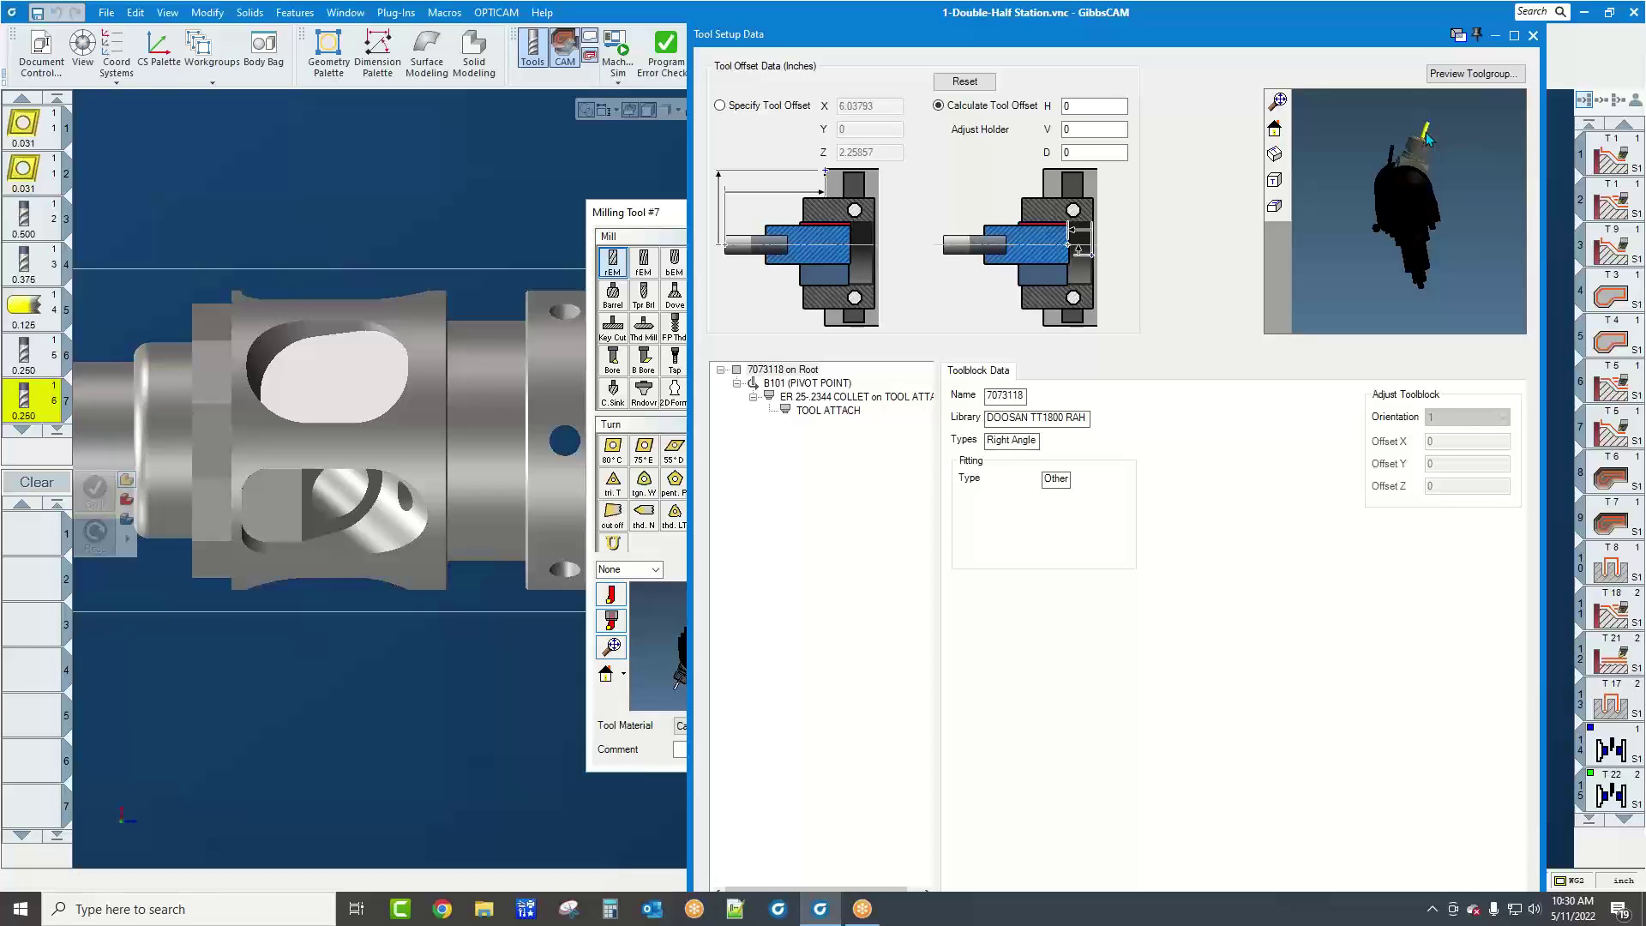
Try manual axis values of -45 and -90 for B101 (PIVOT POINT), and set it back to -30
{"action": "left_click", "coordinate": [799, 385]}
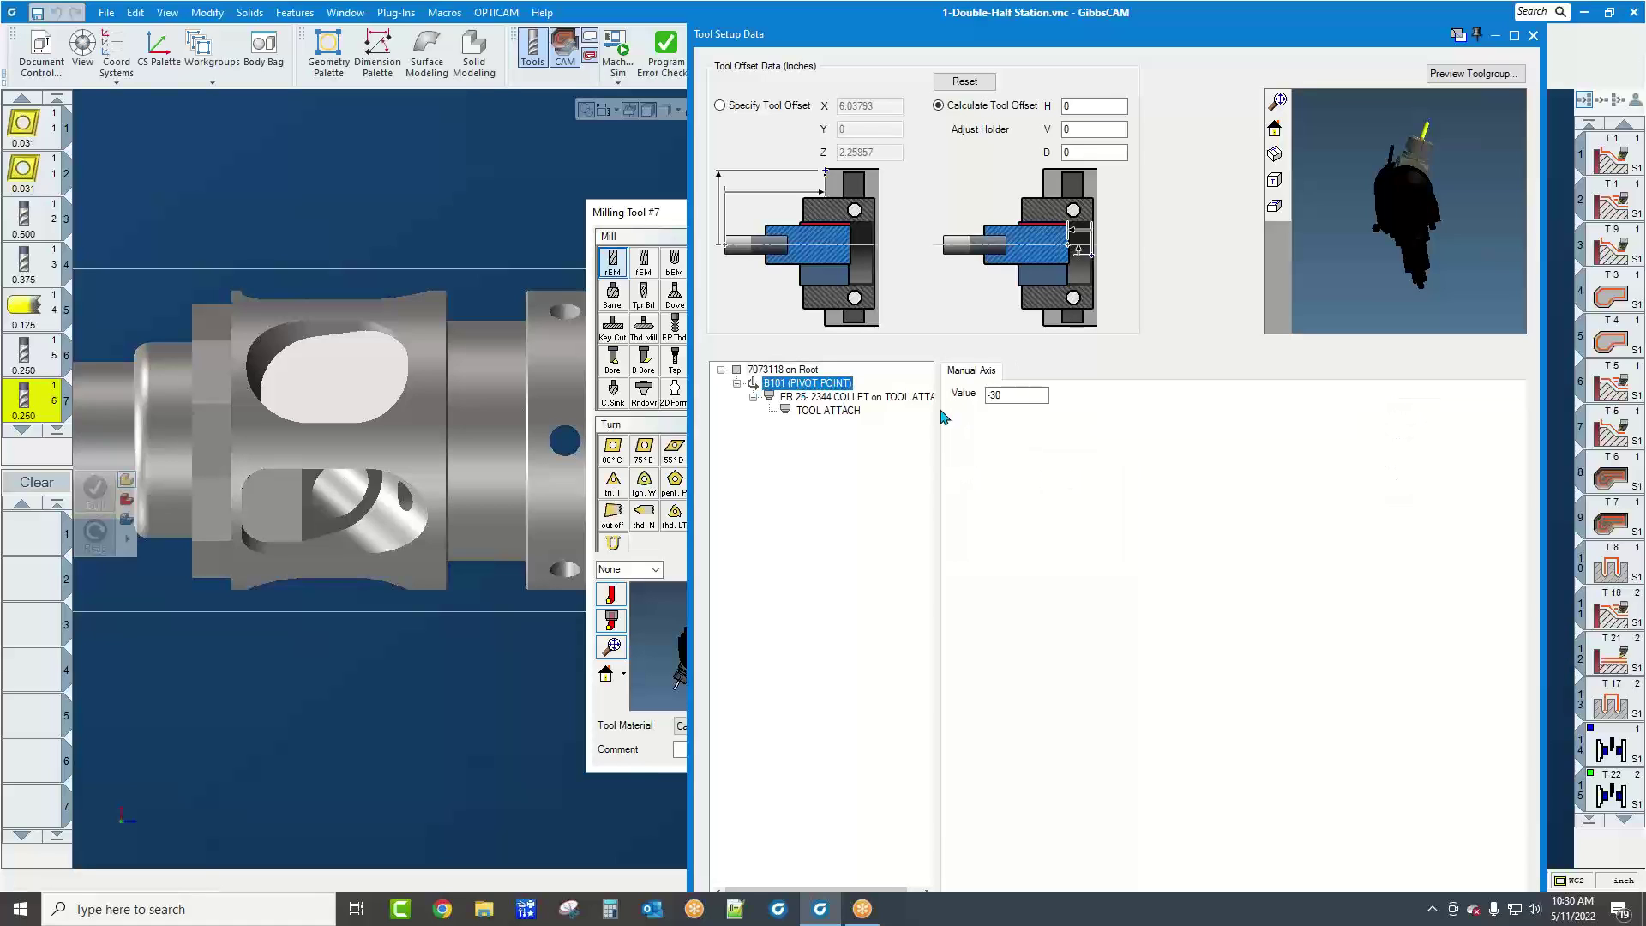
{"action": "double_click", "coordinate": [1016, 395]}
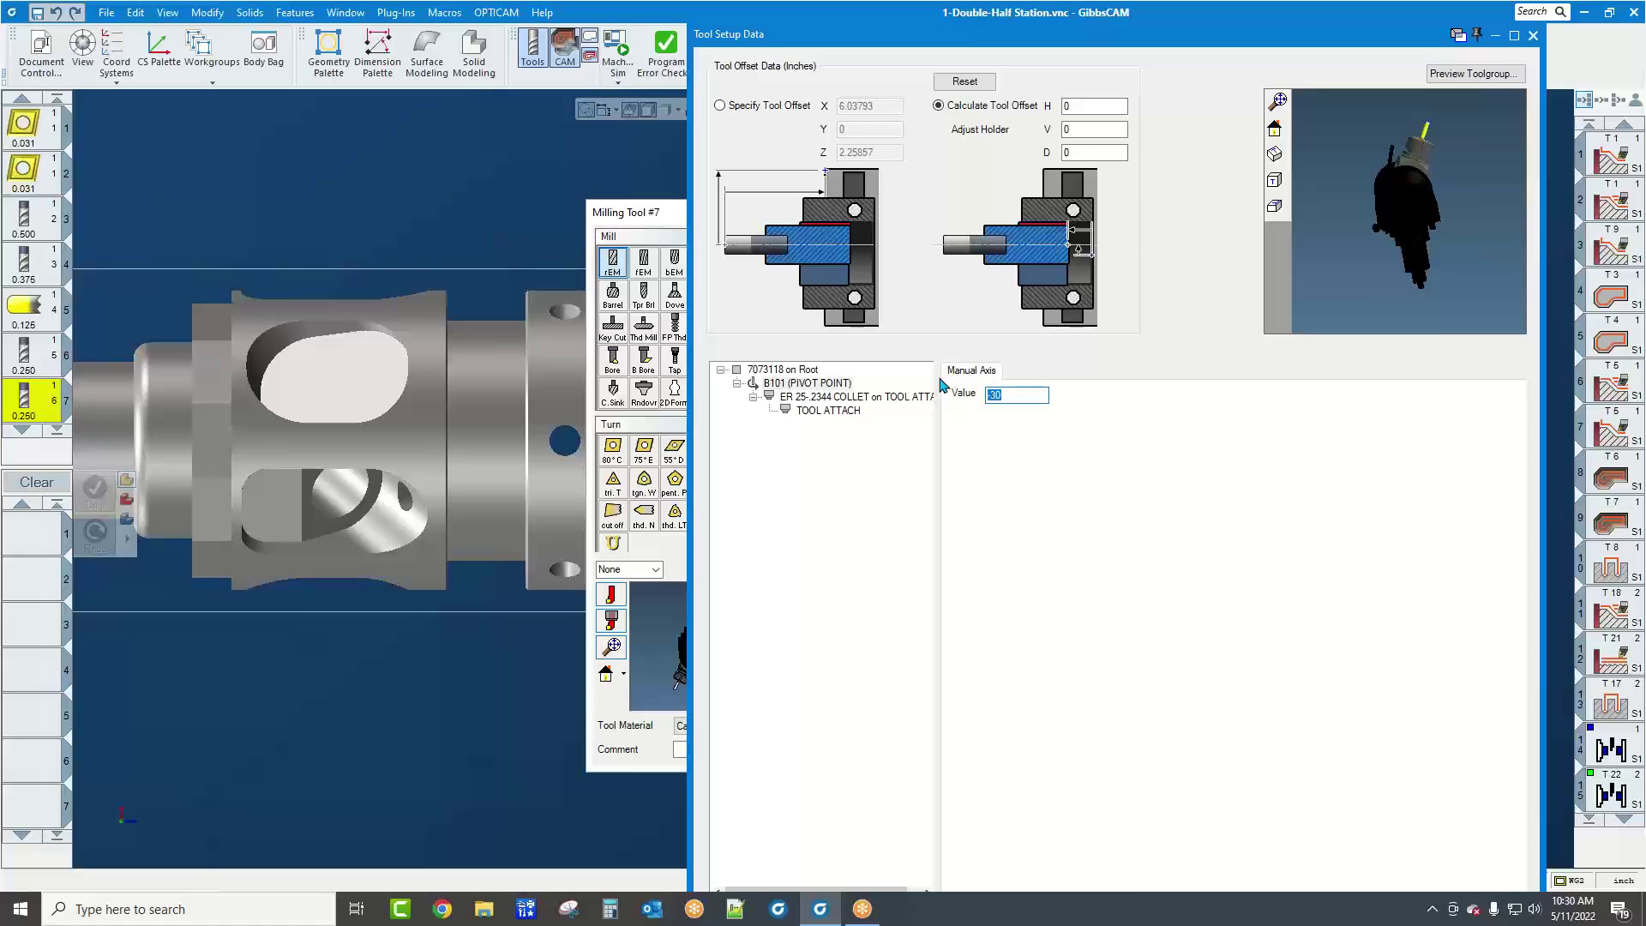
{"action": "type", "text": "-45"}
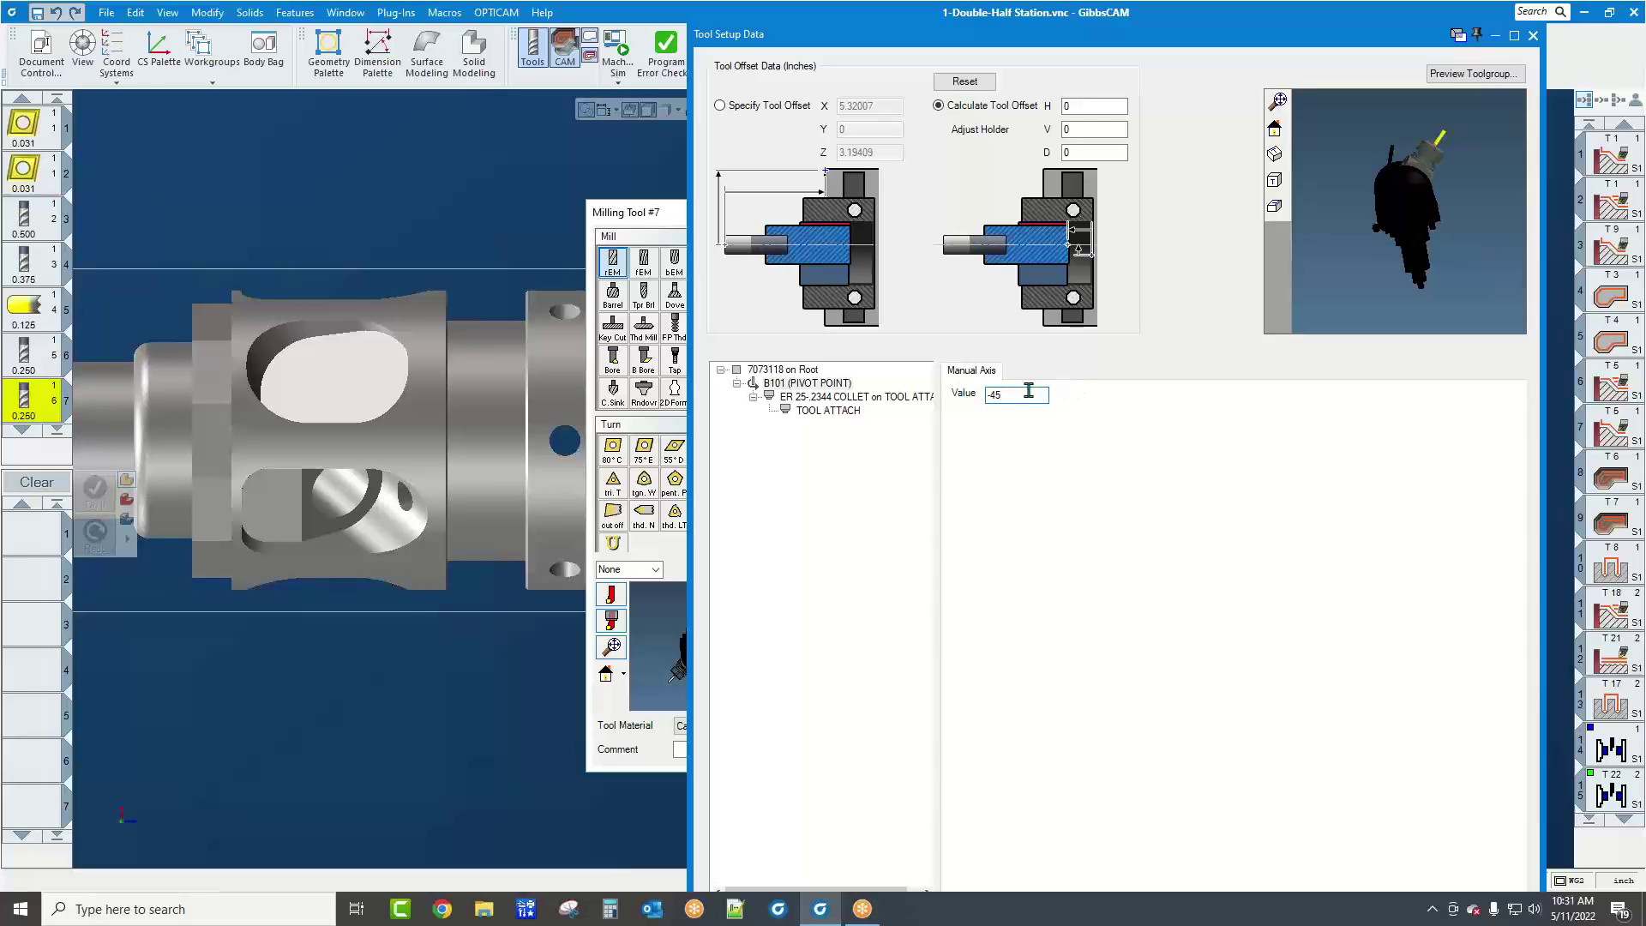
{"action": "left_click_drag", "start_coordinate": [1022, 395], "coordinate": [925, 346]}
{"action": "type", "text": "-90"}
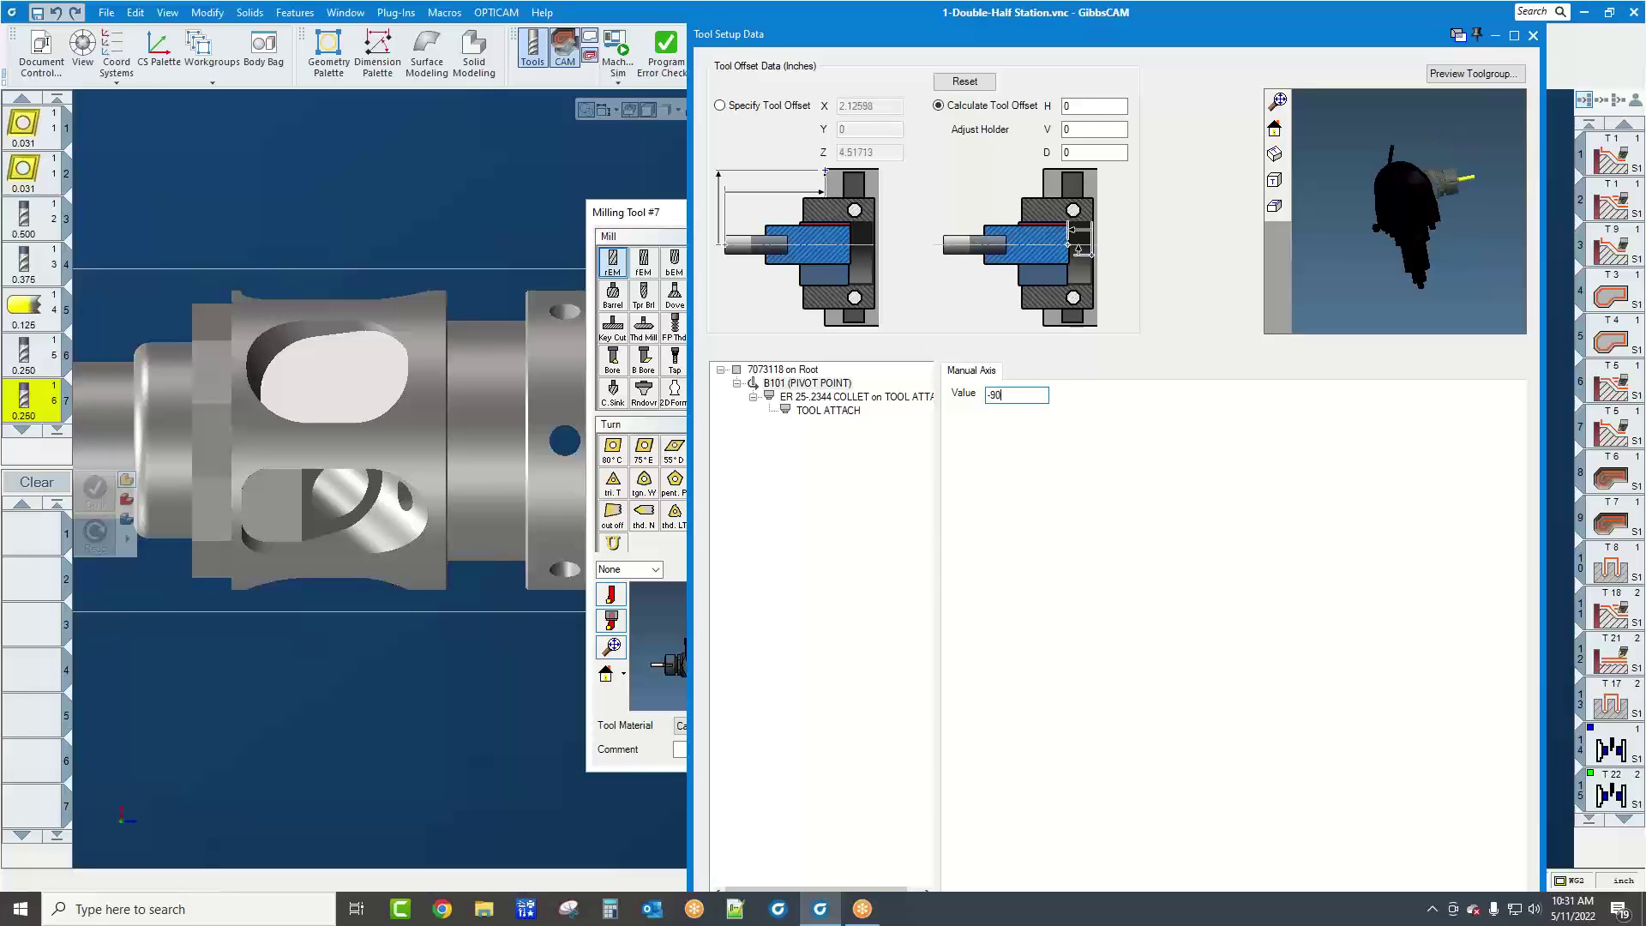
{"action": "left_click_drag", "start_coordinate": [1011, 395], "coordinate": [531, 87]}
{"action": "type", "text": "-30"}
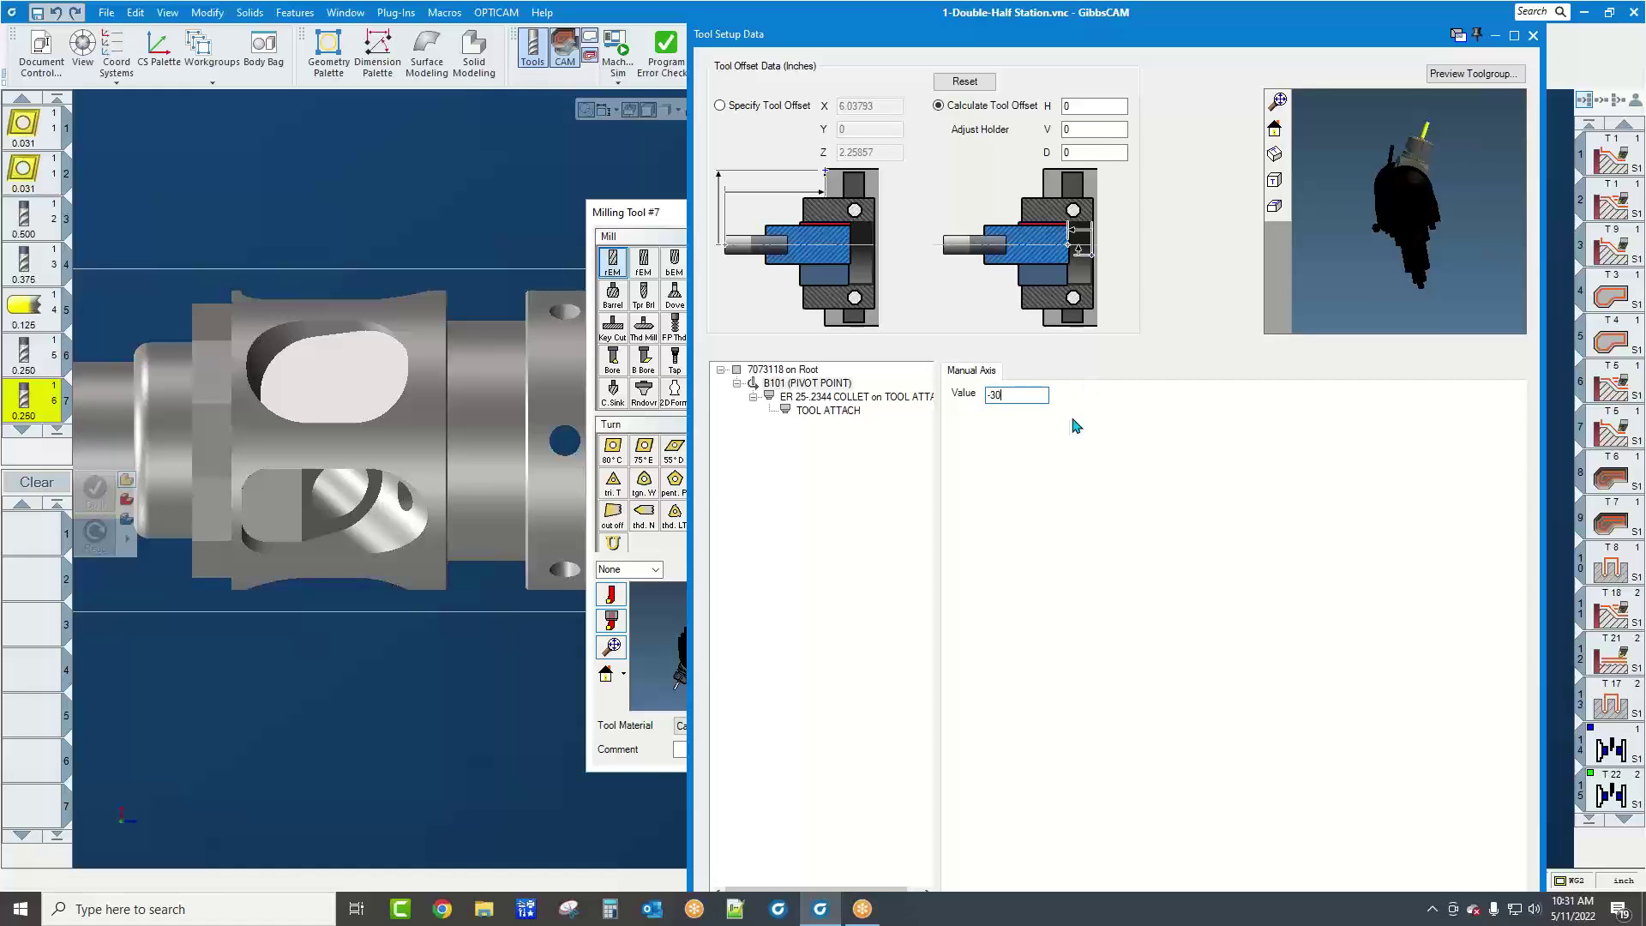
Examine the ER 25-2344 COLLET and the 7073118 toolblock in the tool setup data, and close it
{"action": "left_click", "coordinate": [896, 397]}
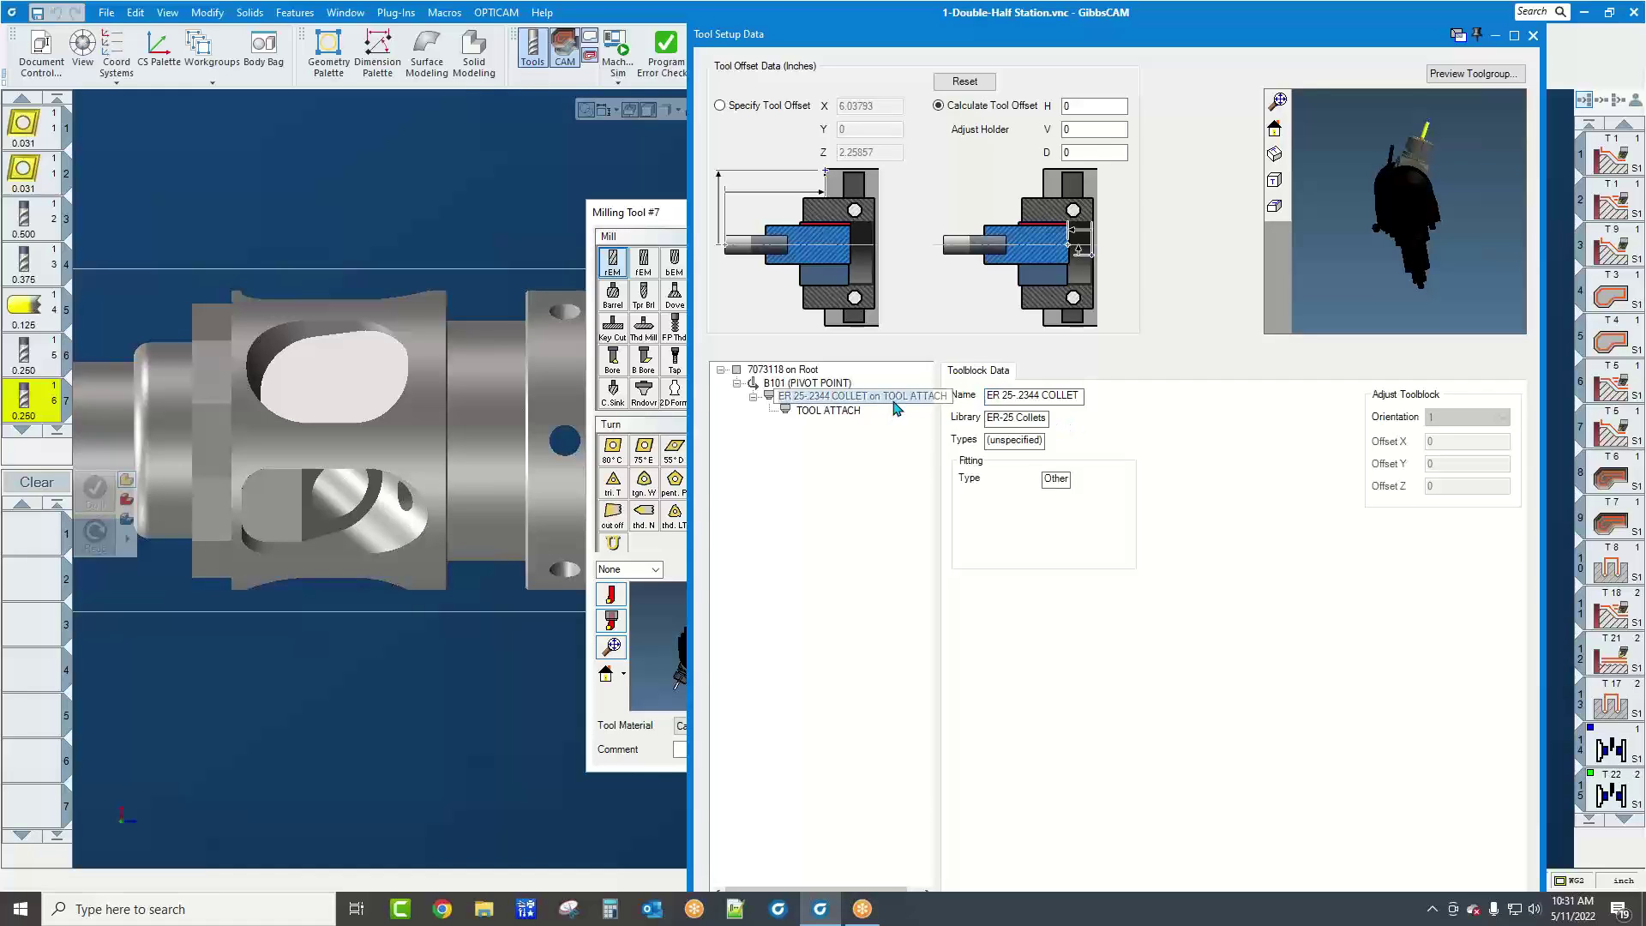
{"action": "left_click_drag", "start_coordinate": [1406, 125], "coordinate": [1432, 164]}
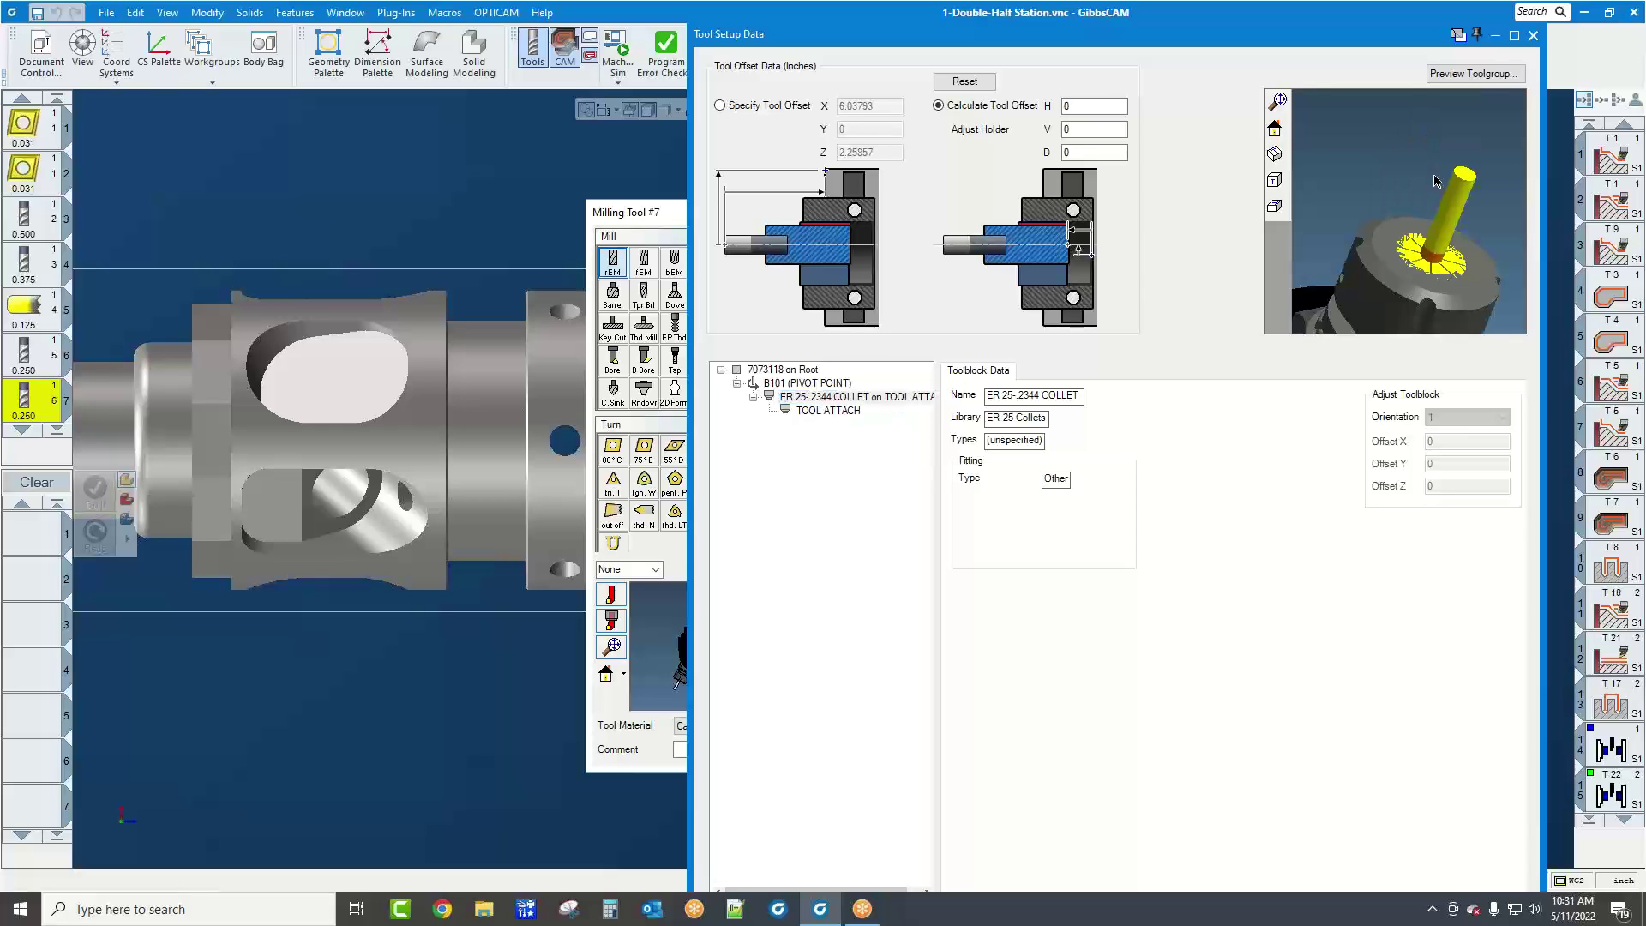
{"action": "mouse_move", "coordinate": [1435, 221]}
{"action": "middle_mouse_down"}
{"action": "mouse_move", "coordinate": [1410, 248]}
{"action": "mouse_move", "coordinate": [1423, 216]}
{"action": "middle_mouse_up"}
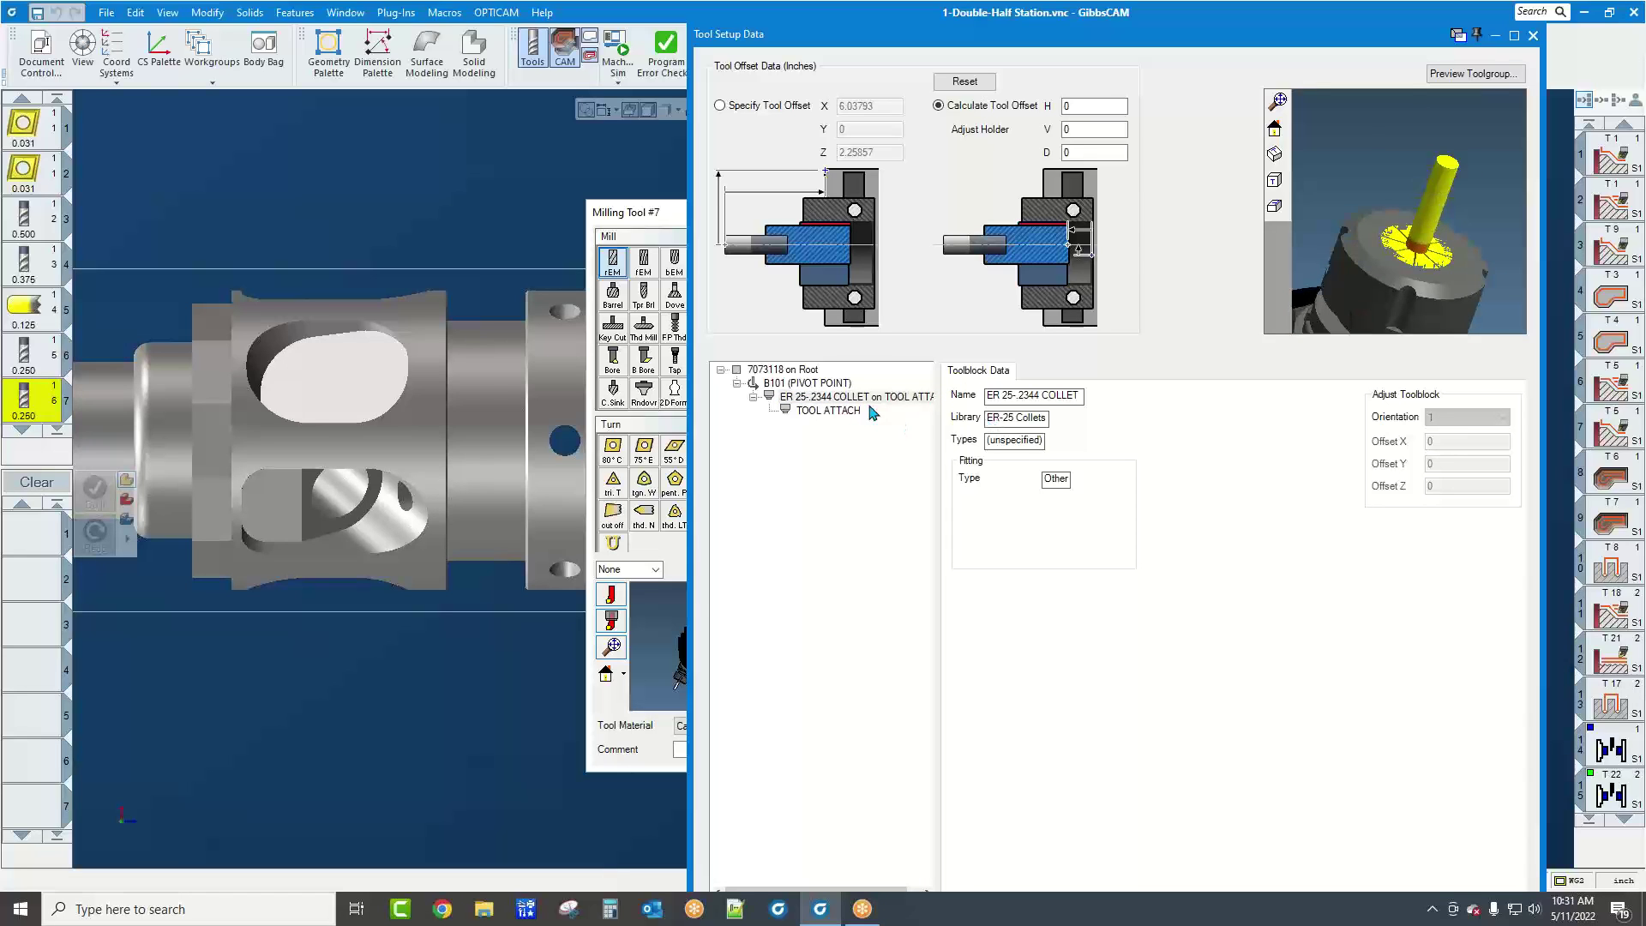
{"action": "left_click", "coordinate": [804, 374]}
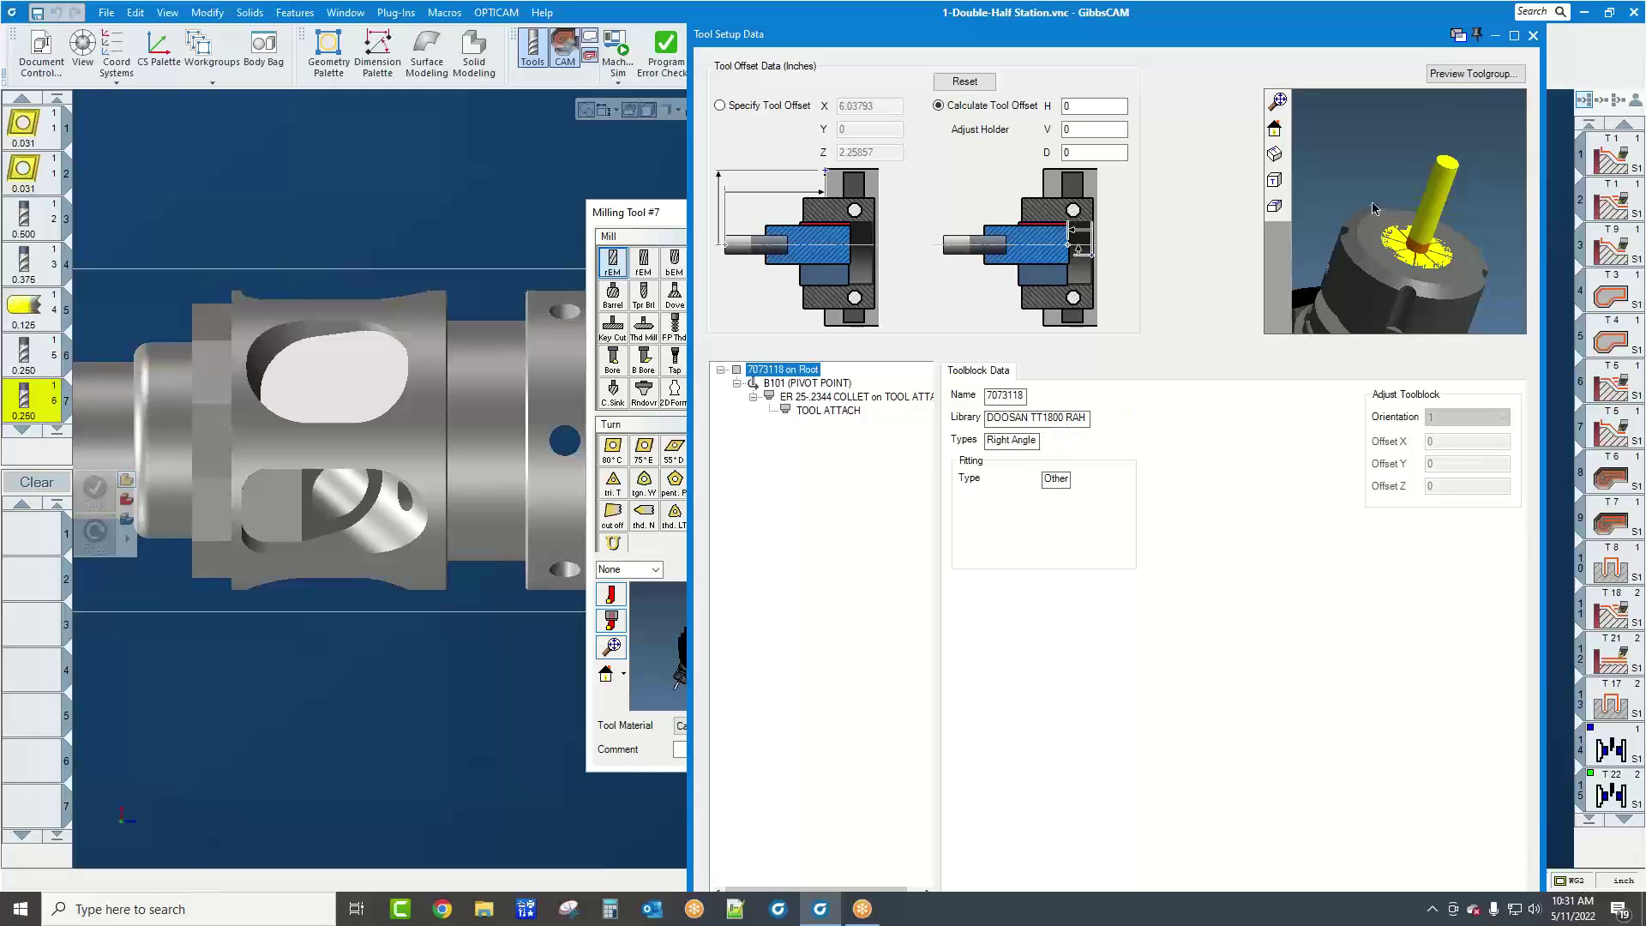
{"action": "left_click", "coordinate": [1533, 35]}
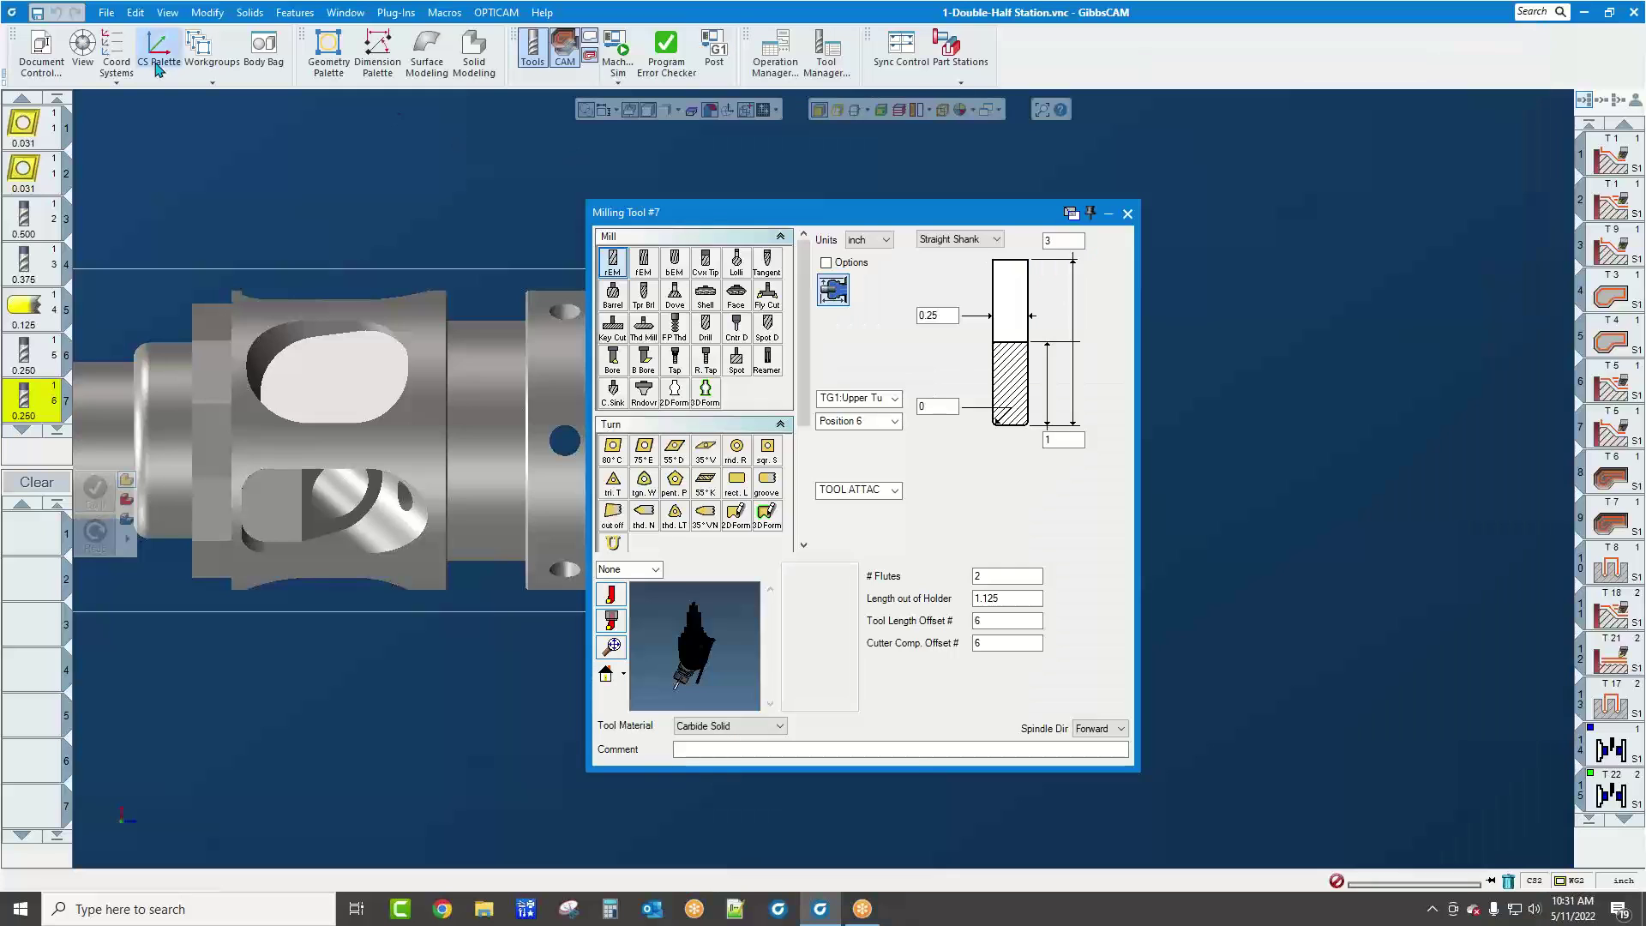
Browse for a part file to open in ProgramData > CAMBRIO > GibbsCAM > 22.0.37 > Intermediate Tooling > Toolblocks
{"action": "left_click", "coordinate": [106, 15]}
{"action": "left_click", "coordinate": [121, 64]}
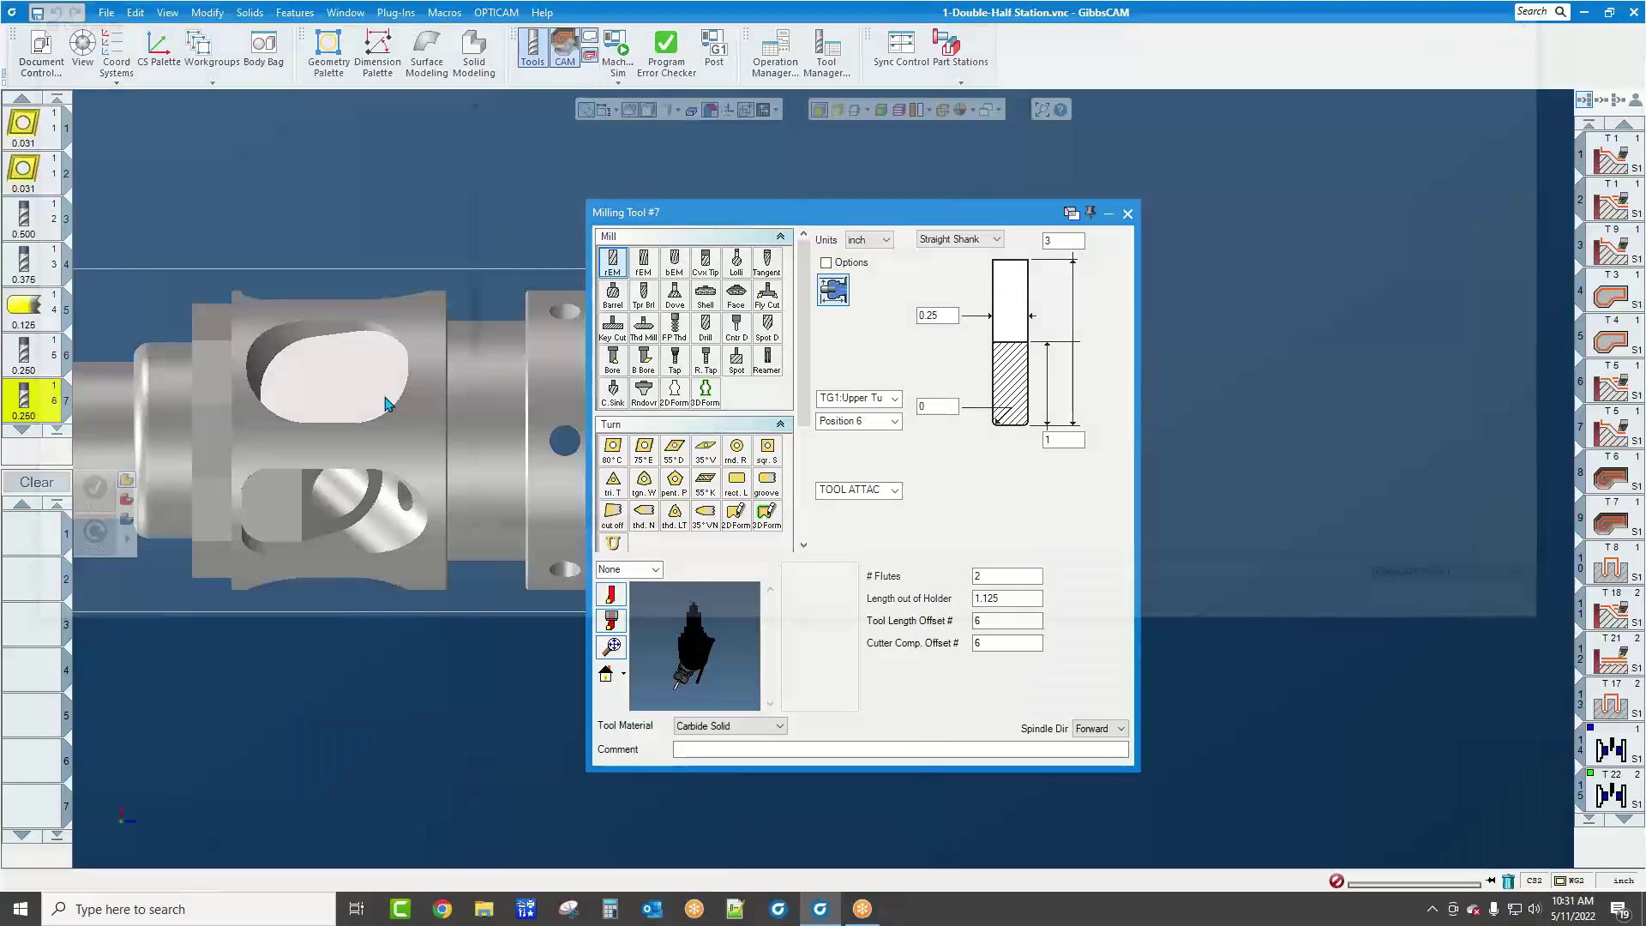
{"action": "scroll", "coordinate": [193, 510], "scroll_direction": "up", "scroll_amount": 2}
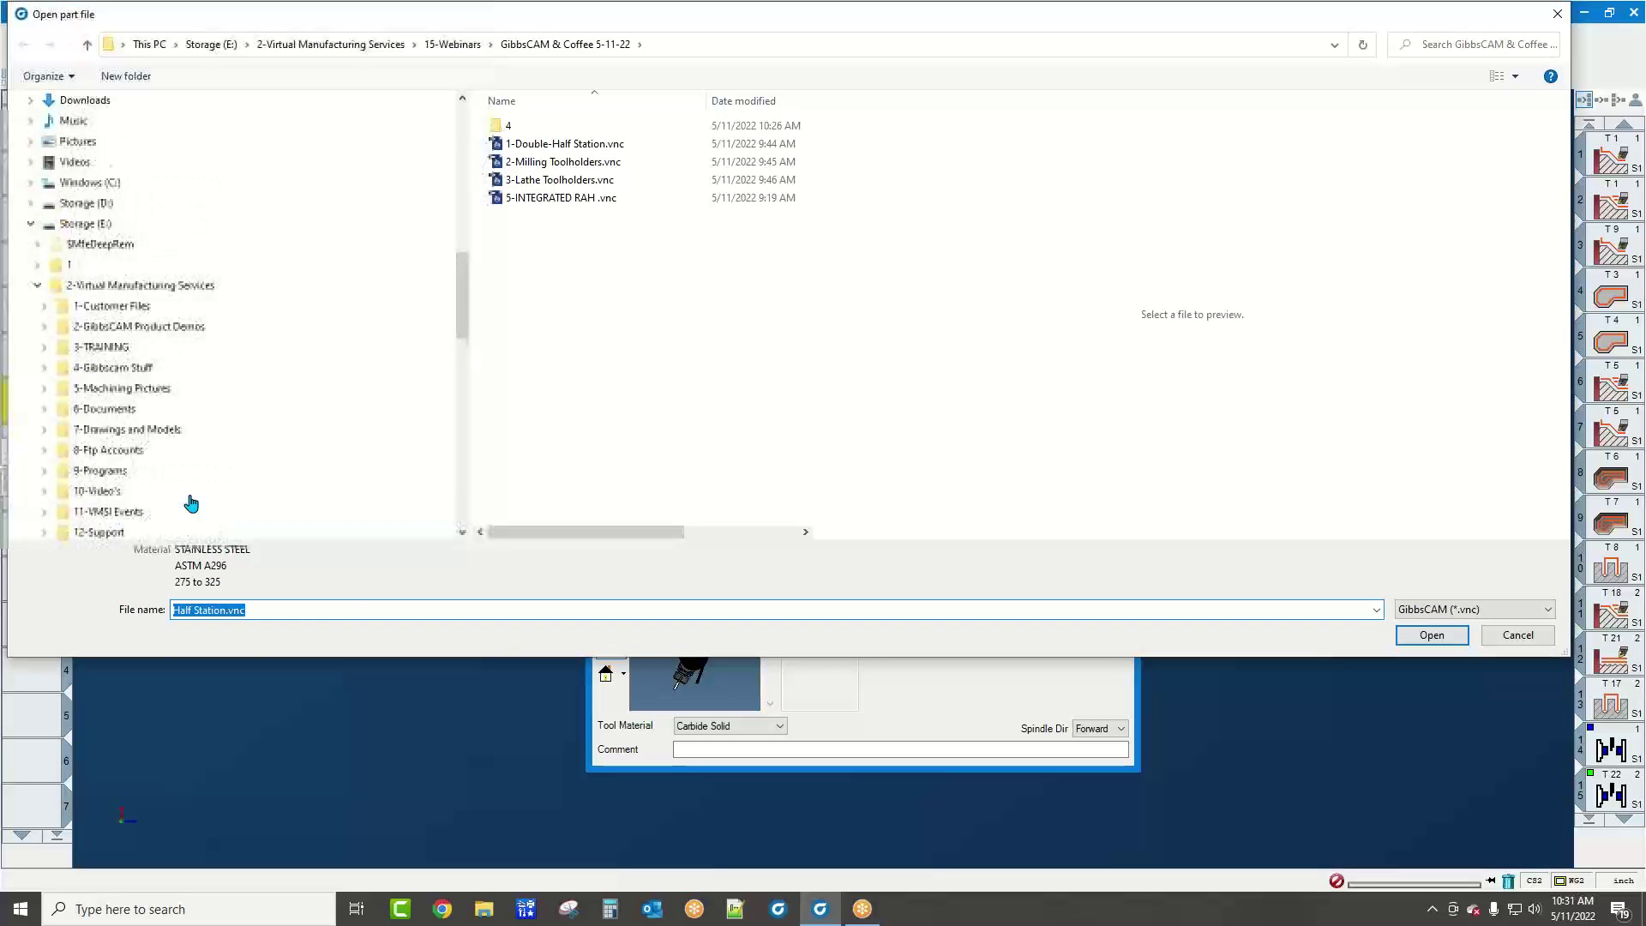
{"action": "left_click", "coordinate": [158, 191]}
{"action": "double_click", "coordinate": [578, 307]}
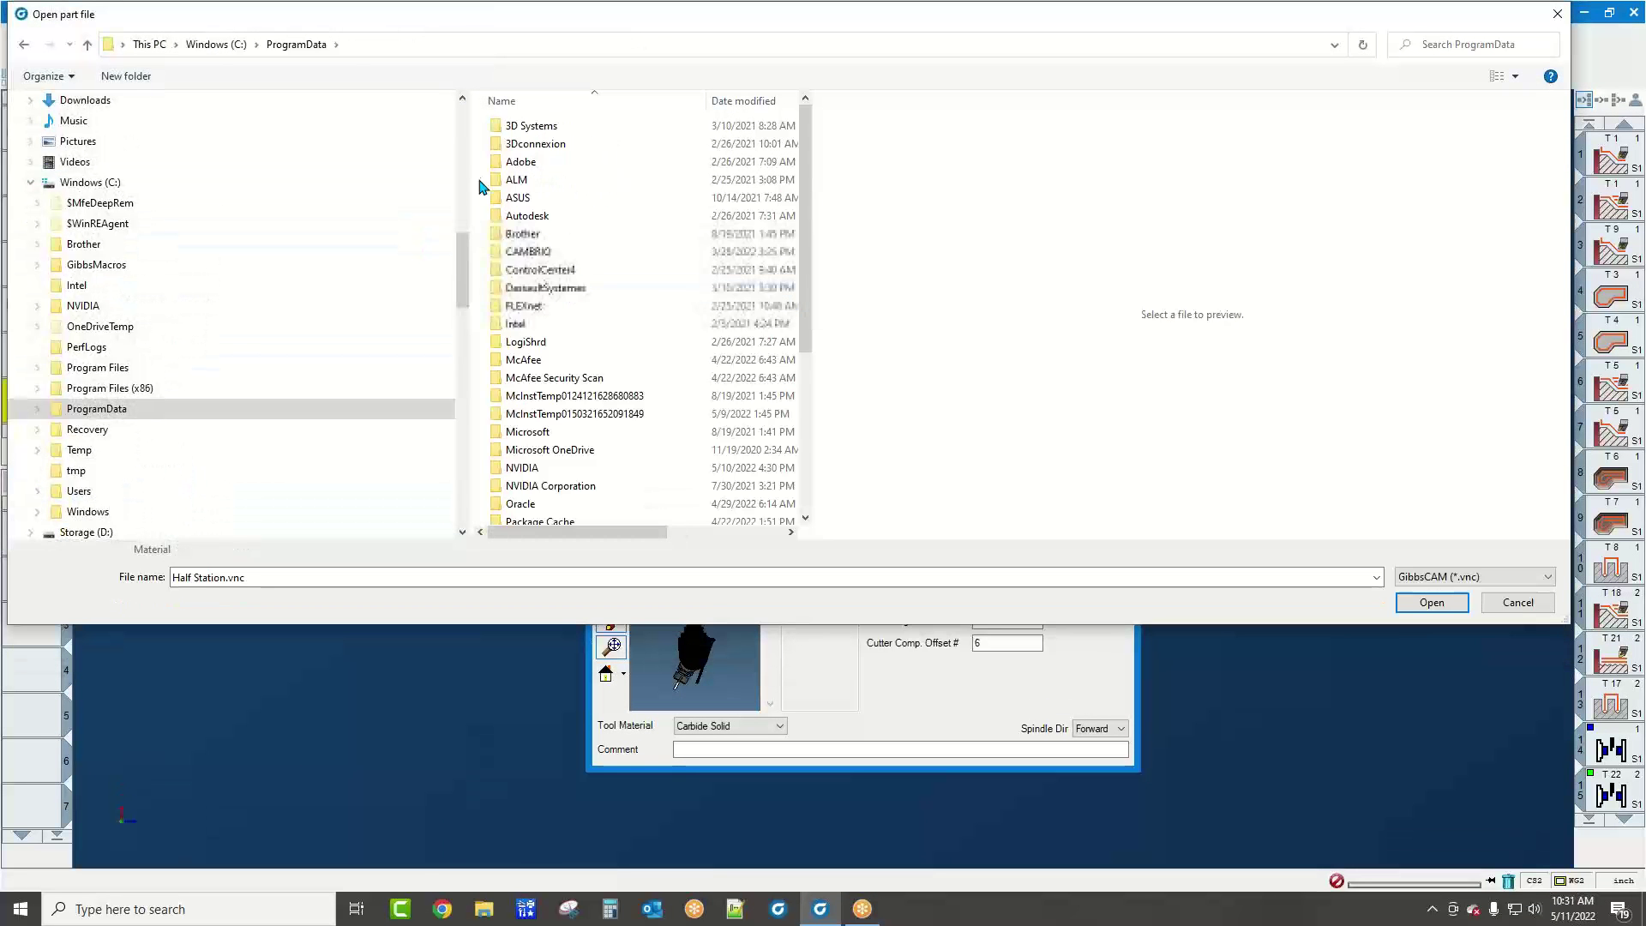
{"action": "double_click", "coordinate": [514, 252]}
{"action": "double_click", "coordinate": [533, 162]}
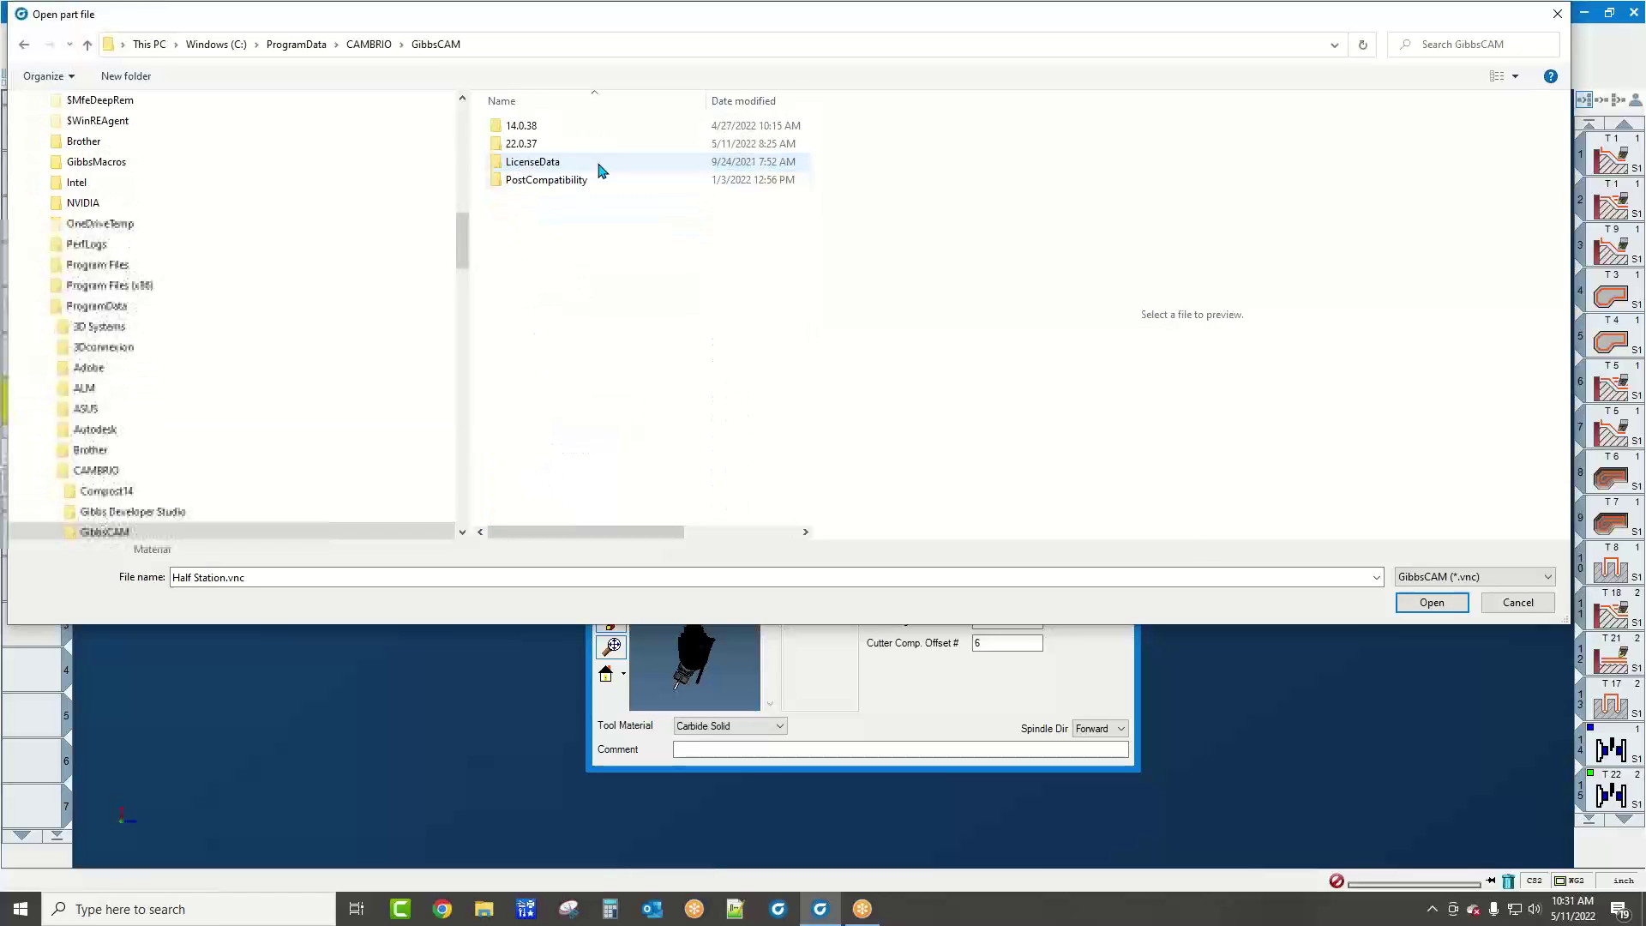
{"action": "double_click", "coordinate": [532, 145]}
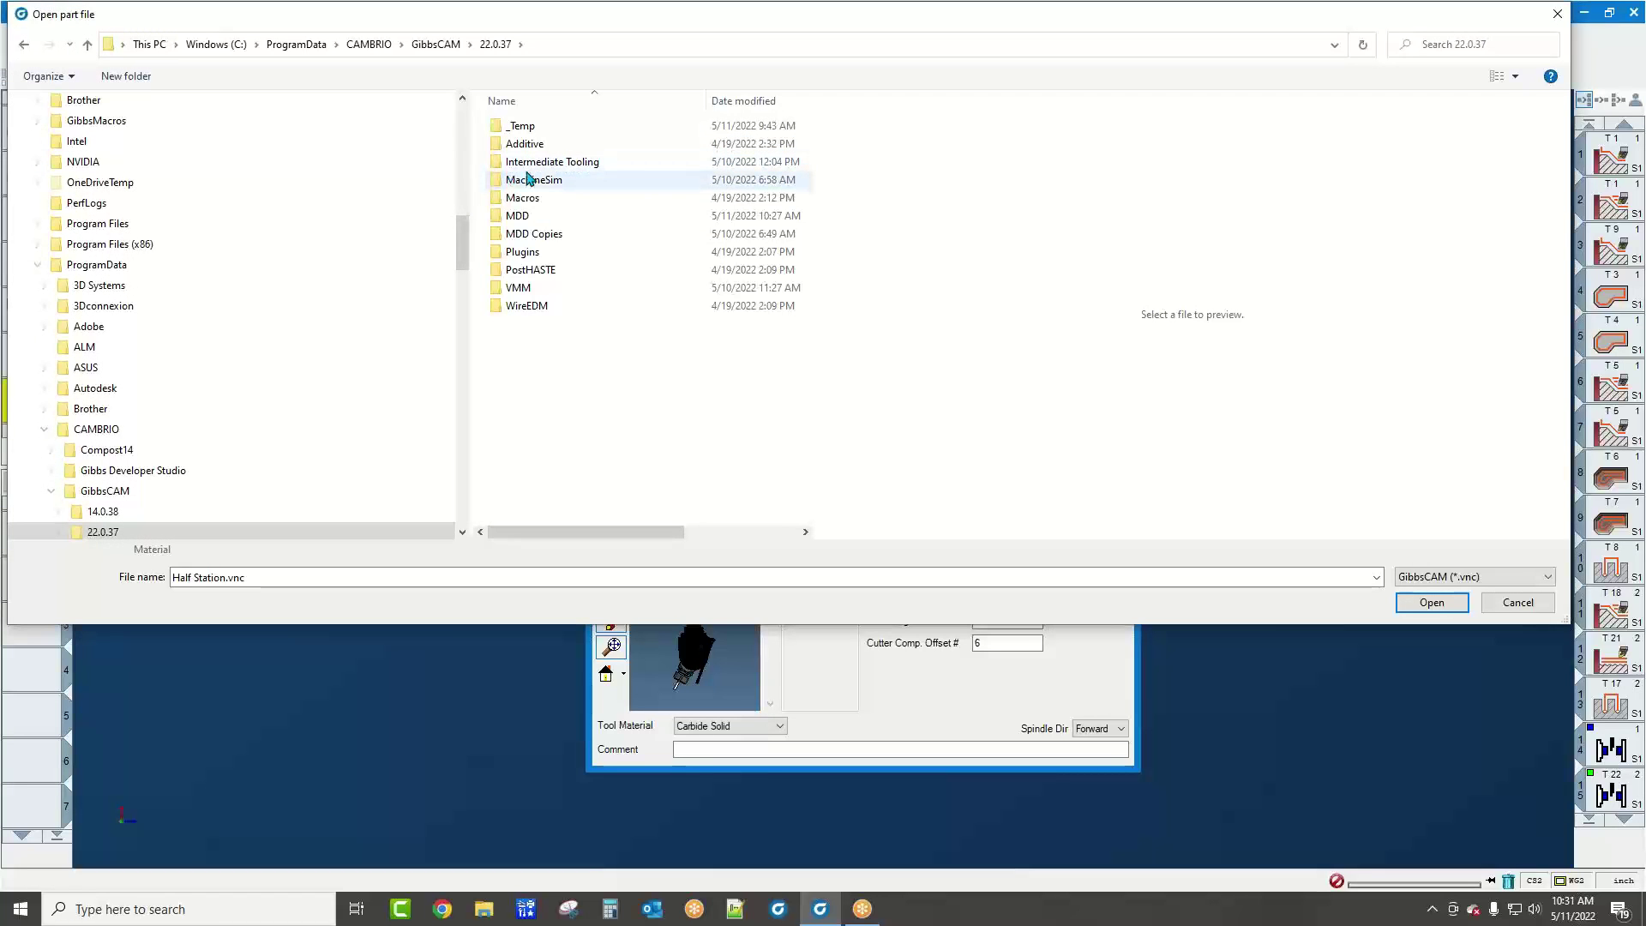
{"action": "double_click", "coordinate": [532, 162]}
{"action": "double_click", "coordinate": [526, 162]}
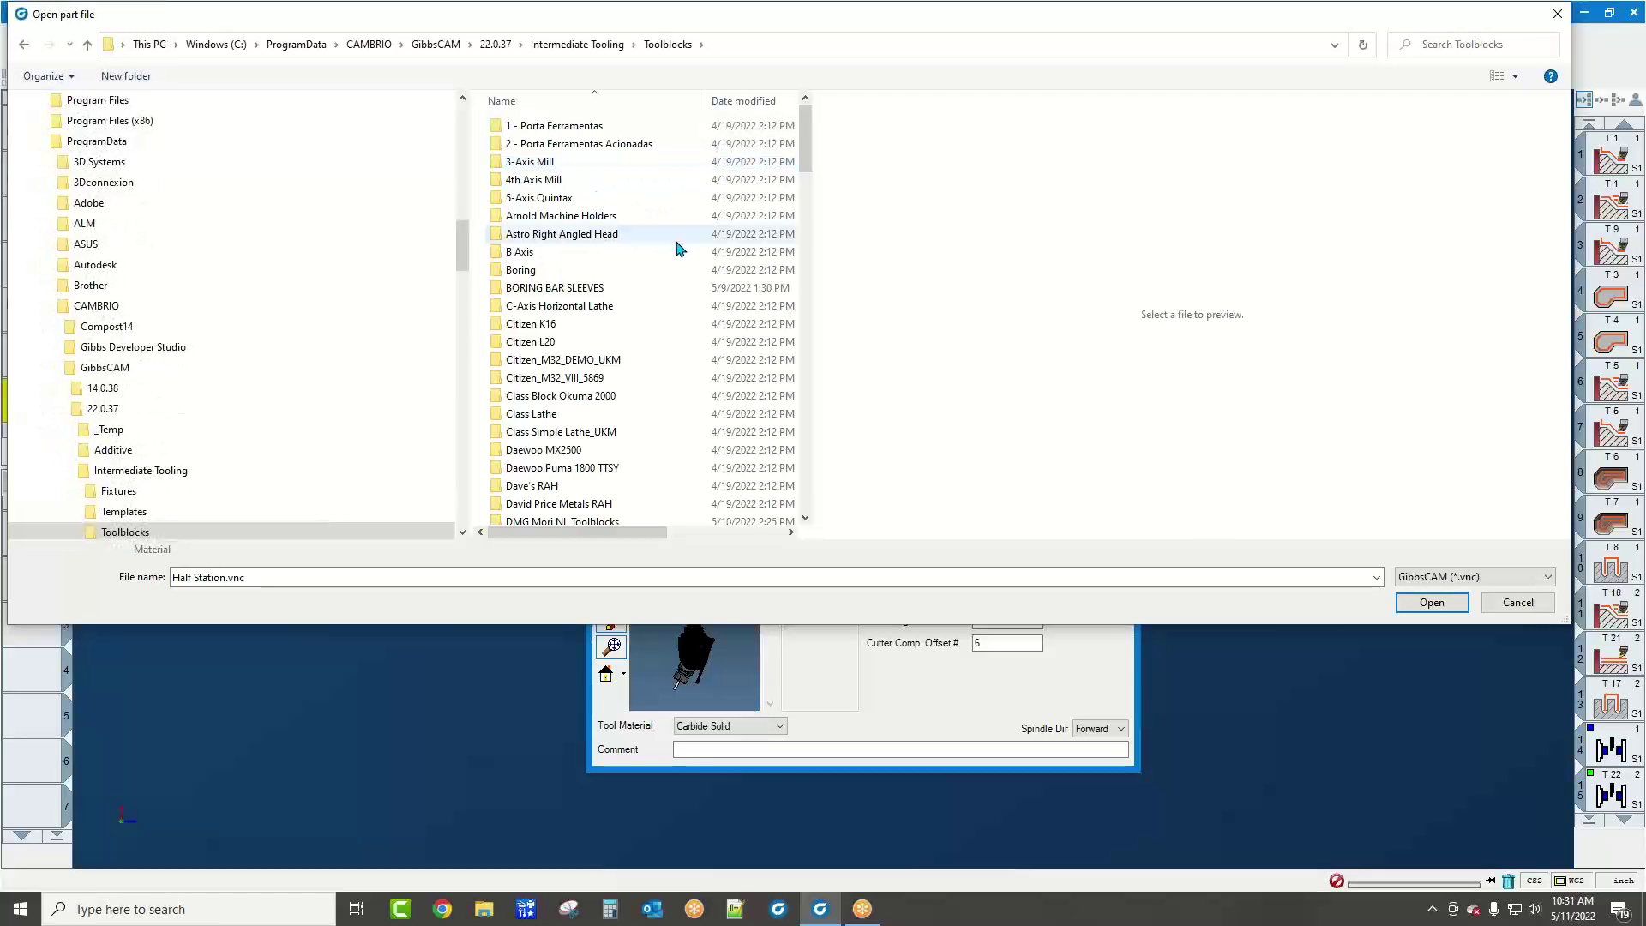
Open 7073118.vnc from the DOOSAN TT1800 RAH toolblock folder
{"action": "scroll", "coordinate": [676, 256], "scroll_direction": "down", "scroll_amount": 3}
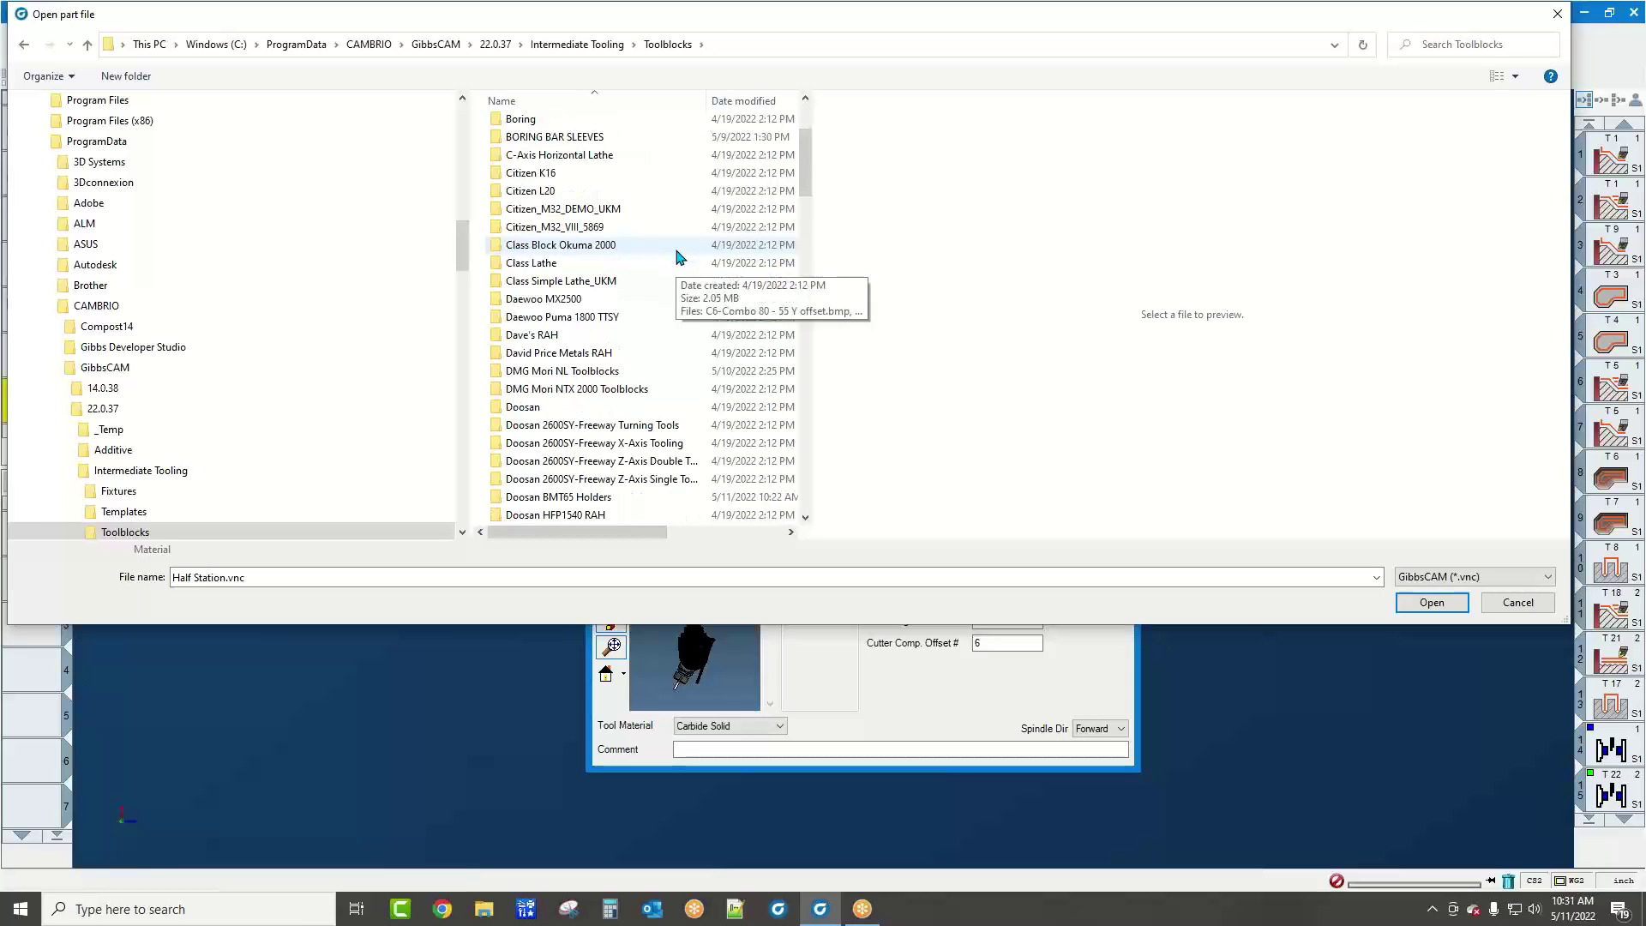
{"action": "scroll", "coordinate": [676, 256], "scroll_direction": "down", "scroll_amount": 5}
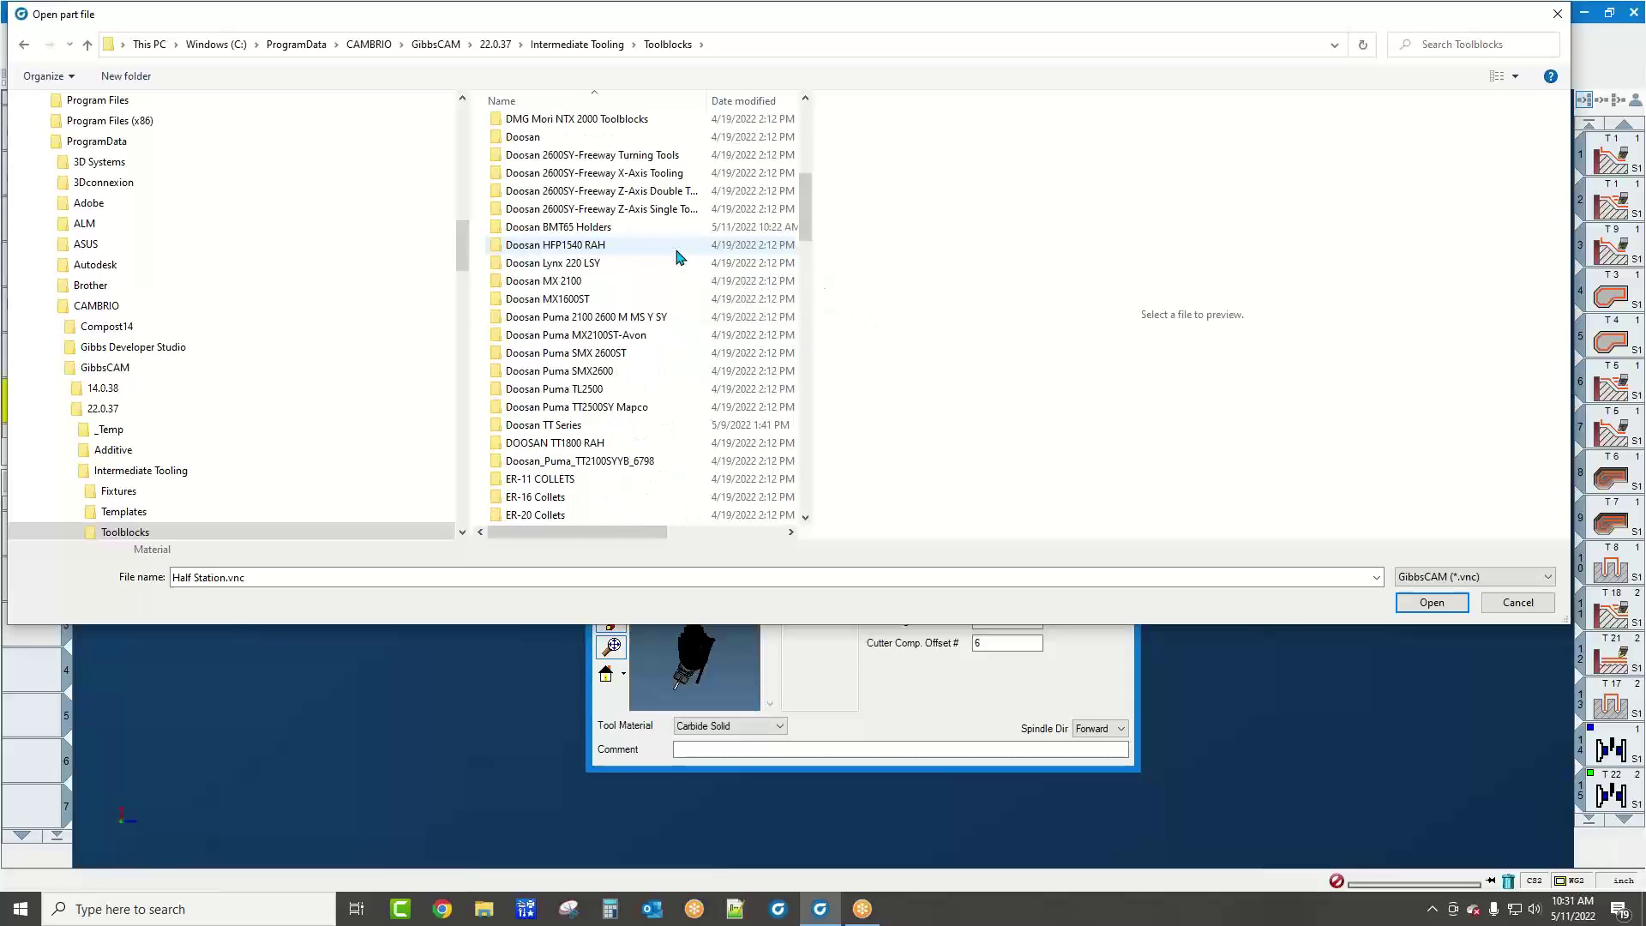
{"action": "double_click", "coordinate": [649, 443]}
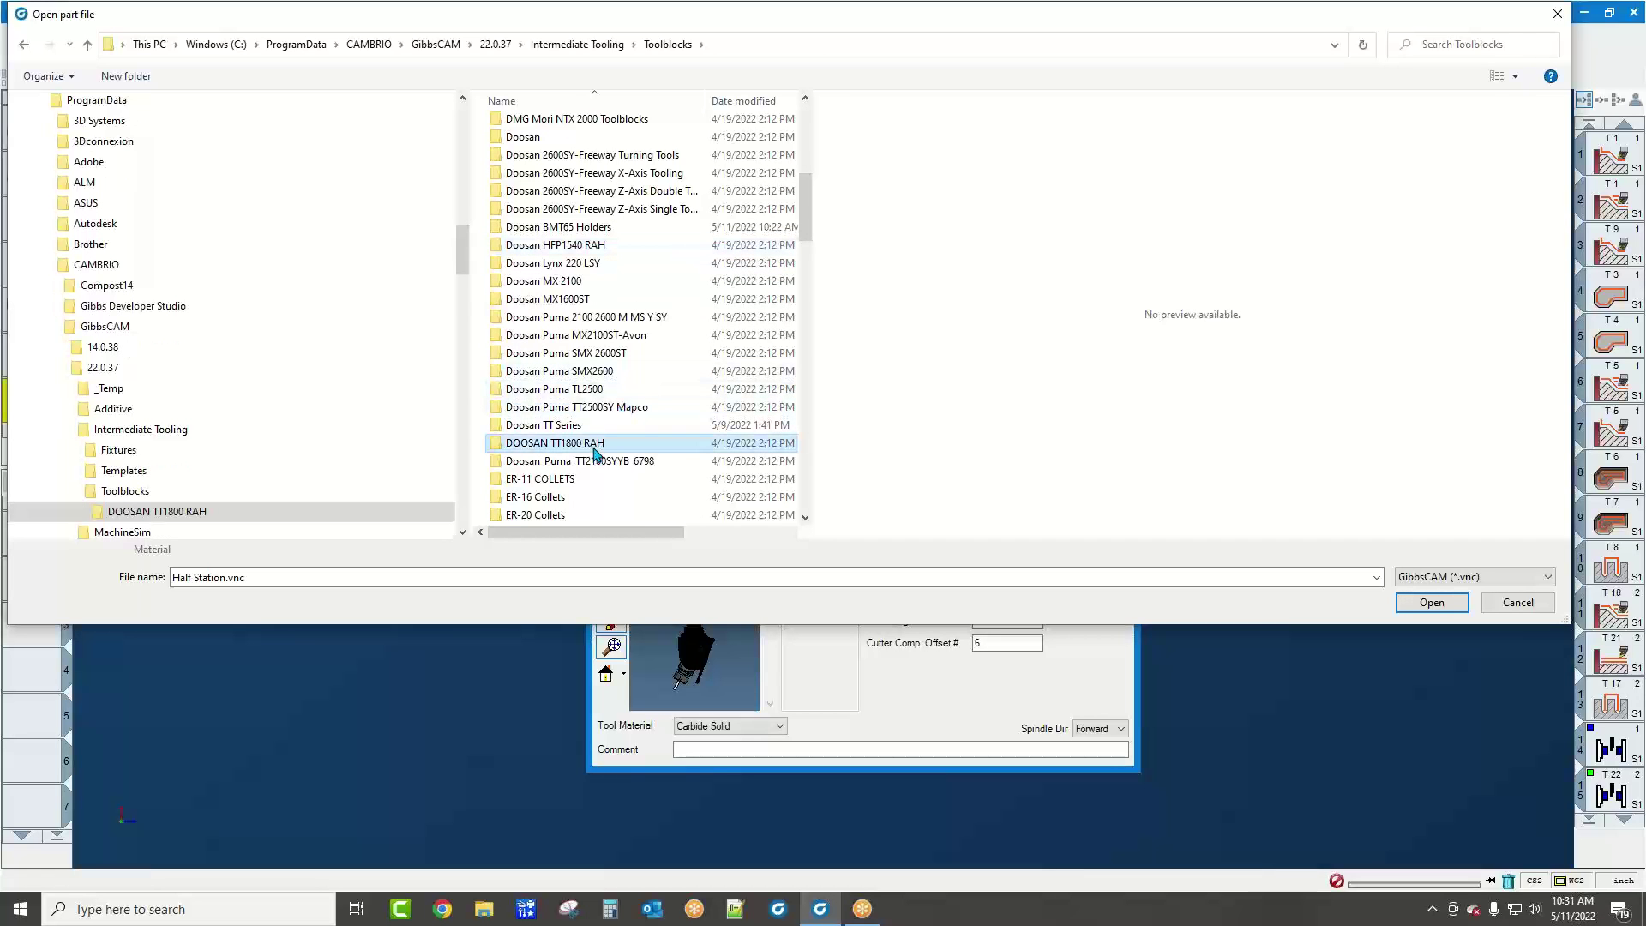
{"action": "left_click", "coordinate": [556, 130]}
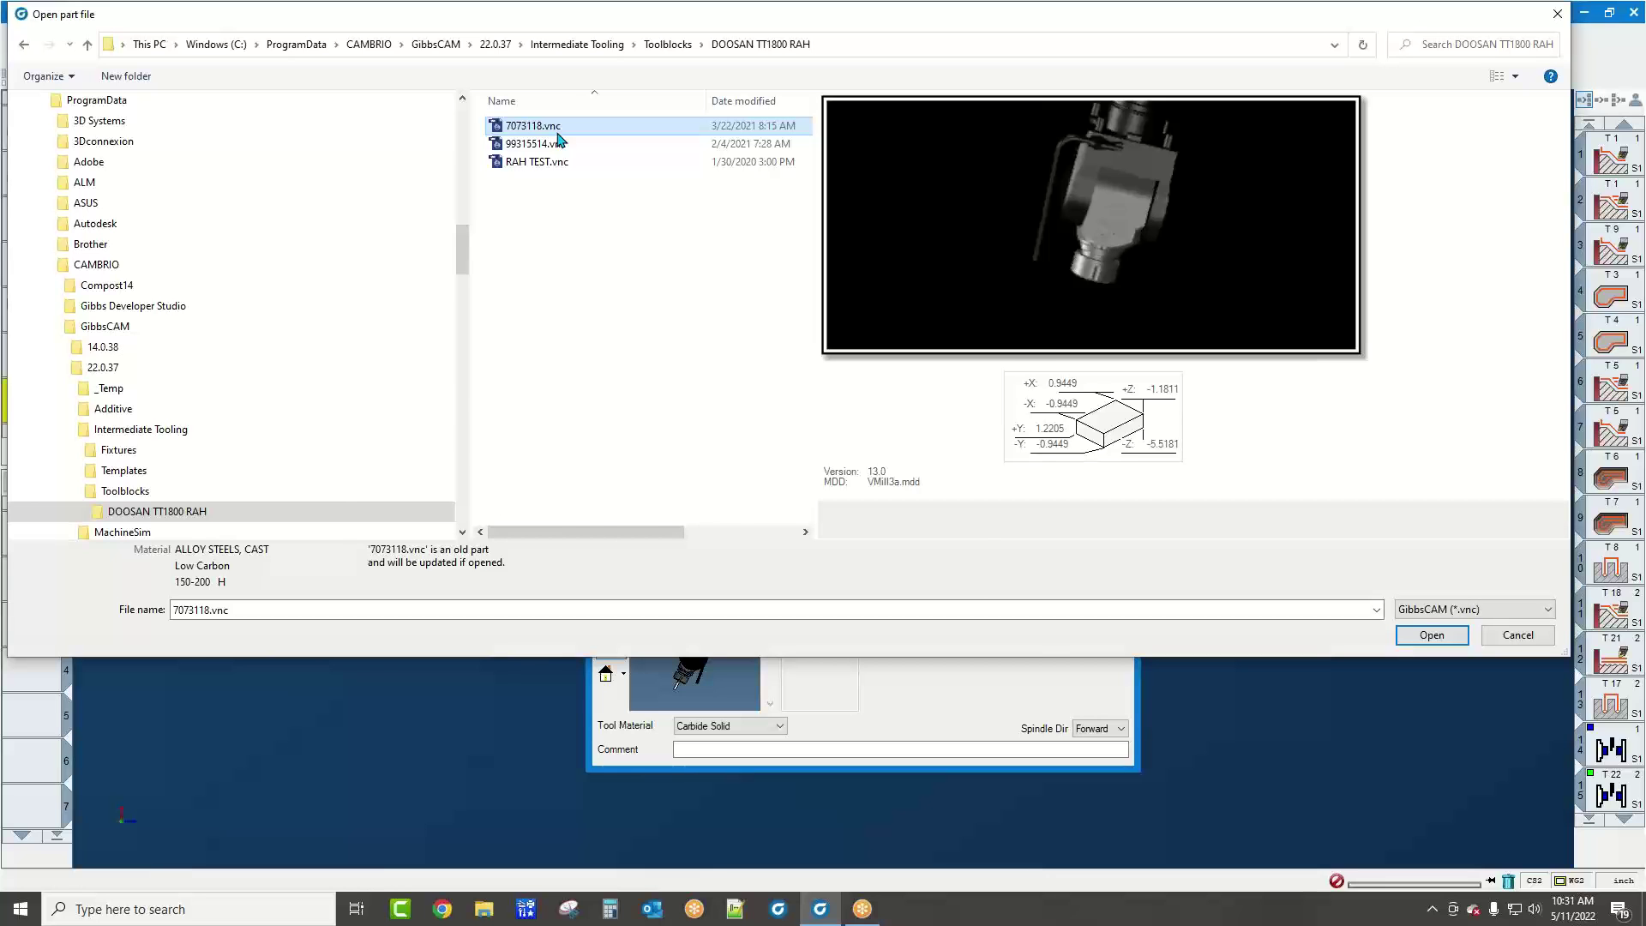
{"action": "double_click", "coordinate": [557, 137]}
{"action": "left_click", "coordinate": [812, 480]}
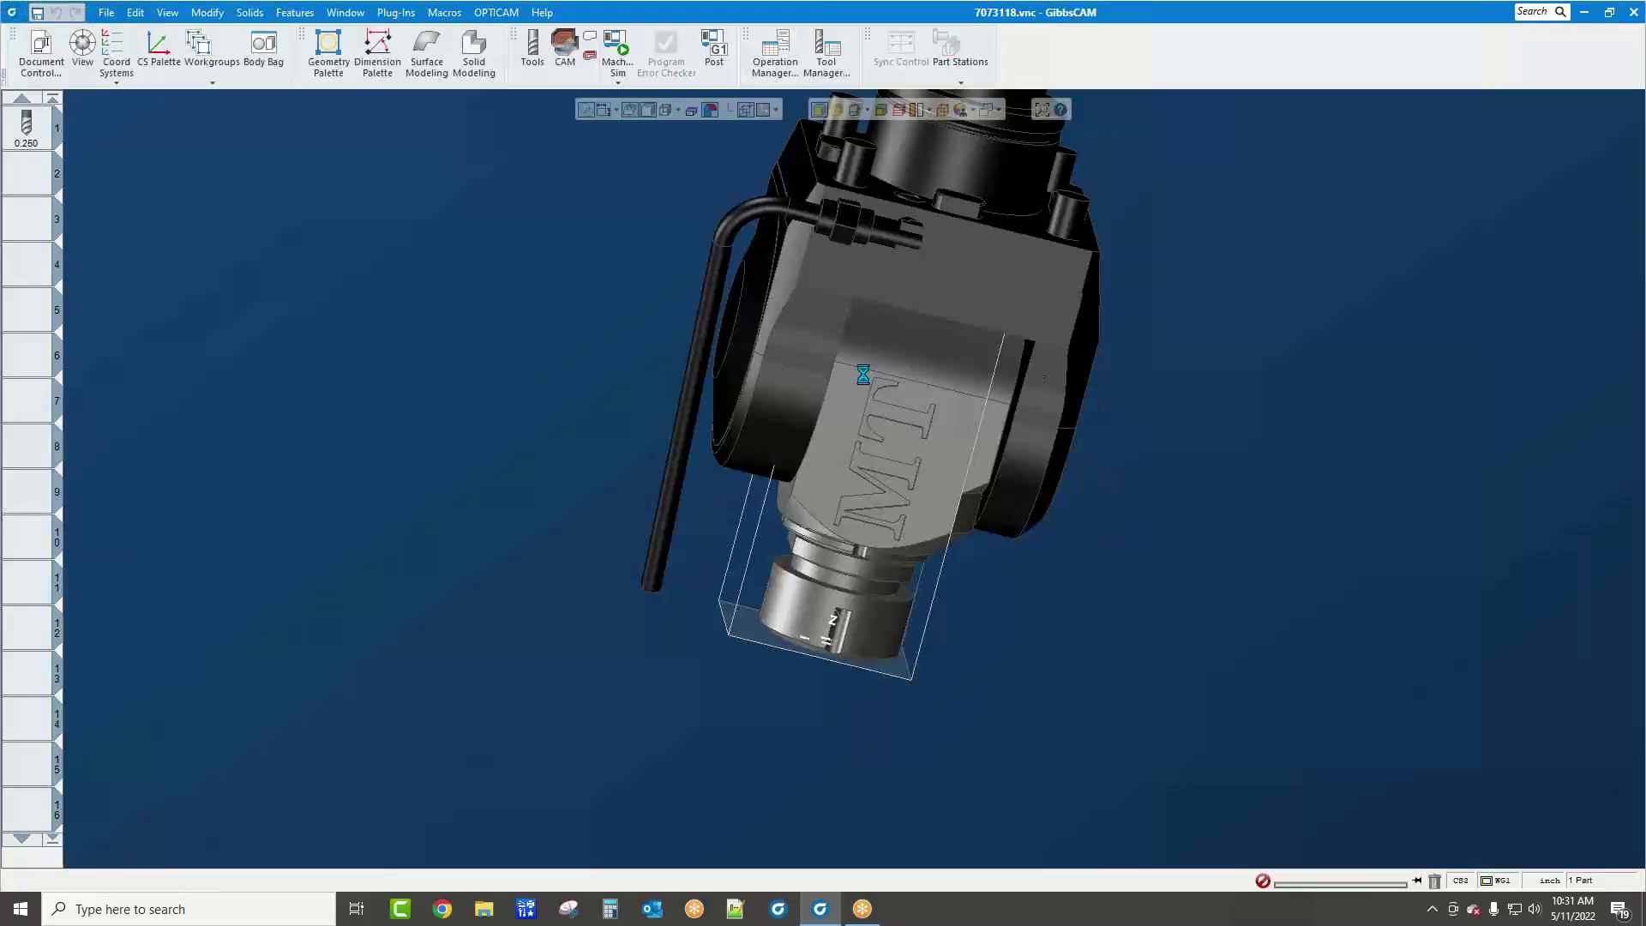
Check the part's document settings and open the DOOSAN TT1800 RAH toolblock library for editing
{"action": "left_click", "coordinate": [50, 60]}
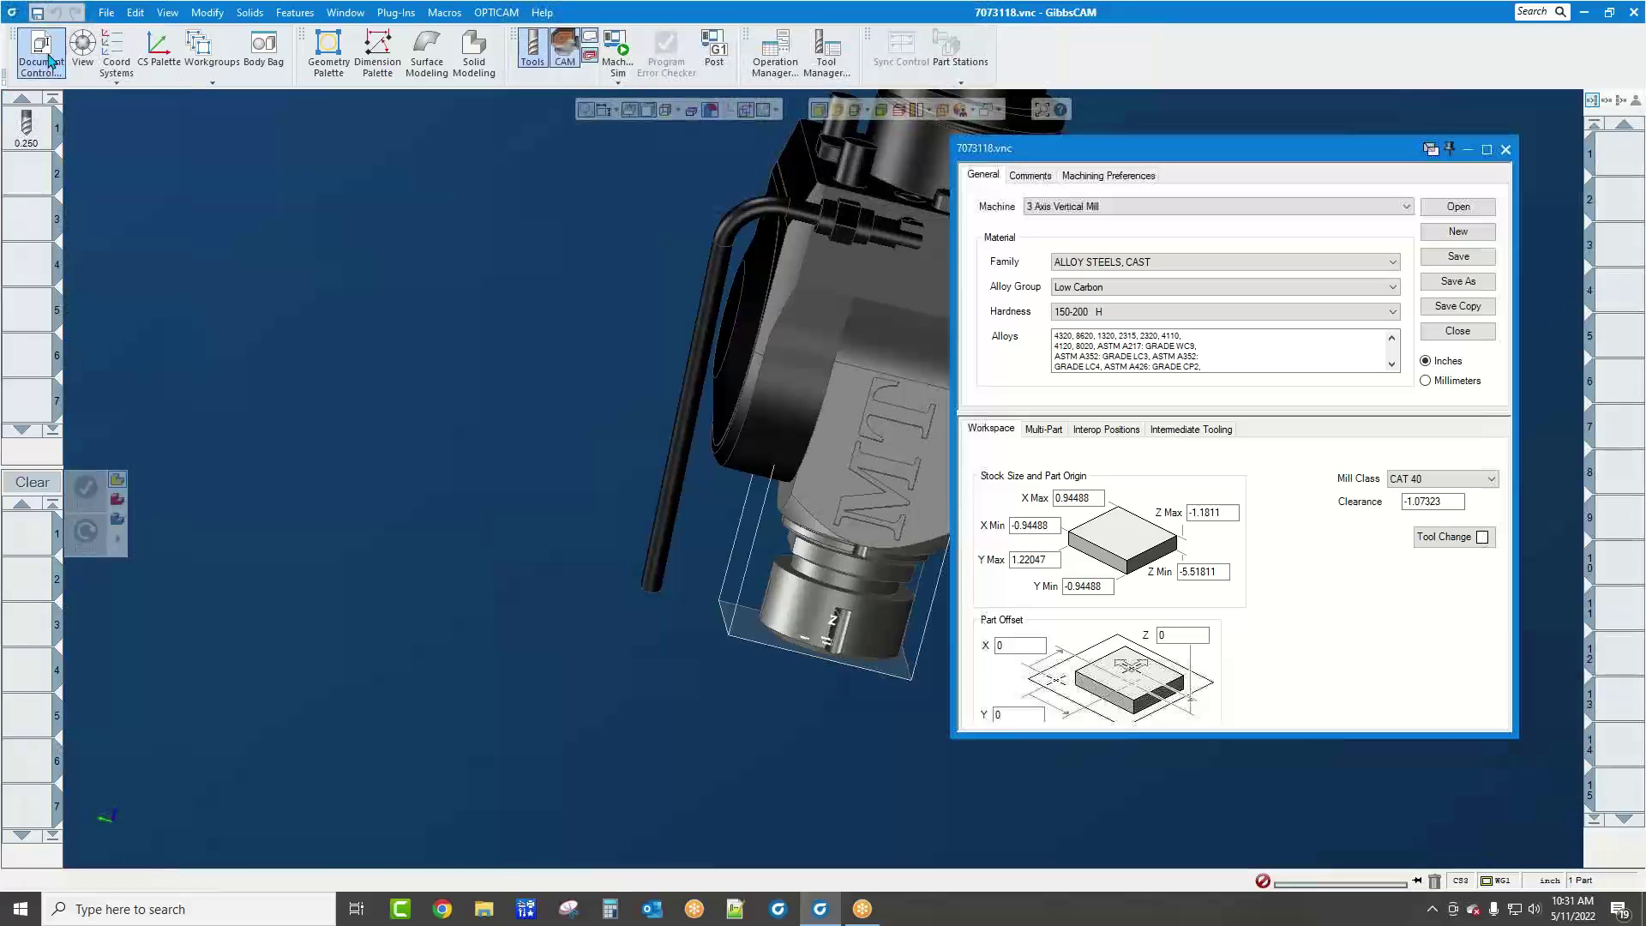
{"action": "left_click", "coordinate": [50, 60]}
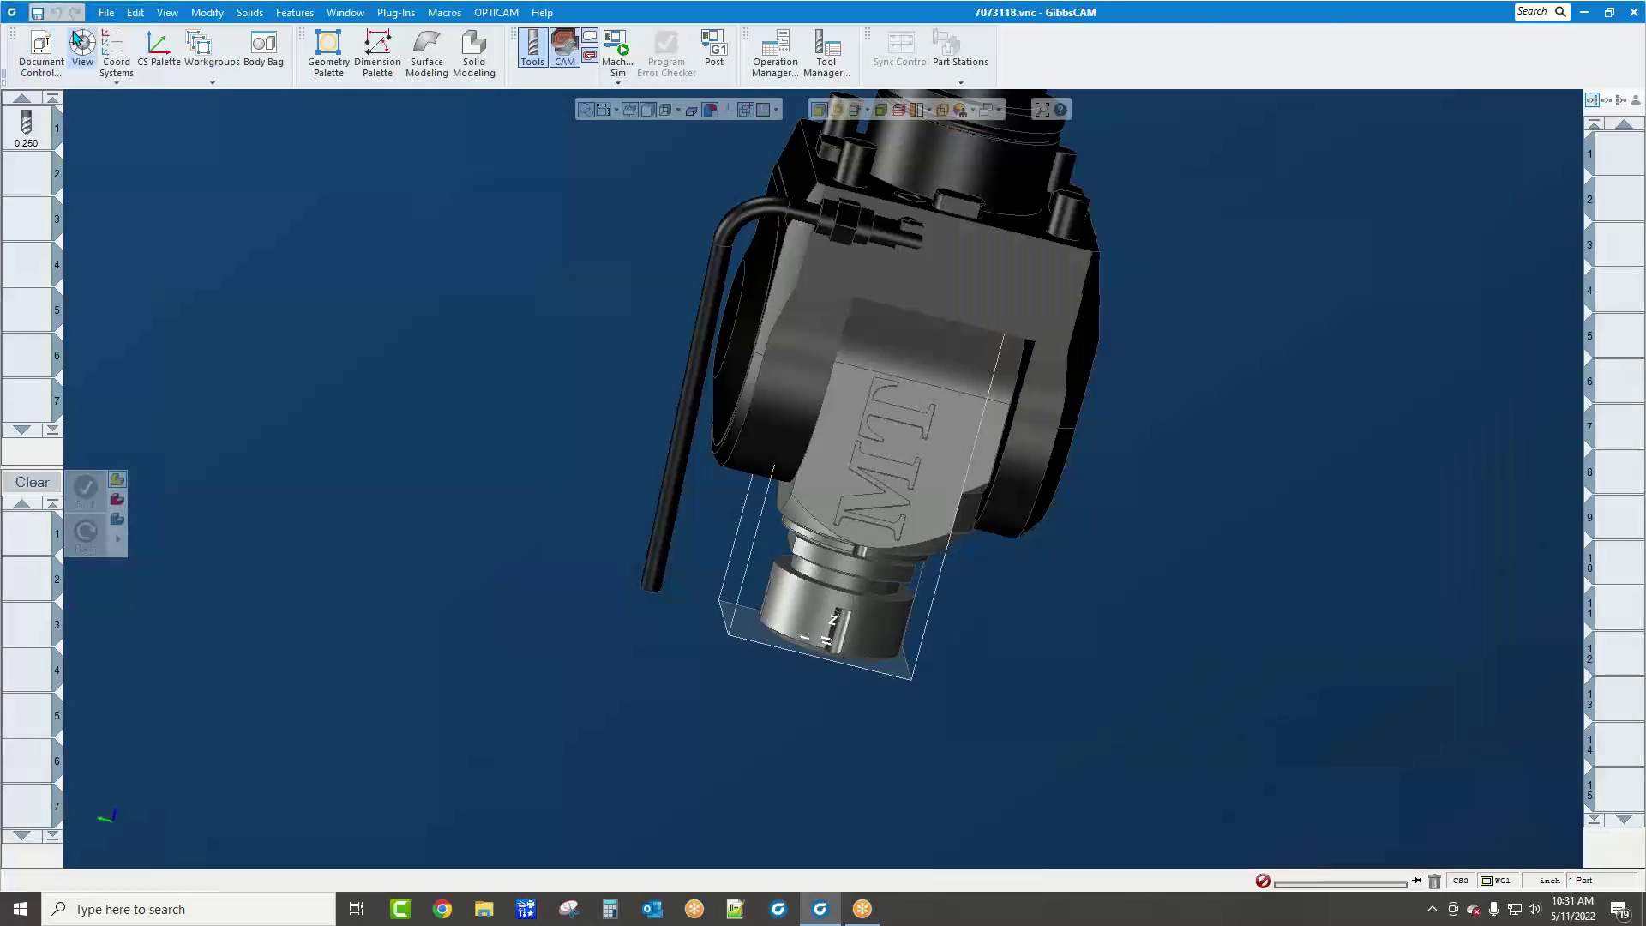
{"action": "left_click", "coordinate": [107, 12]}
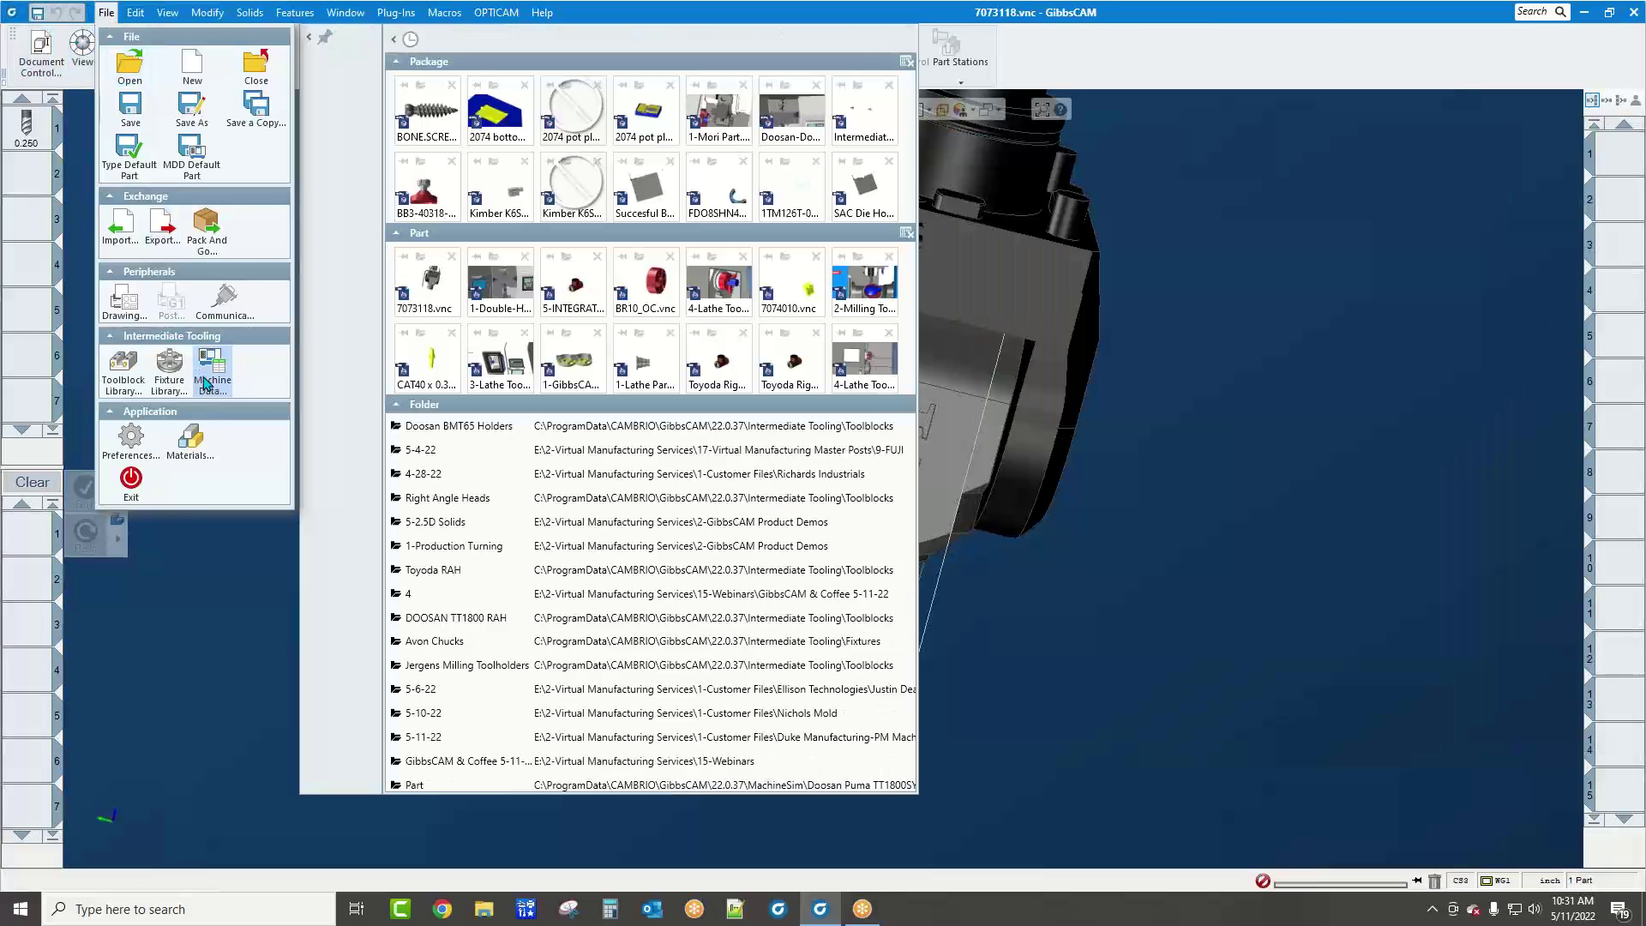
{"action": "left_click", "coordinate": [124, 377]}
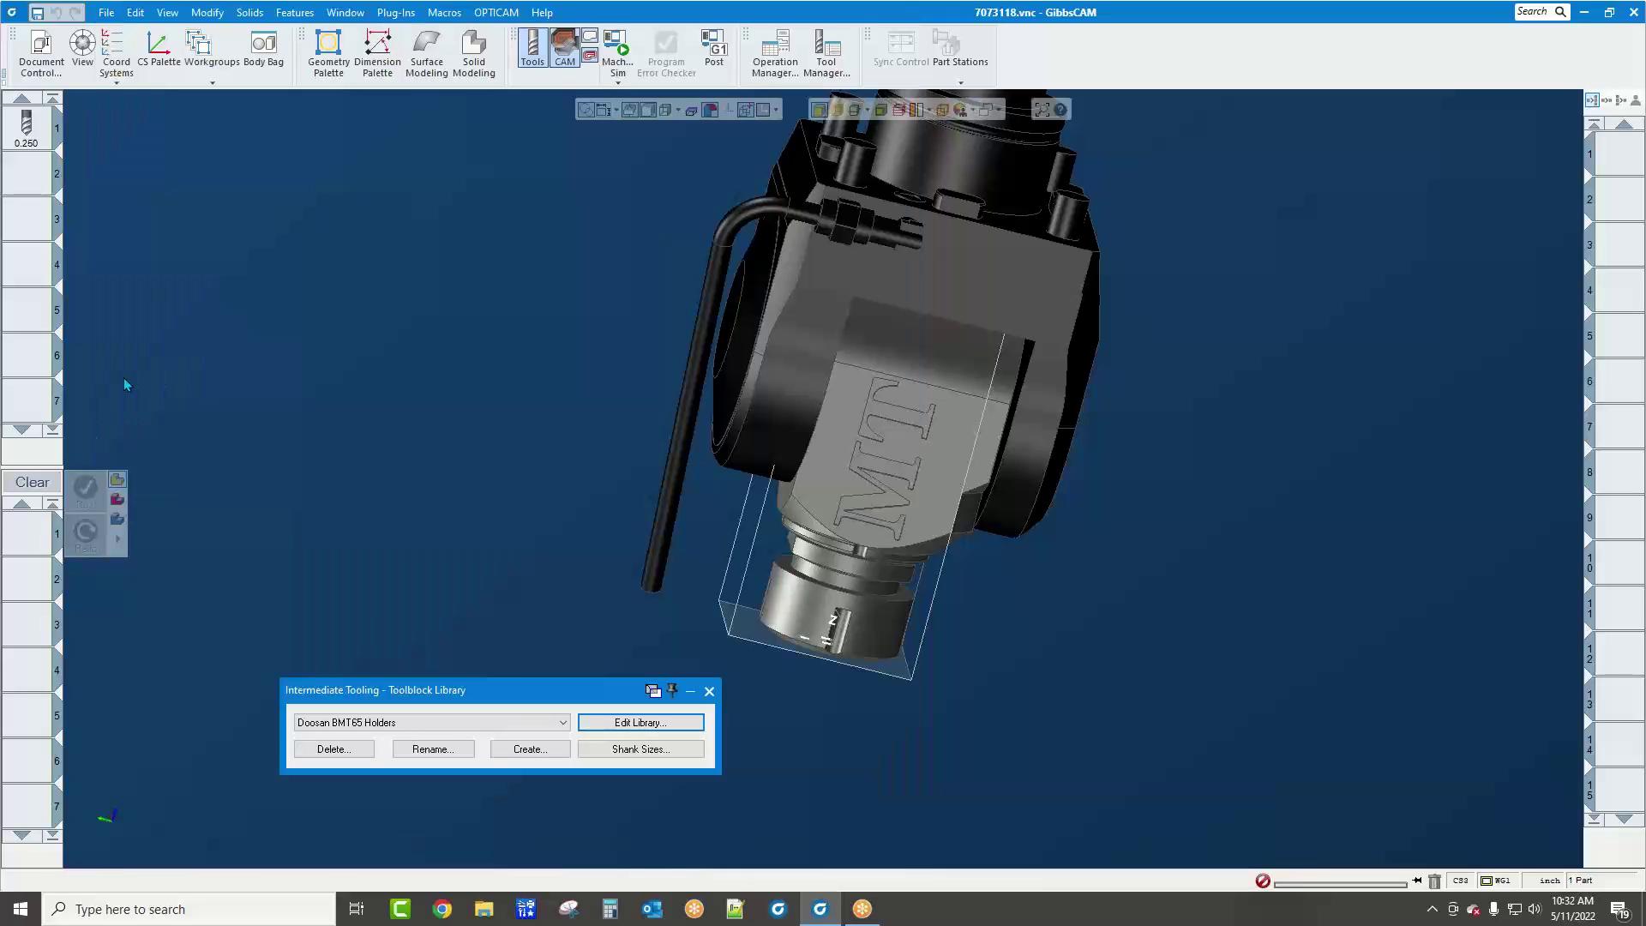
{"action": "left_click", "coordinate": [511, 723]}
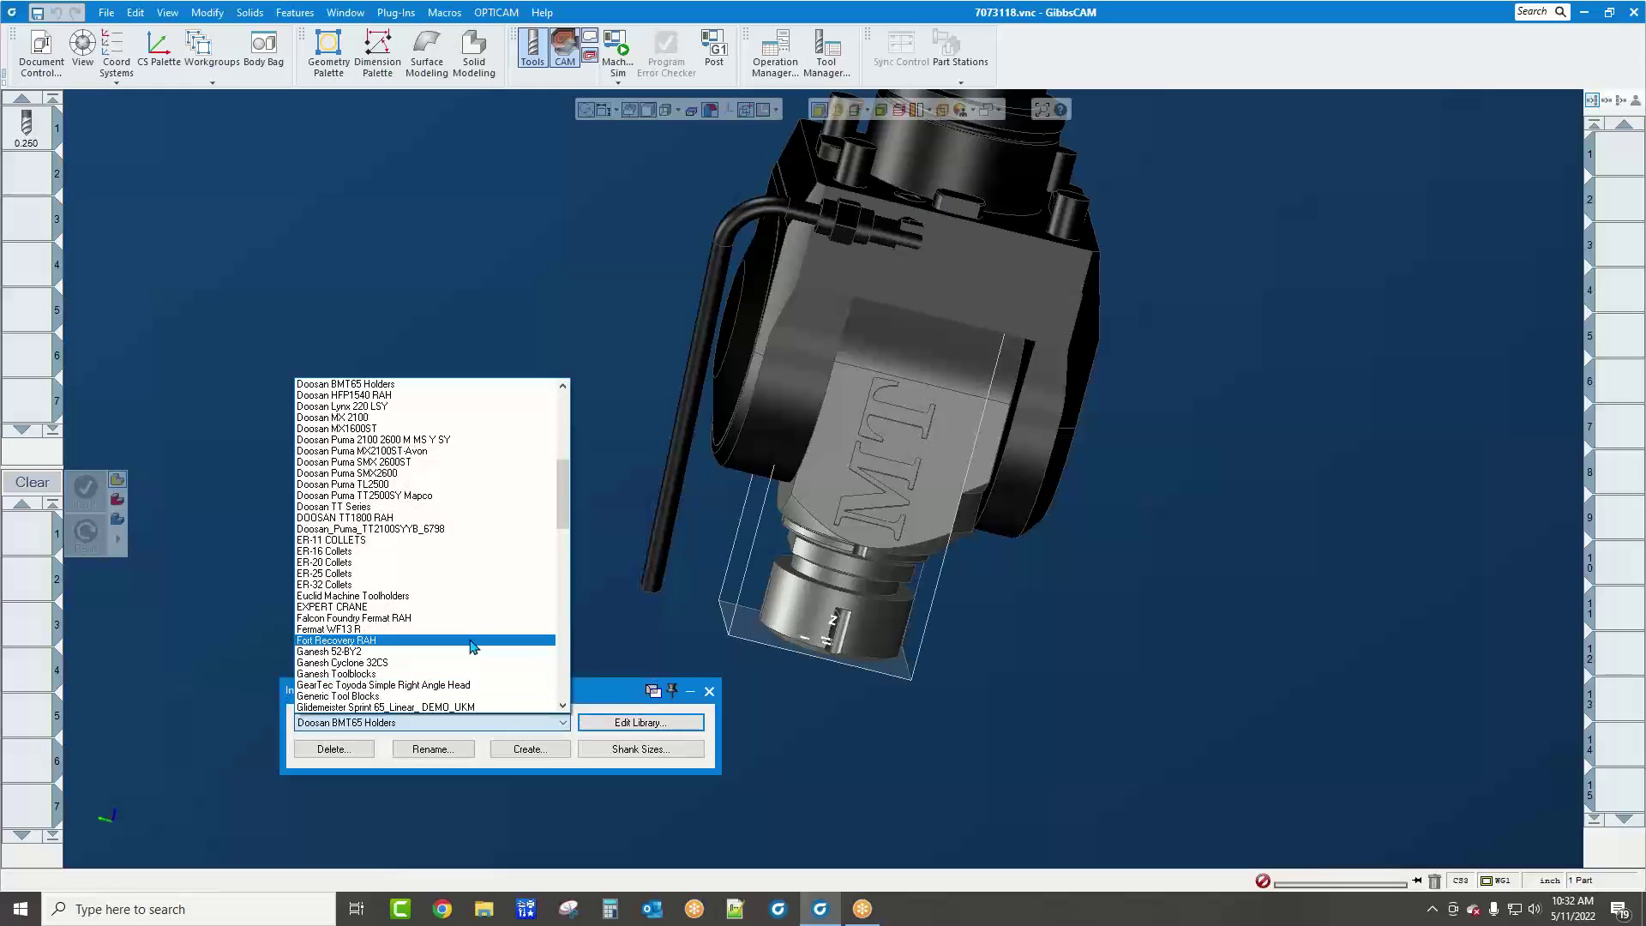
{"action": "left_click", "coordinate": [461, 517]}
{"action": "left_click", "coordinate": [641, 722]}
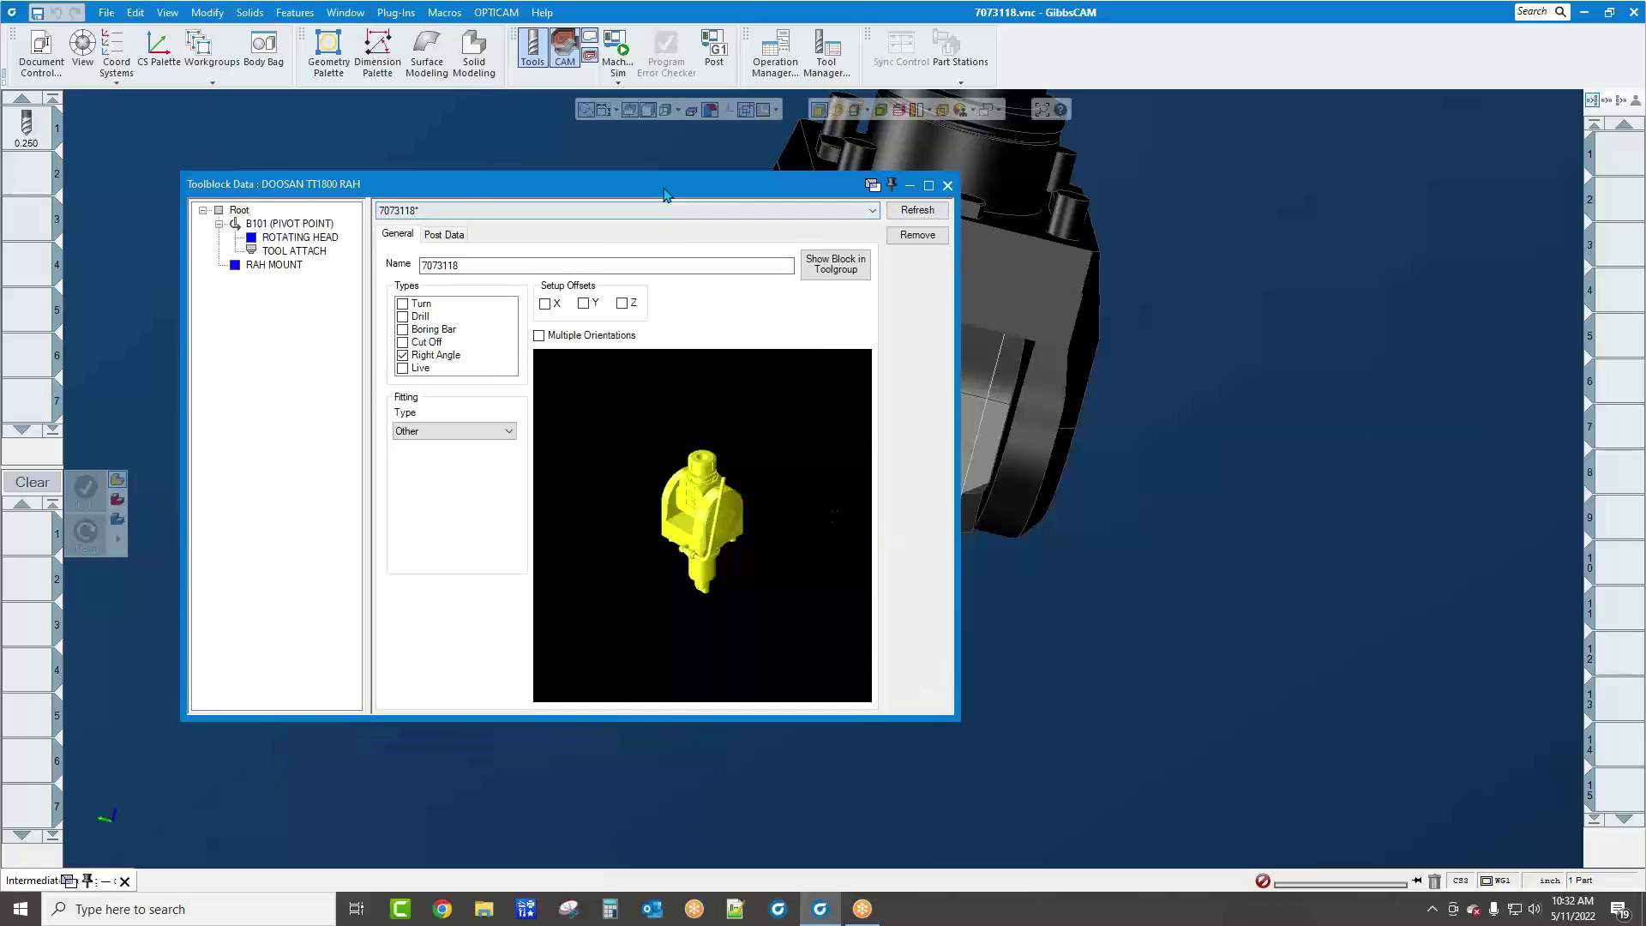
Examine the child types available under Root and the rotary axis settings of B101 (PIVOT POINT)
{"action": "left_click_drag", "start_coordinate": [666, 183], "coordinate": [813, 247]}
{"action": "left_click", "coordinate": [384, 275]}
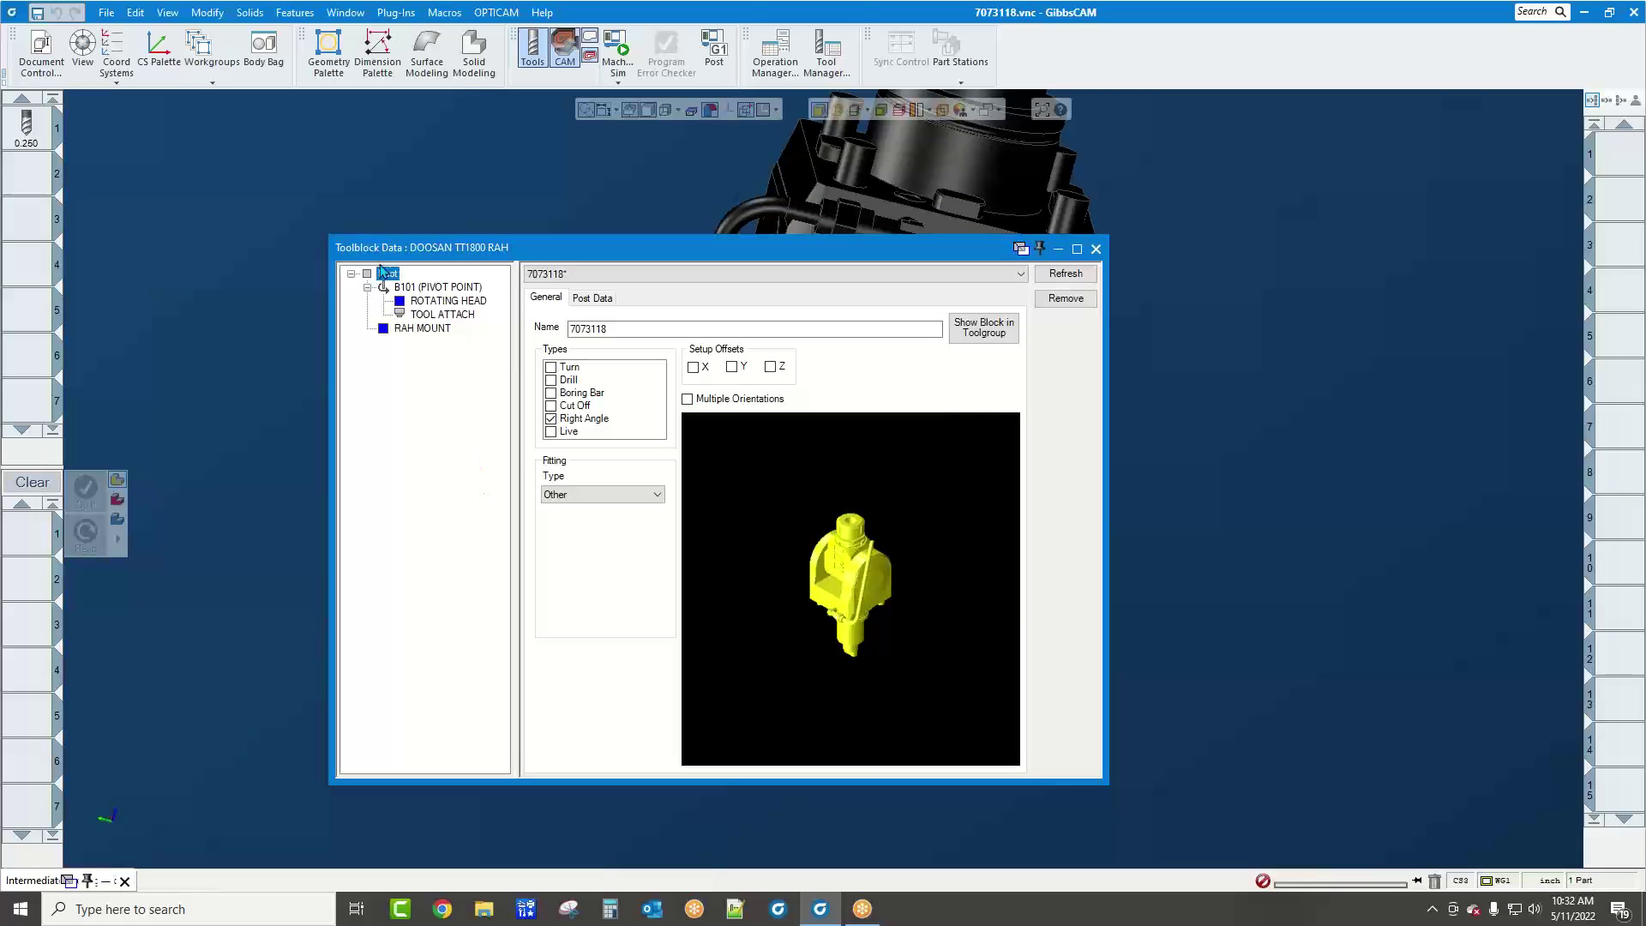
{"action": "right_click", "coordinate": [383, 275]}
{"action": "mouse_move", "coordinate": [433, 279]}
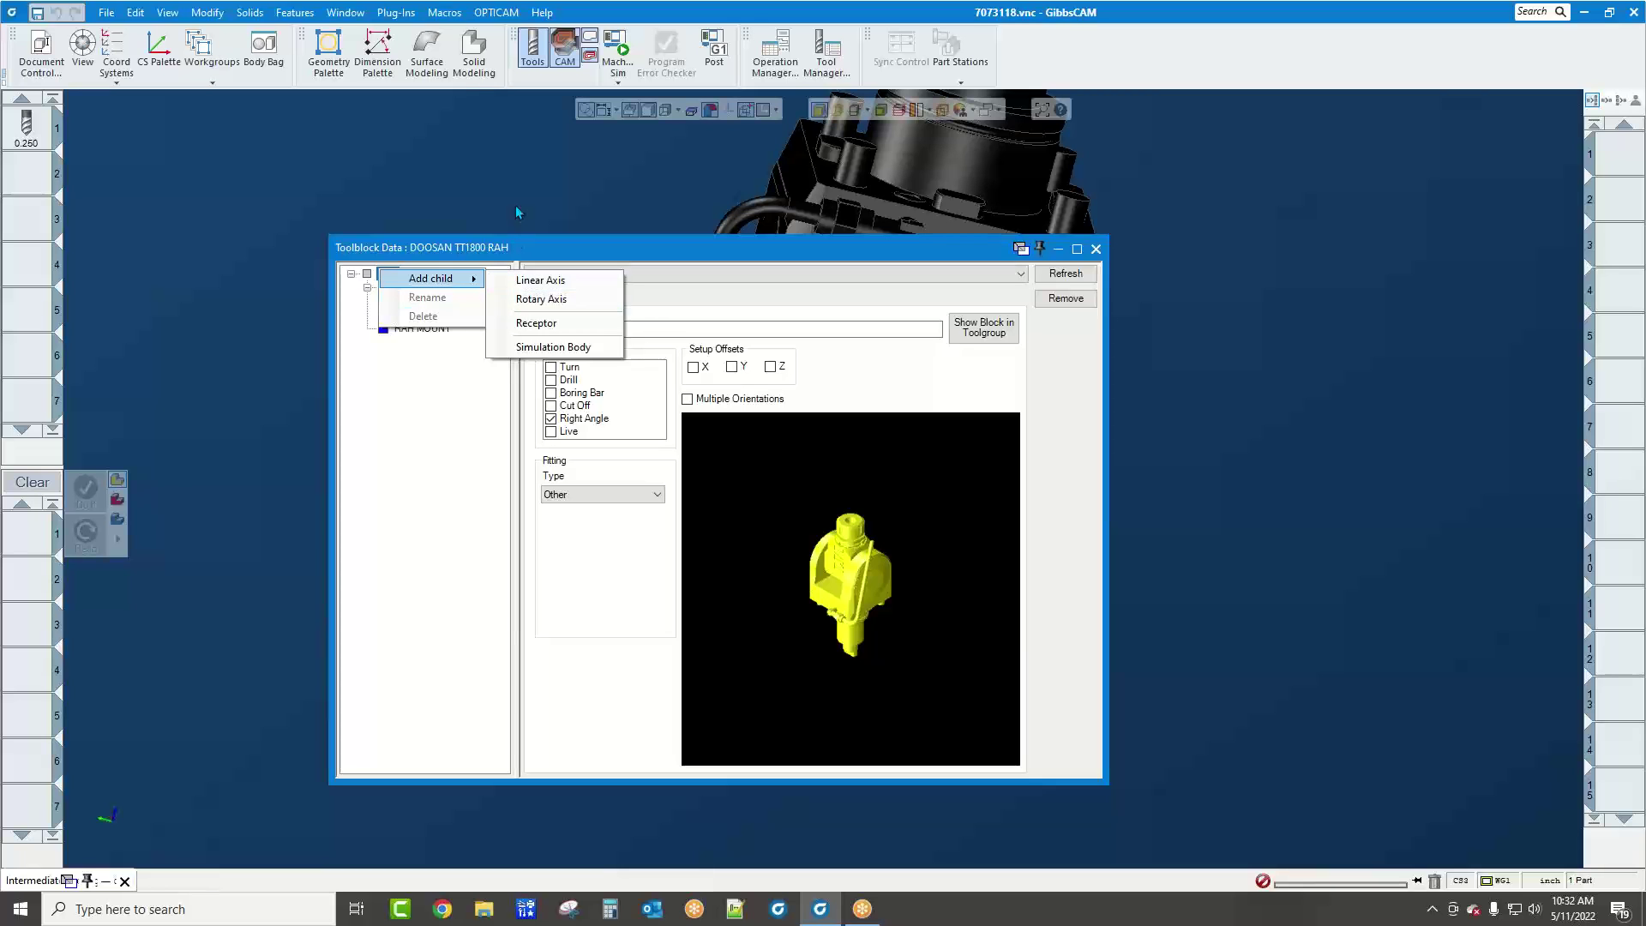
{"action": "left_click", "coordinate": [523, 299]}
{"action": "left_click", "coordinate": [452, 289]}
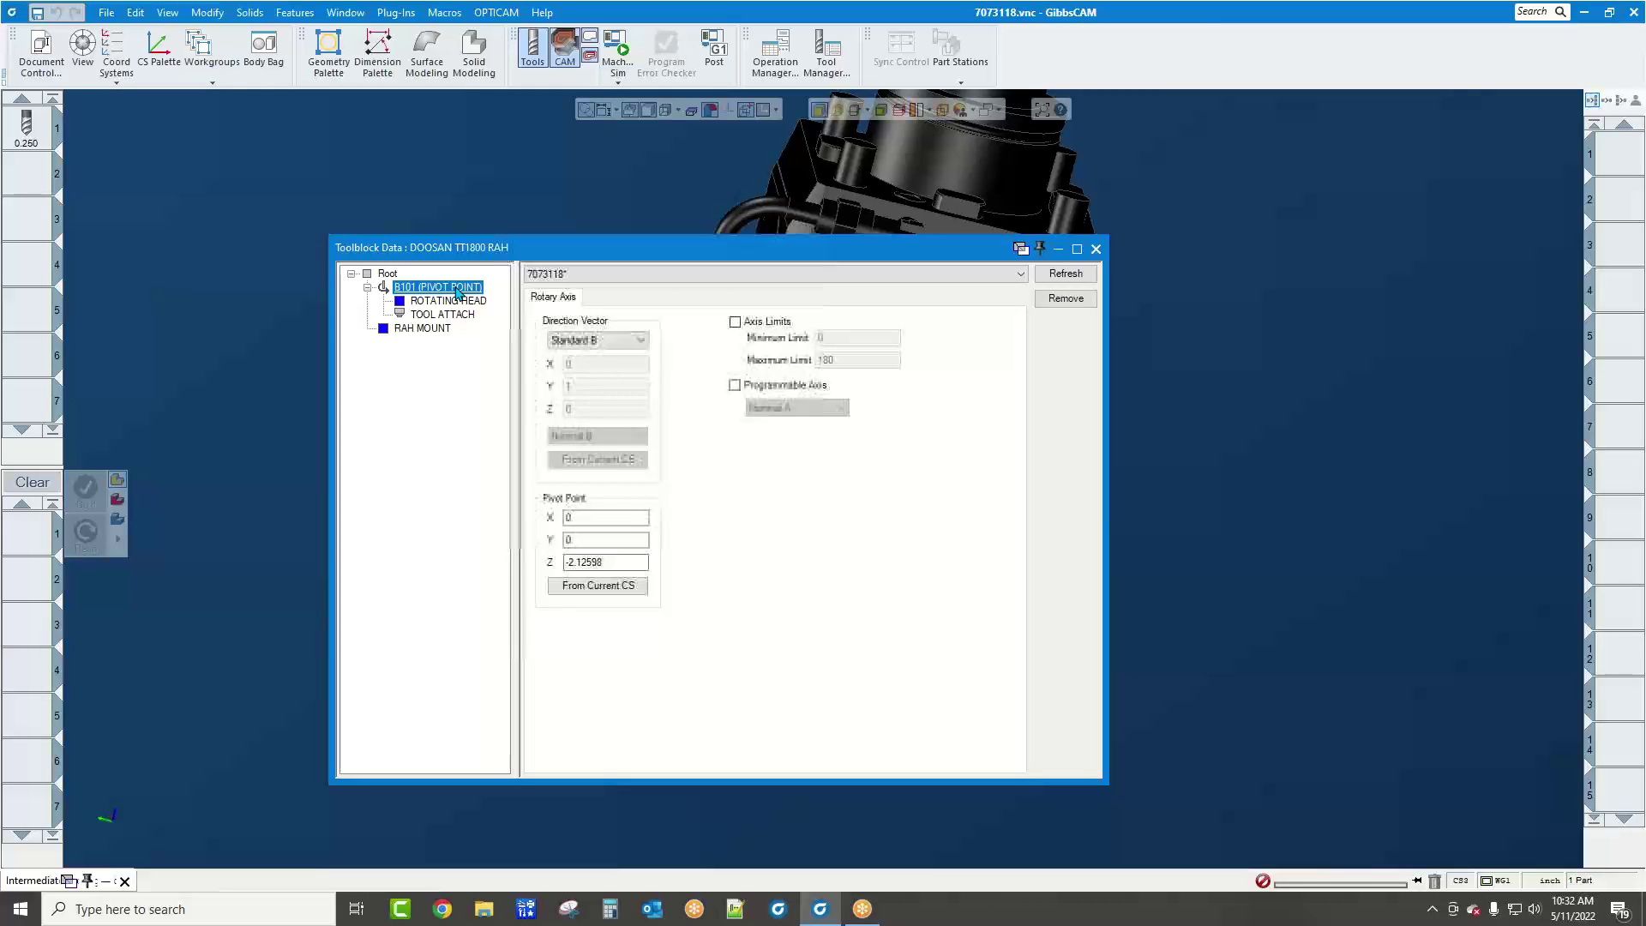
Make the PIVOT coordinate system current and examine its location on the right-angle head
{"action": "left_click_drag", "start_coordinate": [522, 248], "coordinate": [193, 228]}
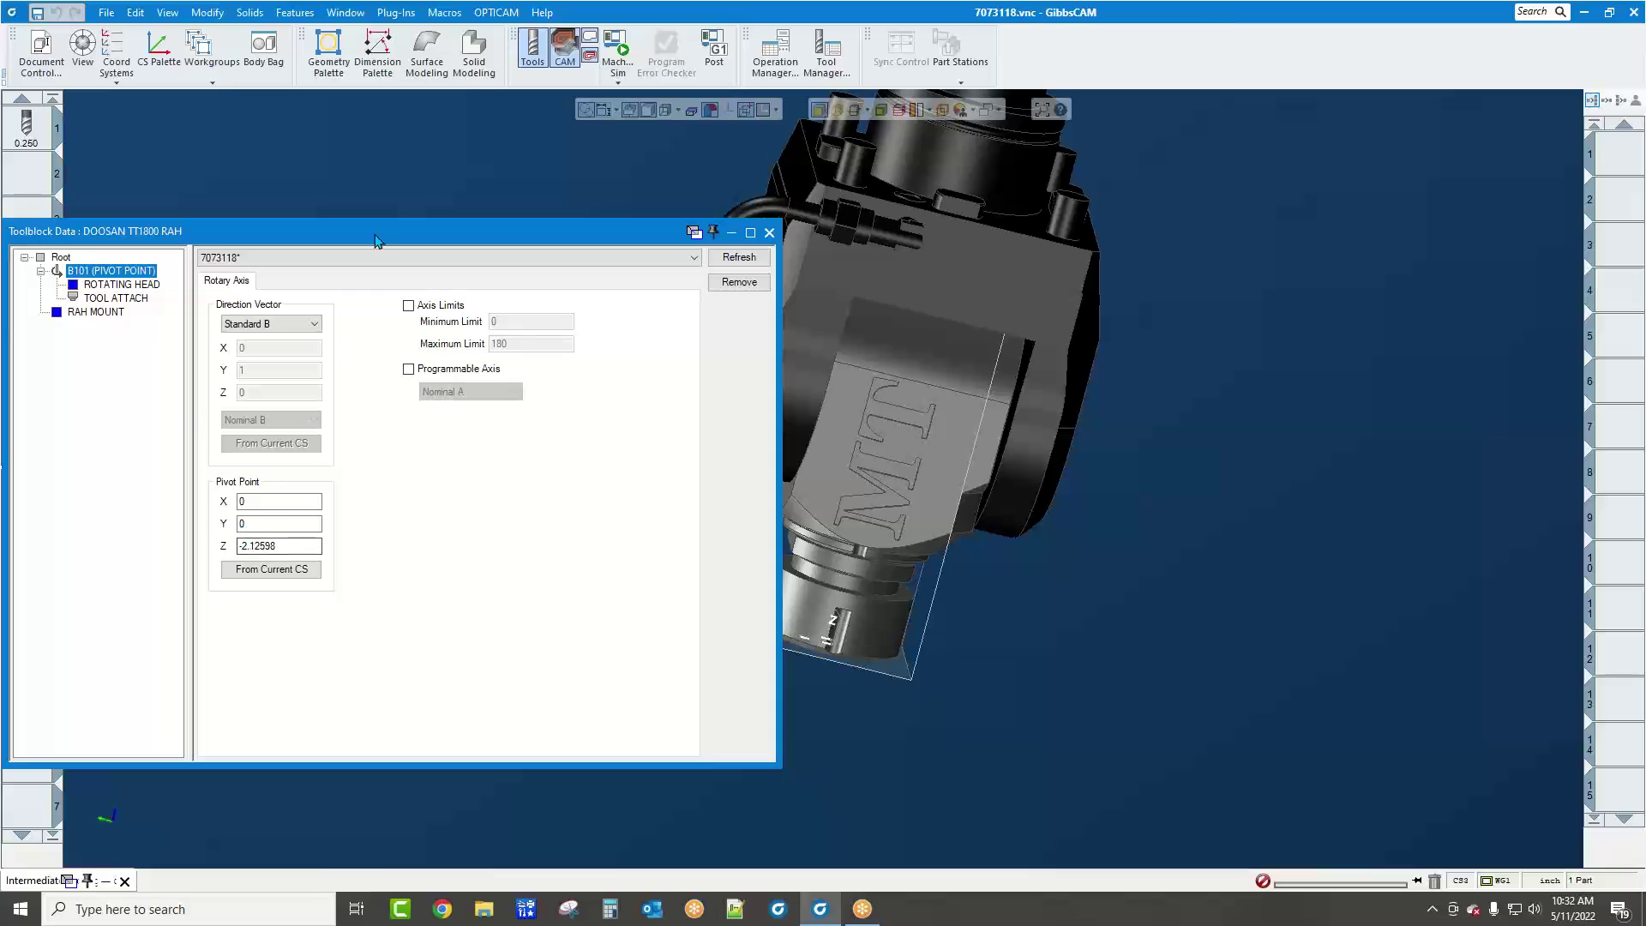
{"action": "left_click", "coordinate": [117, 51]}
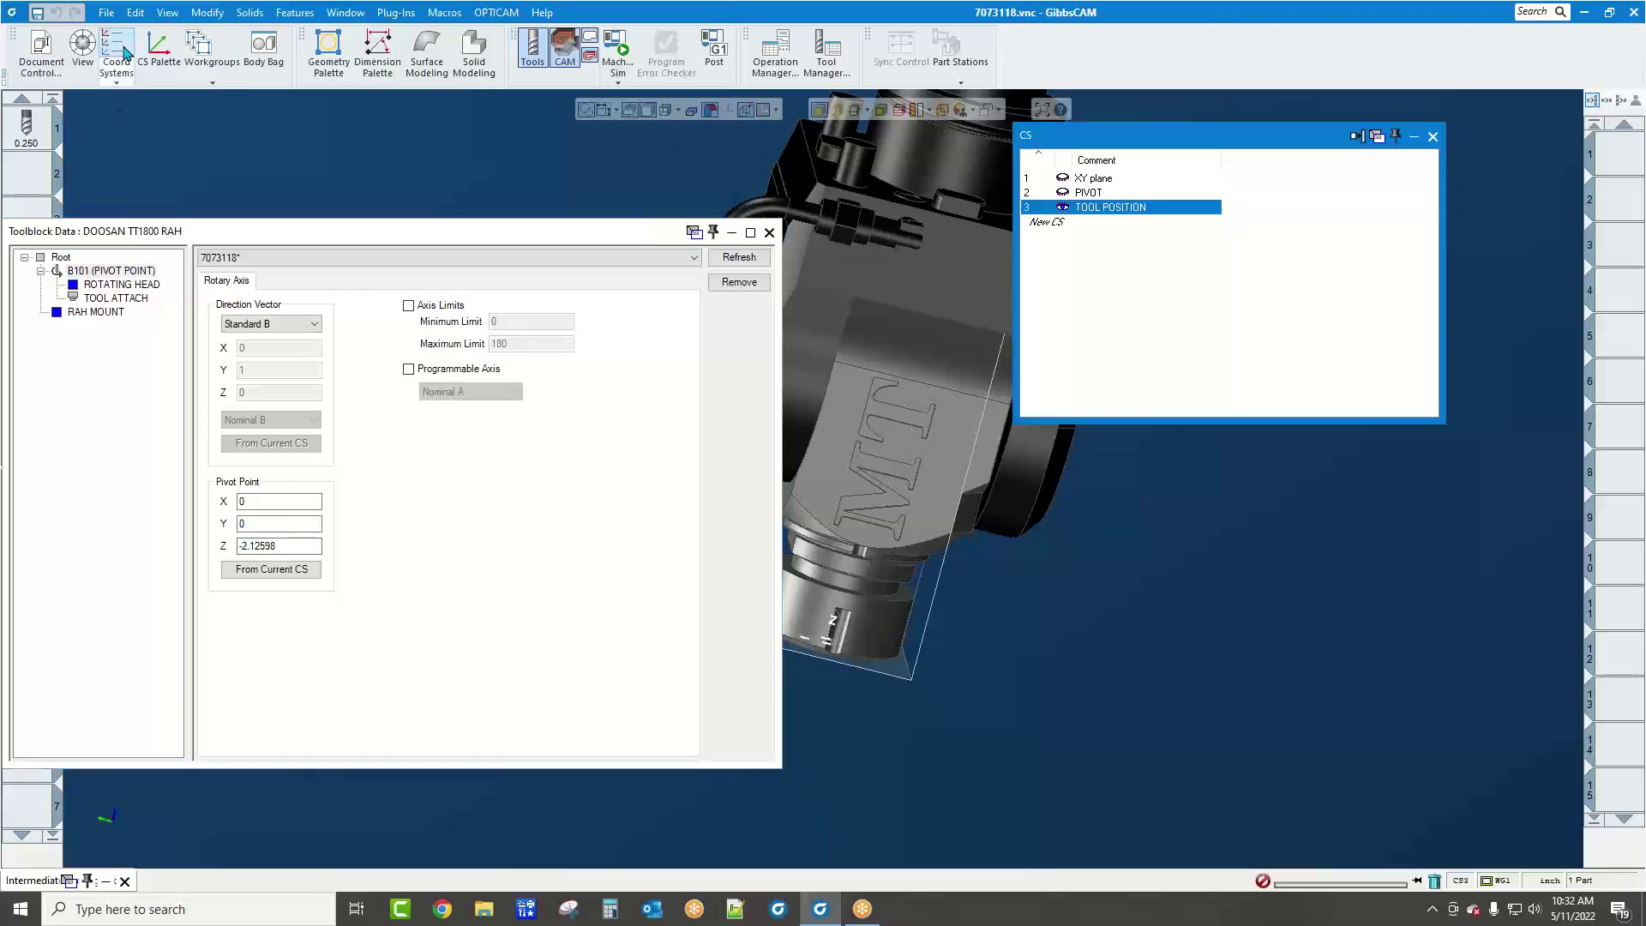
{"action": "left_click", "coordinate": [1106, 193]}
{"action": "middle_click_drag", "start_coordinate": [1278, 480], "coordinate": [902, 470]}
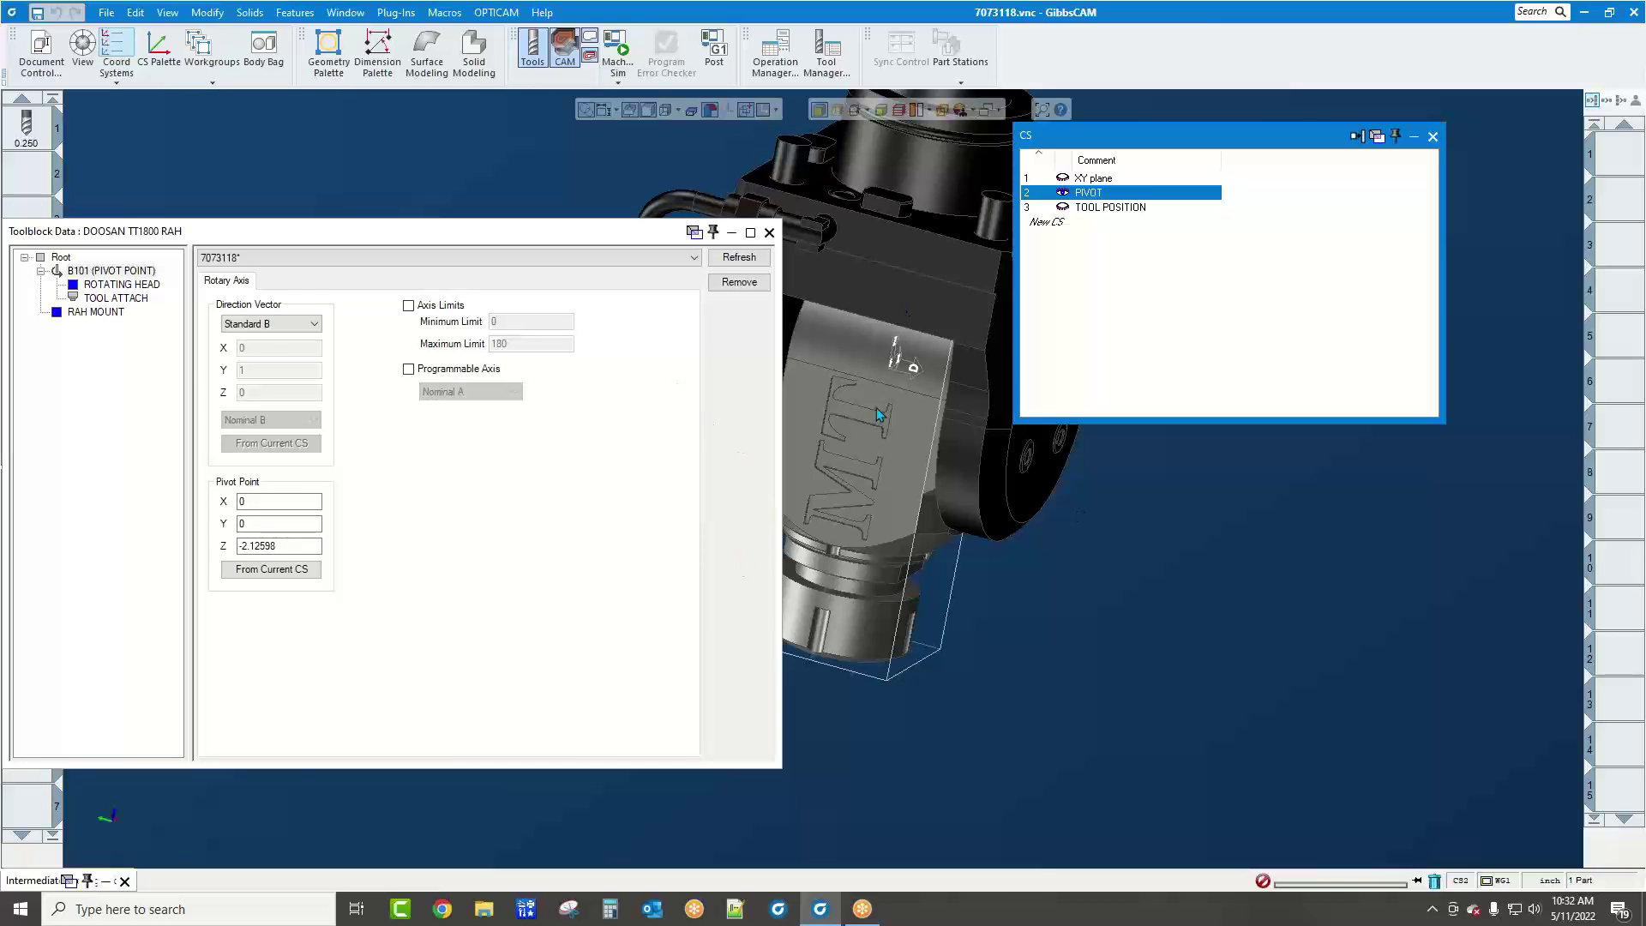
Examine the ROTATING HEAD and RAH MOUNT simulation bodies and select each matching solid in the model
{"action": "left_click", "coordinate": [120, 285]}
{"action": "scroll", "coordinate": [887, 534], "scroll_direction": "down", "scroll_amount": 2}
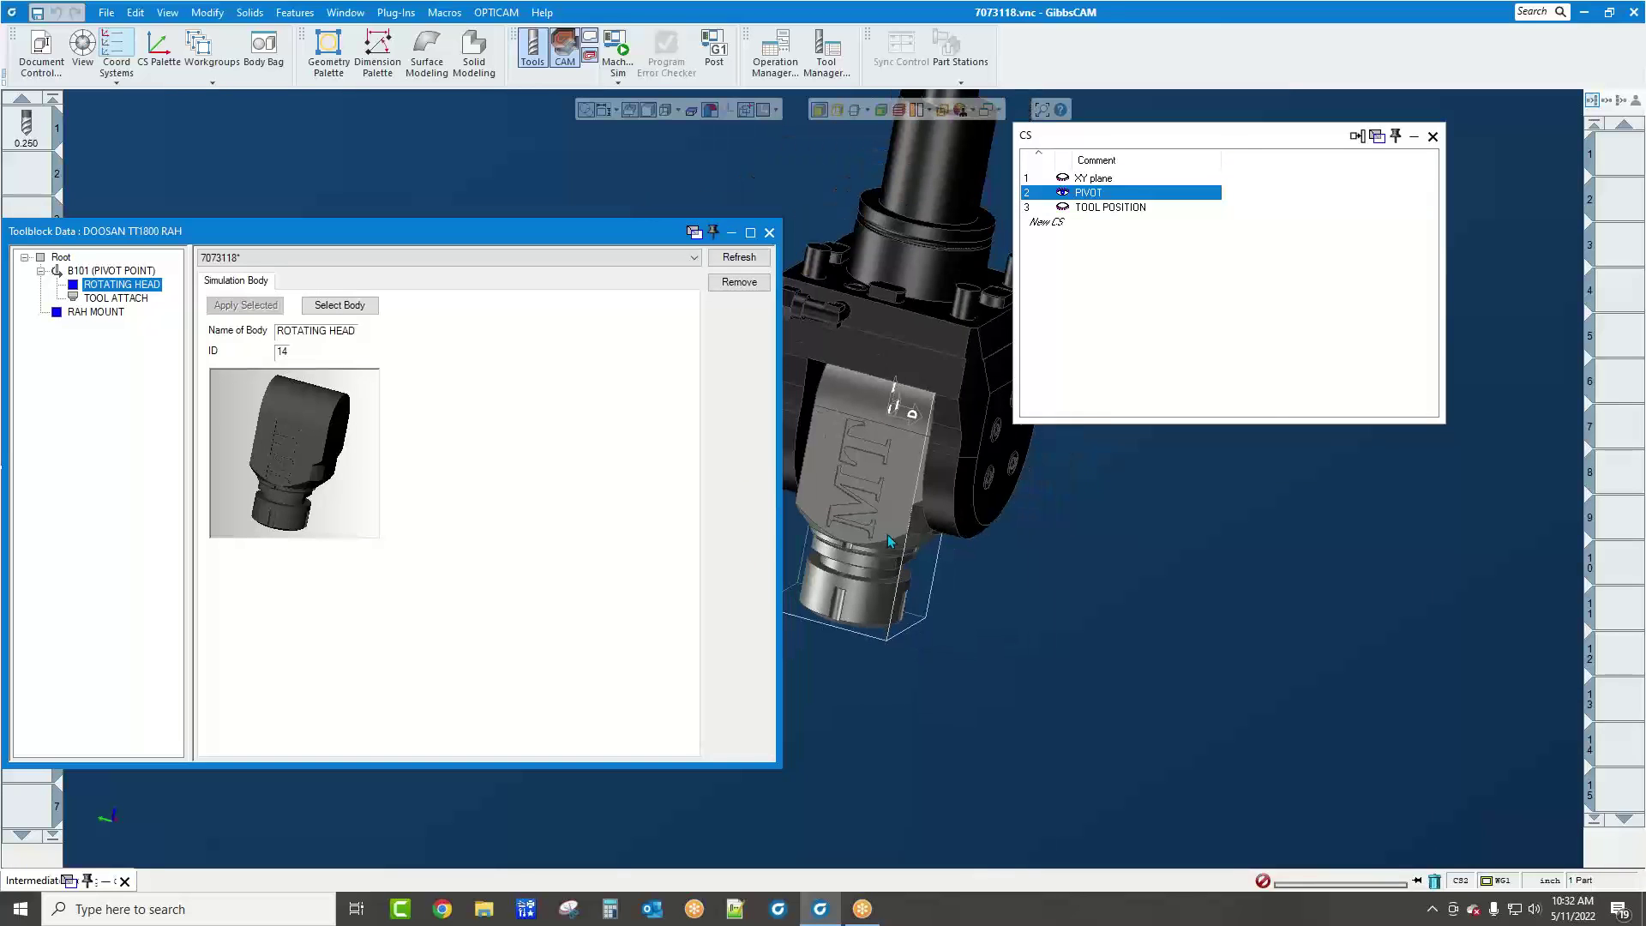
{"action": "left_click", "coordinate": [861, 514]}
{"action": "middle_click_drag", "start_coordinate": [860, 543], "coordinate": [858, 553]}
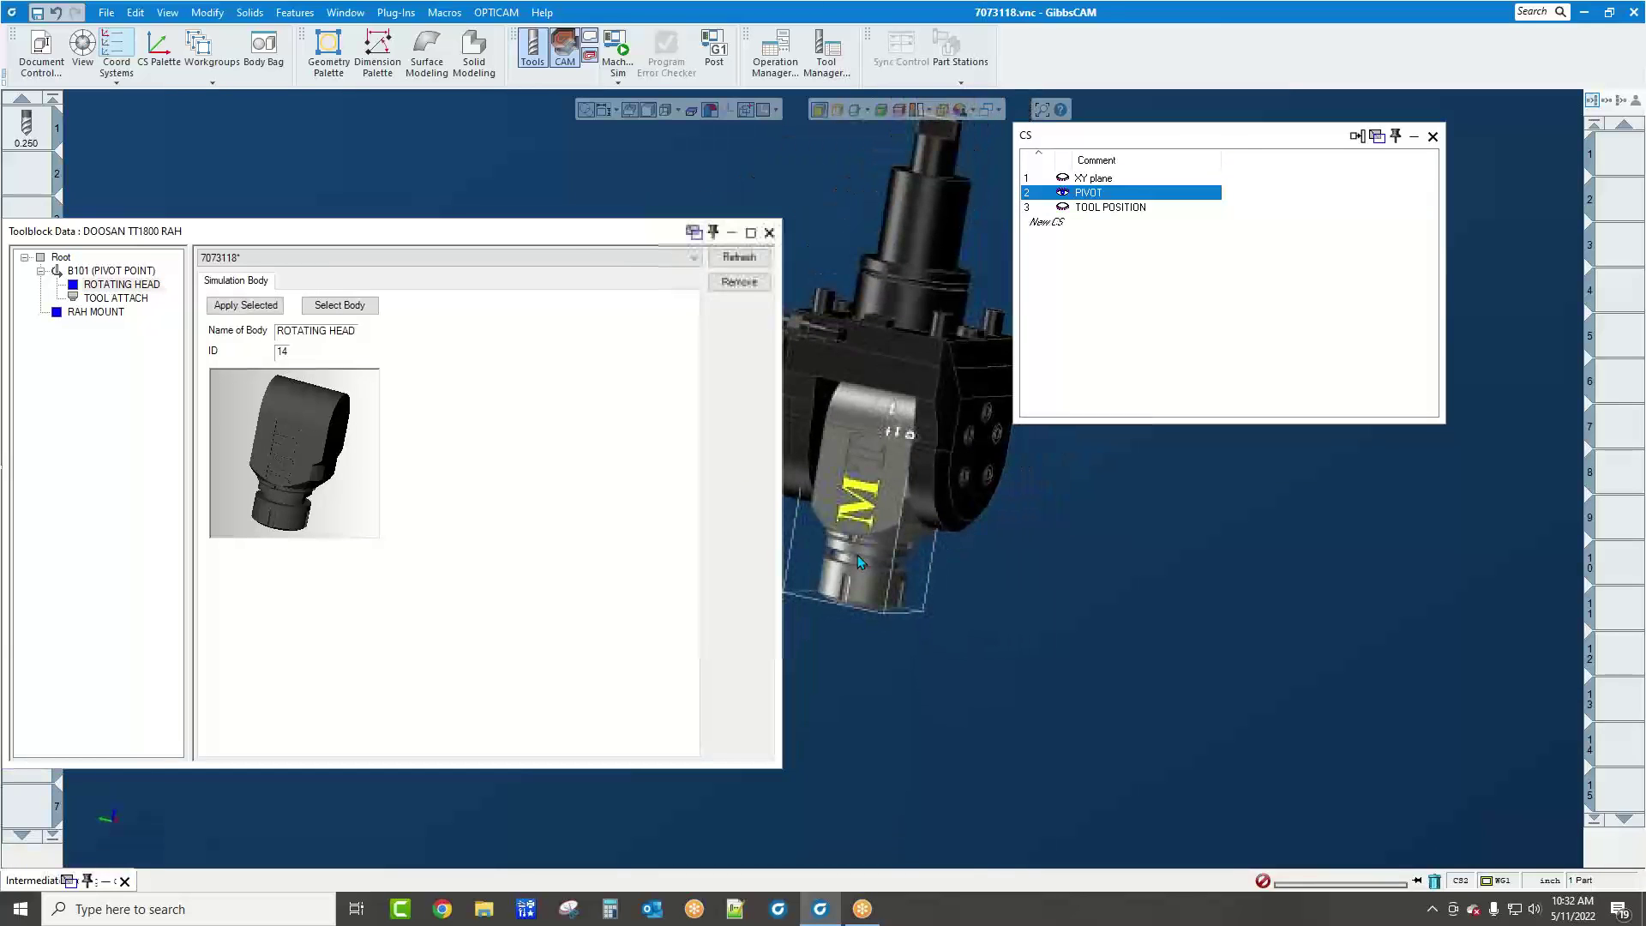
{"action": "left_click", "coordinate": [819, 111]}
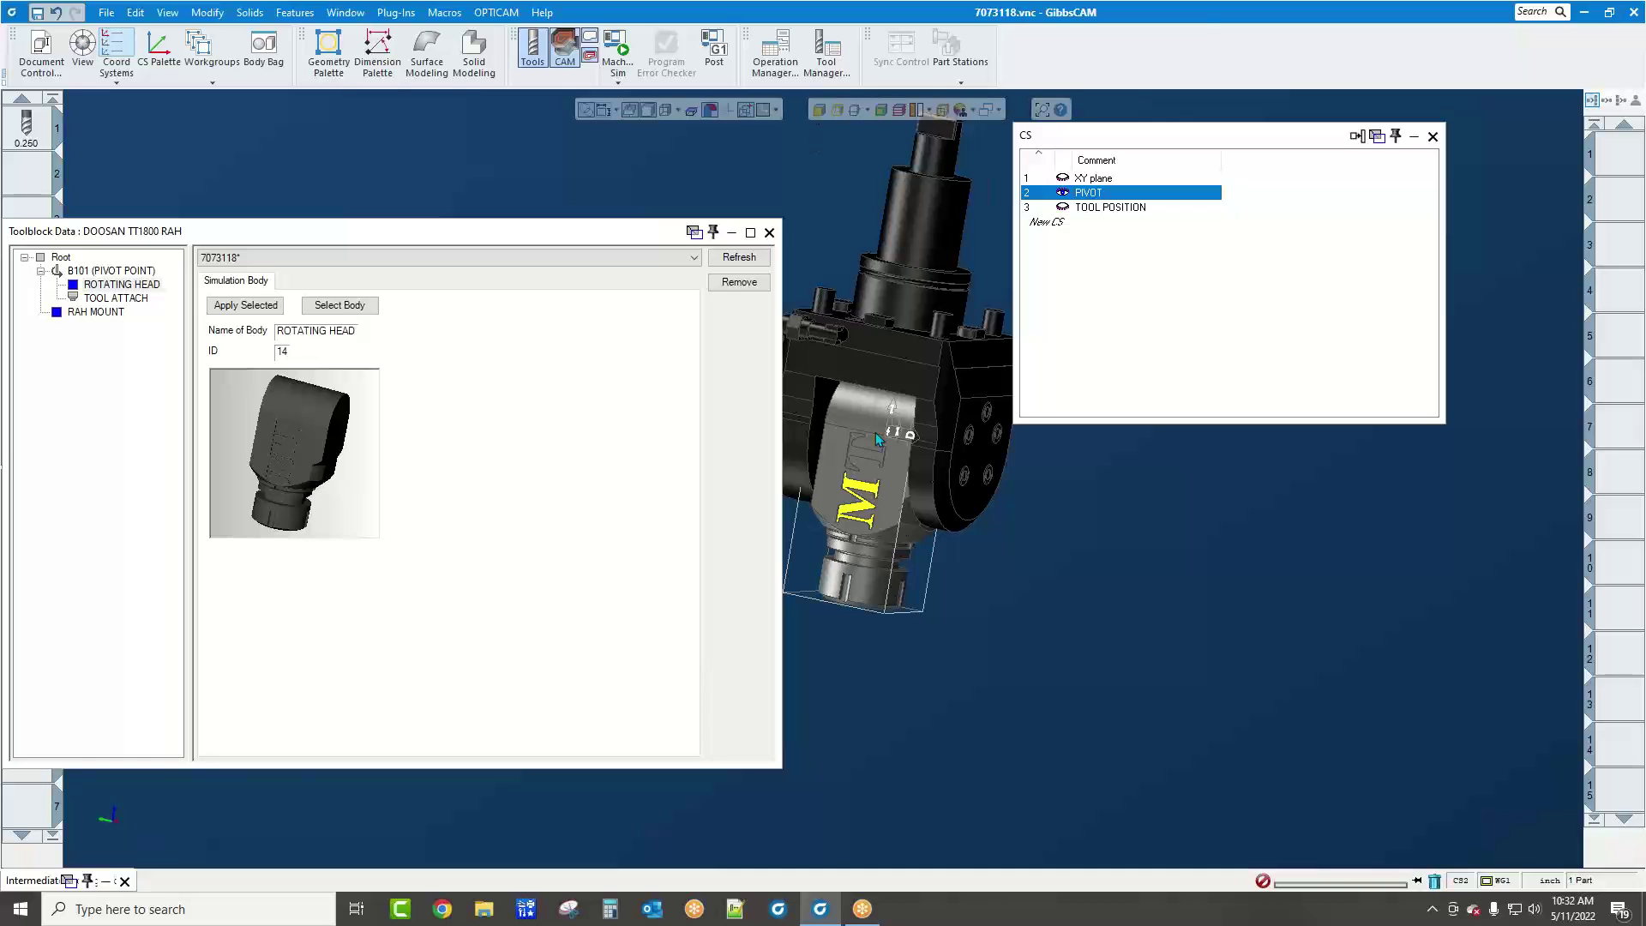
{"action": "left_click", "coordinate": [896, 545]}
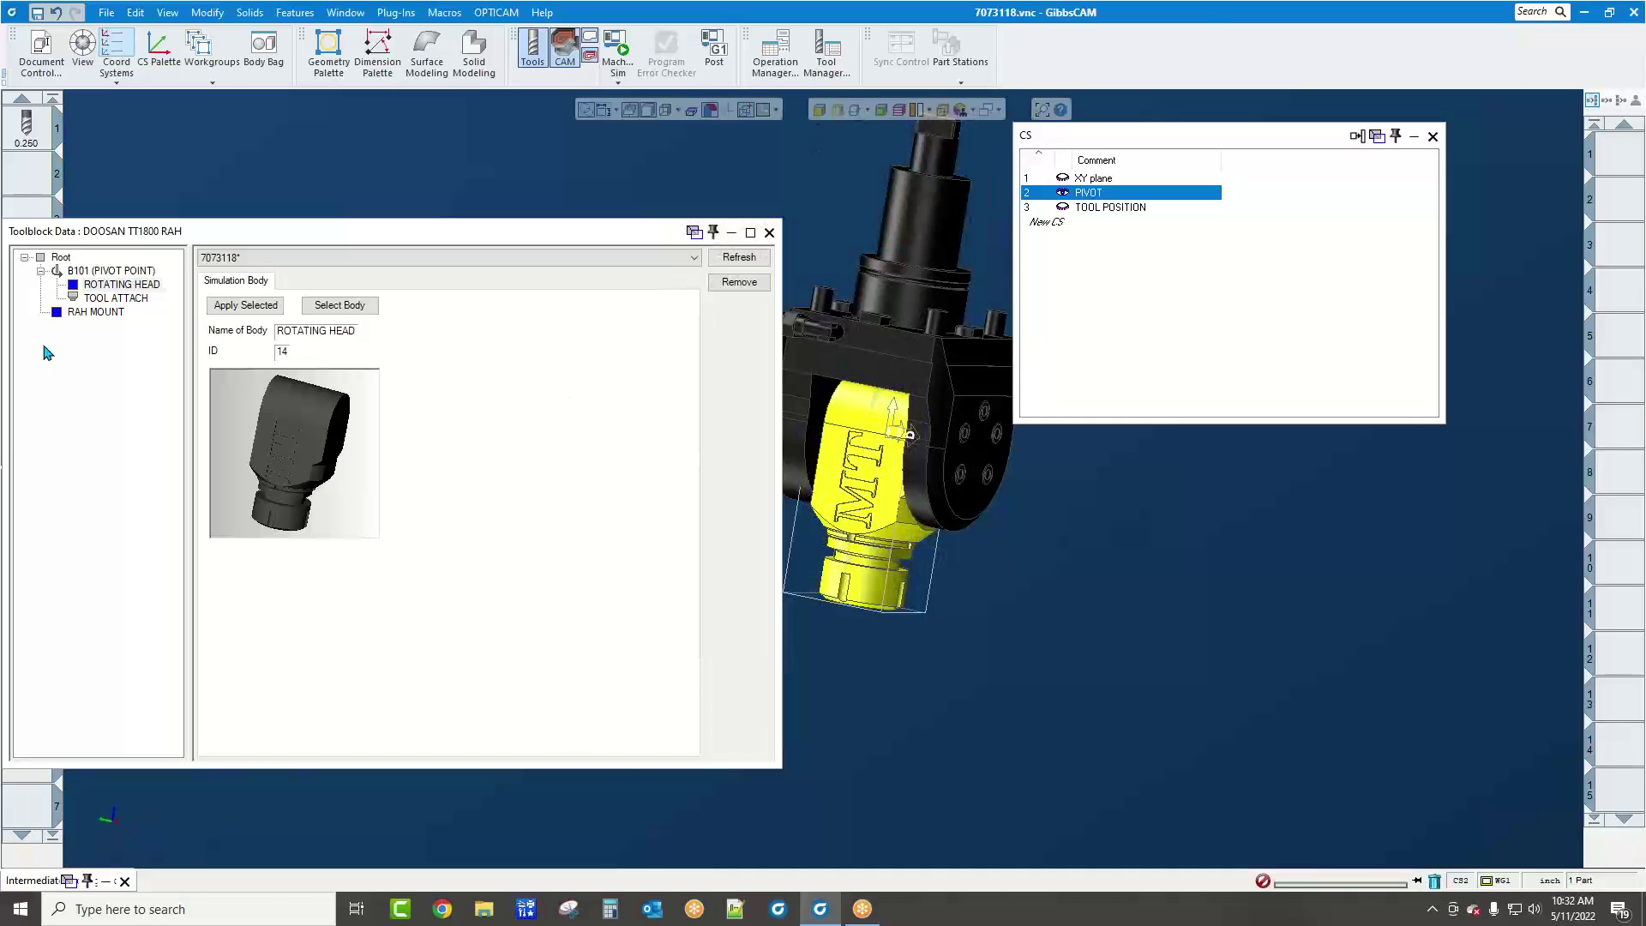
{"action": "left_click", "coordinate": [104, 314]}
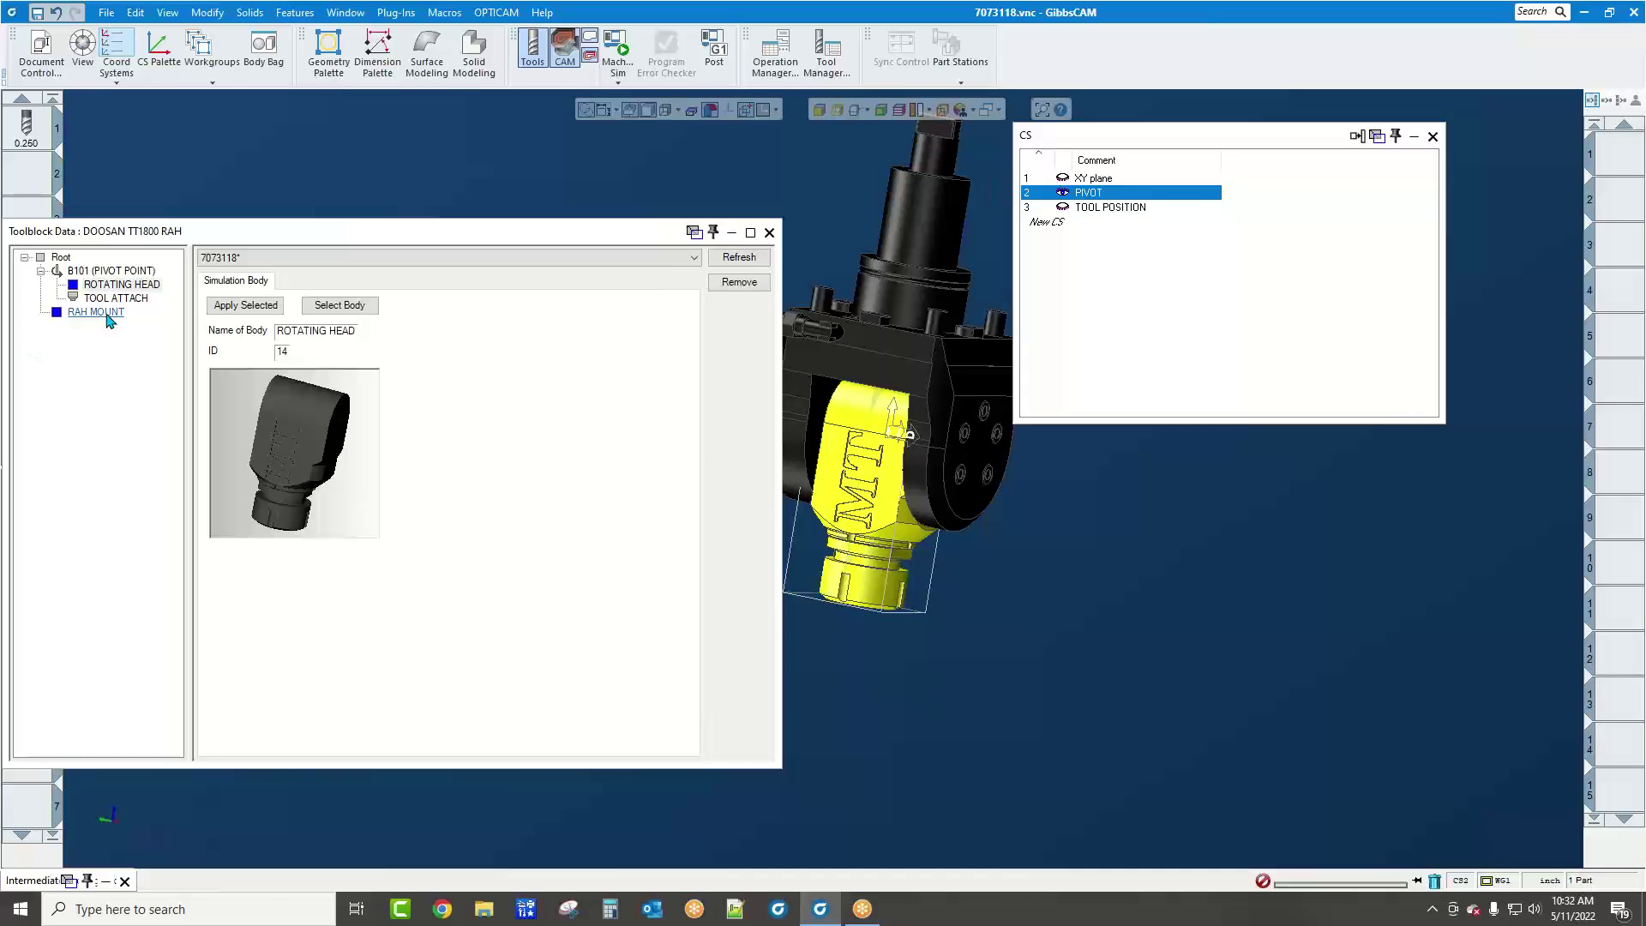
{"action": "left_click", "coordinate": [978, 357]}
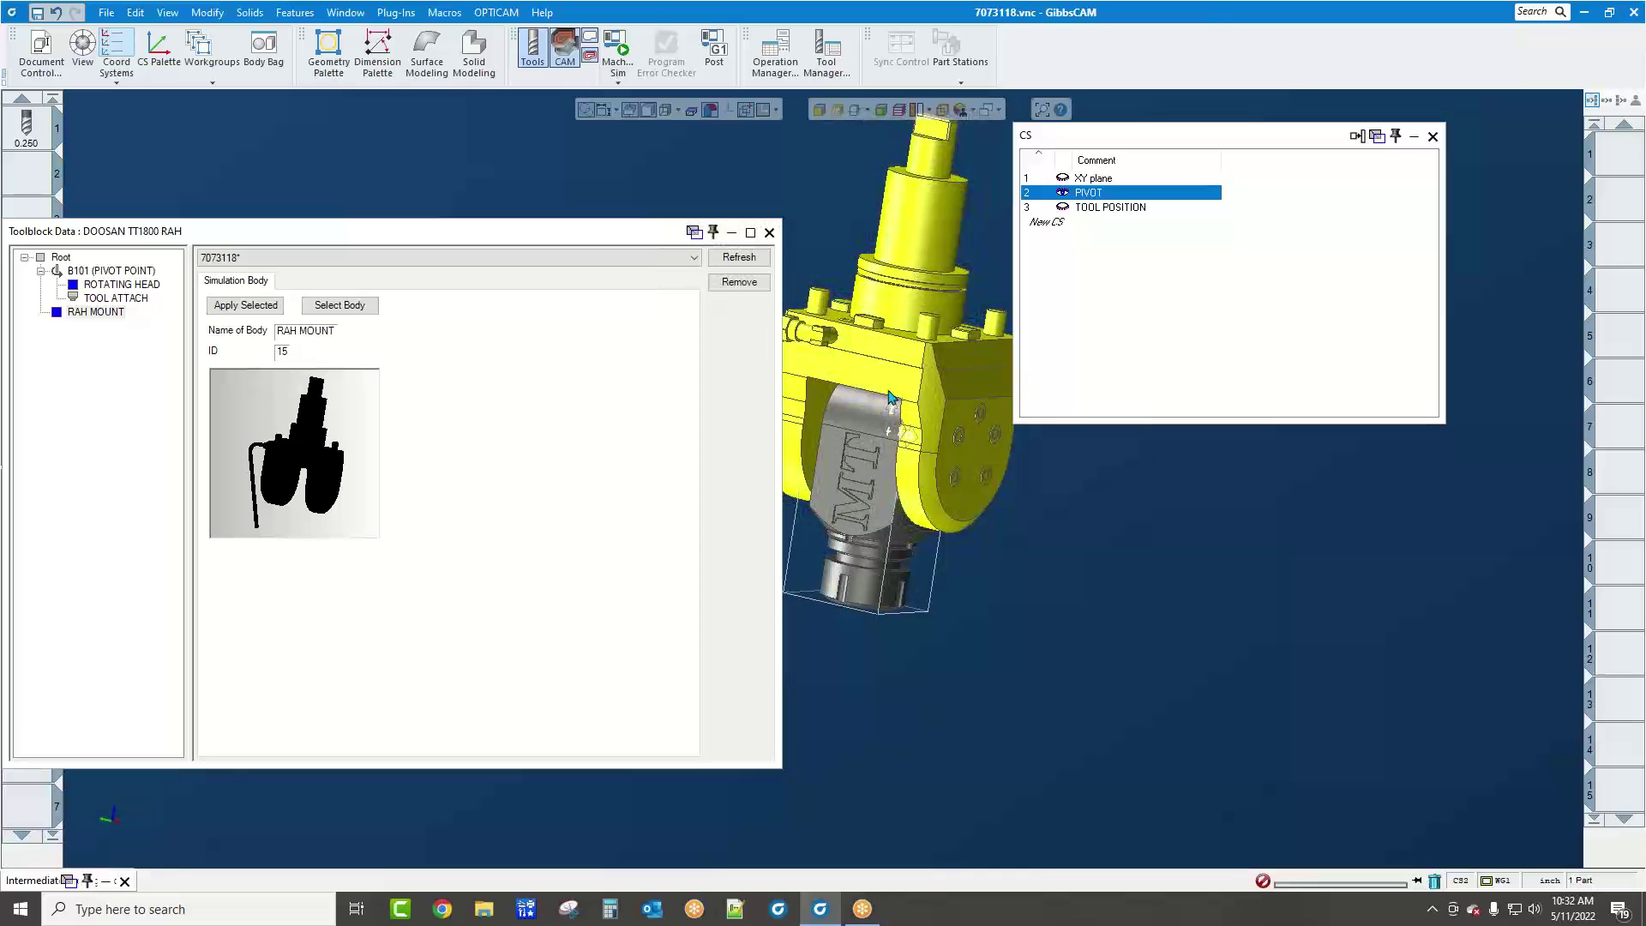
Examine the TOOL ATTACH receptor settings under B101 and make the TOOL POSITION coordinate system current for comparison
{"action": "left_click", "coordinate": [133, 272]}
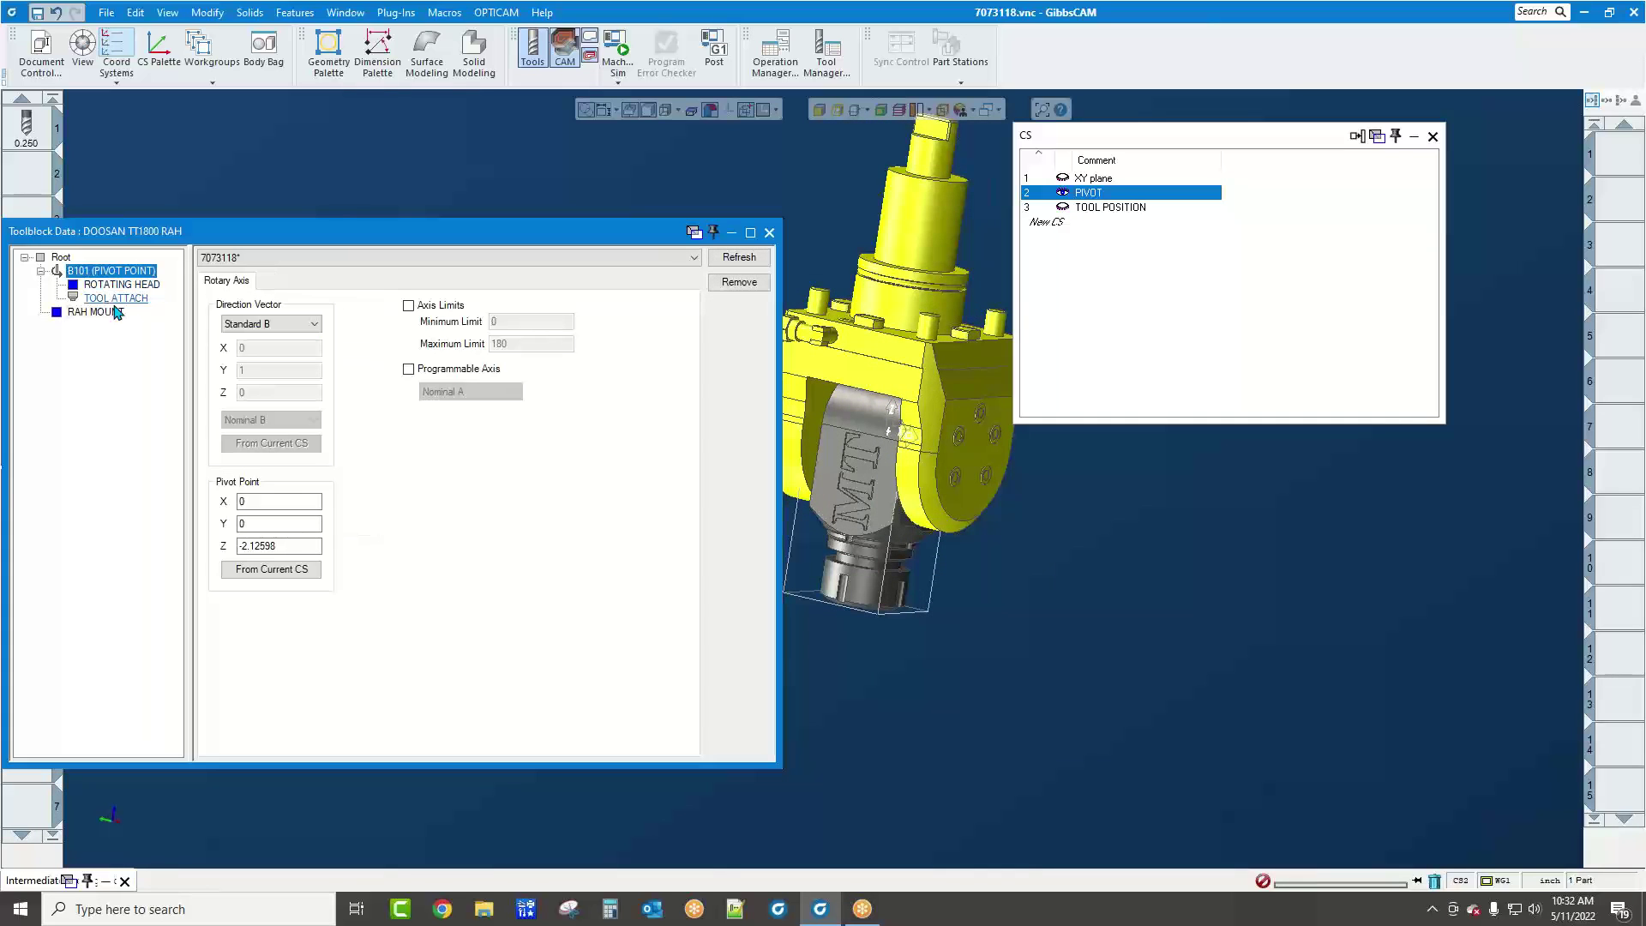
{"action": "left_click", "coordinate": [115, 302]}
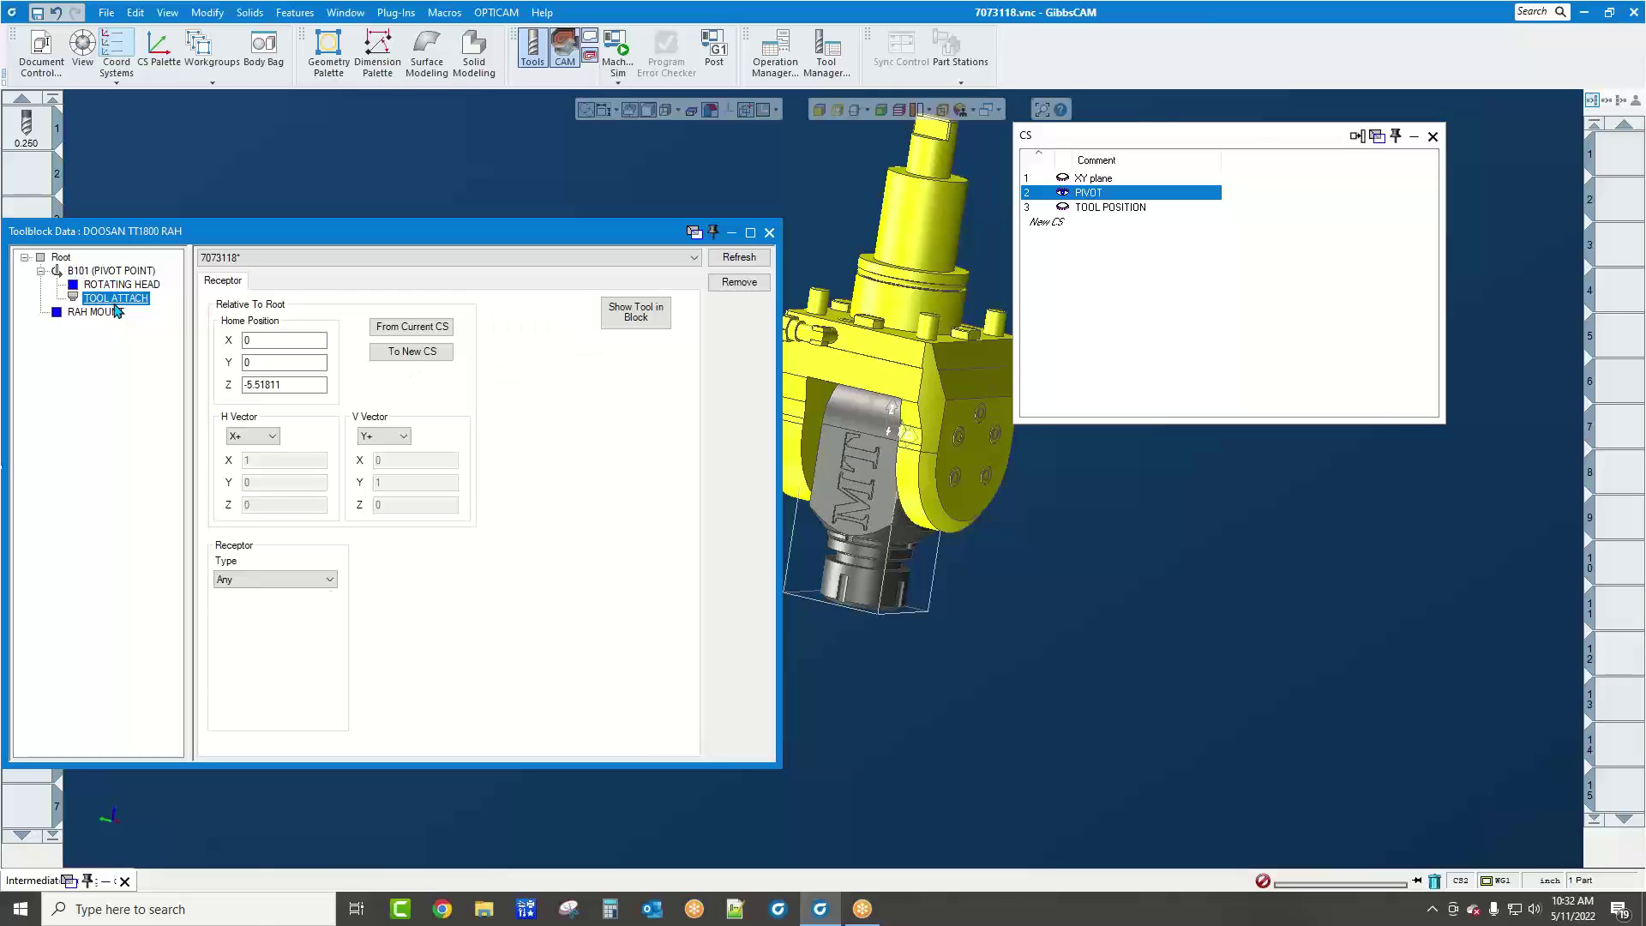
{"action": "left_click", "coordinate": [1090, 214]}
{"action": "left_click", "coordinate": [1090, 210]}
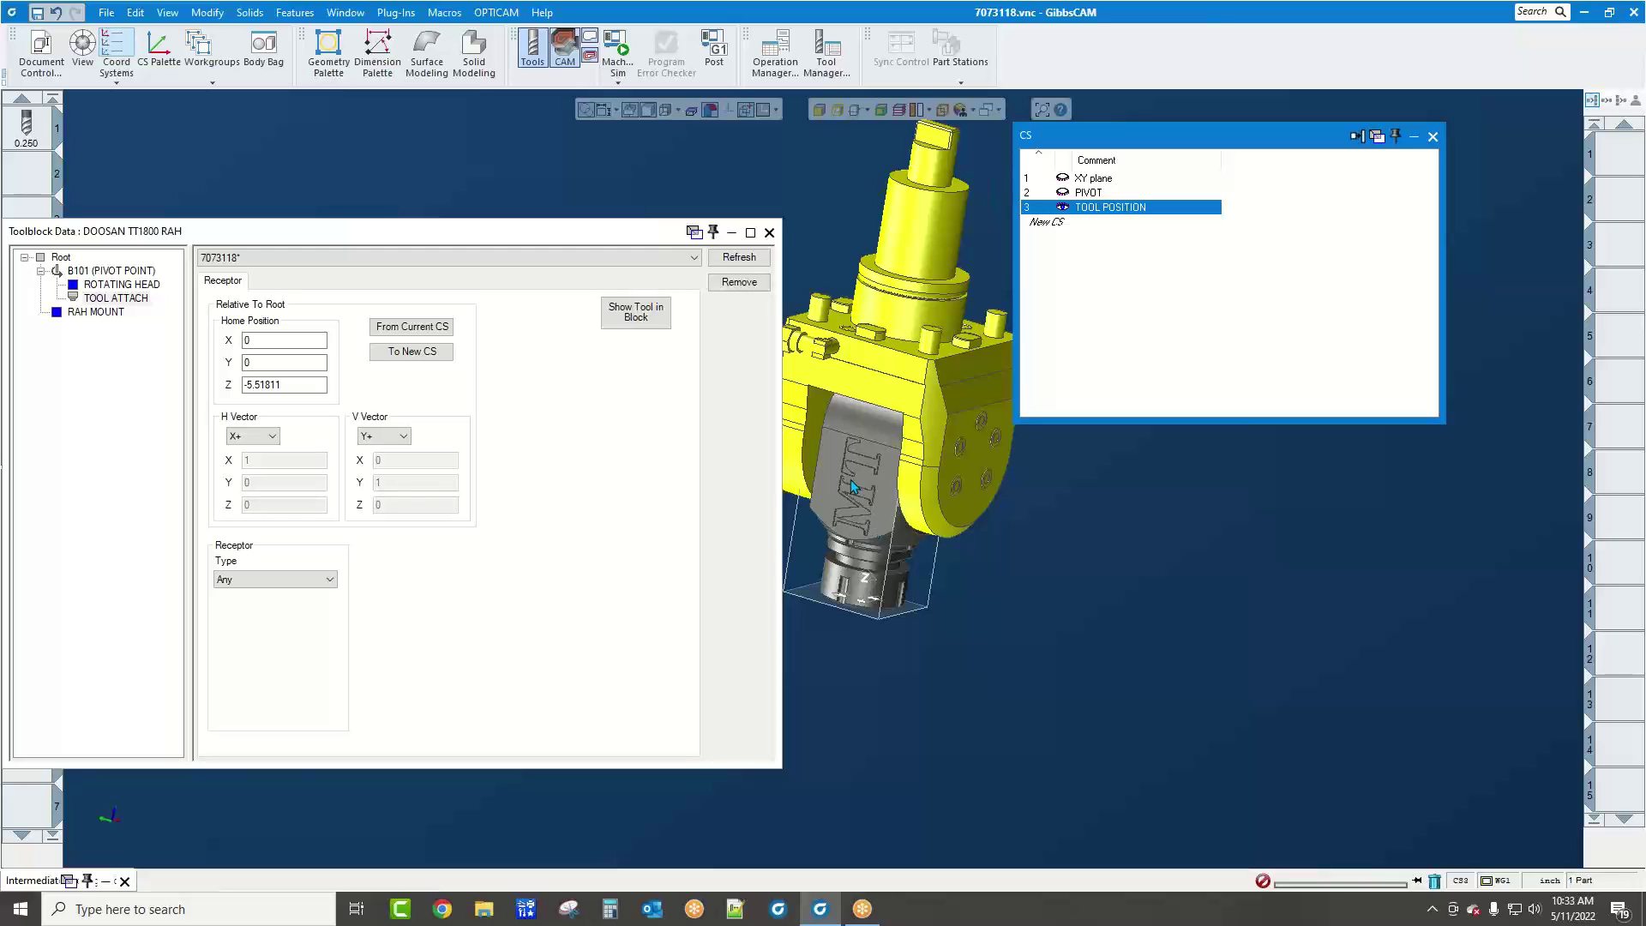
Close the toolblock data without saving changes, along with the coordinate system list and the toolblock library
{"action": "left_click", "coordinate": [769, 234]}
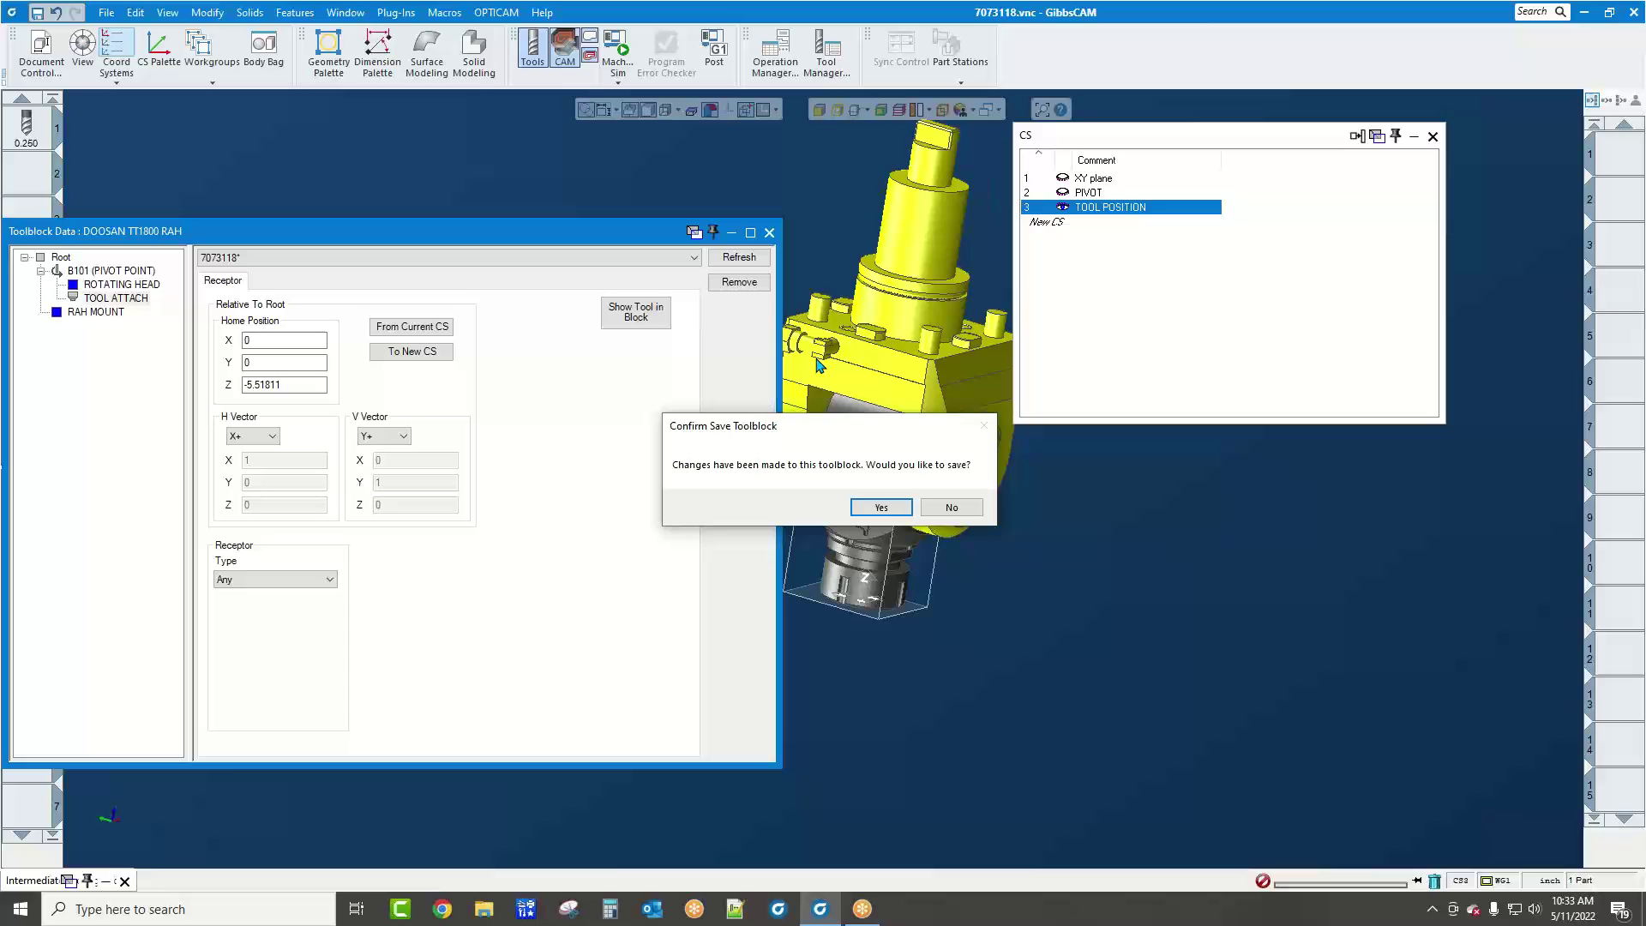
{"action": "left_click", "coordinate": [949, 509]}
{"action": "left_click", "coordinate": [1432, 137]}
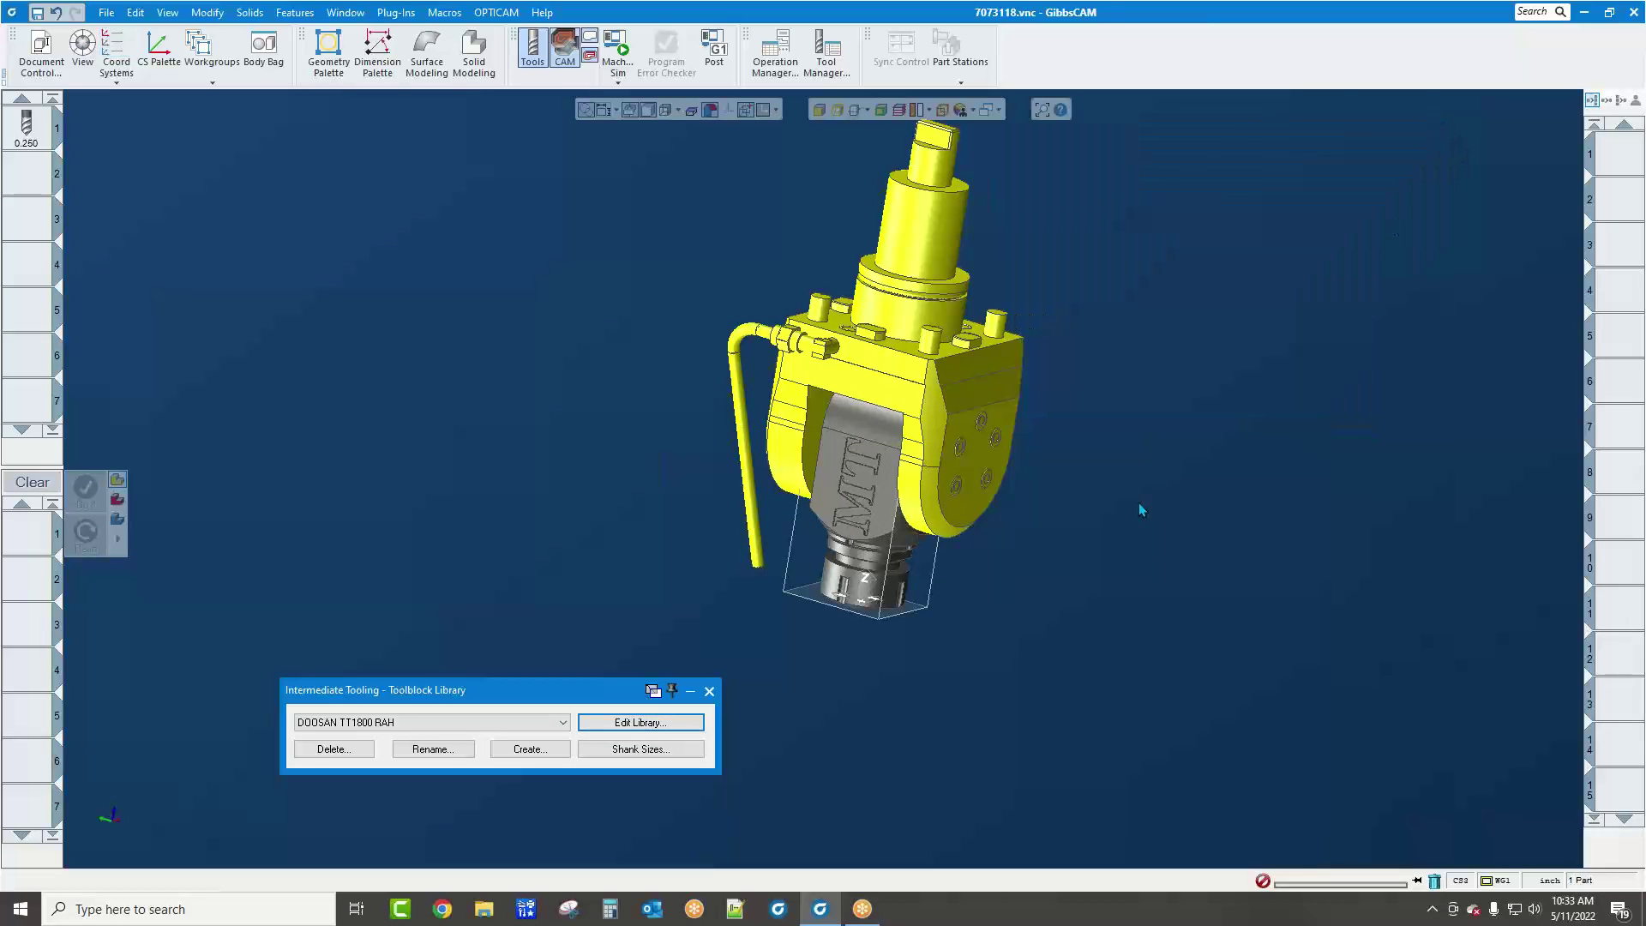
{"action": "left_click", "coordinate": [708, 691]}
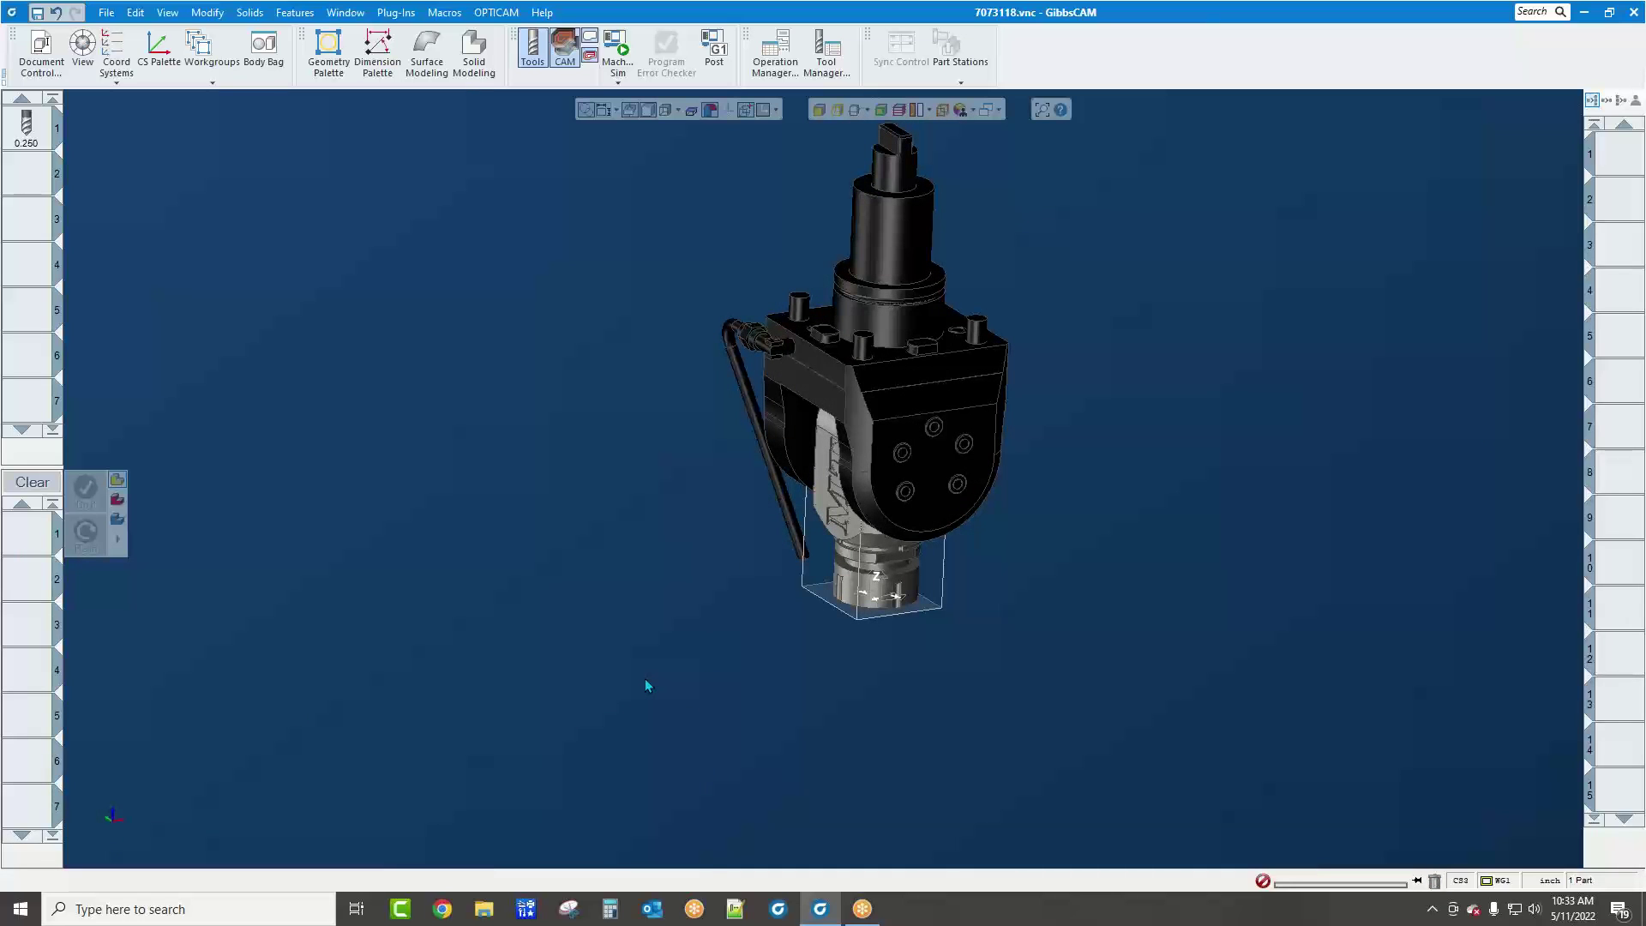